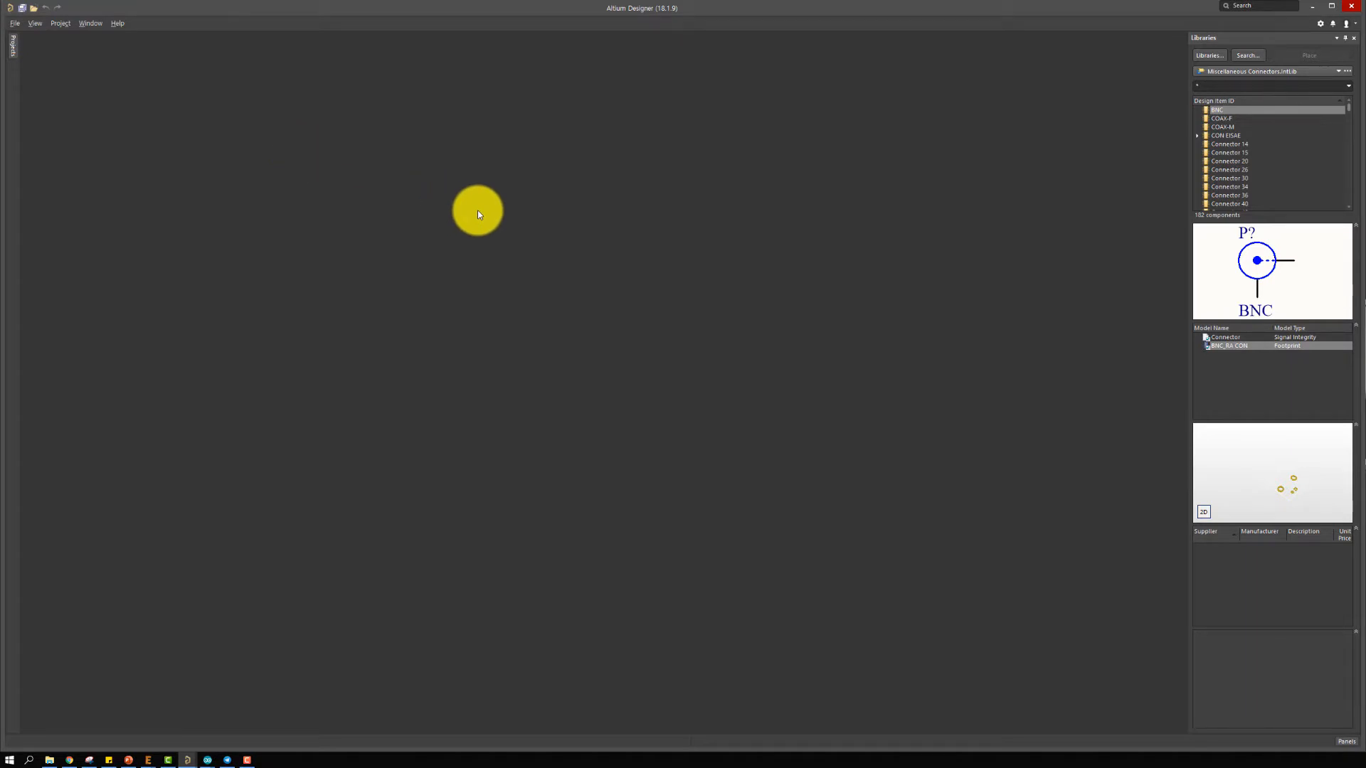
# Create a new PCB project
pyautogui.click(11, 40)
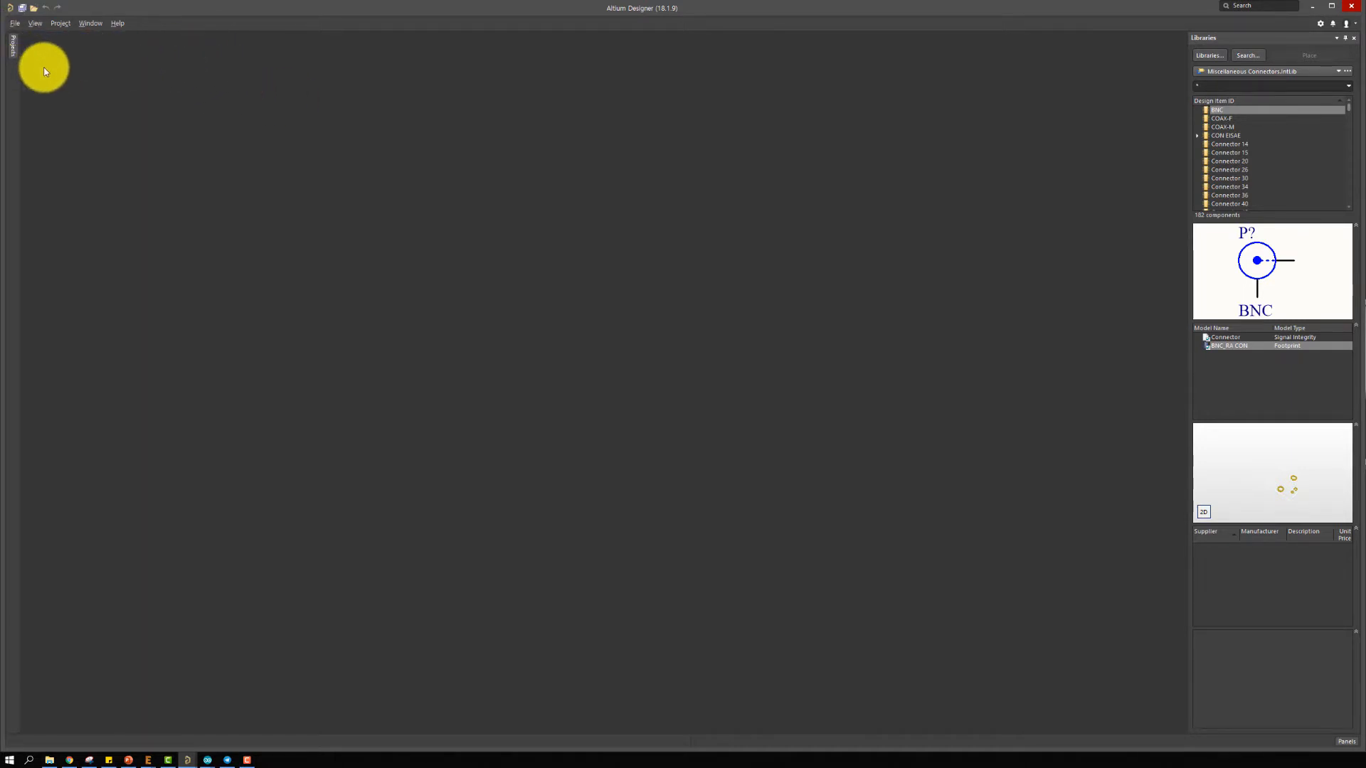
pyautogui.click(15, 23)
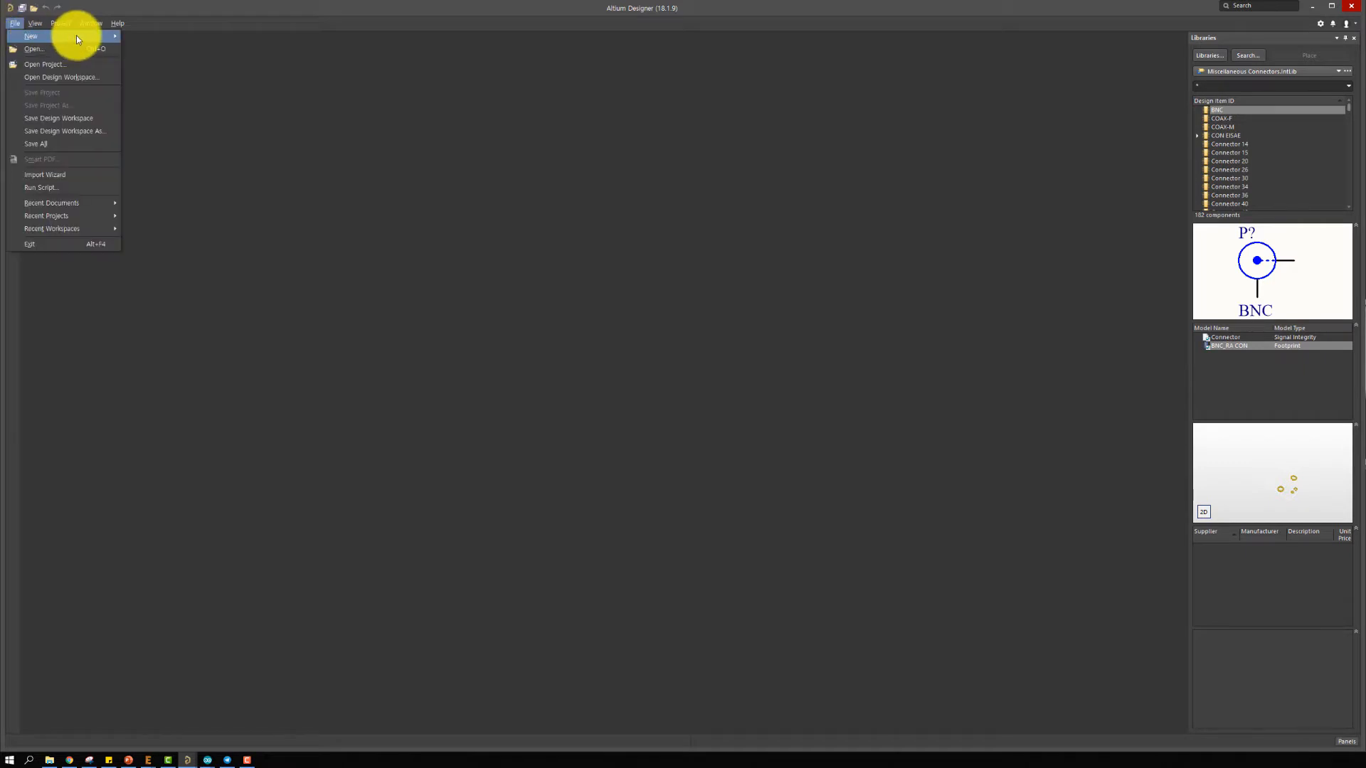
pyautogui.moveTo(77, 35)
pyautogui.moveTo(177, 41)
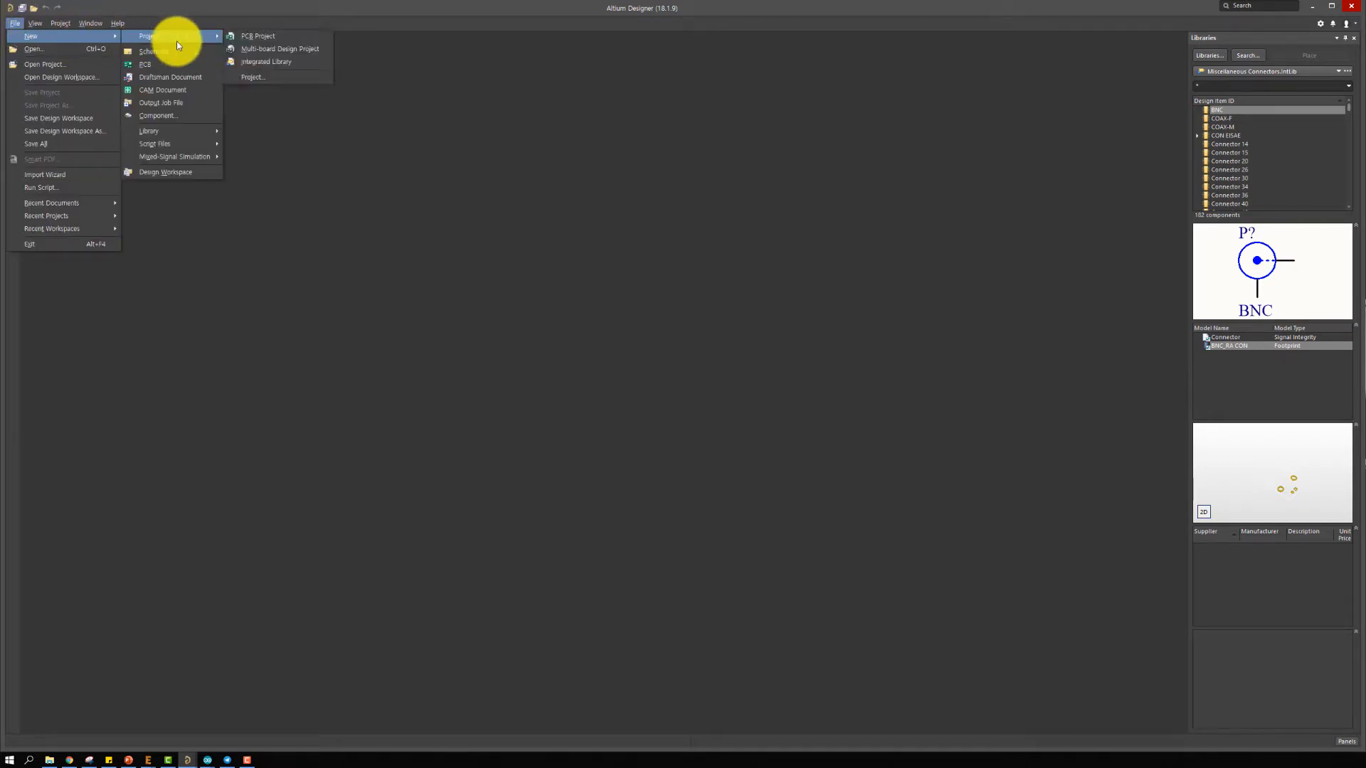
pyautogui.click(257, 38)
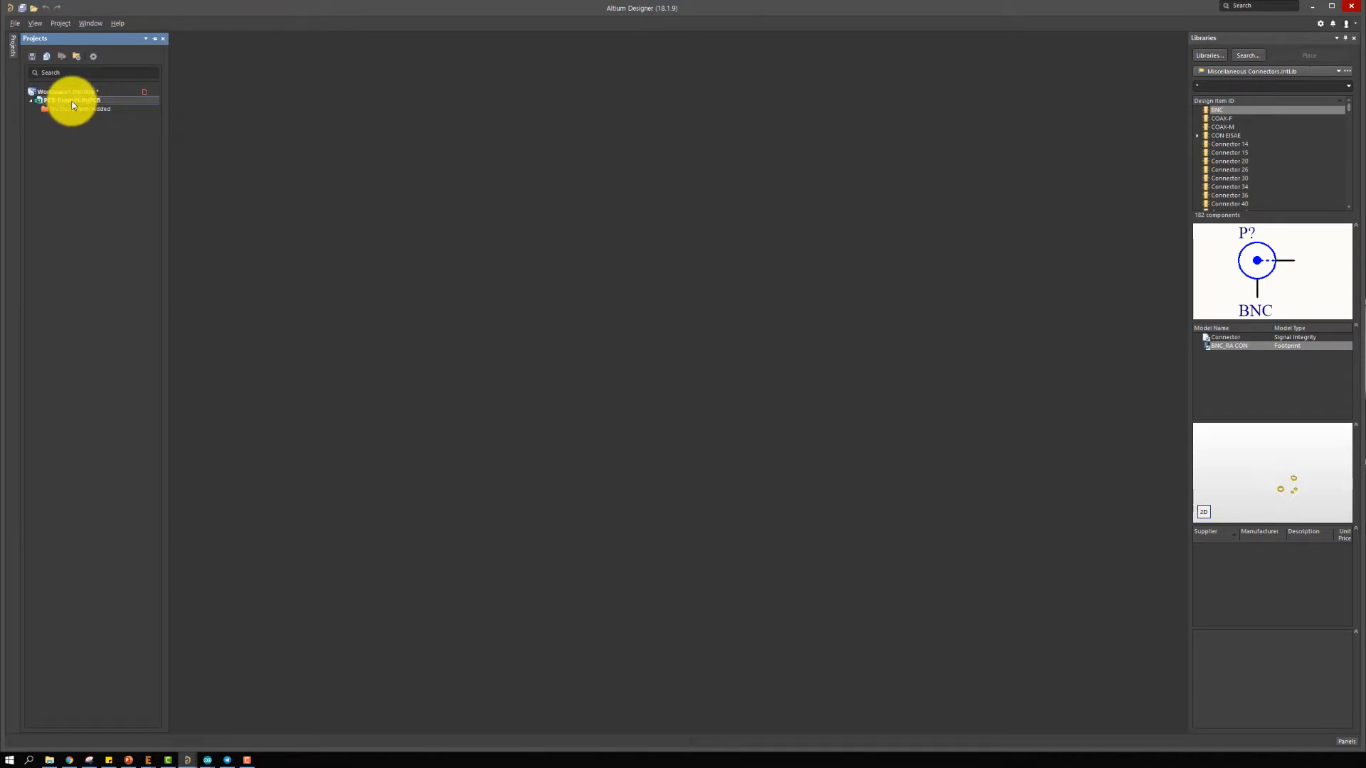
# Add a new schematic sheet to the PCB project
pyautogui.rightClick(118, 100)
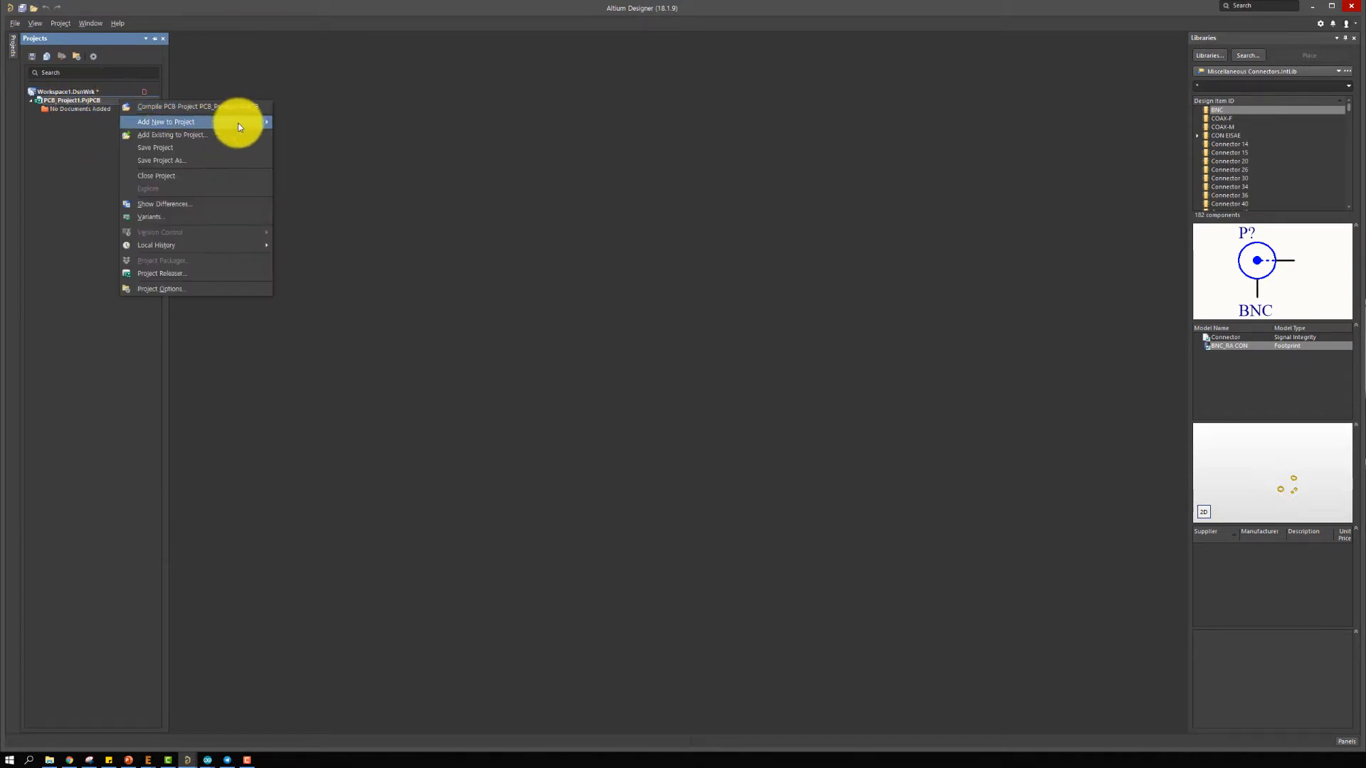
pyautogui.moveTo(238, 127)
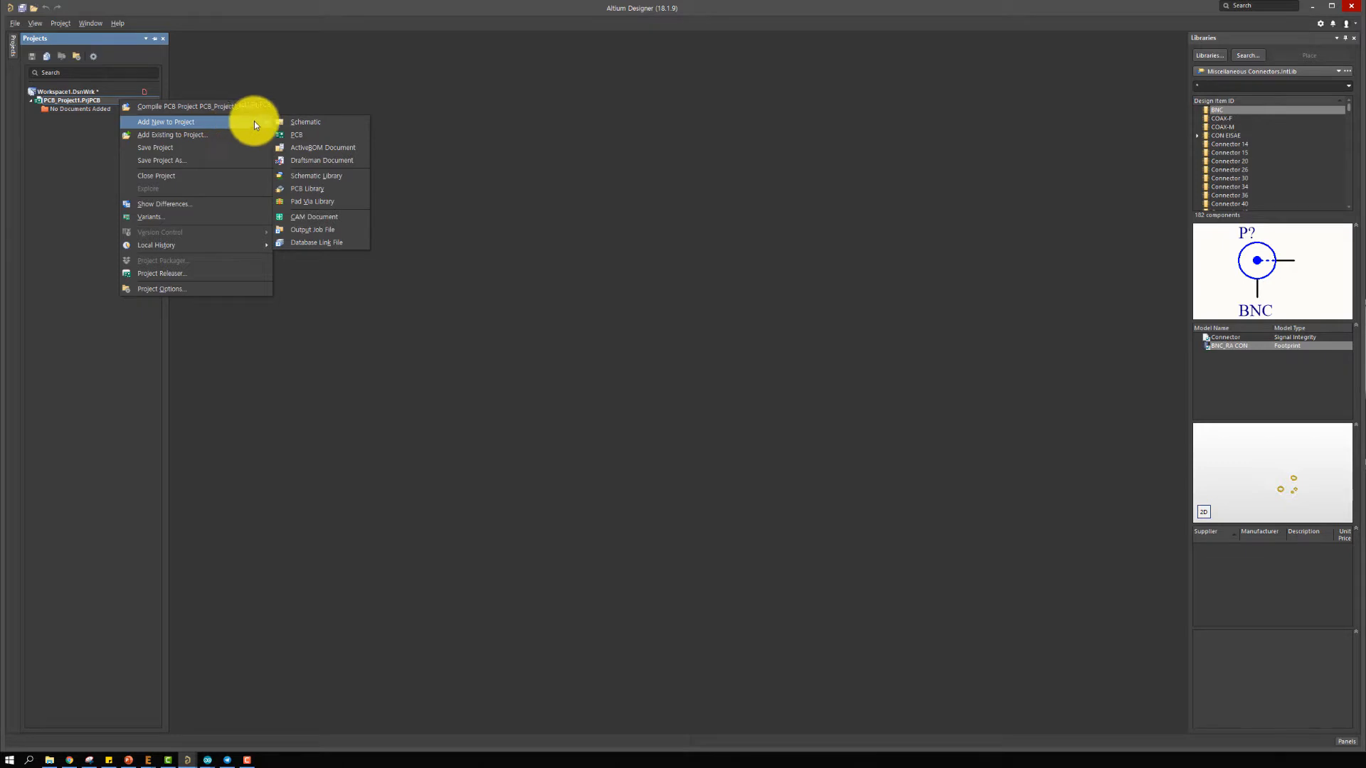
pyautogui.click(319, 123)
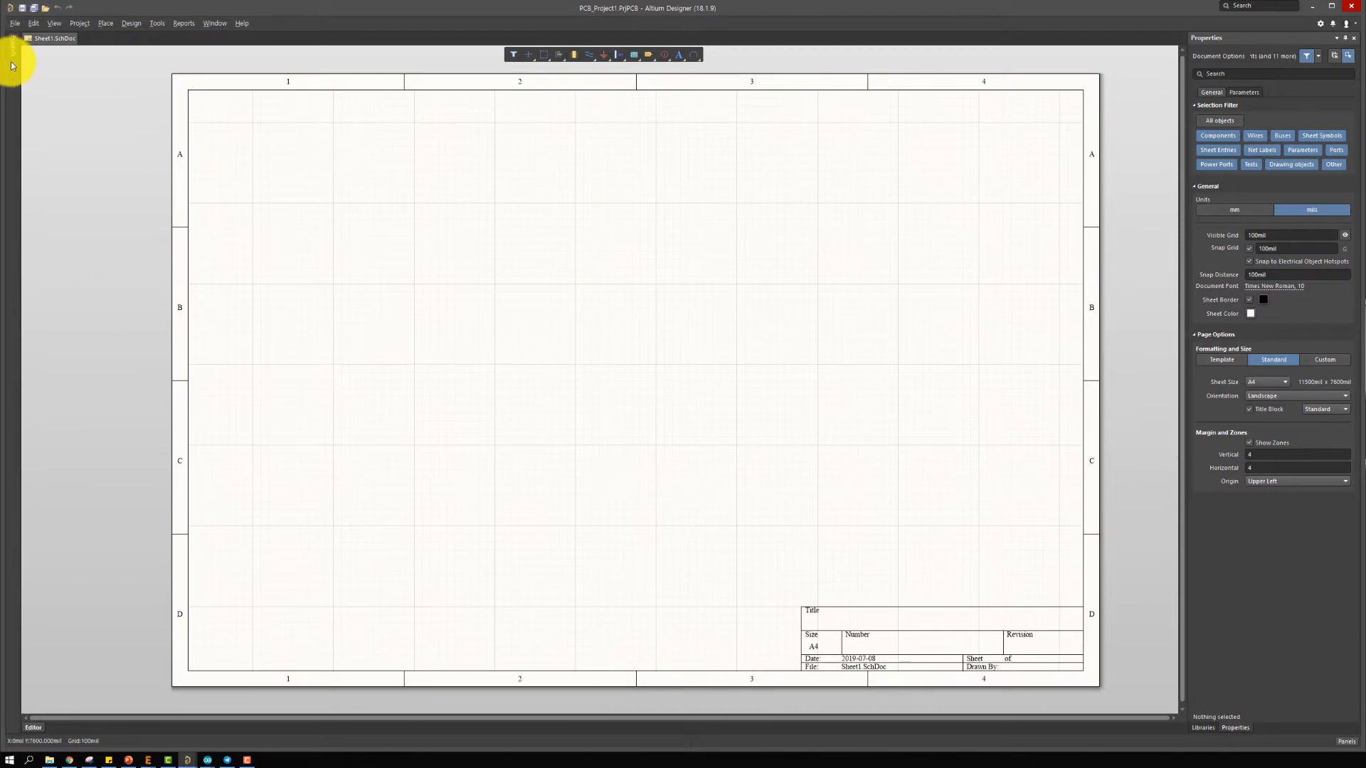
# Start saving the project and create and open a new desktop folder named Arduino_PCB as the save location
pyautogui.moveTo(12, 50)
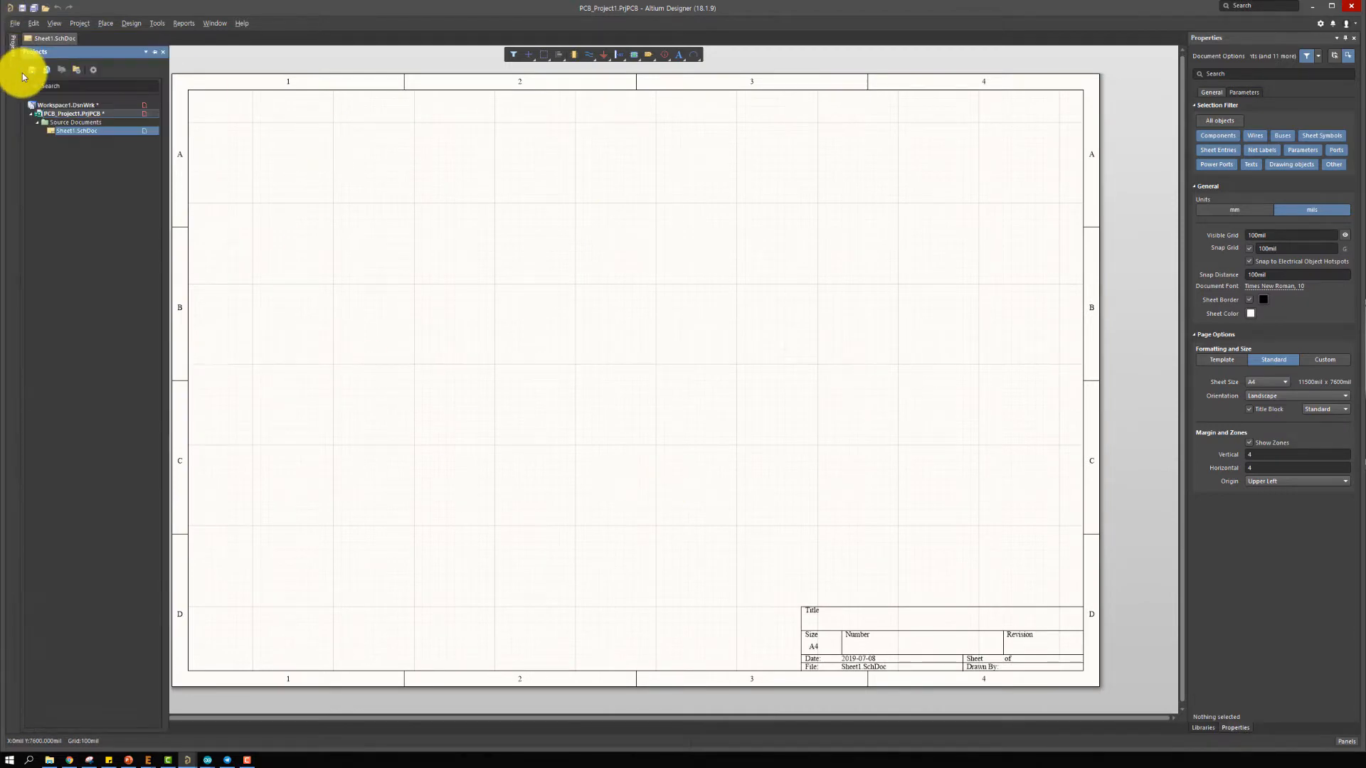
pyautogui.rightClick(71, 114)
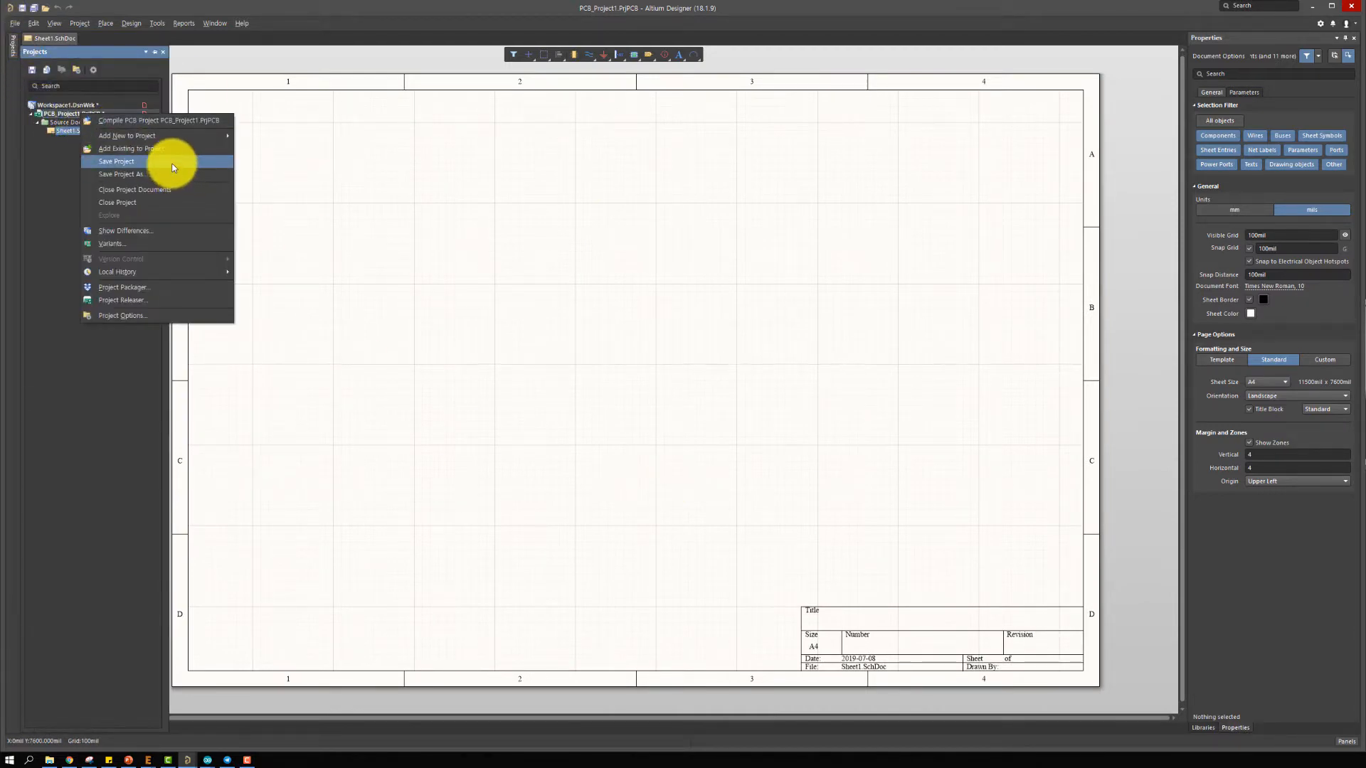
pyautogui.click(173, 167)
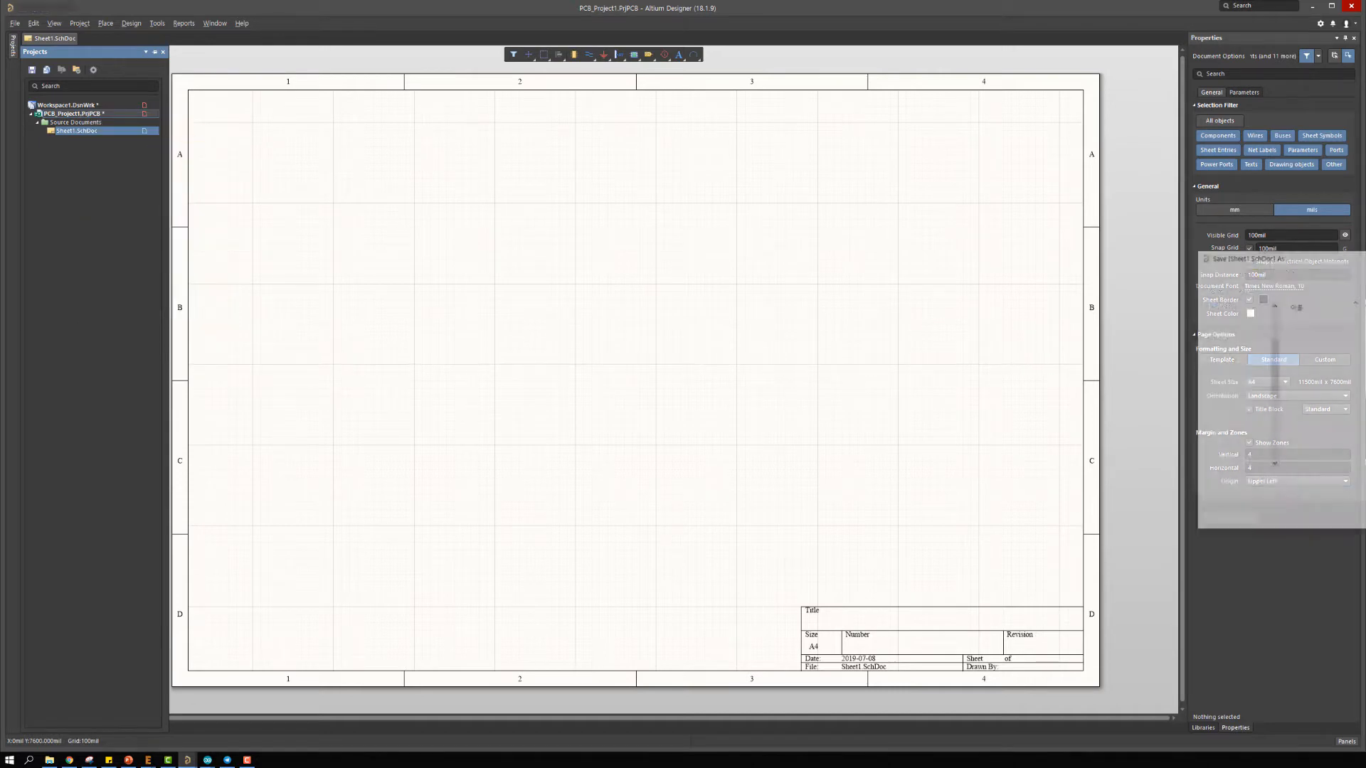
pyautogui.moveTo(1365, 256); pyautogui.dragTo(950, 287)
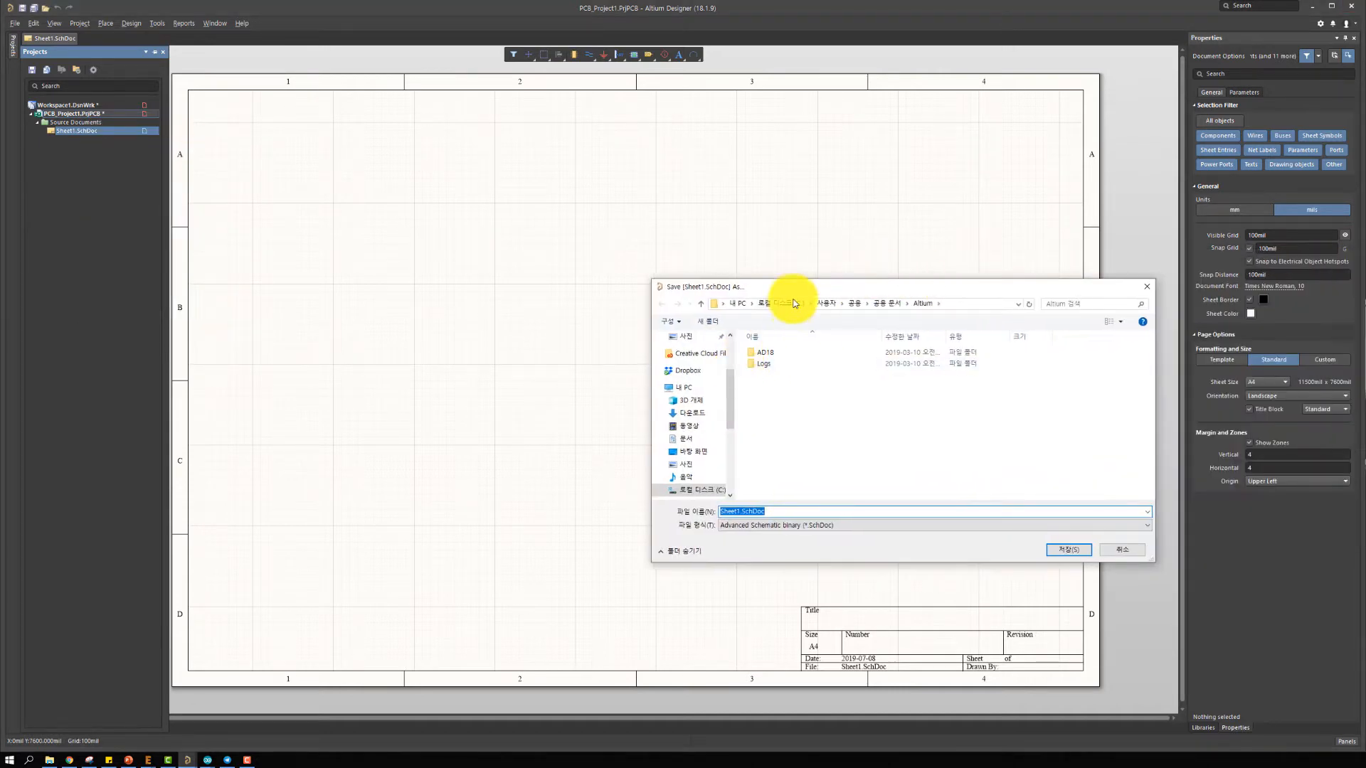
pyautogui.moveTo(776, 289); pyautogui.dragTo(676, 271)
pyautogui.scroll(2, 584, 346)
pyautogui.click(591, 340)
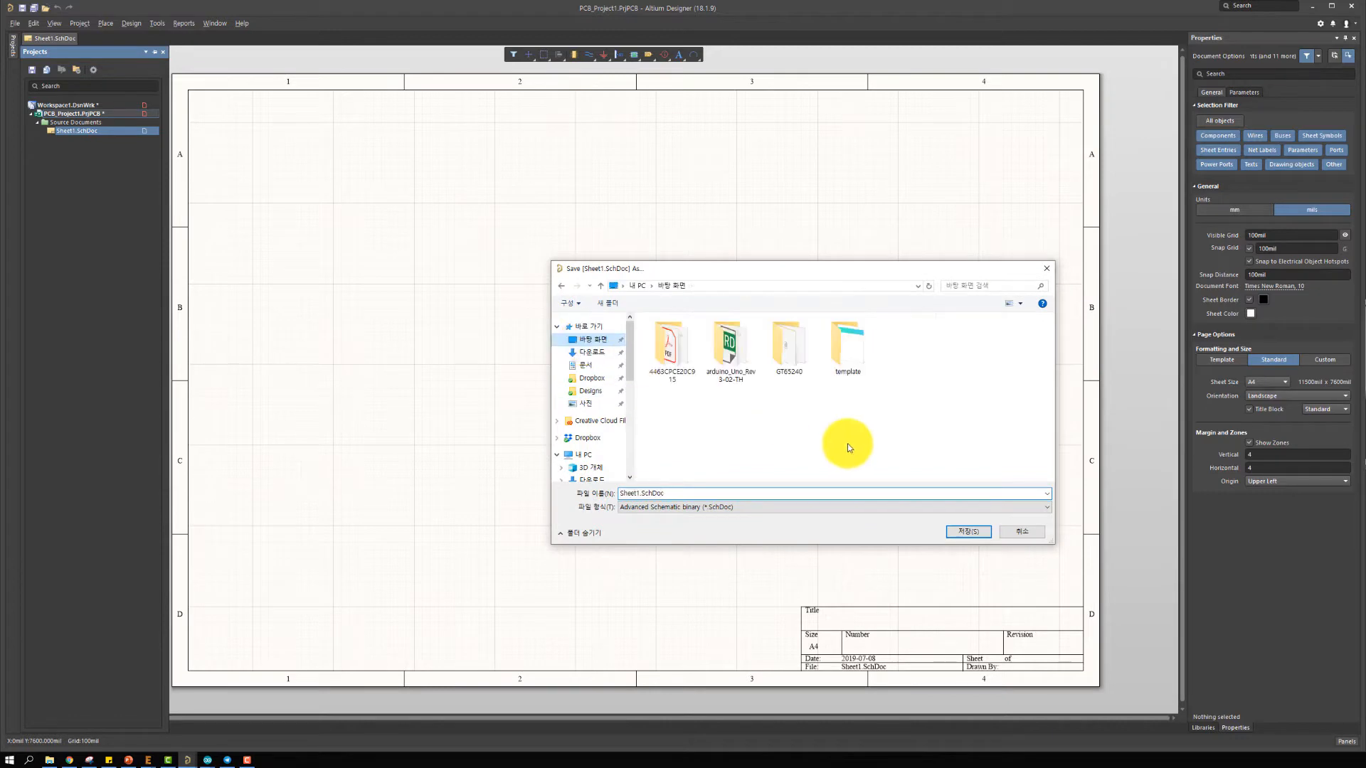
pyautogui.rightClick(970, 384)
pyautogui.click(1000, 389)
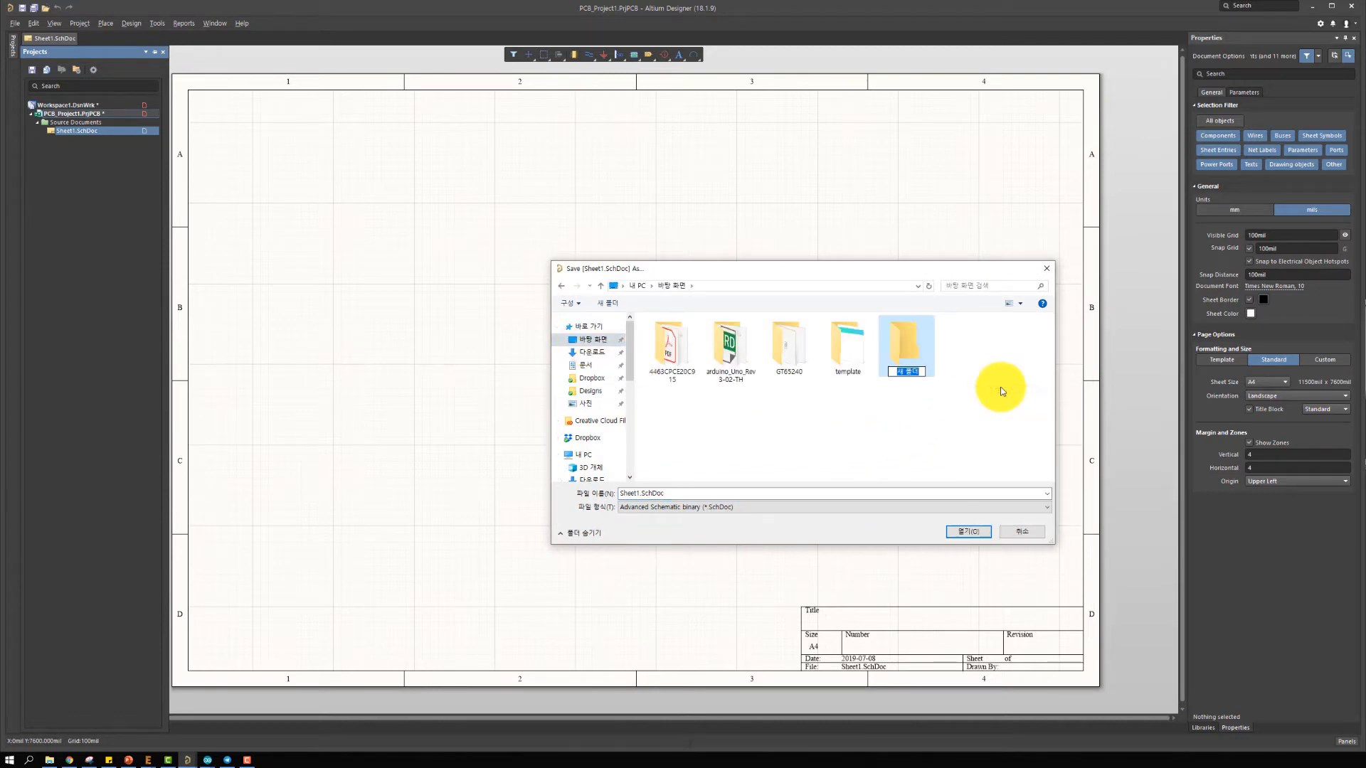
pyautogui.write('P')
pyautogui.press('BackSpace')
pyautogui.press('BackSpace')
pyautogui.write('Arduino_PCB')
pyautogui.press('Return')
pyautogui.click(953, 532)
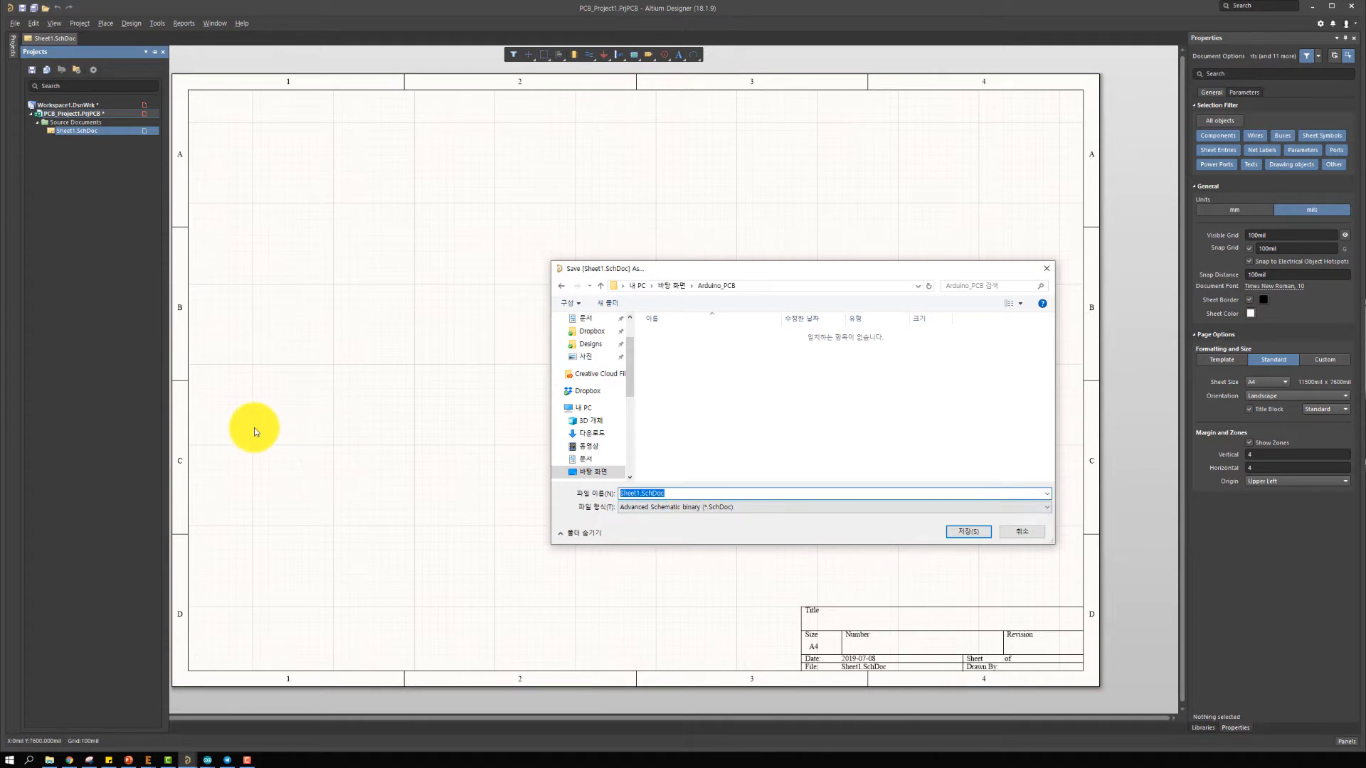
# Save the schematic as Arduino_PCB_V1.0.SchDoc and the project as Arduino_PCB_V1.0.PrjPCB in the Arduino_PCB folder
pyautogui.write('Arduino_PCB_V1.0')
pyautogui.press('Return')
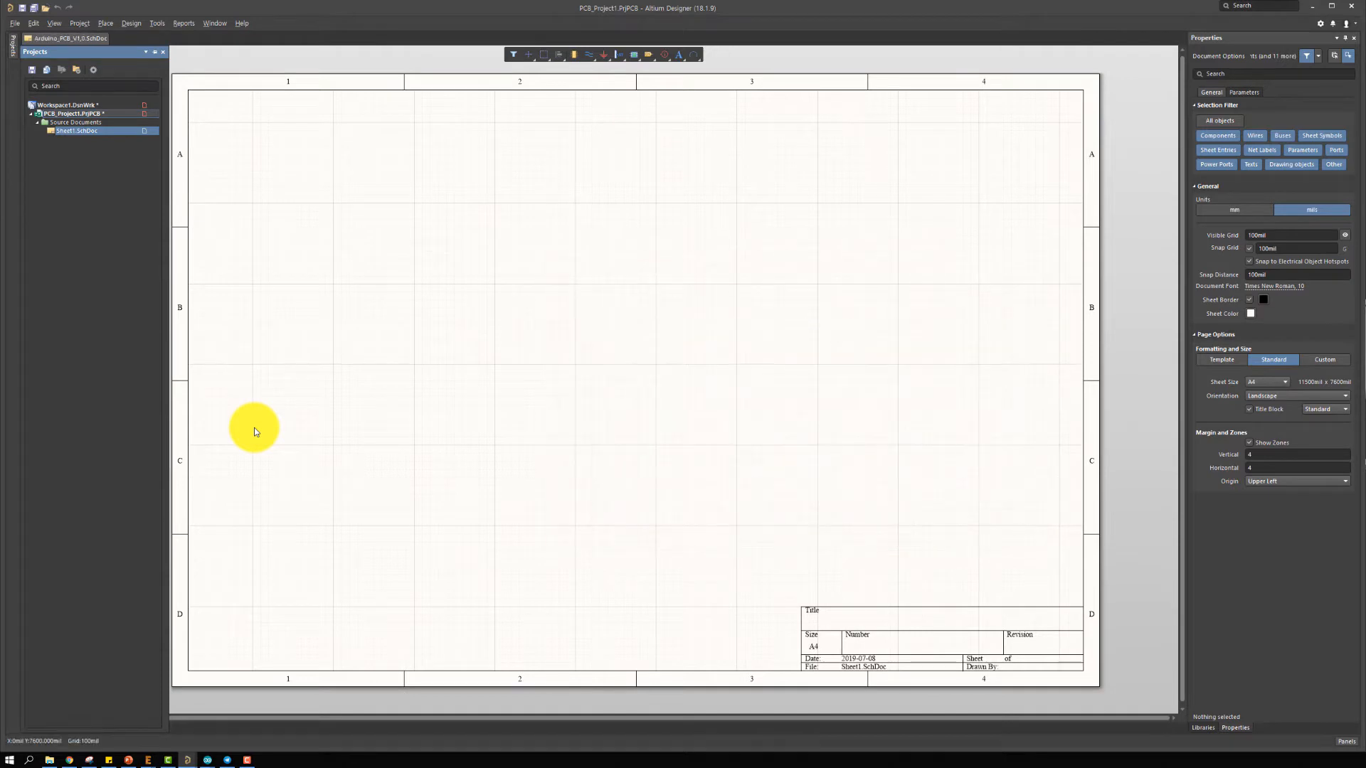
pyautogui.write('P')
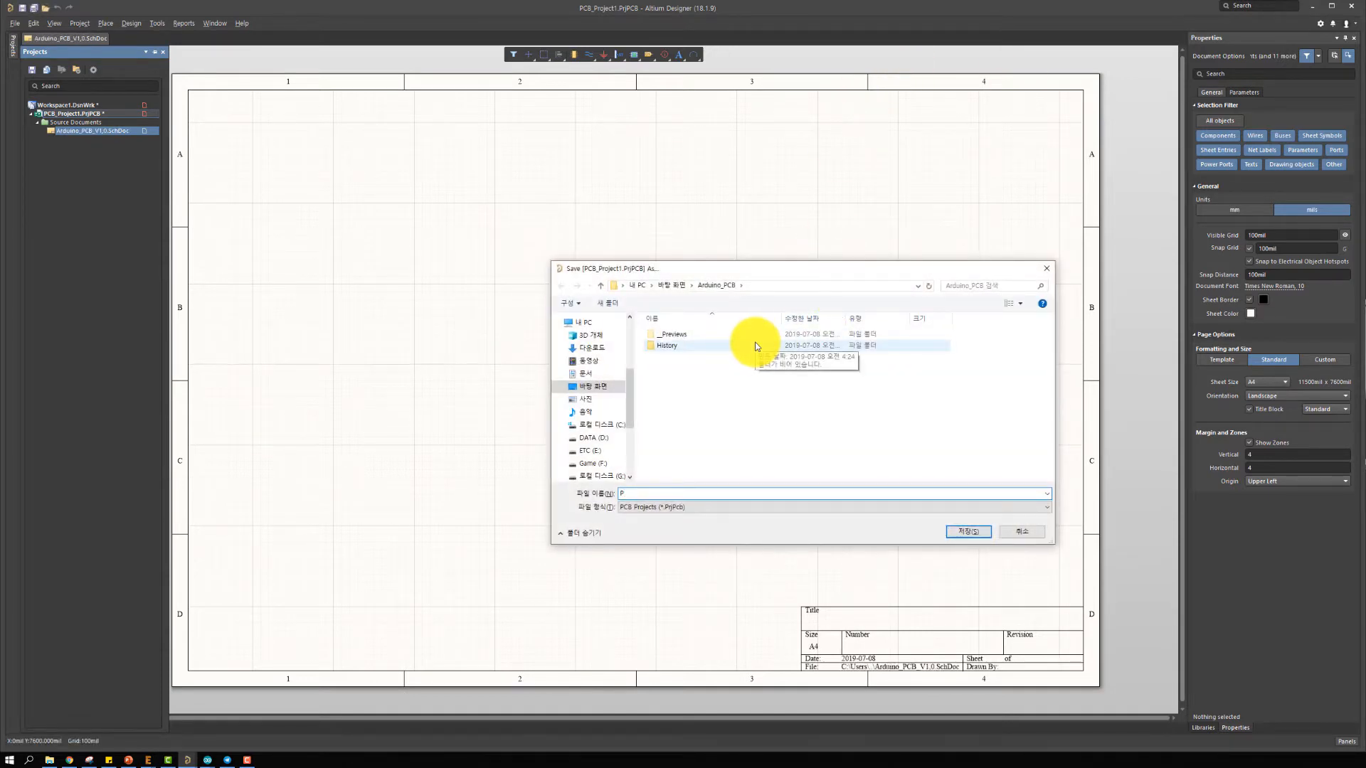
pyautogui.write('Arduino_PCB_V1.0.')
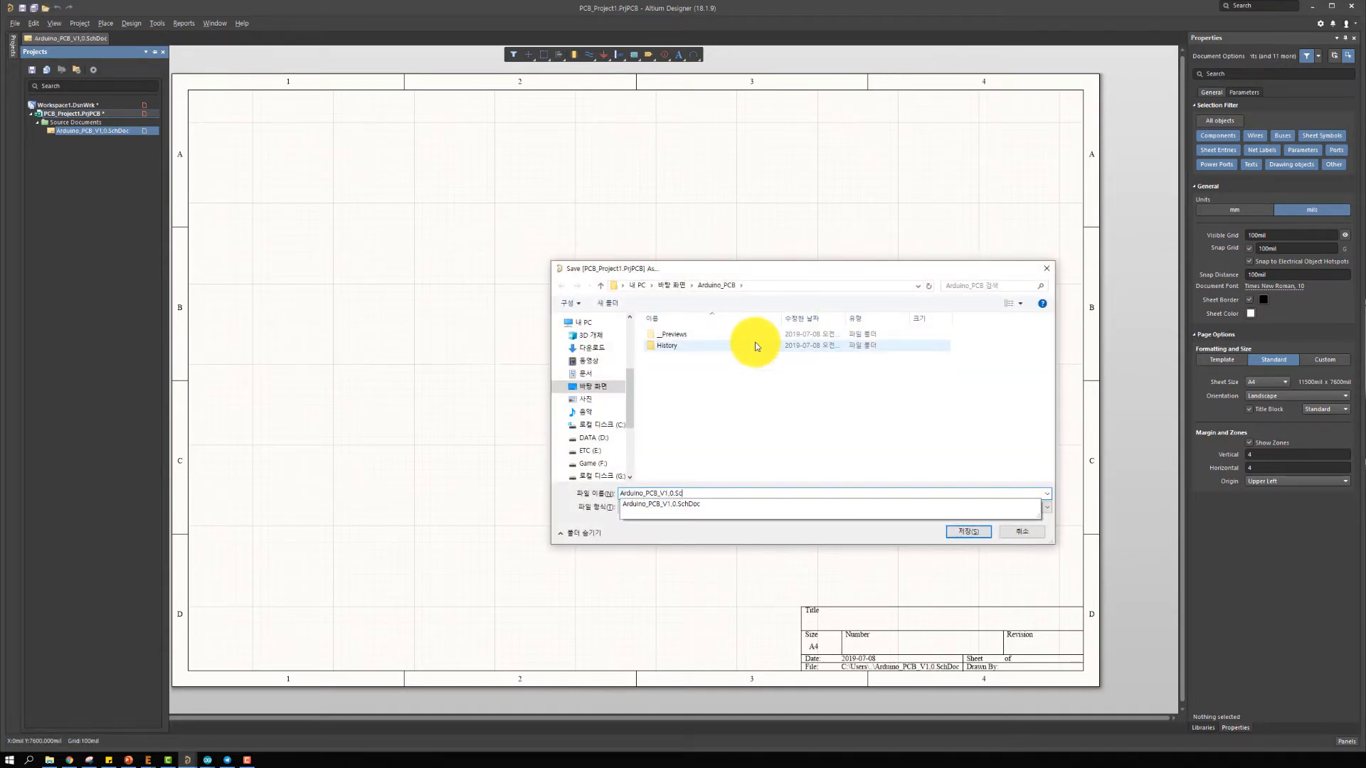
pyautogui.press('Return')
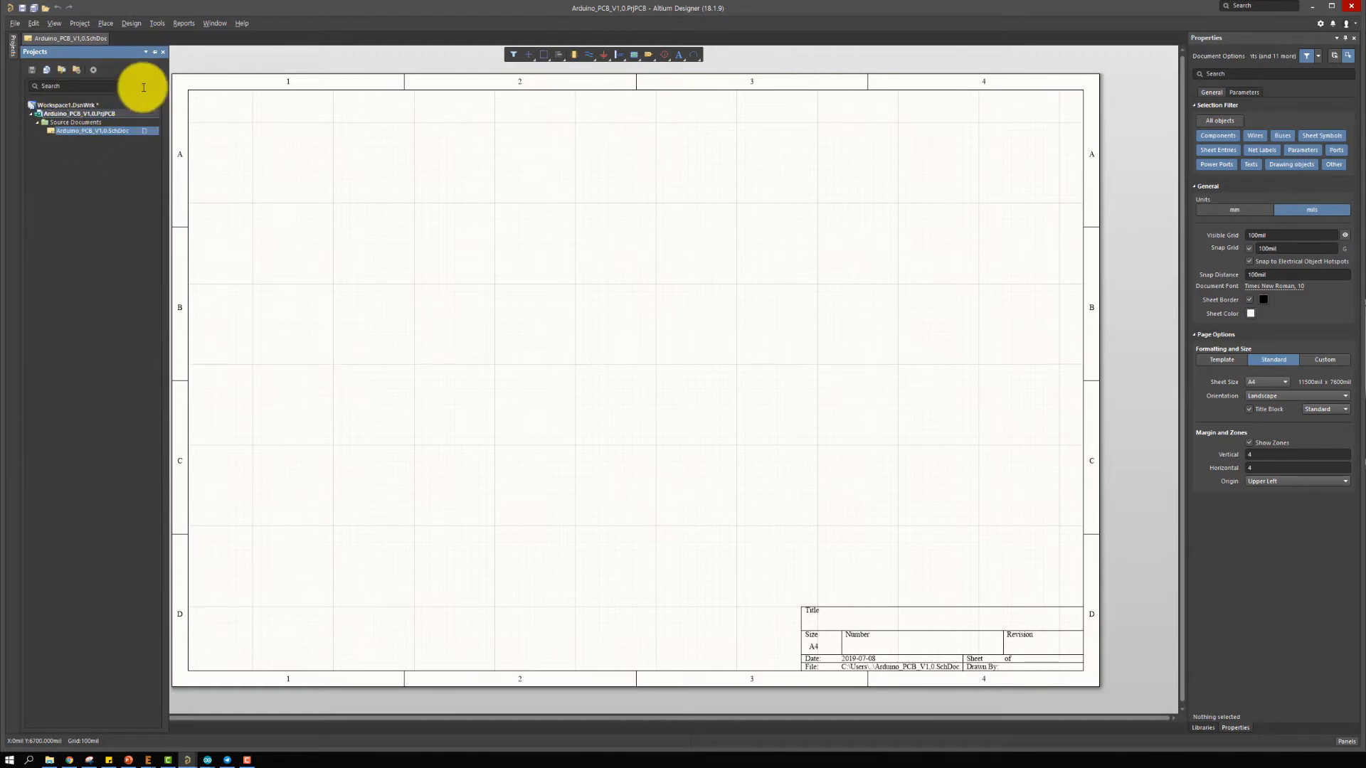
# Turn off the schematic sheet's title block and add a new PCB document to the project
pyautogui.click(1250, 409)
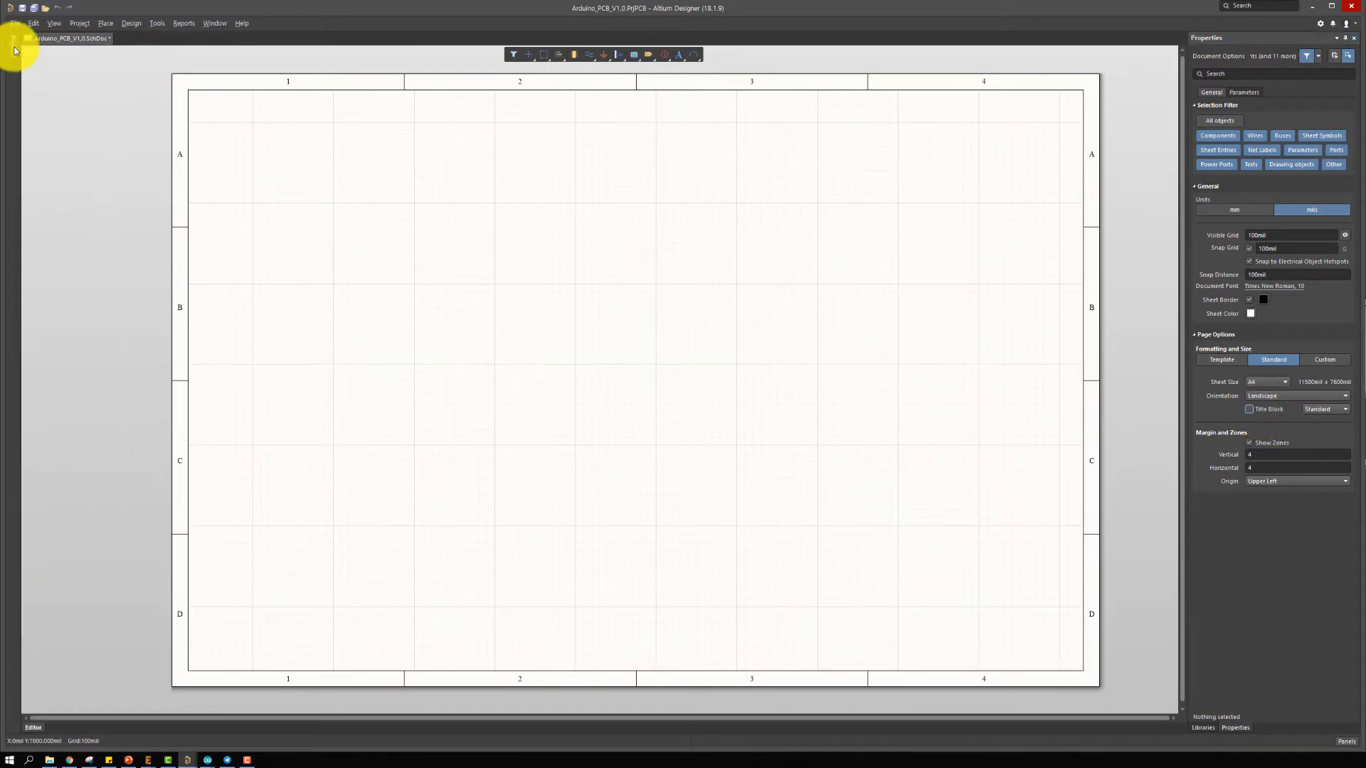
pyautogui.moveTo(14, 50)
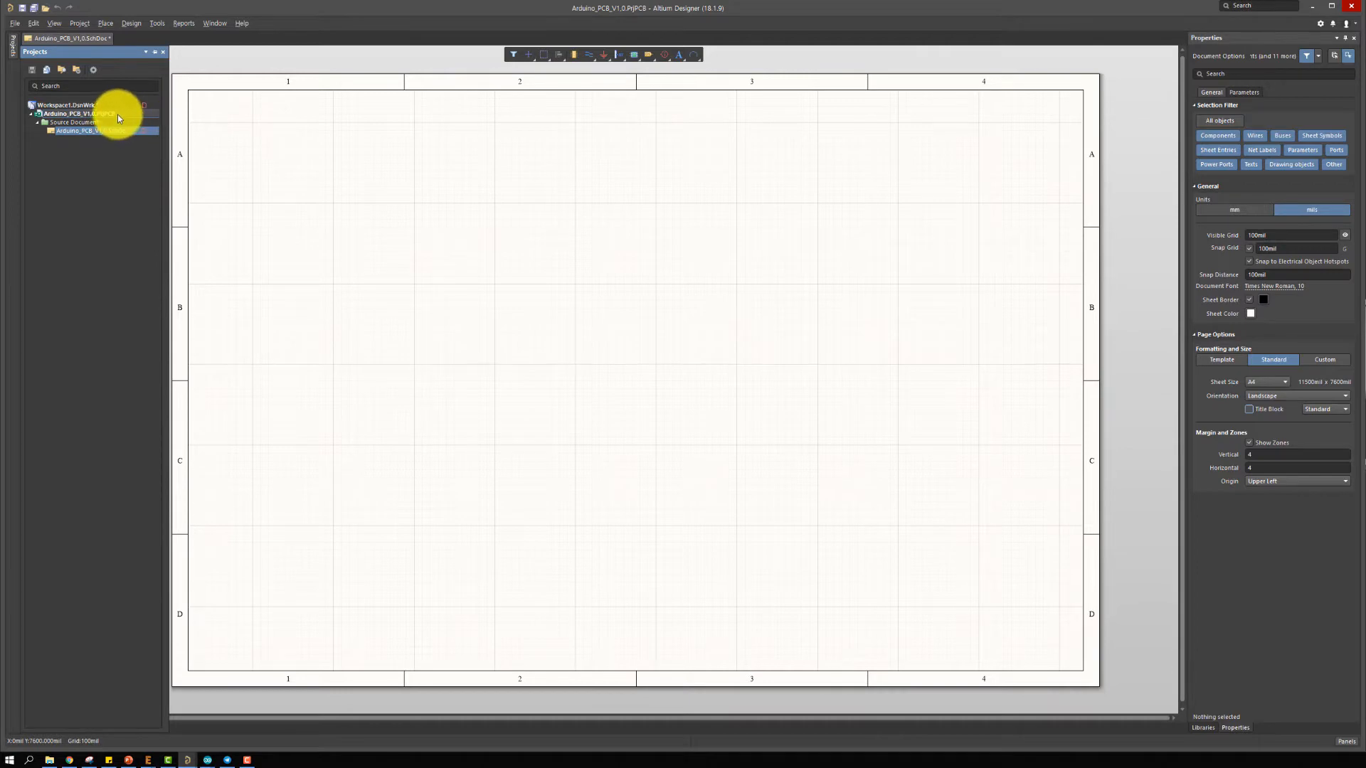
pyautogui.rightClick(117, 114)
pyautogui.moveTo(254, 140)
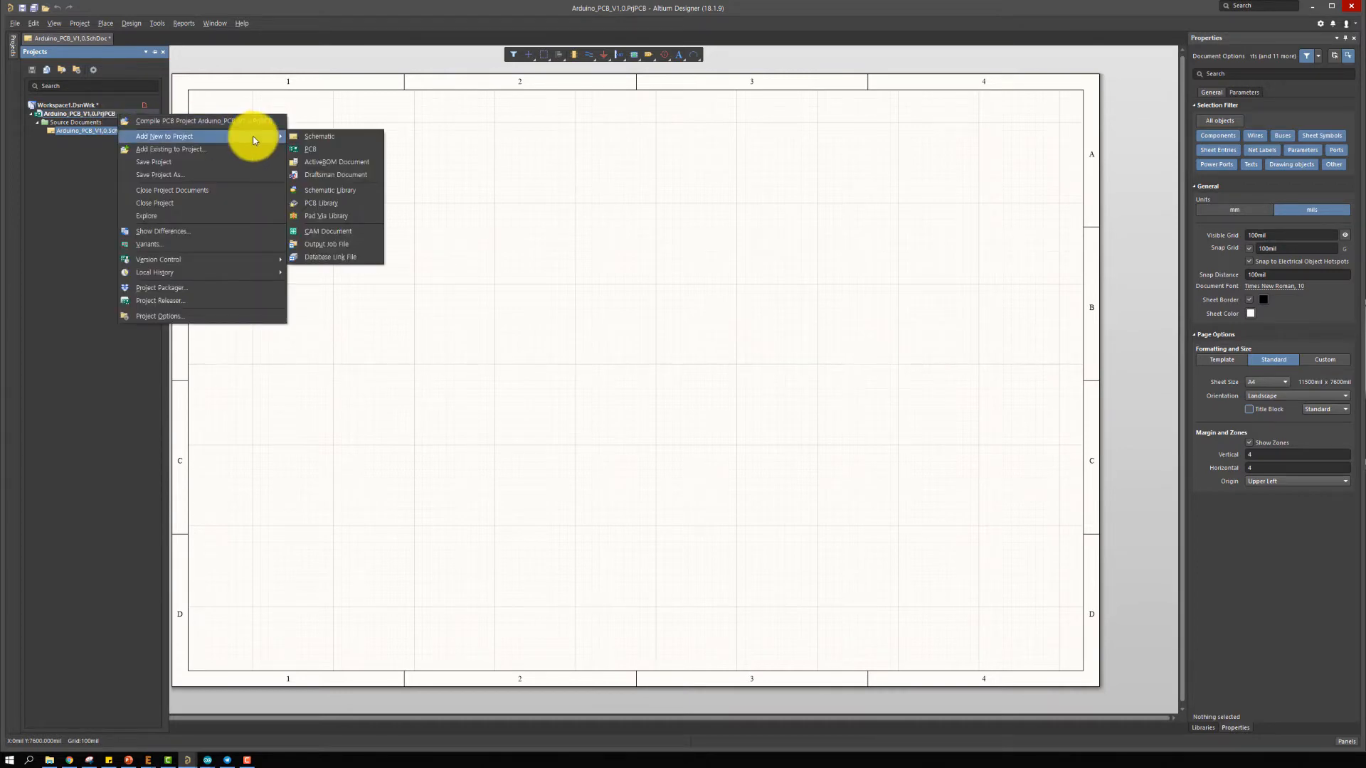
pyautogui.click(333, 153)
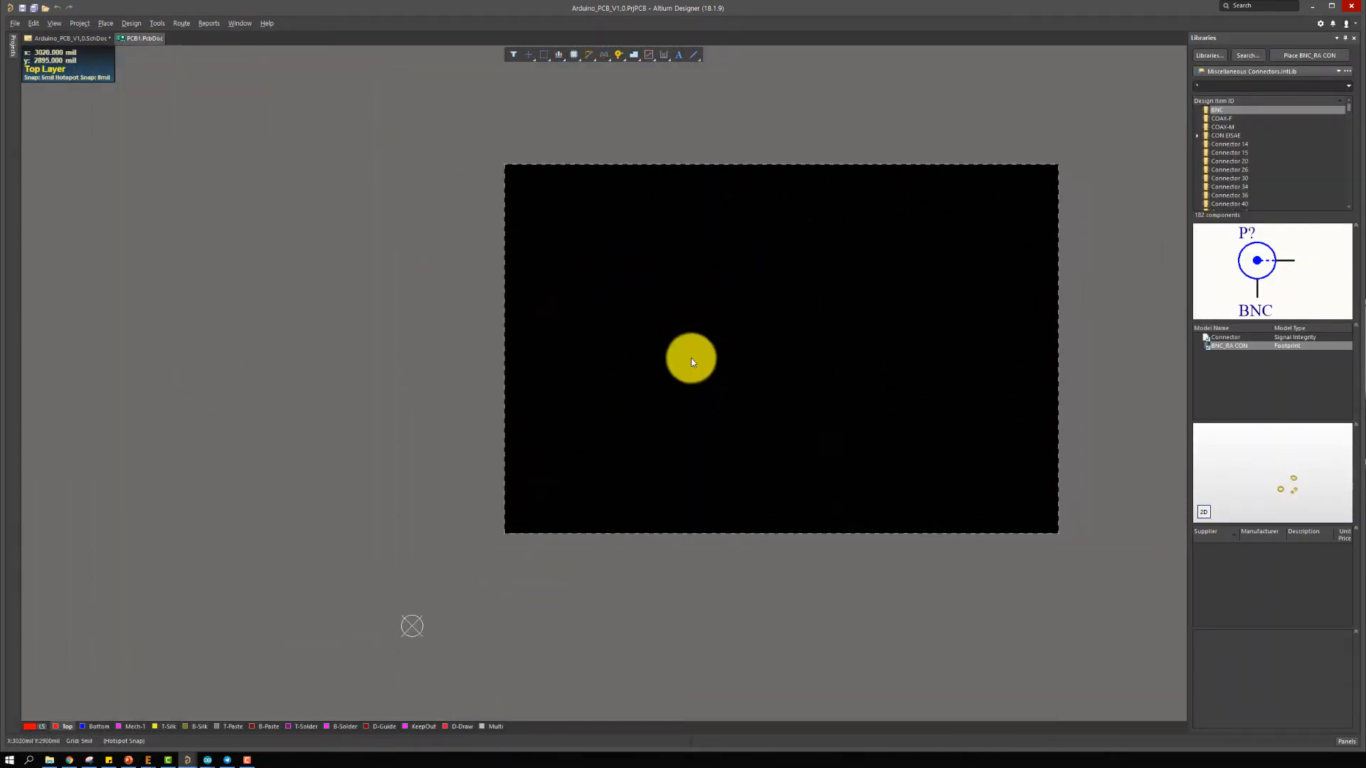
# Set the PCB document's origin at the lower-left corner of the board outline
pyautogui.moveTo(601, 335); pyautogui.dragTo(488, 361, button='right')
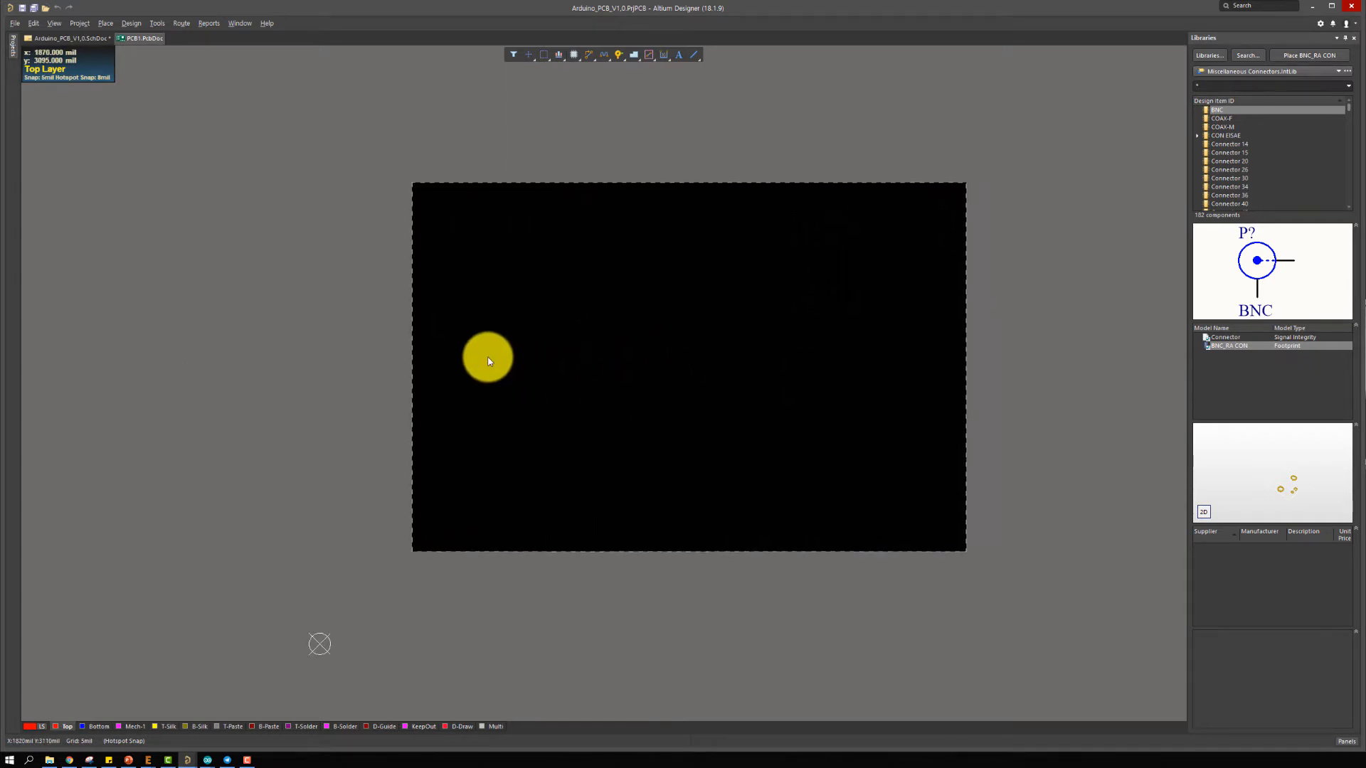
pyautogui.moveTo(524, 280); pyautogui.dragTo(490, 277, button='right')
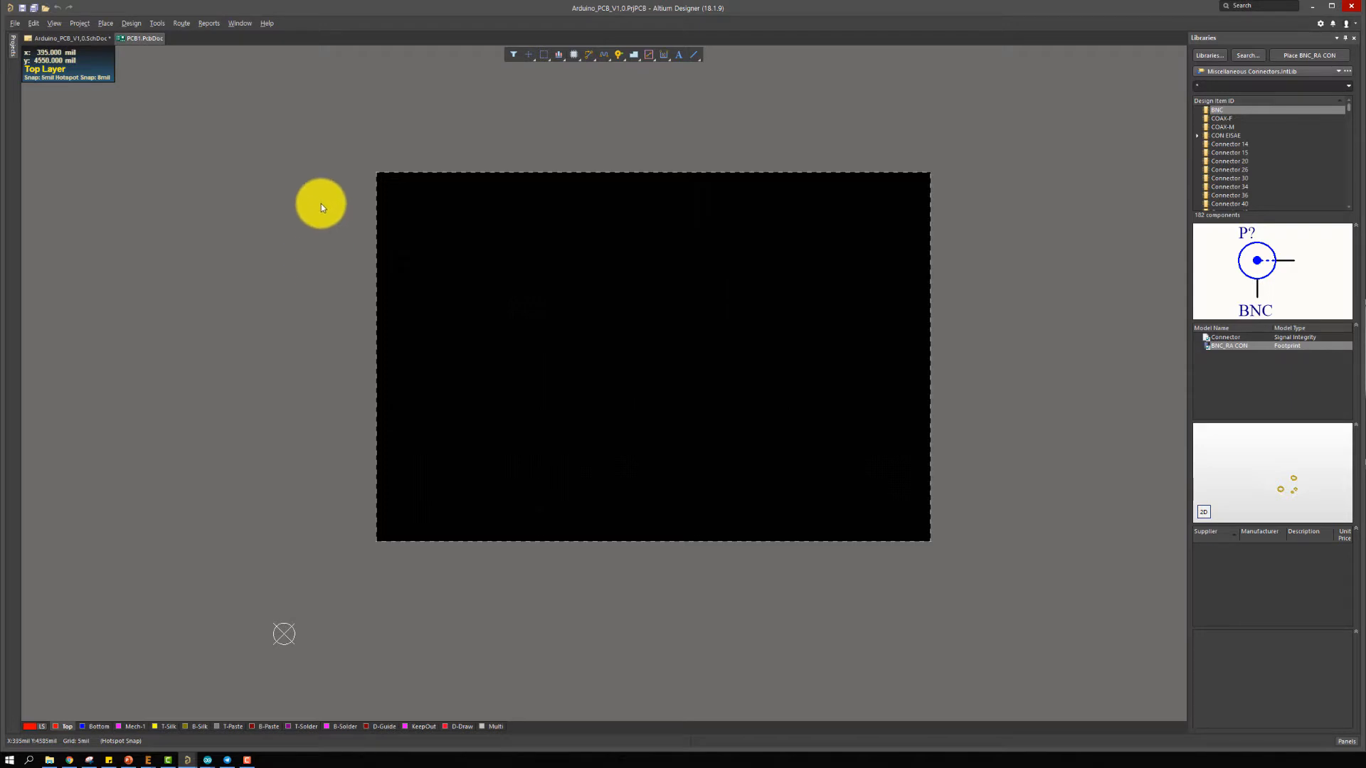
pyautogui.click(34, 23)
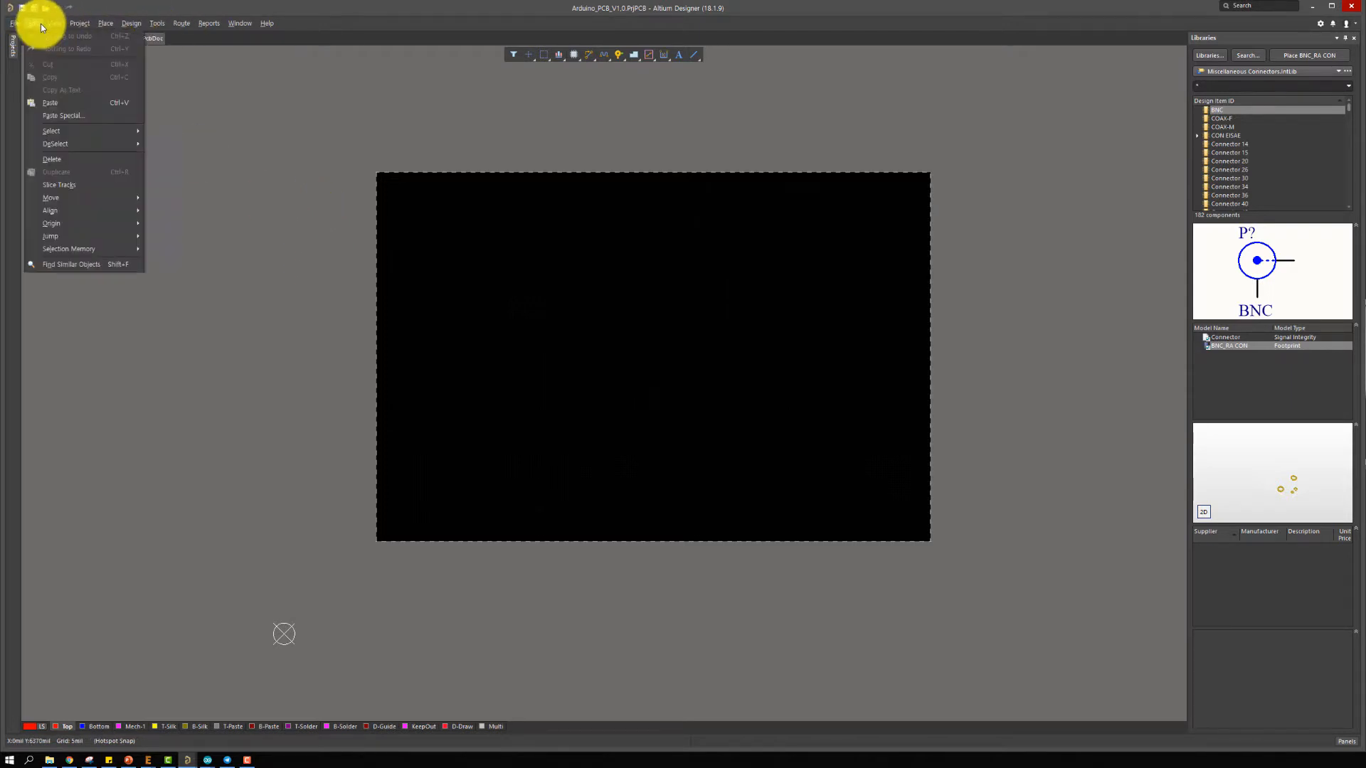
pyautogui.moveTo(89, 228)
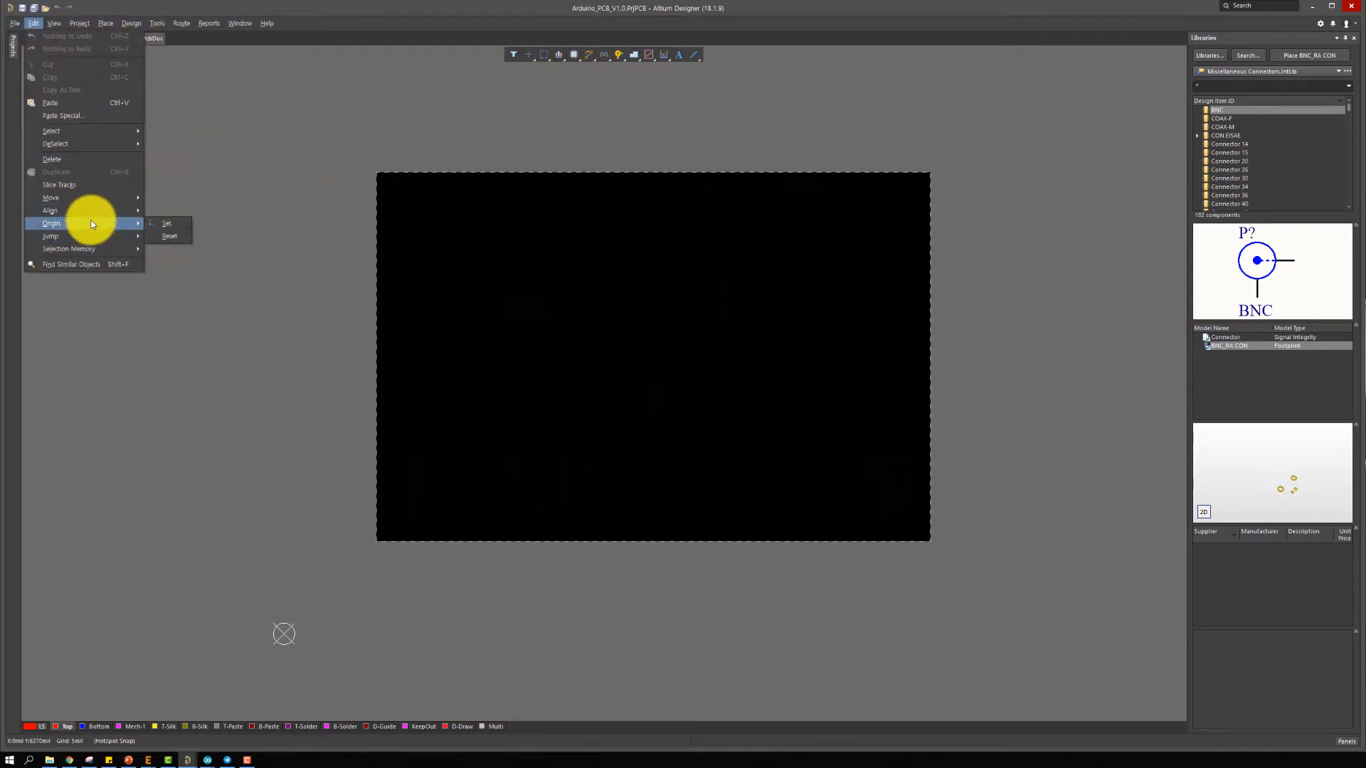
pyautogui.click(171, 223)
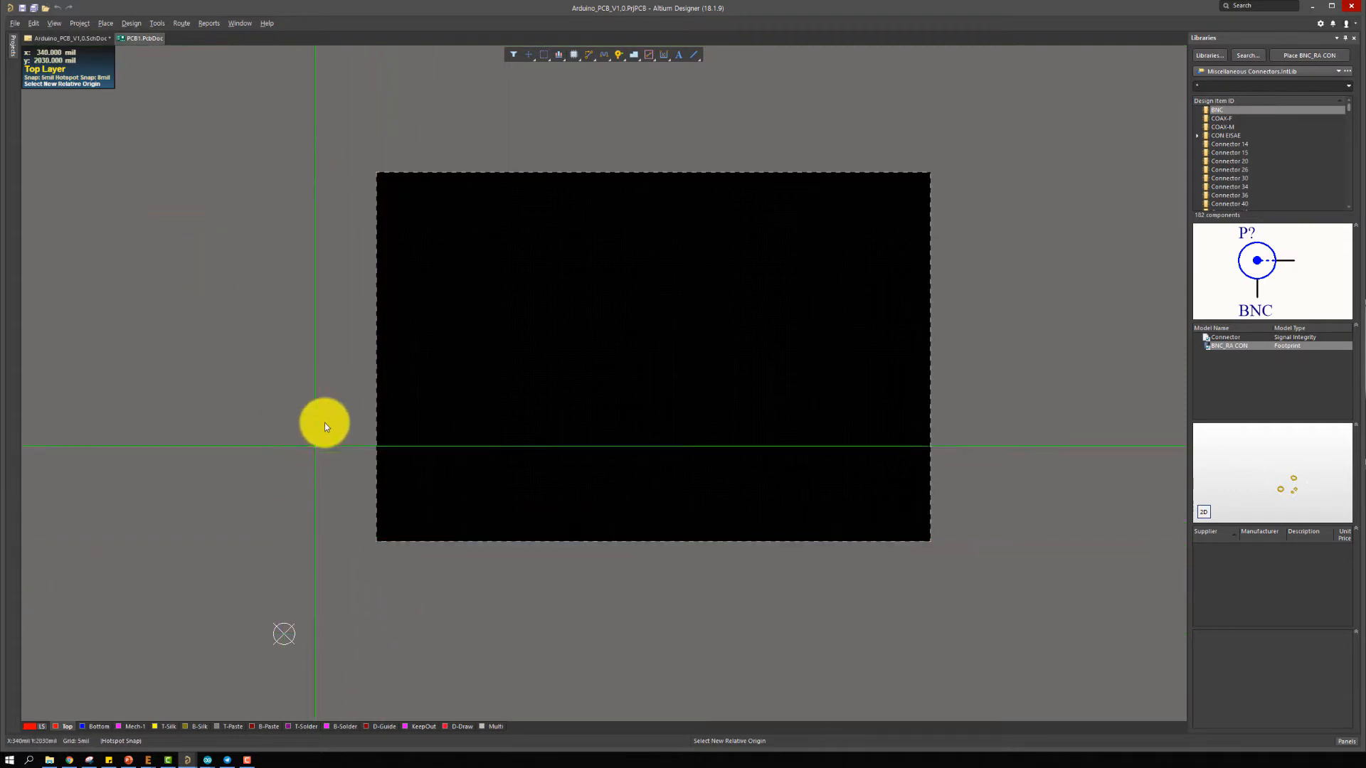
pyautogui.keyDown('ctrl'); pyautogui.scroll(3, 357, 543); pyautogui.keyUp('ctrl')
pyautogui.keyDown('ctrl'); pyautogui.scroll(-2, 355, 556); pyautogui.keyUp('ctrl')
pyautogui.scroll(-3, 320, 619)
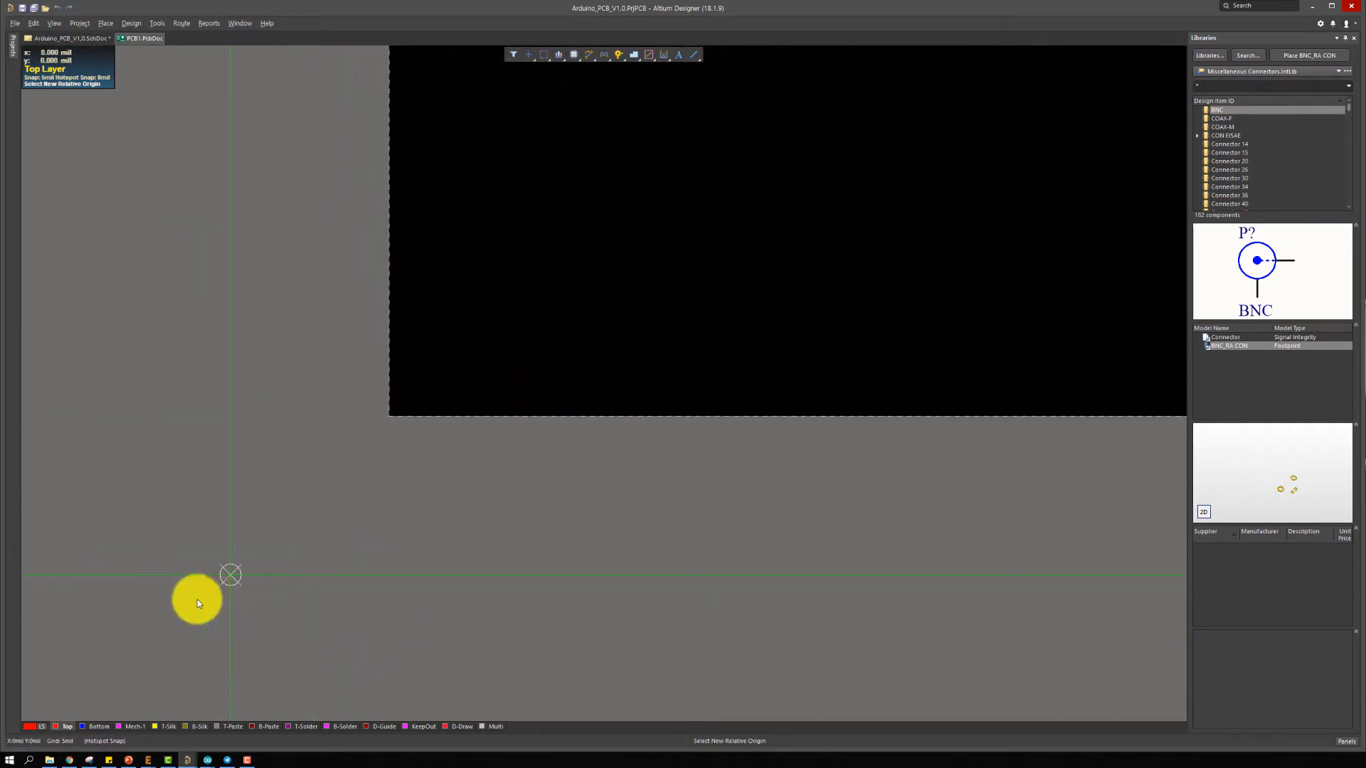
pyautogui.keyDown('ctrl'); pyautogui.scroll(3, 230, 575); pyautogui.keyUp('ctrl')
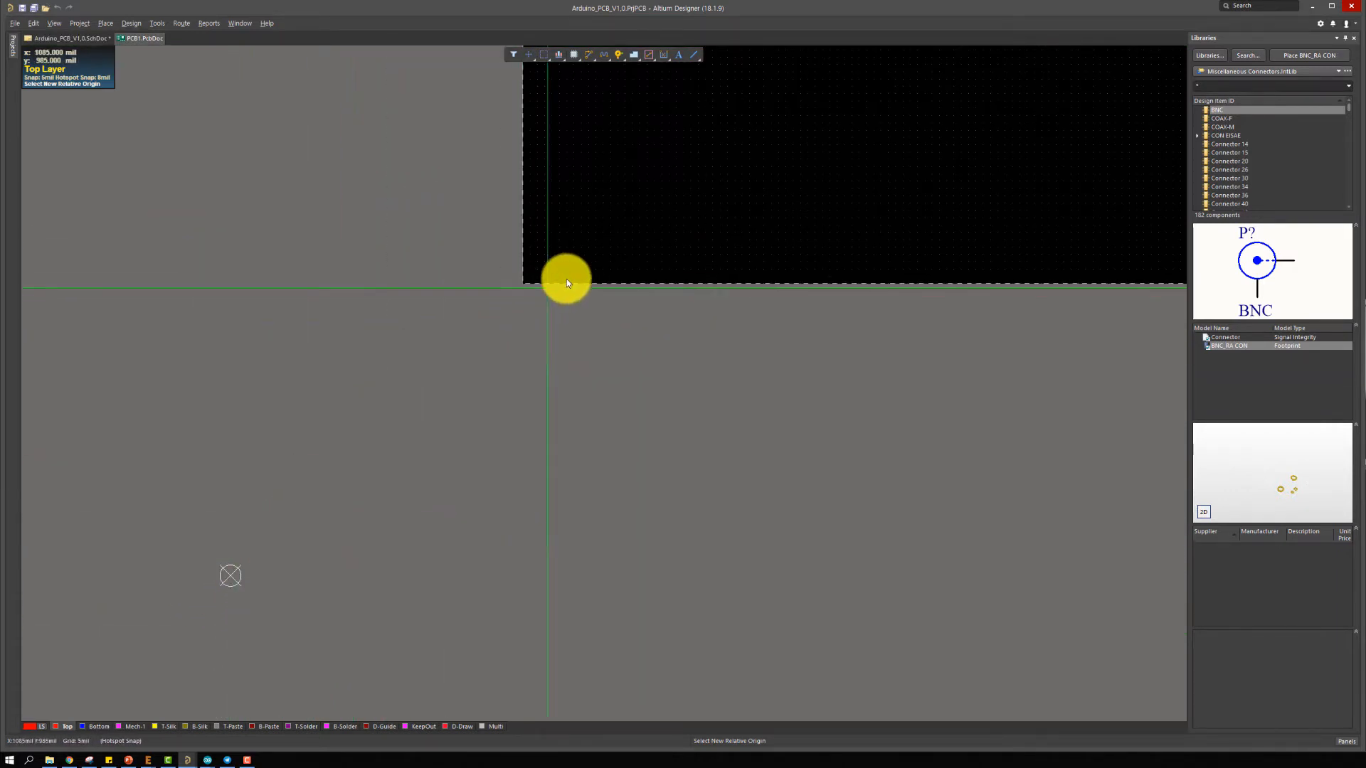
pyautogui.keyDown('ctrl'); pyautogui.scroll(3, 527, 249); pyautogui.keyUp('ctrl')
pyautogui.keyDown('ctrl'); pyautogui.scroll(3, 499, 367); pyautogui.keyUp('ctrl')
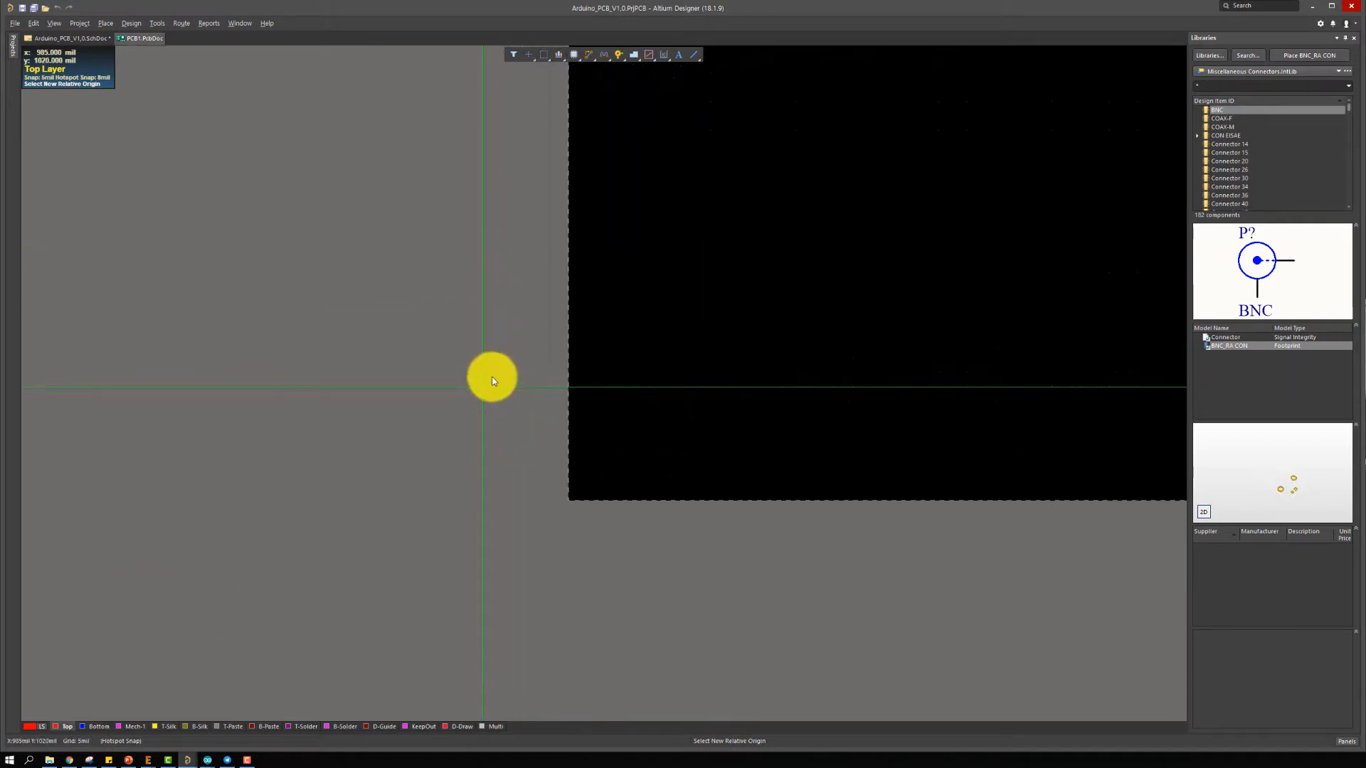
pyautogui.click(576, 497)
# Save the PCB document as Arduino_PCB_V1.0.PcbDoc in the Arduino_PCB folder
pyautogui.keyDown('ctrl'); pyautogui.scroll(-2, 586, 491); pyautogui.keyUp('ctrl')
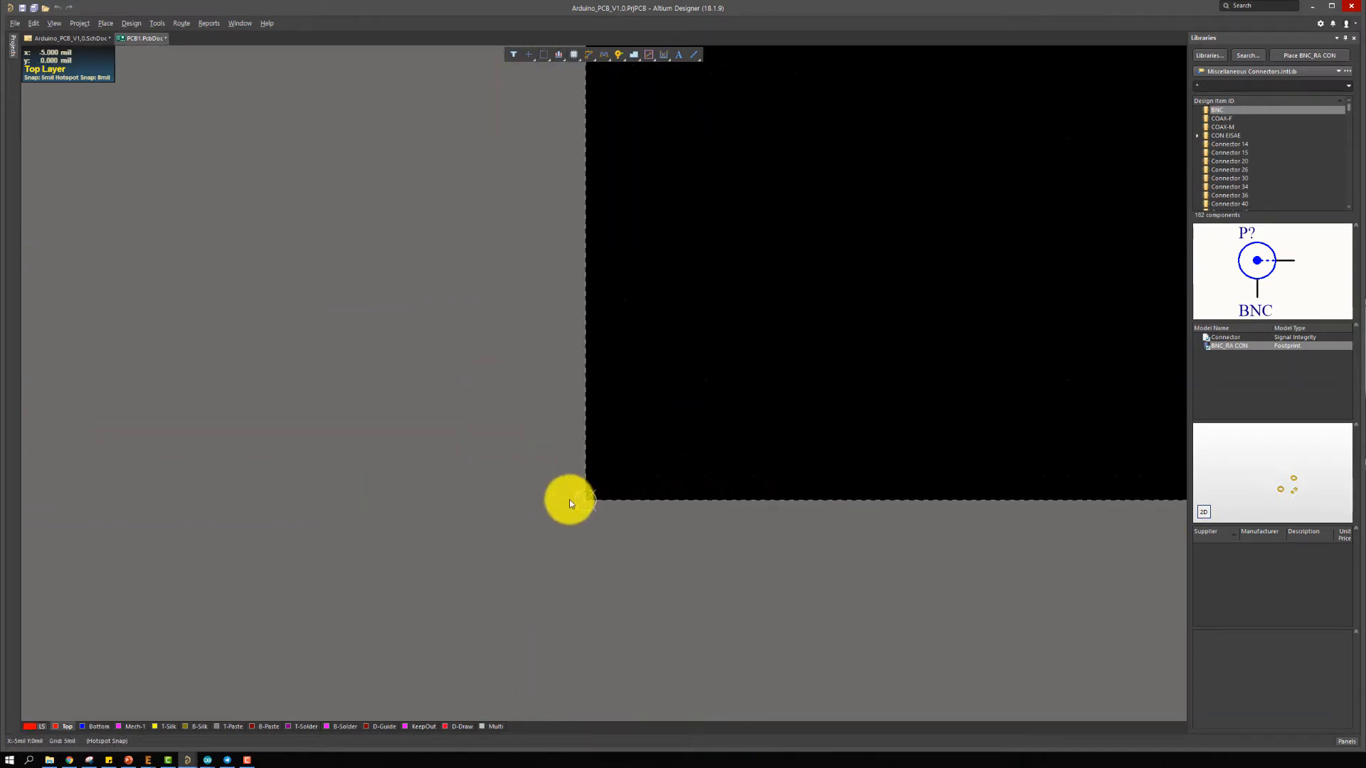
pyautogui.keyDown('ctrl'); pyautogui.scroll(-2, 585, 479); pyautogui.keyUp('ctrl')
pyautogui.moveTo(643, 365); pyautogui.dragTo(509, 448, button='right')
pyautogui.keyDown('ctrl'); pyautogui.scroll(-3, 508, 448); pyautogui.keyUp('ctrl')
pyautogui.moveTo(636, 278); pyautogui.dragTo(584, 367, button='right')
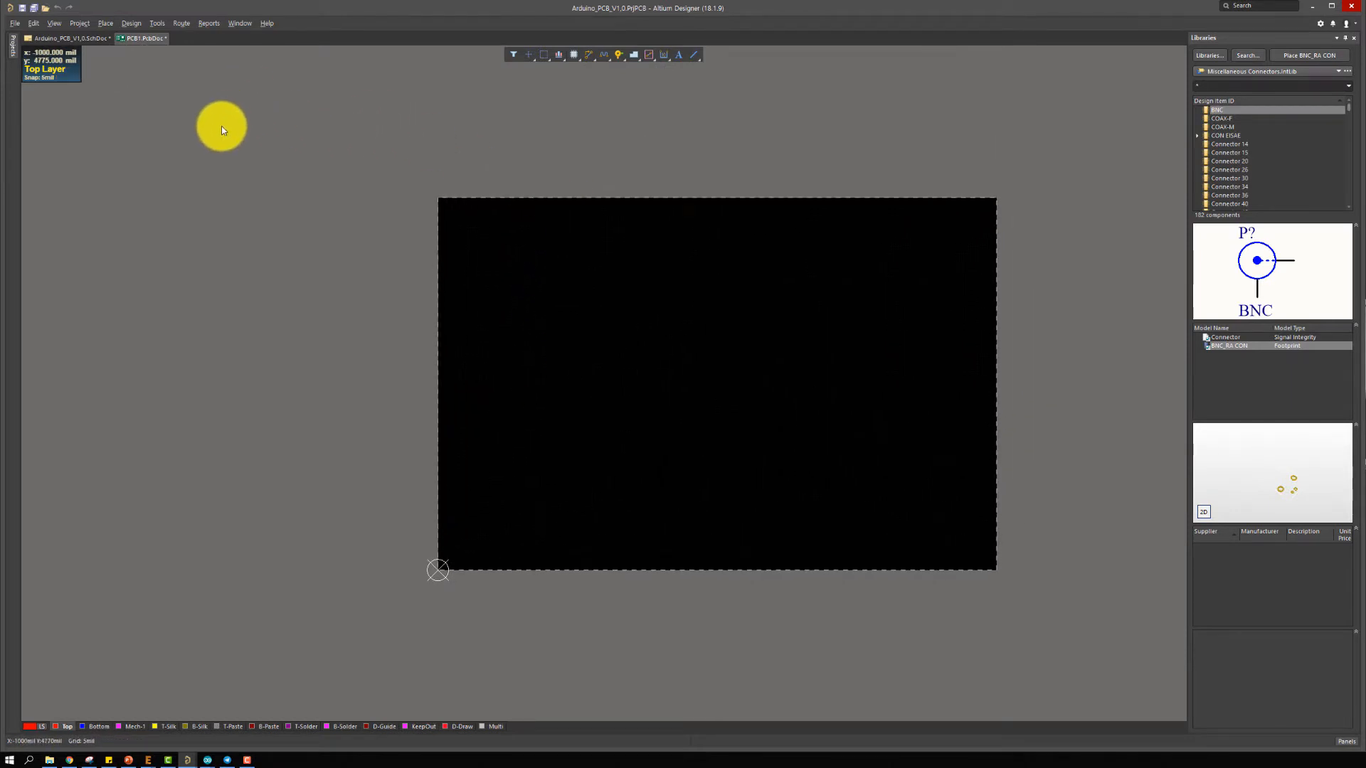
pyautogui.hotkey('ctrl', 's')
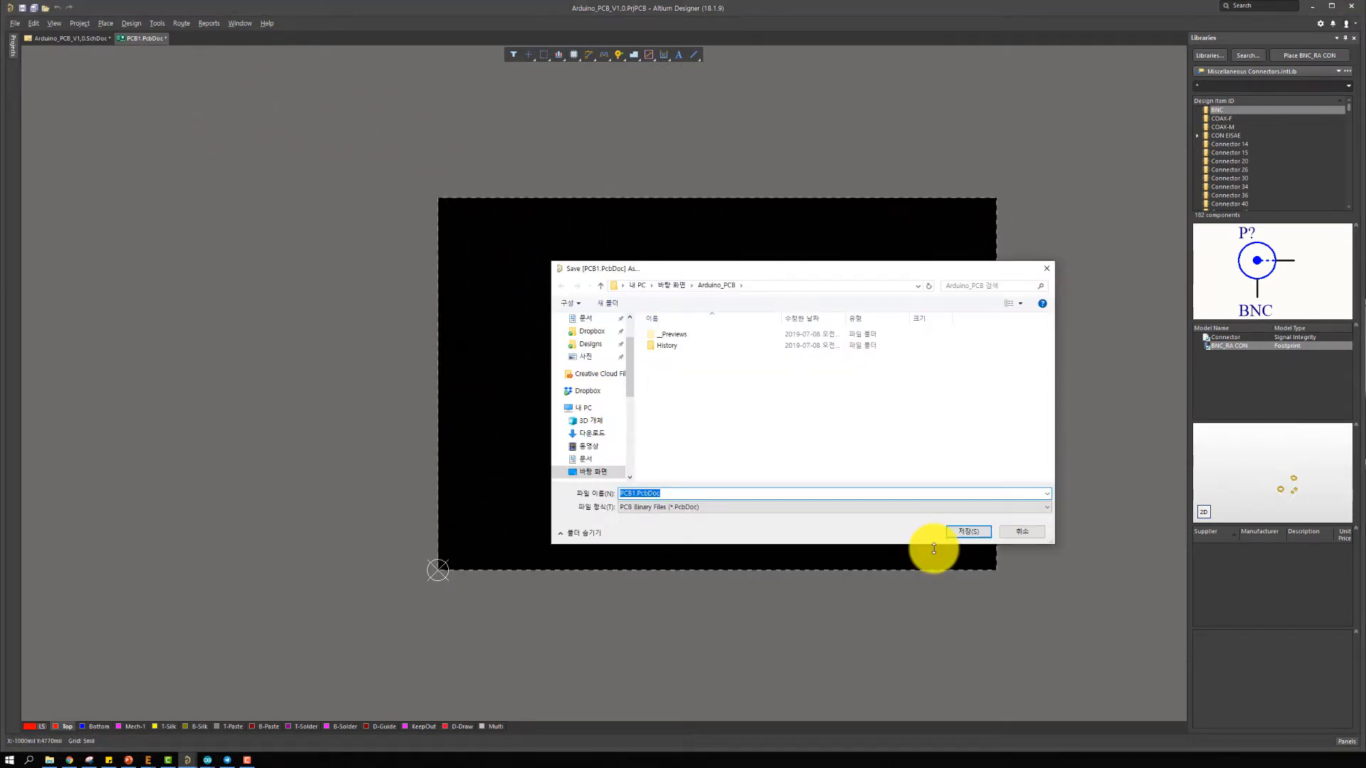
pyautogui.write('Arduino_PCB_V1,0.PrjP')
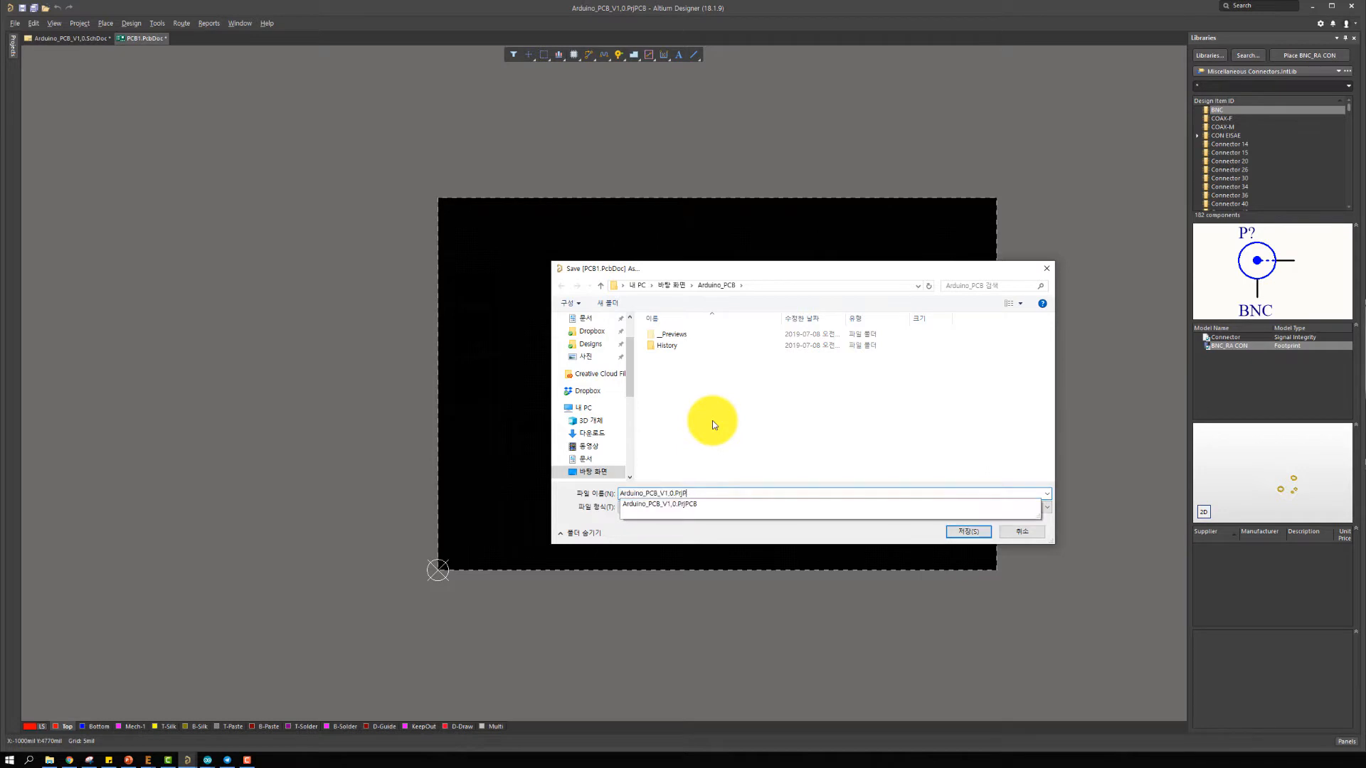
pyautogui.write('cbDoc')
pyautogui.press('Return')
pyautogui.press('KP_Multiply')
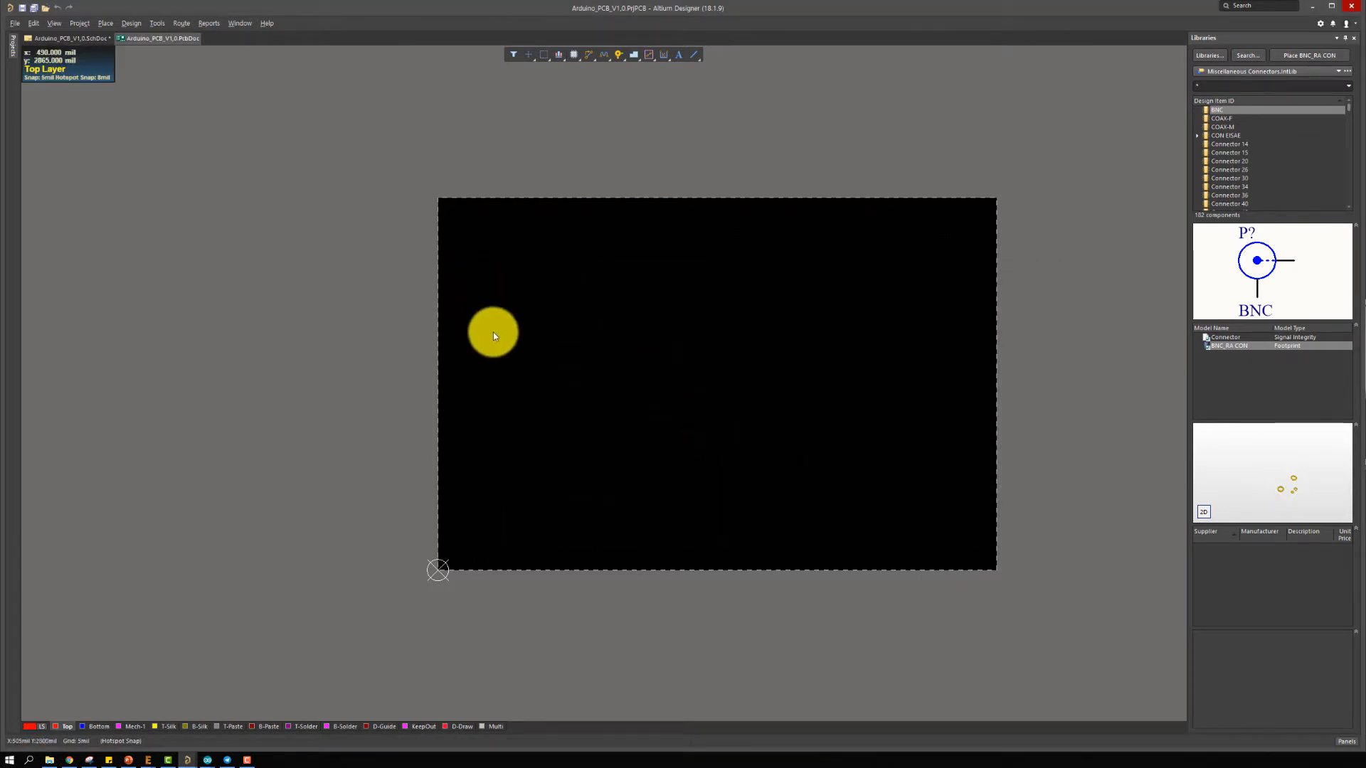
# Switch to the schematic document and place the ATmega328-PU microcontroller in the left part of the sheet
pyautogui.click(71, 39)
pyautogui.moveTo(581, 329); pyautogui.dragTo(558, 308, button='right')
pyautogui.keyDown('ctrl'); pyautogui.scroll(-1, 558, 309); pyautogui.keyUp('ctrl')
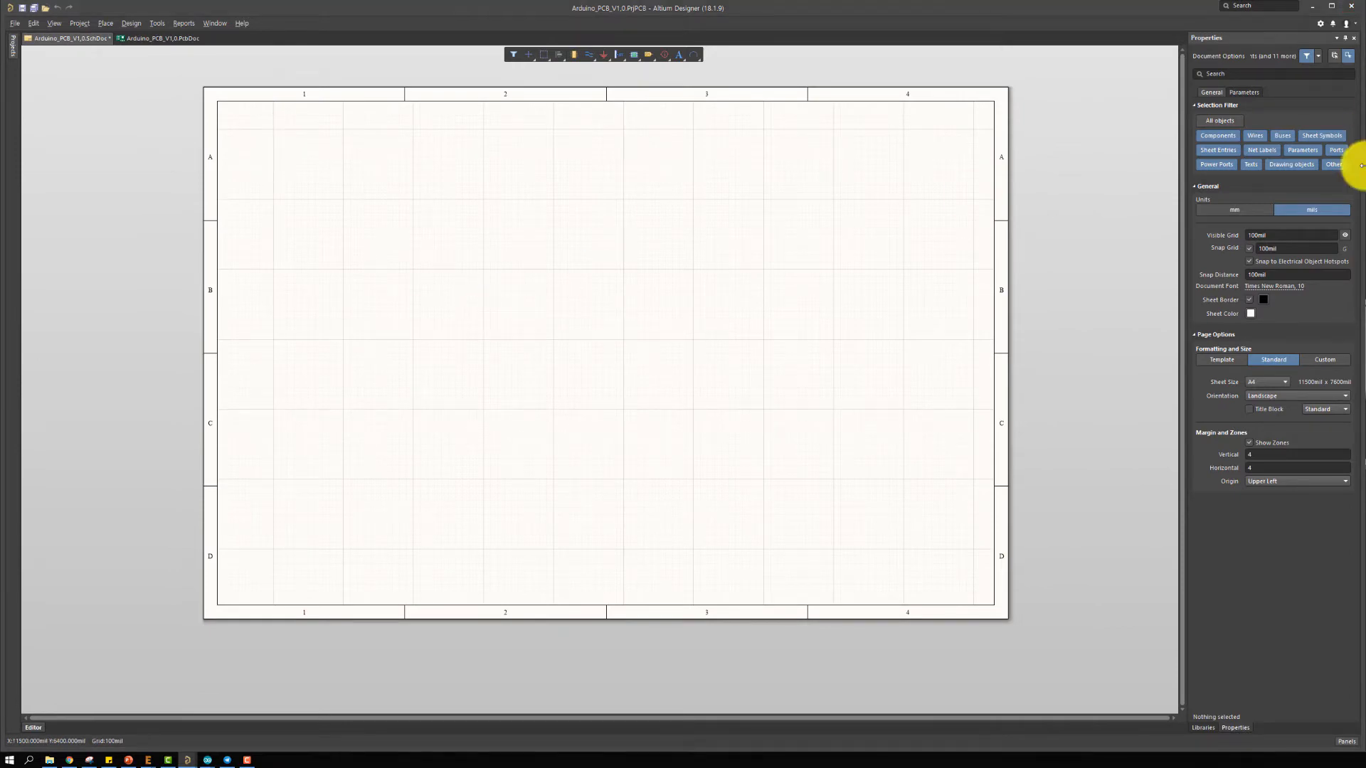
pyautogui.moveTo(972, 280); pyautogui.dragTo(950, 275, button='right')
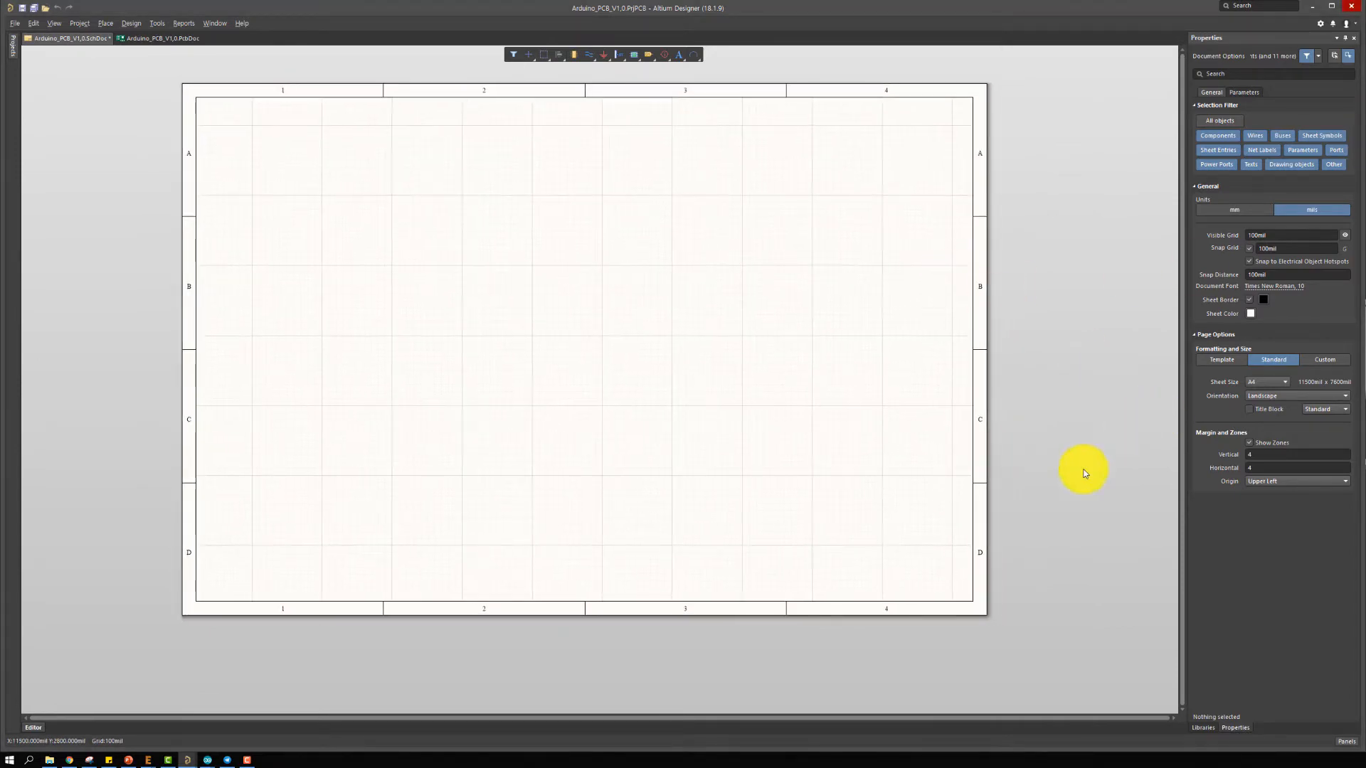
pyautogui.moveTo(899, 475); pyautogui.dragTo(935, 500, button='right')
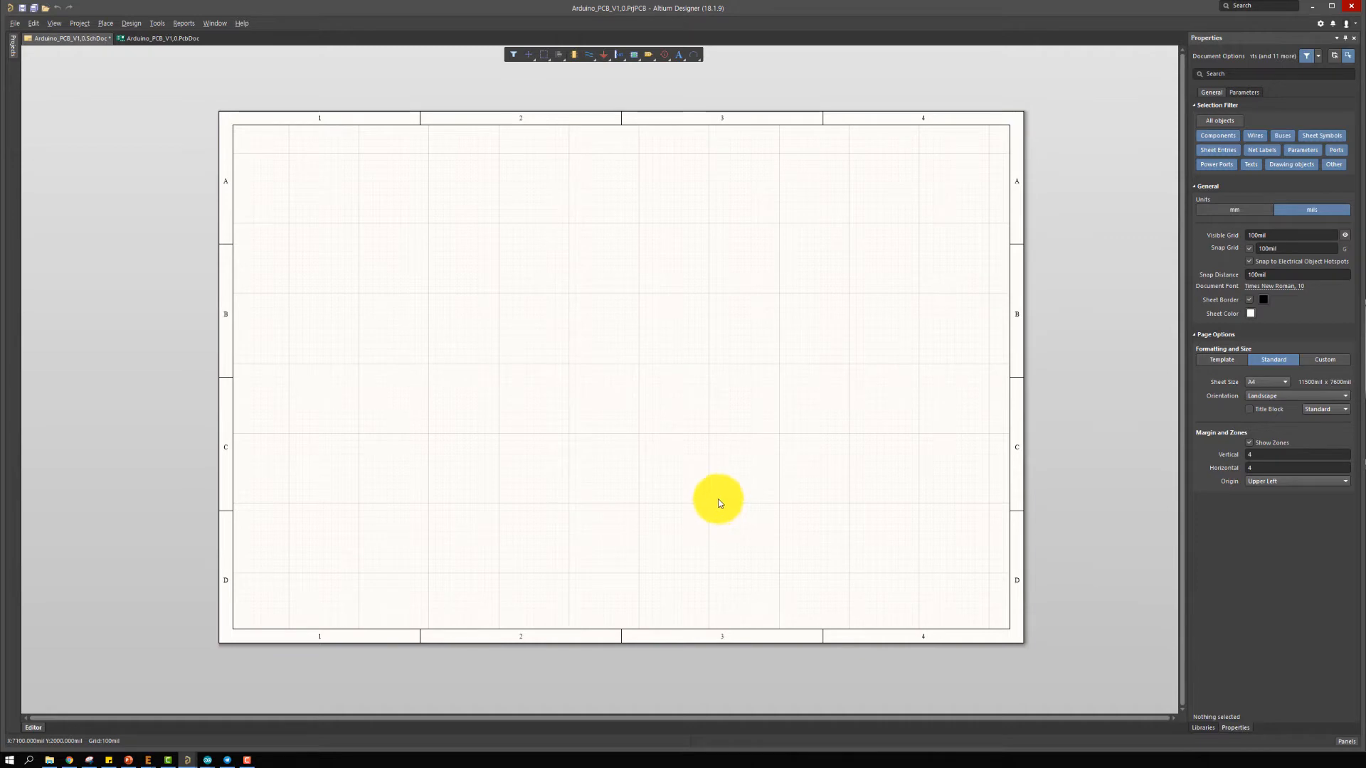
pyautogui.moveTo(721, 506); pyautogui.dragTo(706, 528, button='right')
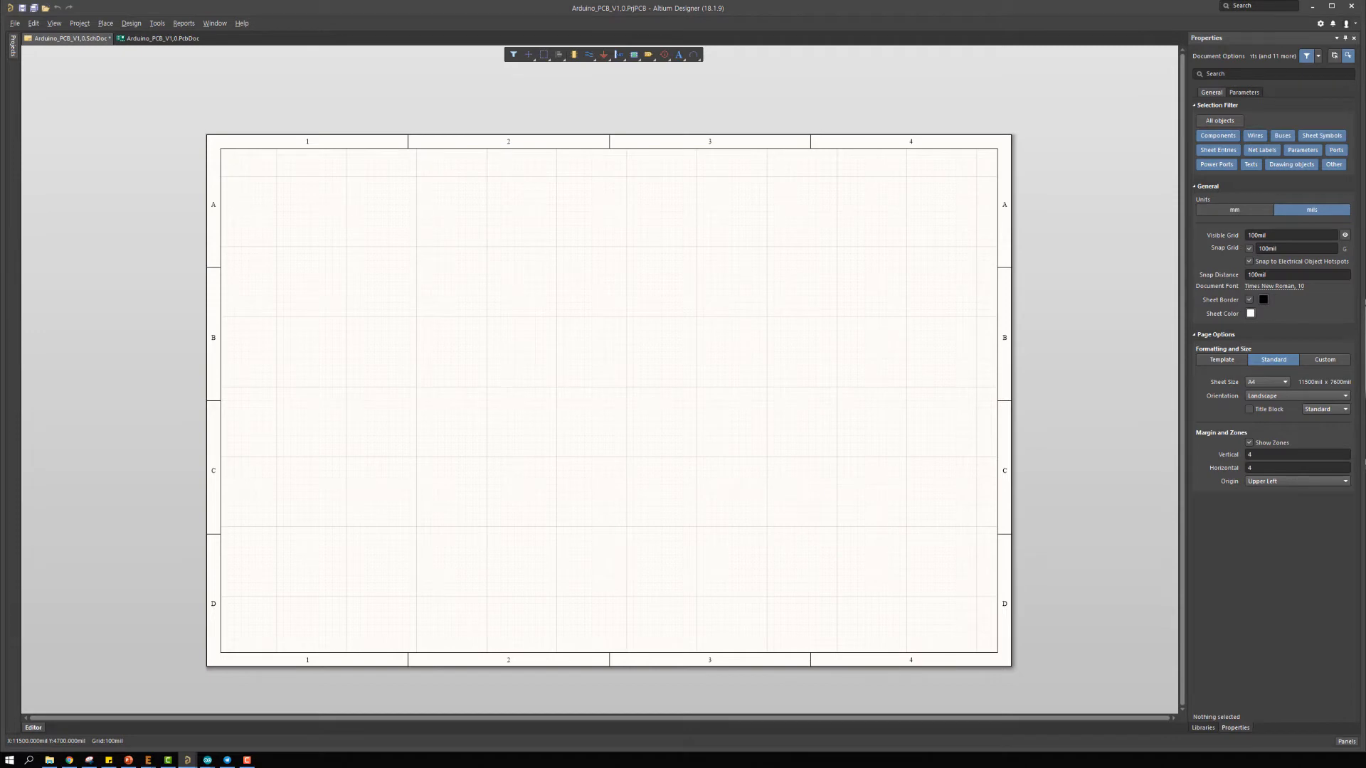
pyautogui.moveTo(538, 408); pyautogui.dragTo(600, 413, button='right')
pyautogui.keyDown('ctrl'); pyautogui.scroll(2, 453, 460); pyautogui.keyUp('ctrl')
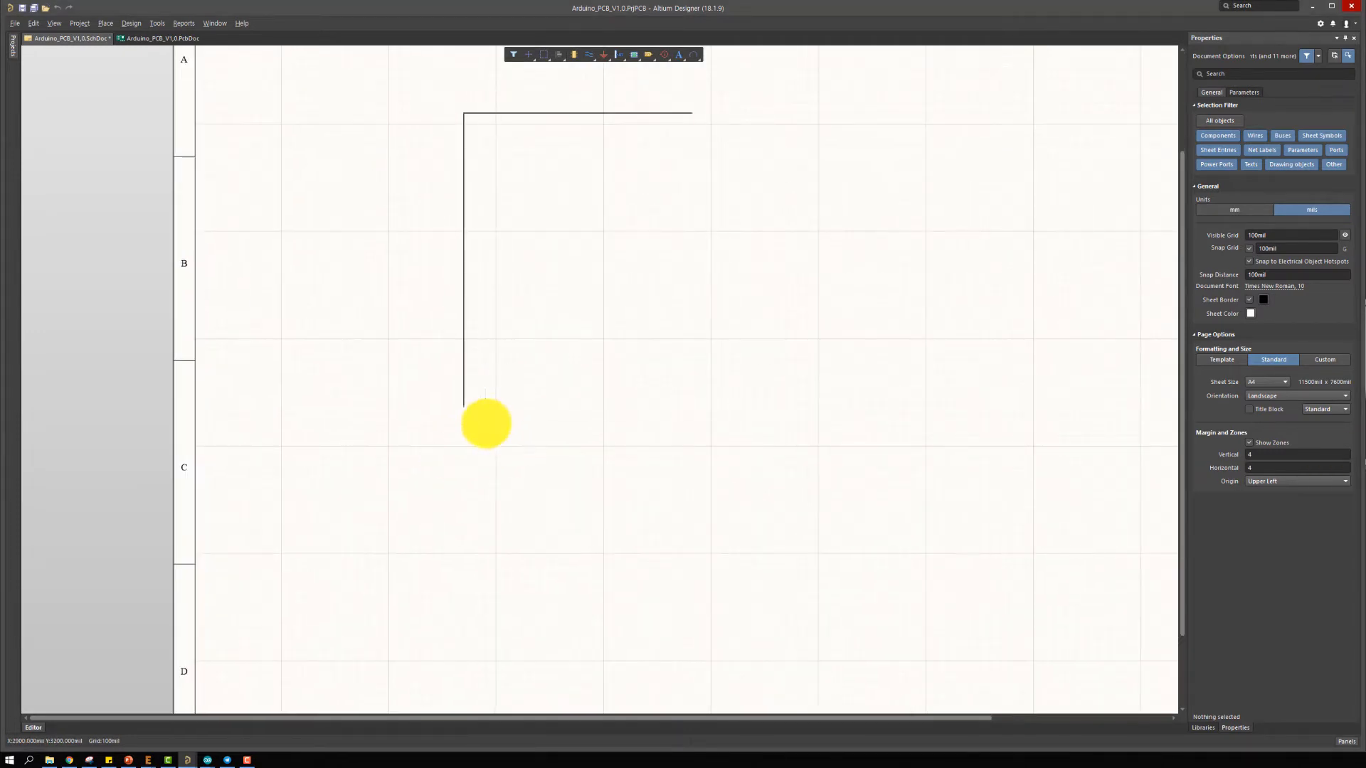
pyautogui.moveTo(487, 420); pyautogui.dragTo(468, 463, button='middle')
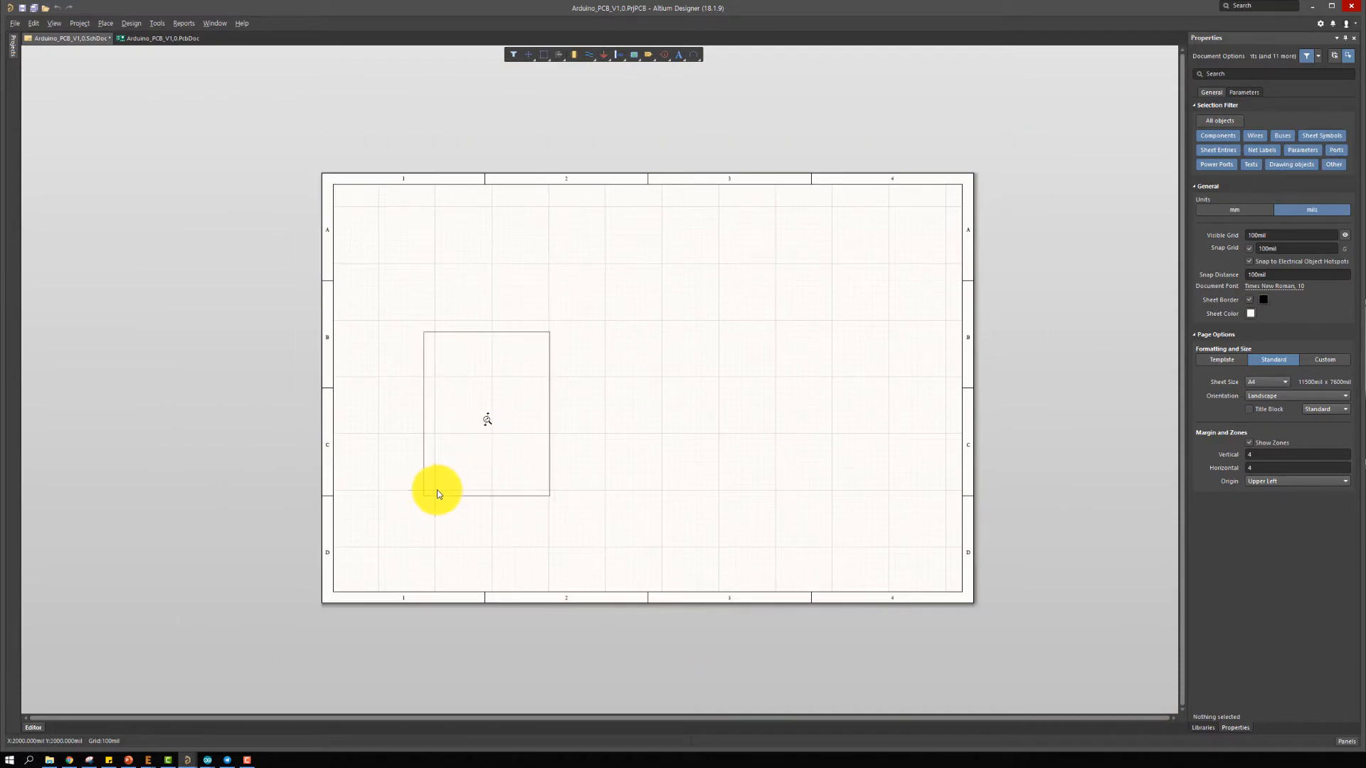
pyautogui.click(434, 492)
pyautogui.keyDown('ctrl'); pyautogui.scroll(3, 458, 460); pyautogui.keyUp('ctrl')
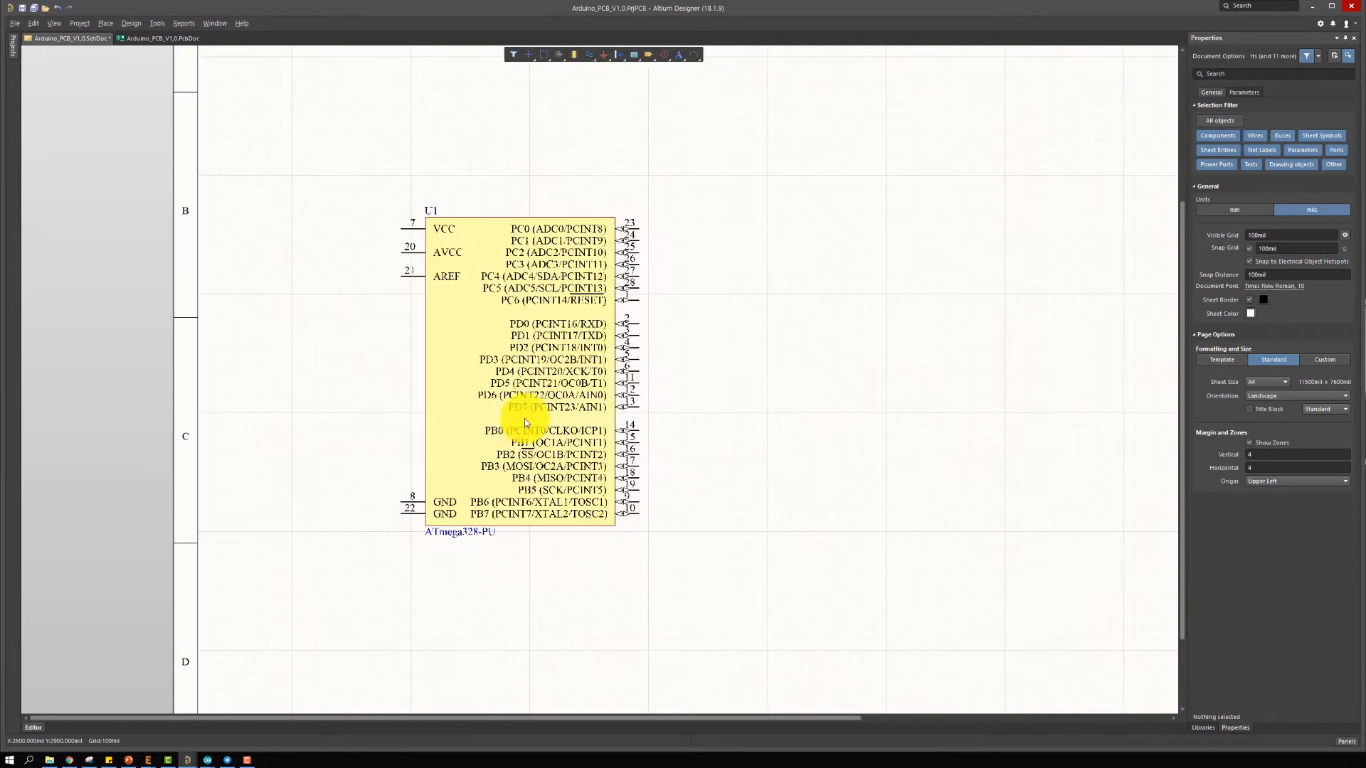
# Move the ATmega328-PU symbol about 300 mil lower on the schematic sheet
pyautogui.keyDown('ctrl'); pyautogui.scroll(2, 604, 427); pyautogui.keyUp('ctrl')
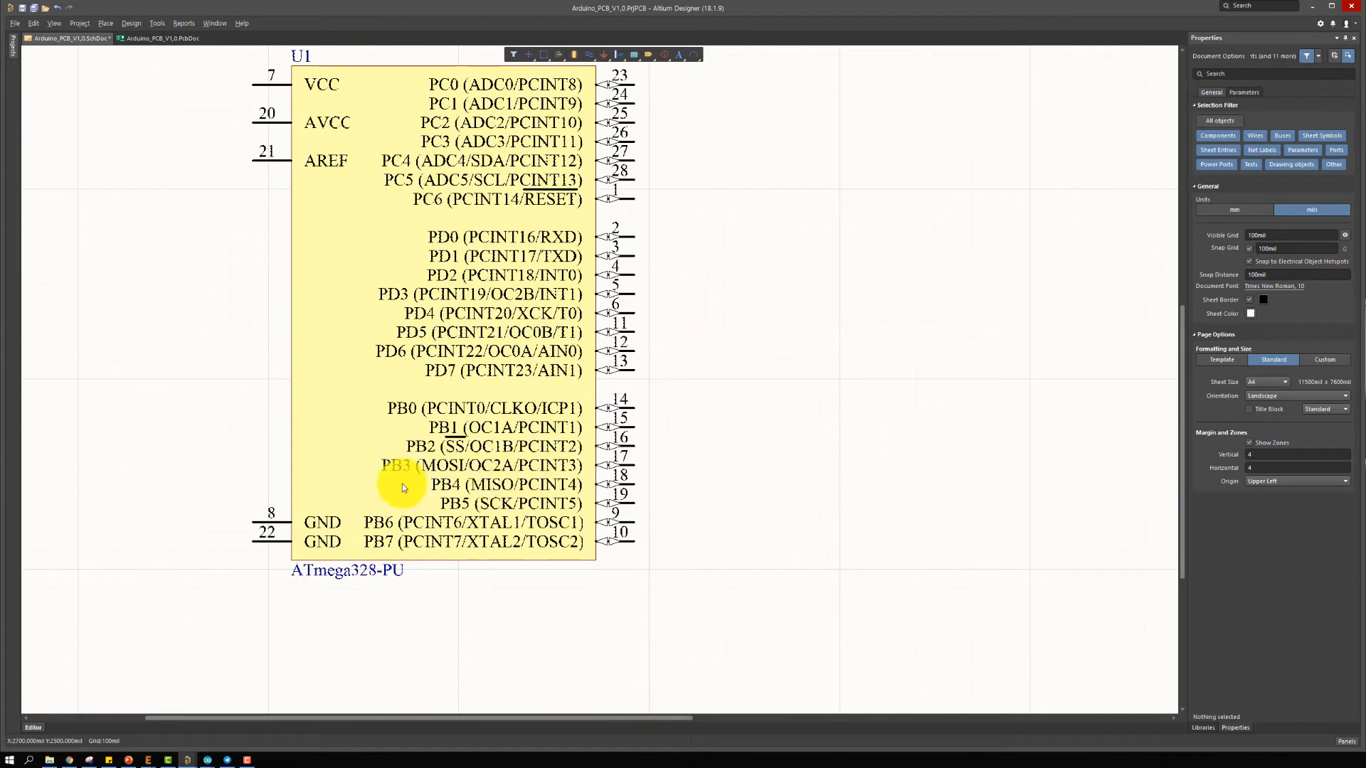
pyautogui.keyDown('ctrl'); pyautogui.scroll(-3, 402, 487); pyautogui.keyUp('ctrl')
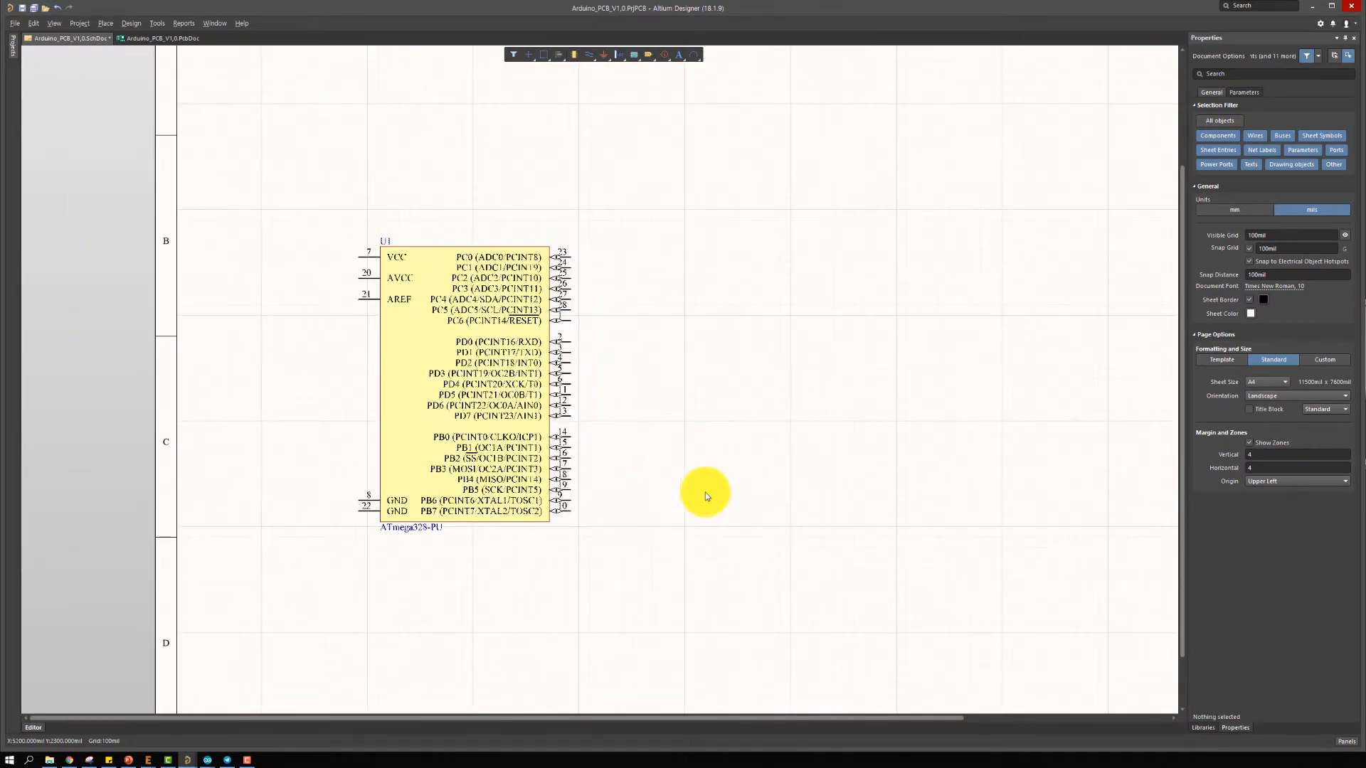
pyautogui.moveTo(462, 463); pyautogui.dragTo(481, 491)
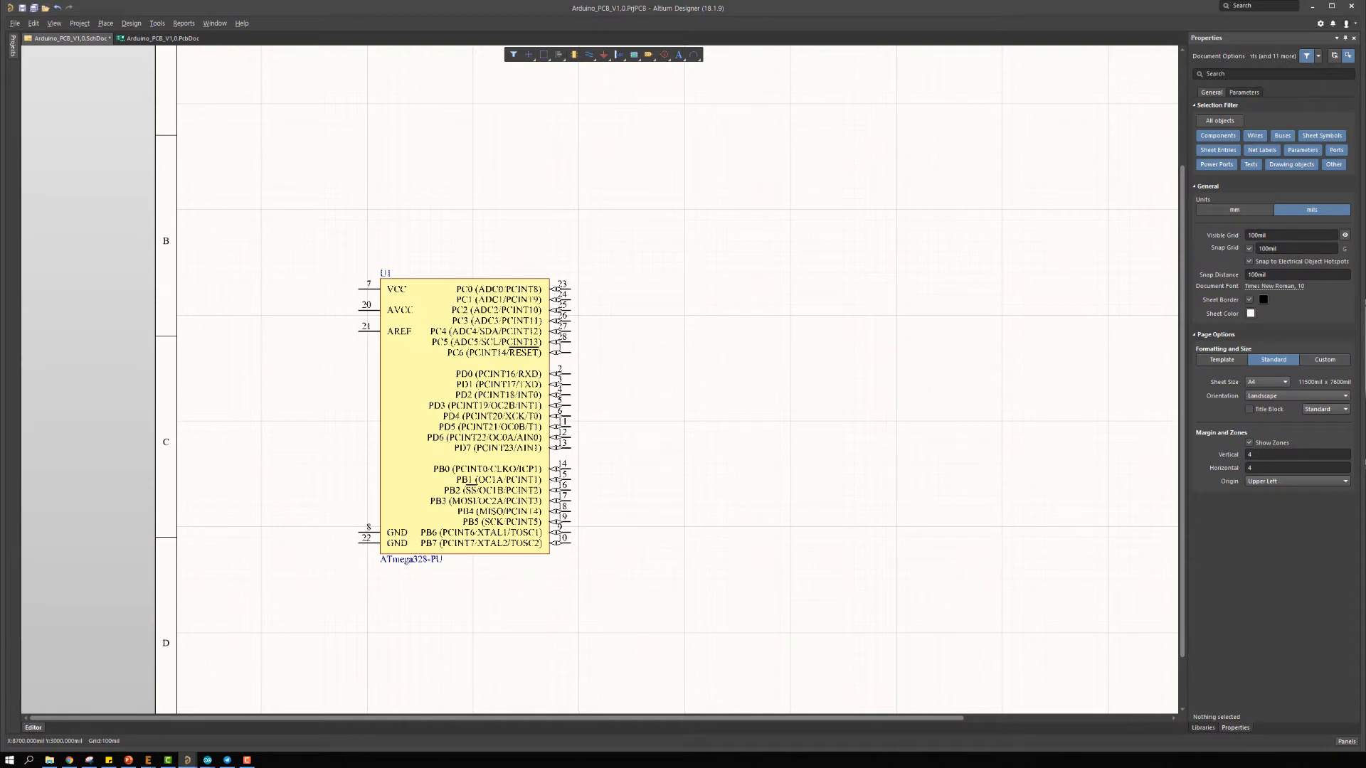
pyautogui.moveTo(818, 362); pyautogui.dragTo(737, 378, button='right')
pyautogui.moveTo(976, 67); pyautogui.dragTo(737, 377)
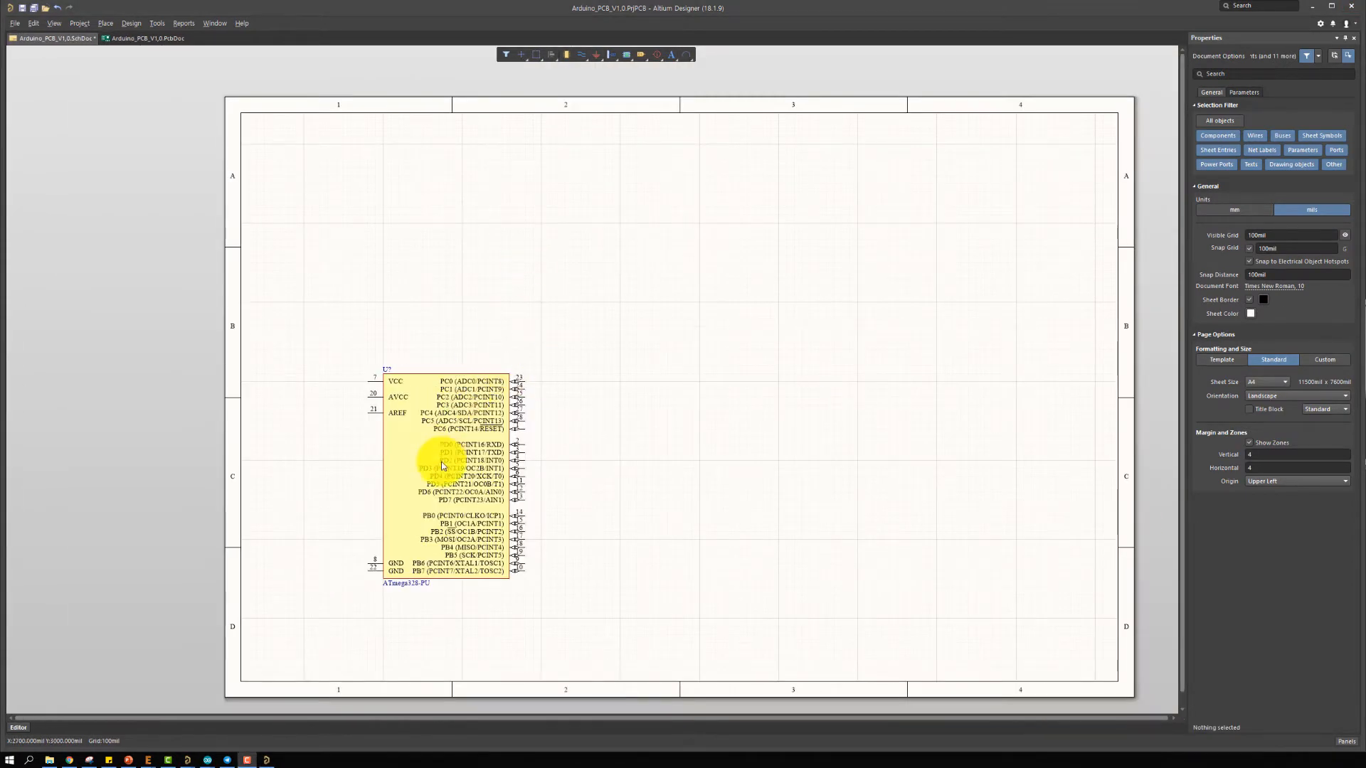
pyautogui.keyDown('ctrl'); pyautogui.scroll(4, 455, 448); pyautogui.keyUp('ctrl')
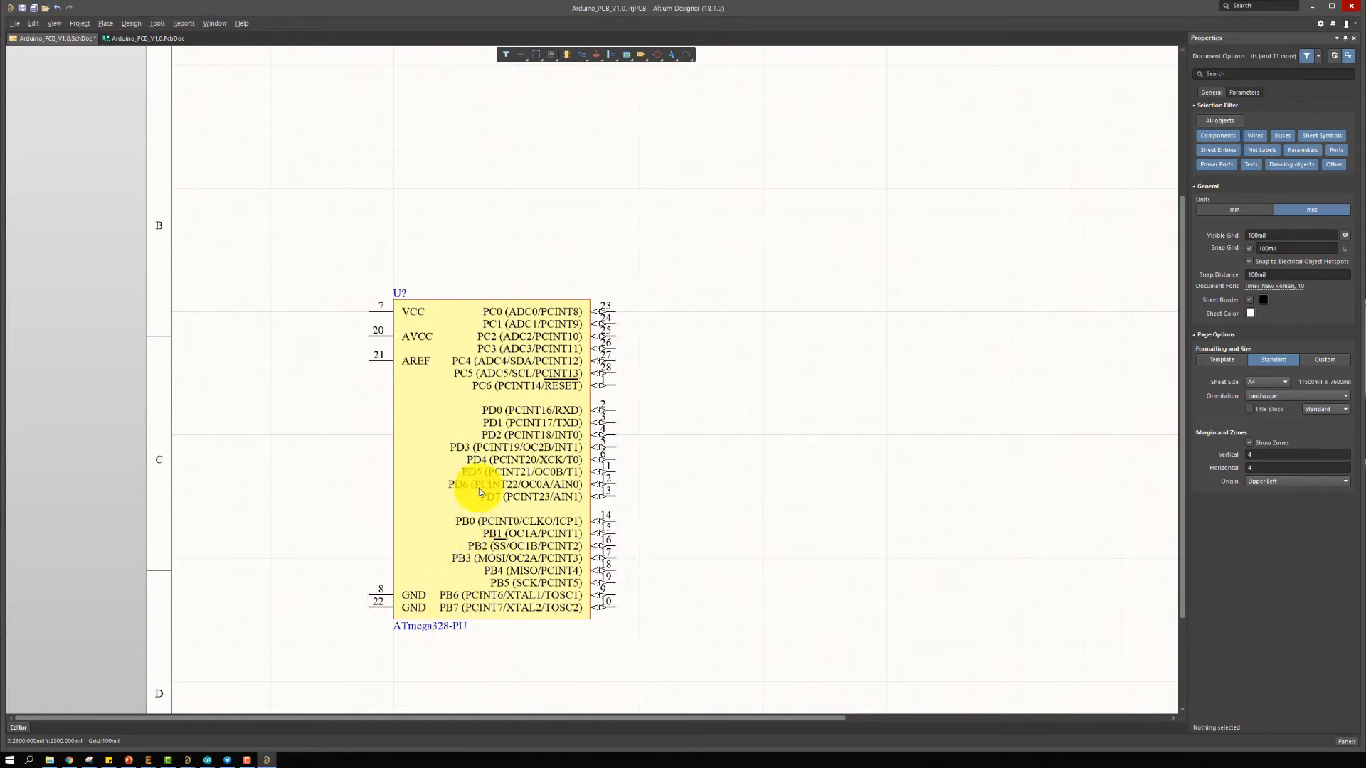
pyautogui.keyDown('ctrl'); pyautogui.scroll(-4, 480, 492); pyautogui.keyUp('ctrl')
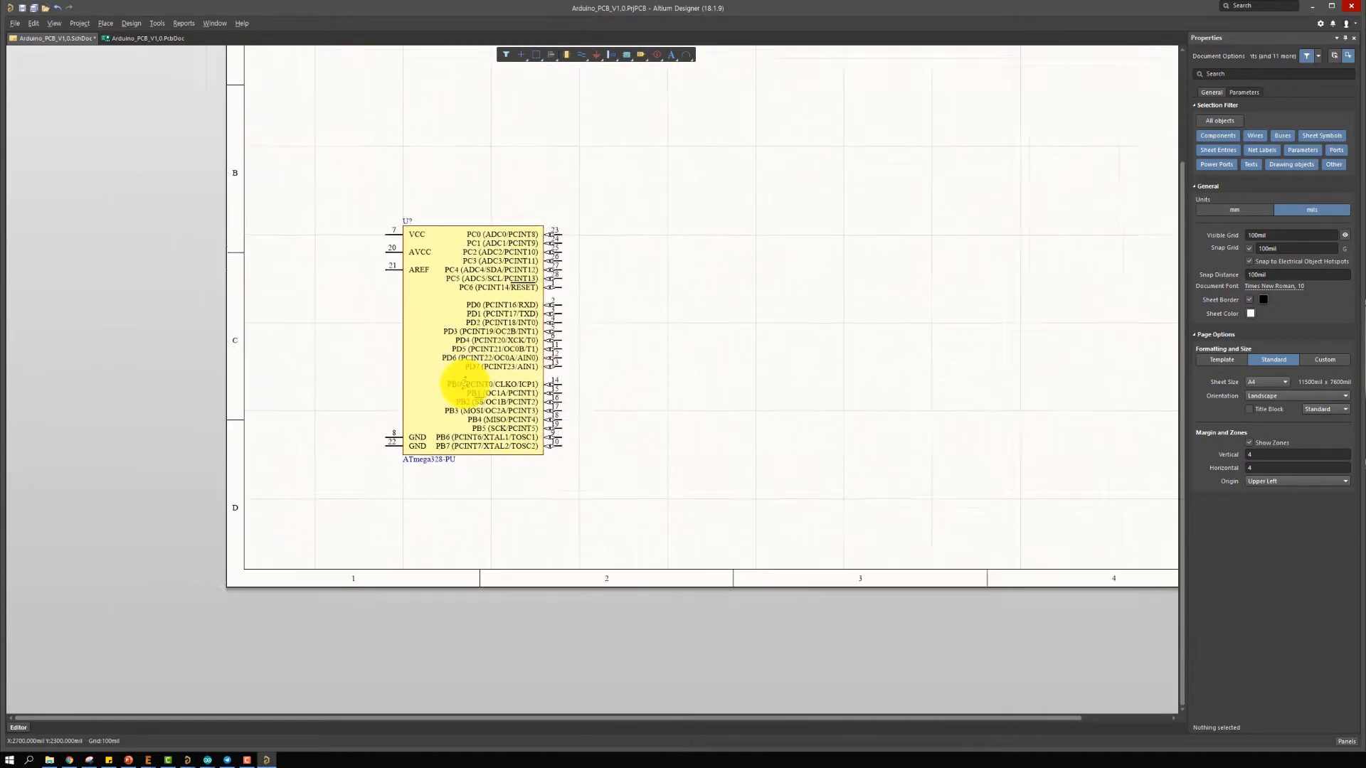
pyautogui.keyDown('ctrl'); pyautogui.scroll(-1, 470, 387); pyautogui.keyUp('ctrl')
pyautogui.scroll(1, 401, 436)
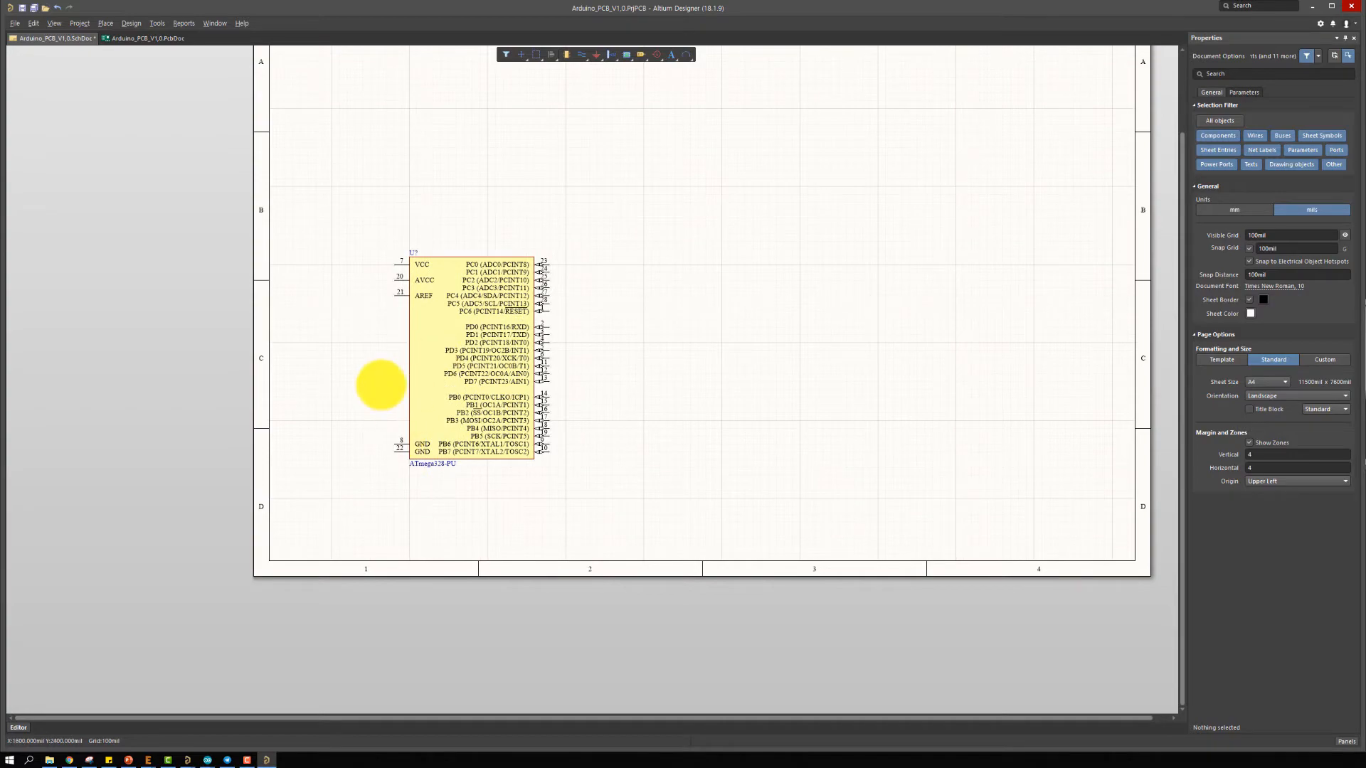
pyautogui.keyDown('ctrl'); pyautogui.scroll(3, 381, 385); pyautogui.keyUp('ctrl')
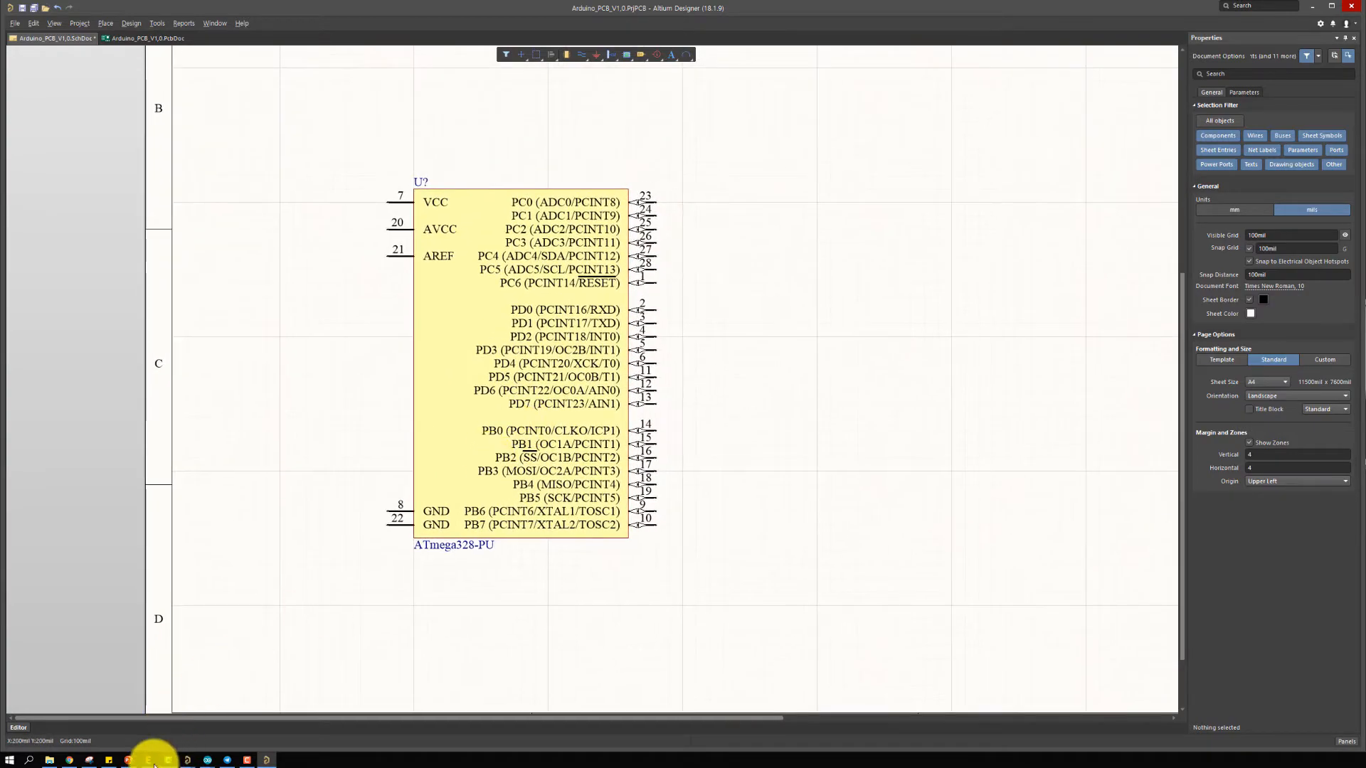
# Switch to EAGLE and open the Arduino UNO Rev3 reference schematic from its board window
pyautogui.moveTo(151, 760)
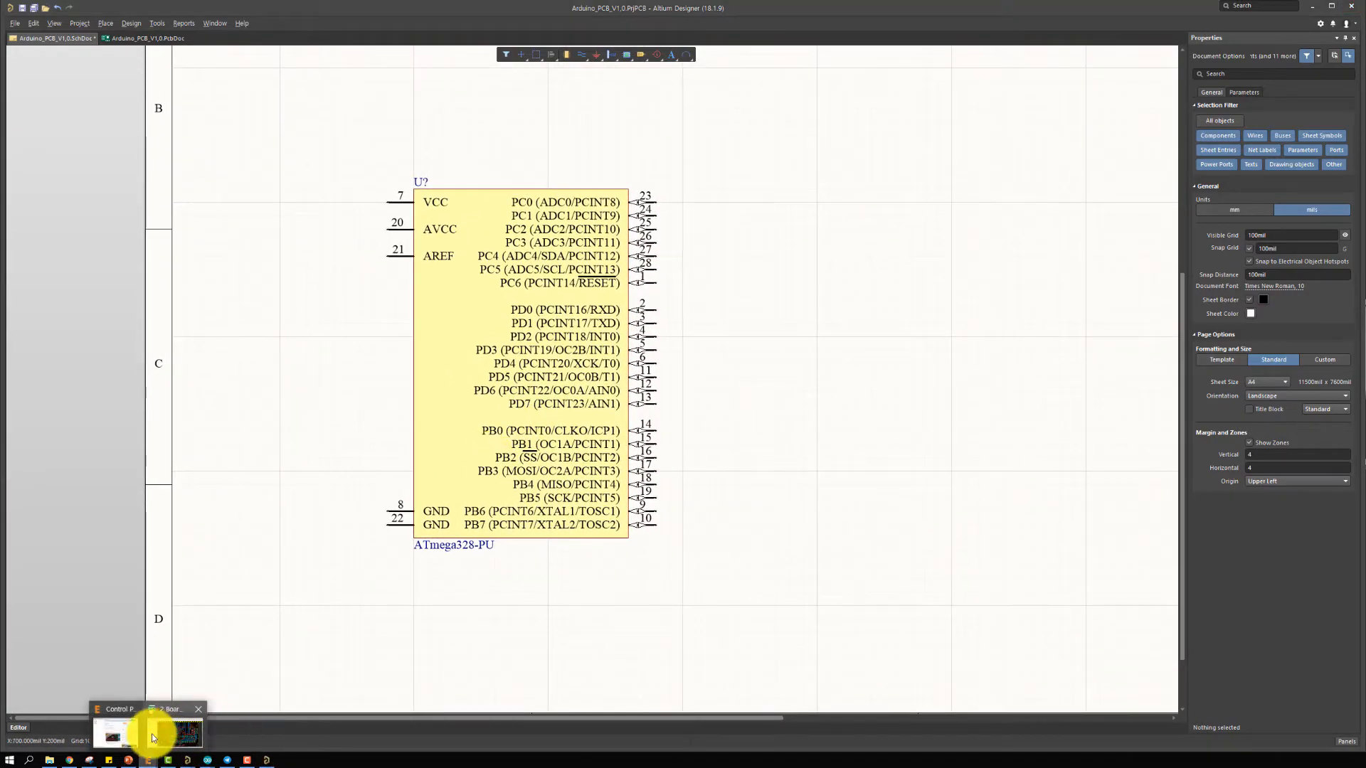
pyautogui.click(121, 733)
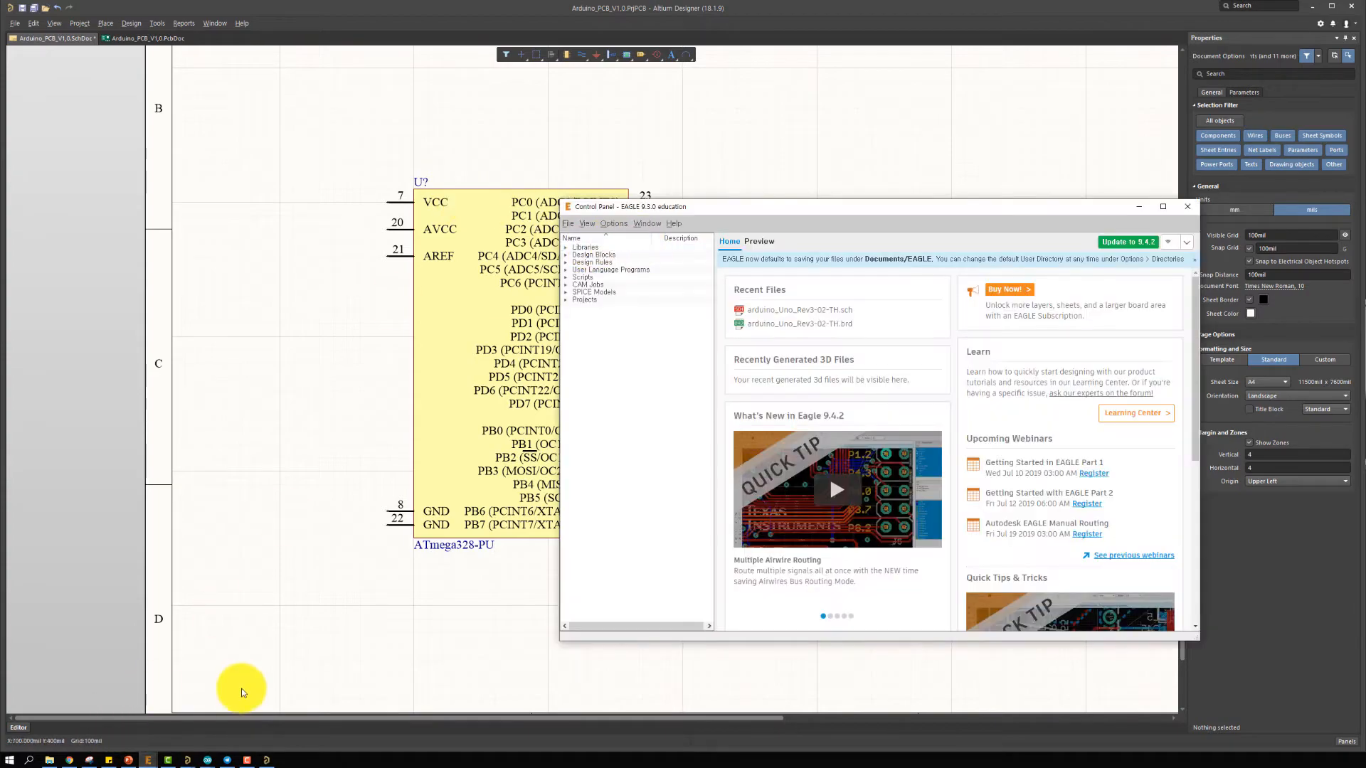
pyautogui.click(136, 759)
pyautogui.moveTo(148, 759)
pyautogui.click(175, 738)
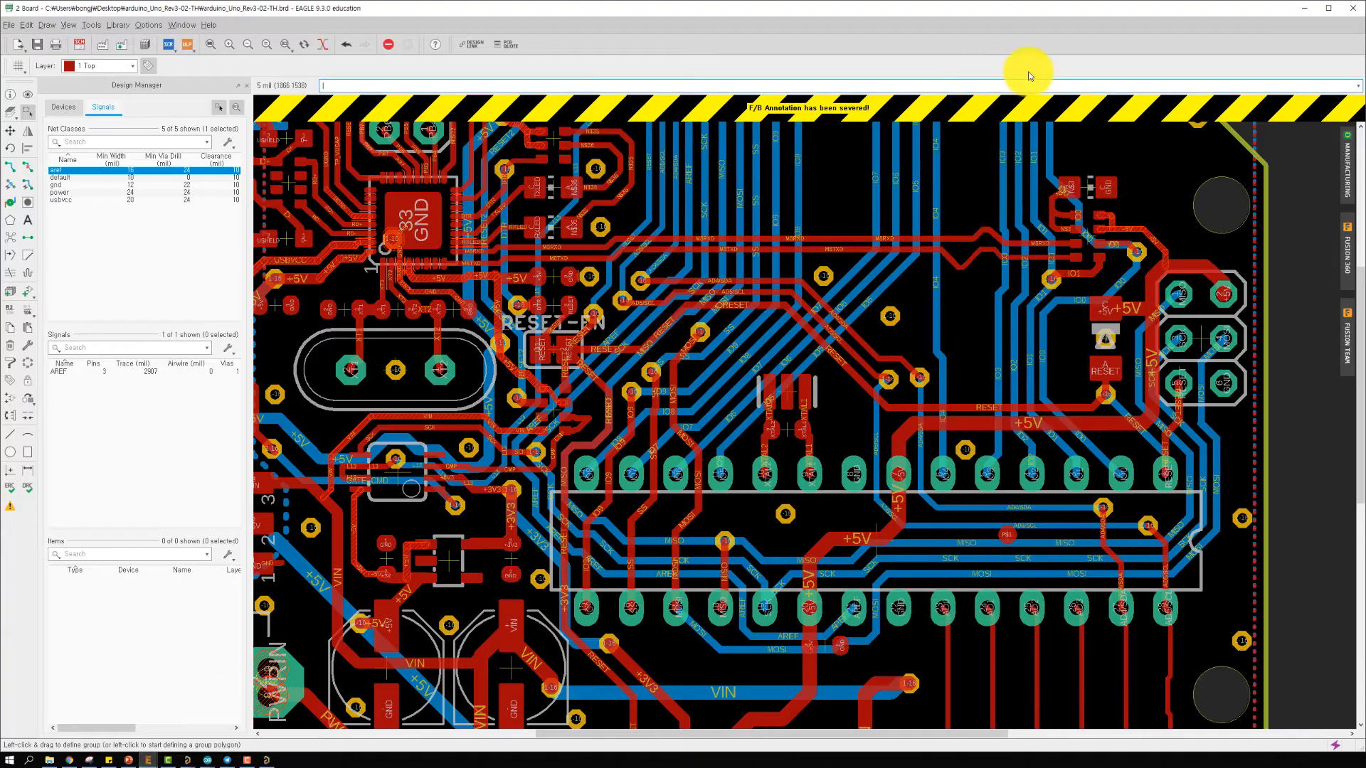
pyautogui.click(79, 44)
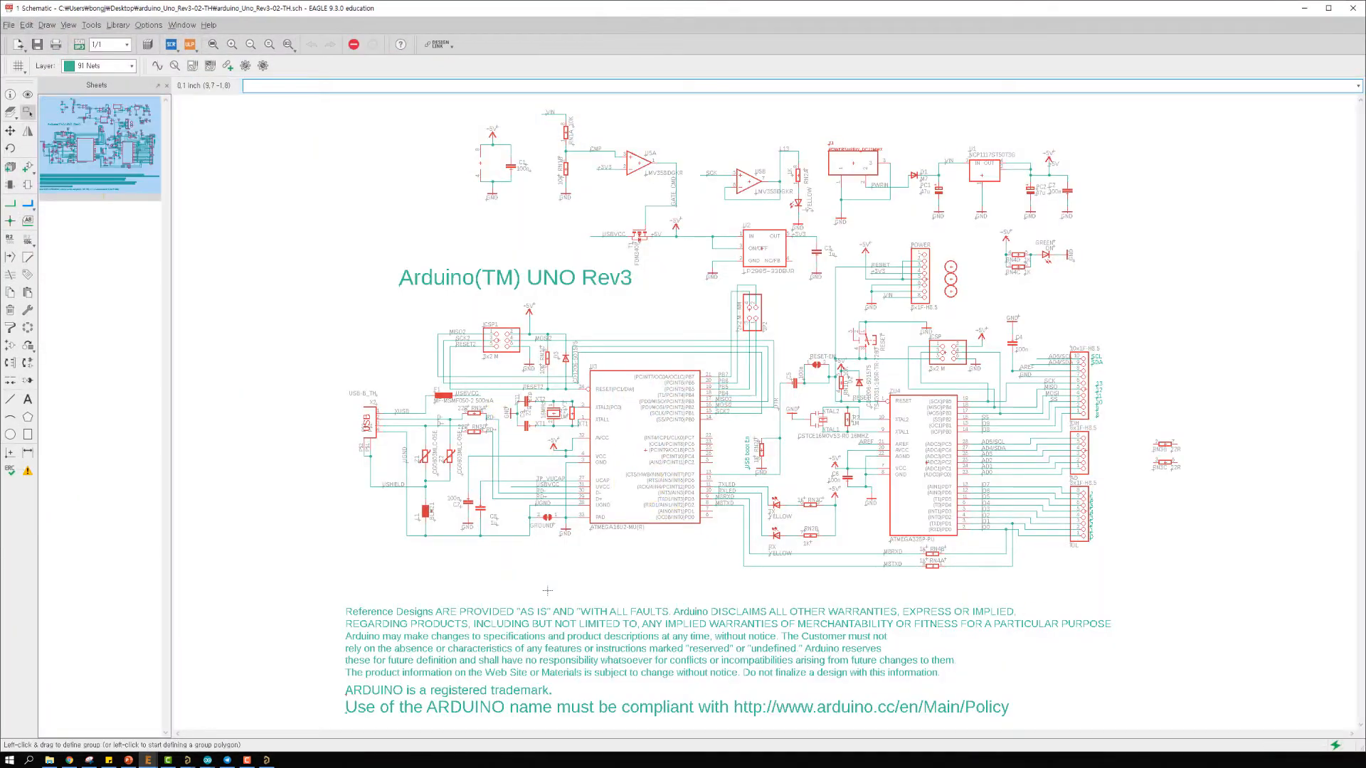
# Examine the power, ground, crystal and reset connections around the ATMEGA328P-PU in the reference schematic
pyautogui.scroll(4, 1001, 469)
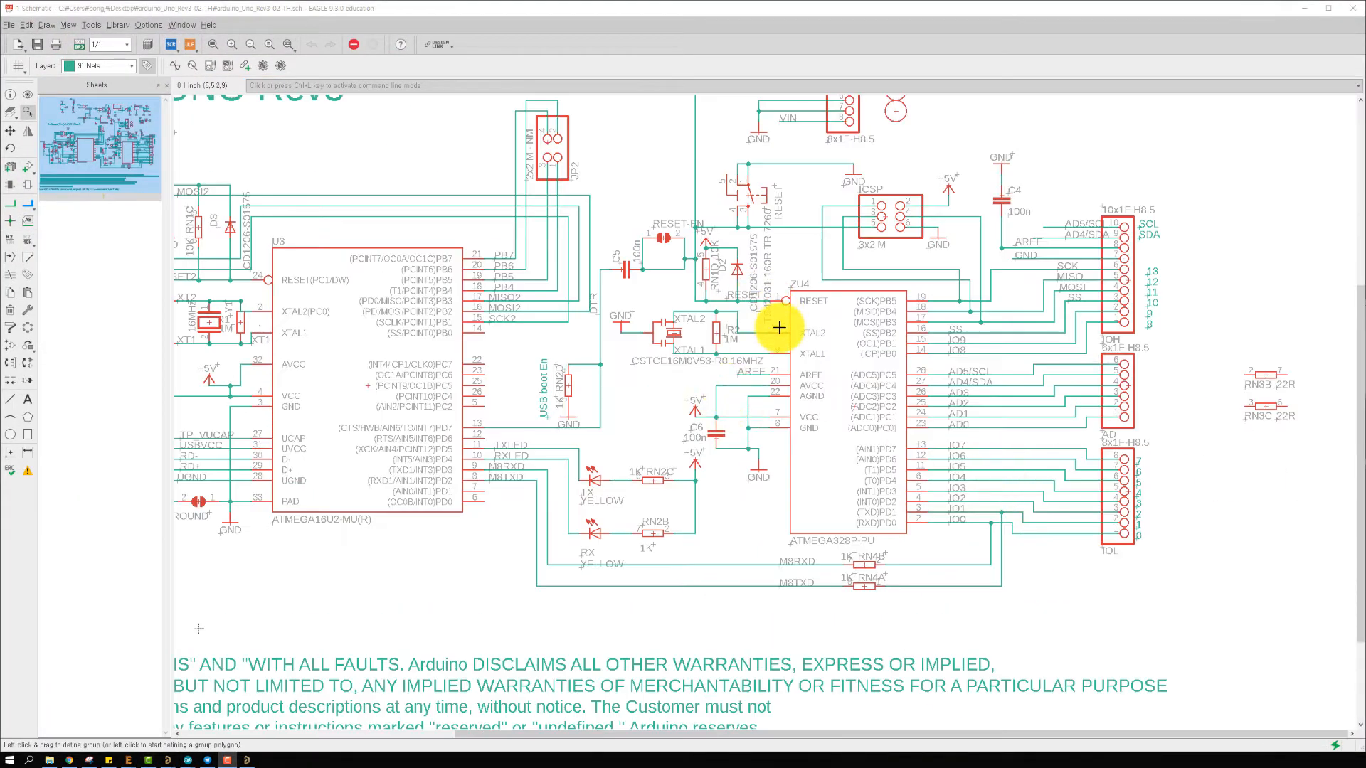
pyautogui.scroll(1, 777, 382)
pyautogui.moveTo(689, 326); pyautogui.dragTo(698, 337, button='middle')
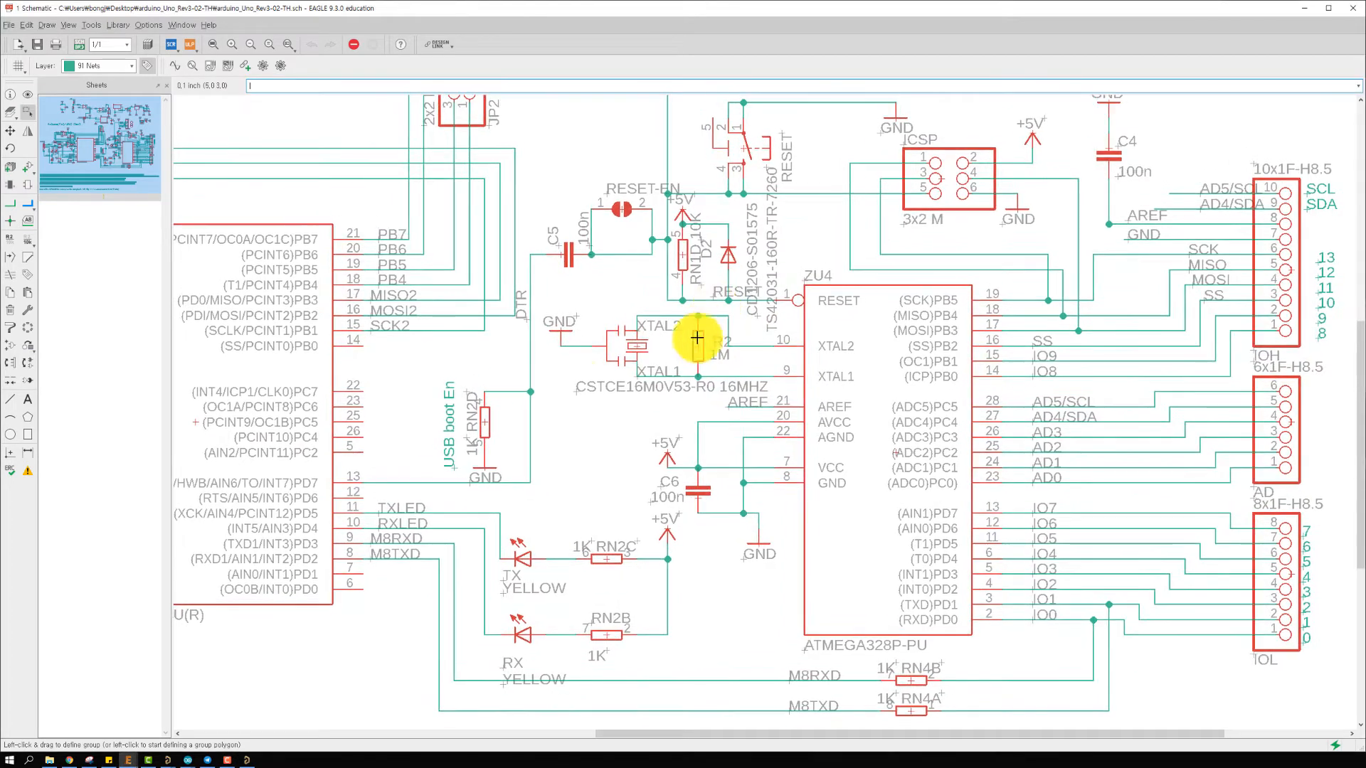
pyautogui.scroll(1, 747, 555)
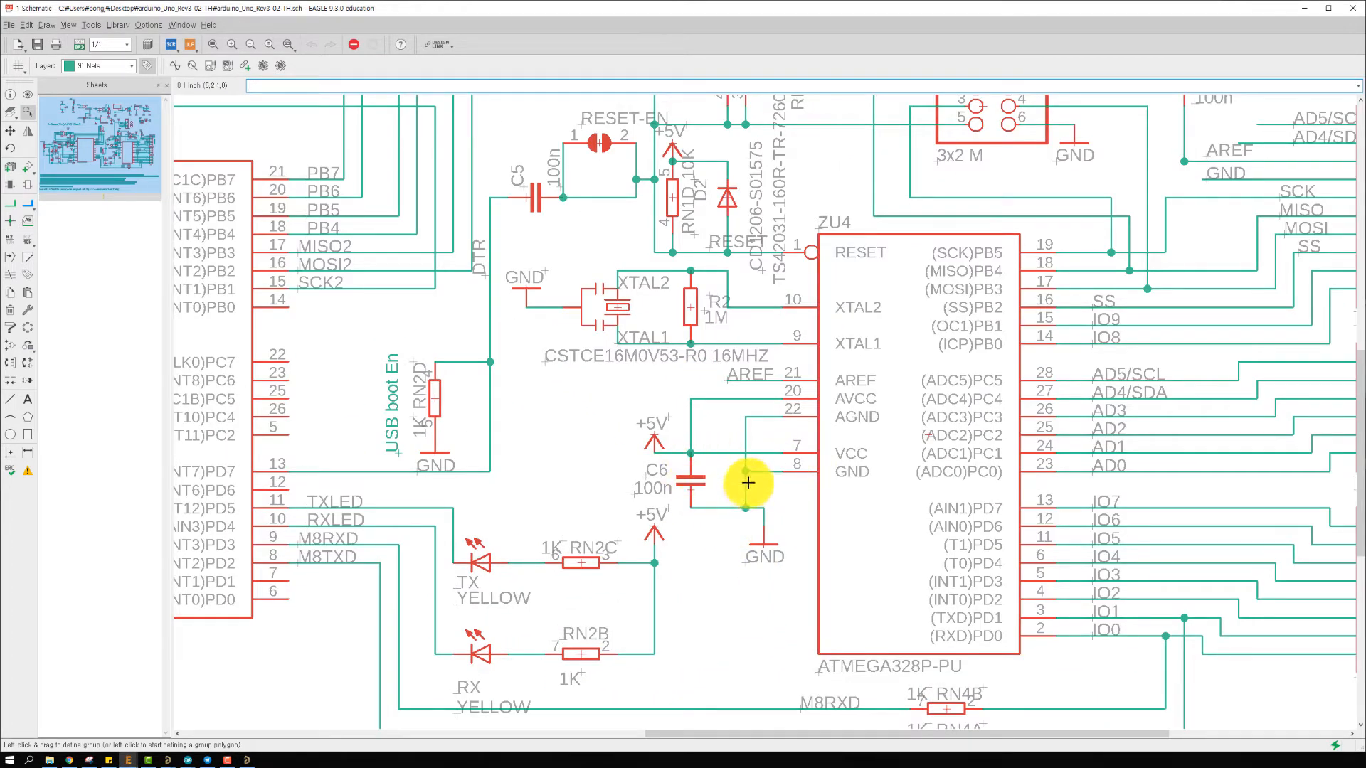
pyautogui.moveTo(781, 392); pyautogui.dragTo(734, 507, button='middle')
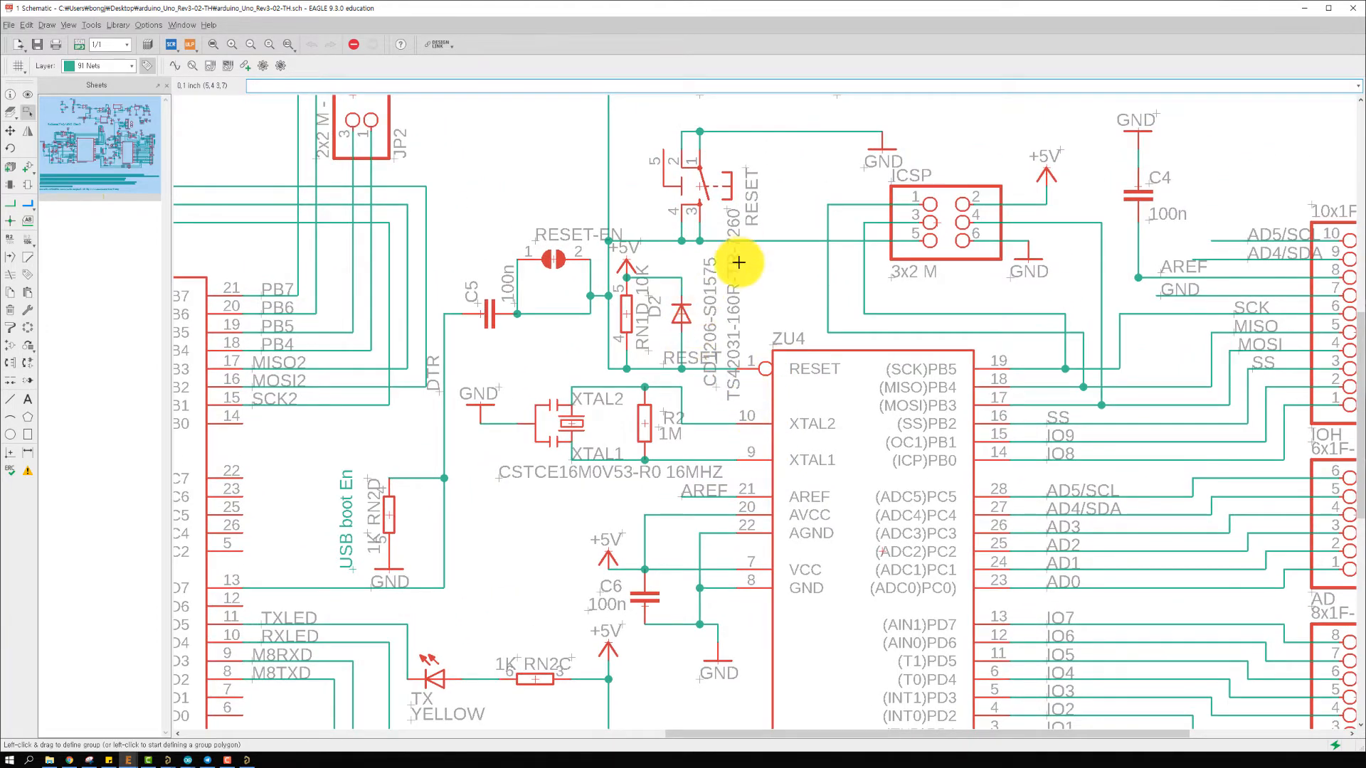
pyautogui.moveTo(744, 259); pyautogui.dragTo(729, 329, button='middle')
pyautogui.moveTo(685, 376); pyautogui.dragTo(675, 284, button='middle')
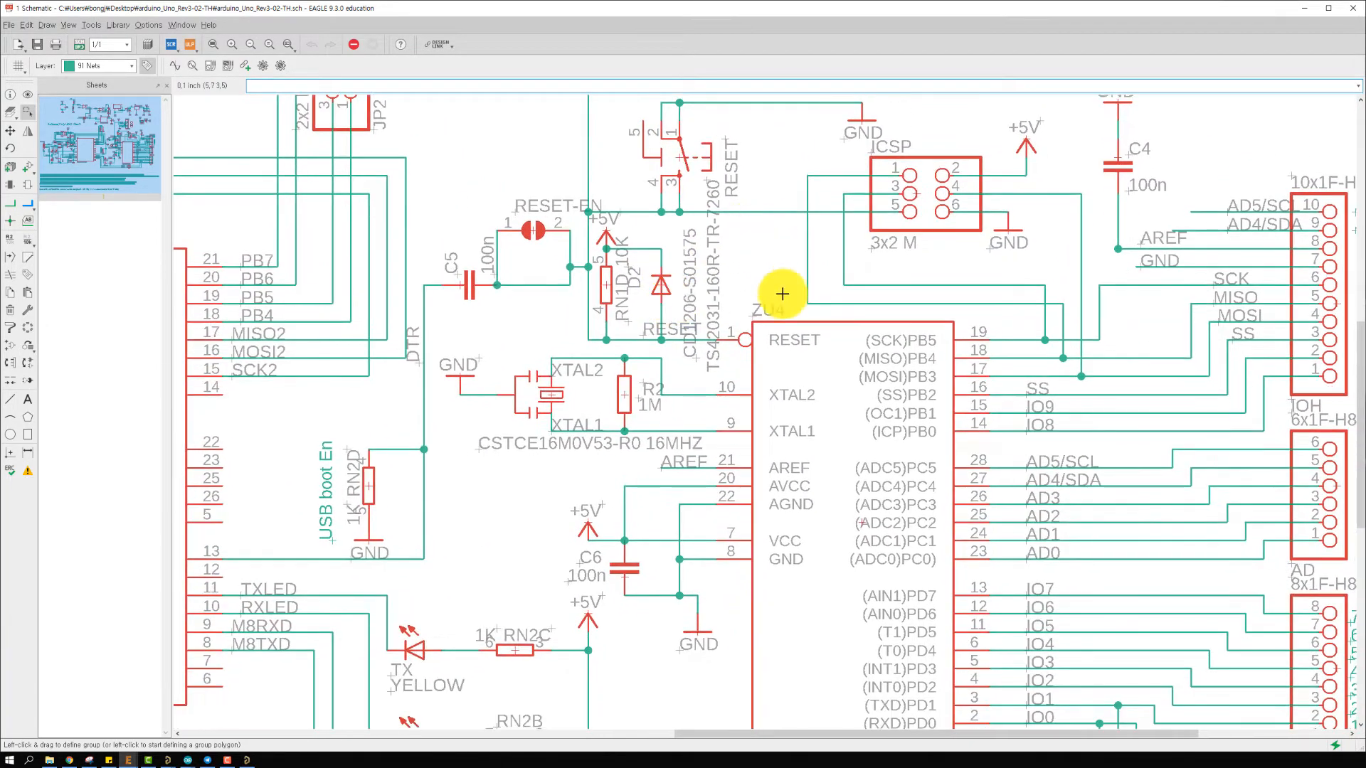
# Switch back to Altium Designer and wire the ATmega328-PU's GND pins 8 and 22 together with a short downward stub
pyautogui.click(1305, 10)
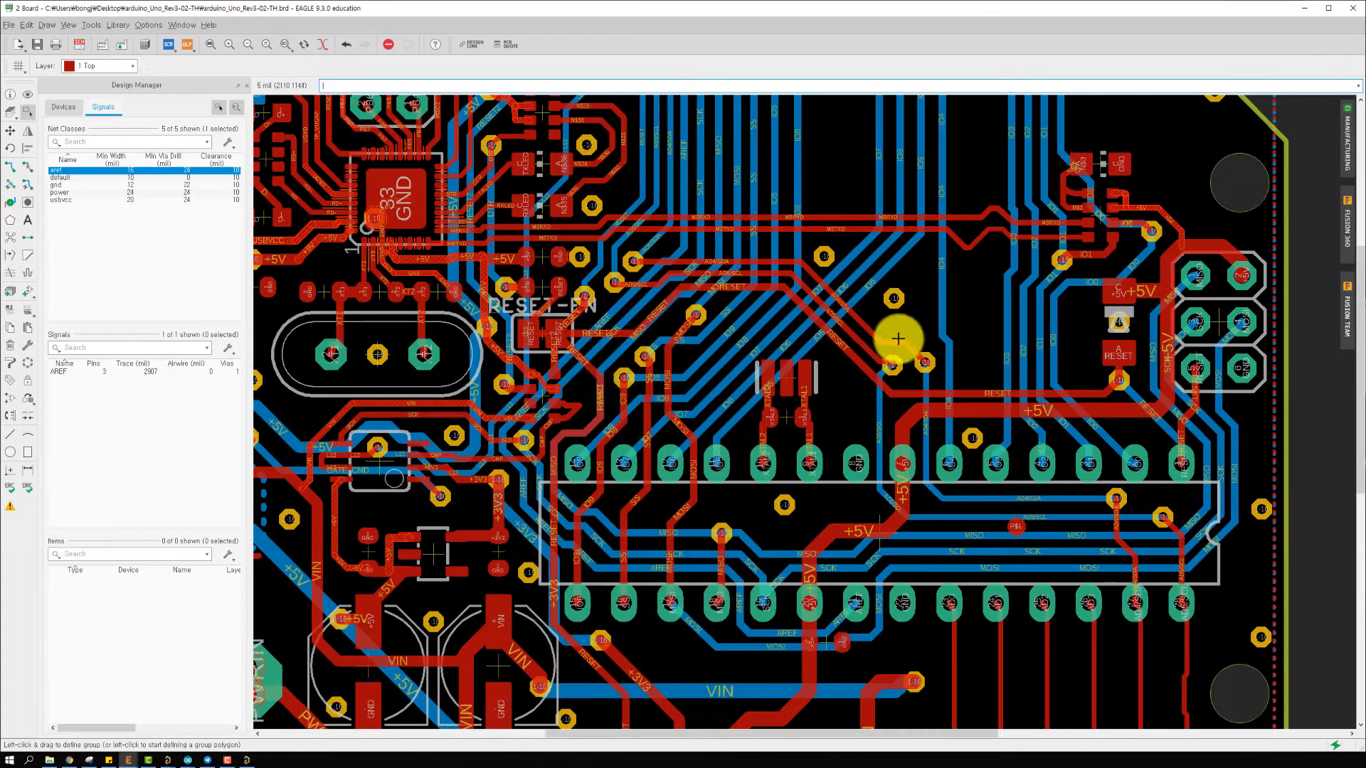
pyautogui.click(1311, 12)
pyautogui.click(1059, 187)
pyautogui.keyDown('ctrl'); pyautogui.scroll(-6, 662, 293); pyautogui.keyUp('ctrl')
pyautogui.moveTo(566, 329); pyautogui.dragTo(536, 458, button='right')
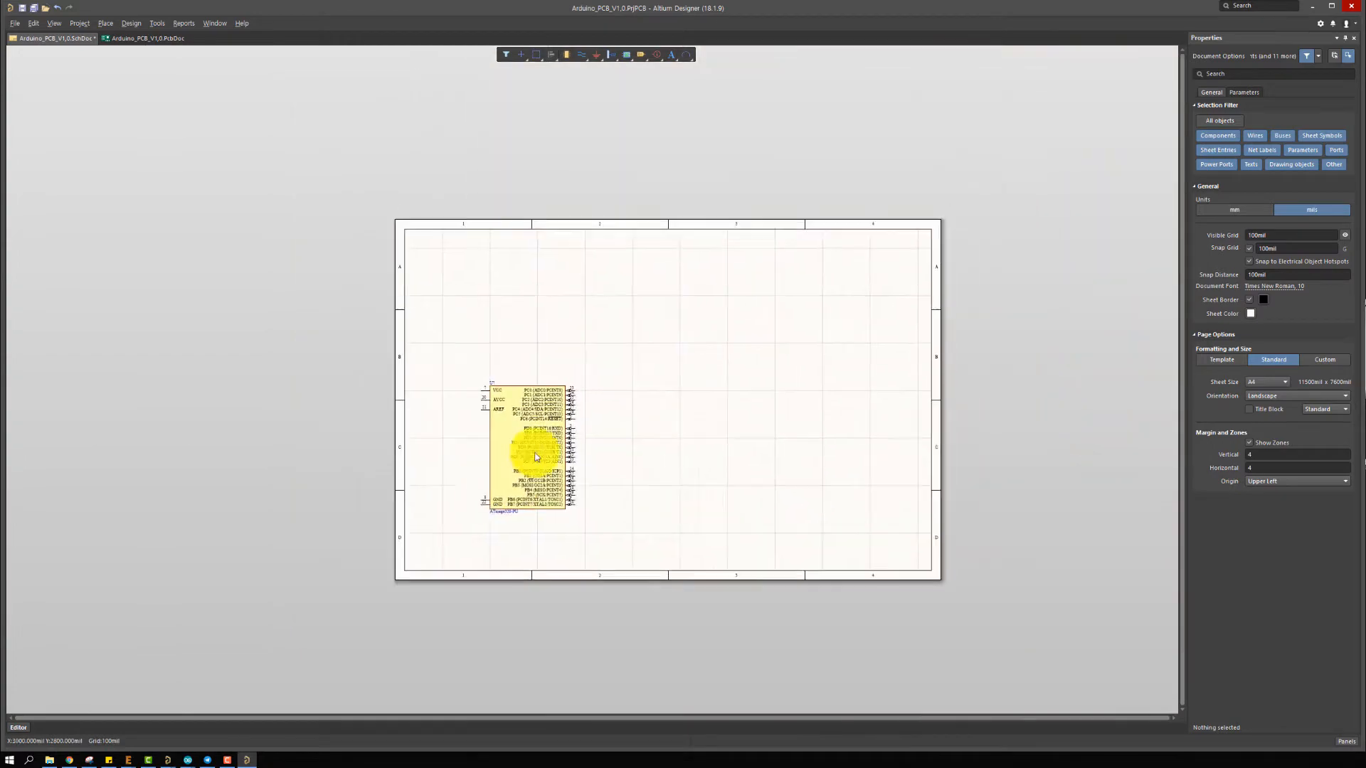
pyautogui.keyDown('ctrl'); pyautogui.scroll(2, 472, 506); pyautogui.keyUp('ctrl')
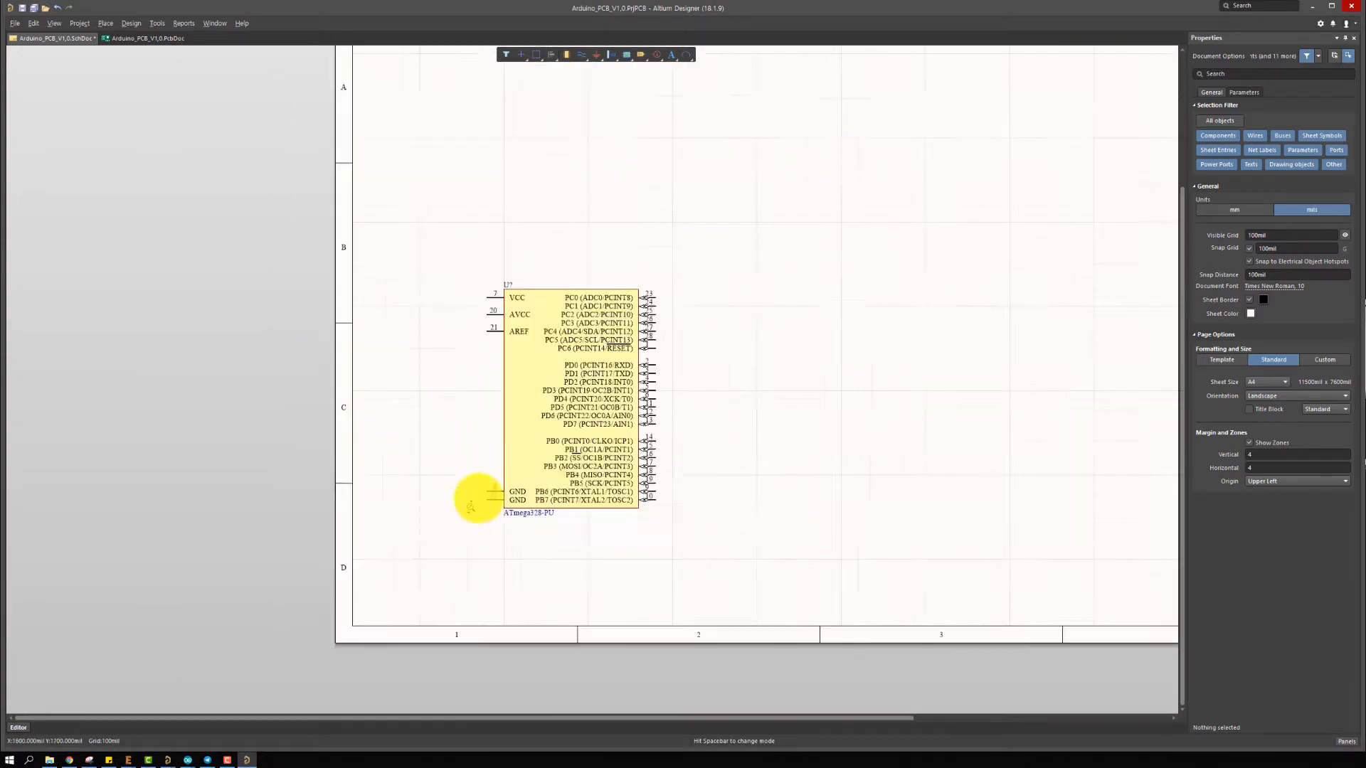
pyautogui.keyDown('ctrl'); pyautogui.scroll(4, 471, 507); pyautogui.keyUp('ctrl')
pyautogui.click(522, 427)
pyautogui.click(481, 526)
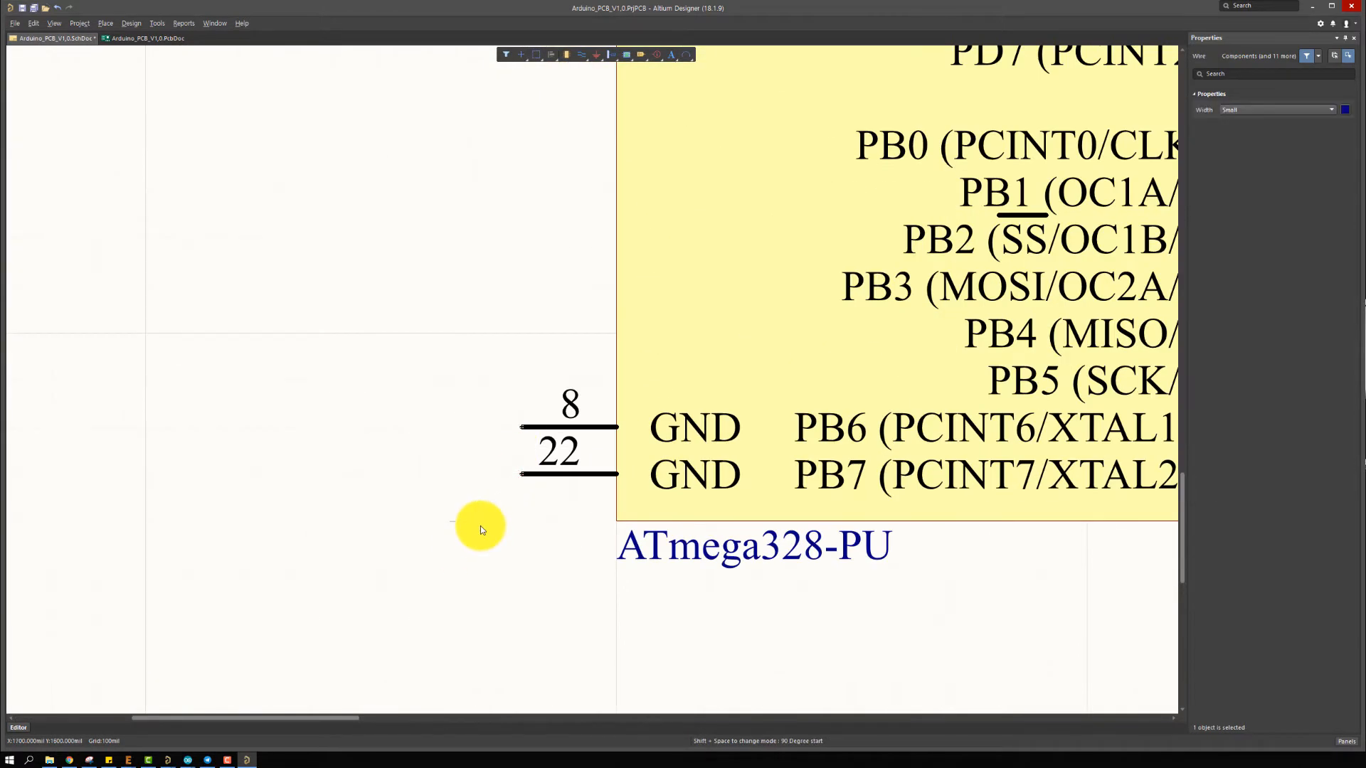
# Place a GND power port at the lower end of the ground wire stub
pyautogui.click(597, 55)
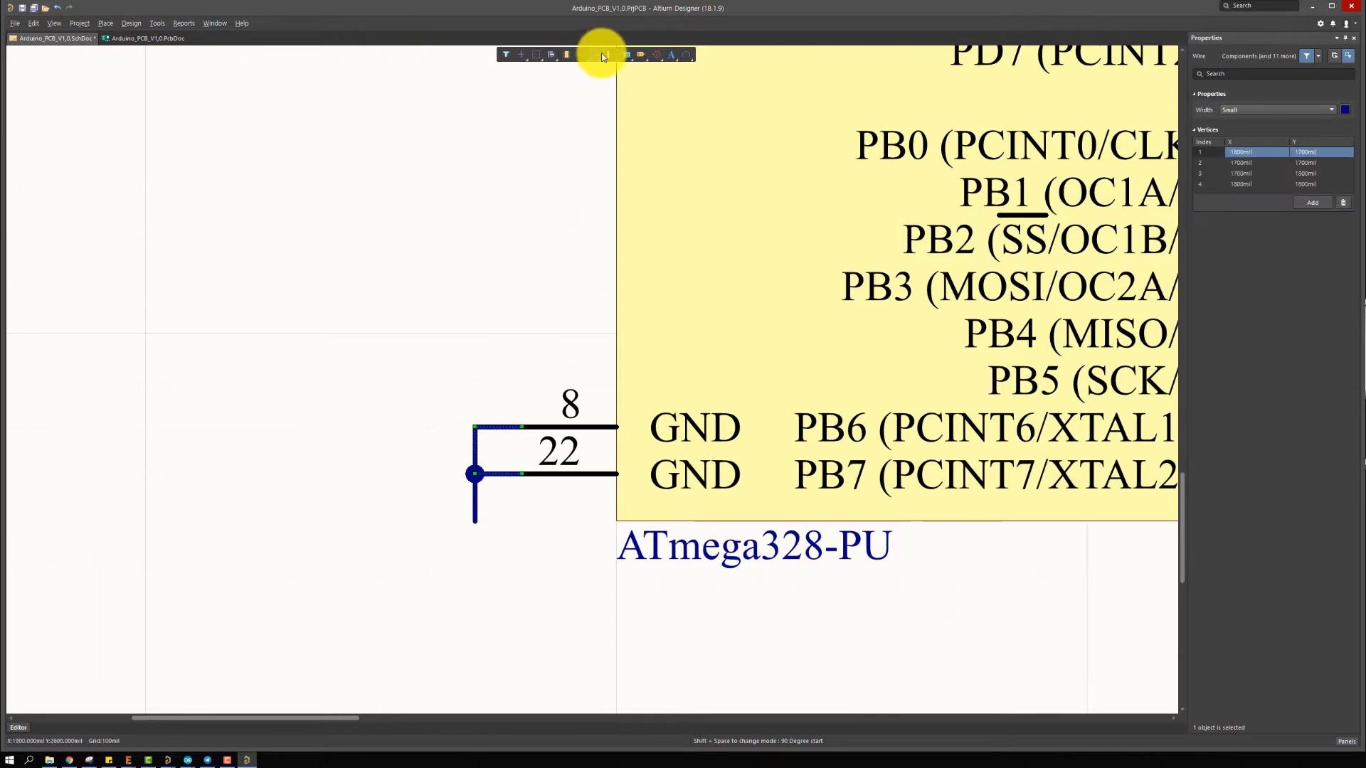
pyautogui.click(472, 522)
pyautogui.keyDown('ctrl'); pyautogui.scroll(-3, 596, 306); pyautogui.keyUp('ctrl')
# Wire the ATmega328-PU's VCC pin 7 and AVCC pin 20 together with a short upward stub
pyautogui.keyDown('ctrl'); pyautogui.scroll(-3, 596, 306); pyautogui.keyUp('ctrl')
pyautogui.keyDown('ctrl'); pyautogui.scroll(5, 622, 313); pyautogui.keyUp('ctrl')
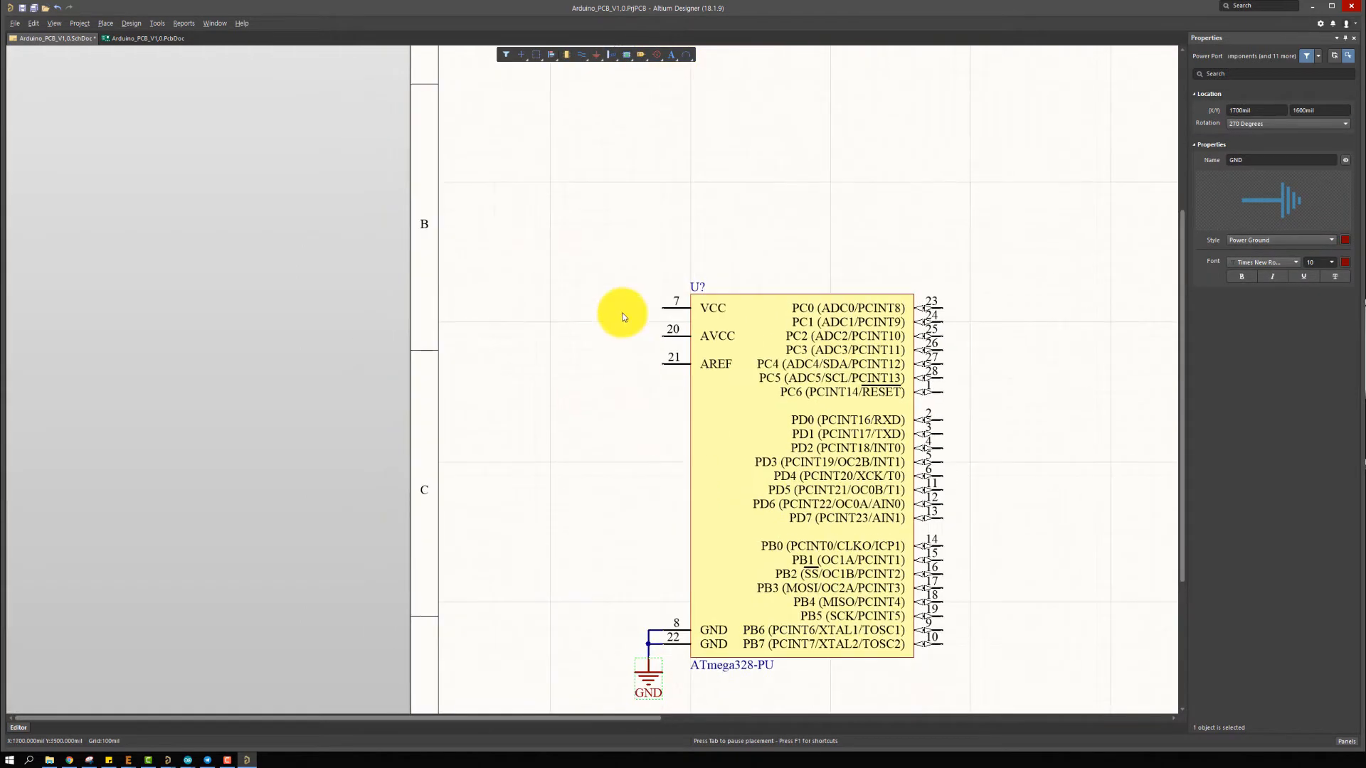
pyautogui.hotkey('ctrl', 'w')
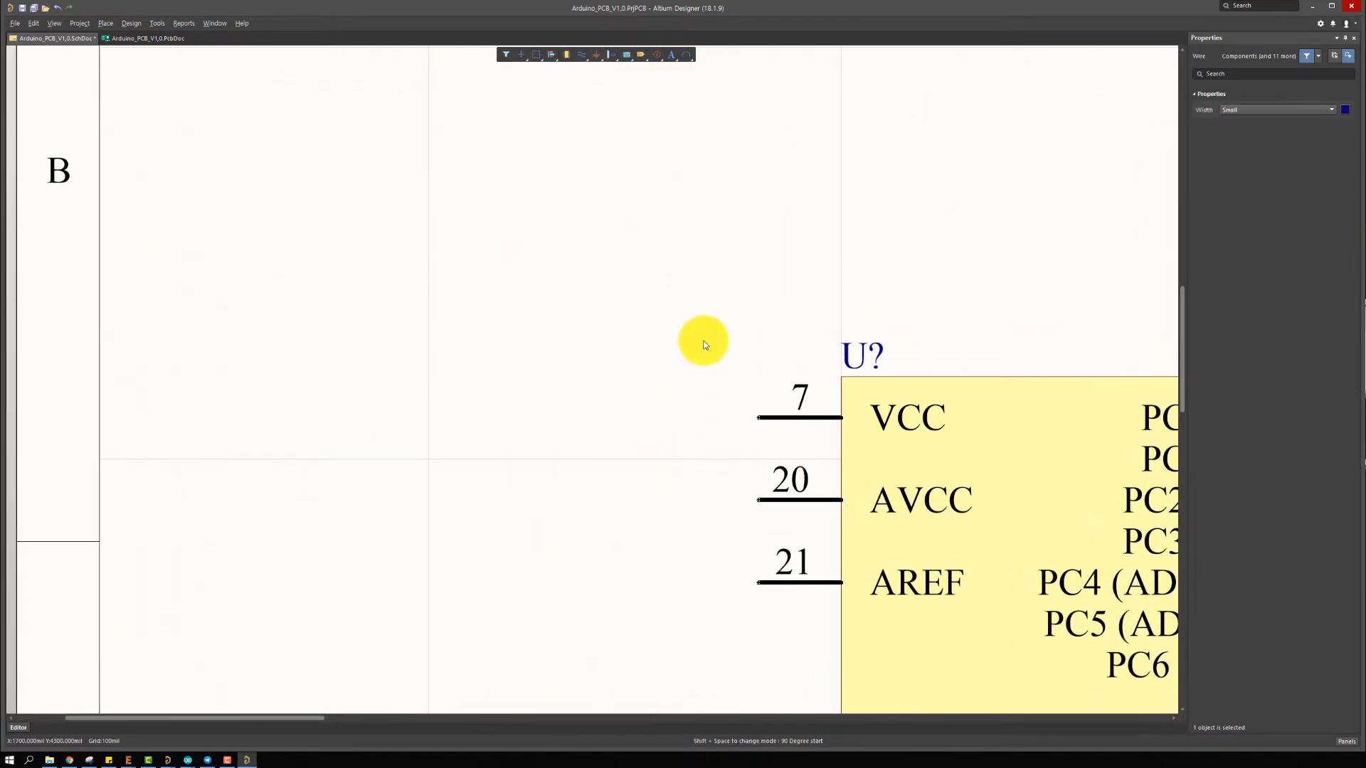
pyautogui.click(761, 422)
pyautogui.rightClick(701, 472)
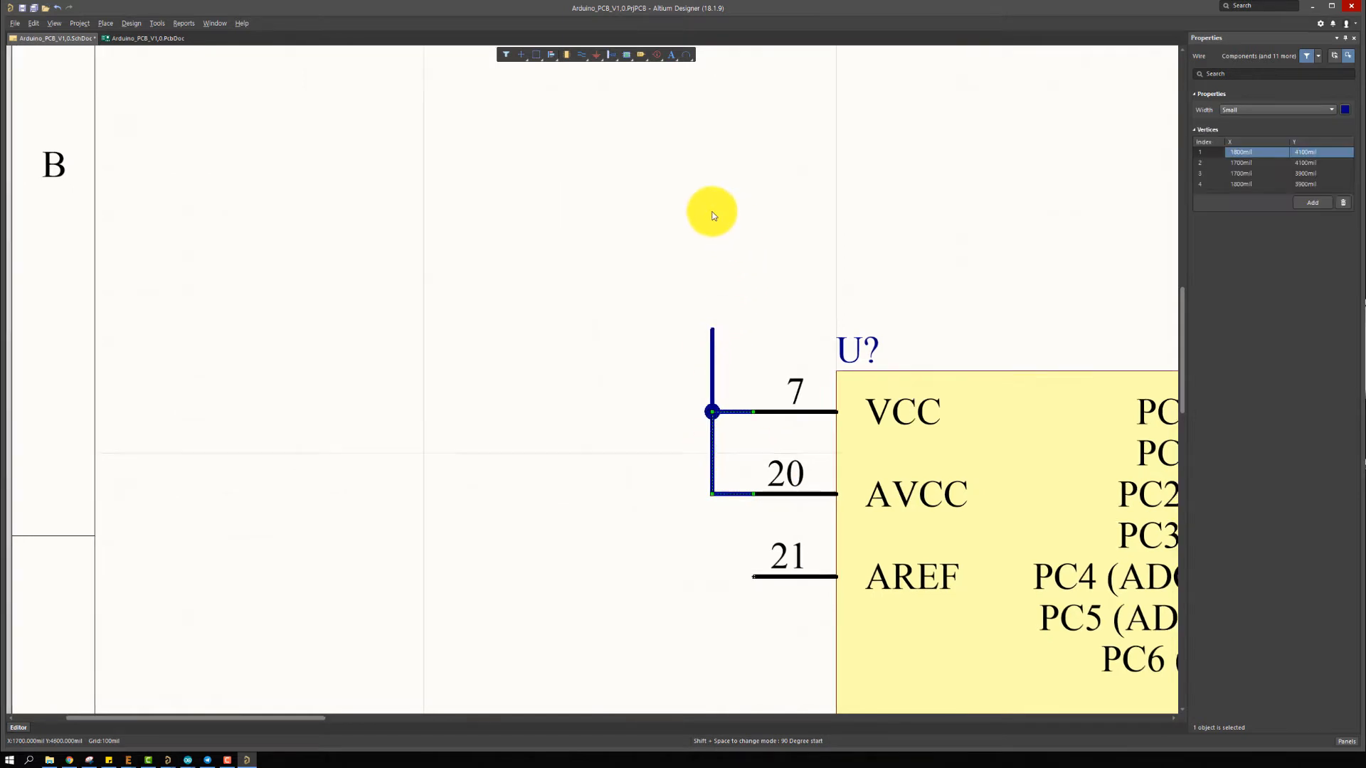
# Place a bar-style power port named 5V at the upper end of the VCC/AVCC wire stub
pyautogui.click(596, 55)
pyautogui.click(642, 118)
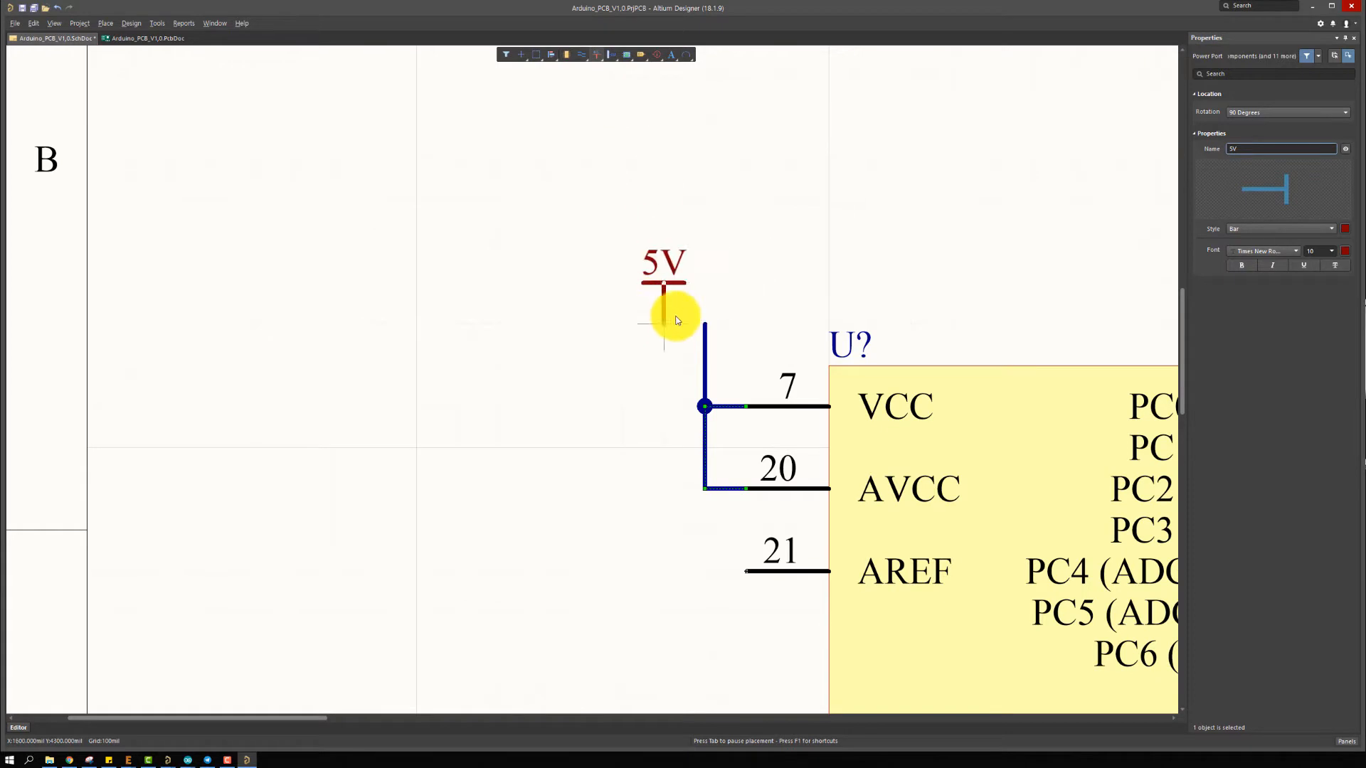
pyautogui.click(704, 324)
pyautogui.rightClick(649, 212)
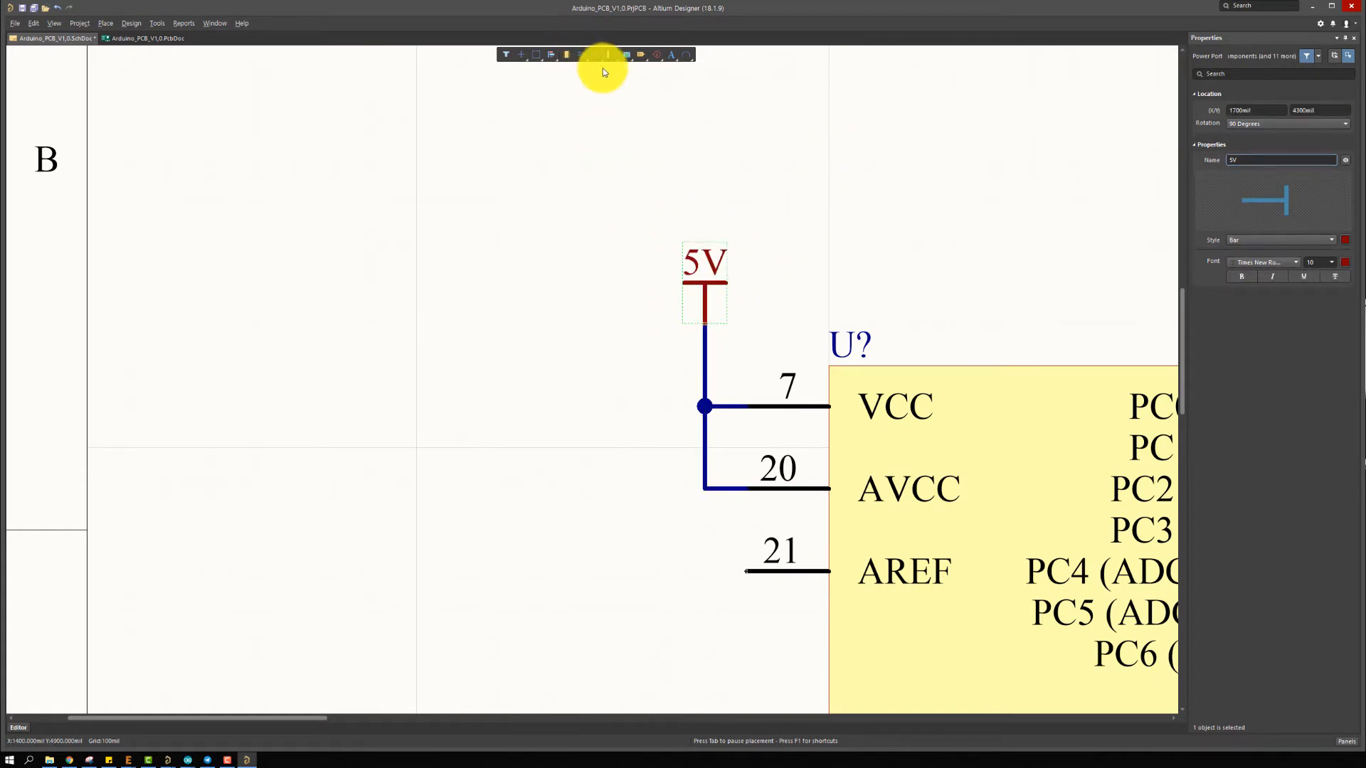
pyautogui.keyDown('ctrl'); pyautogui.scroll(-2, 668, 129); pyautogui.keyUp('ctrl')
pyautogui.moveTo(668, 131); pyautogui.dragTo(466, 200, button='right')
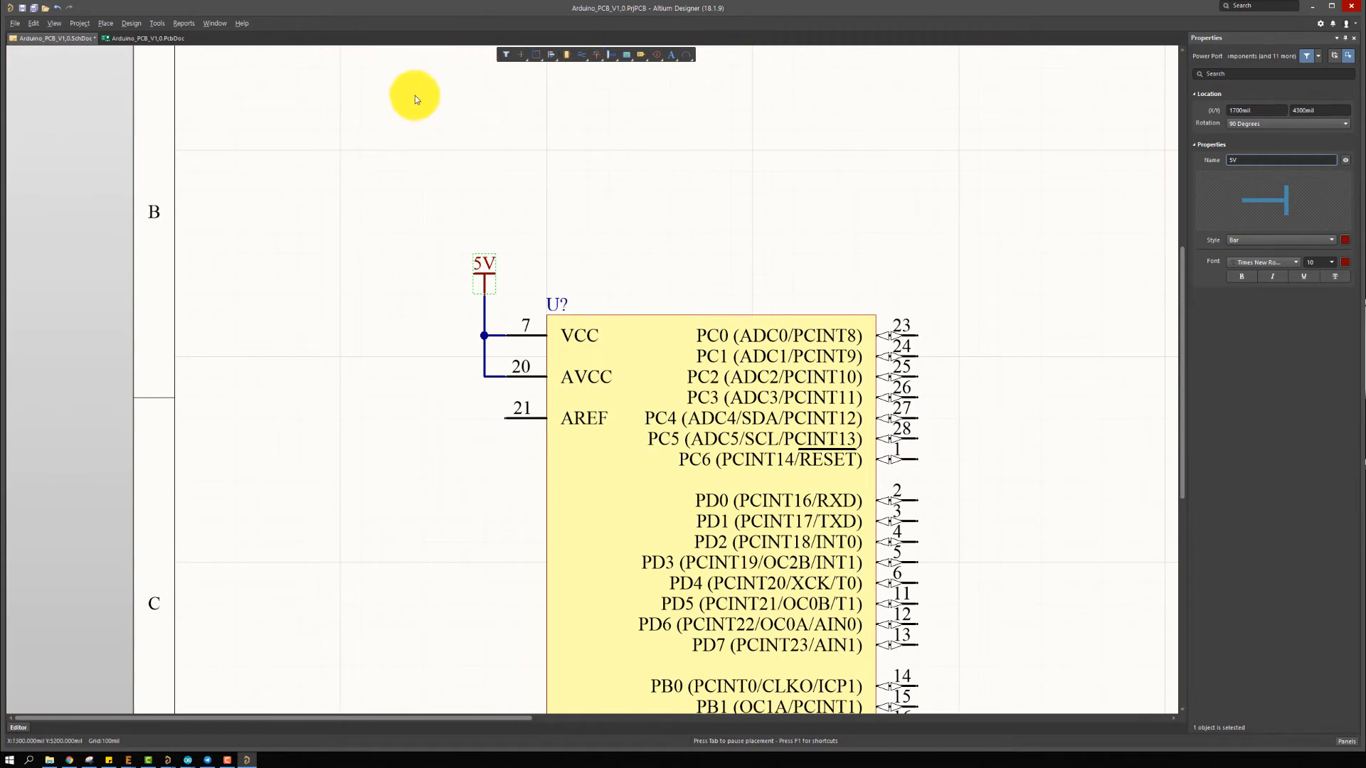
pyautogui.click(594, 57)
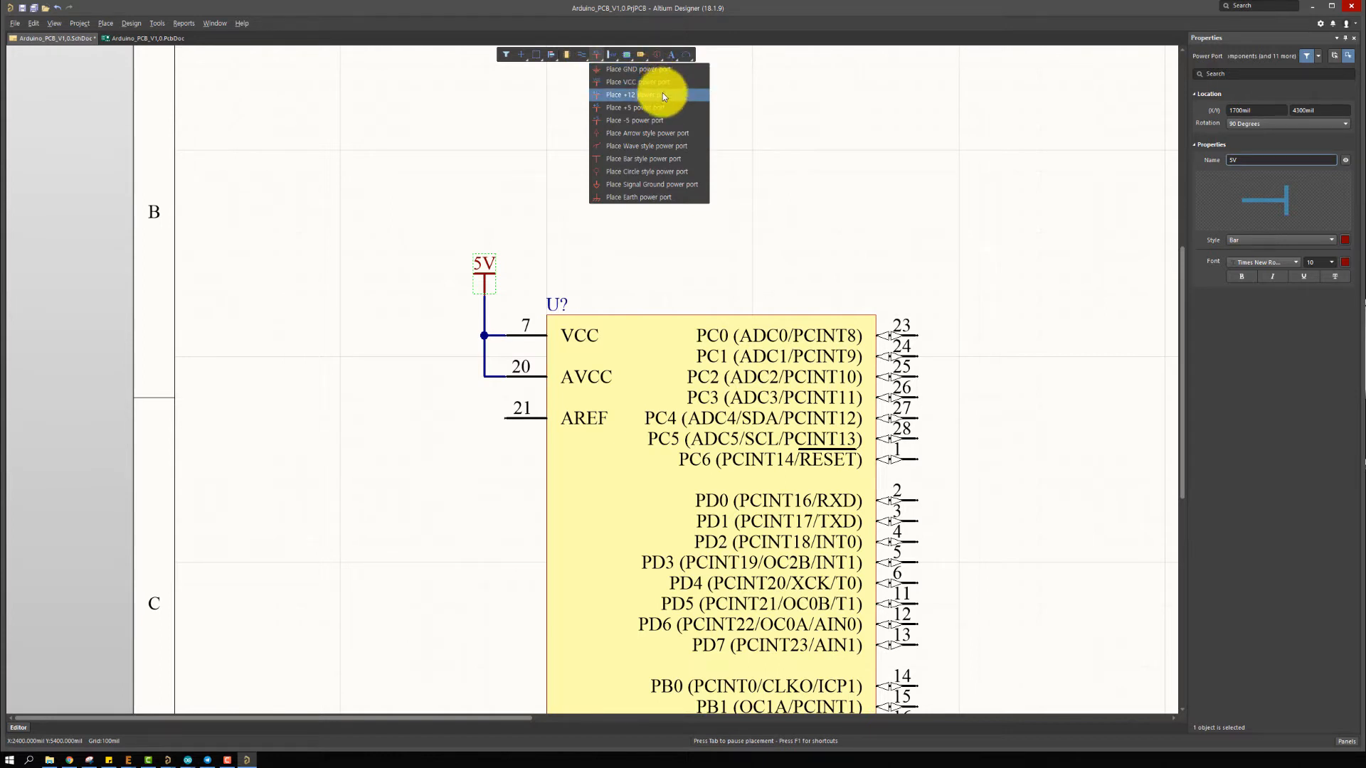
pyautogui.click(653, 147)
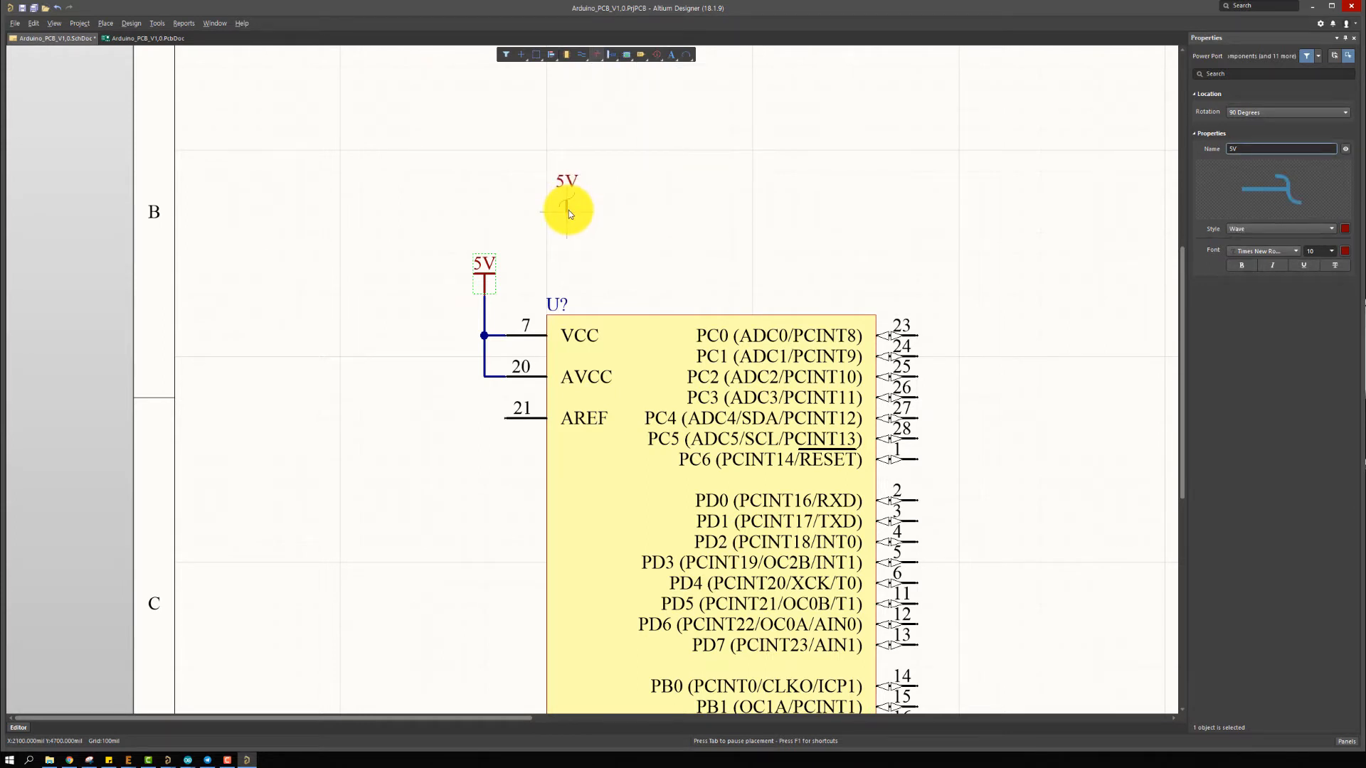
pyautogui.press('Escape')
pyautogui.click(596, 55)
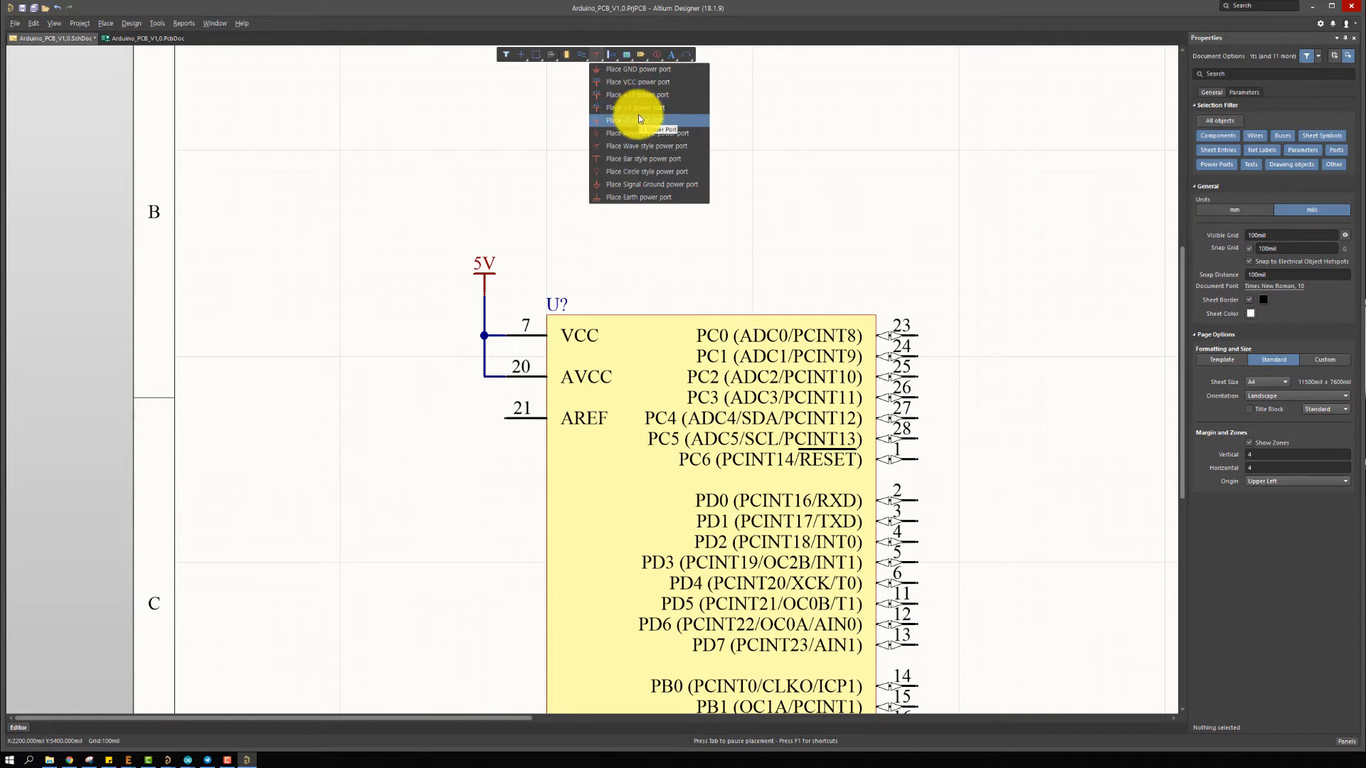
pyautogui.click(813, 131)
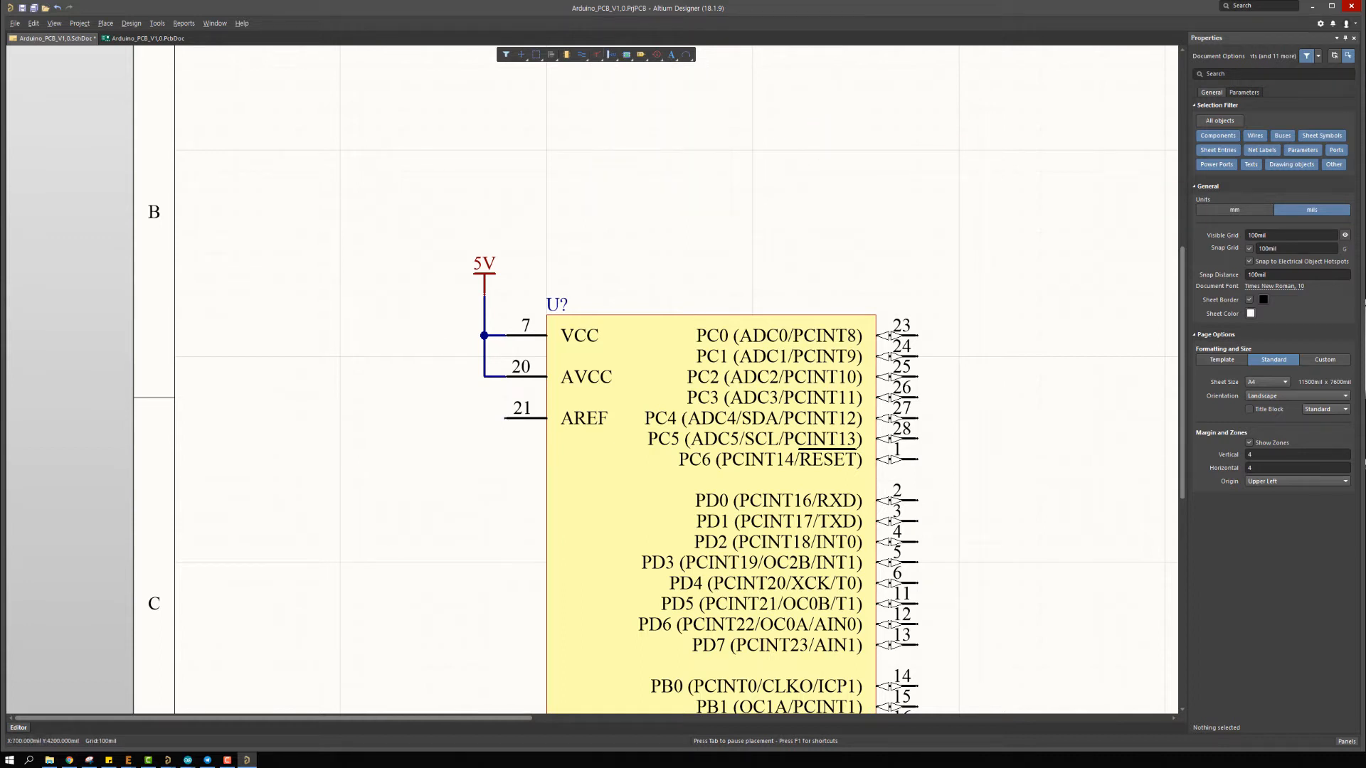
# Place a 0.1uF capacitor in the schematic and relocate it just below the ATmega328-PU's AREF pin 21 wire end
pyautogui.keyDown('ctrl'); pyautogui.scroll(-3, 782, 263); pyautogui.keyUp('ctrl')
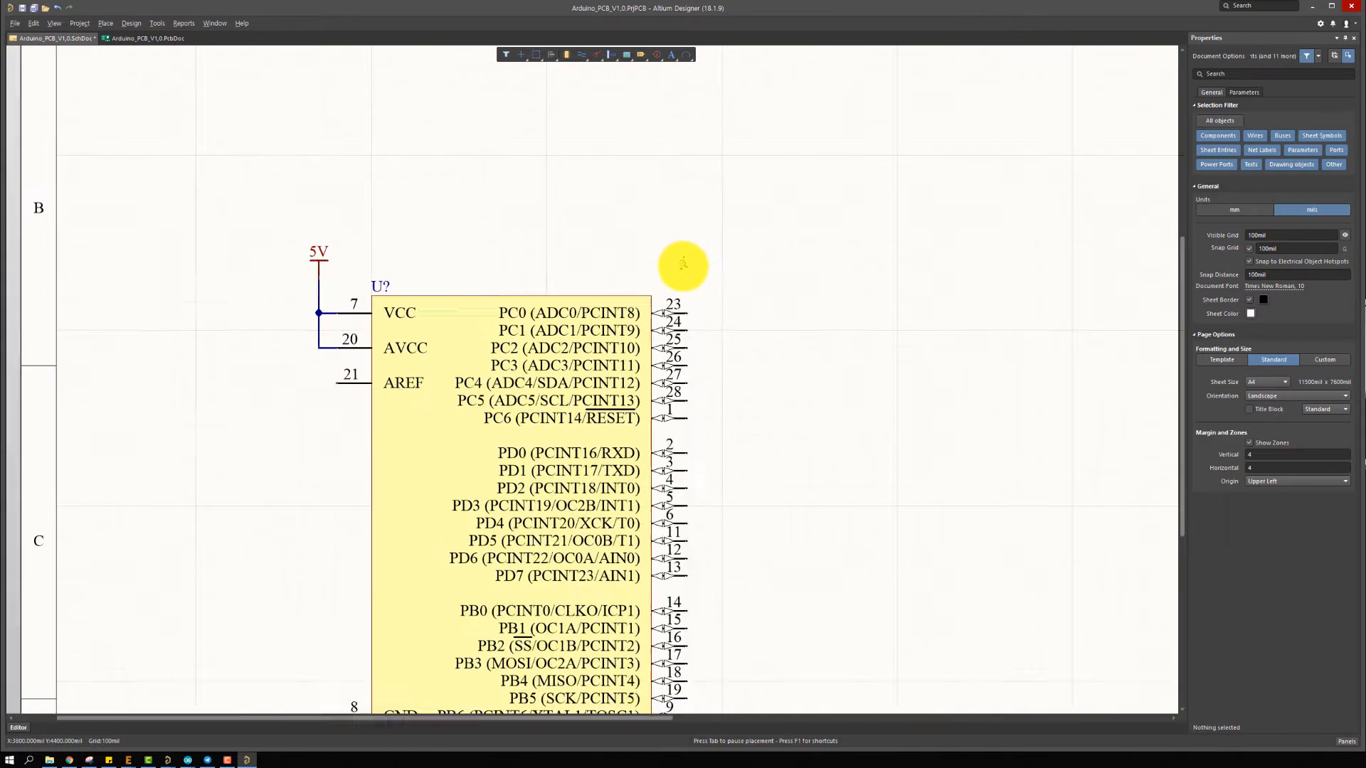
pyautogui.keyDown('ctrl'); pyautogui.scroll(3, 540, 285); pyautogui.keyUp('ctrl')
pyautogui.moveTo(744, 256); pyautogui.dragTo(717, 261, button='right')
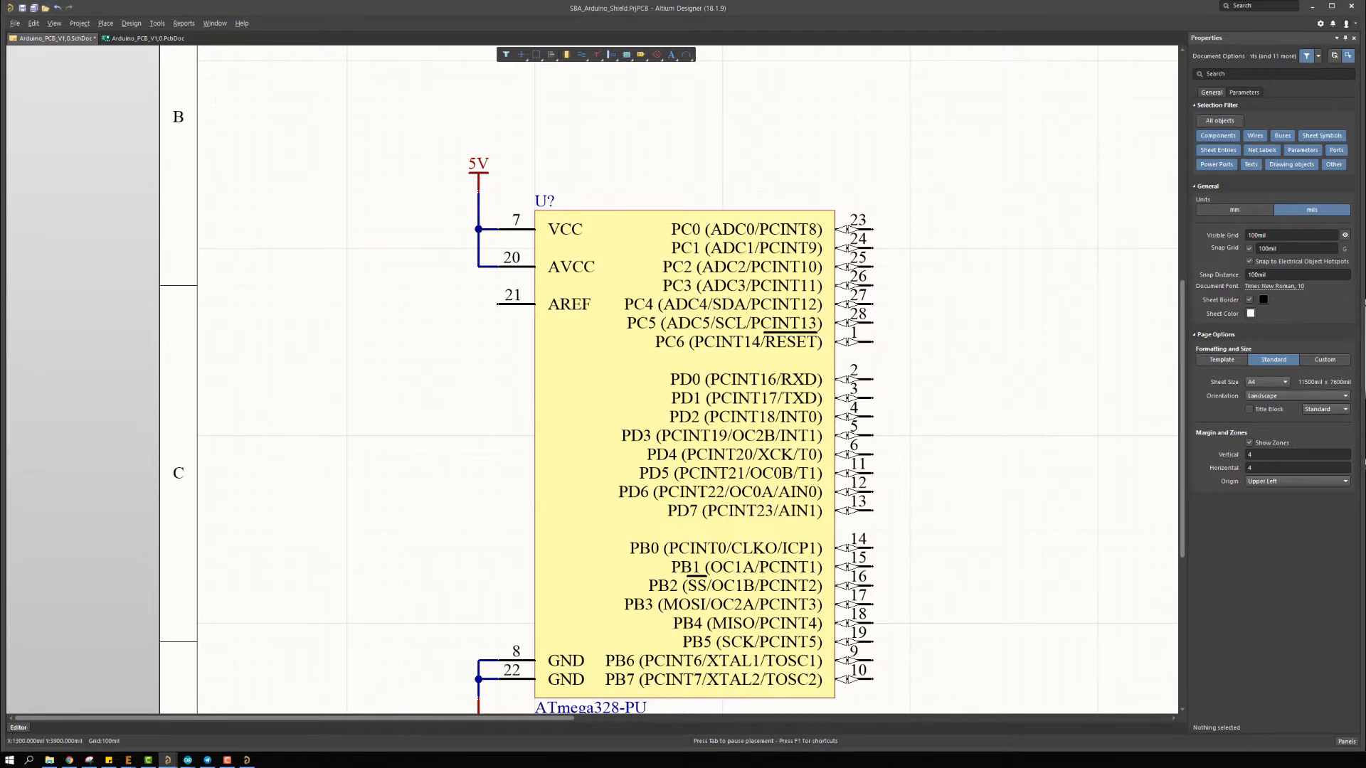
pyautogui.moveTo(929, 218); pyautogui.dragTo(762, 202, button='right')
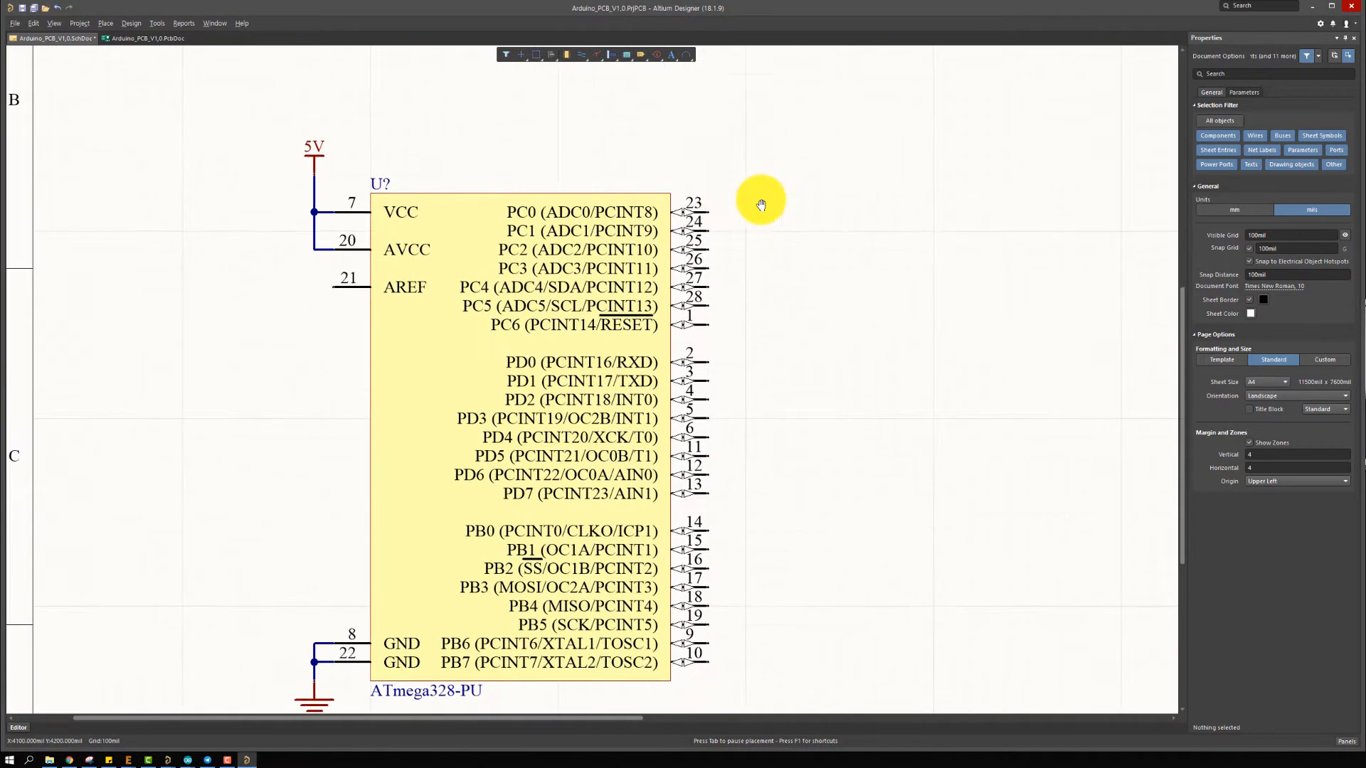
pyautogui.keyDown('ctrl'); pyautogui.scroll(-2, 766, 205); pyautogui.keyUp('ctrl')
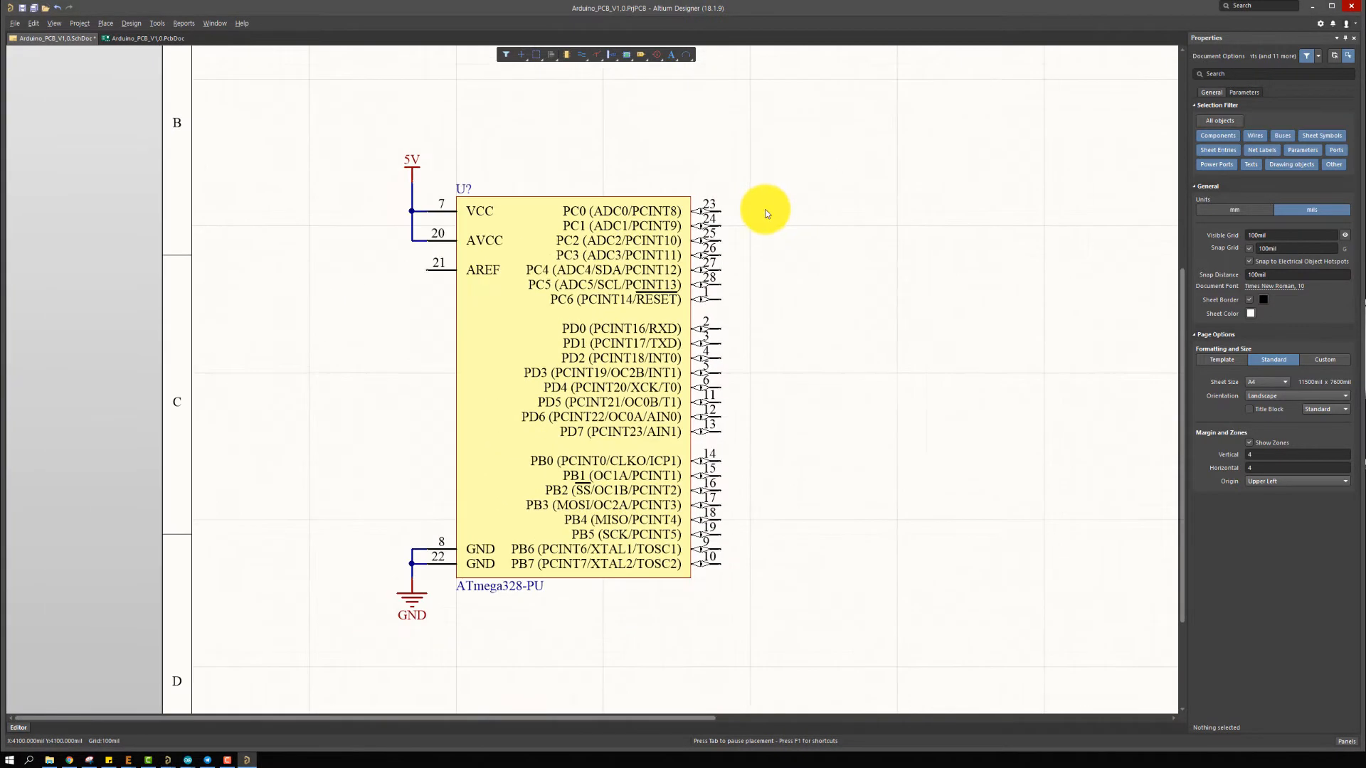
pyautogui.keyDown('ctrl'); pyautogui.scroll(3, 831, 255); pyautogui.keyUp('ctrl')
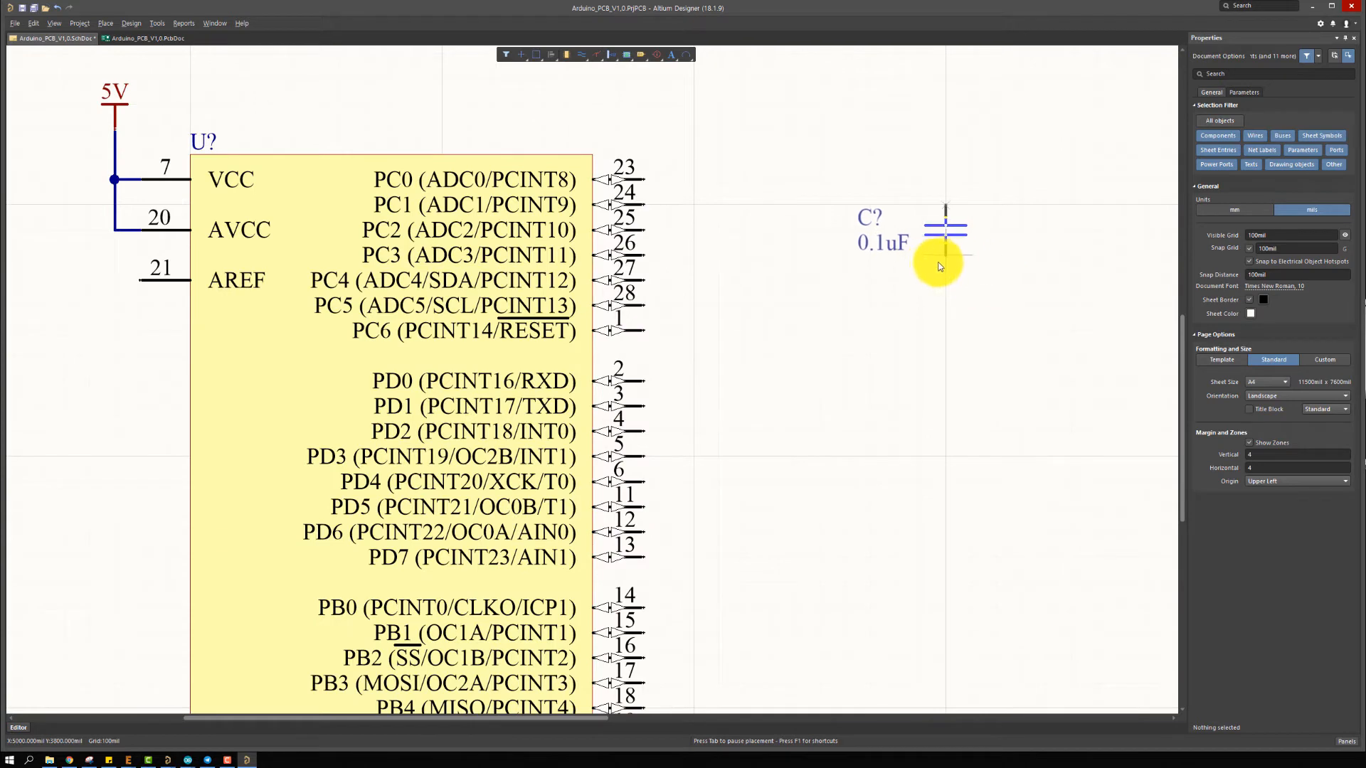
pyautogui.click(936, 263)
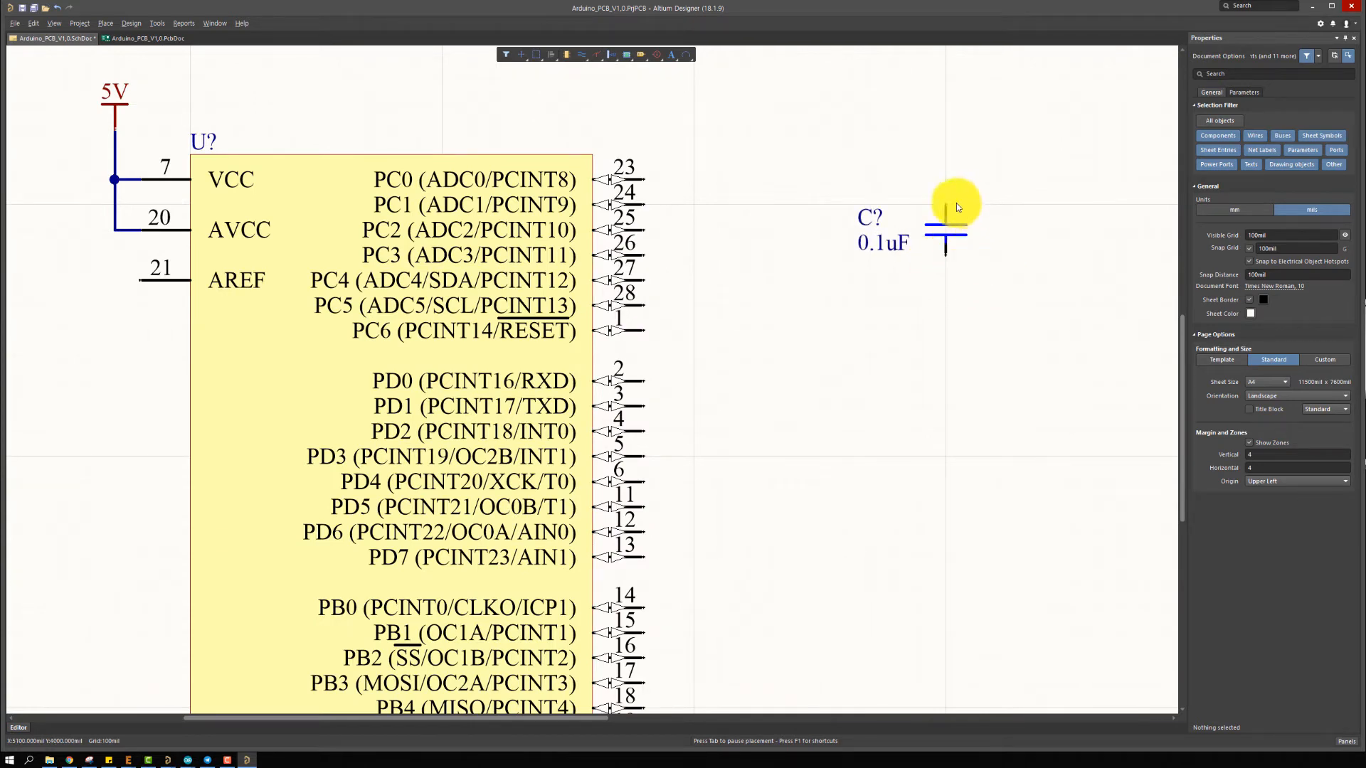
pyautogui.moveTo(862, 215); pyautogui.dragTo(943, 204, button='right')
pyautogui.keyDown('ctrl'); pyautogui.scroll(-2, 960, 209); pyautogui.keyUp('ctrl')
pyautogui.click(1002, 217)
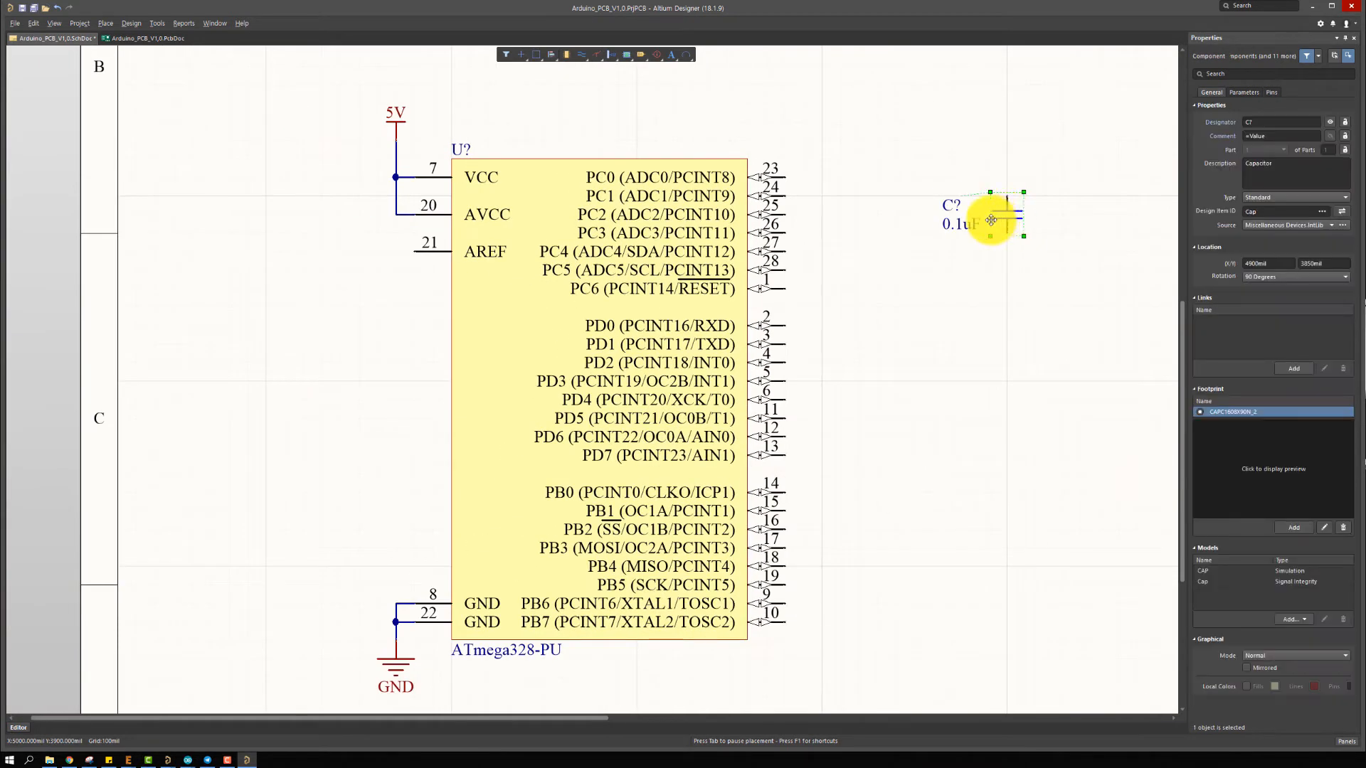
pyautogui.press('Delete')
pyautogui.moveTo(734, 236); pyautogui.dragTo(954, 215, button='right')
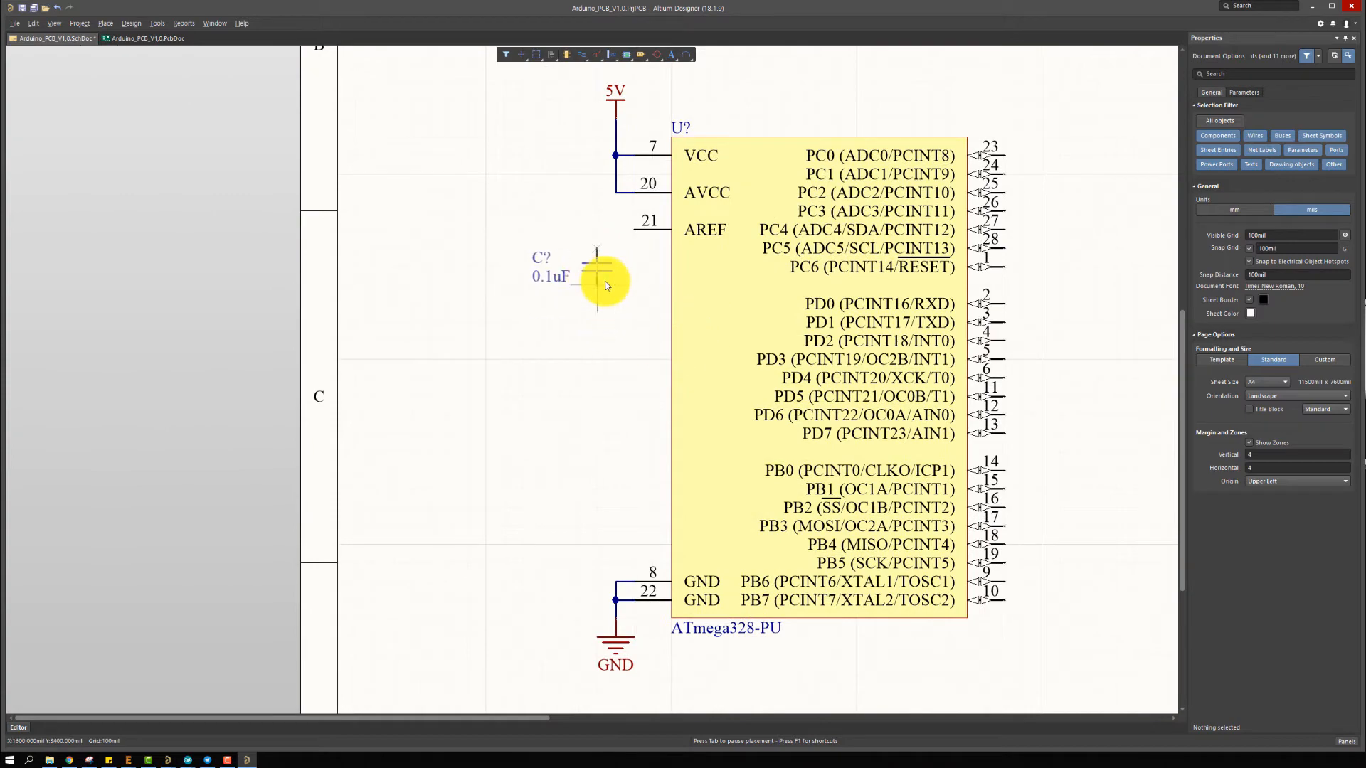
# Switch to the Arduino UNO Rev3 schematic in EAGLE and examine capacitor C4 on the AREF line
pyautogui.hotkey('alt', 'Tab')
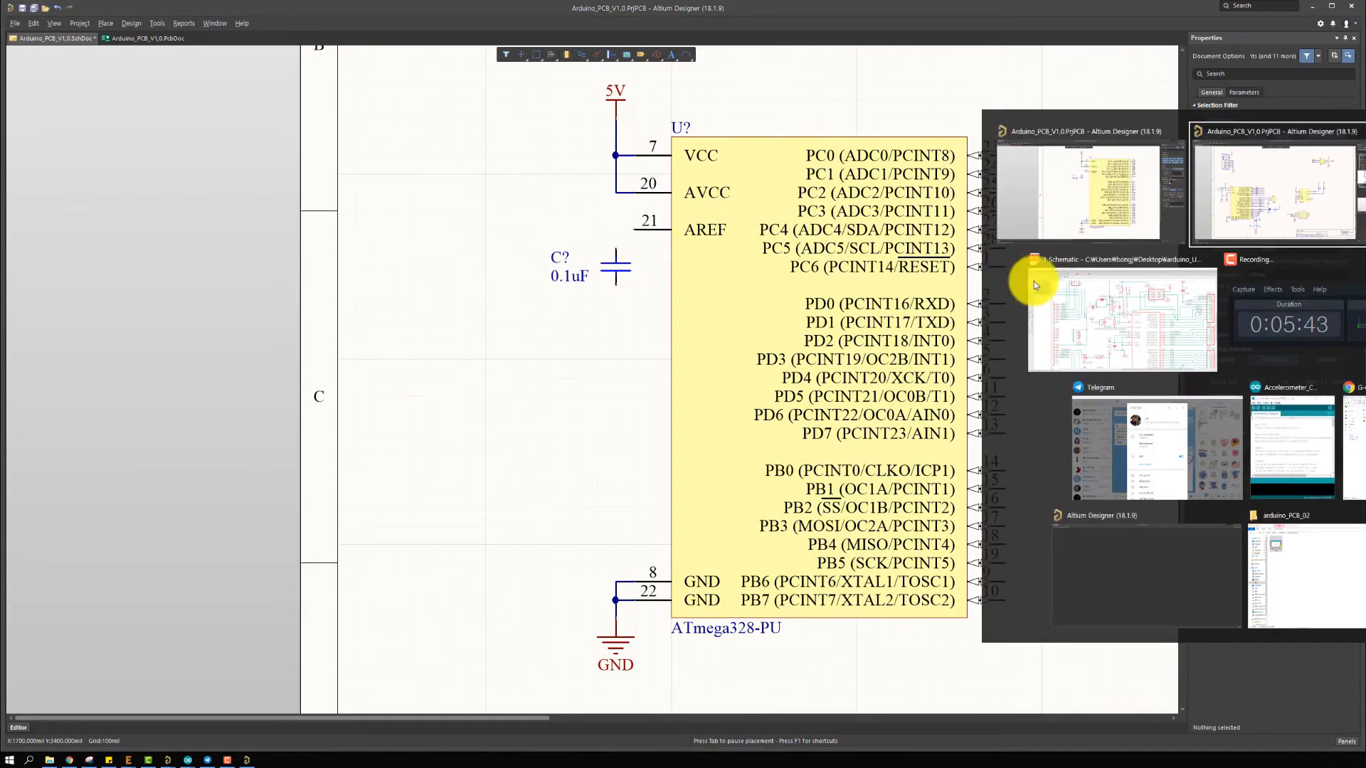
pyautogui.click(1143, 287)
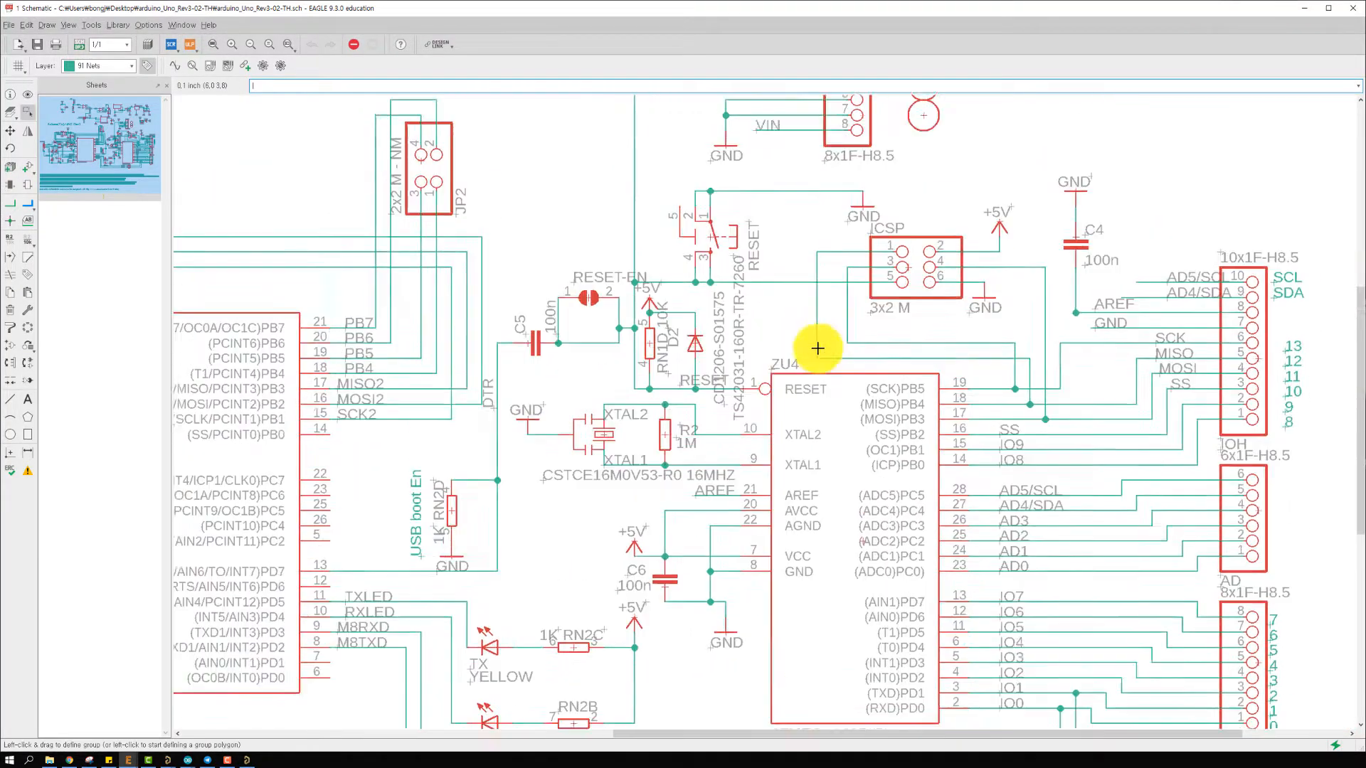
pyautogui.moveTo(817, 349); pyautogui.dragTo(793, 431, button='middle')
pyautogui.moveTo(724, 214); pyautogui.dragTo(754, 399, button='middle')
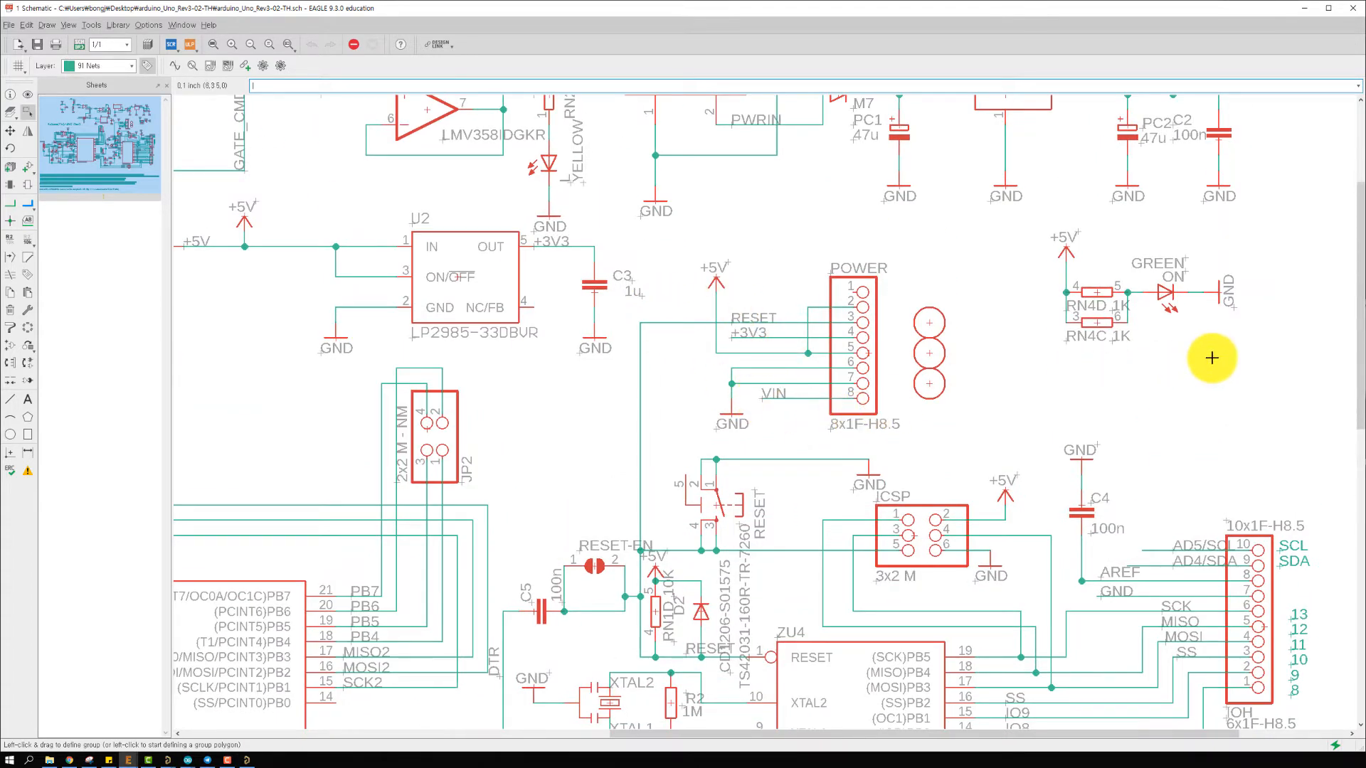
pyautogui.moveTo(877, 533); pyautogui.dragTo(892, 498, button='middle')
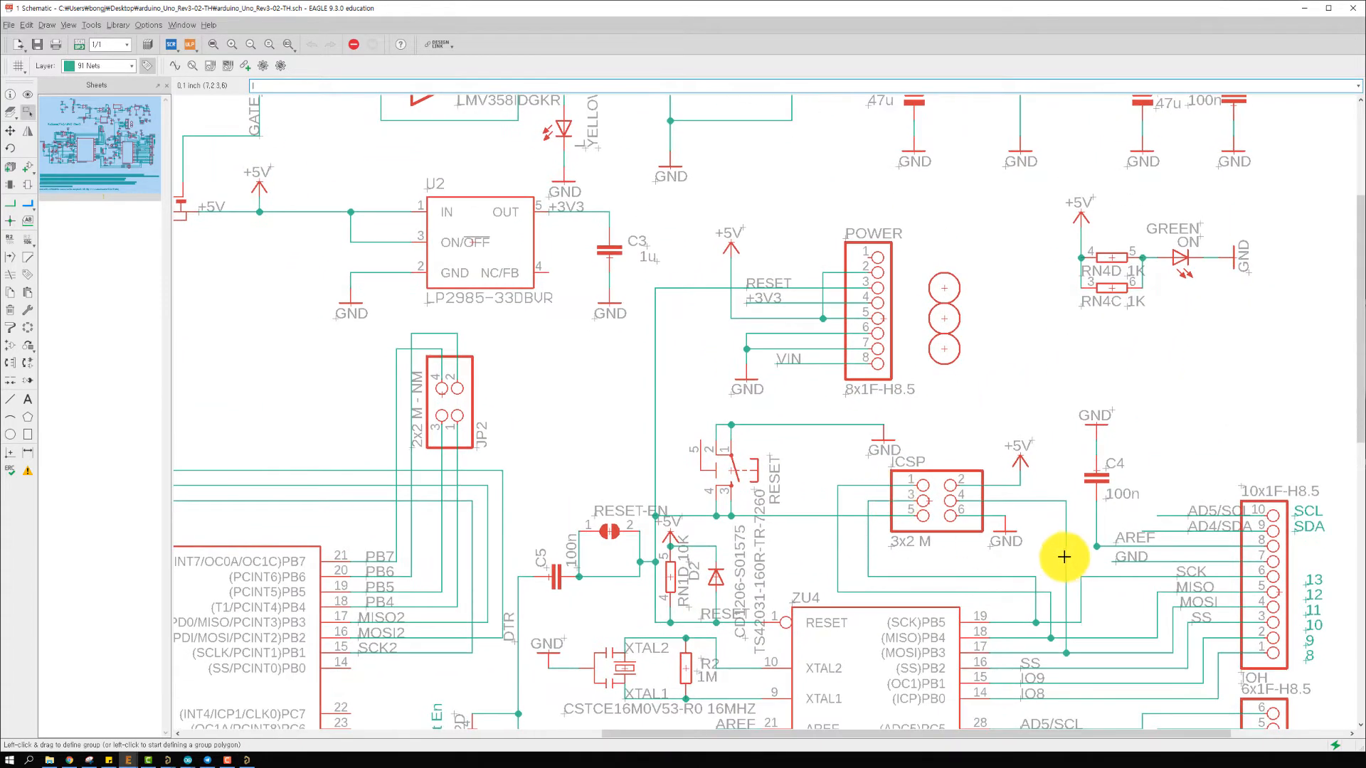
pyautogui.moveTo(1064, 557); pyautogui.dragTo(1098, 472, button='middle')
pyautogui.scroll(5, 1091, 473)
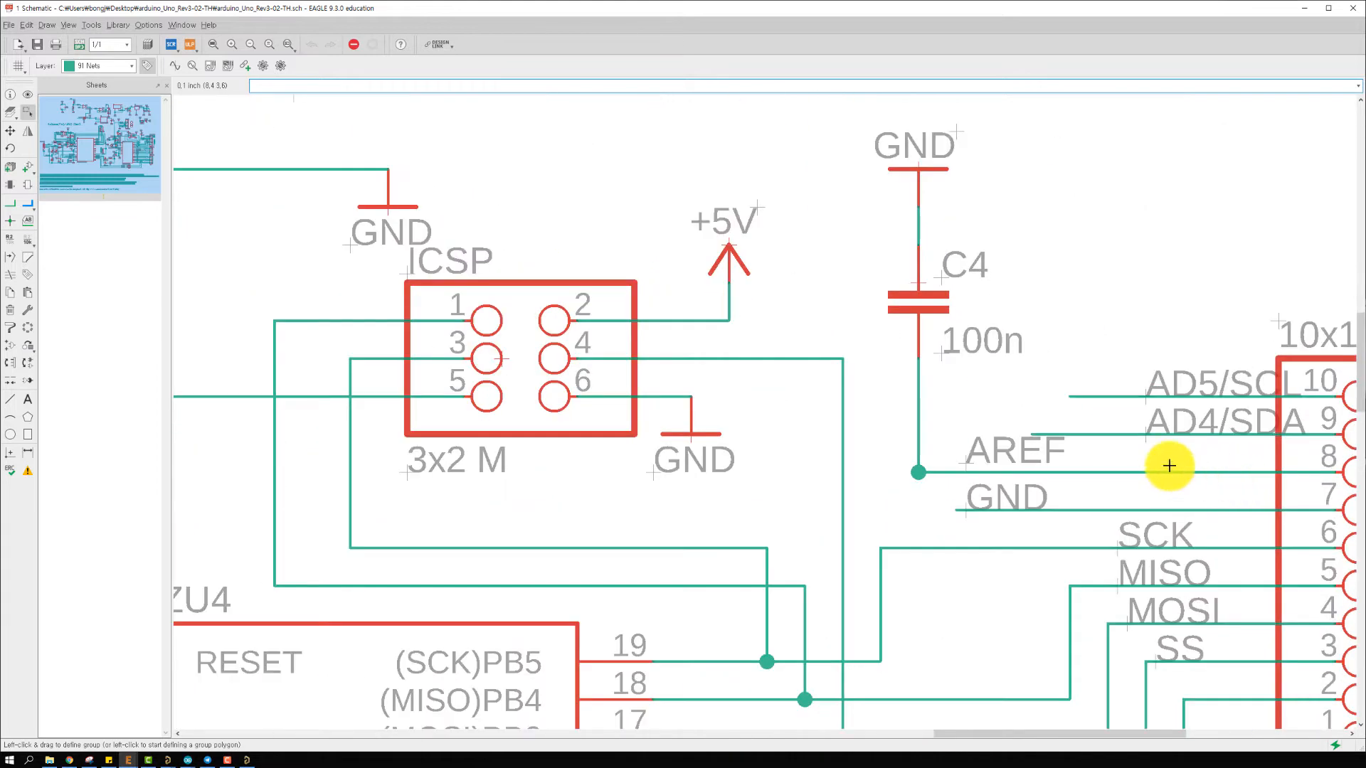
# Trace the AREF net between capacitor C4 and pin 21 of ZU4 in the reference schematic
pyautogui.rightClick(962, 464)
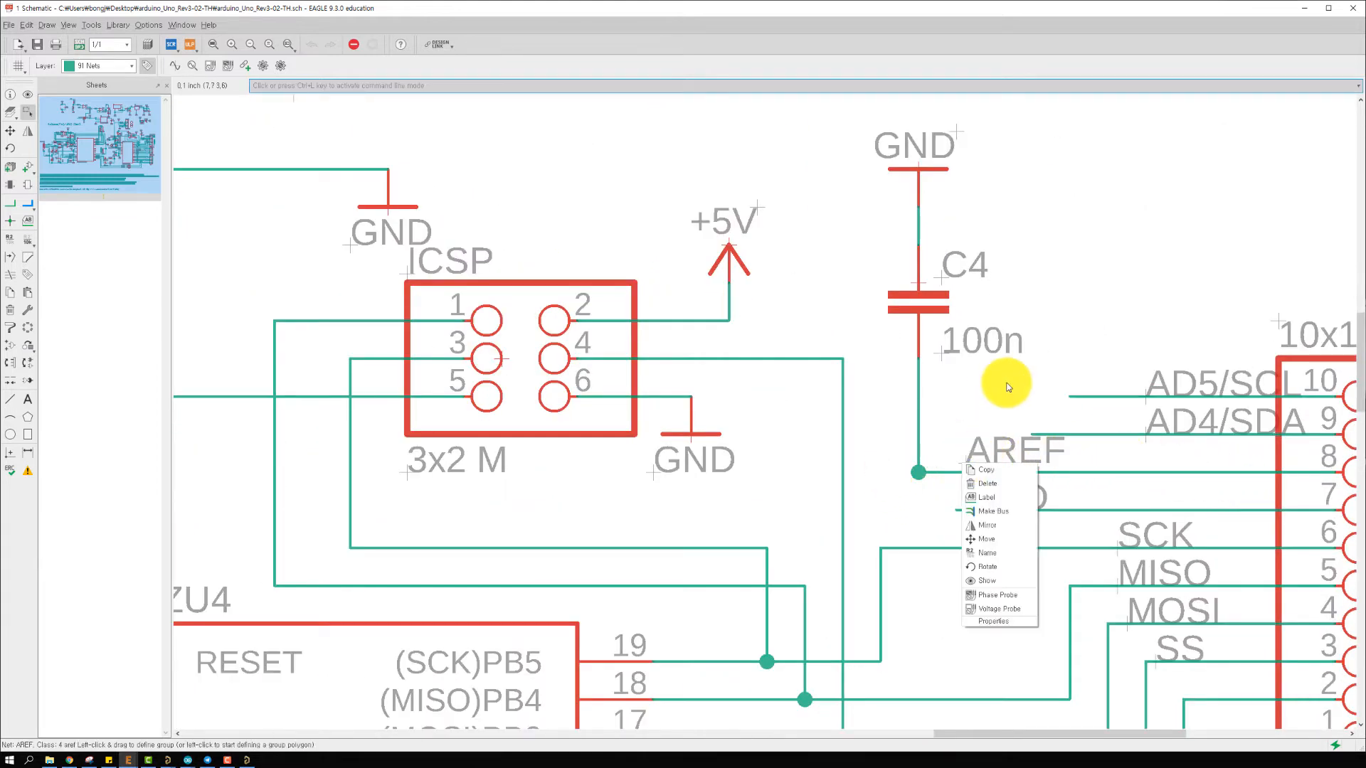
pyautogui.click(1007, 385)
pyautogui.scroll(-3, 1006, 385)
pyautogui.moveTo(551, 596); pyautogui.dragTo(727, 418, button='middle')
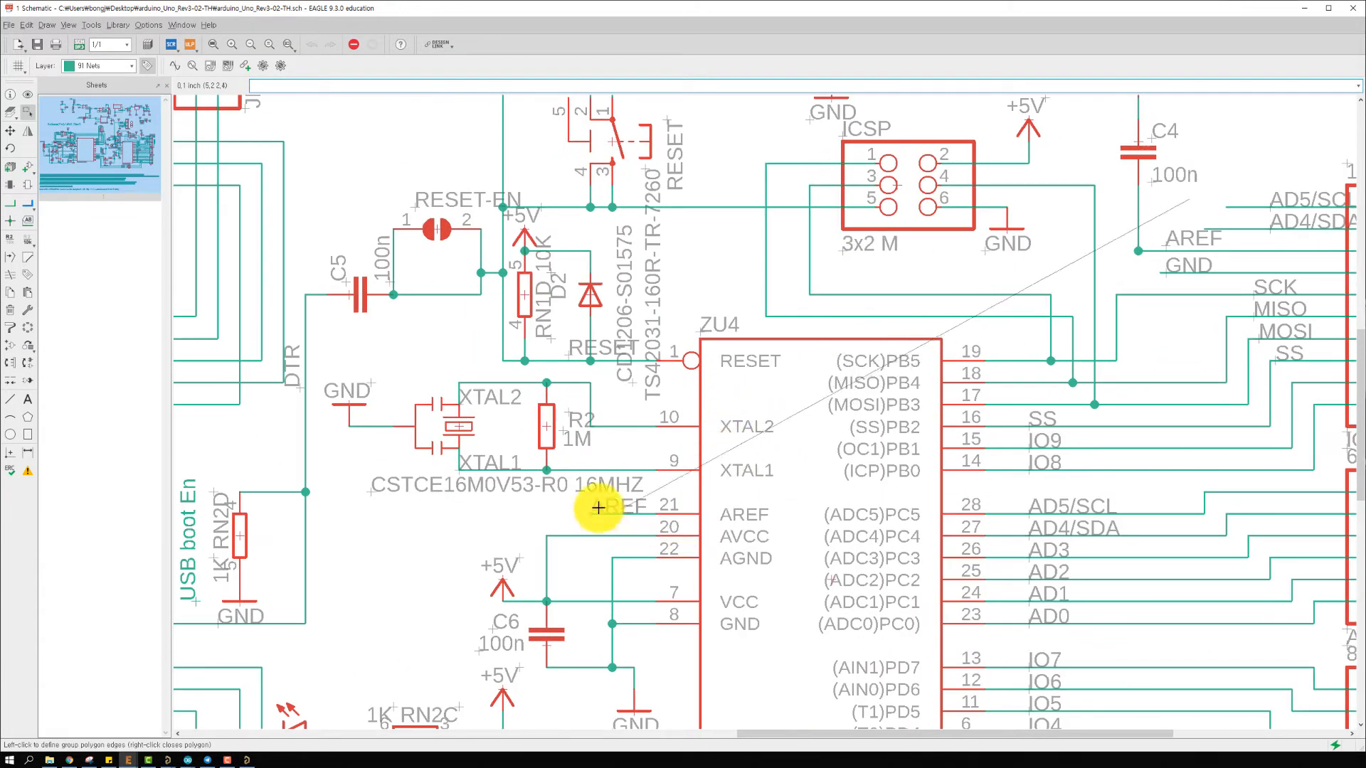
pyautogui.moveTo(890, 408); pyautogui.dragTo(717, 545, button='middle')
pyautogui.press('Escape')
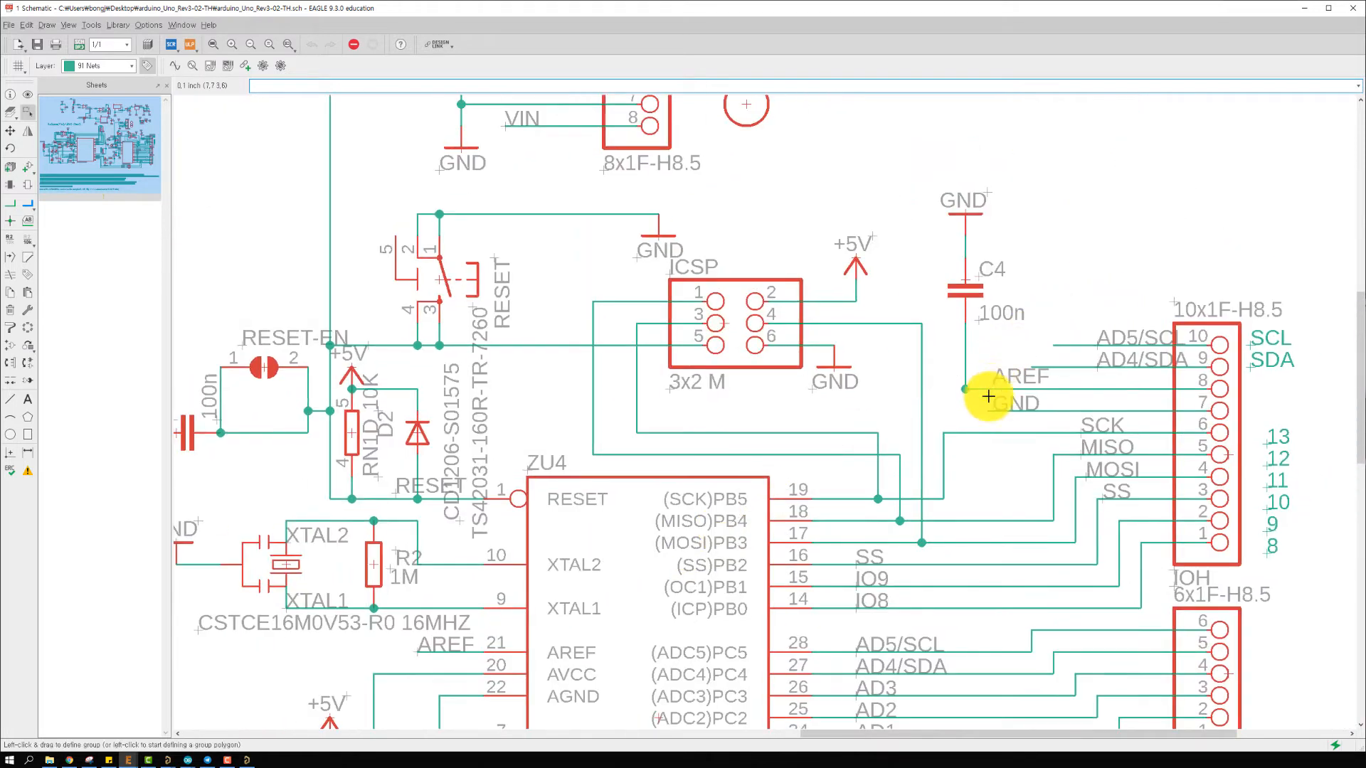
pyautogui.scroll(2, 988, 396)
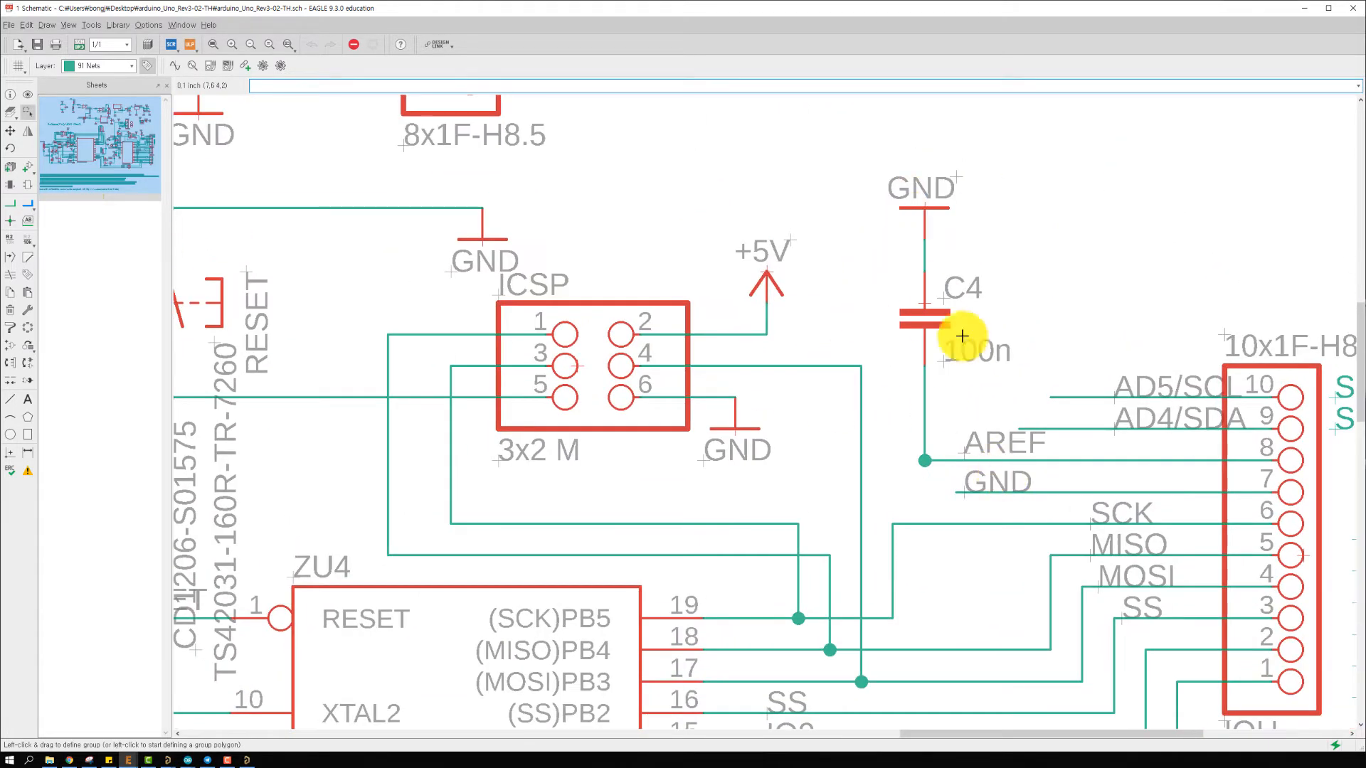
# Switch back to Altium Designer and wire the ATmega328-PU's AREF pin 21 to the 0.1uF capacitor's upper terminal
pyautogui.click(1310, 10)
pyautogui.keyDown('ctrl'); pyautogui.scroll(3, 635, 204); pyautogui.keyUp('ctrl')
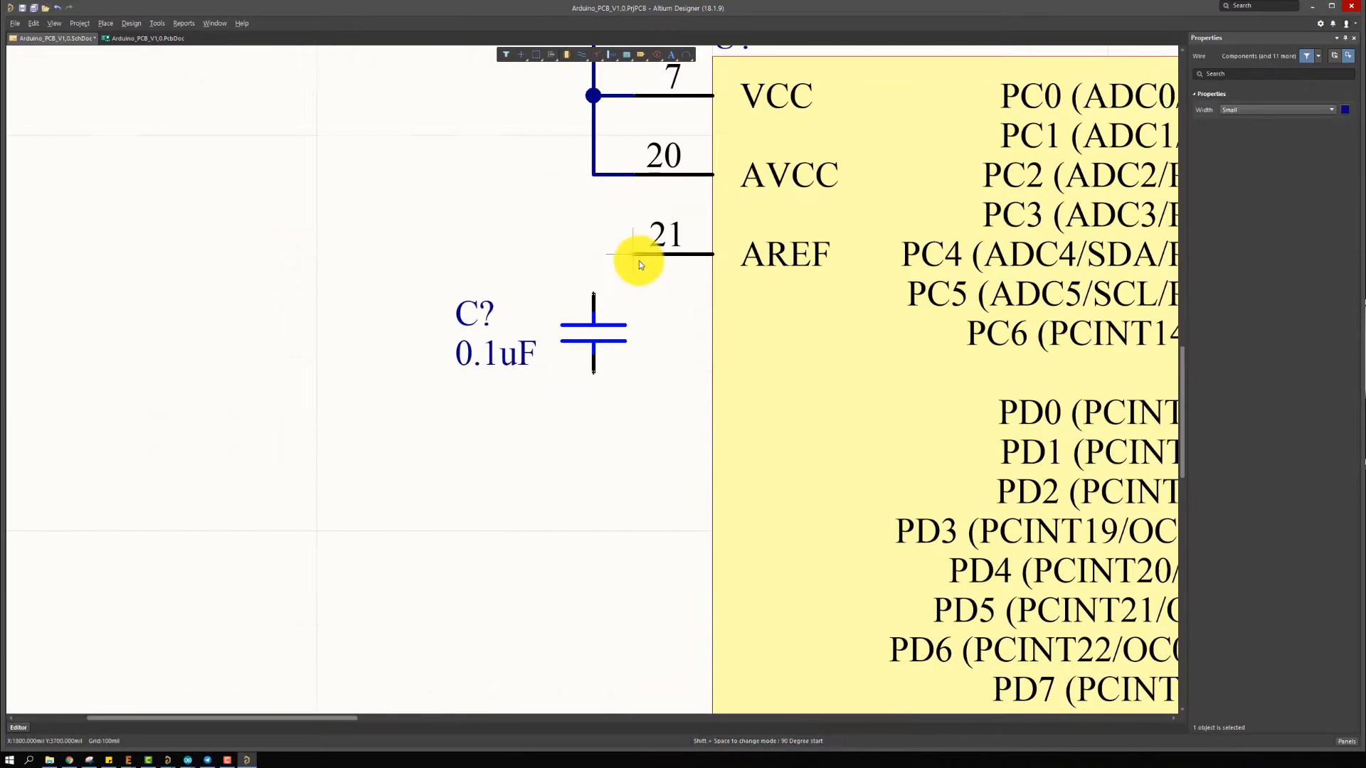
pyautogui.click(608, 303)
pyautogui.rightClick(607, 303)
# Place a GND power port below the AREF capacitor and wire it to the capacitor's lower terminal
pyautogui.rightClick(596, 57)
pyautogui.click(630, 68)
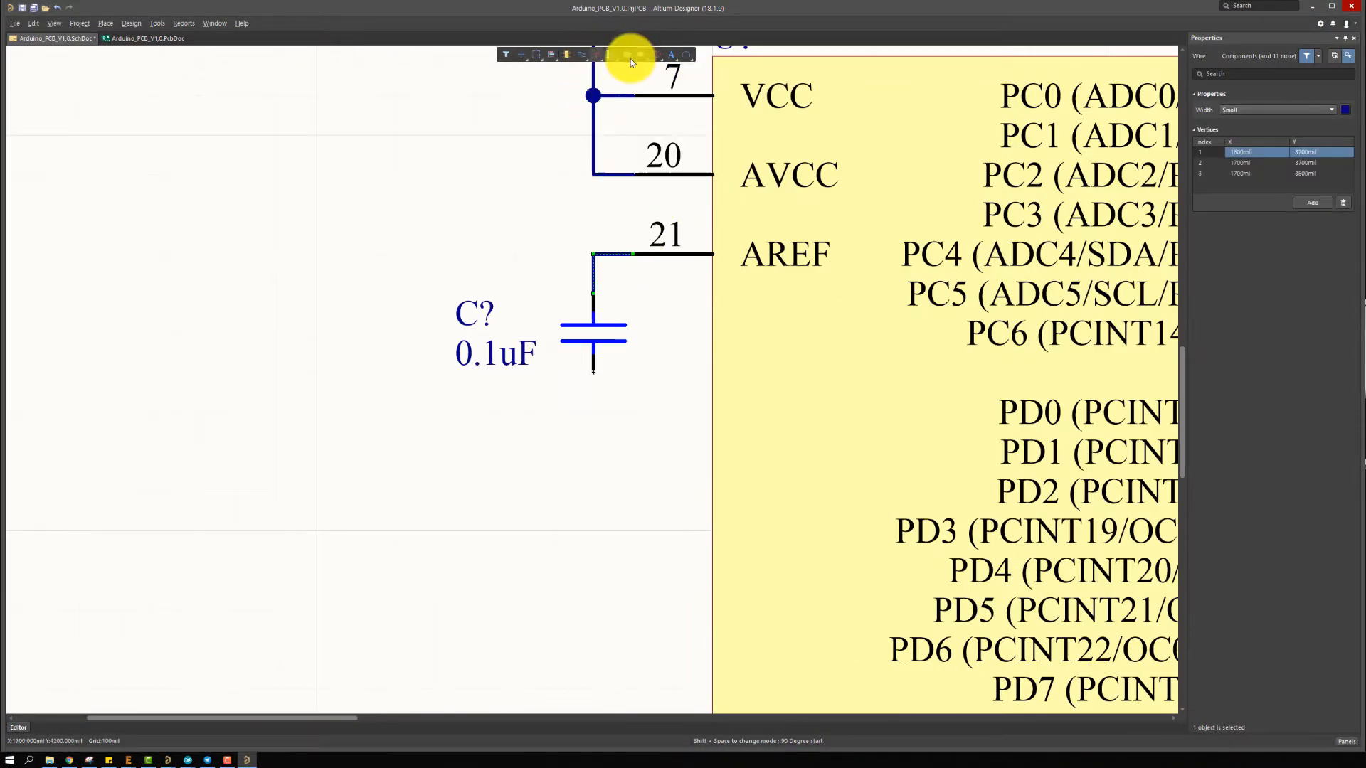
pyautogui.click(587, 412)
pyautogui.rightClick(587, 412)
pyautogui.moveTo(631, 401); pyautogui.dragTo(684, 428, button='right')
pyautogui.hotkey('ctrl', 'w')
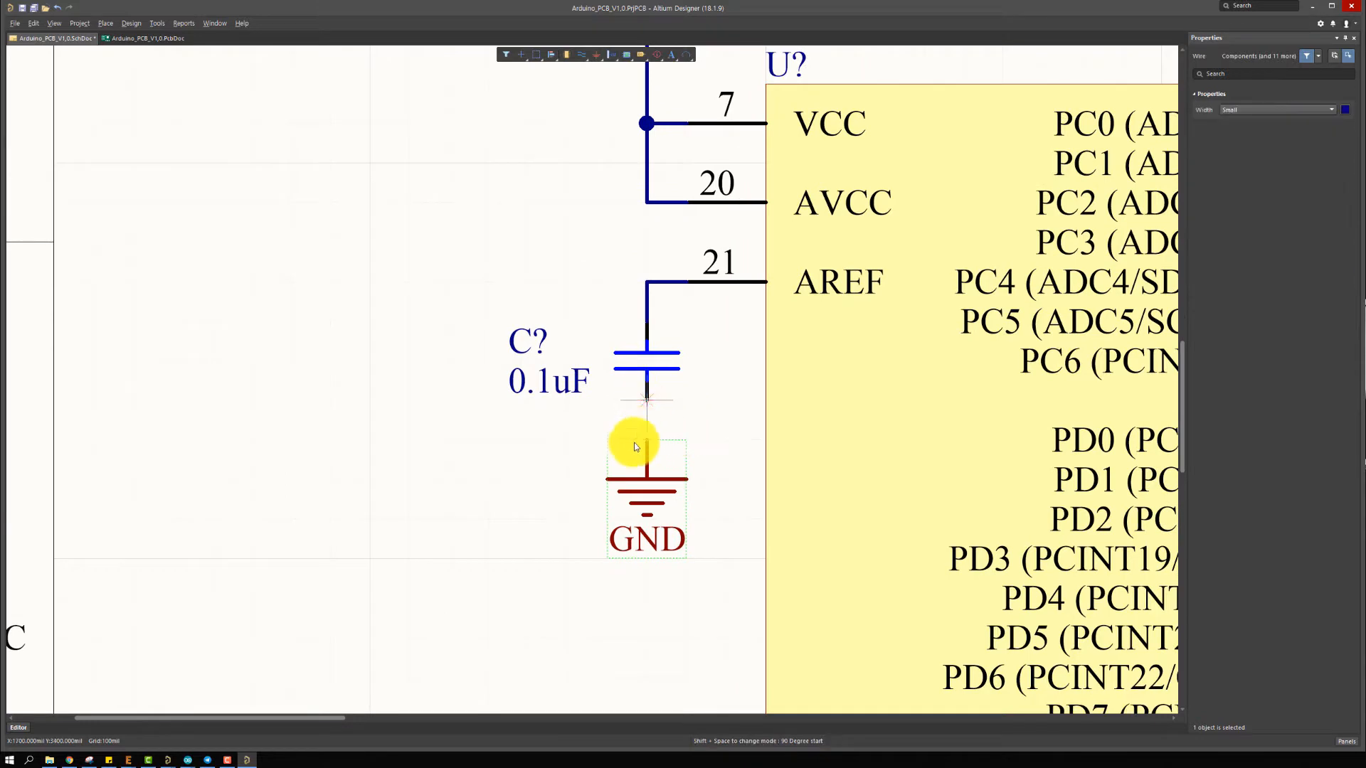
pyautogui.moveTo(537, 270); pyautogui.dragTo(776, 445, button='right')
# Copy the 0.1uF capacitor, place it horizontally left of the VCC pin, and wire it to the 5V junction
pyautogui.click(886, 540)
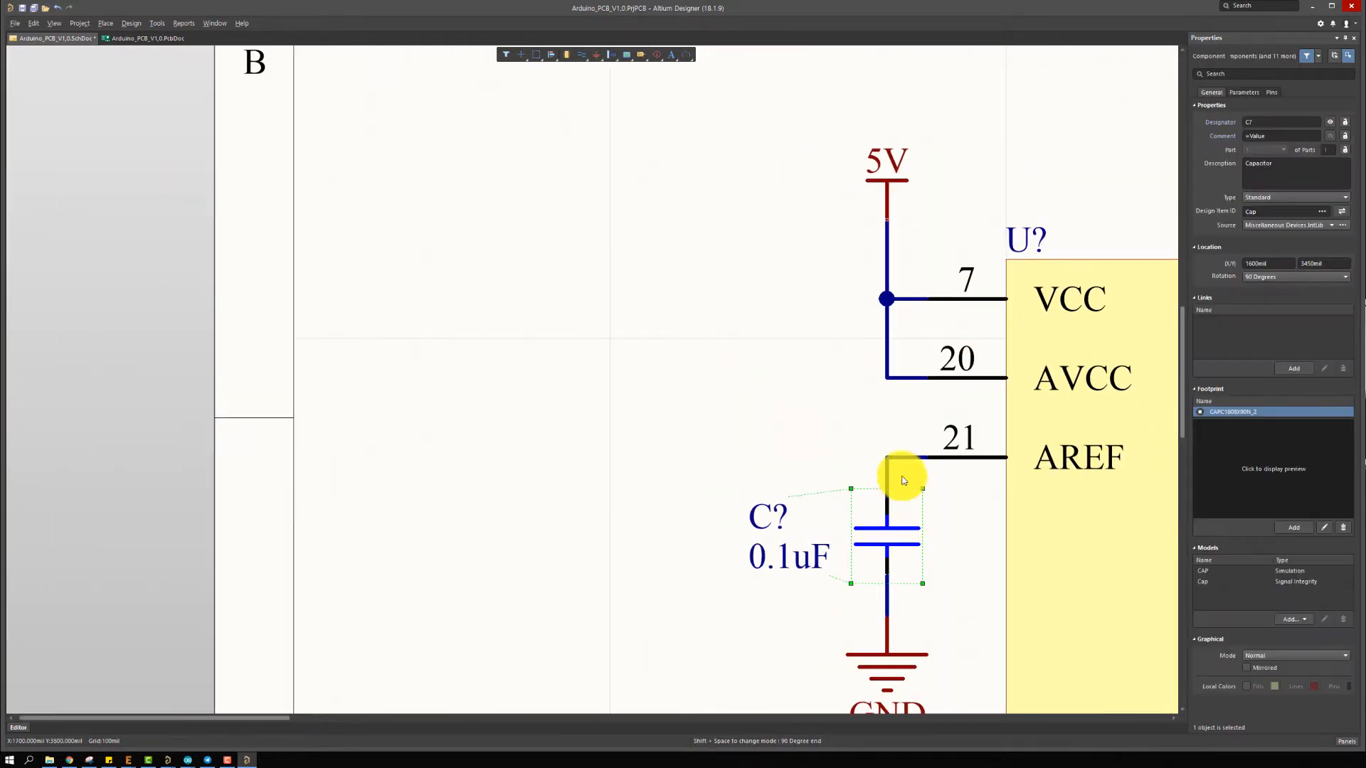
pyautogui.hotkey('ctrl', 'c')
pyautogui.hotkey('ctrl', 'v')
pyautogui.press('space')
pyautogui.click(732, 303)
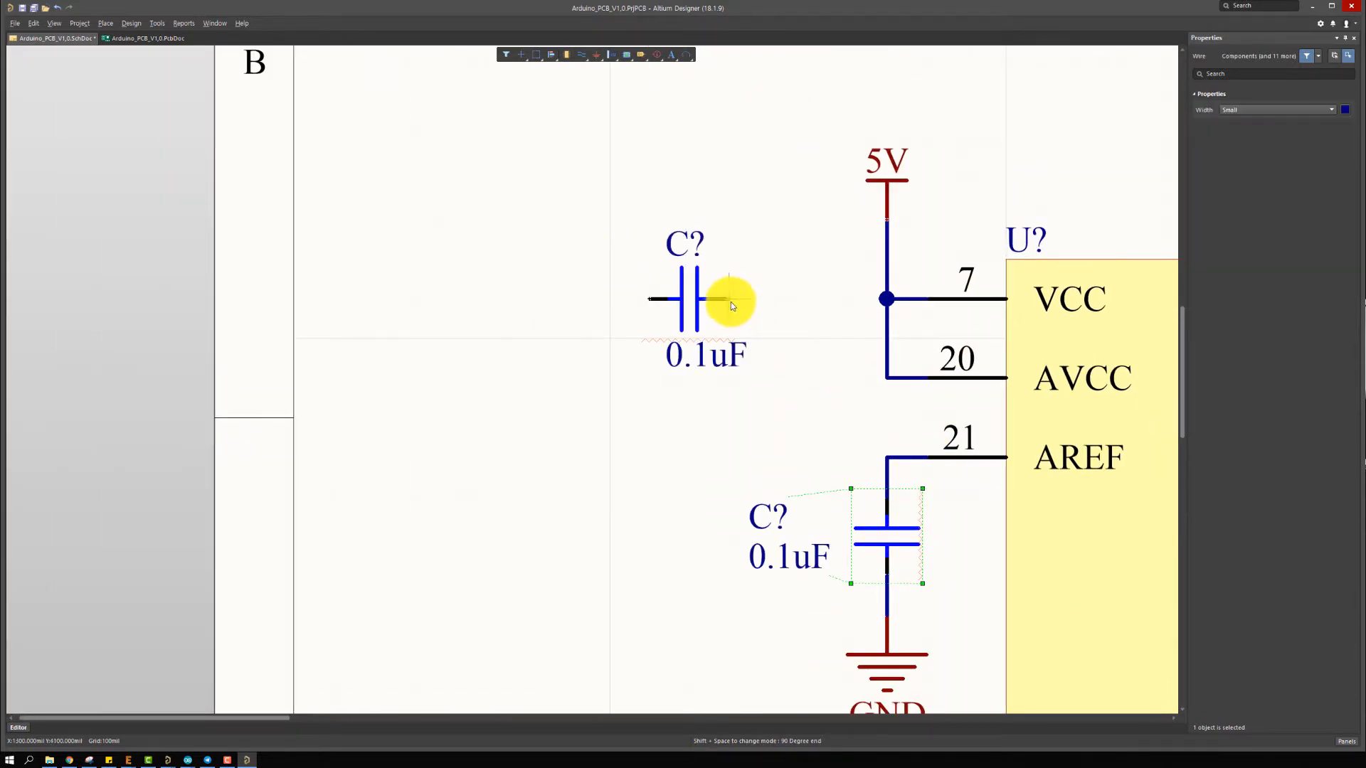
pyautogui.click(877, 306)
pyautogui.rightClick(876, 306)
# Copy the GND power port, rotate it to face left, and wire it to the free terminal of the 5V capacitor
pyautogui.moveTo(888, 503); pyautogui.dragTo(935, 418, button='right')
pyautogui.click(931, 566)
pyautogui.hotkey('ctrl', 'c')
pyautogui.hotkey('ctrl', 'v')
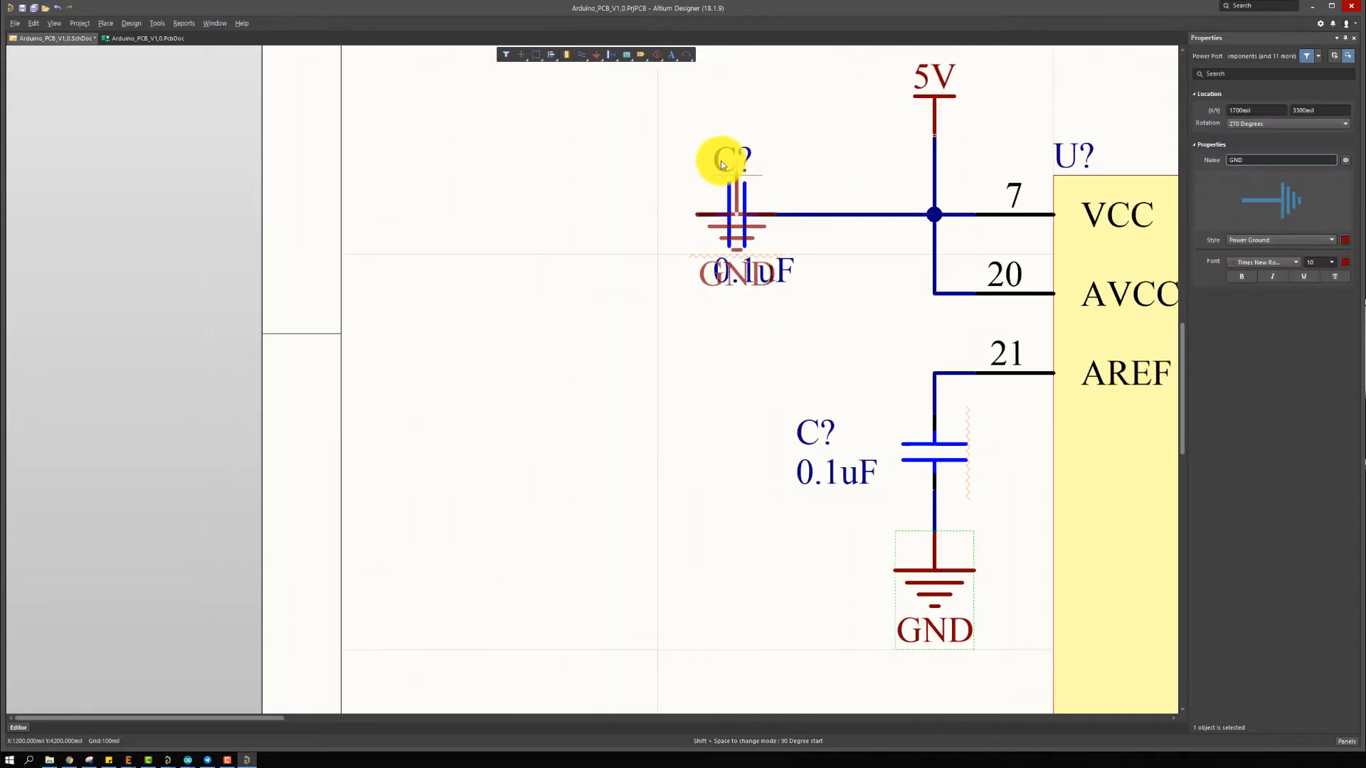
pyautogui.press('space')
pyautogui.press('space')
pyautogui.press('space')
pyautogui.click(588, 217)
pyautogui.hotkey('ctrl', 'w')
pyautogui.click(595, 216)
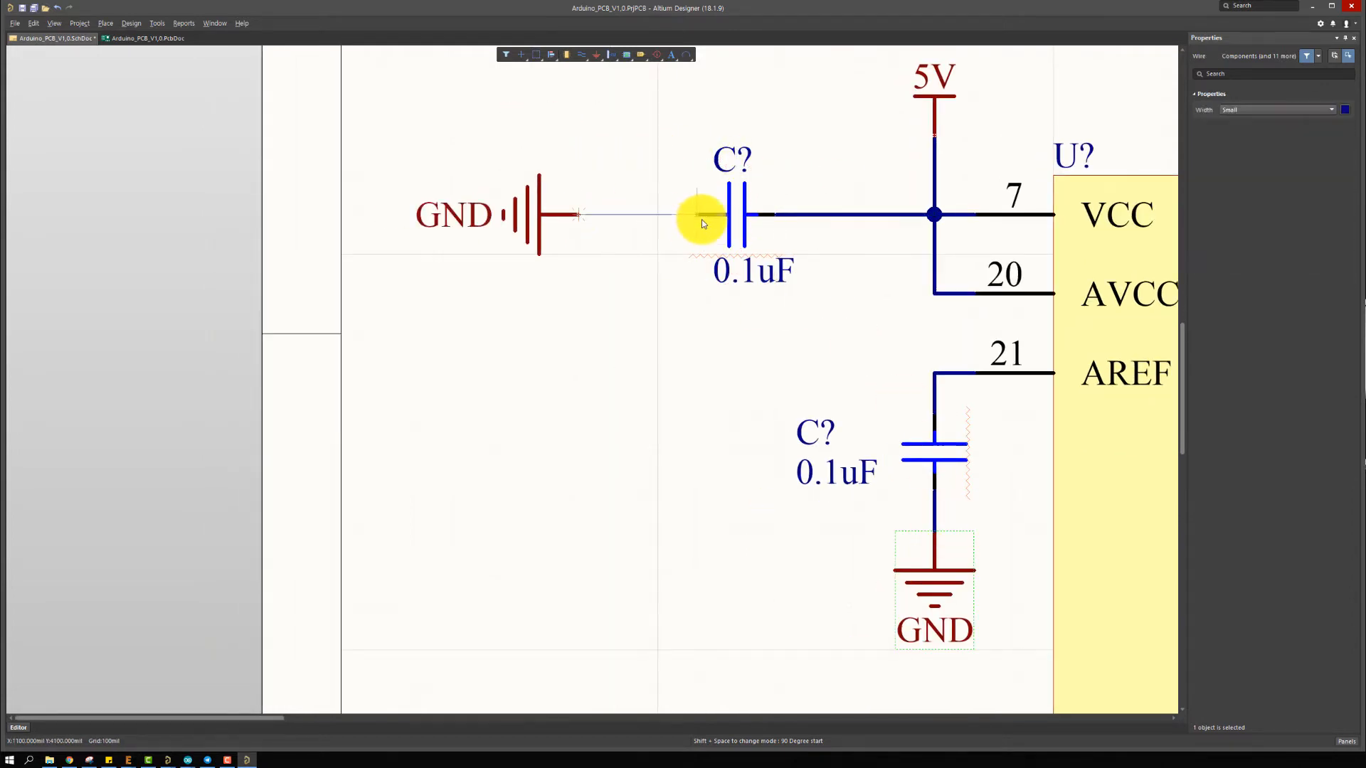
pyautogui.click(701, 219)
pyautogui.rightClick(701, 219)
pyautogui.keyDown('ctrl'); pyautogui.scroll(-6, 854, 297); pyautogui.keyUp('ctrl')
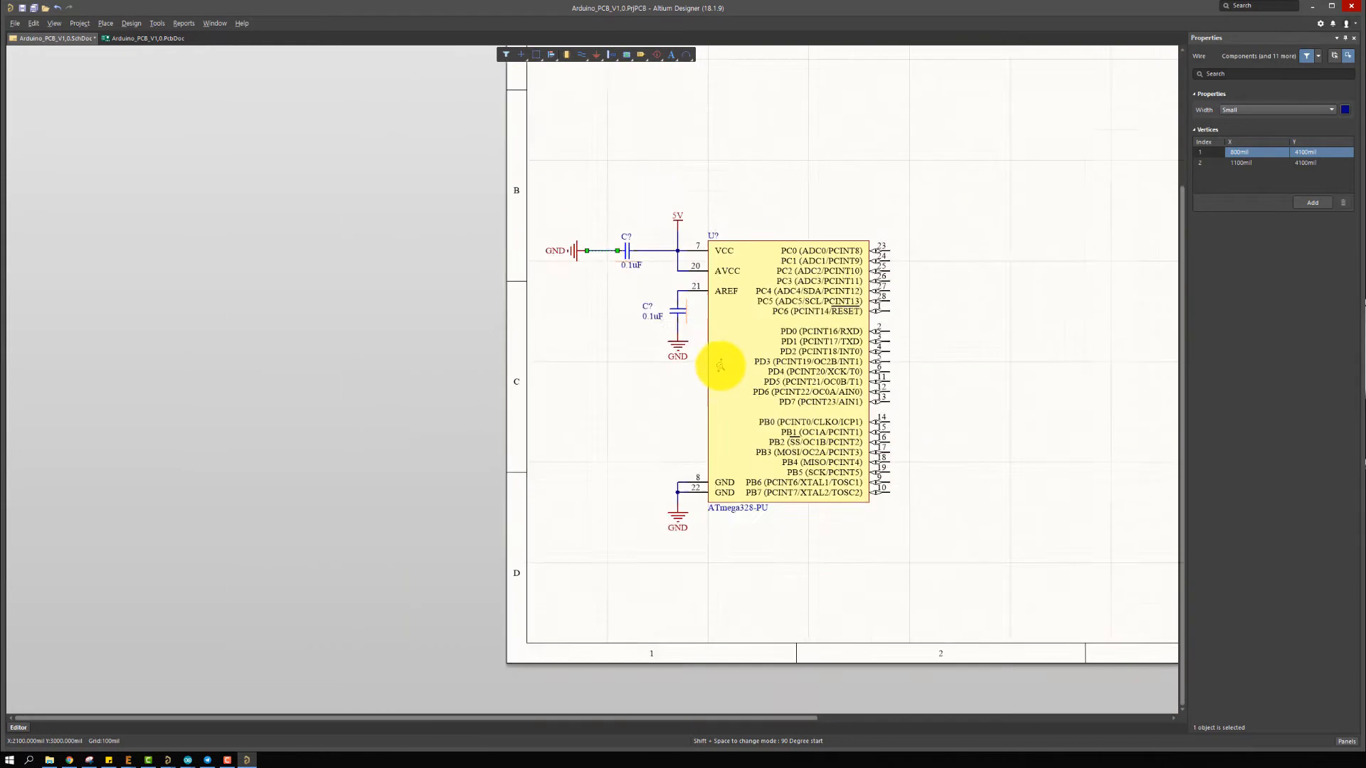
pyautogui.keyDown('ctrl'); pyautogui.scroll(3, 654, 277); pyautogui.keyUp('ctrl')
pyautogui.keyDown('ctrl'); pyautogui.scroll(1, 655, 277); pyautogui.keyUp('ctrl')
pyautogui.click(567, 275)
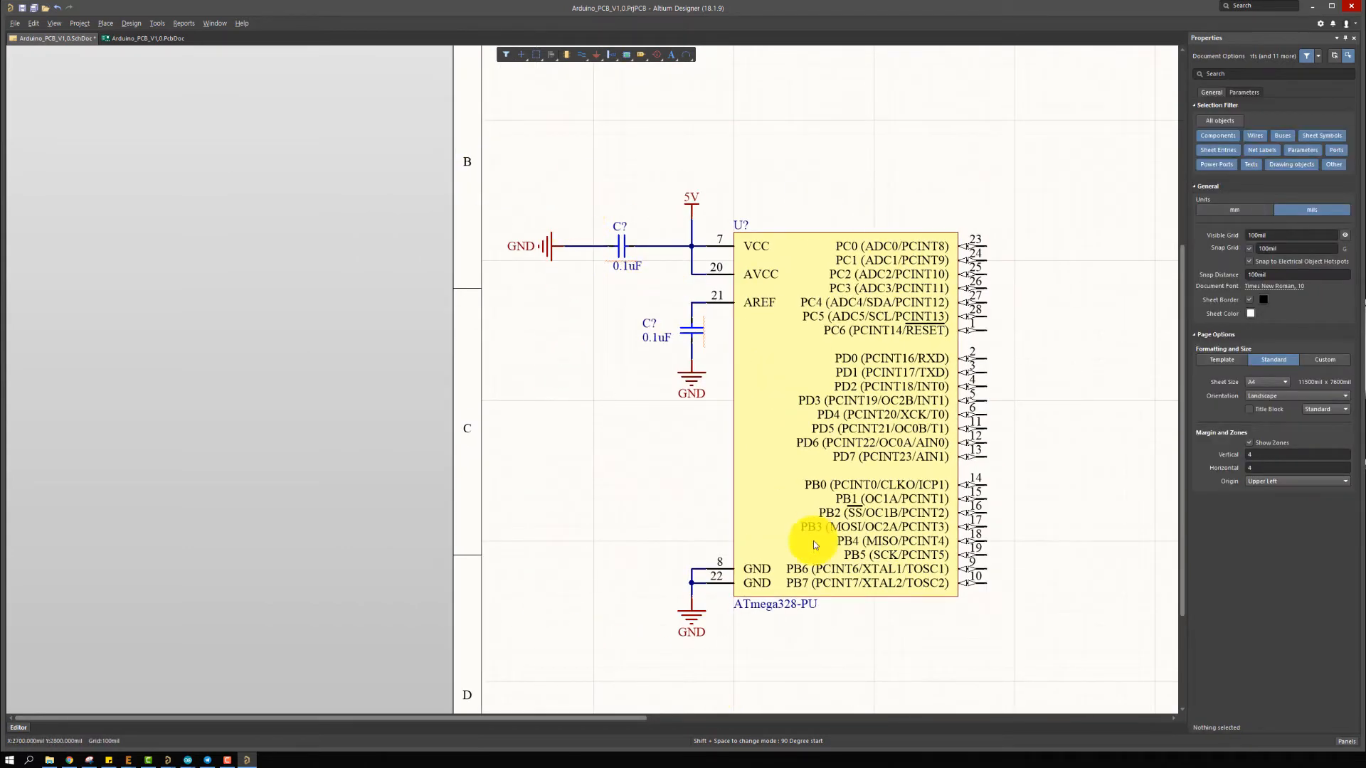
pyautogui.moveTo(981, 483); pyautogui.dragTo(863, 484, button='right')
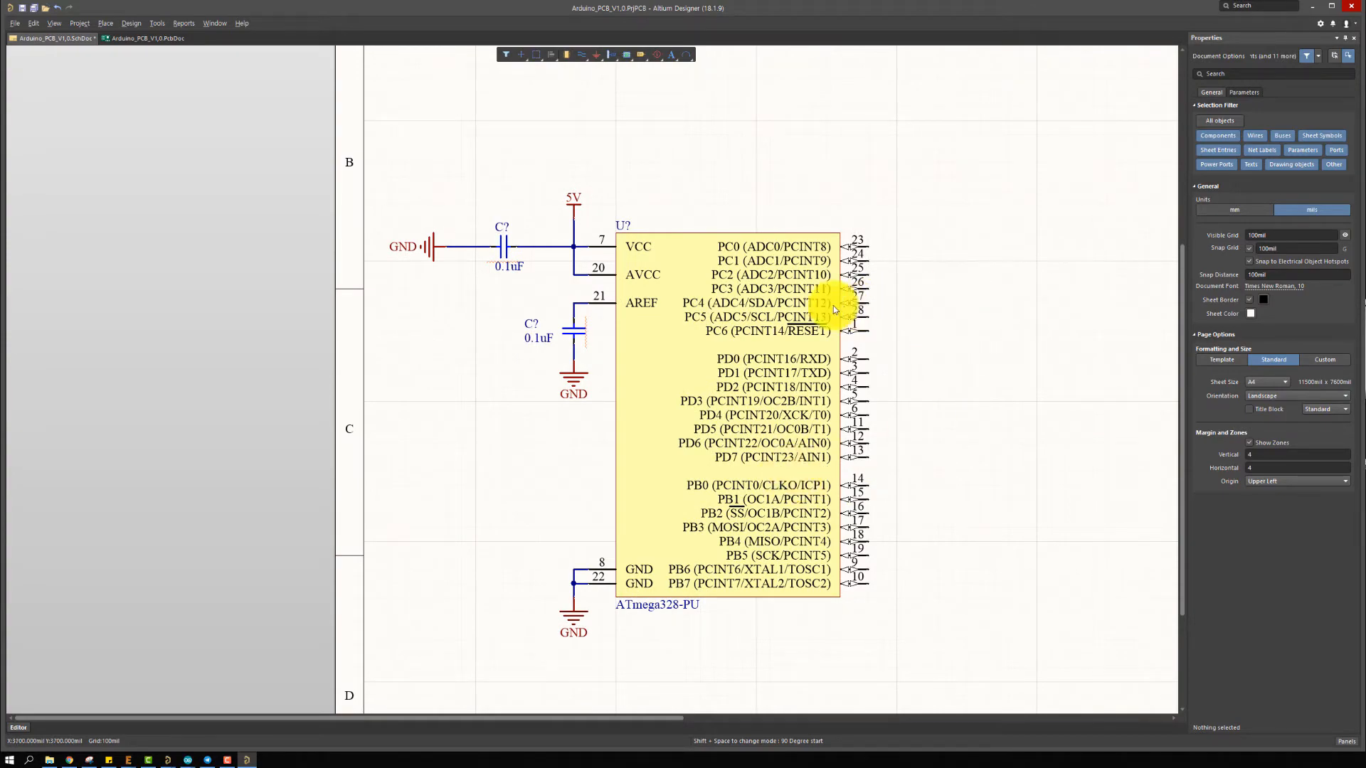
pyautogui.keyDown('ctrl'); pyautogui.scroll(3, 910, 225); pyautogui.keyUp('ctrl')
pyautogui.keyDown('ctrl'); pyautogui.scroll(-4, 913, 227); pyautogui.keyUp('ctrl')
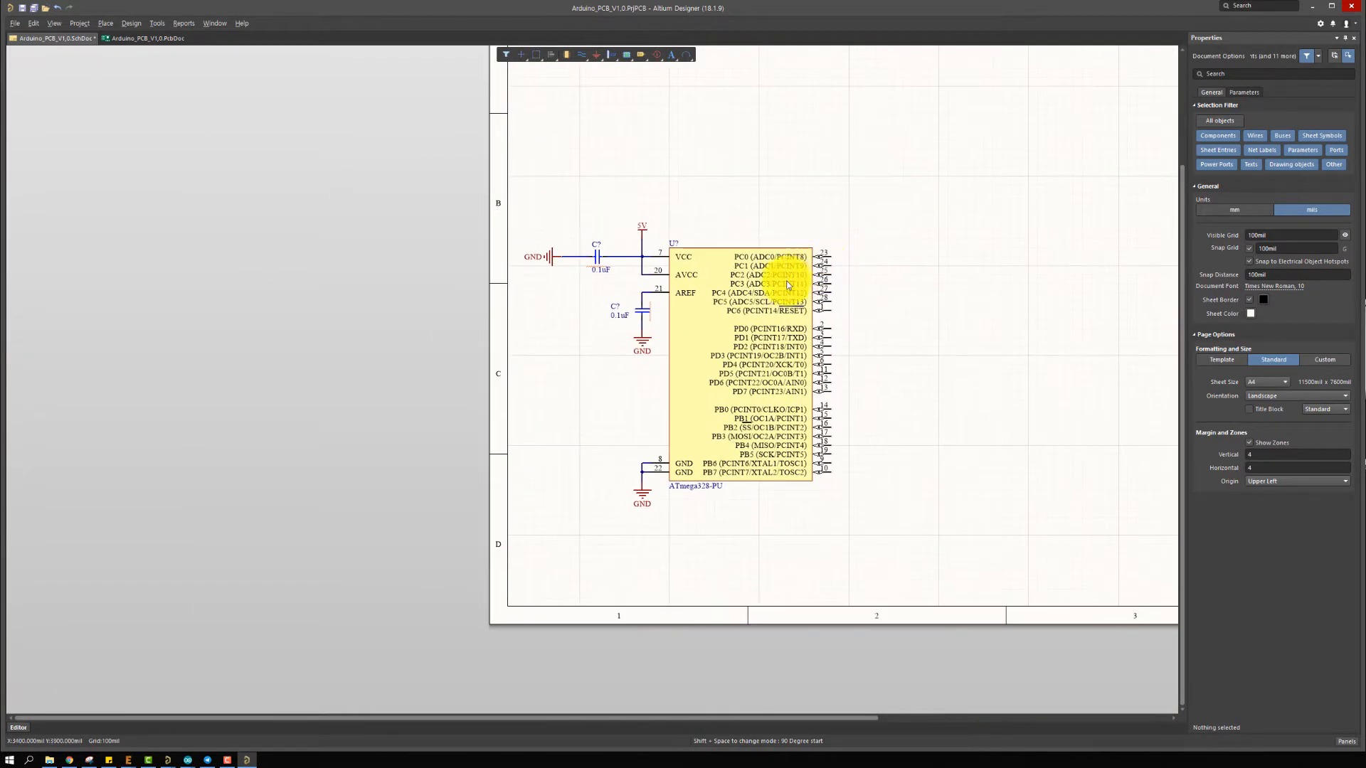
# Place a 16Mhz crystal horizontally, just below and to the right of the ATmega328-PU's PB7 pin 10
pyautogui.keyDown('ctrl'); pyautogui.scroll(1, 838, 388); pyautogui.keyUp('ctrl')
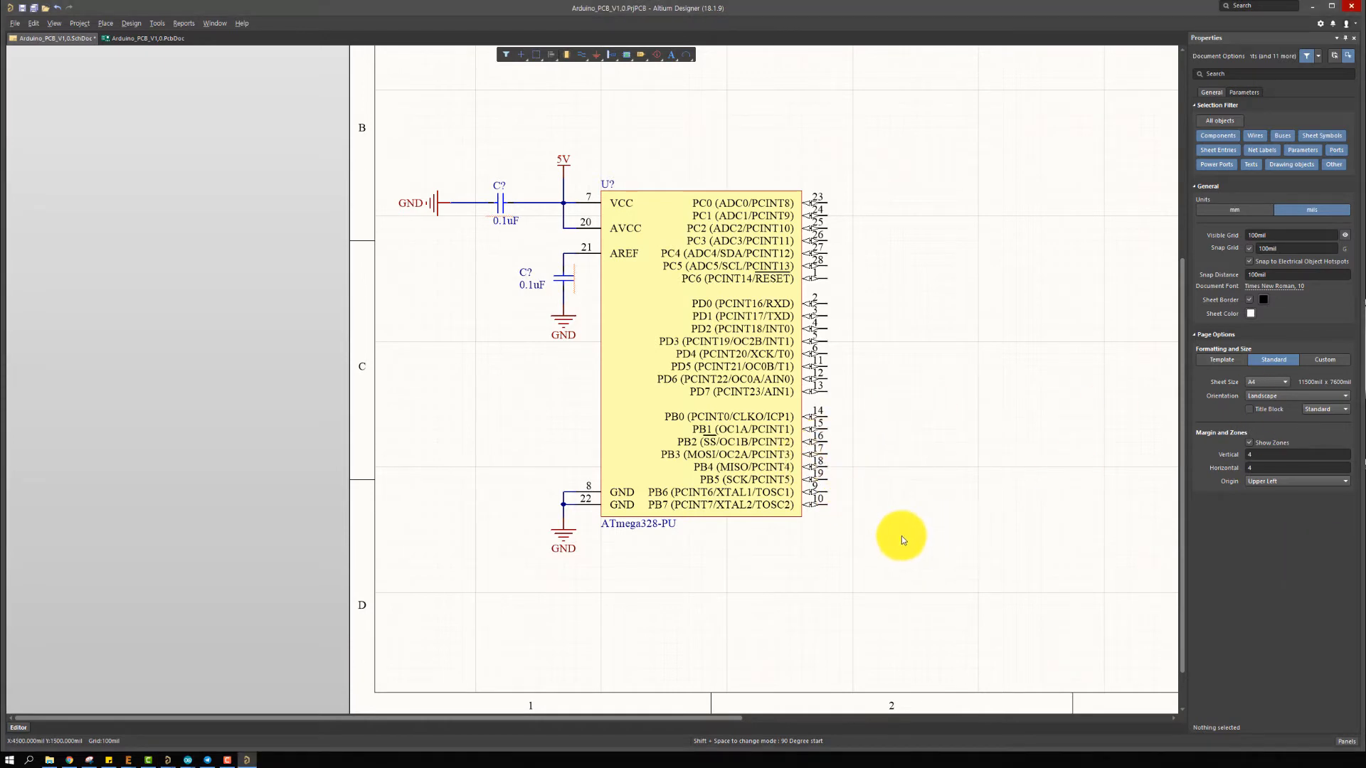
pyautogui.keyDown('ctrl'); pyautogui.scroll(2, 826, 528); pyautogui.keyUp('ctrl')
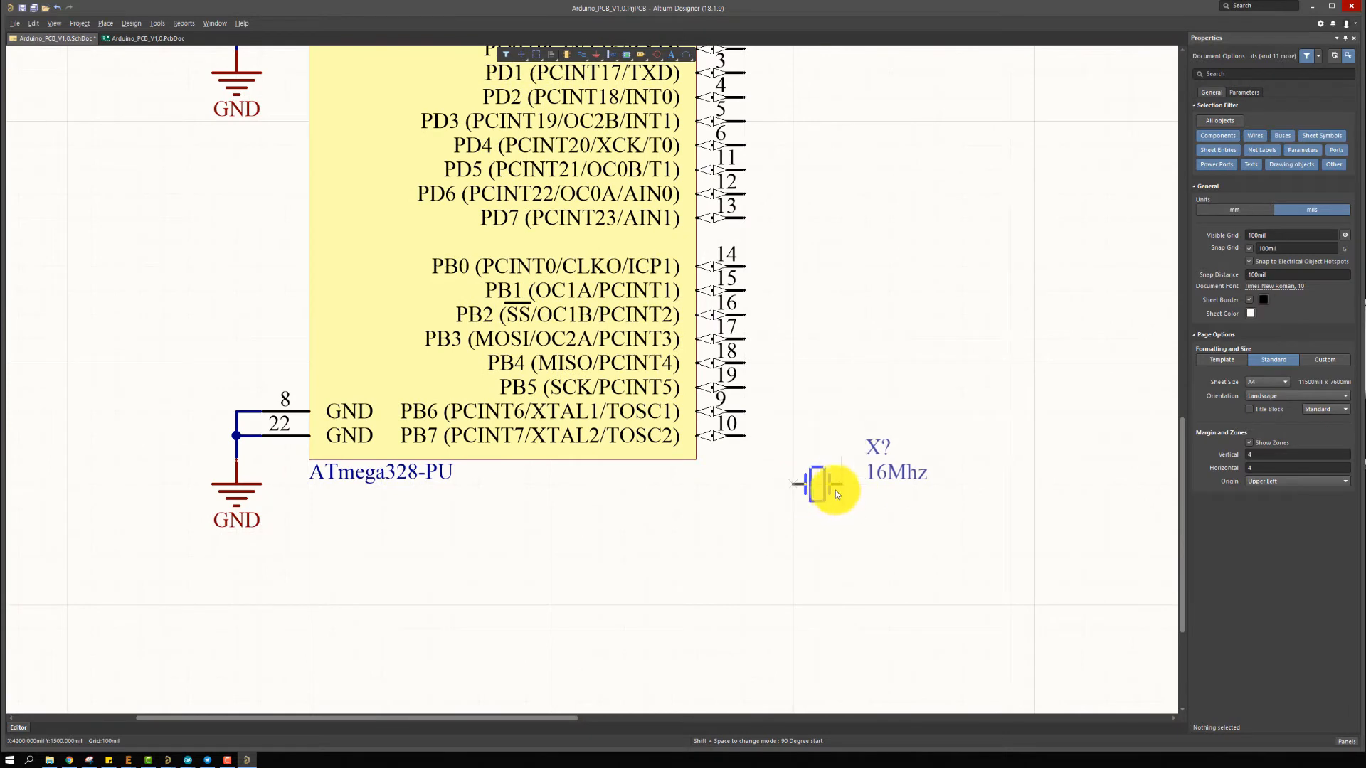
pyautogui.keyDown('ctrl'); pyautogui.scroll(2, 754, 434); pyautogui.keyUp('ctrl')
# Wire the ATmega328-PU's PB7 pin 10 to the crystal's left terminal and PB6 pin 9 to its right terminal
pyautogui.hotkey('ctrl', 'w')
pyautogui.click(738, 436)
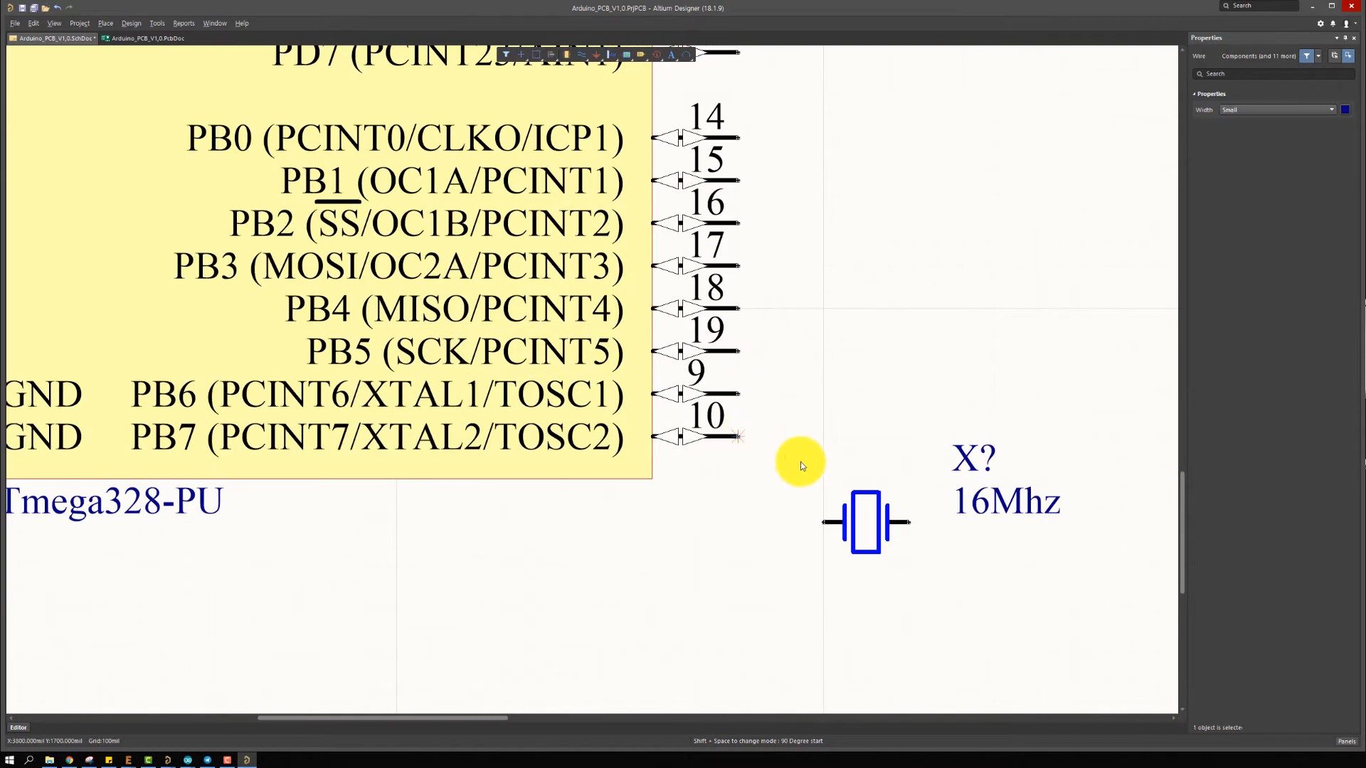
pyautogui.click(913, 507)
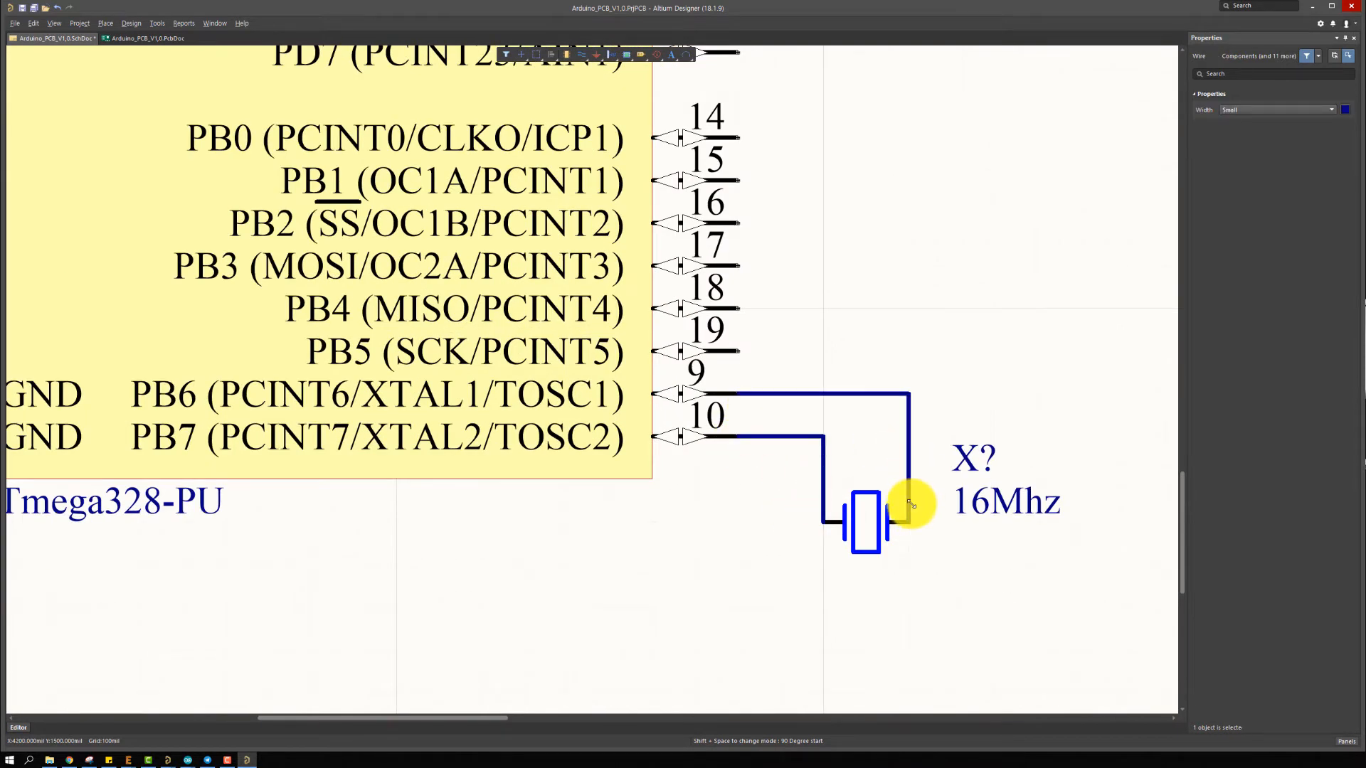
# Copy the 0.1uF AREF capacitor and place the copy vertically below the crystal's left terminal
pyautogui.keyDown('ctrl'); pyautogui.scroll(-5, 924, 491); pyautogui.keyUp('ctrl')
pyautogui.keyDown('ctrl'); pyautogui.scroll(3, 607, 284); pyautogui.keyUp('ctrl')
pyautogui.click(595, 278)
pyautogui.hotkey('ctrl', 'c')
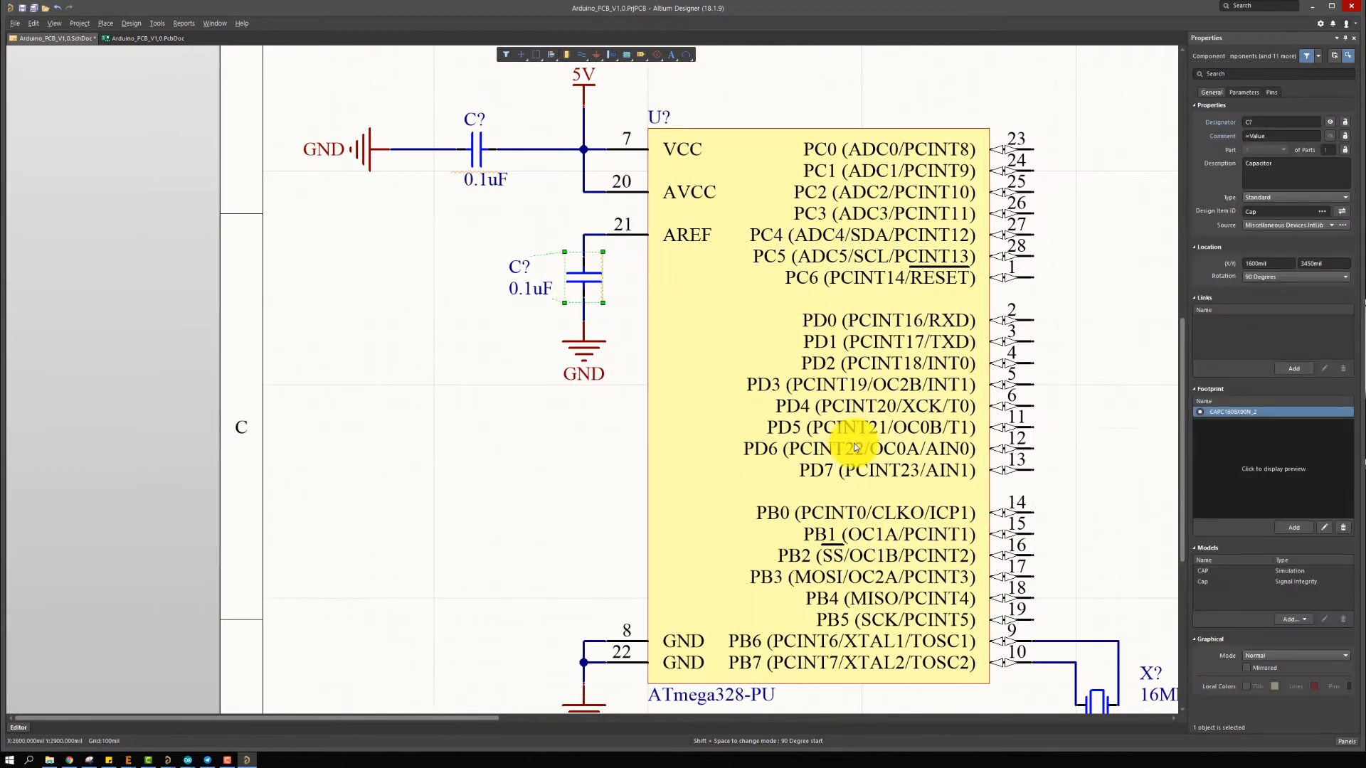
pyautogui.moveTo(875, 541); pyautogui.dragTo(785, 183, button='right')
pyautogui.keyDown('ctrl'); pyautogui.scroll(2, 1001, 390); pyautogui.keyUp('ctrl')
pyautogui.moveTo(999, 388); pyautogui.dragTo(949, 381, button='right')
pyautogui.hotkey('ctrl', 'v')
pyautogui.keyDown('ctrl'); pyautogui.scroll(2, 955, 429); pyautogui.keyUp('ctrl')
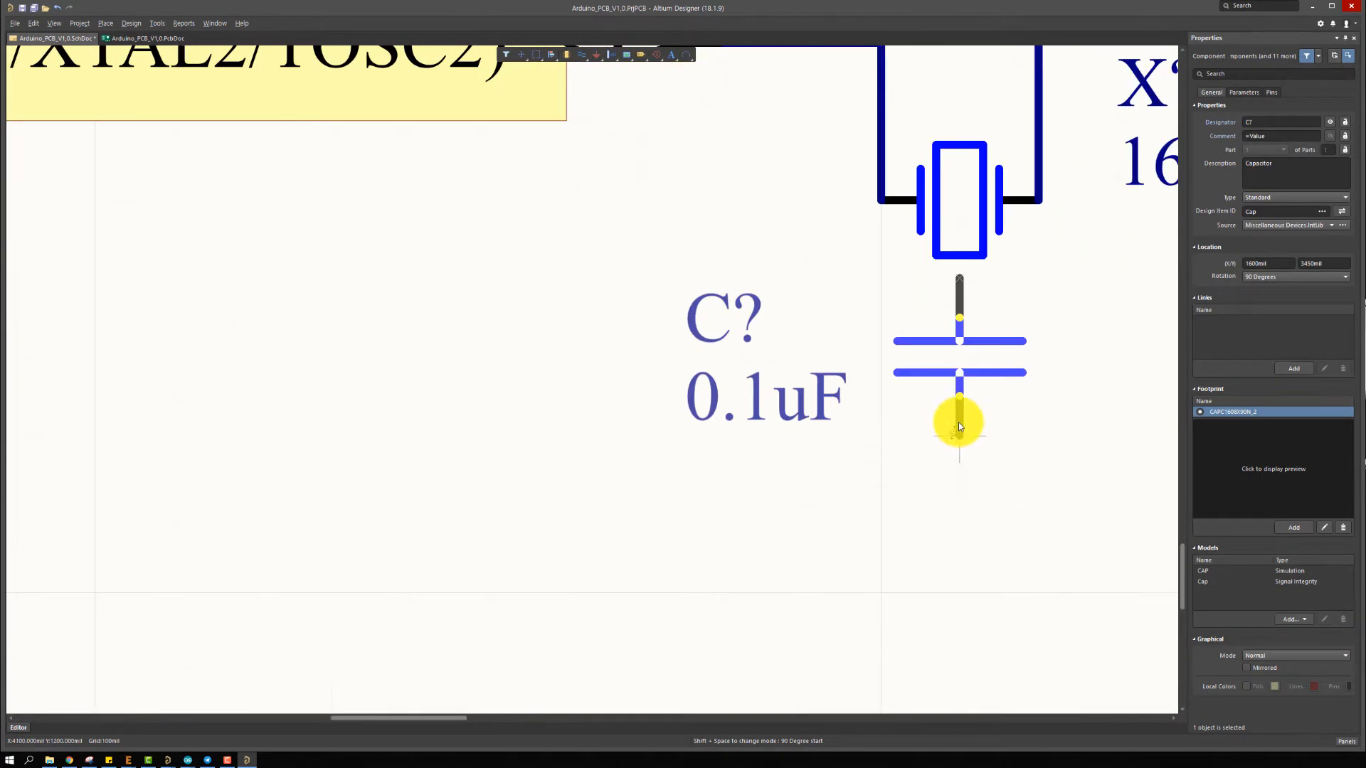
pyautogui.click(879, 486)
# Place a second copy of the capacitor, rotated 180 degrees, below the crystal's right terminal, level with the first copy
pyautogui.moveTo(1040, 439); pyautogui.dragTo(905, 482, button='right')
pyautogui.hotkey('ctrl', 'v')
pyautogui.press('space')
pyautogui.press('space')
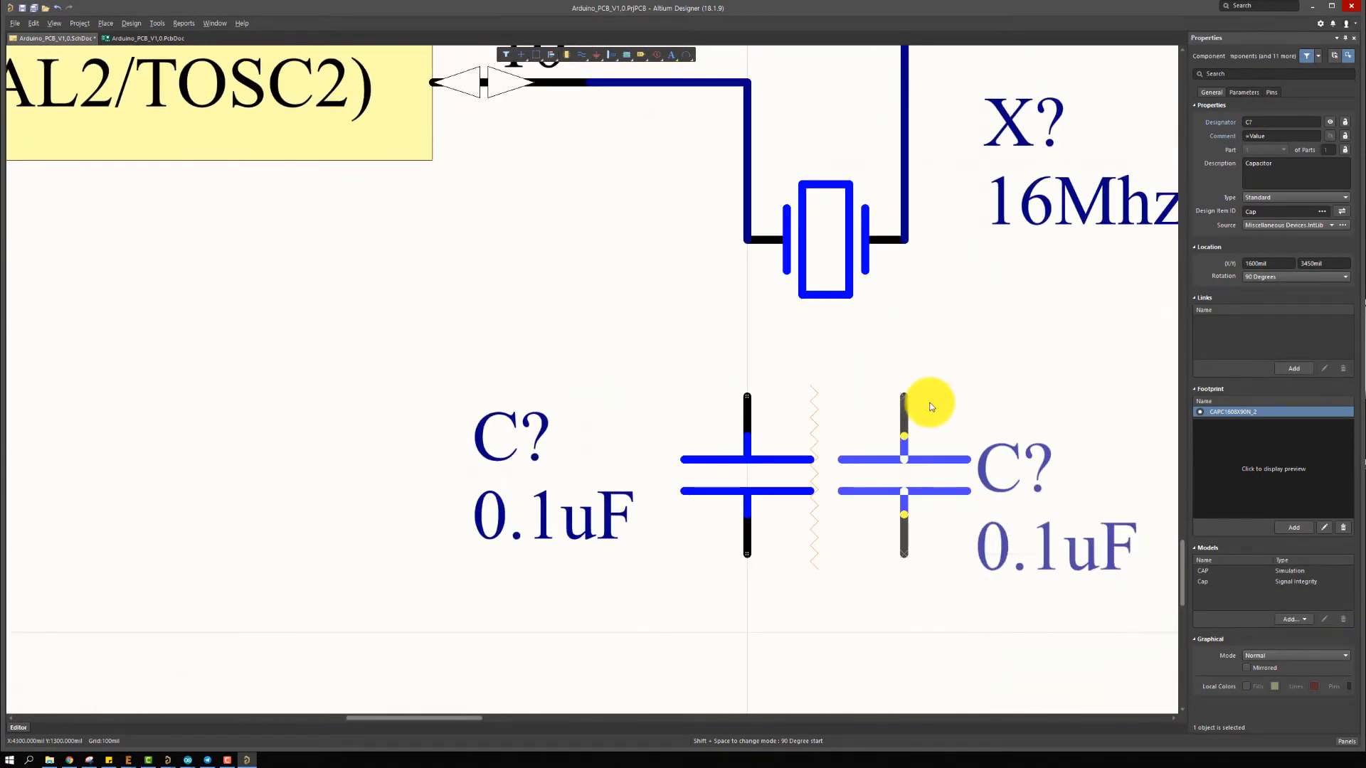
pyautogui.click(925, 398)
# Wire the upper terminal of each new capacitor straight up to the crystal terminal above it
pyautogui.hotkey('ctrl', 'w')
pyautogui.click(904, 396)
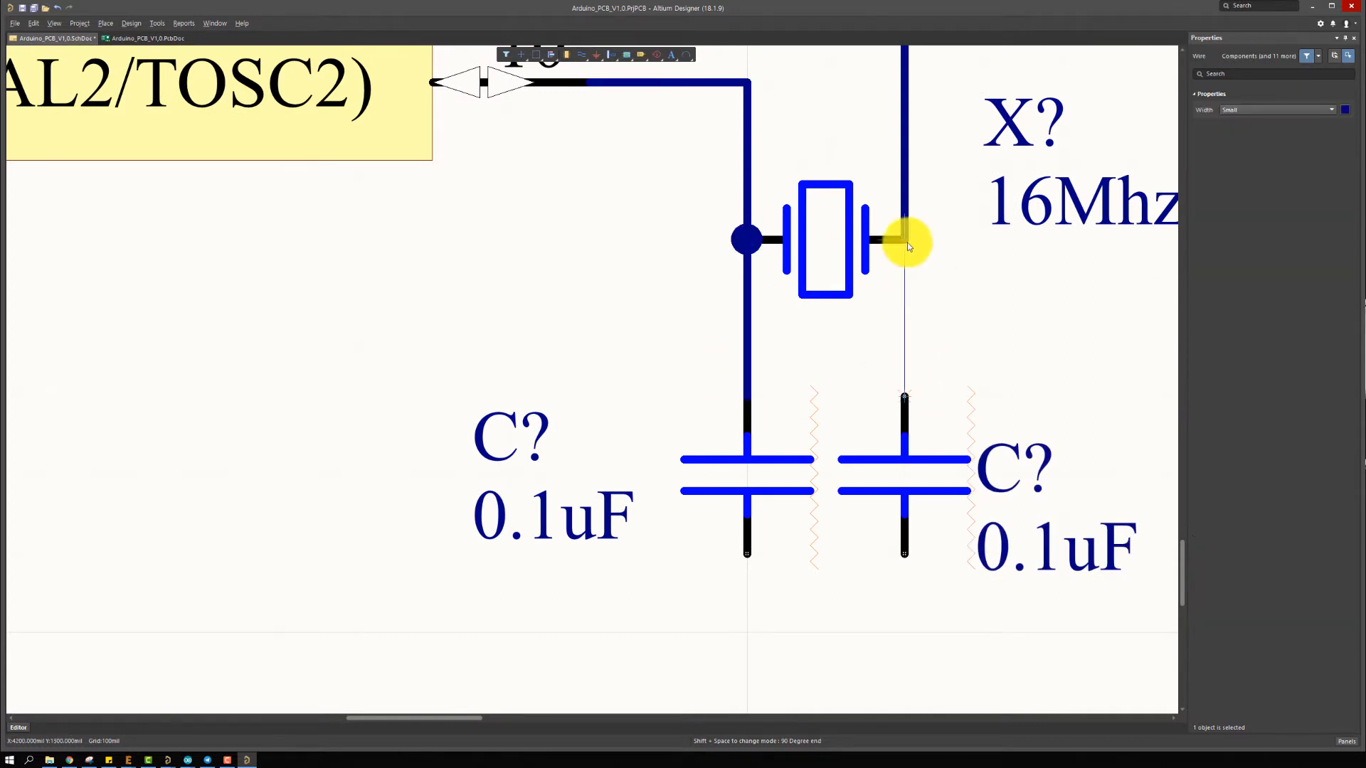
pyautogui.rightClick(911, 358)
# Place a GND power port centred below the two crystal capacitors and wire both lower terminals to it
pyautogui.moveTo(833, 429); pyautogui.dragTo(841, 254, button='right')
pyautogui.click(597, 55)
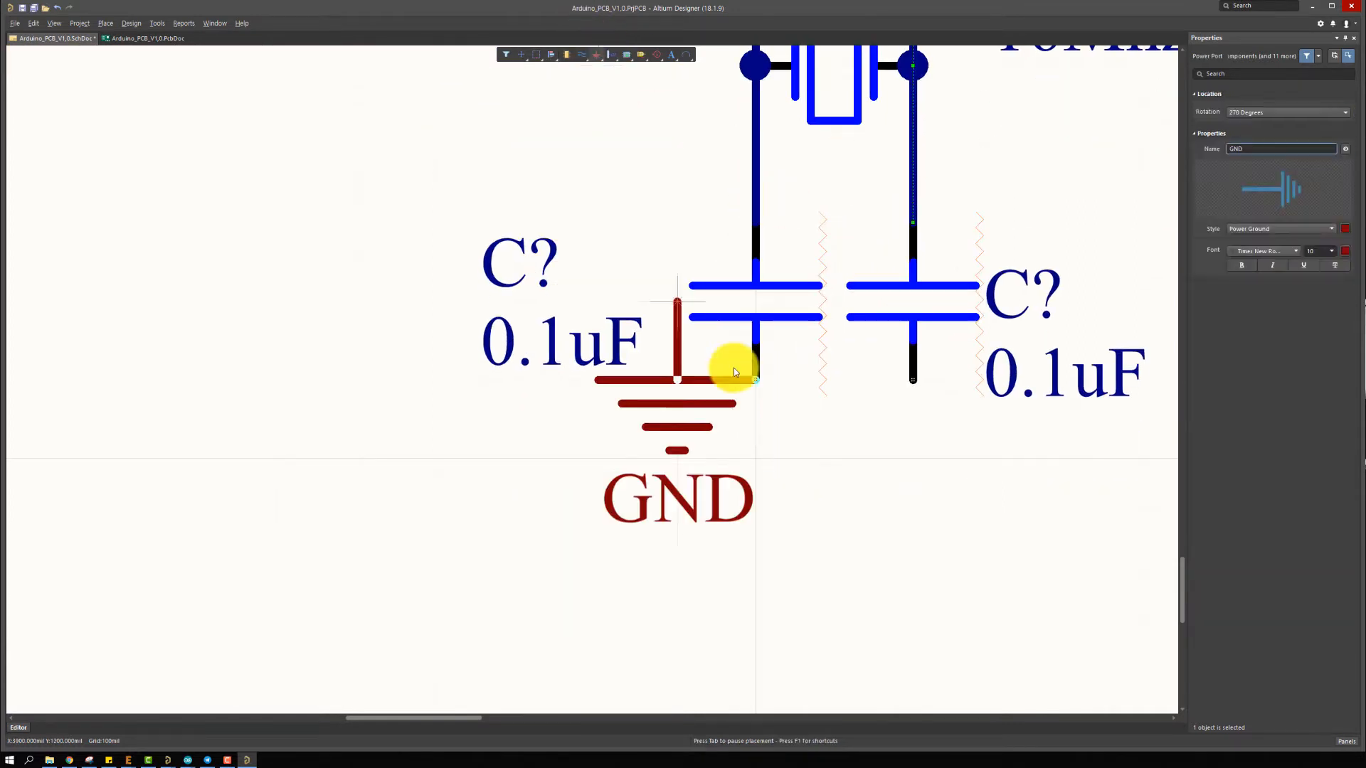
pyautogui.click(852, 495)
pyautogui.click(795, 415)
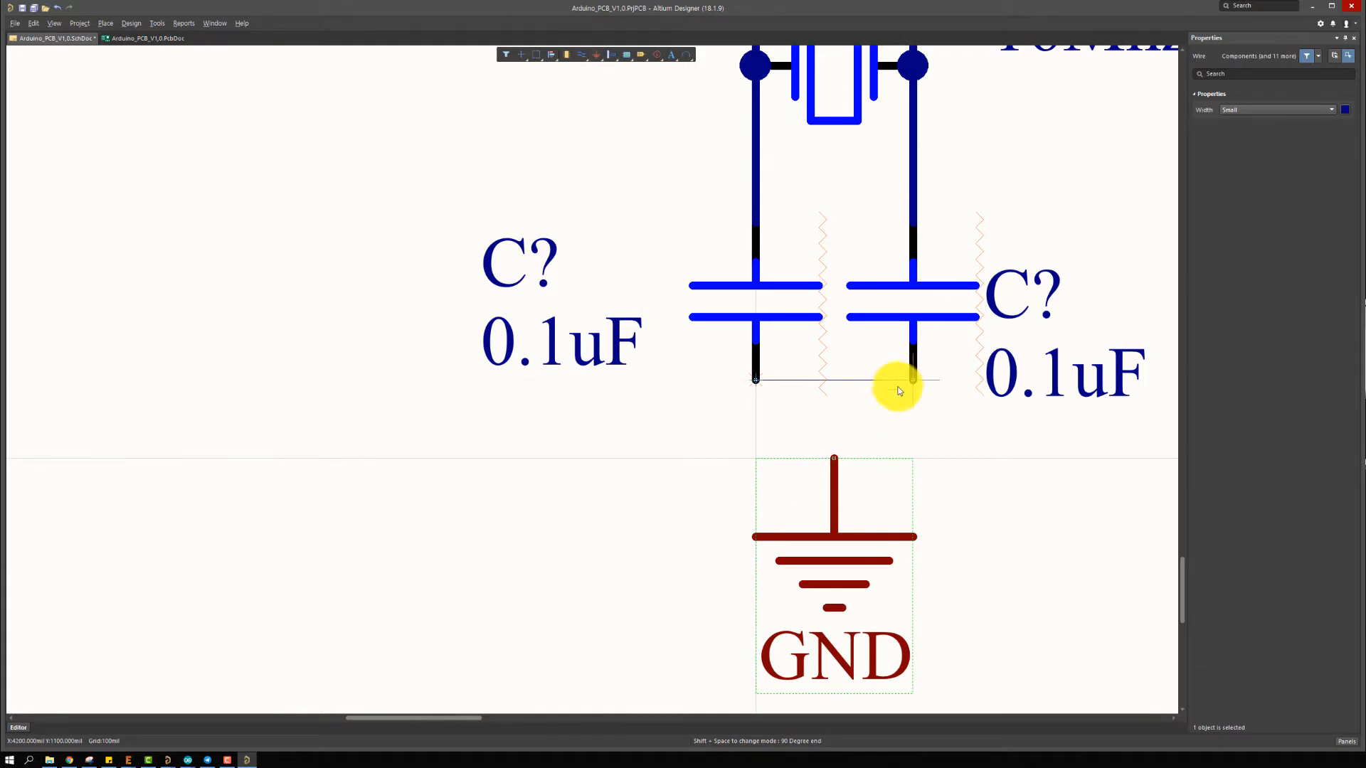
pyautogui.click(882, 426)
pyautogui.click(841, 376)
pyautogui.keyDown('ctrl'); pyautogui.scroll(-3, 859, 439); pyautogui.keyUp('ctrl')
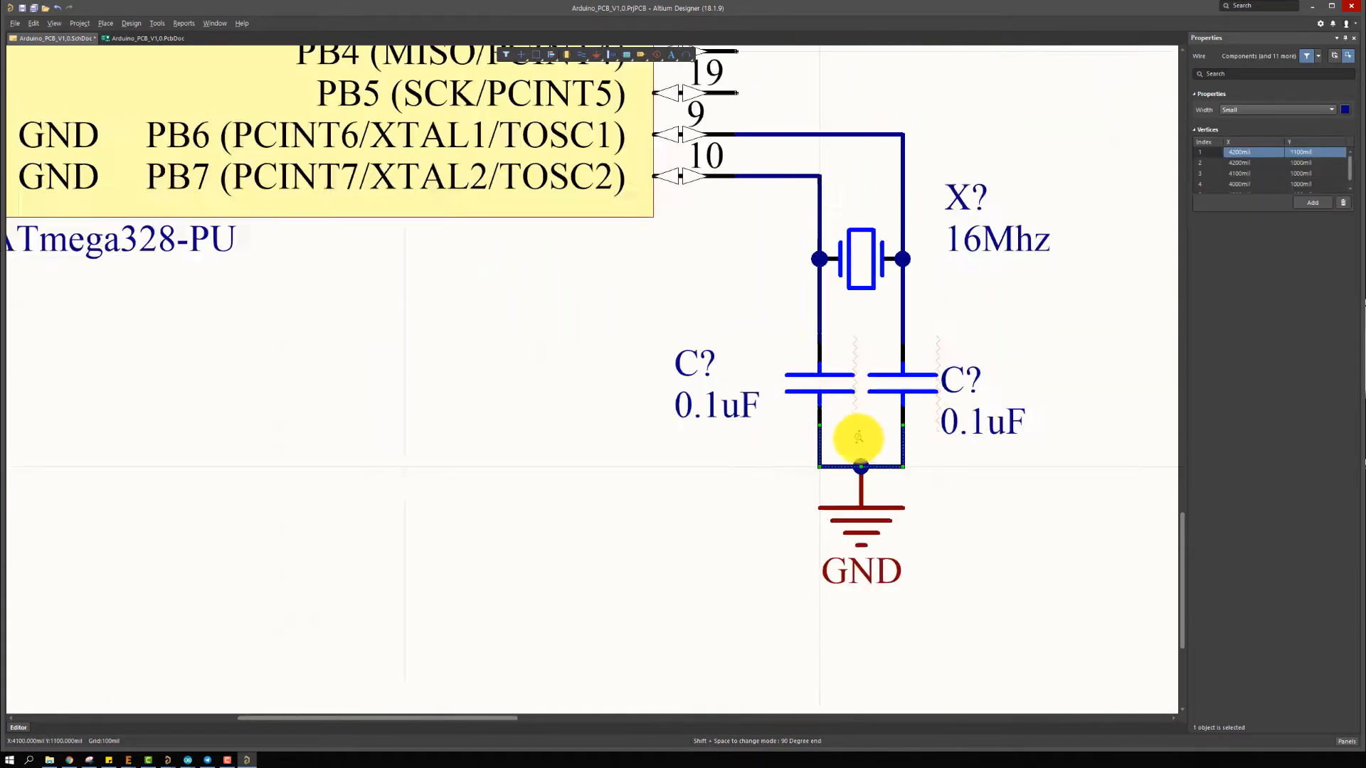
pyautogui.click(966, 485)
# Set the value of both crystal capacitors to 20pF in a single edit
pyautogui.keyDown('ctrl'); pyautogui.scroll(2, 768, 399); pyautogui.keyUp('ctrl')
pyautogui.click(766, 416)
pyautogui.keyDown('shift'); pyautogui.click(1060, 450); pyautogui.keyUp('shift')
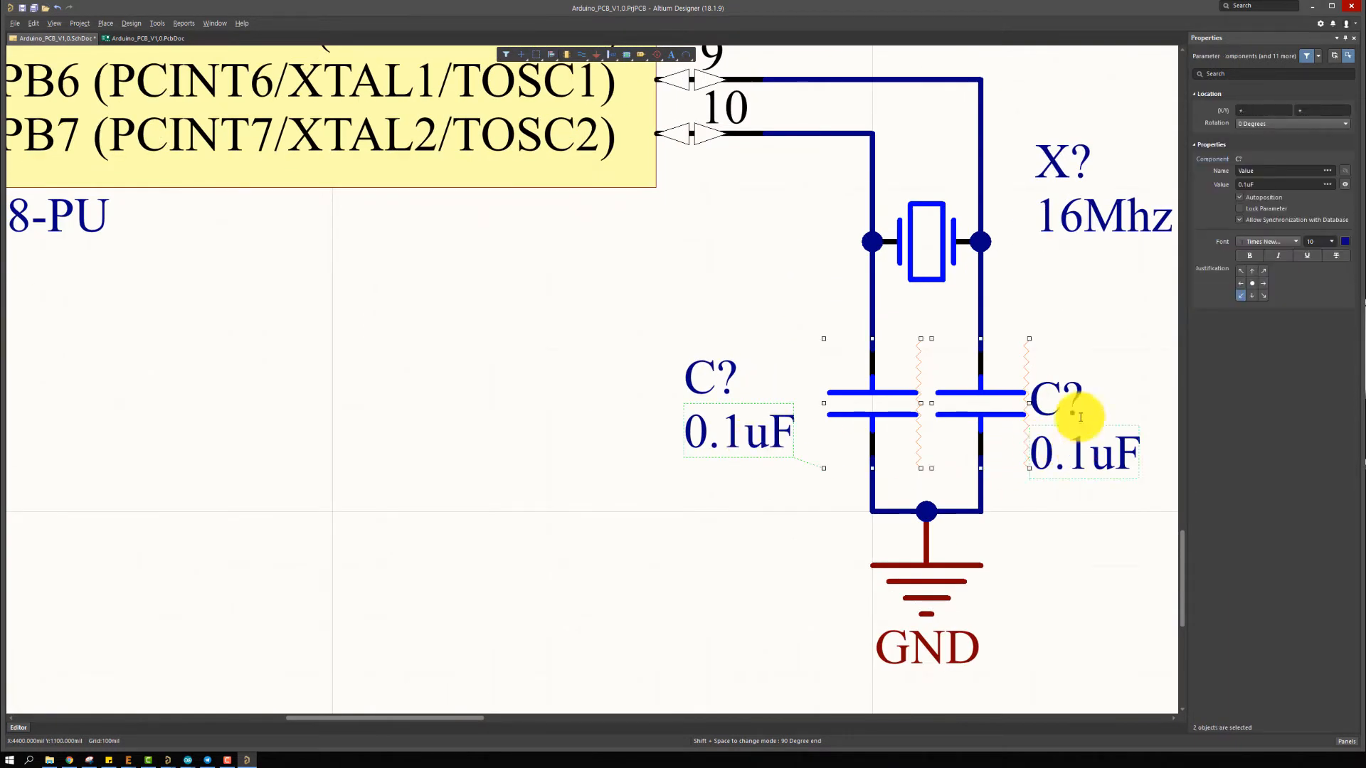
pyautogui.click(1266, 185)
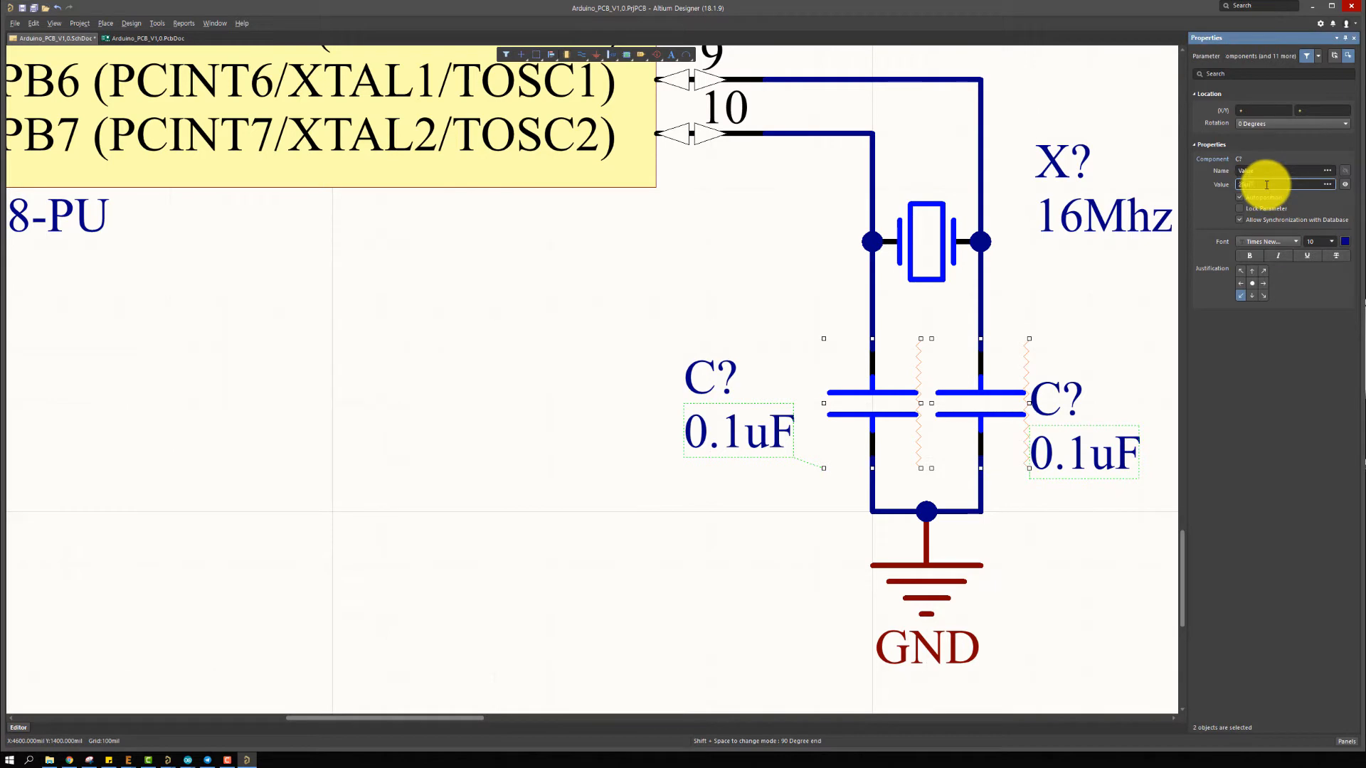
pyautogui.press('Return')
pyautogui.keyDown('ctrl'); pyautogui.scroll(-1, 862, 314); pyautogui.keyUp('ctrl')
pyautogui.keyDown('ctrl'); pyautogui.scroll(-2, 1016, 238); pyautogui.keyUp('ctrl')
pyautogui.keyDown('ctrl'); pyautogui.scroll(2, 822, 247); pyautogui.keyUp('ctrl')
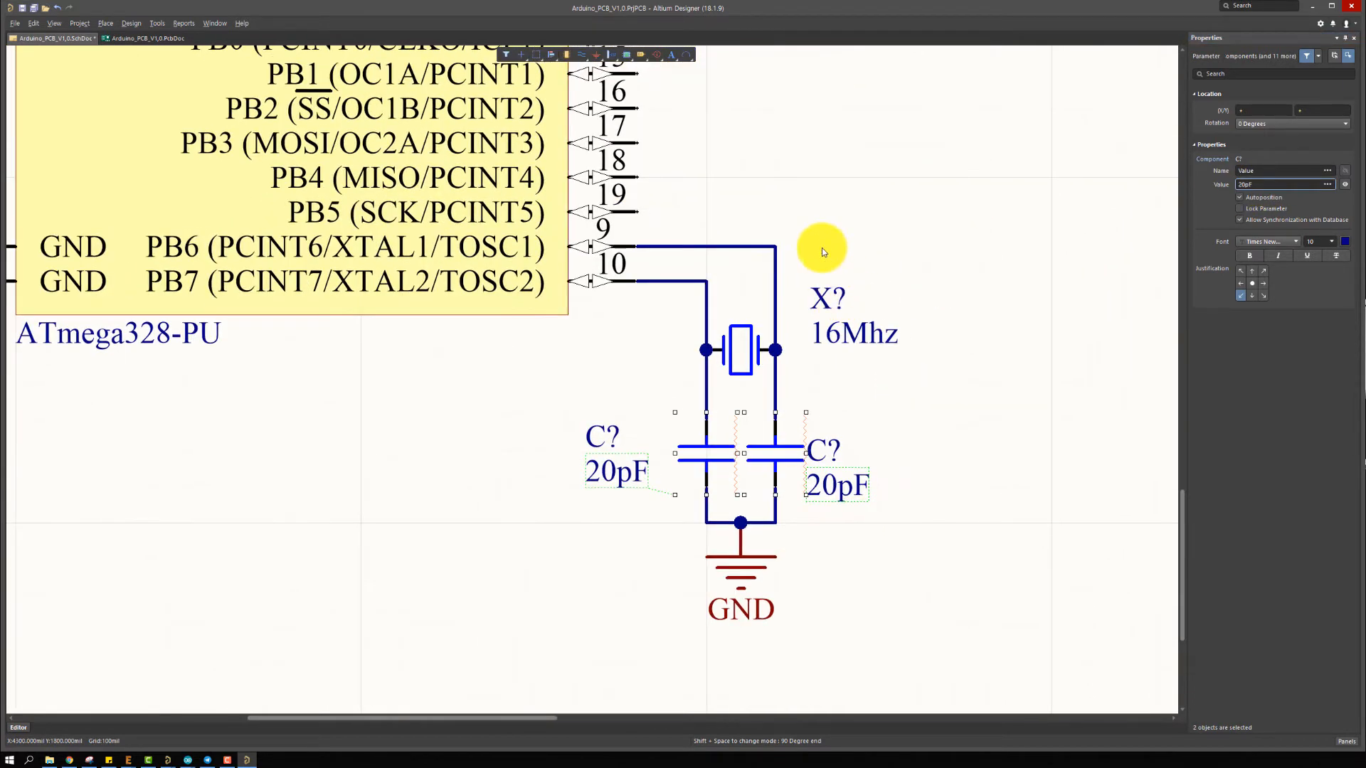
pyautogui.moveTo(826, 265); pyautogui.dragTo(854, 305, button='right')
pyautogui.click(932, 251)
# Place the text note "1. Particle Sensor" in the empty area to the right of the ATmega328-PU
pyautogui.moveTo(916, 264); pyautogui.dragTo(929, 314, button='right')
pyautogui.moveTo(810, 265); pyautogui.dragTo(842, 261, button='right')
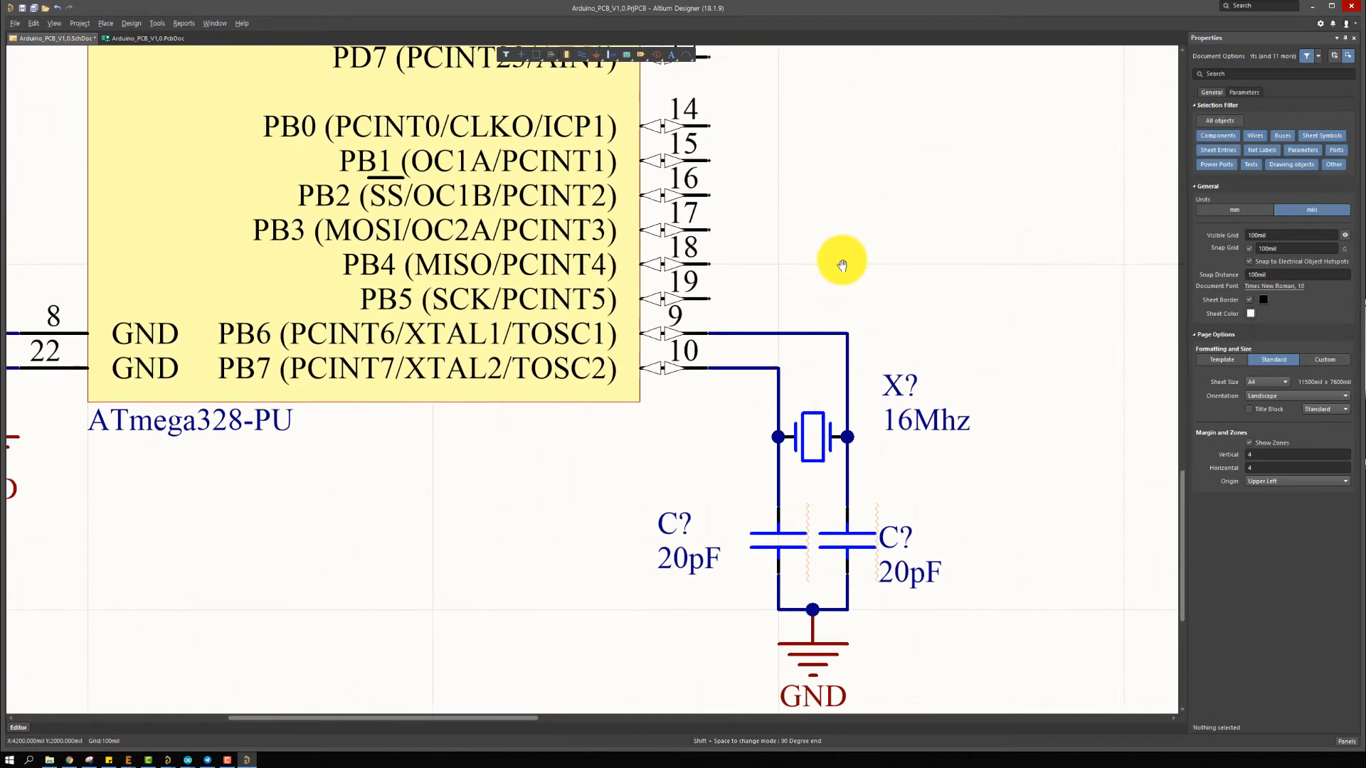
pyautogui.keyDown('ctrl'); pyautogui.scroll(-2, 841, 265); pyautogui.keyUp('ctrl')
pyautogui.keyDown('ctrl'); pyautogui.scroll(1, 771, 365); pyautogui.keyUp('ctrl')
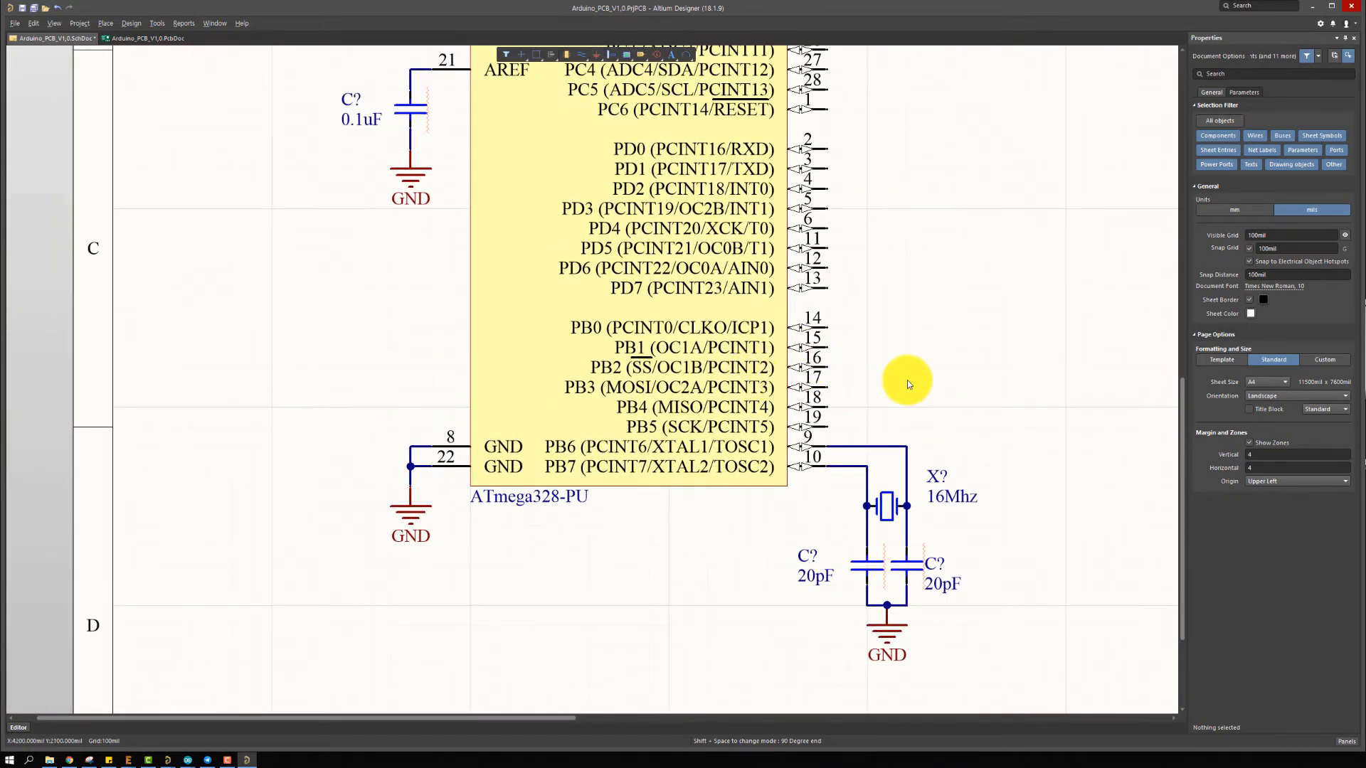
pyautogui.moveTo(796, 386); pyautogui.dragTo(767, 398, button='right')
pyautogui.moveTo(945, 314); pyautogui.dragTo(835, 375, button='right')
pyautogui.moveTo(1067, 314); pyautogui.dragTo(958, 327, button='right')
pyautogui.press('p')
pyautogui.press('t')
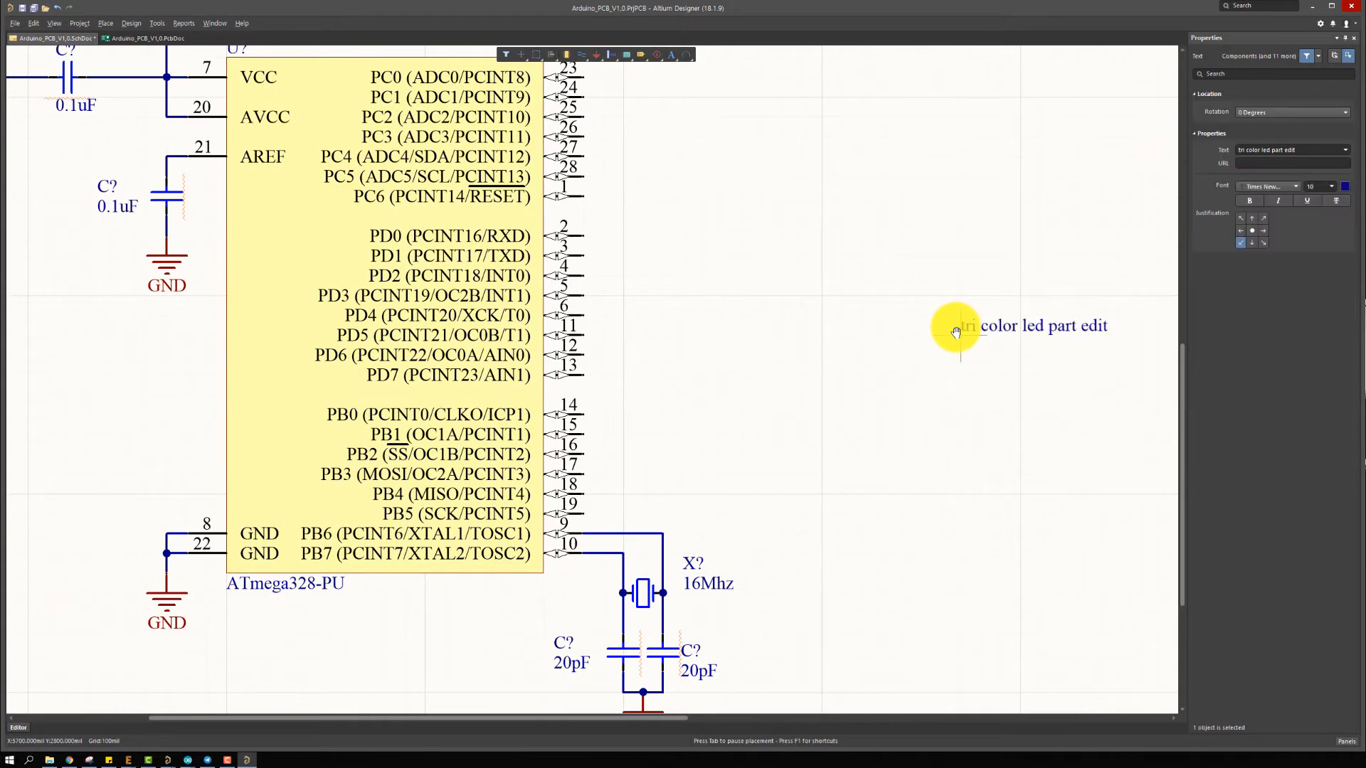
pyautogui.press('Tab')
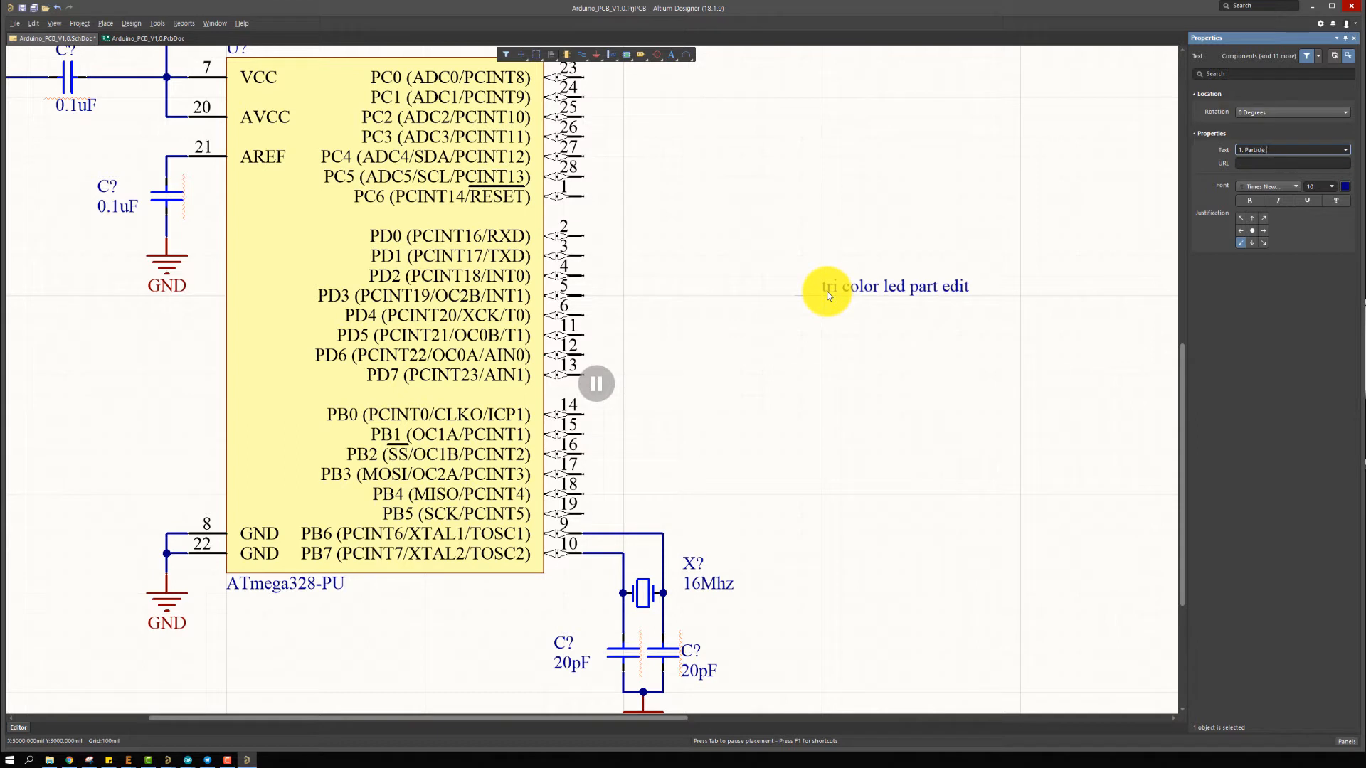
pyautogui.write('1. Particle Sensor')
pyautogui.press('Return')
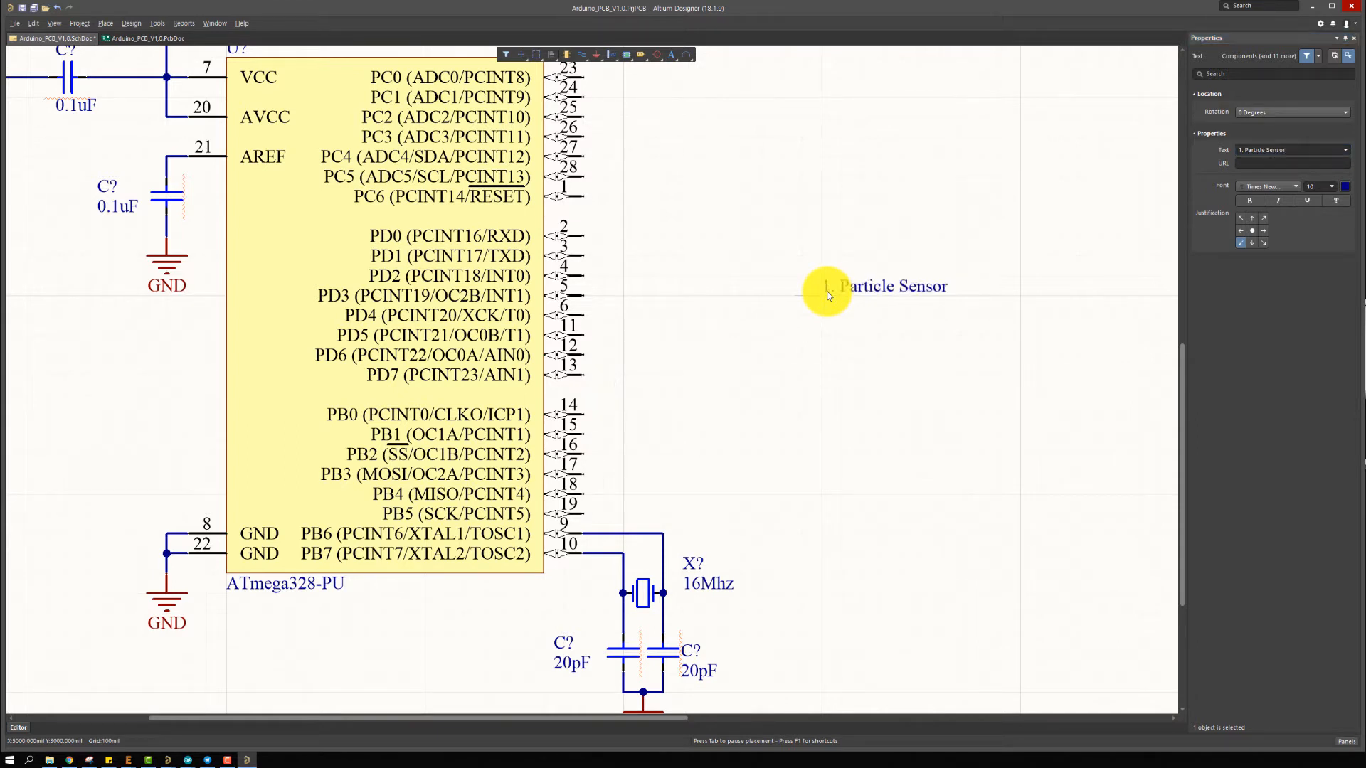
pyautogui.click(825, 296)
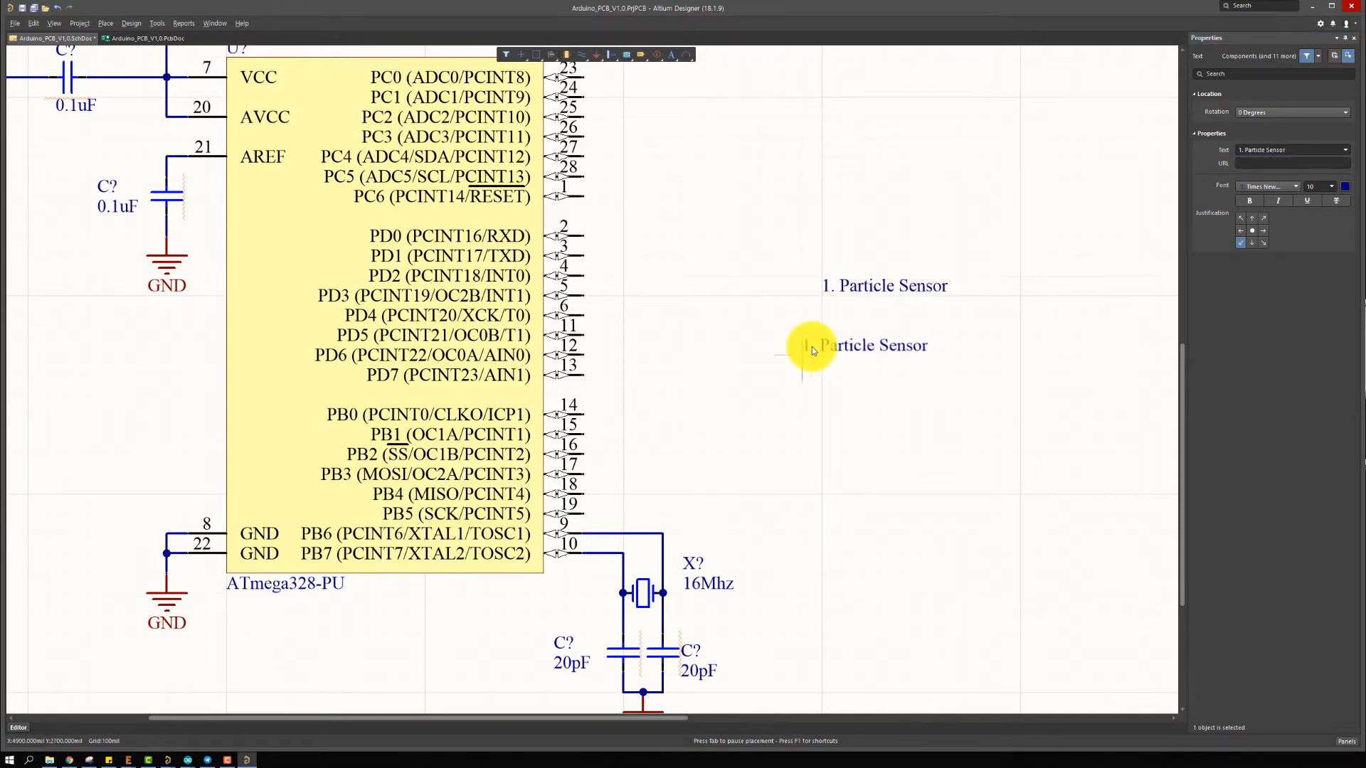
# Place the text notes "2. LCD i2c PORT" and "3. Micro usb b for power" in line below the first note
pyautogui.press('Tab')
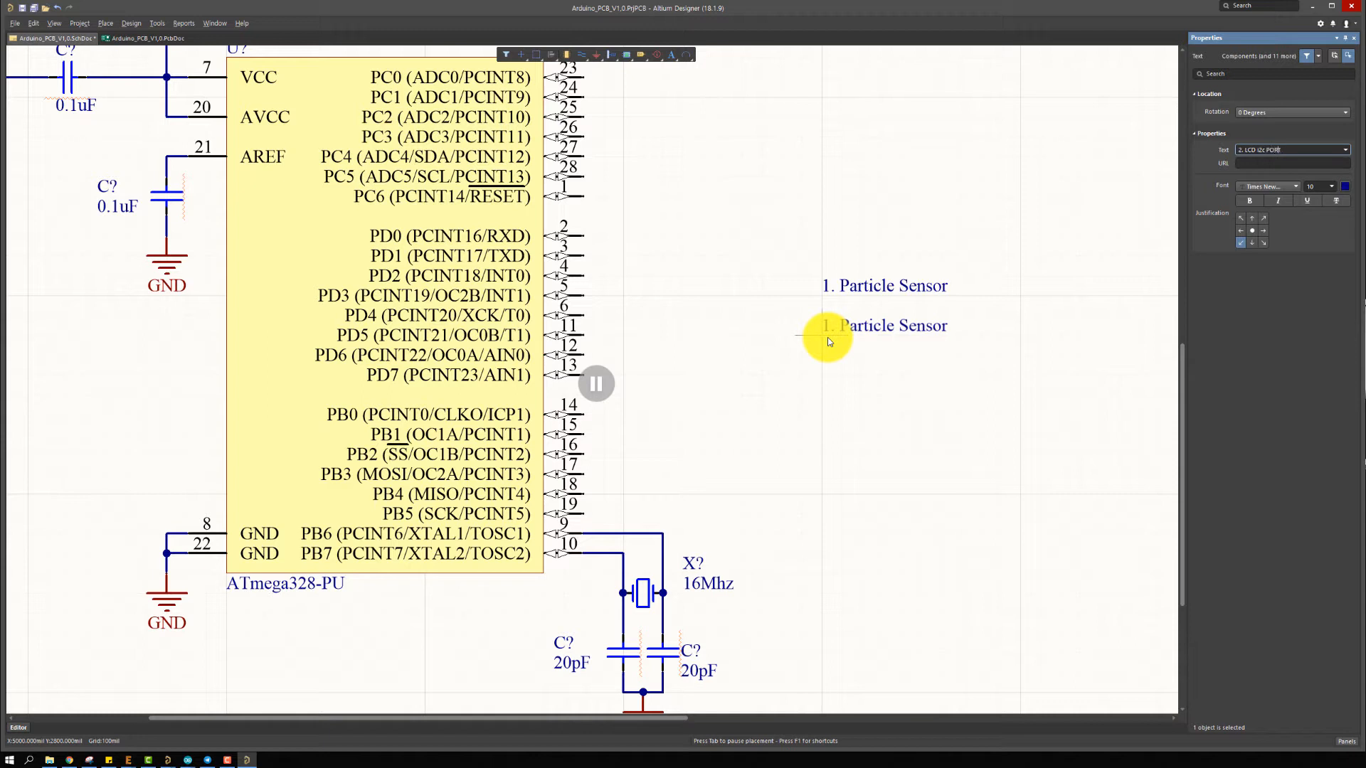
pyautogui.press('Return')
pyautogui.click(827, 342)
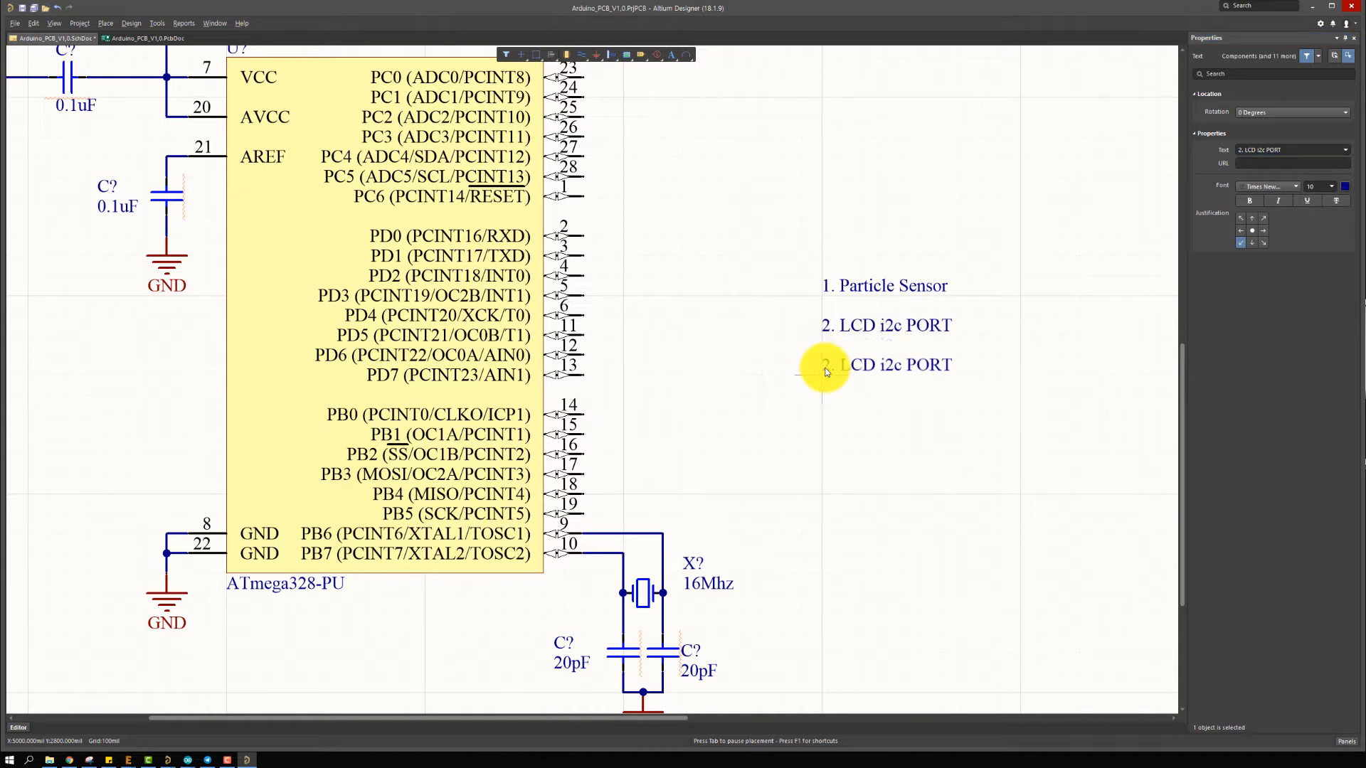
pyautogui.press('Tab')
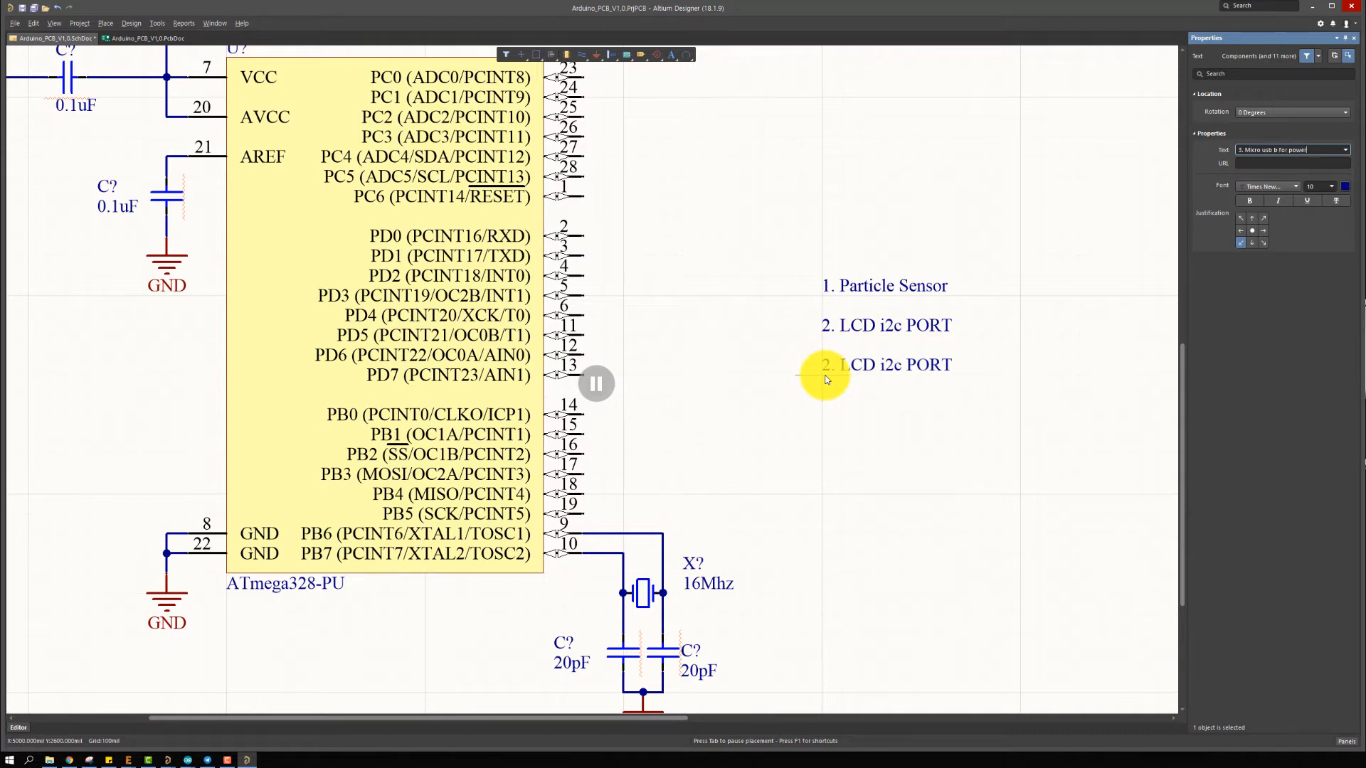
pyautogui.press('Return')
pyautogui.click(825, 378)
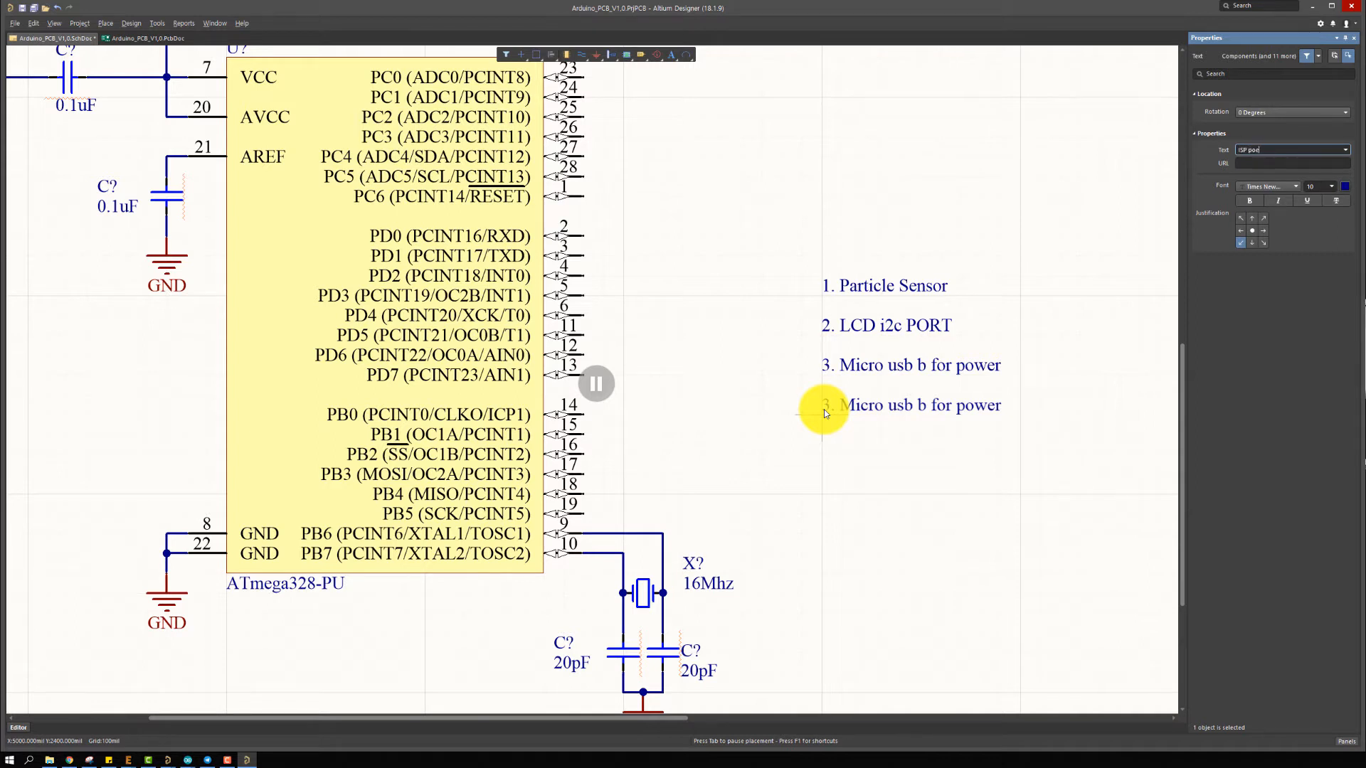
# Add an "ISP port" text note below the third note and number it as "4. ISP port"
pyautogui.press('BackSpace')
pyautogui.write('rt')
pyautogui.press('Return')
pyautogui.click(825, 409)
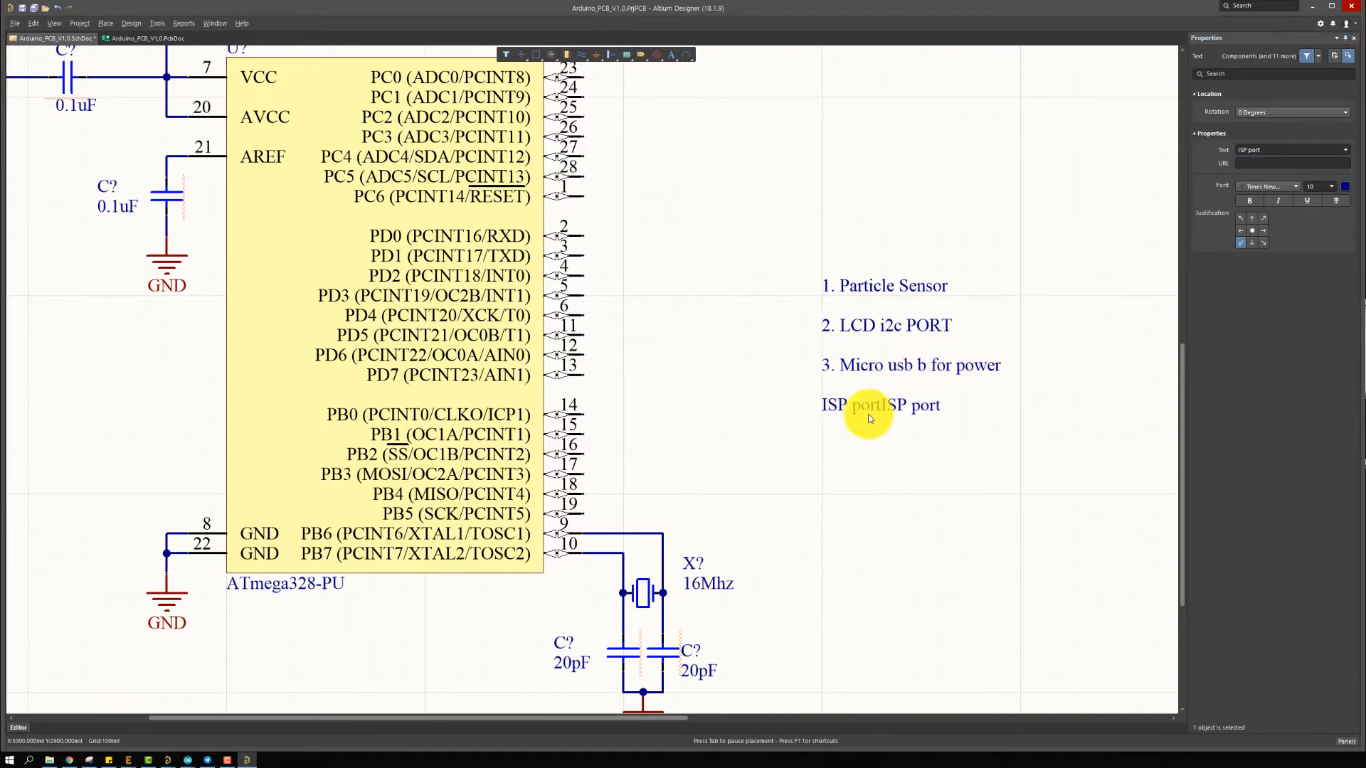
pyautogui.rightClick(876, 397)
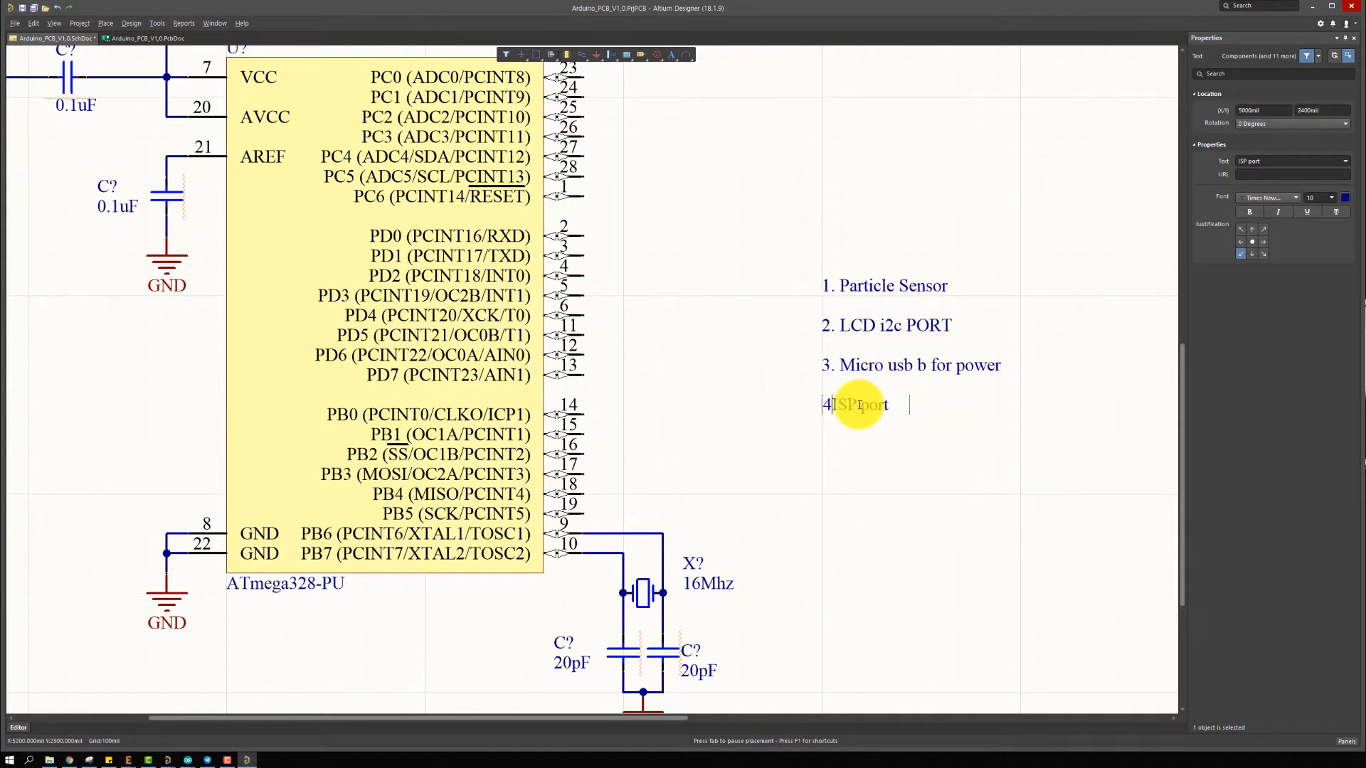
pyautogui.write('.')
pyautogui.click(947, 148)
# Move all four text notes together down to the area right of the crystal circuit
pyautogui.moveTo(774, 220); pyautogui.dragTo(1082, 475)
pyautogui.click(1064, 471)
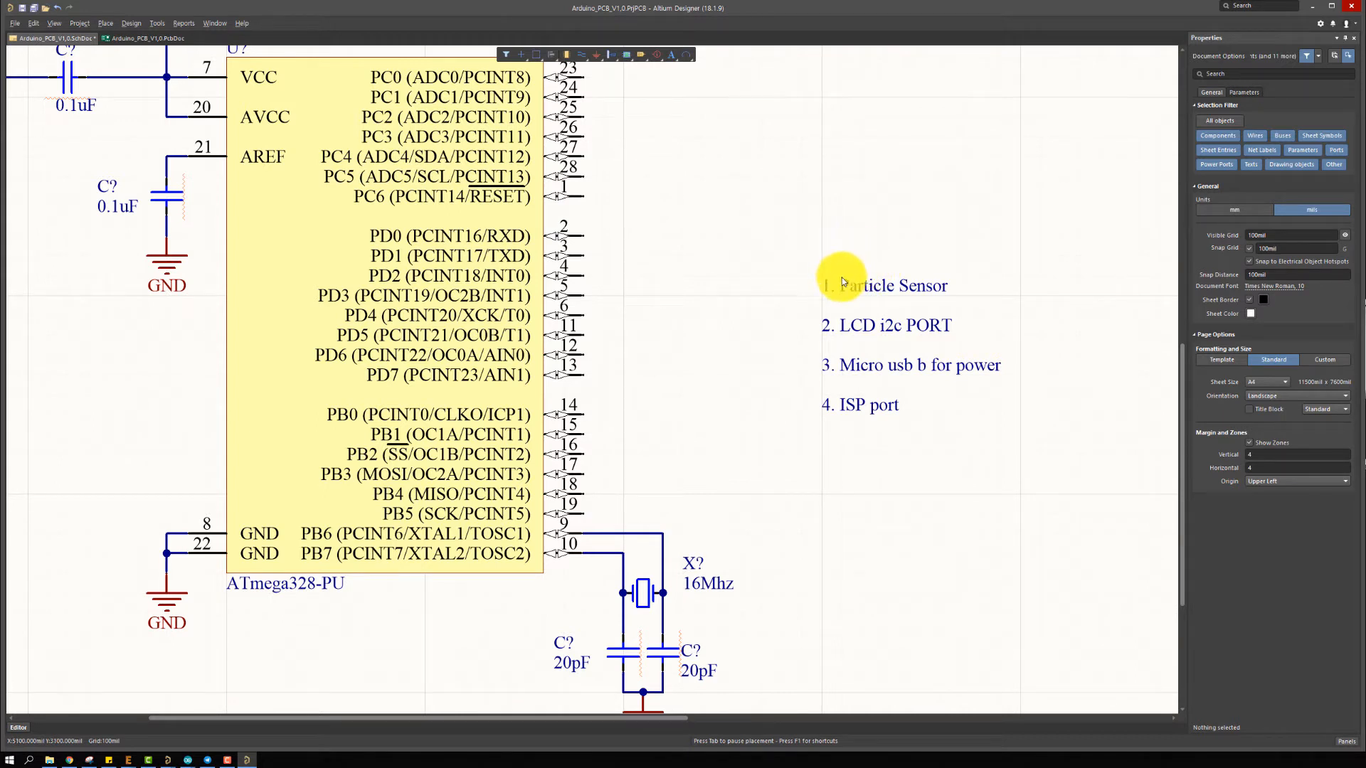
pyautogui.moveTo(921, 372); pyautogui.dragTo(894, 409, button='right')
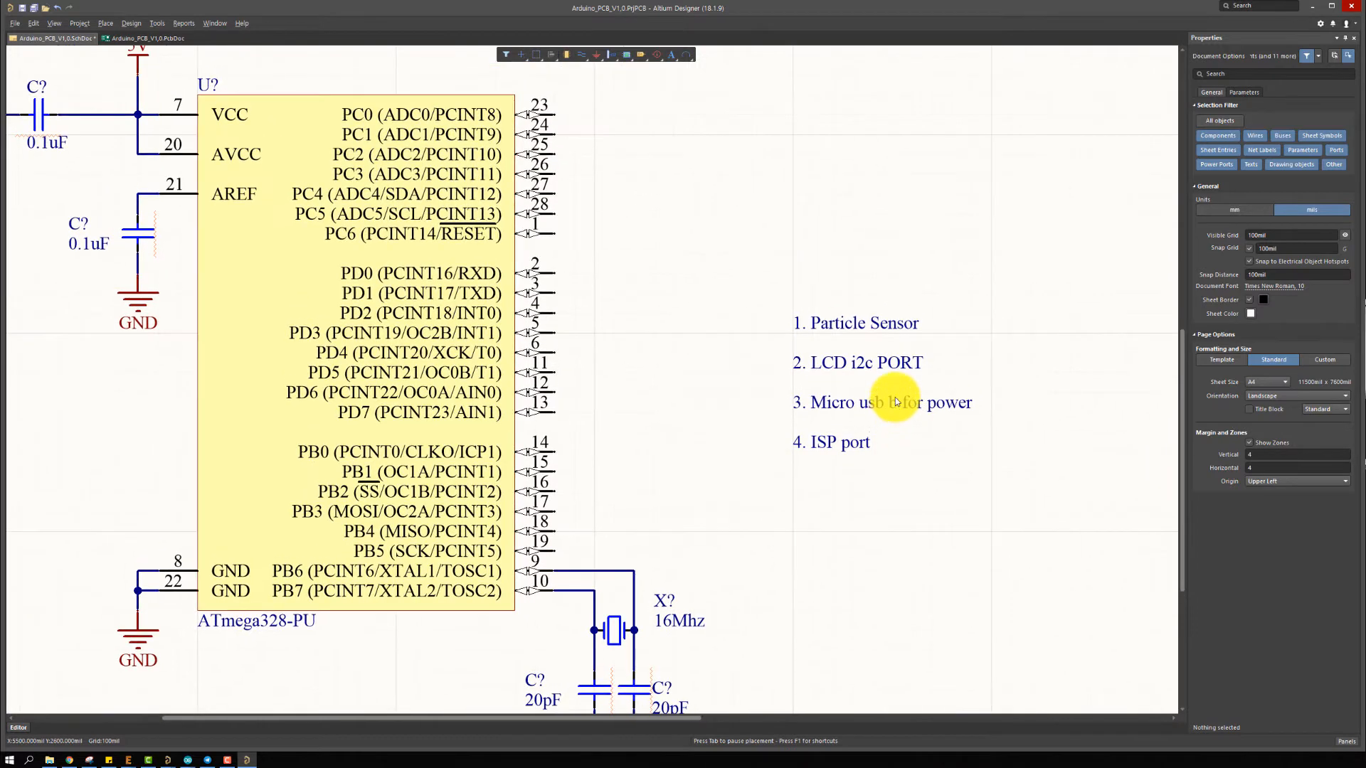
pyautogui.moveTo(773, 319); pyautogui.dragTo(955, 499)
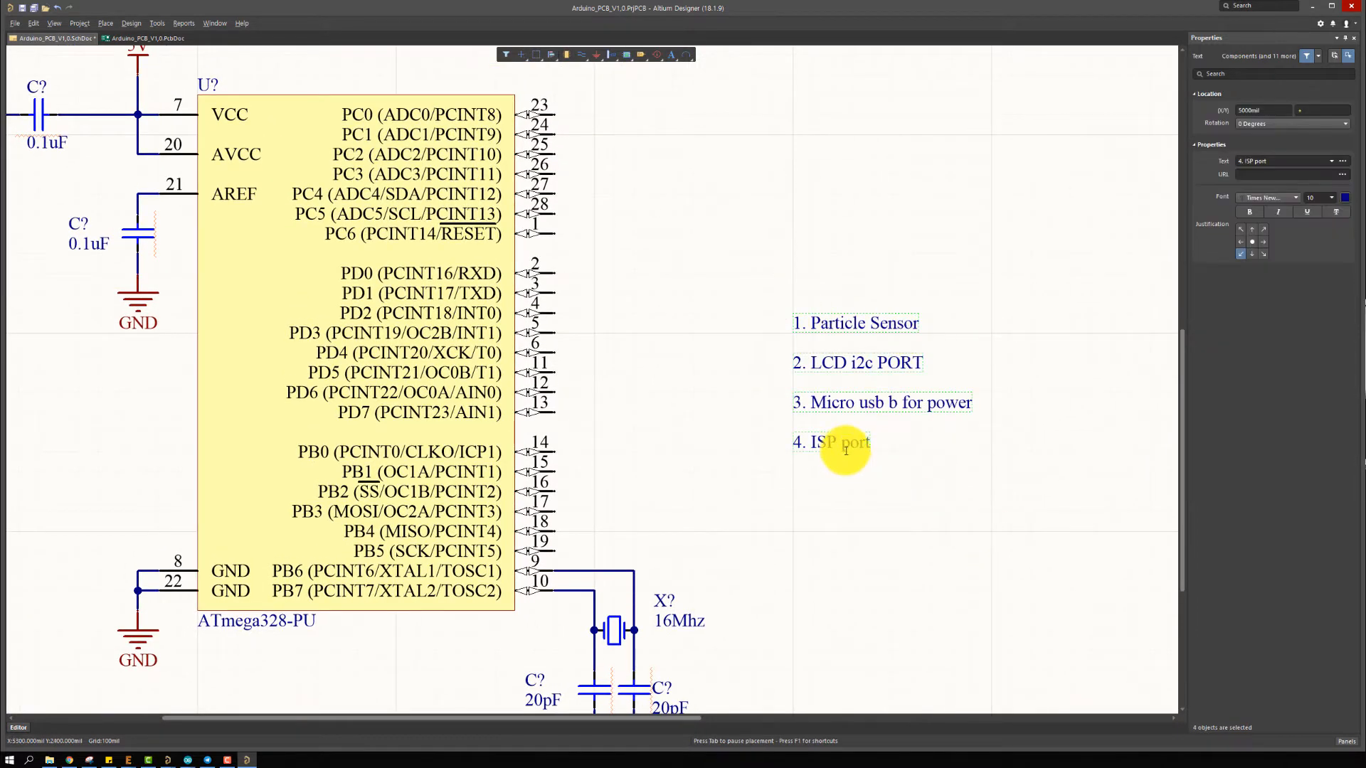
pyautogui.moveTo(863, 444); pyautogui.dragTo(849, 645)
pyautogui.click(917, 470)
# Bring the PM2008 sensor symbol over from the SBA_Arduino_Shield project and place it above and to the right of the ATmega328-PU
pyautogui.moveTo(898, 454); pyautogui.dragTo(794, 442, button='right')
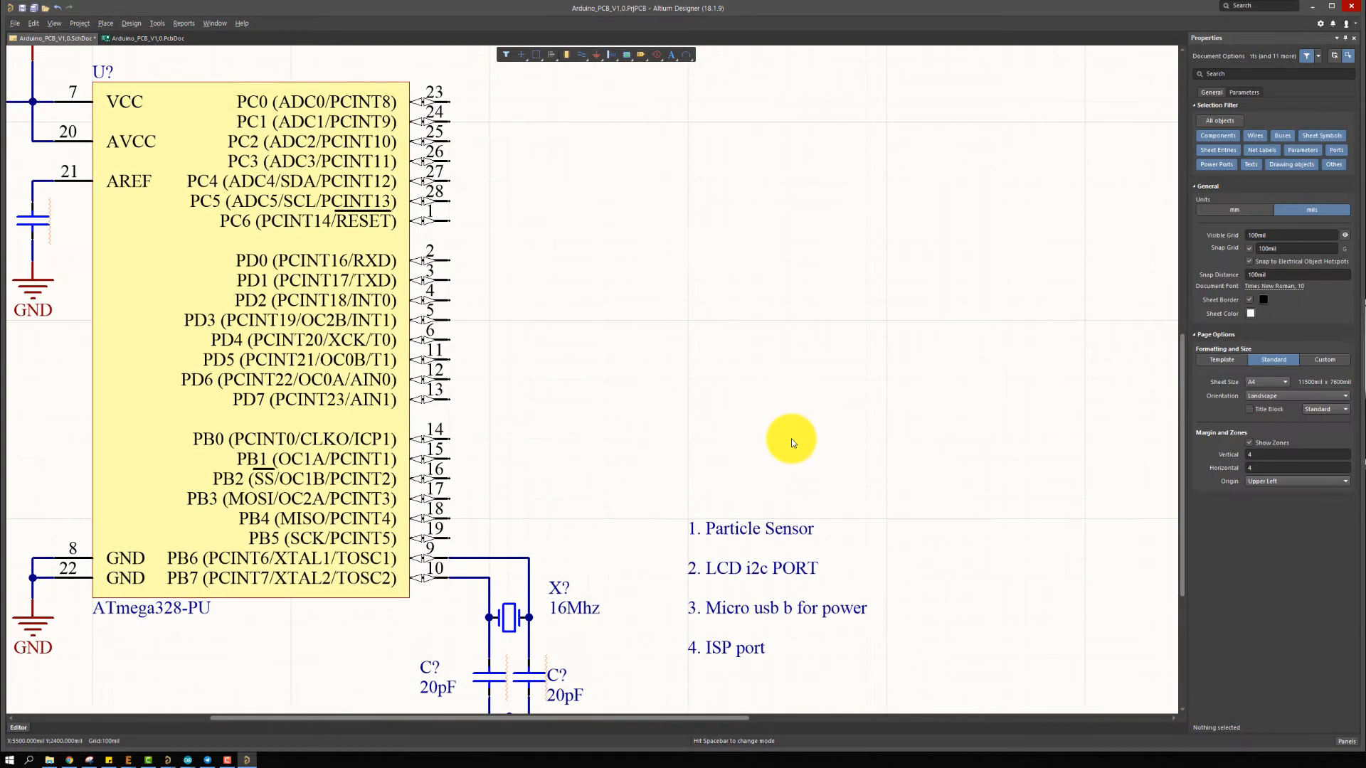
pyautogui.keyDown('ctrl'); pyautogui.scroll(-3, 795, 448); pyautogui.keyUp('ctrl')
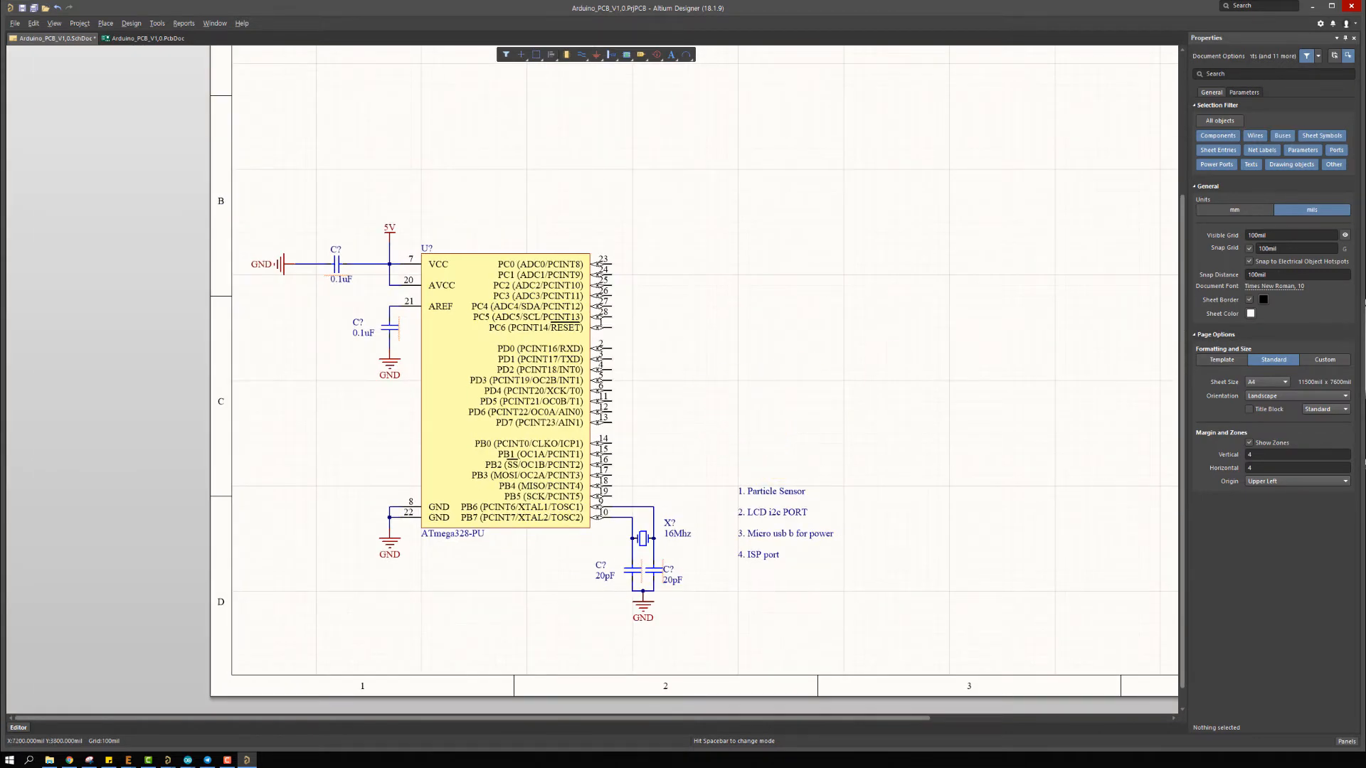
pyautogui.hotkey('alt', 'Tab')
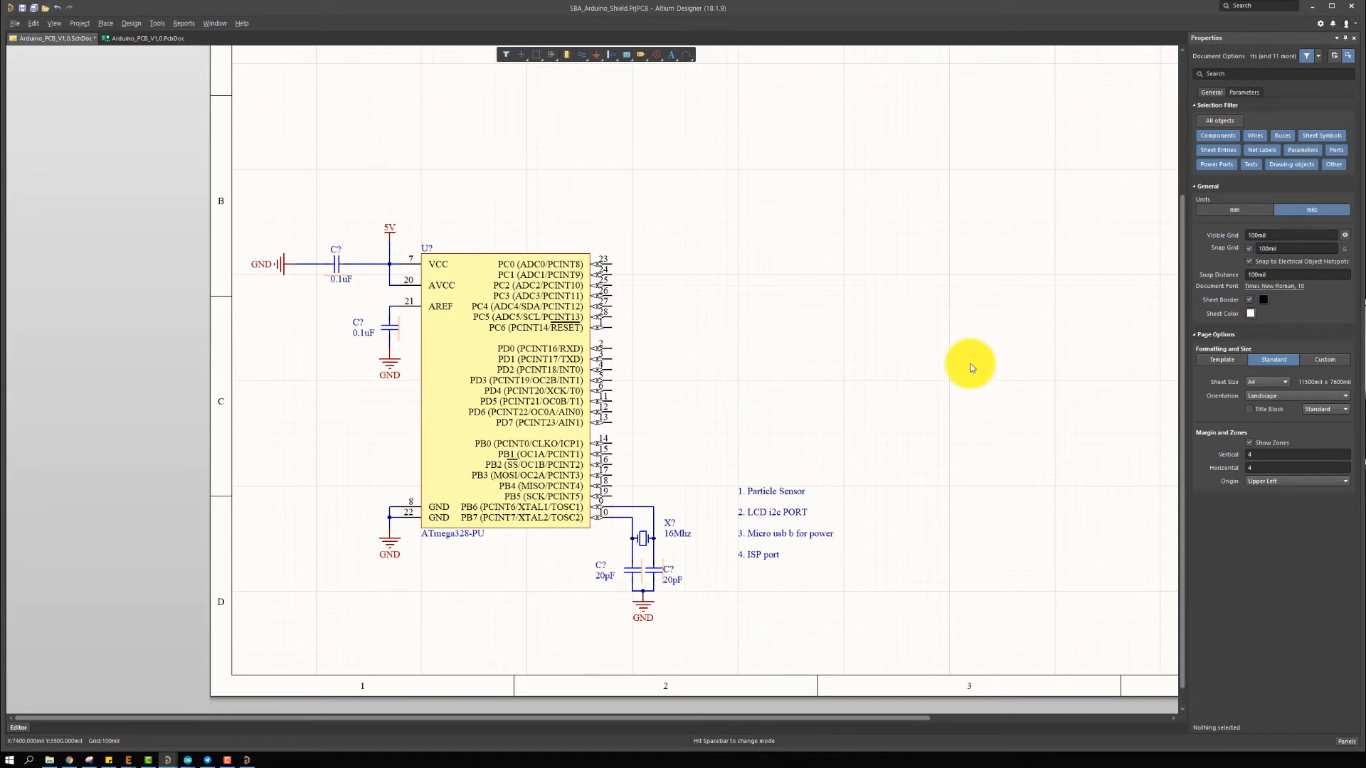
pyautogui.moveTo(752, 284); pyautogui.dragTo(725, 360, button='right')
pyautogui.keyDown('ctrl'); pyautogui.scroll(-4, 725, 308); pyautogui.keyUp('ctrl')
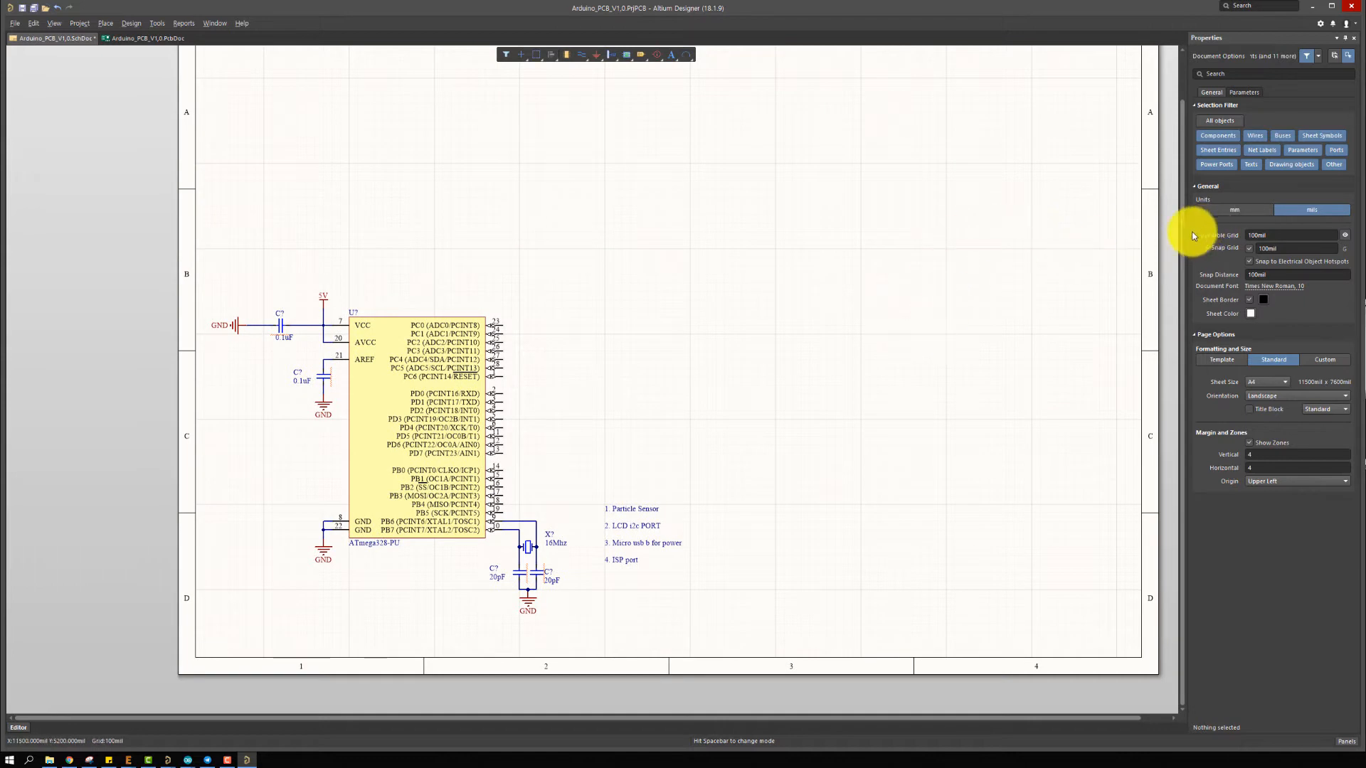
pyautogui.keyDown('ctrl'); pyautogui.scroll(3, 827, 295); pyautogui.keyUp('ctrl')
pyautogui.moveTo(859, 308); pyautogui.dragTo(834, 307, button='right')
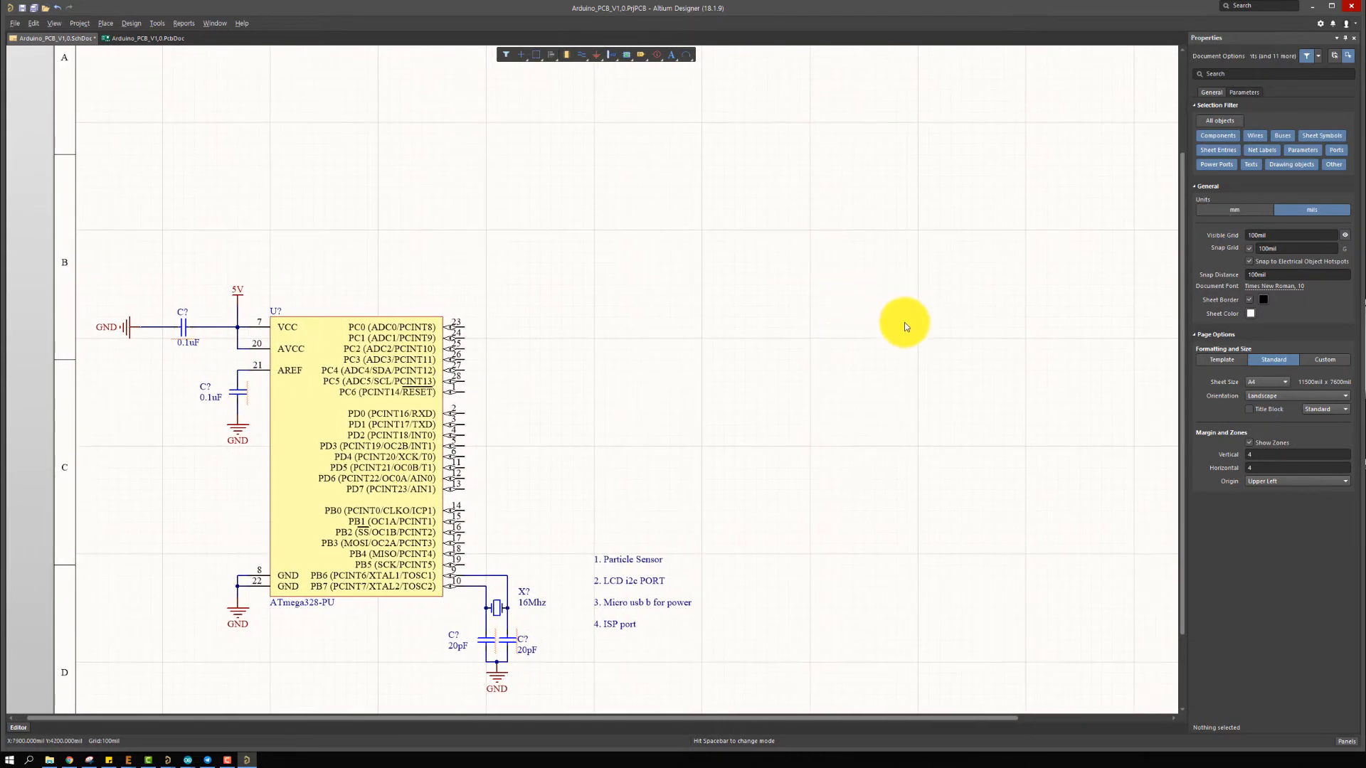
pyautogui.hotkey('ctrl', 'v')
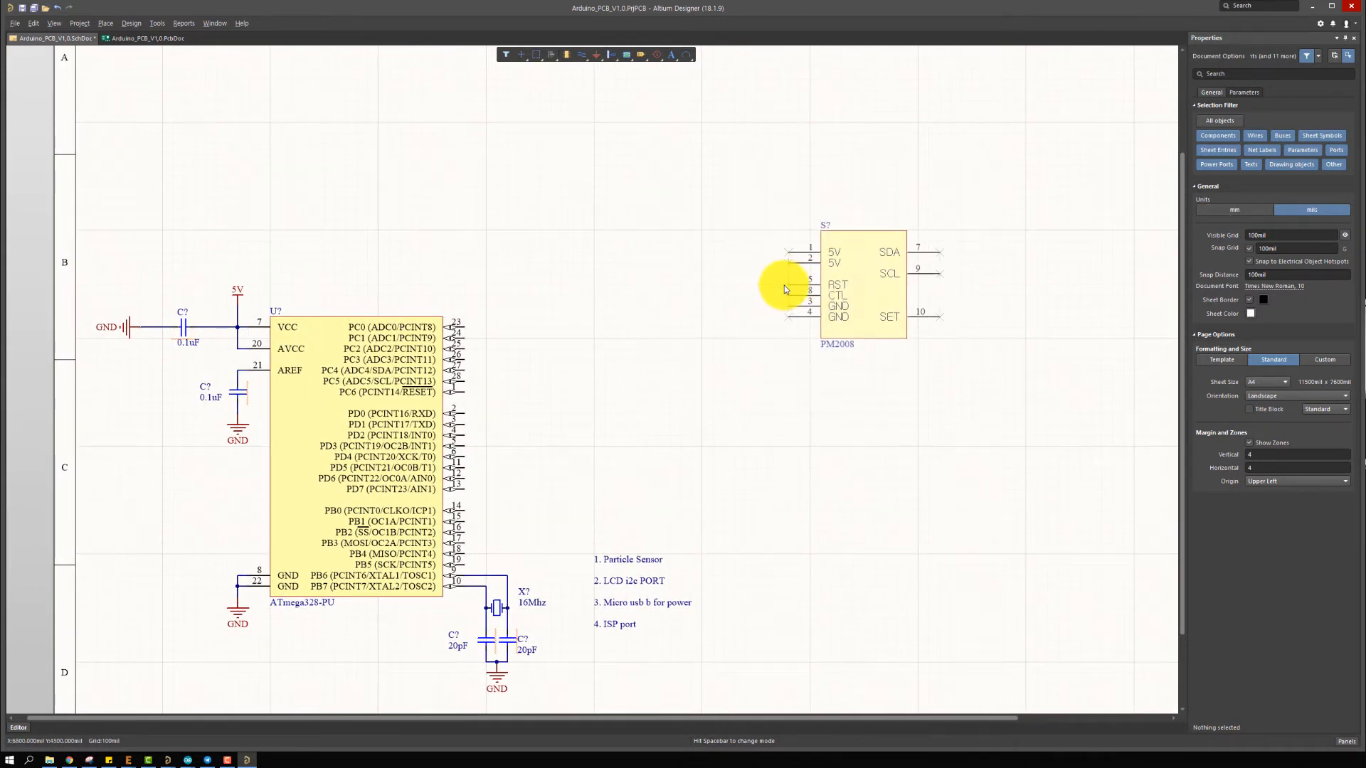
pyautogui.click(776, 285)
# Wire the PM2008's CTL pin and both GND pins together on one vertical line that extends just below pin 4
pyautogui.keyDown('ctrl'); pyautogui.scroll(4, 770, 292); pyautogui.keyUp('ctrl')
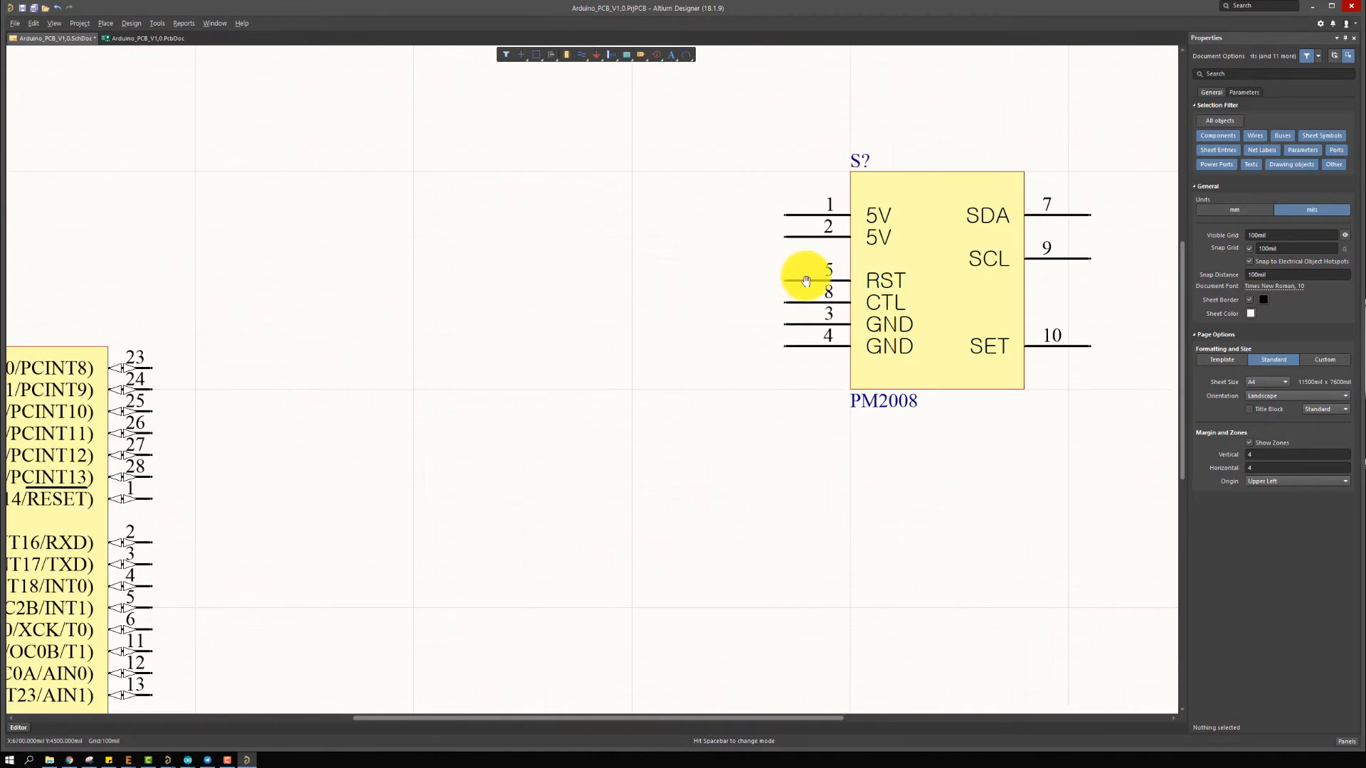
pyautogui.hotkey('ctrl', 'w')
pyautogui.click(778, 290)
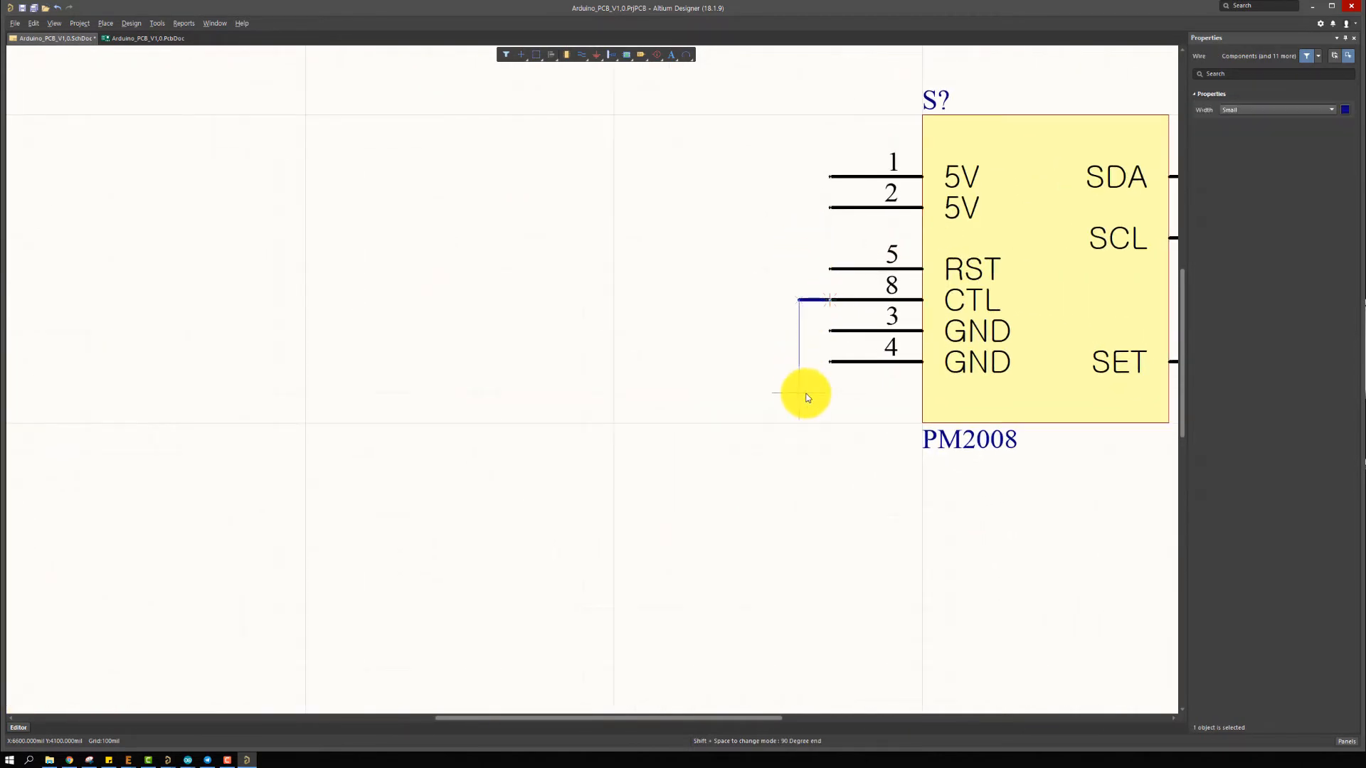
pyautogui.click(807, 397)
pyautogui.press('Escape')
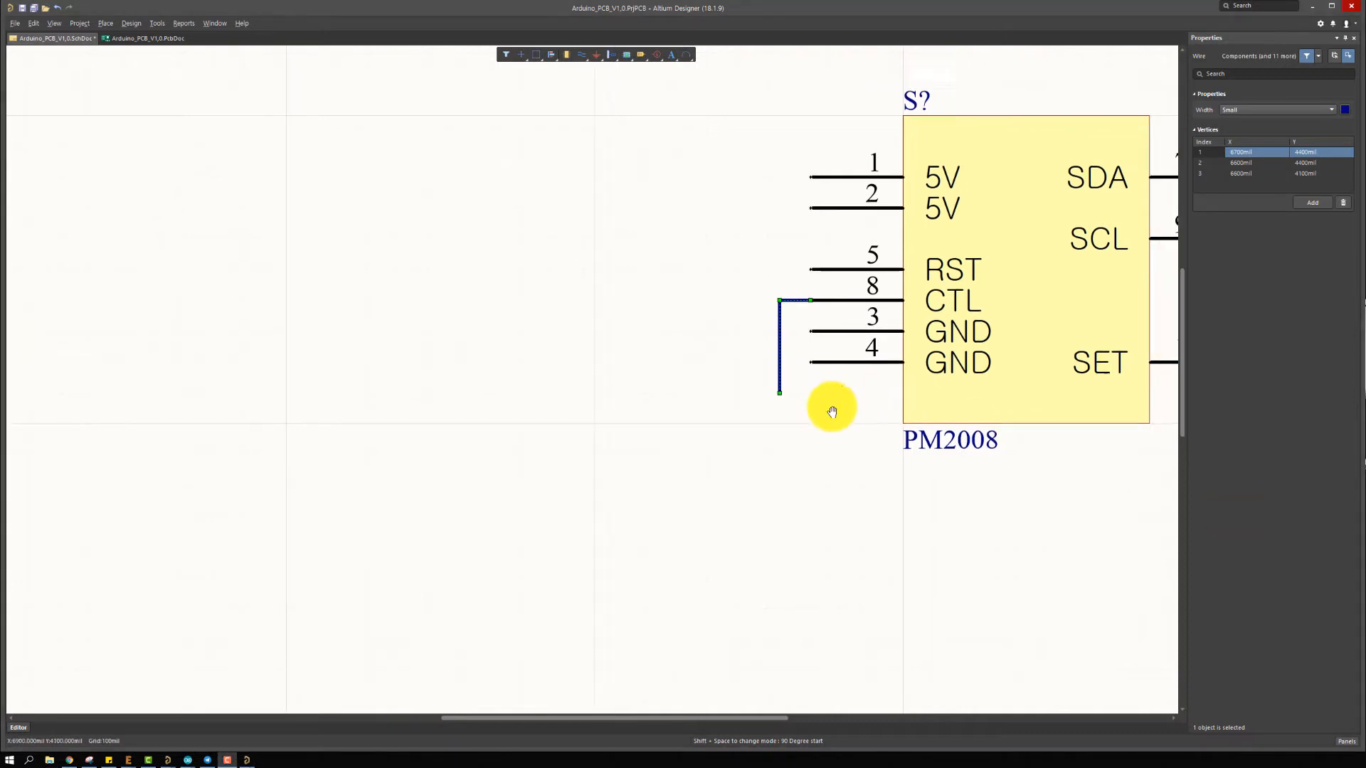
pyautogui.keyDown('ctrl'); pyautogui.scroll(2, 854, 349); pyautogui.keyUp('ctrl')
pyautogui.click(835, 314)
pyautogui.click(796, 315)
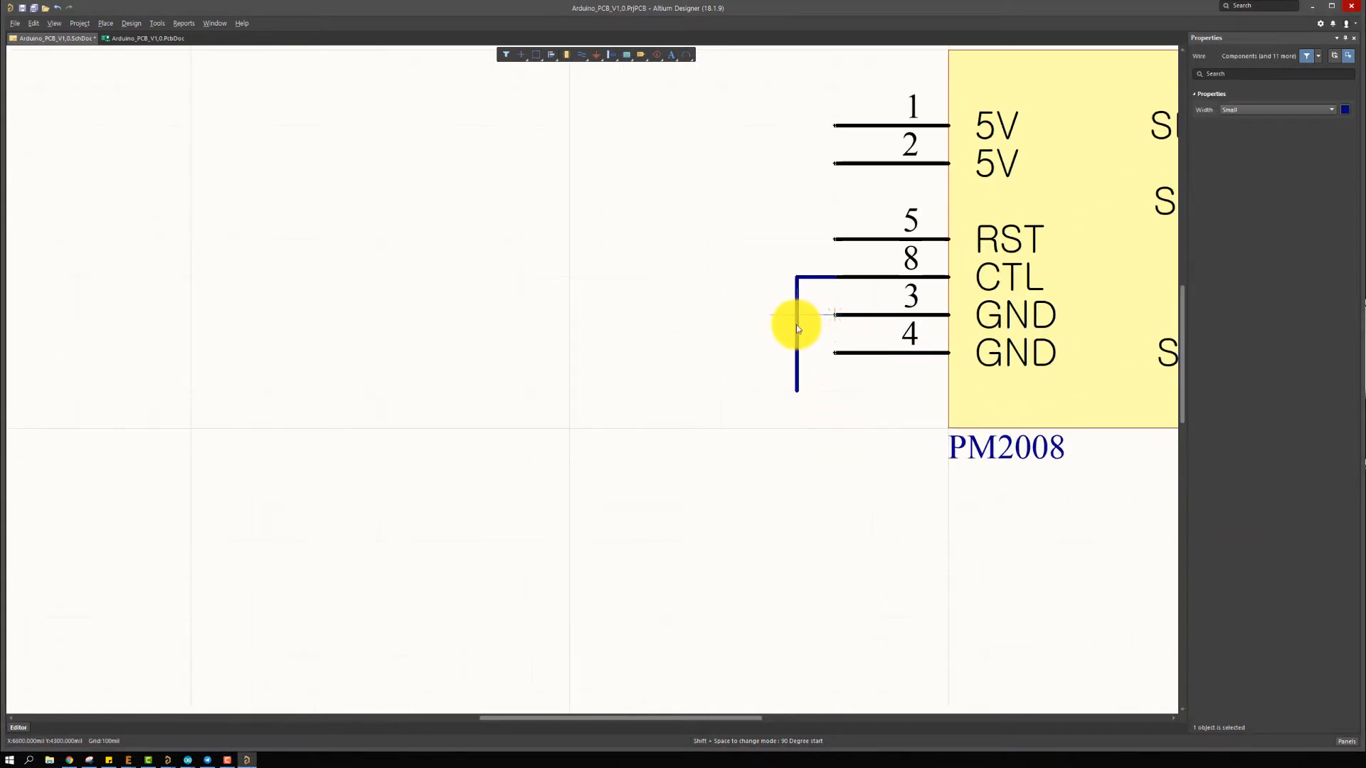
pyautogui.click(826, 357)
pyautogui.click(796, 357)
pyautogui.rightClick(814, 285)
pyautogui.moveTo(710, 249); pyautogui.dragTo(576, 299, button='right')
pyautogui.click(576, 298)
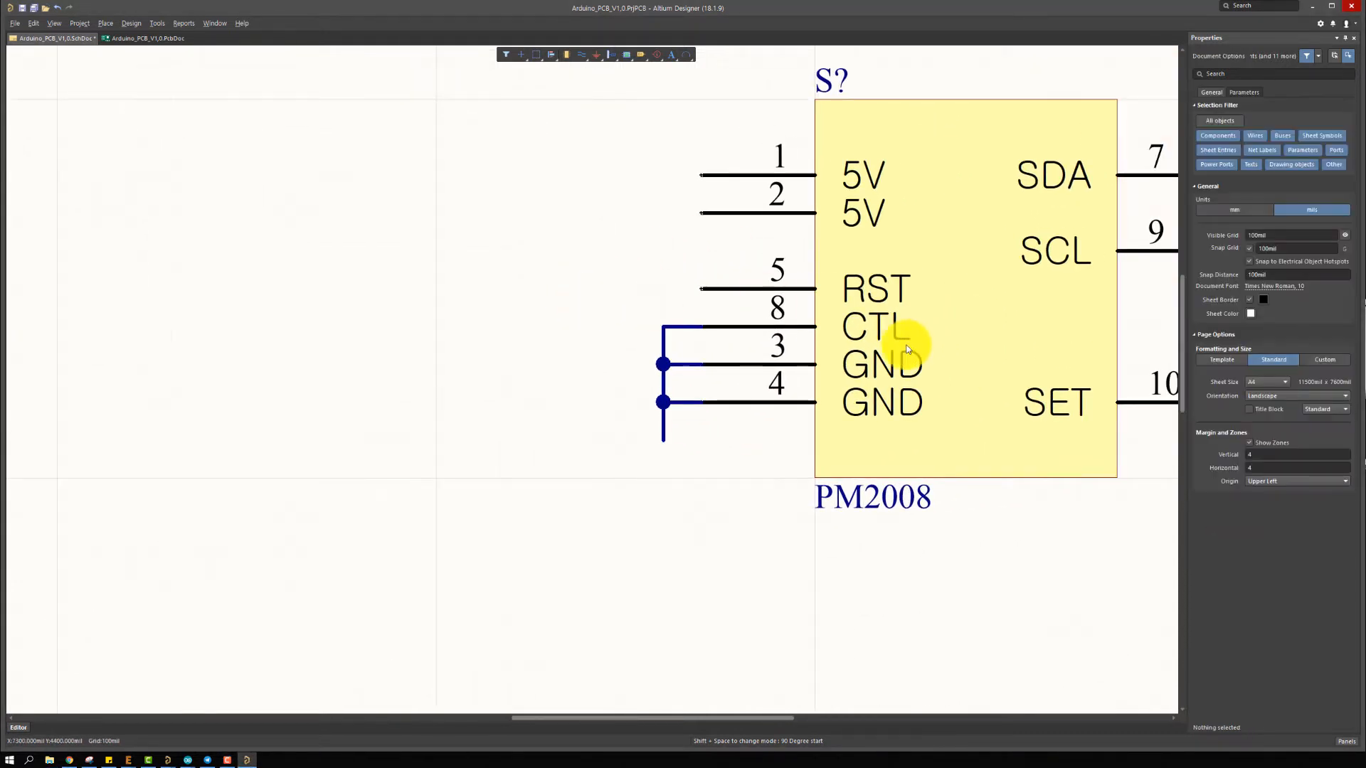
# Place a GND power port at the lower end of the PM2008's ground wire and shift it slightly down
pyautogui.click(596, 56)
pyautogui.click(657, 418)
pyautogui.rightClick(732, 366)
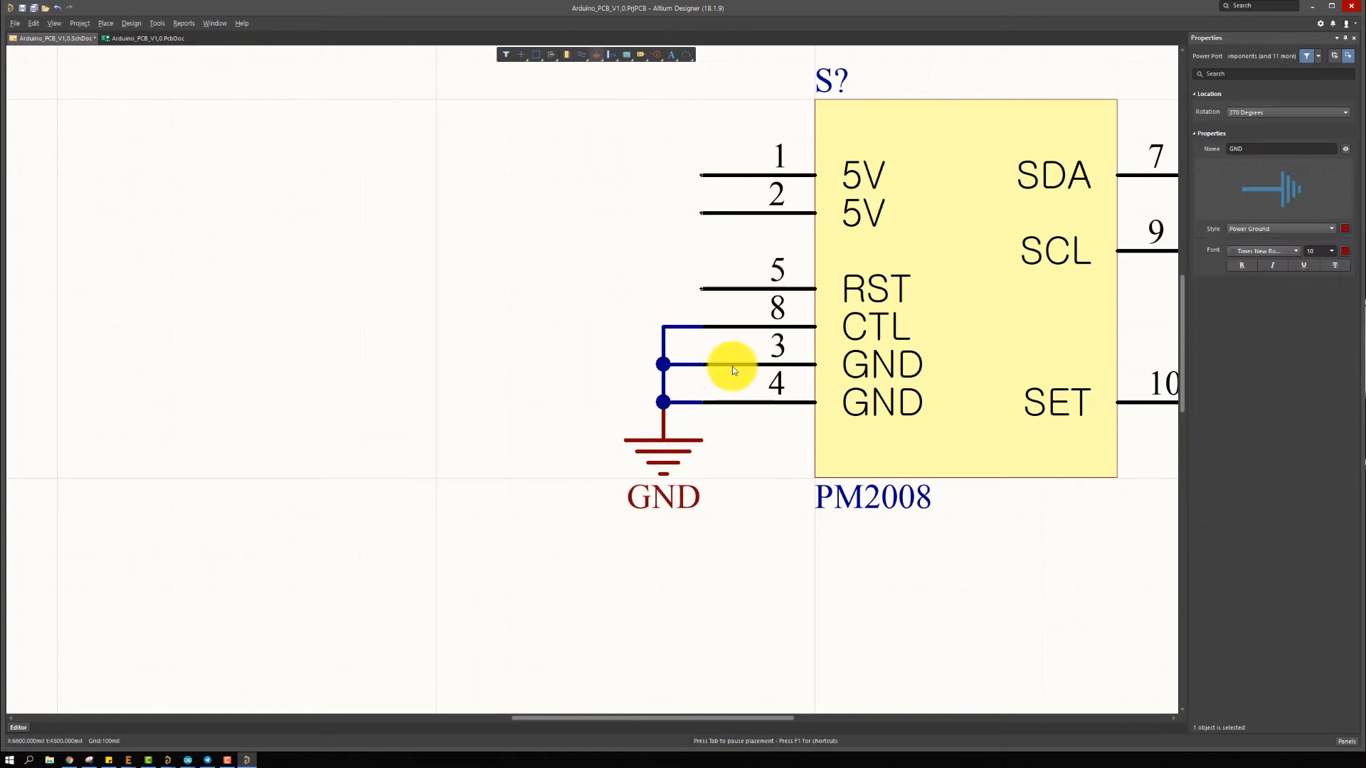
pyautogui.scroll(1, 669, 479)
pyautogui.moveTo(669, 478); pyautogui.dragTo(661, 491)
pyautogui.moveTo(756, 382); pyautogui.dragTo(744, 416, button='right')
# Wire the PM2008's two 5V pins together on a vertical line that extends just above pin 1
pyautogui.keyDown('ctrl'); pyautogui.scroll(-2, 724, 382); pyautogui.keyUp('ctrl')
pyautogui.hotkey('ctrl', 'w')
pyautogui.click(714, 329)
pyautogui.scroll(1, 675, 276)
pyautogui.click(680, 290)
pyautogui.rightClick(683, 294)
pyautogui.click(687, 314)
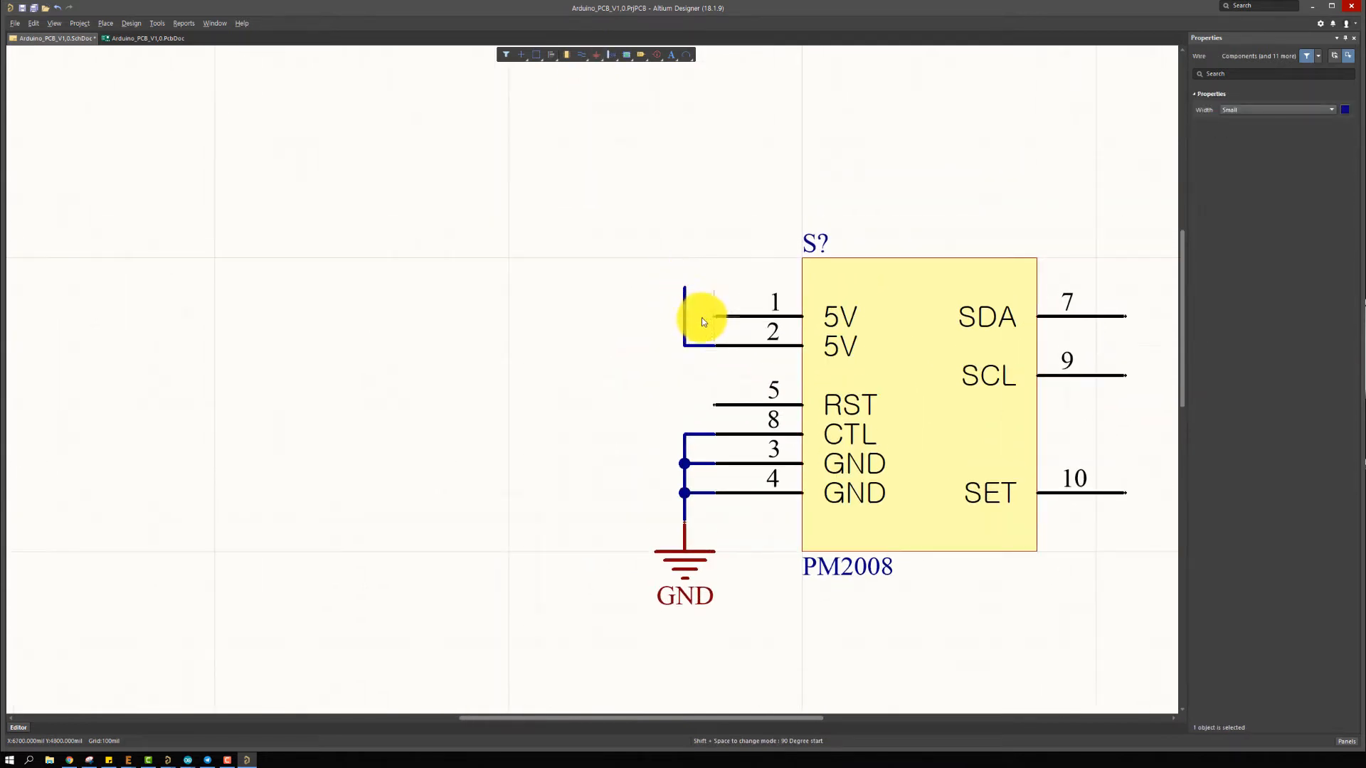
pyautogui.click(714, 316)
pyautogui.rightClick(730, 308)
pyautogui.moveTo(625, 304); pyautogui.dragTo(747, 259, button='right')
pyautogui.keyDown('ctrl'); pyautogui.scroll(-1, 519, 279); pyautogui.keyUp('ctrl')
# Copy the 5V power port from the ATmega328-PU's VCC line onto the upper end of the PM2008's 5V wire
pyautogui.moveTo(520, 279); pyautogui.dragTo(1021, 277, button='right')
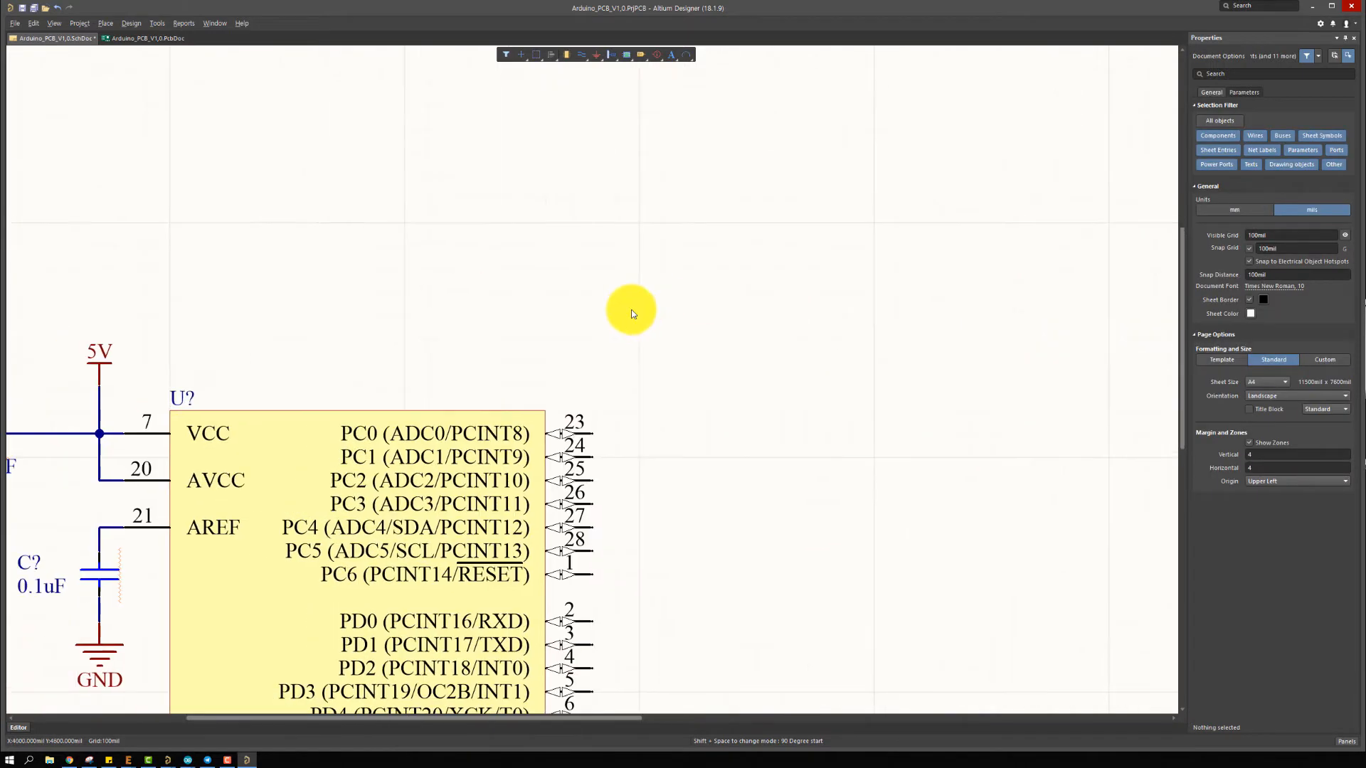
pyautogui.click(97, 362)
pyautogui.moveTo(415, 289); pyautogui.dragTo(0, 373, button='right')
pyautogui.hotkey('ctrl', 'v')
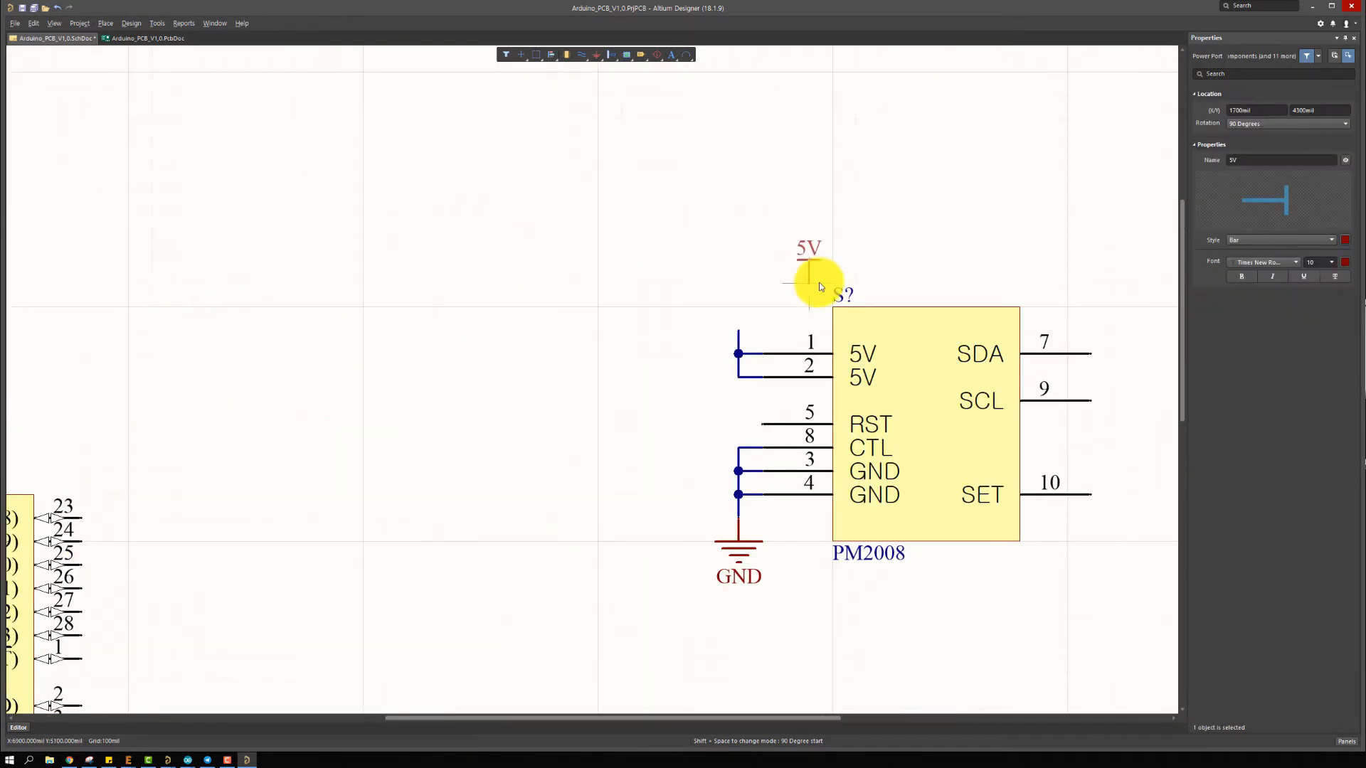
pyautogui.click(746, 332)
pyautogui.moveTo(898, 278); pyautogui.dragTo(605, 244, button='right')
# Draw horizontal wires about 700 mil long outward from the PM2008's SDA and SCL pins
pyautogui.moveTo(808, 274); pyautogui.dragTo(721, 296, button='right')
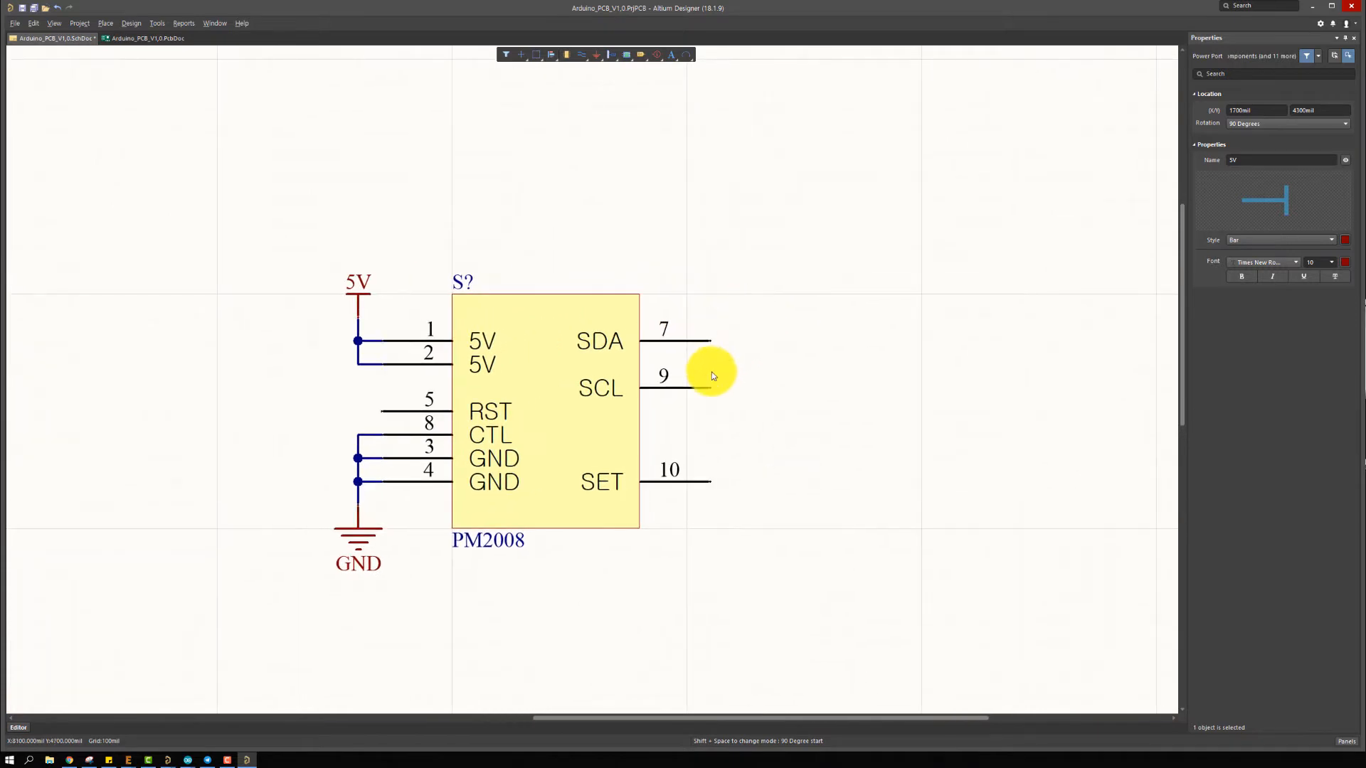
pyautogui.hotkey('ctrl', 'w')
pyautogui.click(713, 344)
pyautogui.click(882, 349)
pyautogui.rightClick(882, 350)
pyautogui.click(700, 397)
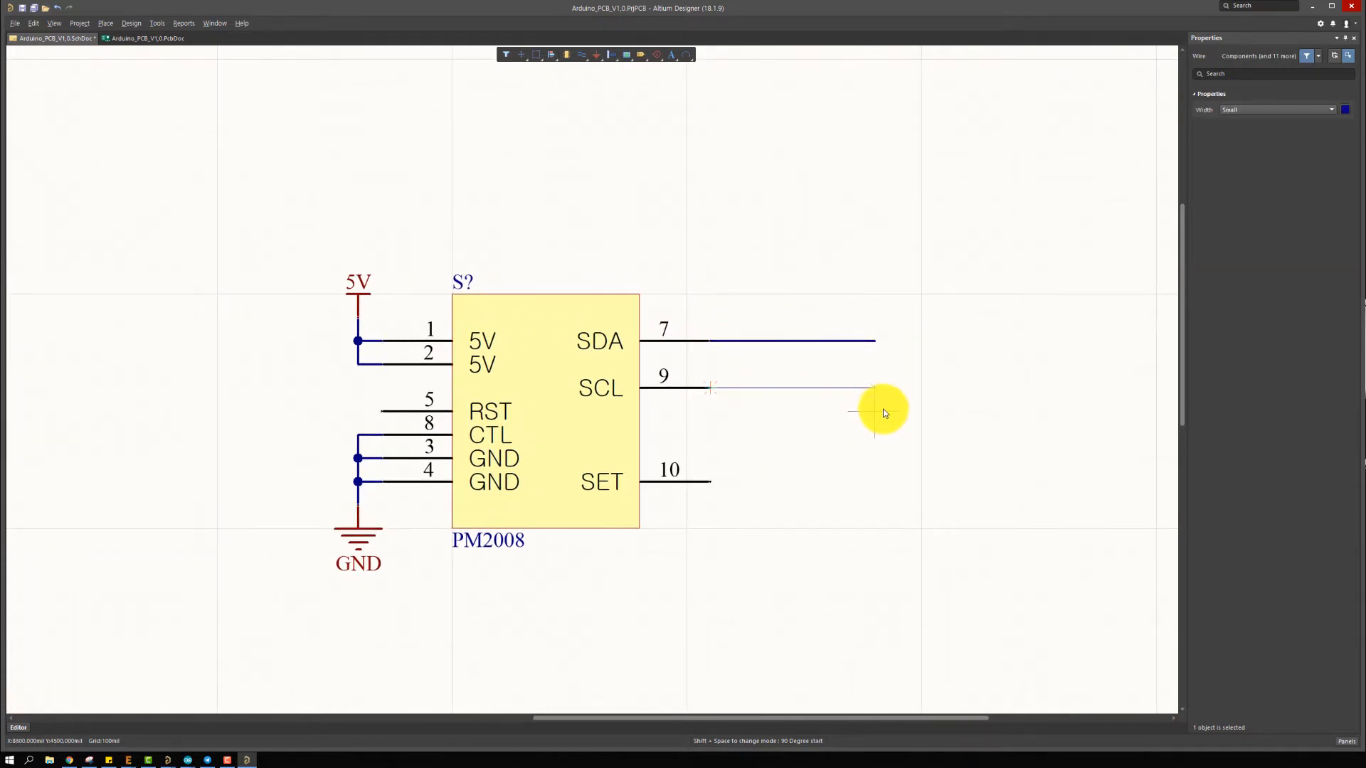
pyautogui.click(882, 399)
pyautogui.rightClick(753, 340)
# Place net labels SDA and SCL on the wires from the PM2008's matching pins
pyautogui.moveTo(831, 205); pyautogui.dragTo(885, 157, button='right')
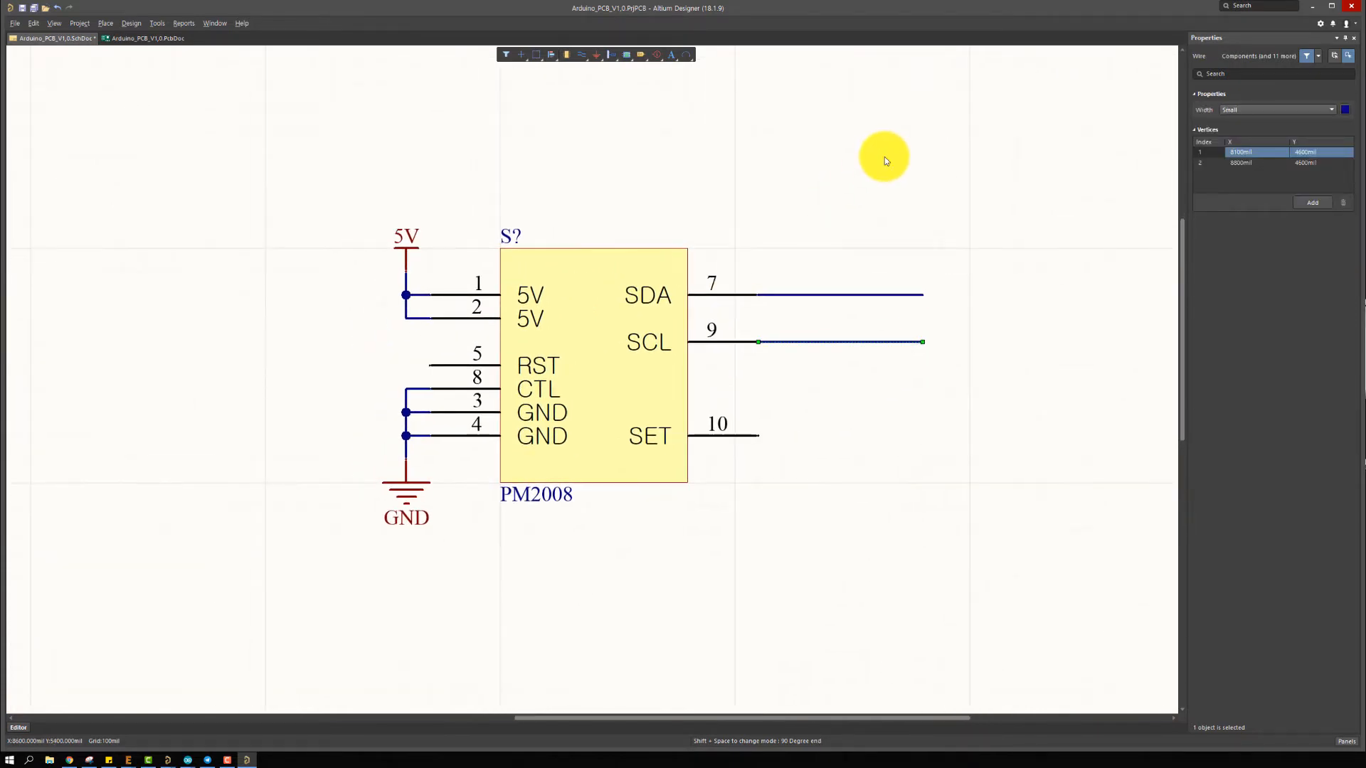
pyautogui.press('p')
pyautogui.press('n')
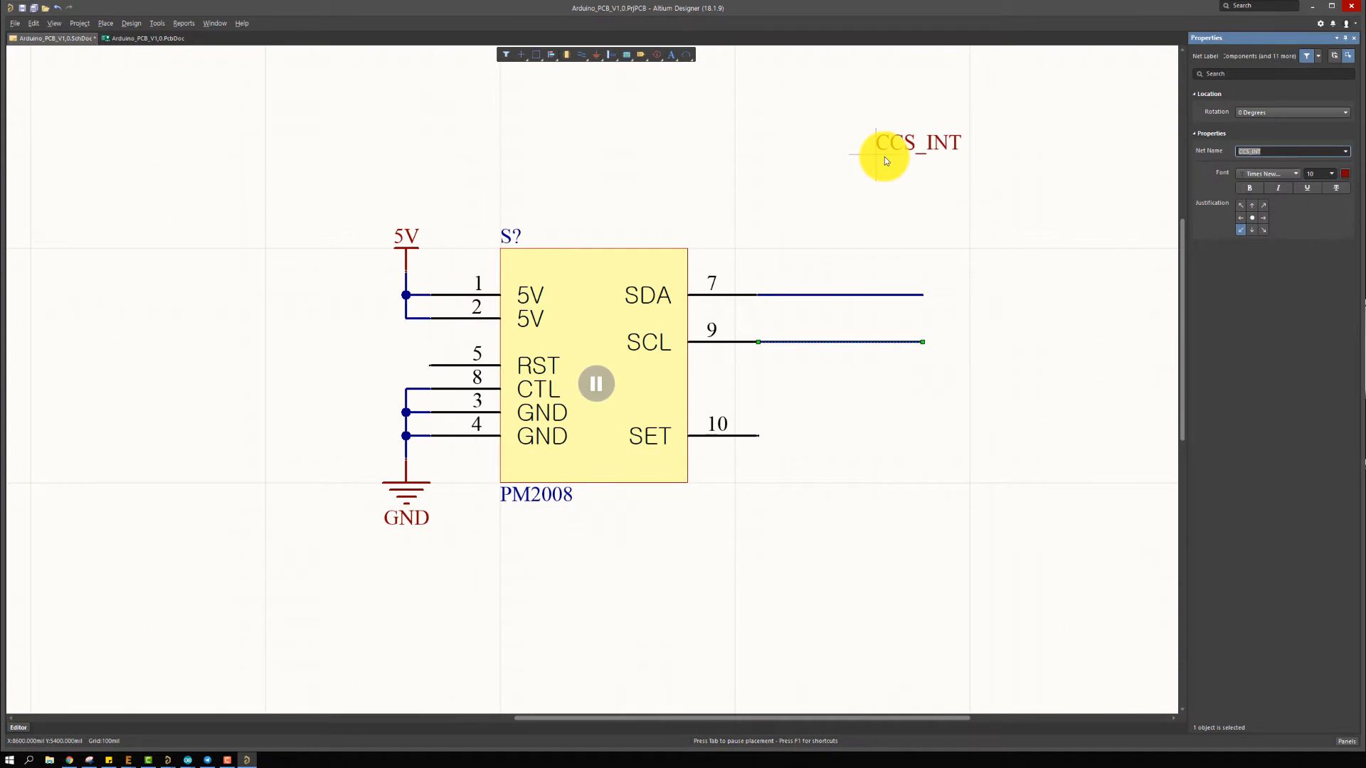
pyautogui.write('SDA')
pyautogui.press('Return')
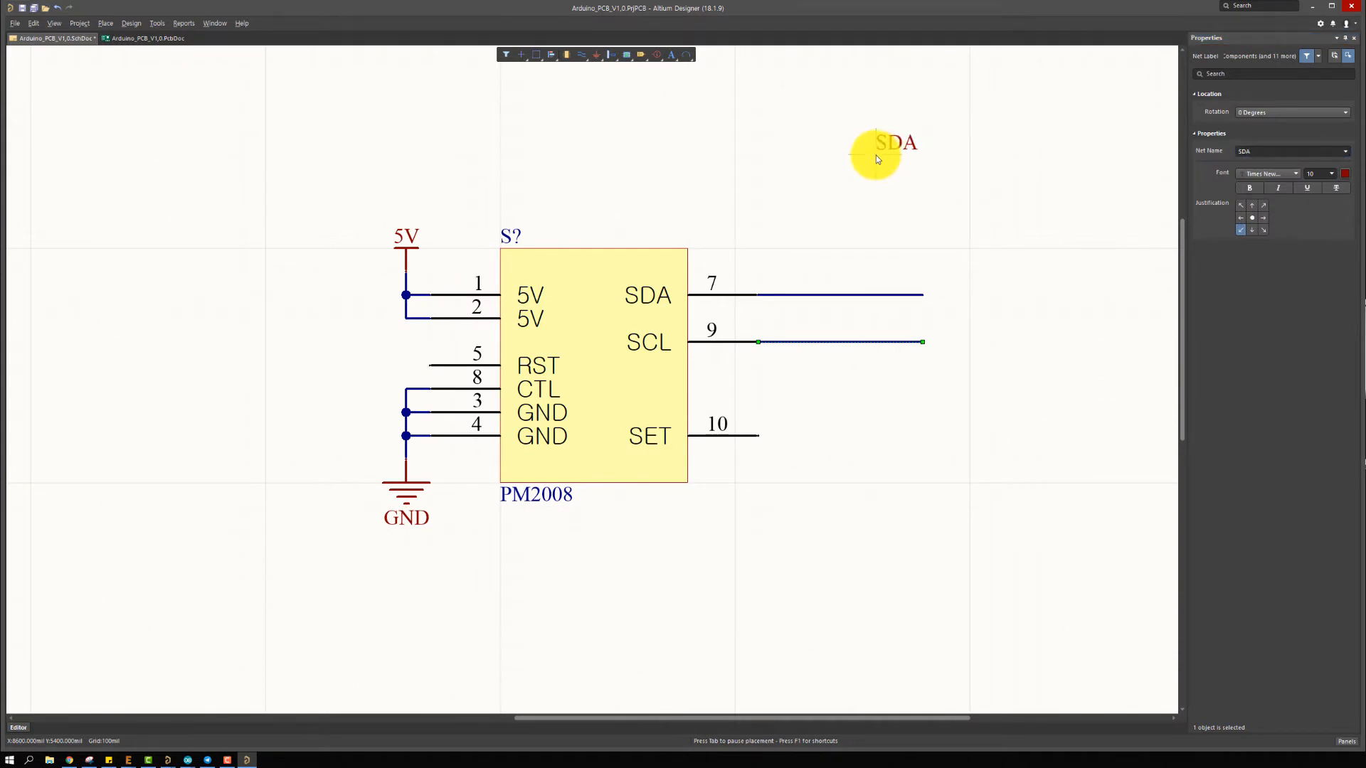
pyautogui.press('Tab')
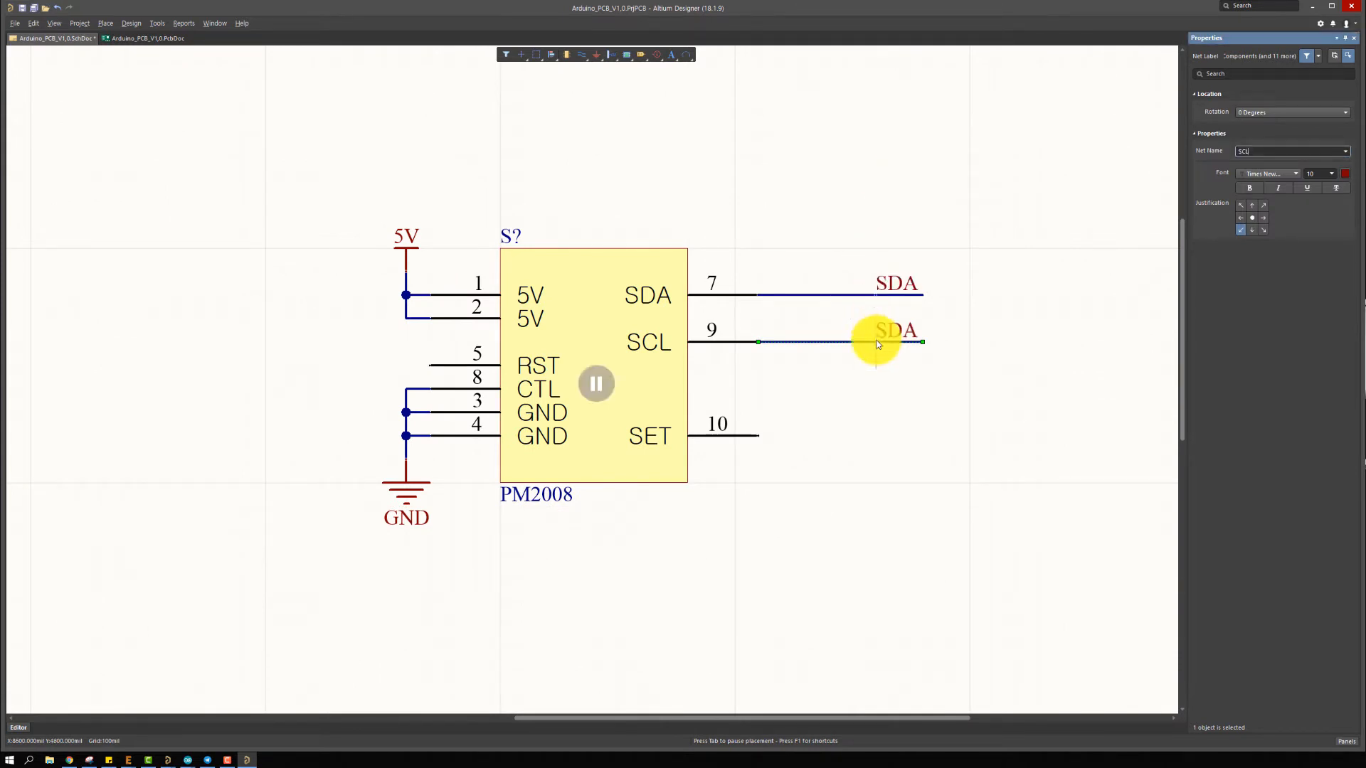
pyautogui.press('Return')
pyautogui.click(877, 344)
pyautogui.rightClick(877, 344)
# Move the whole PM2008 circuit down so it sits level with the upper part of the ATmega328-PU
pyautogui.keyDown('ctrl'); pyautogui.scroll(-5, 865, 424); pyautogui.keyUp('ctrl')
pyautogui.moveTo(741, 385); pyautogui.dragTo(781, 322, button='right')
pyautogui.moveTo(707, 233); pyautogui.dragTo(1023, 410)
pyautogui.moveTo(805, 324); pyautogui.dragTo(841, 411)
pyautogui.click(915, 463)
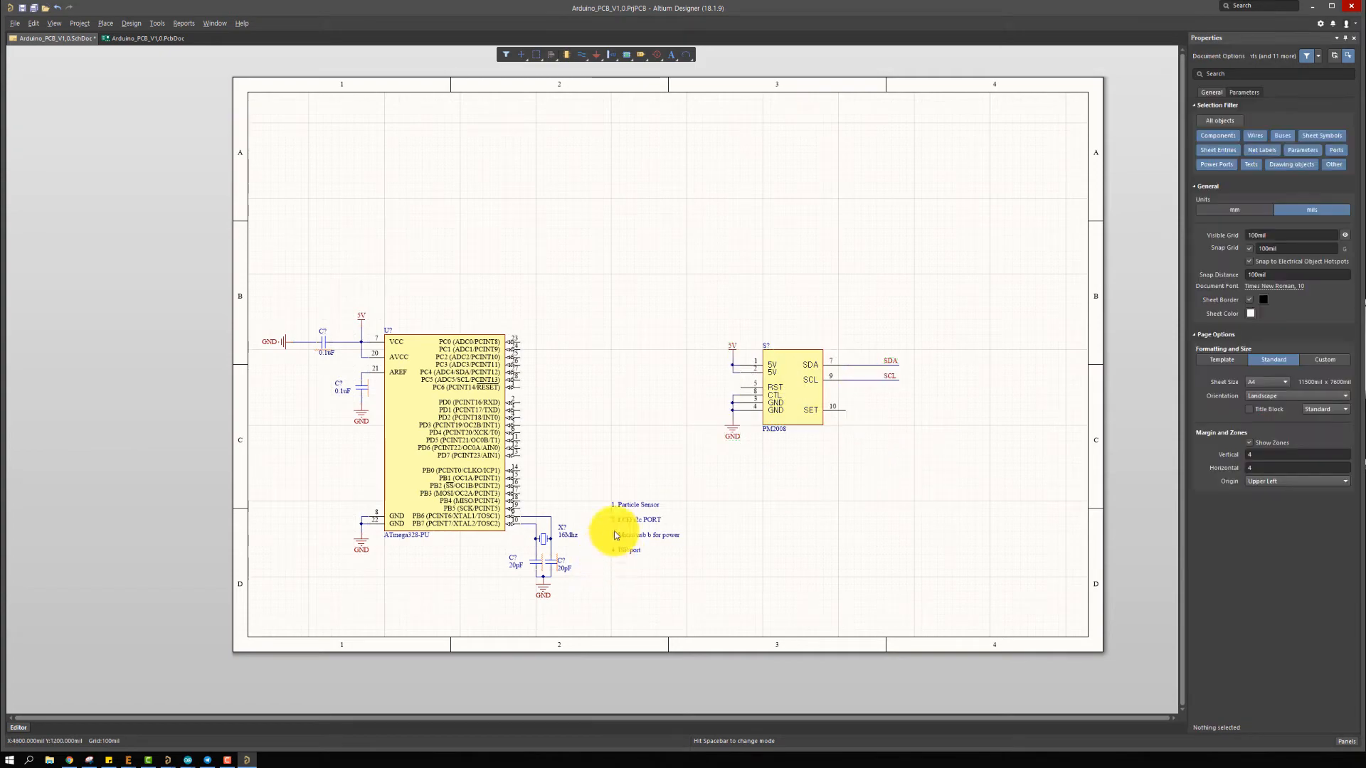
# Delete the "1. Particle Sensor" text note
pyautogui.keyDown('ctrl'); pyautogui.scroll(2, 613, 531); pyautogui.keyUp('ctrl')
pyautogui.click(651, 488)
pyautogui.press('Delete')
pyautogui.hscroll(1, 838, 356)
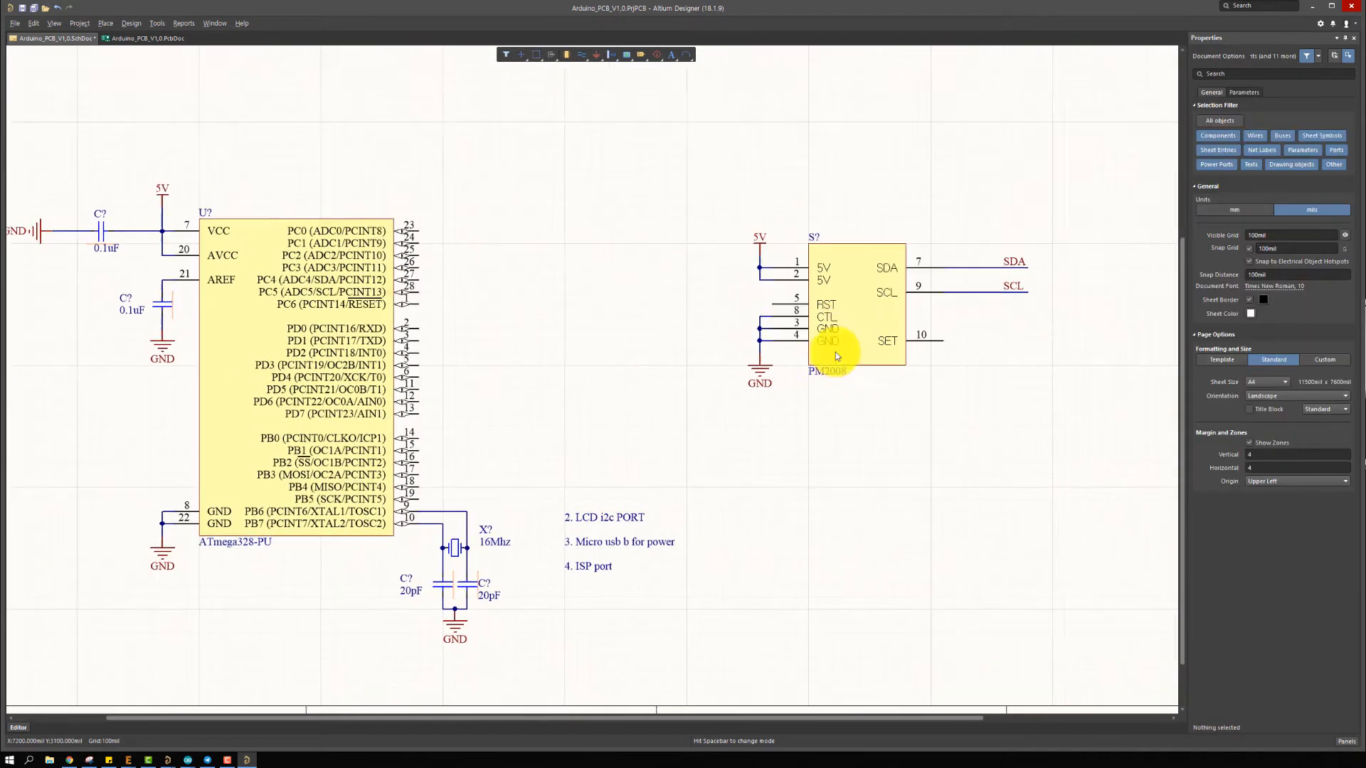
# Bring the Header 4 connector over from the SBA_Arduino_Shield project and place it below the PM2008
pyautogui.moveTo(836, 356); pyautogui.dragTo(833, 357, button='right')
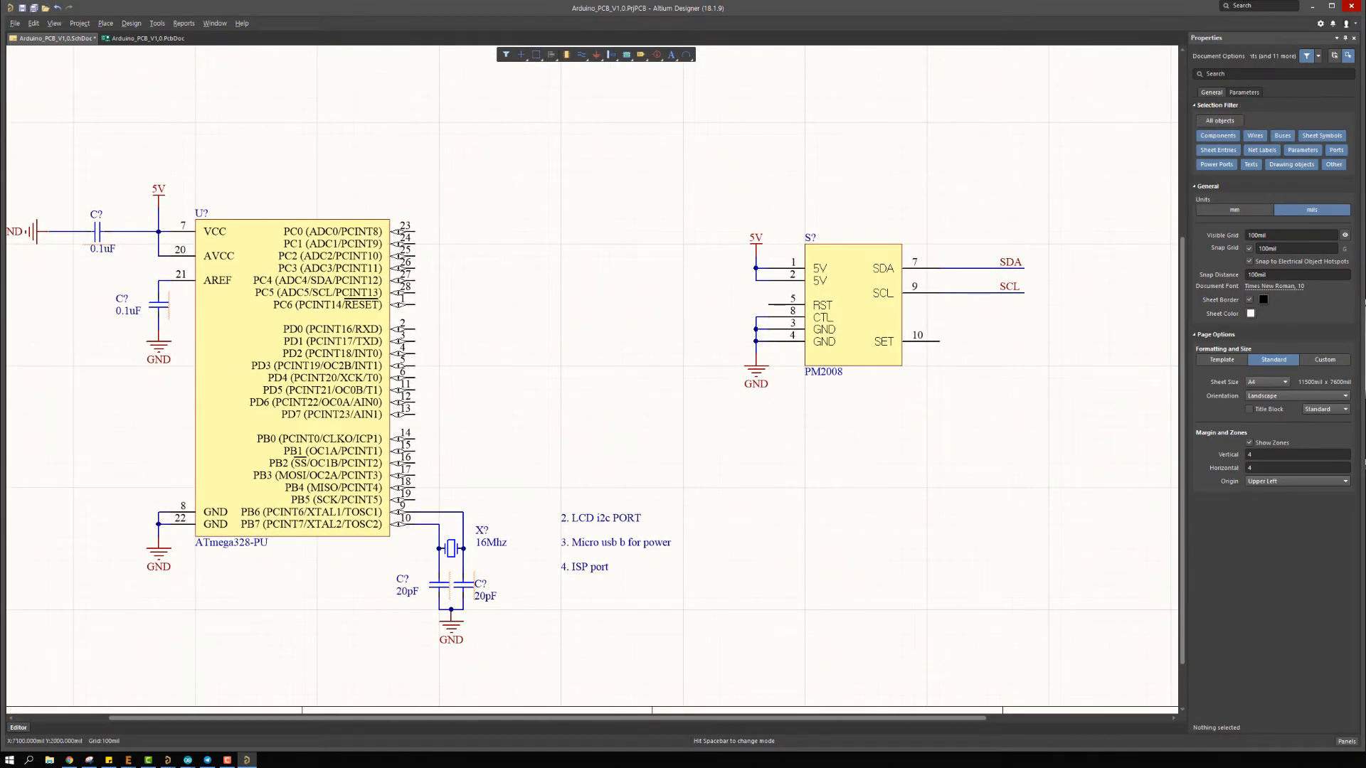
pyautogui.hotkey('alt', 'Tab')
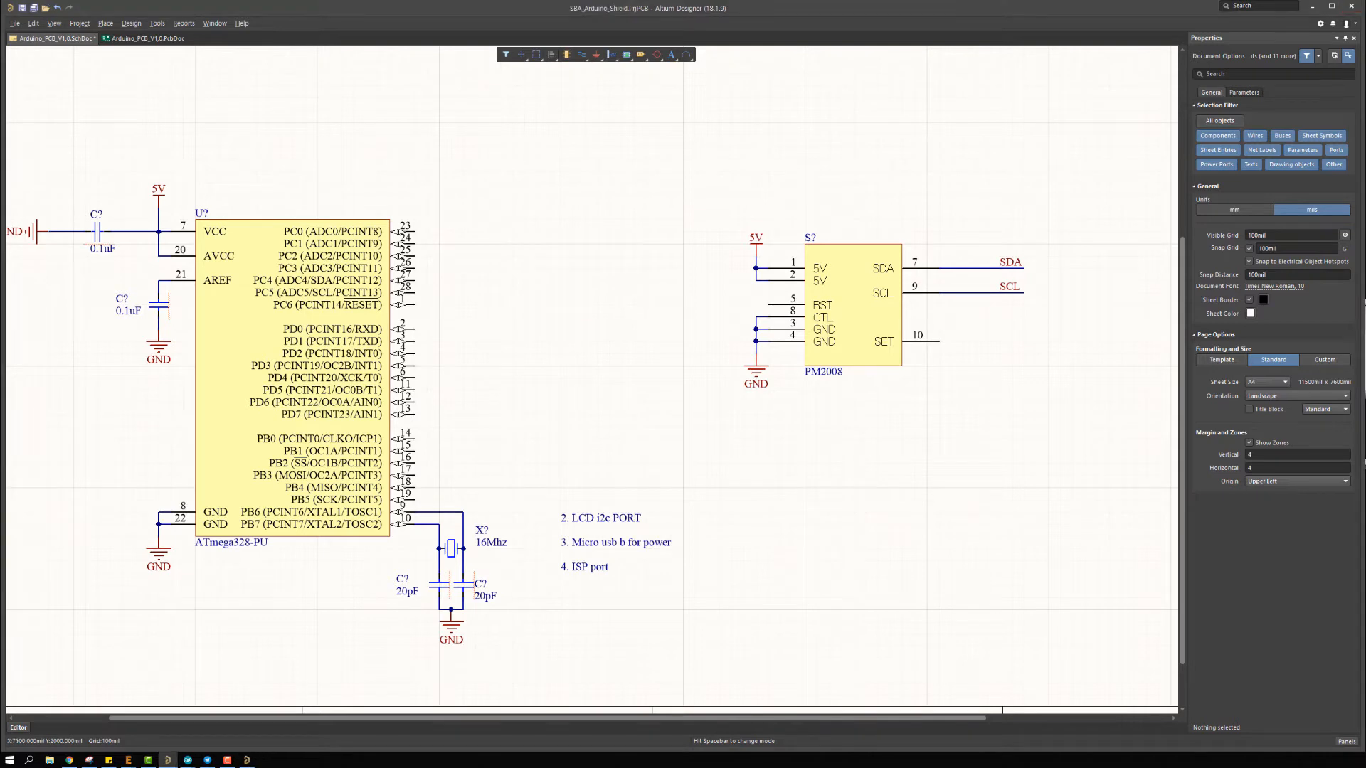
pyautogui.hotkey('alt', 'Tab')
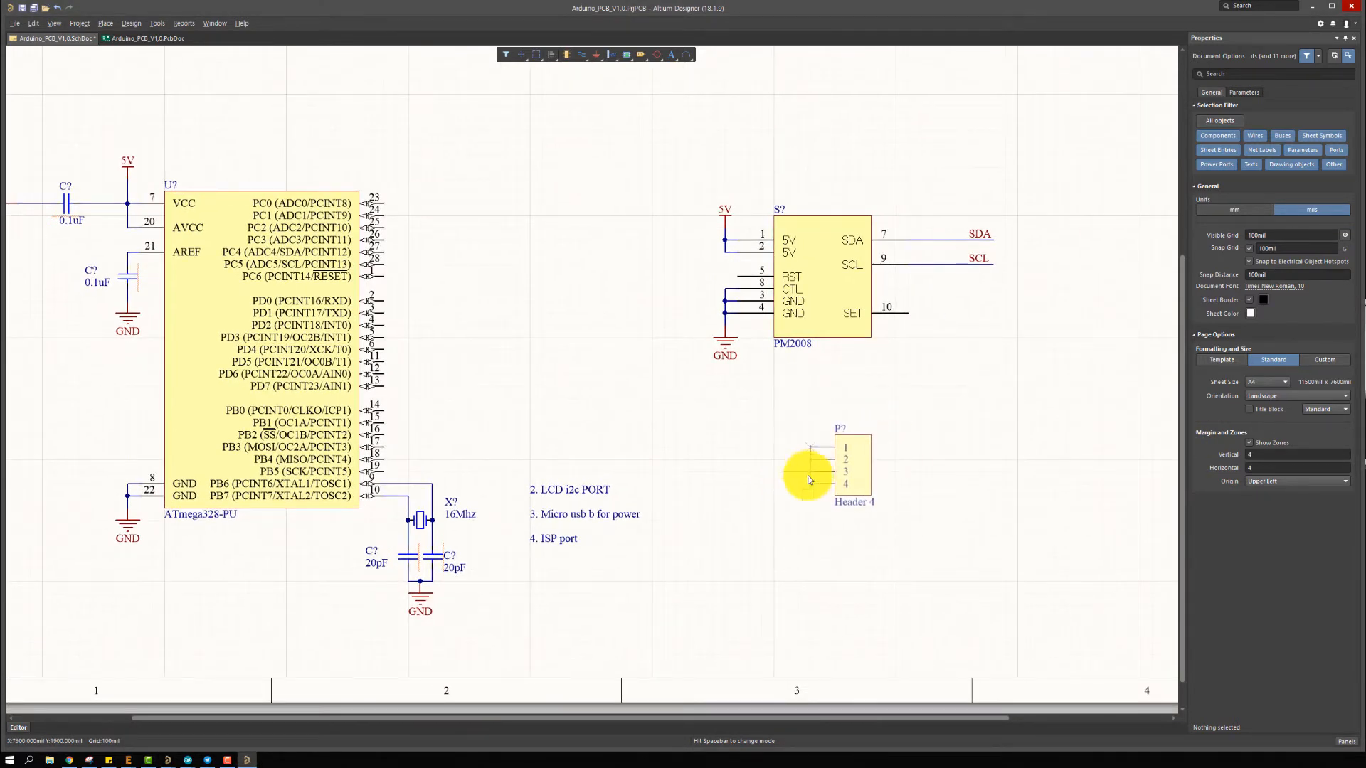
pyautogui.click(817, 470)
pyautogui.moveTo(885, 420); pyautogui.dragTo(961, 369, button='right')
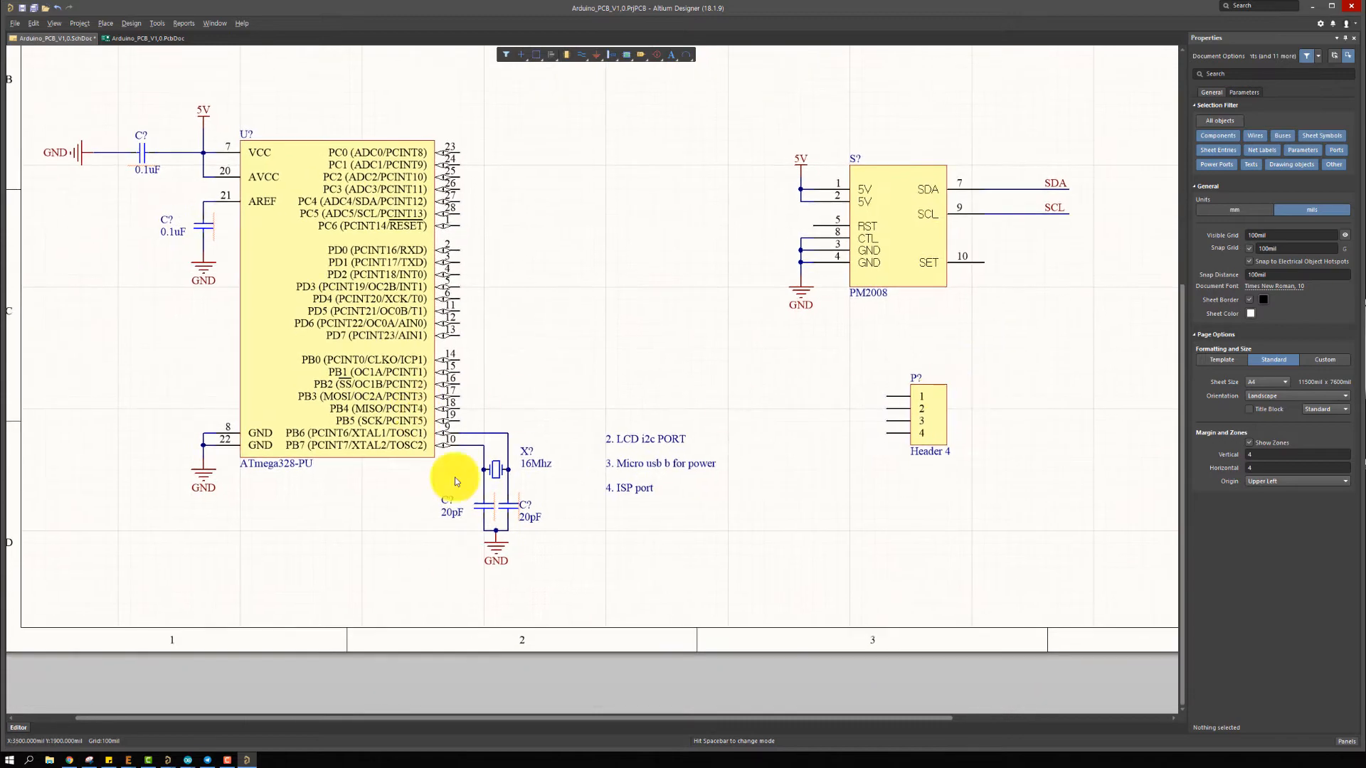
# Copy the crystal circuit's GND power port and place the copy below and to the left of Header 4
pyautogui.click(502, 542)
pyautogui.keyDown('ctrl'); pyautogui.scroll(3, 850, 417); pyautogui.keyUp('ctrl')
pyautogui.moveTo(868, 495); pyautogui.dragTo(896, 463, button='right')
pyautogui.keyDown('ctrl'); pyautogui.scroll(-2, 901, 462); pyautogui.keyUp('ctrl')
pyautogui.hotkey('ctrl', 'v')
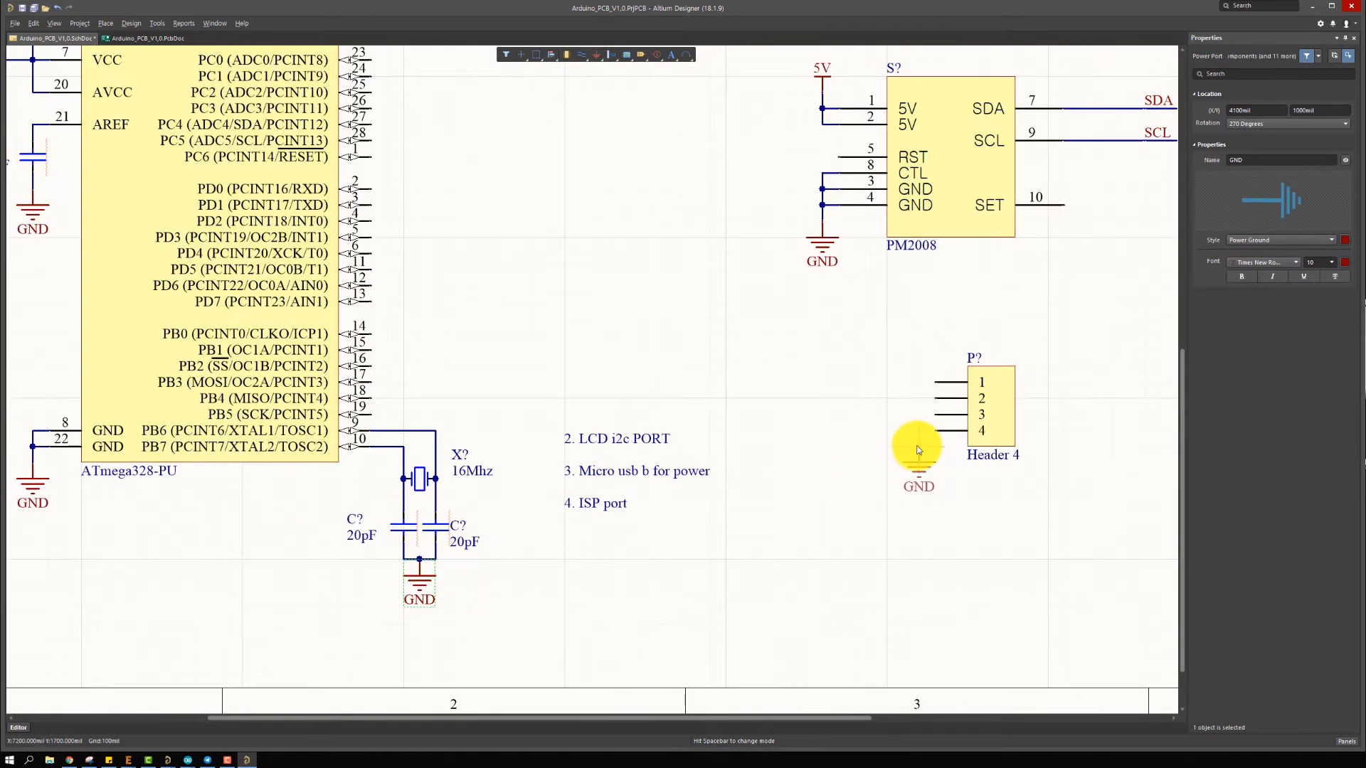
pyautogui.keyDown('ctrl'); pyautogui.scroll(2, 922, 440); pyautogui.keyUp('ctrl')
pyautogui.click(901, 482)
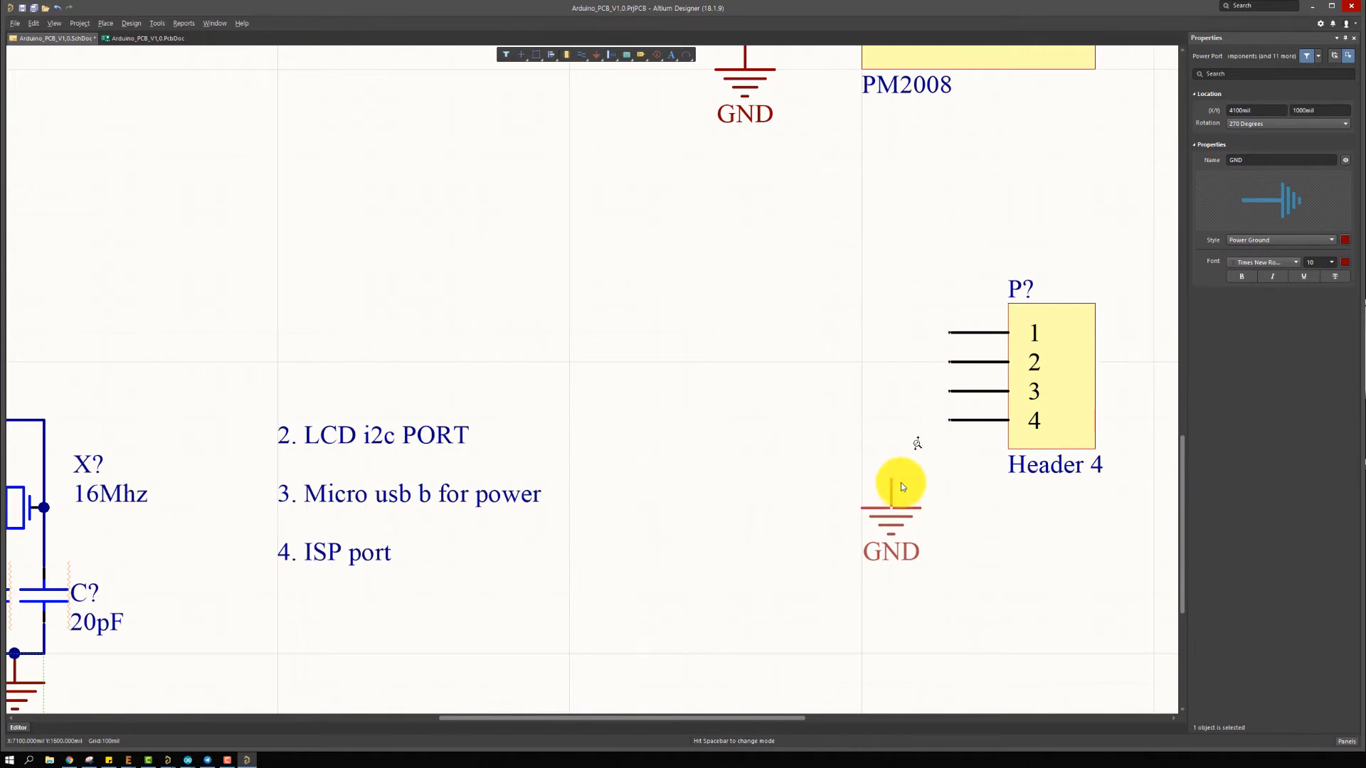
pyautogui.rightClick(900, 482)
# Wire the new GND port to pin 2 of Header 4
pyautogui.moveTo(936, 366); pyautogui.dragTo(914, 387, button='right')
pyautogui.hotkey('ctrl', 'w')
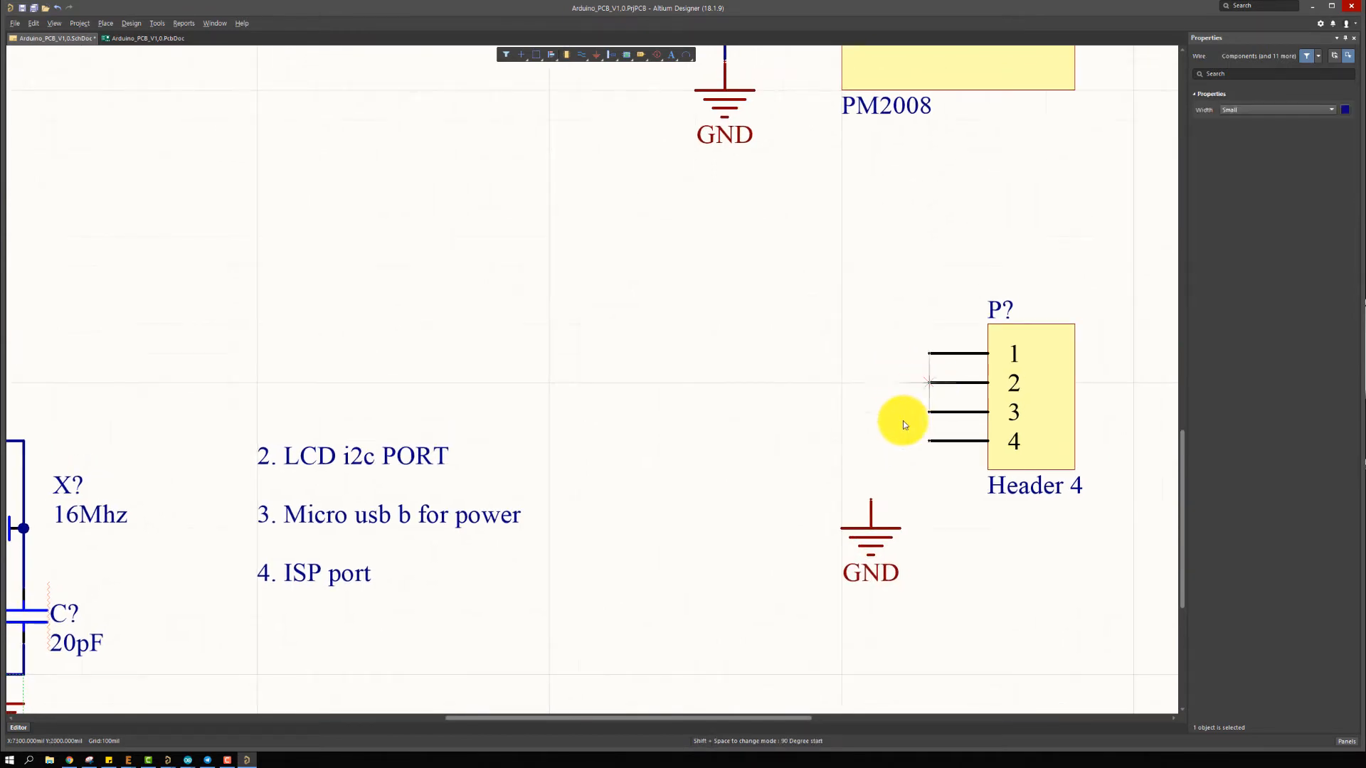
pyautogui.click(875, 492)
pyautogui.click(929, 383)
pyautogui.rightClick(927, 382)
# Copy the PM2008's 5V power port and place the copy above Header 4's pins, in line with its GND port
pyautogui.moveTo(820, 308); pyautogui.dragTo(939, 596, button='right')
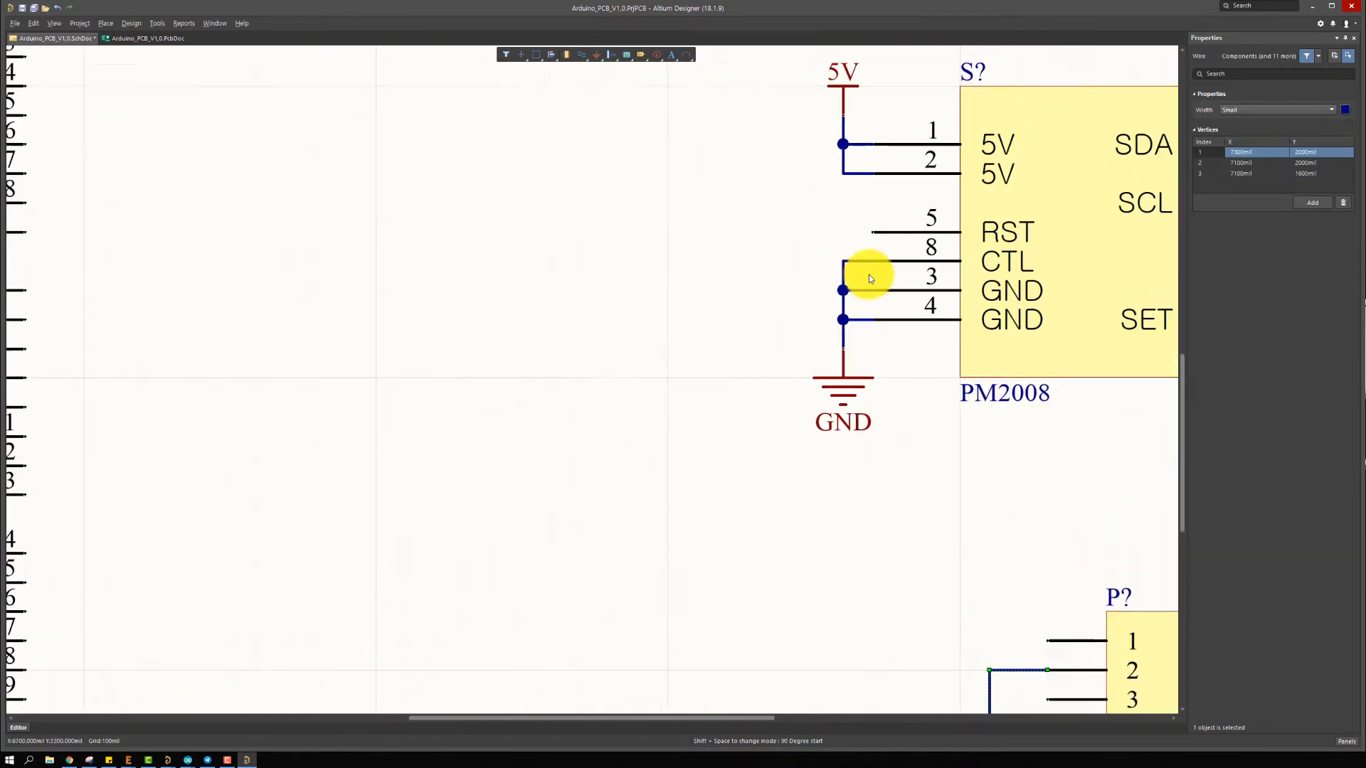
pyautogui.click(843, 100)
pyautogui.moveTo(979, 428); pyautogui.dragTo(901, 277, button='right')
pyautogui.hotkey('ctrl', 'v')
pyautogui.click(921, 458)
# Wire the new 5V port to pin 1 of Header 4
pyautogui.hotkey('ctrl', 'w')
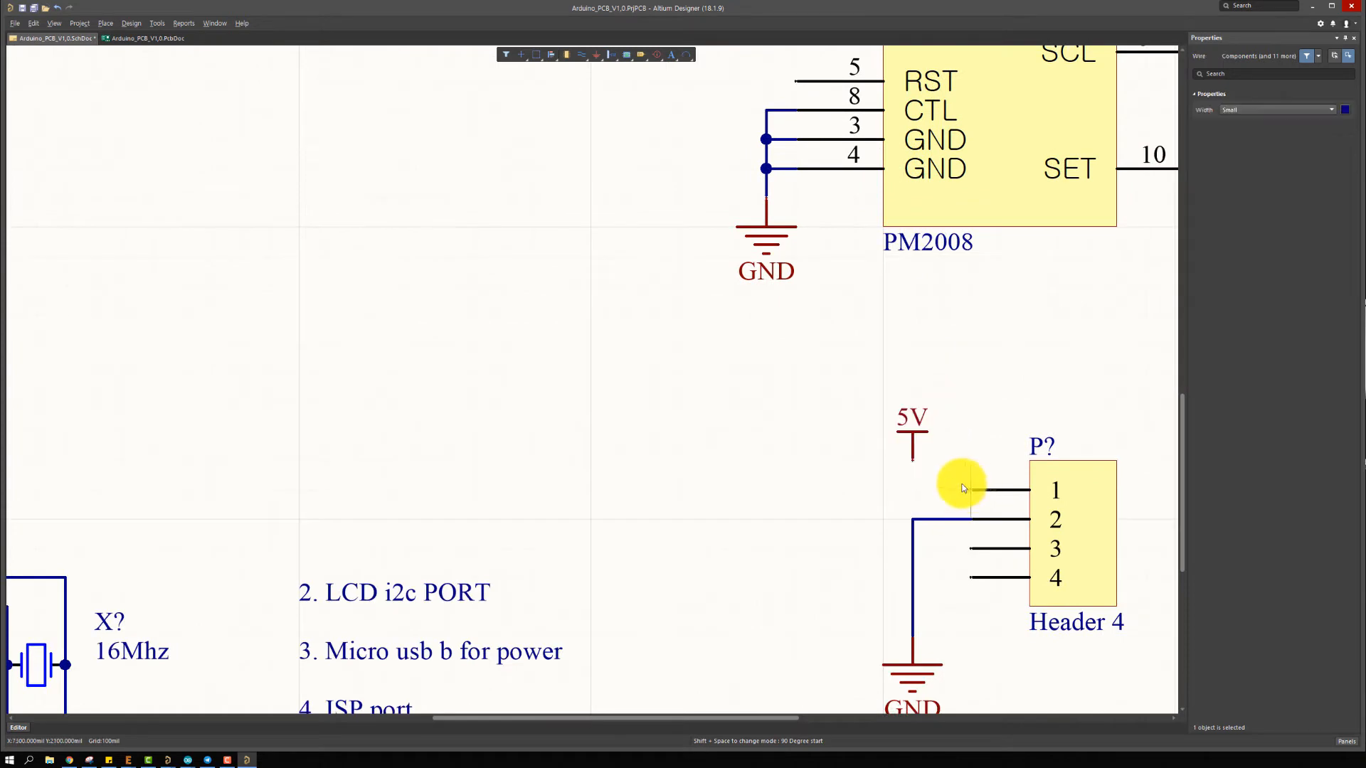
pyautogui.click(914, 461)
pyautogui.click(971, 490)
pyautogui.rightClick(966, 487)
pyautogui.moveTo(783, 274); pyautogui.dragTo(783, 395, button='right')
# Draw horizontal wires about 500 mil long outward from pins 3 and 4 of Header 4, crossing the ground wire
pyautogui.moveTo(871, 597); pyautogui.dragTo(841, 315, button='right')
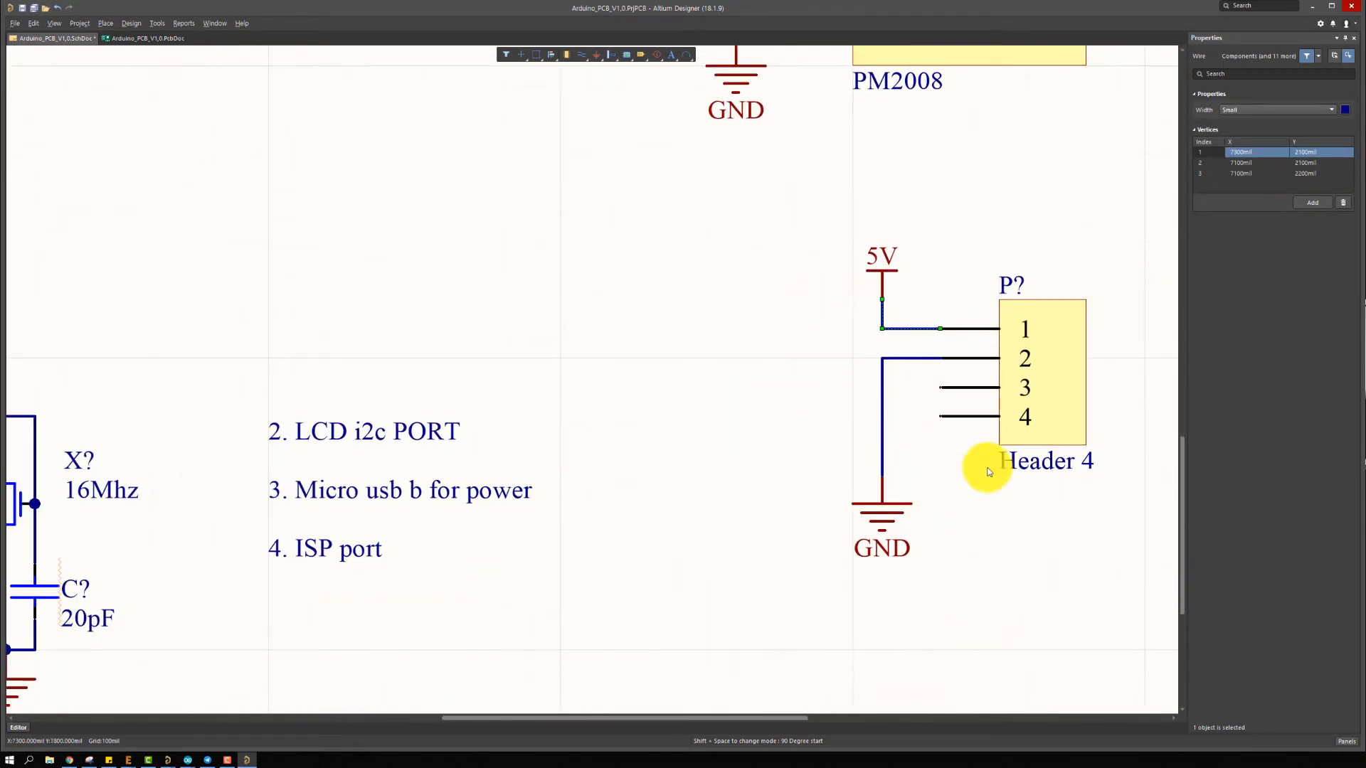
pyautogui.hotkey('ctrl', 'w')
pyautogui.click(941, 394)
pyautogui.click(793, 387)
pyautogui.rightClick(792, 387)
pyautogui.click(943, 417)
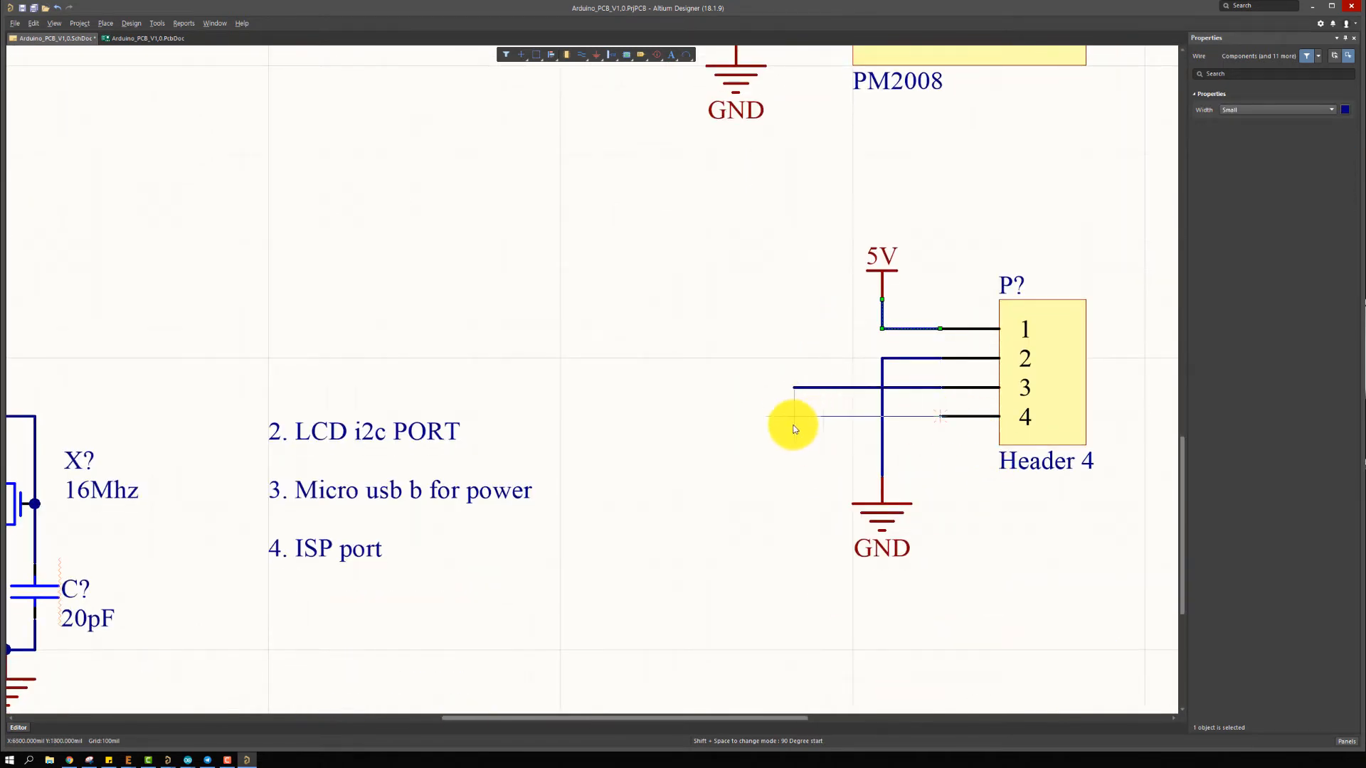
pyautogui.click(792, 426)
pyautogui.rightClick(792, 425)
pyautogui.rightClick(792, 425)
# Place net label SCL on Header 4's pin 4 wire and SDA on its pin 3 wire
pyautogui.press('p')
pyautogui.press('n')
pyautogui.press('Tab')
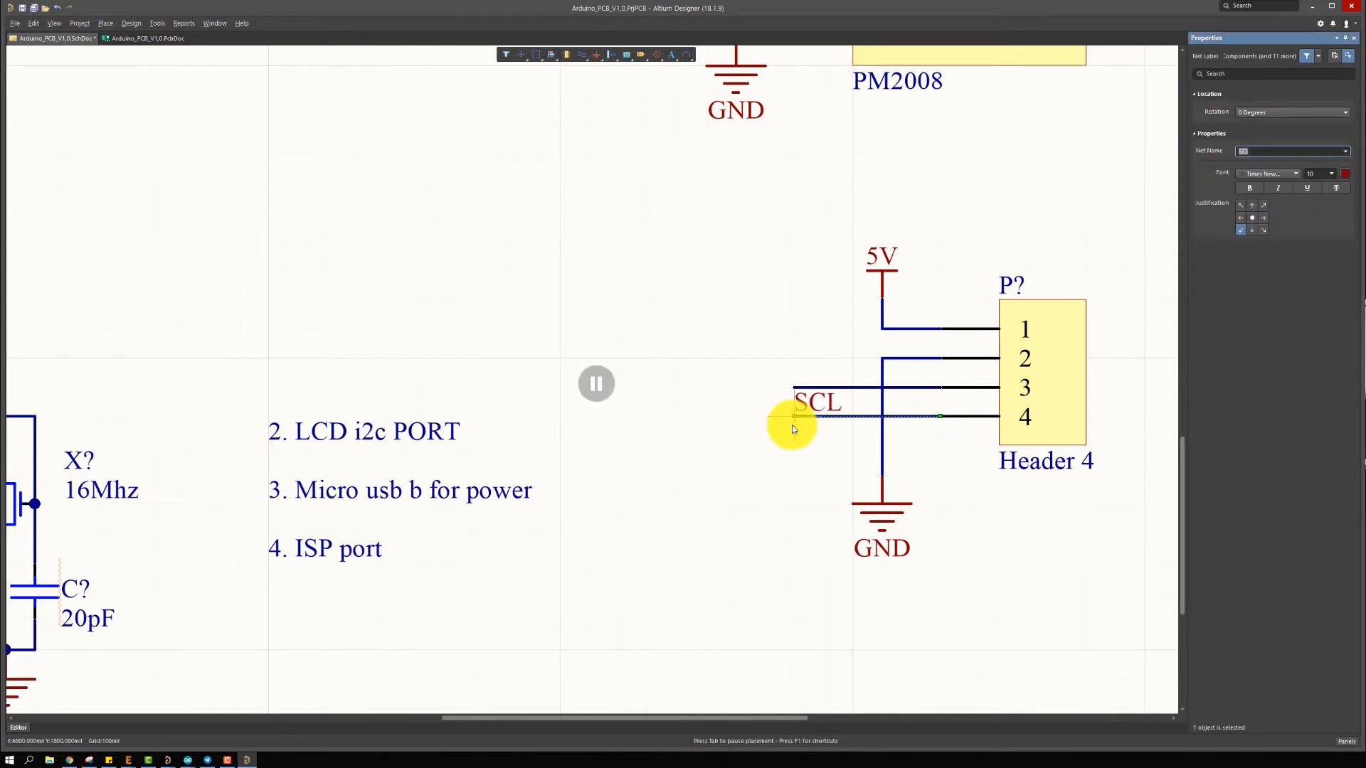
pyautogui.press('Return')
pyautogui.press('Tab')
pyautogui.write('SDA')
pyautogui.press('Return')
pyautogui.click(792, 381)
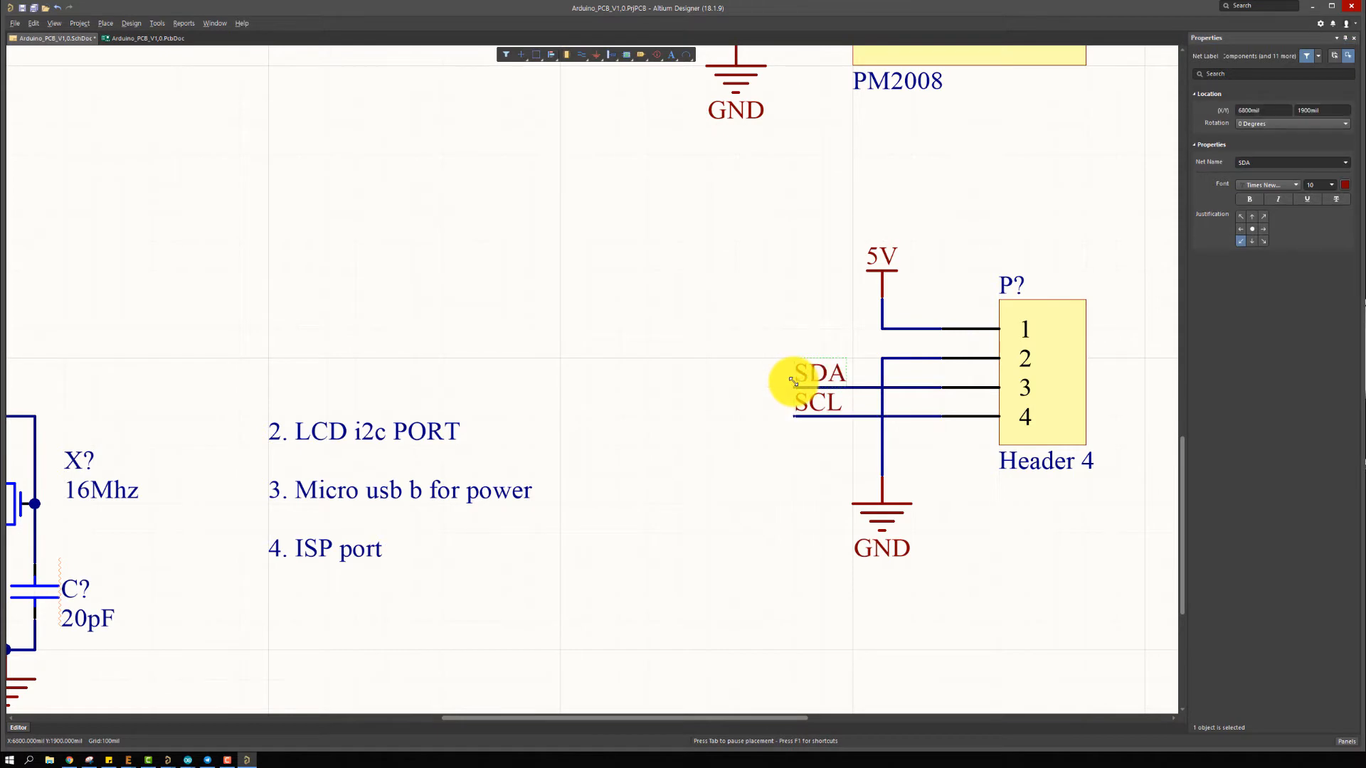
pyautogui.rightClick(793, 381)
pyautogui.moveTo(740, 365); pyautogui.dragTo(722, 362, button='right')
# Delete the "2. LCD i2c PORT" text note
pyautogui.keyDown('ctrl'); pyautogui.scroll(-5, 835, 411); pyautogui.keyUp('ctrl')
pyautogui.moveTo(918, 328); pyautogui.dragTo(923, 372, button='right')
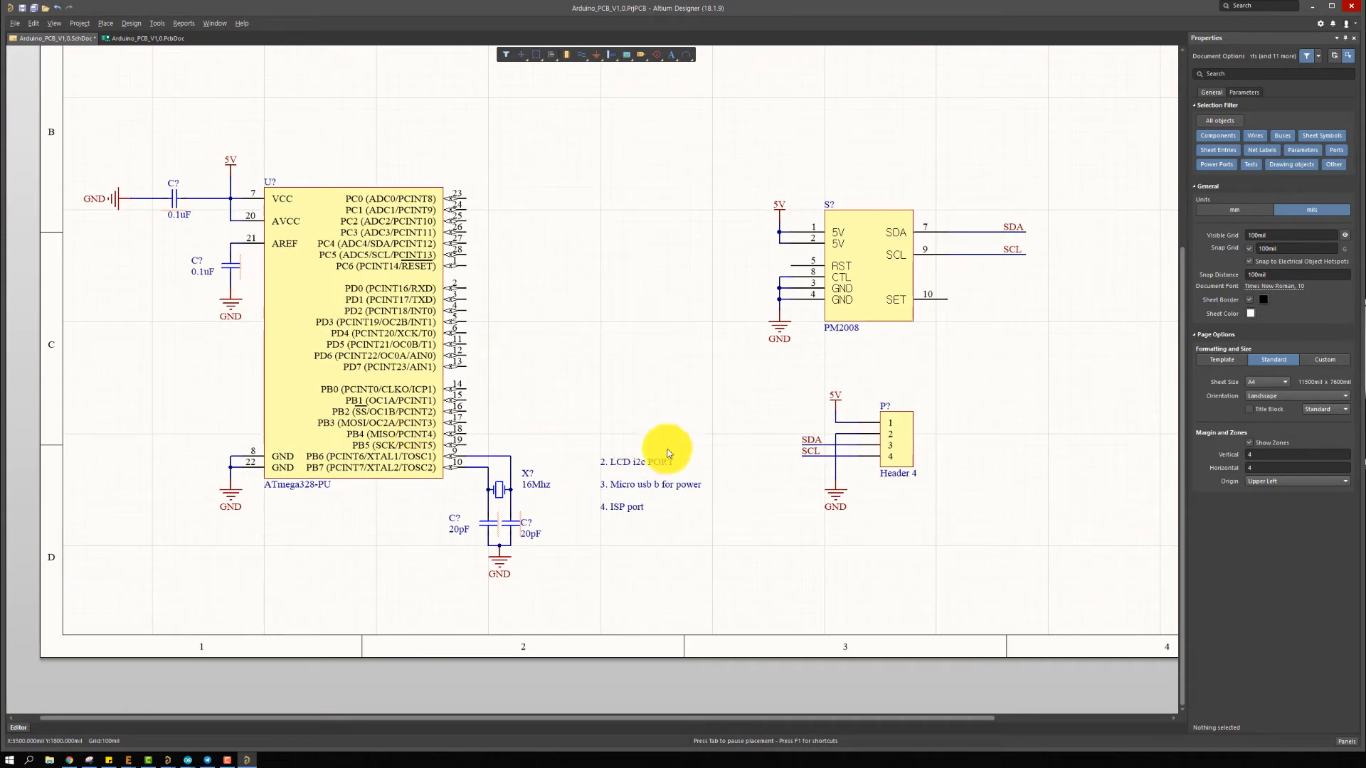
pyautogui.click(636, 459)
pyautogui.press('Delete')
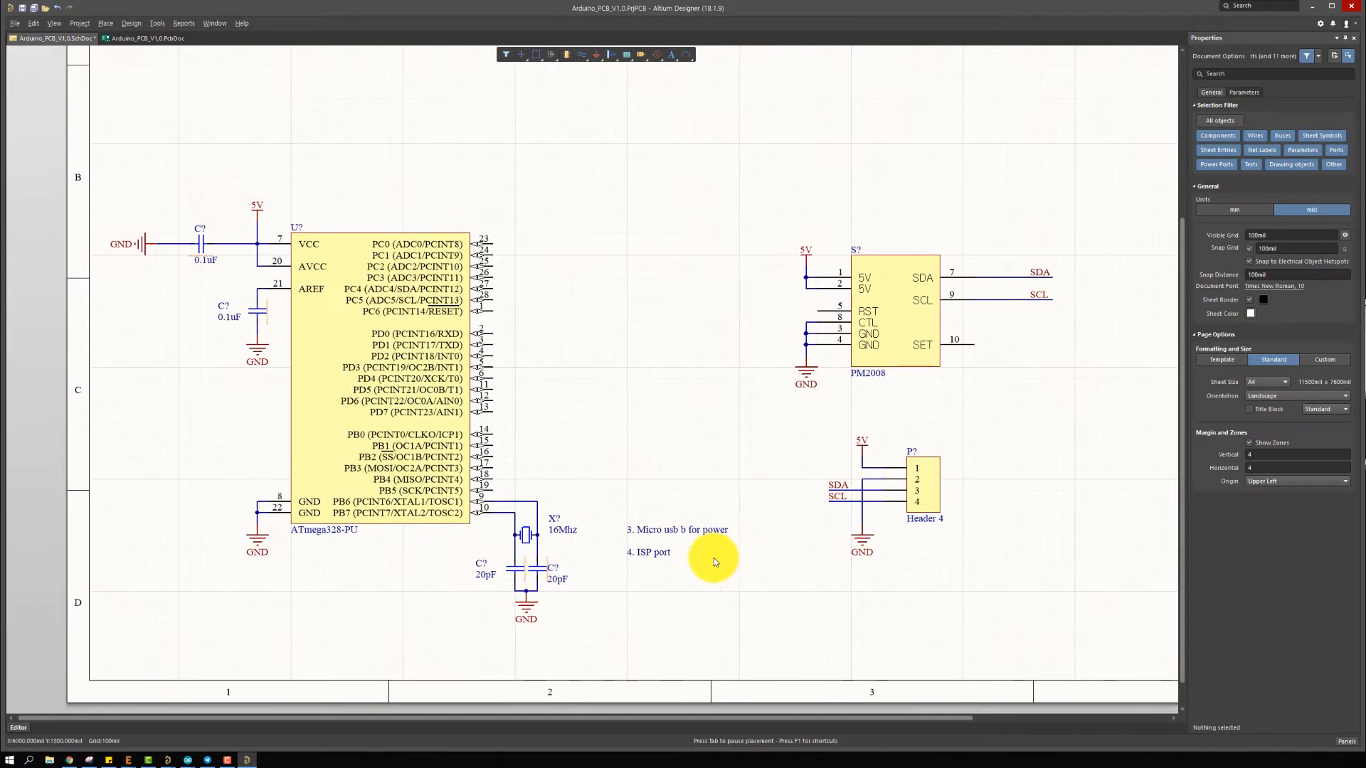
pyautogui.keyDown('ctrl'); pyautogui.scroll(3, 612, 512); pyautogui.keyUp('ctrl')
pyautogui.keyDown('ctrl'); pyautogui.scroll(-2, 812, 542); pyautogui.keyUp('ctrl')
pyautogui.moveTo(812, 542); pyautogui.dragTo(876, 557, button='right')
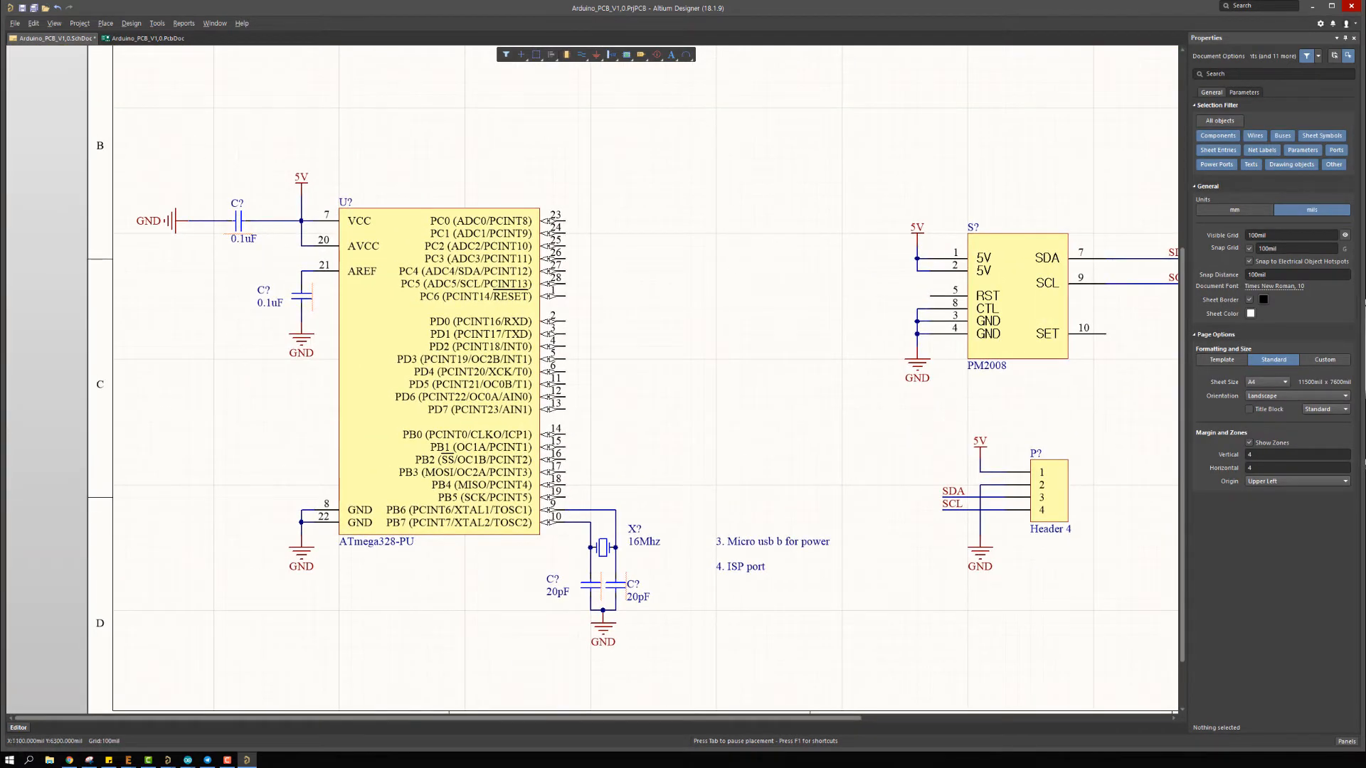
pyautogui.click(1313, 6)
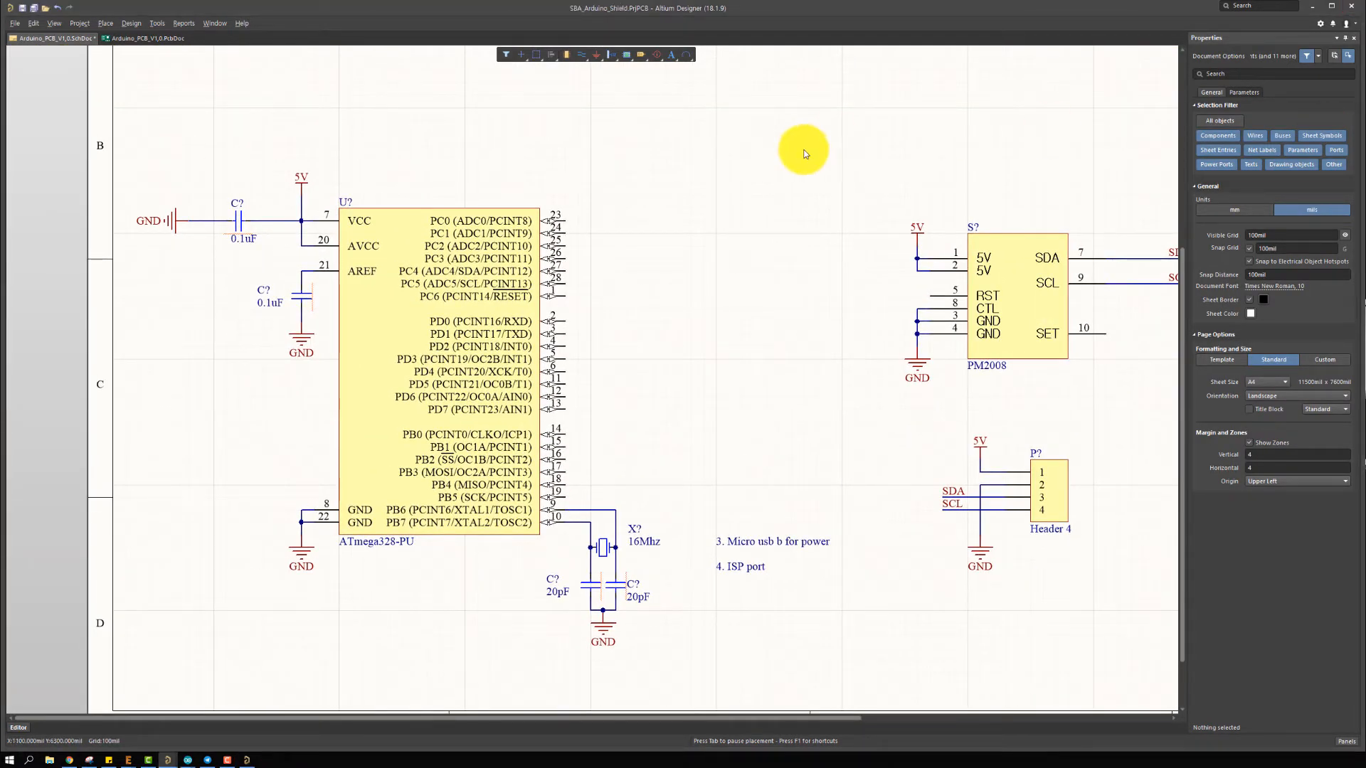
pyautogui.click(785, 271)
pyautogui.keyDown('ctrl'); pyautogui.scroll(-2, 785, 274); pyautogui.keyUp('ctrl')
pyautogui.moveTo(783, 278); pyautogui.dragTo(673, 391, button='right')
pyautogui.moveTo(470, 178); pyautogui.dragTo(389, 324, button='right')
pyautogui.hotkey('ctrl', 'v')
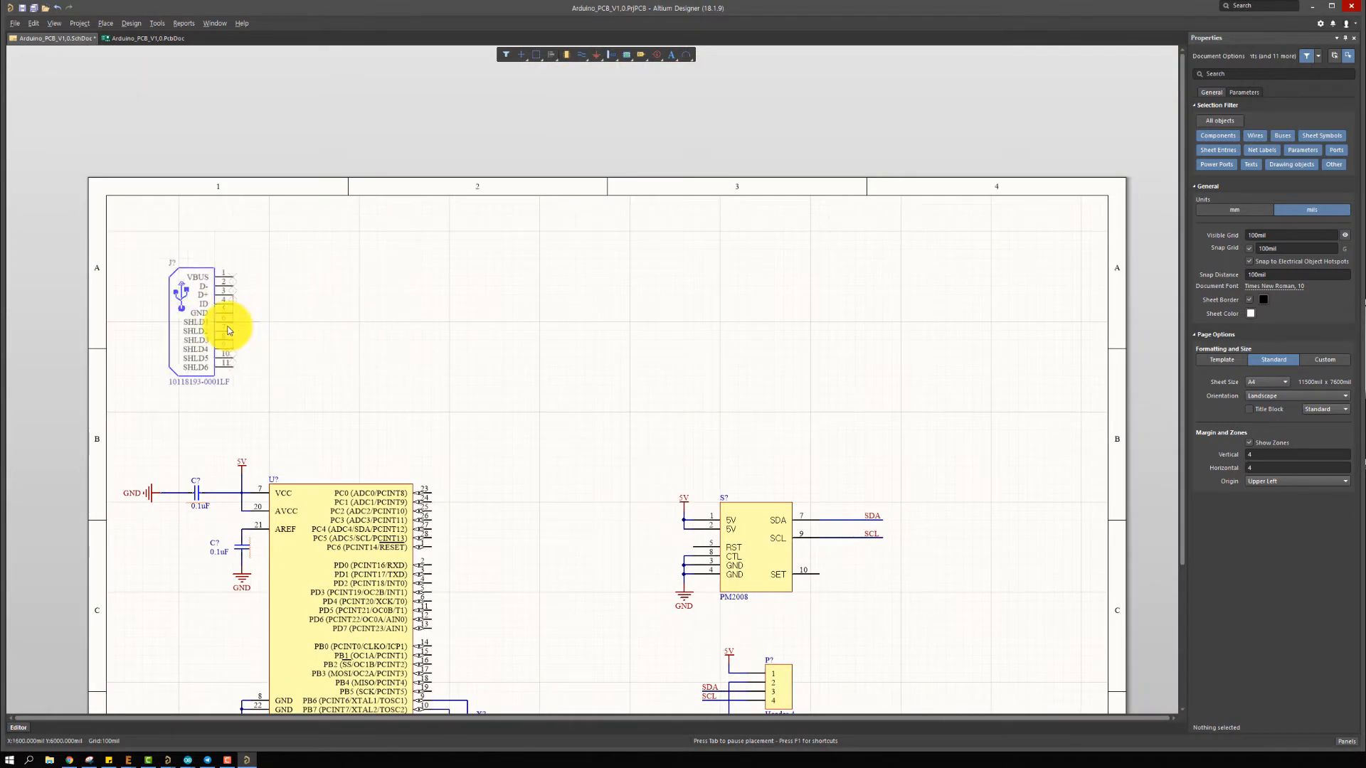
pyautogui.click(226, 320)
pyautogui.moveTo(120, 281); pyautogui.dragTo(266, 233, button='right')
pyautogui.keyDown('ctrl'); pyautogui.scroll(3, 388, 357); pyautogui.keyUp('ctrl')
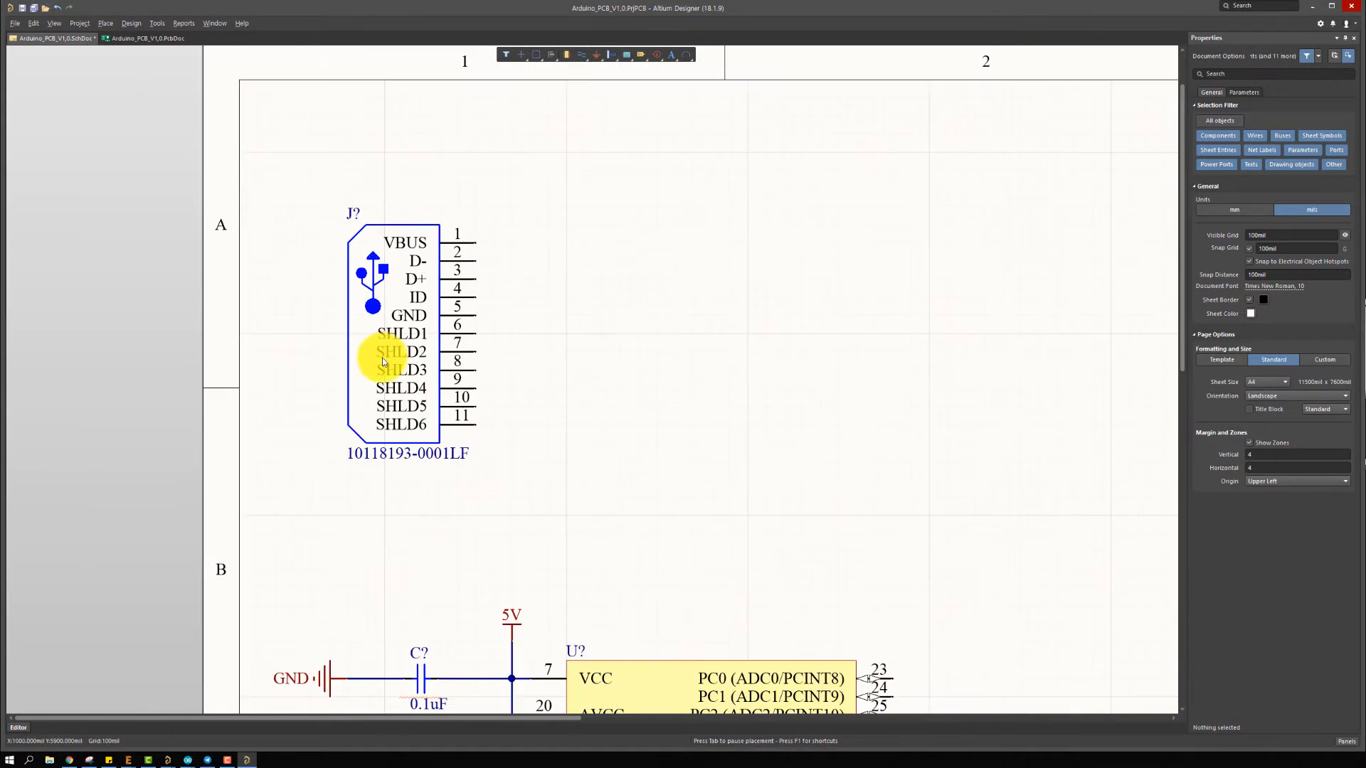
# Draw a wire from the USB connector's GND pin 5, 200 mil outward and about 700 mil down to just below pin 11
pyautogui.hotkey('ctrl', 'w')
pyautogui.click(524, 294)
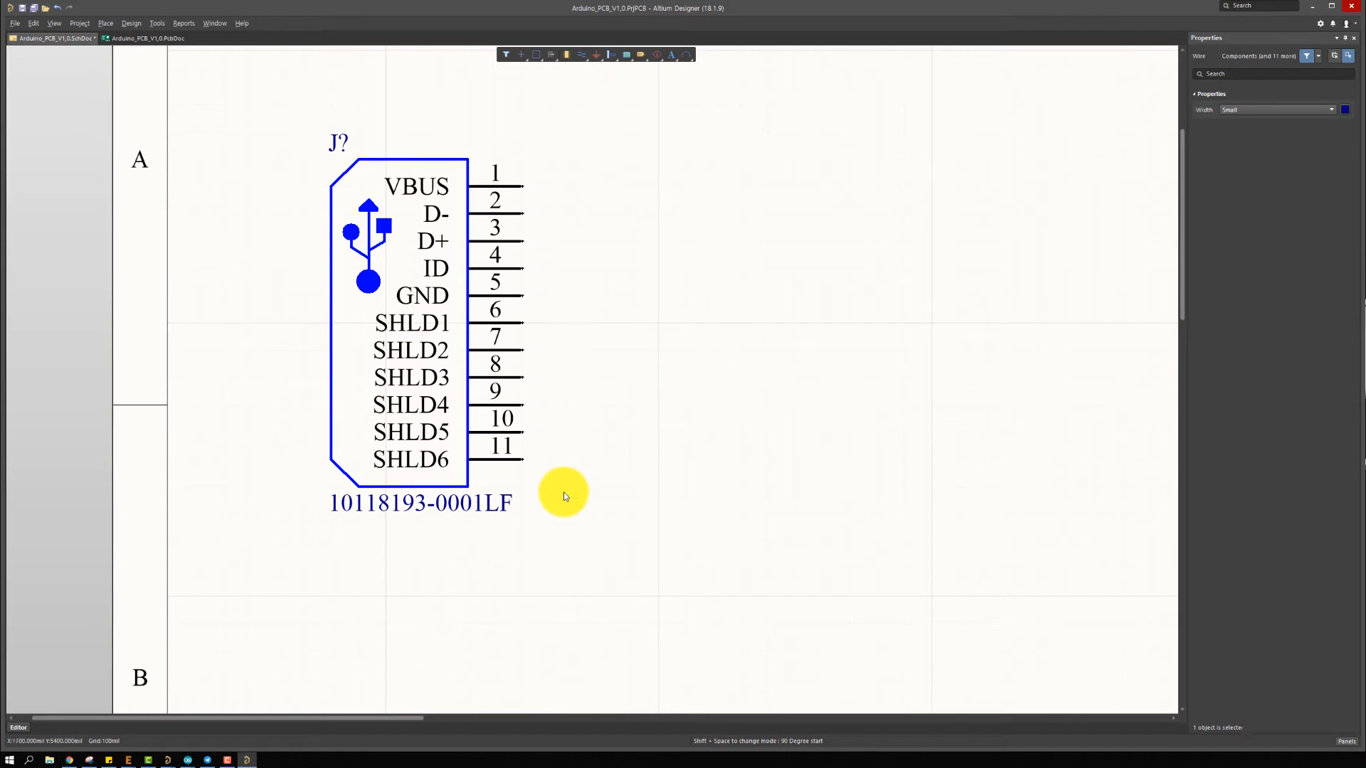
pyautogui.click(563, 492)
# Wire the USB connector's SHLD1 to SHLD6 pins (6 to 11) to the vertical ground wire
pyautogui.click(523, 460)
pyautogui.click(524, 431)
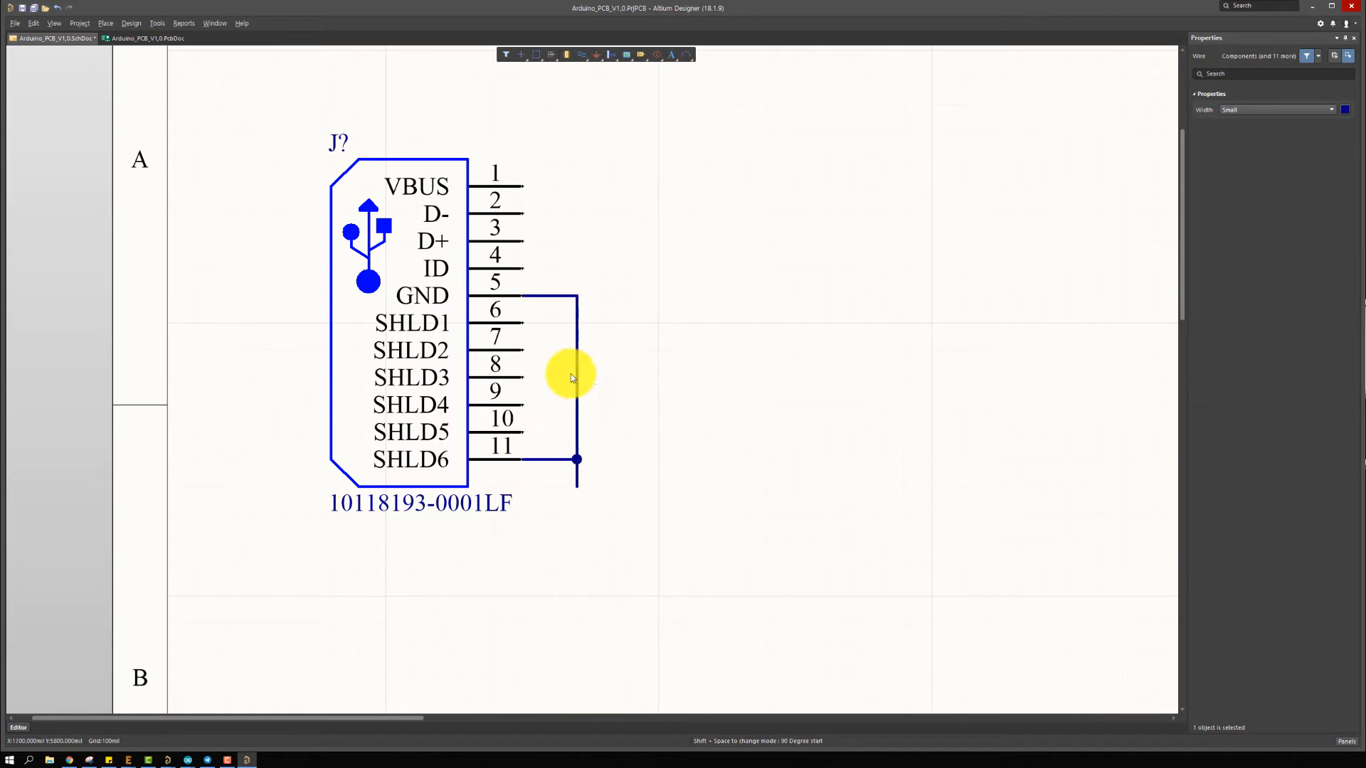
pyautogui.click(573, 377)
pyautogui.click(522, 405)
pyautogui.click(578, 336)
pyautogui.click(523, 377)
pyautogui.click(580, 299)
pyautogui.click(526, 350)
pyautogui.click(579, 296)
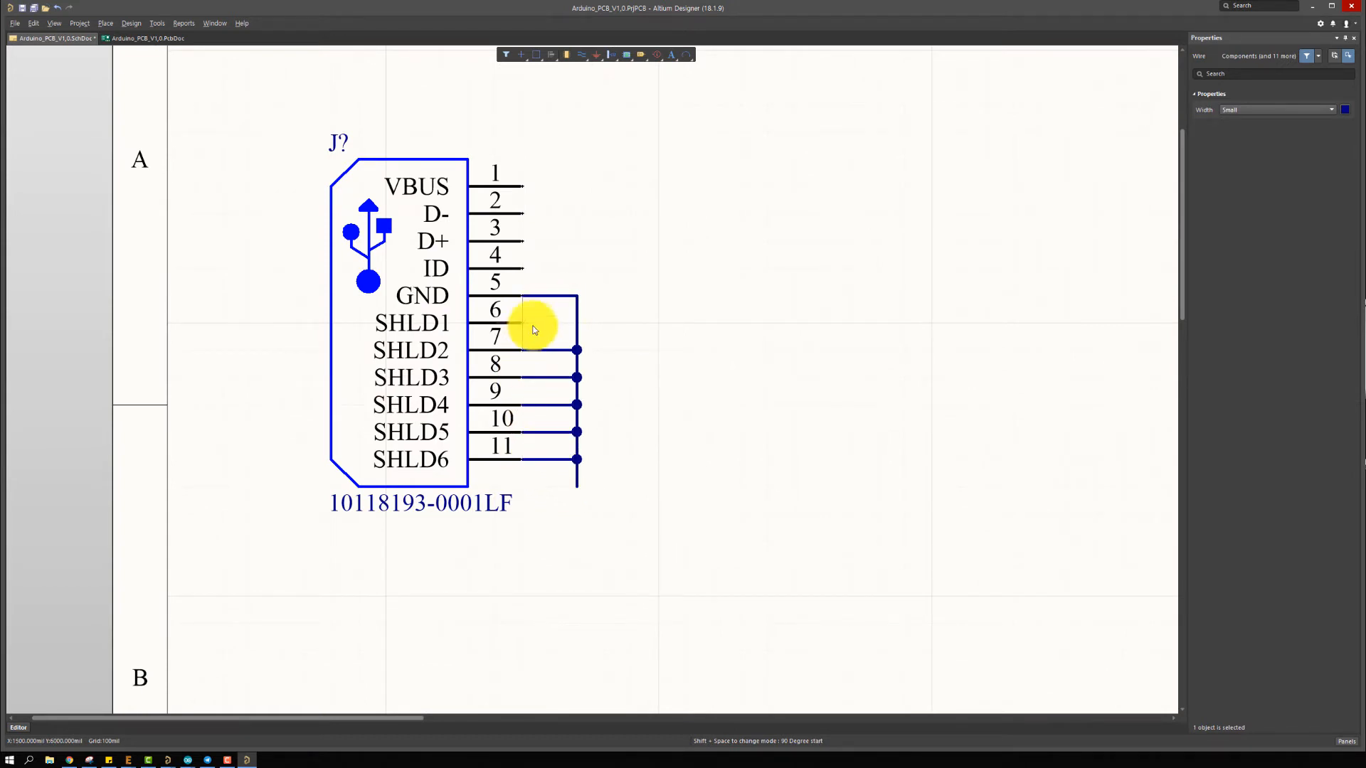
pyautogui.click(528, 326)
pyautogui.click(578, 295)
pyautogui.rightClick(586, 270)
# Place a GND power port on the lower end of the USB connector's ground wire
pyautogui.click(597, 55)
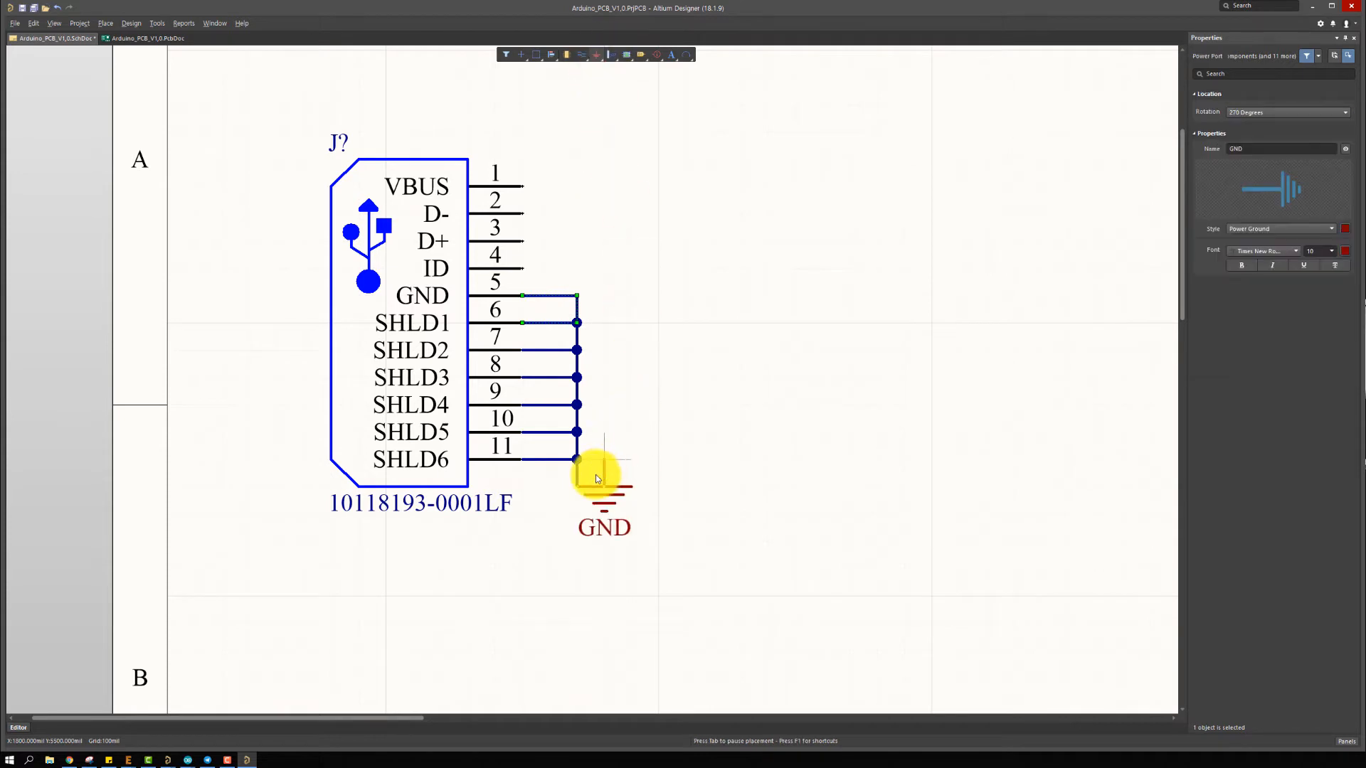
pyautogui.click(578, 491)
pyautogui.rightClick(610, 286)
# Wire the USB connector's VBUS pin 200 mil outward and 200 mil up, and end the wire with a power port named 5V
pyautogui.moveTo(566, 228); pyautogui.dragTo(581, 283, button='right')
pyautogui.click(581, 54)
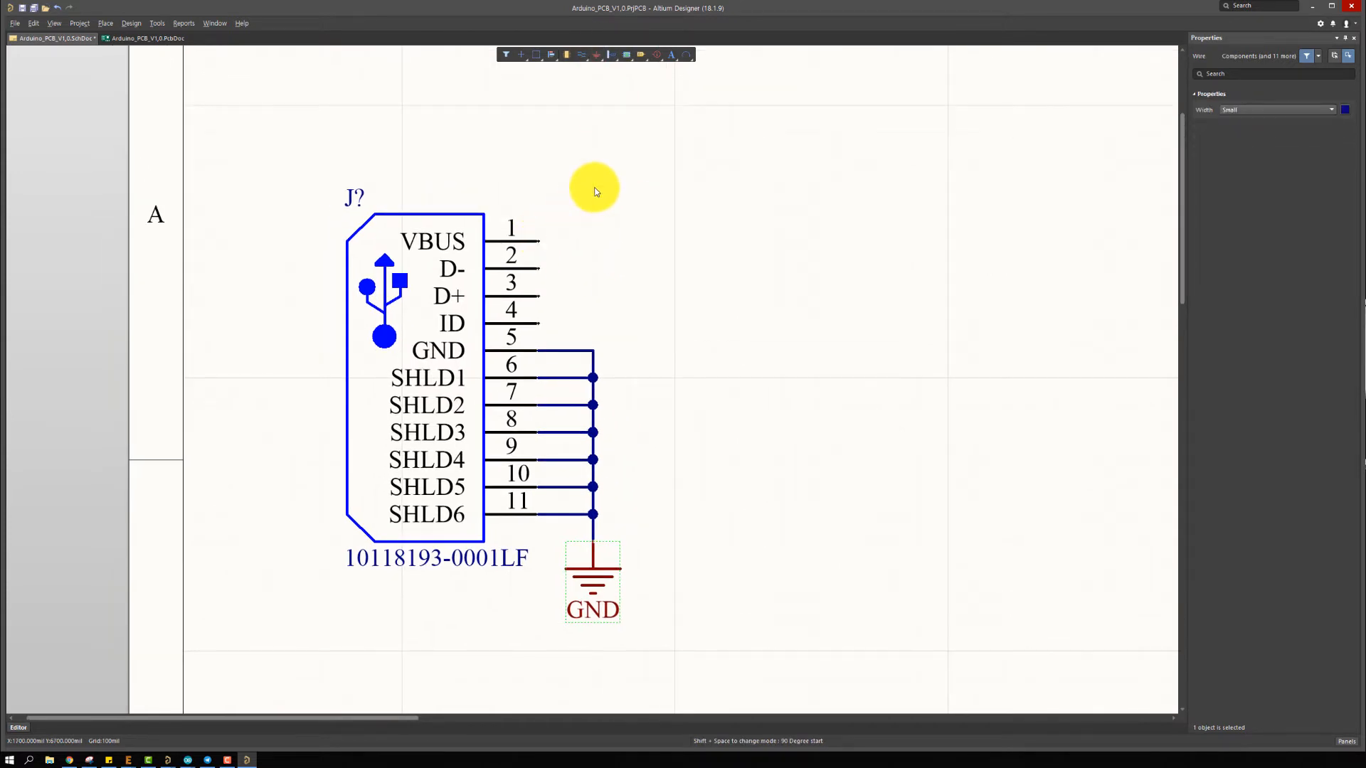
pyautogui.click(595, 190)
pyautogui.rightClick(596, 190)
pyautogui.click(596, 55)
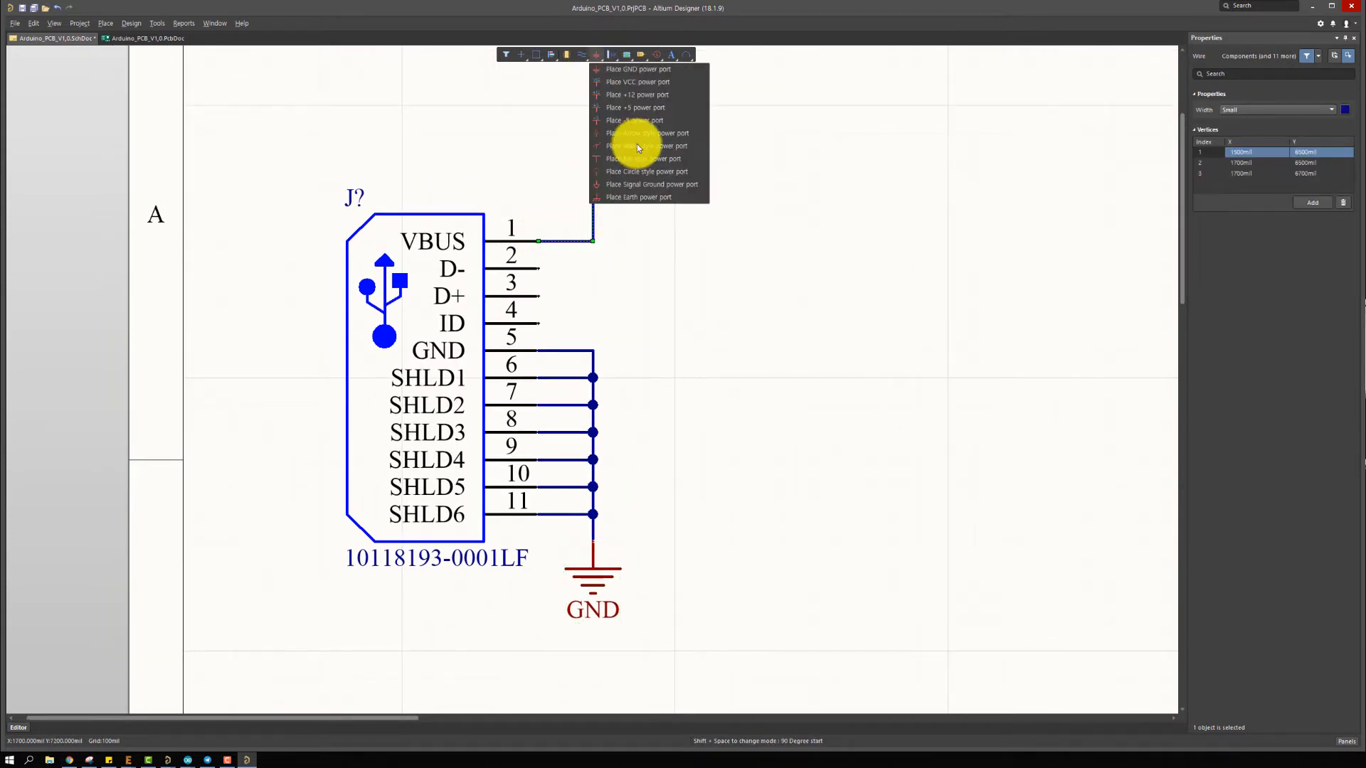
pyautogui.click(654, 112)
pyautogui.write('5')
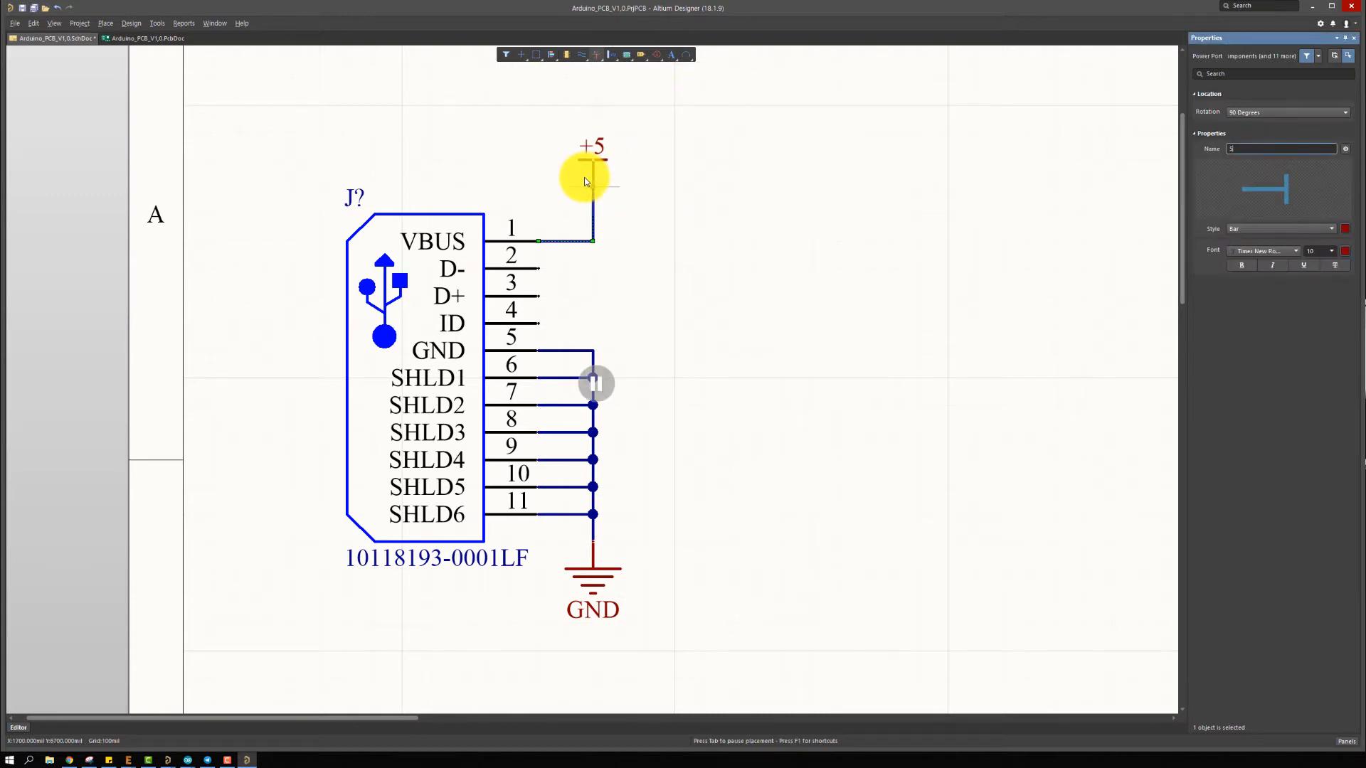
pyautogui.write('V')
pyautogui.press('Return')
pyautogui.click(586, 182)
pyautogui.rightClick(586, 183)
# Delete the "3. Micro usb b for power" text note
pyautogui.click(796, 311)
pyautogui.moveTo(658, 260); pyautogui.dragTo(622, 236, button='right')
pyautogui.keyDown('ctrl'); pyautogui.scroll(-3, 612, 231); pyautogui.keyUp('ctrl')
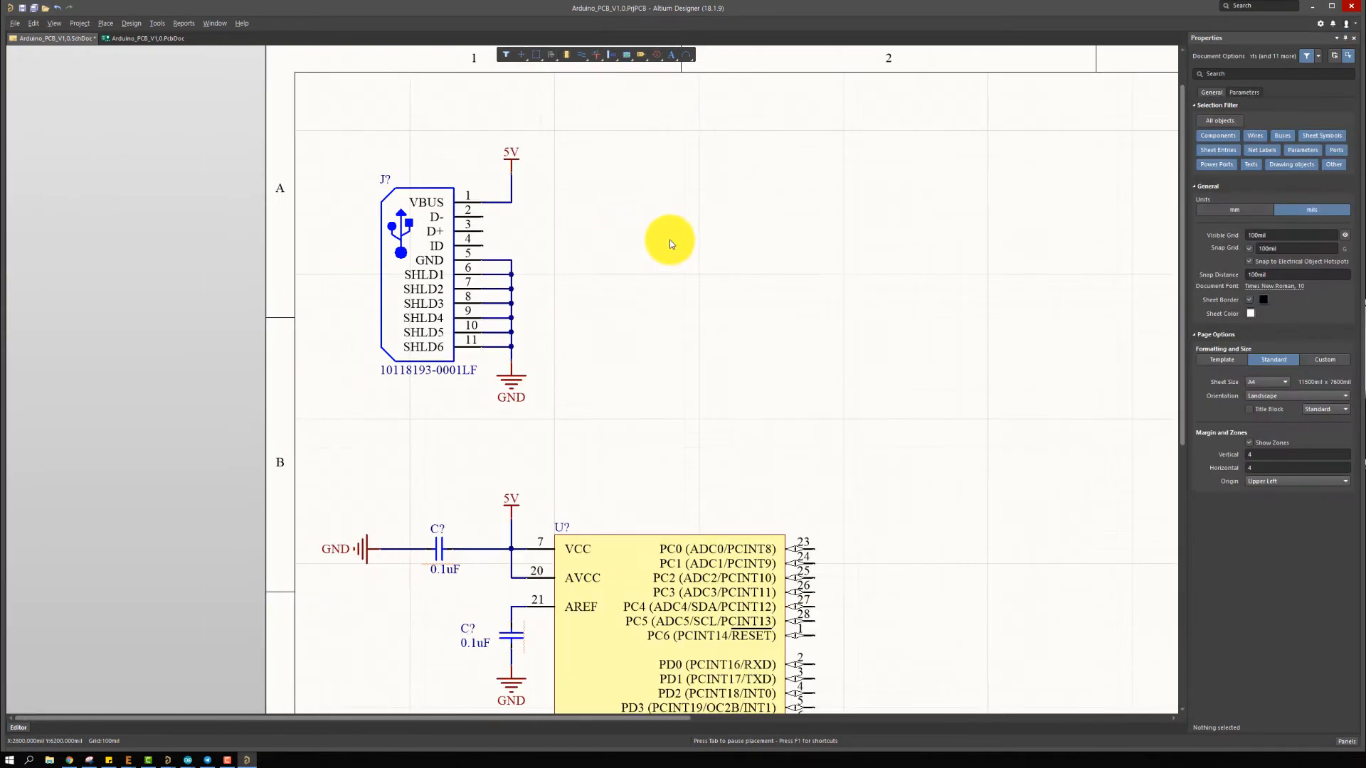
pyautogui.keyDown('ctrl'); pyautogui.scroll(-3, 705, 253); pyautogui.keyUp('ctrl')
pyautogui.keyDown('ctrl'); pyautogui.scroll(5, 756, 363); pyautogui.keyUp('ctrl')
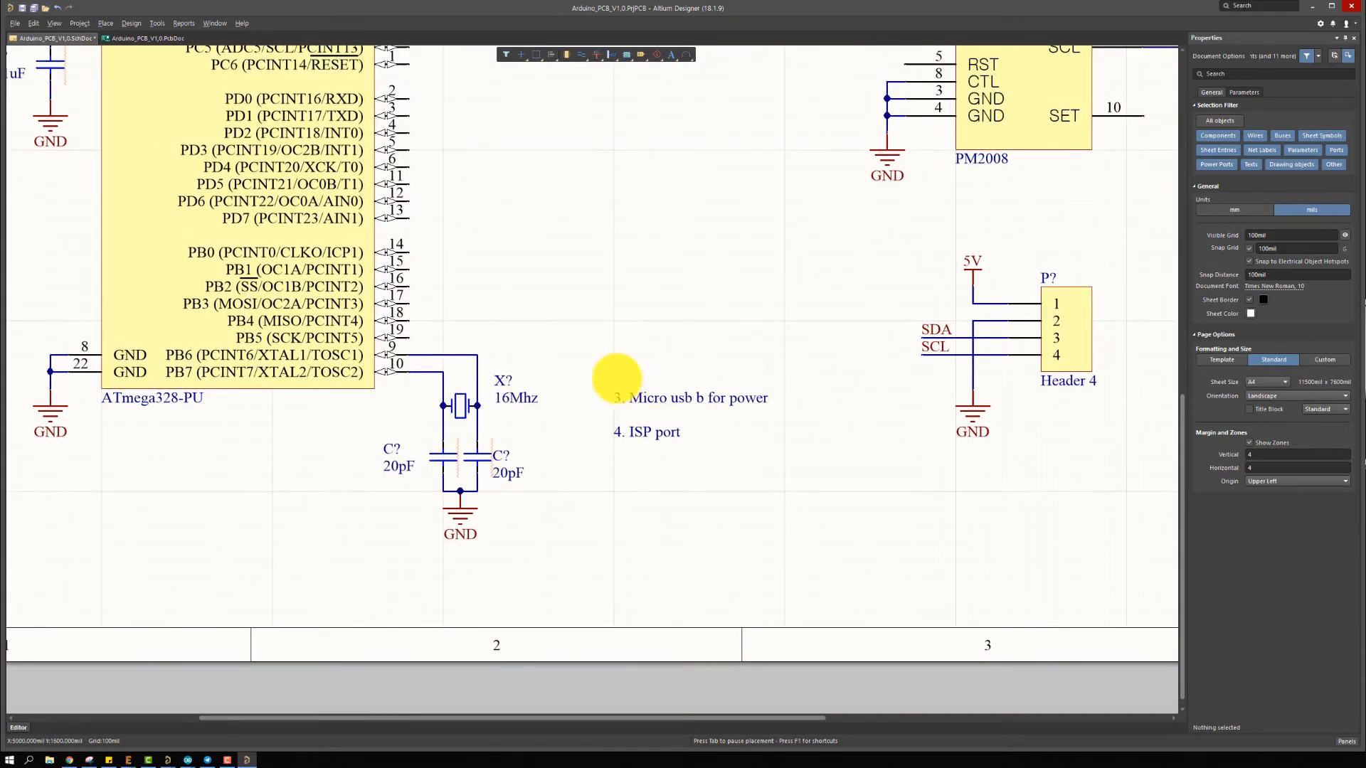
pyautogui.keyDown('ctrl'); pyautogui.scroll(2, 617, 379); pyautogui.keyUp('ctrl')
pyautogui.click(803, 407)
pyautogui.press('Delete')
pyautogui.moveTo(655, 432); pyautogui.dragTo(718, 451, button='right')
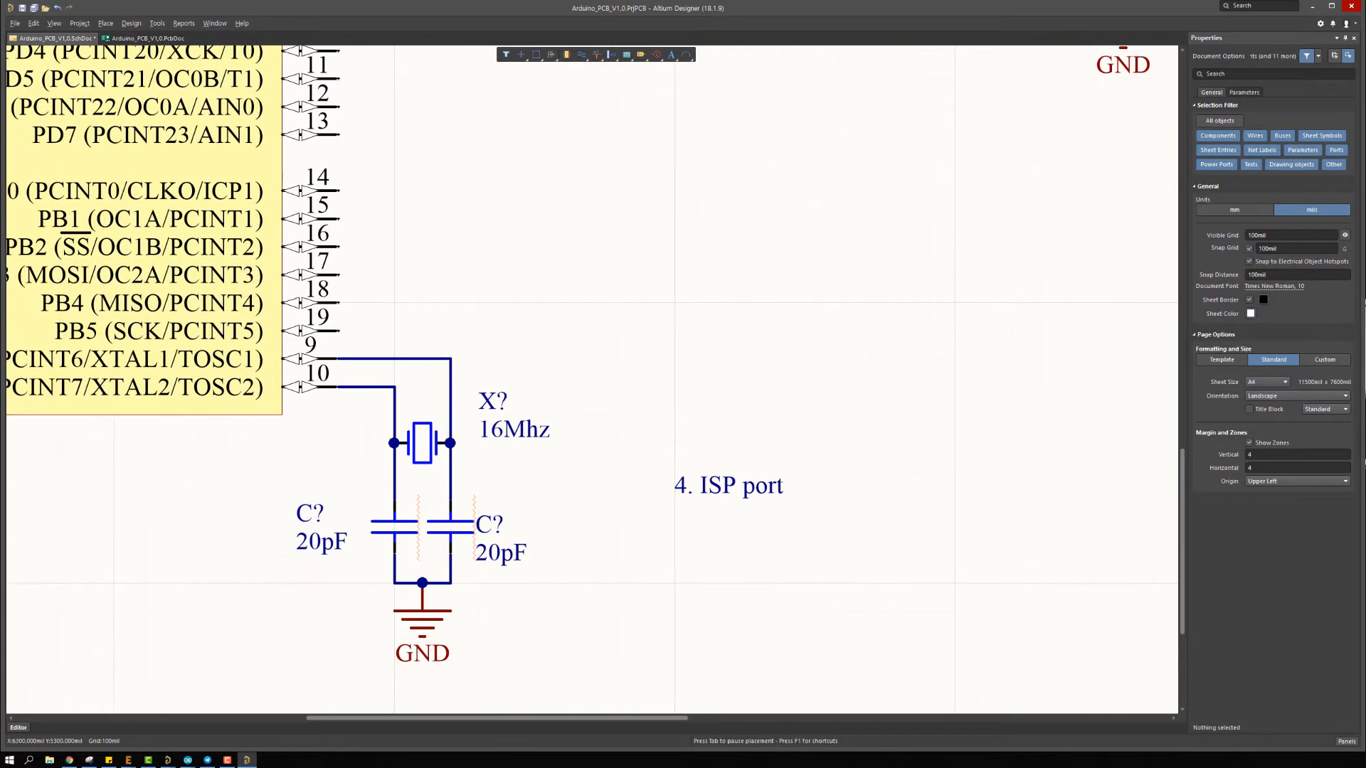
# Copy the 6-pin ISP header from the SBA_Arduino_Shield project and place it above the PM2008 sensor
pyautogui.keyDown('ctrl'); pyautogui.scroll(-6, 826, 340); pyautogui.keyUp('ctrl')
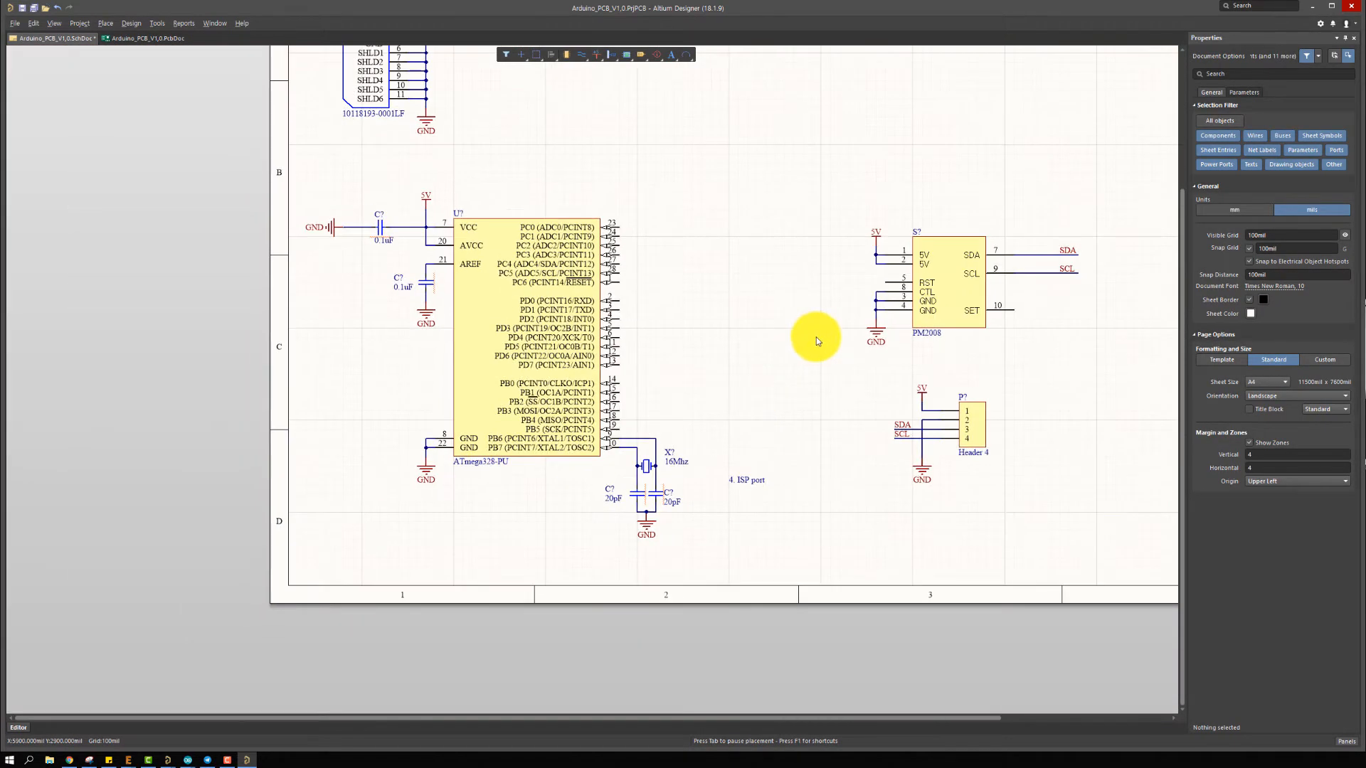
pyautogui.moveTo(816, 337); pyautogui.dragTo(811, 384, button='right')
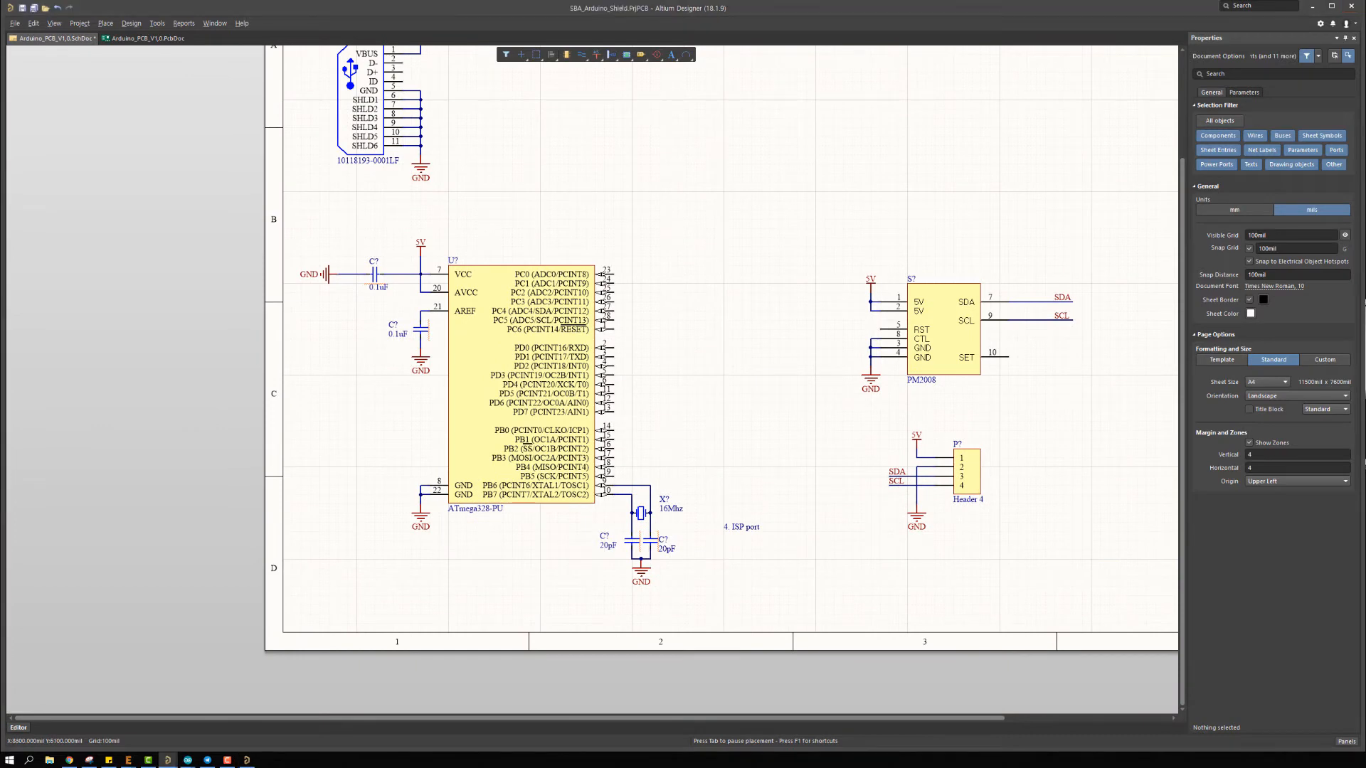
pyautogui.click(850, 297)
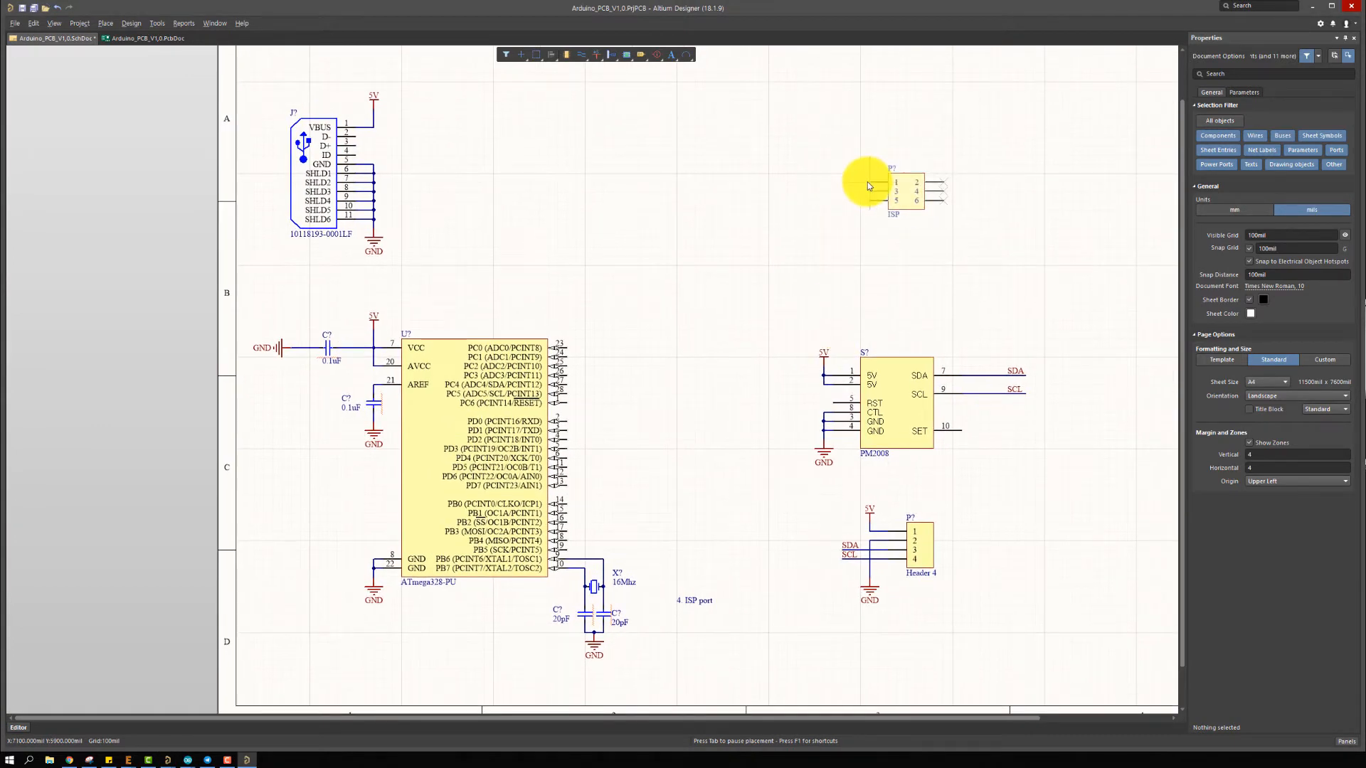
pyautogui.click(868, 183)
# Switch to Chrome and search Google for "avr isp pinout" in a new tab
pyautogui.click(75, 758)
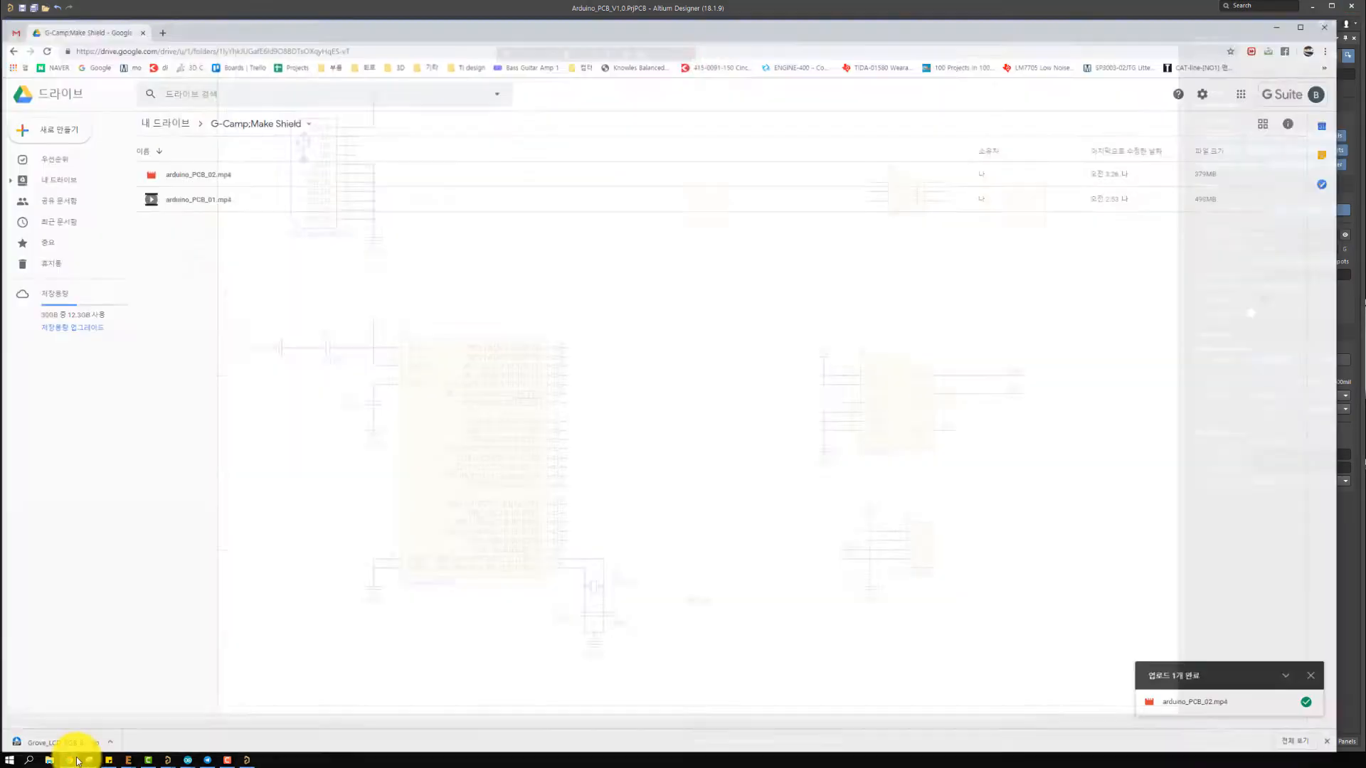
pyautogui.hotkey('ctrl', 't')
pyautogui.write('i')
pyautogui.press('BackSpace')
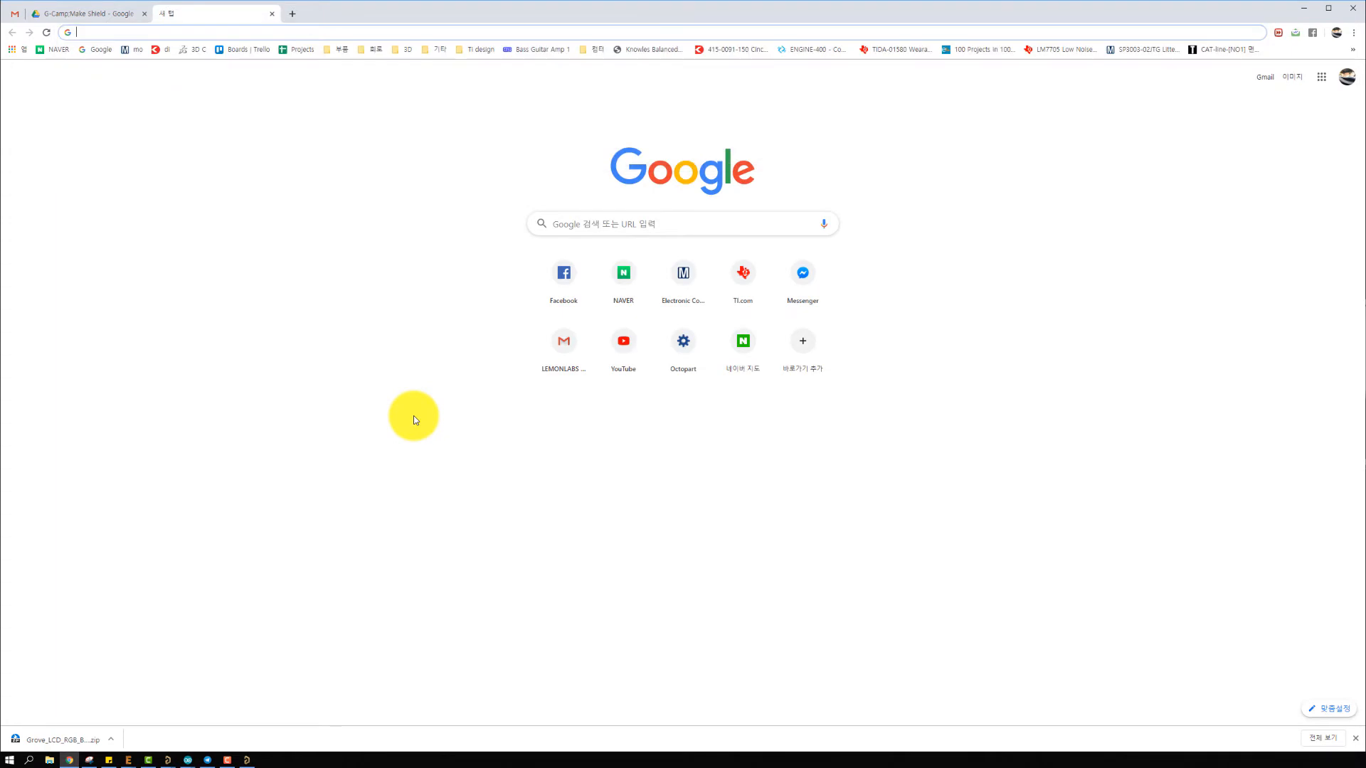
pyautogui.write('ㅑ')
pyautogui.press('BackSpace')
pyautogui.write('avr isp')
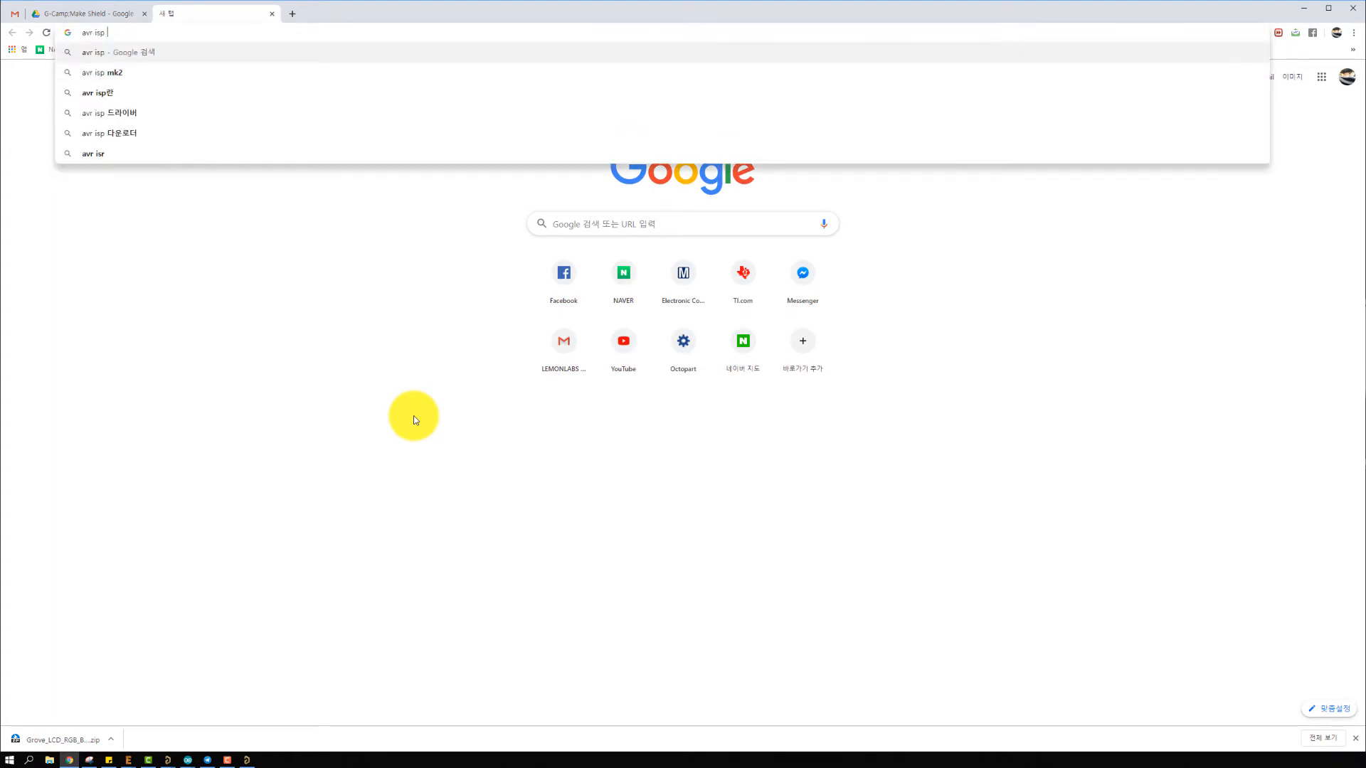
pyautogui.write(' pin')
pyautogui.press('Down')
pyautogui.press('Return')
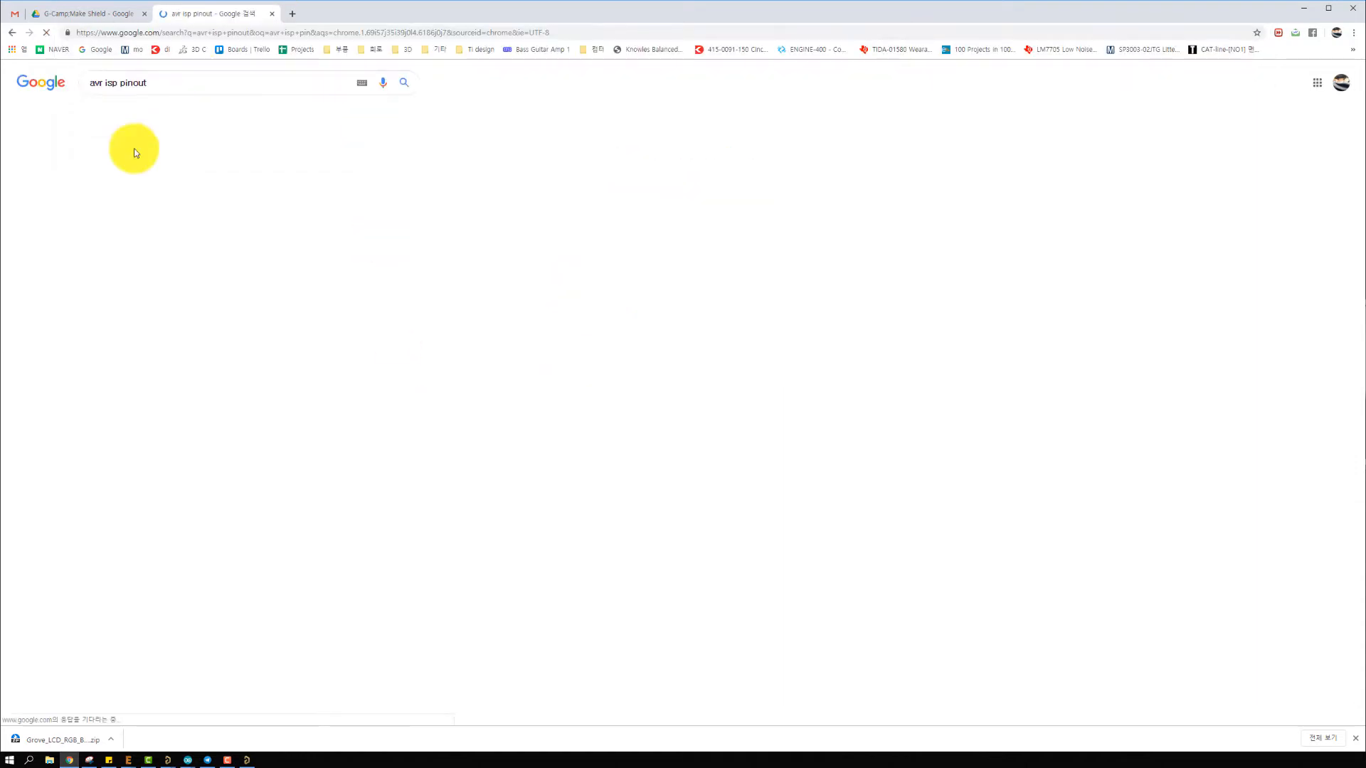
# Examine the 6-pin AVR ISP pinout in the image results, comparing the Telecnatron and Pololu diagrams, and return to Altium Designer
pyautogui.click(155, 116)
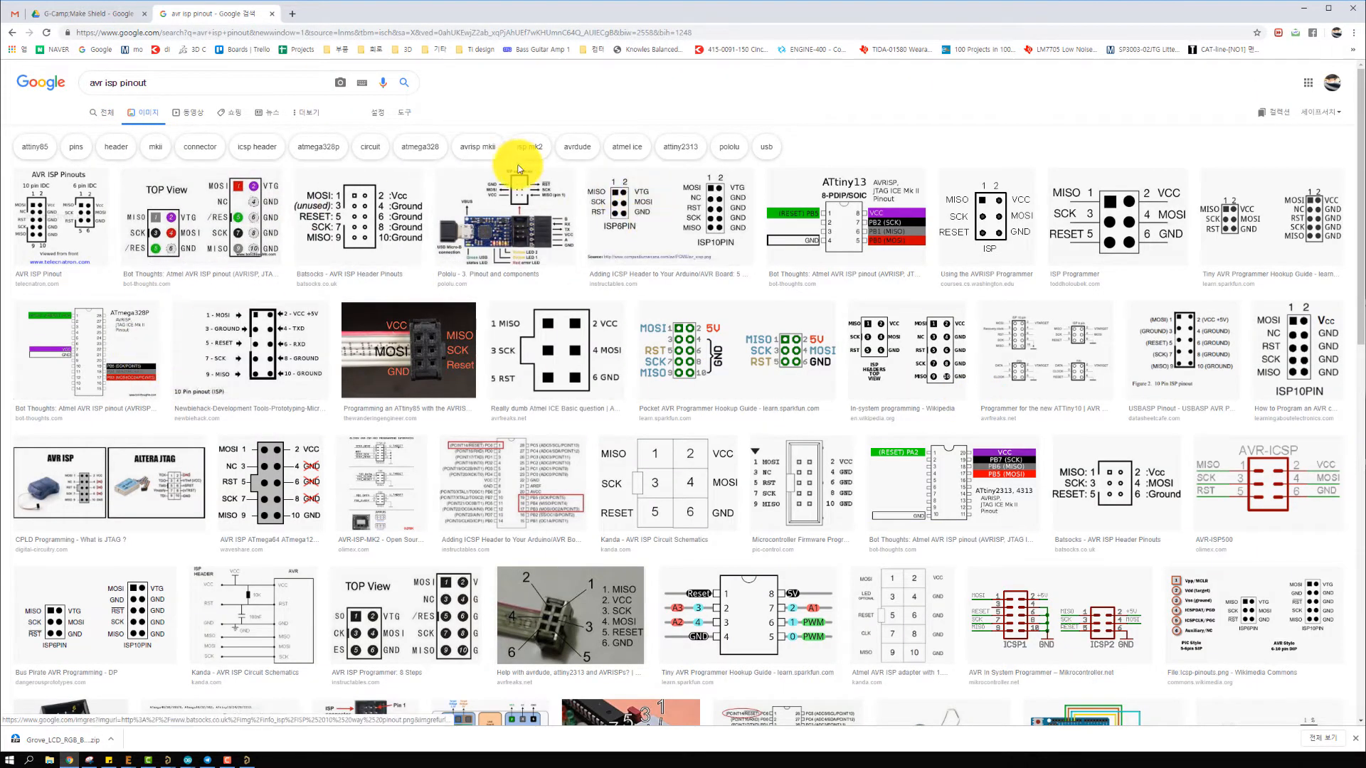
pyautogui.click(59, 219)
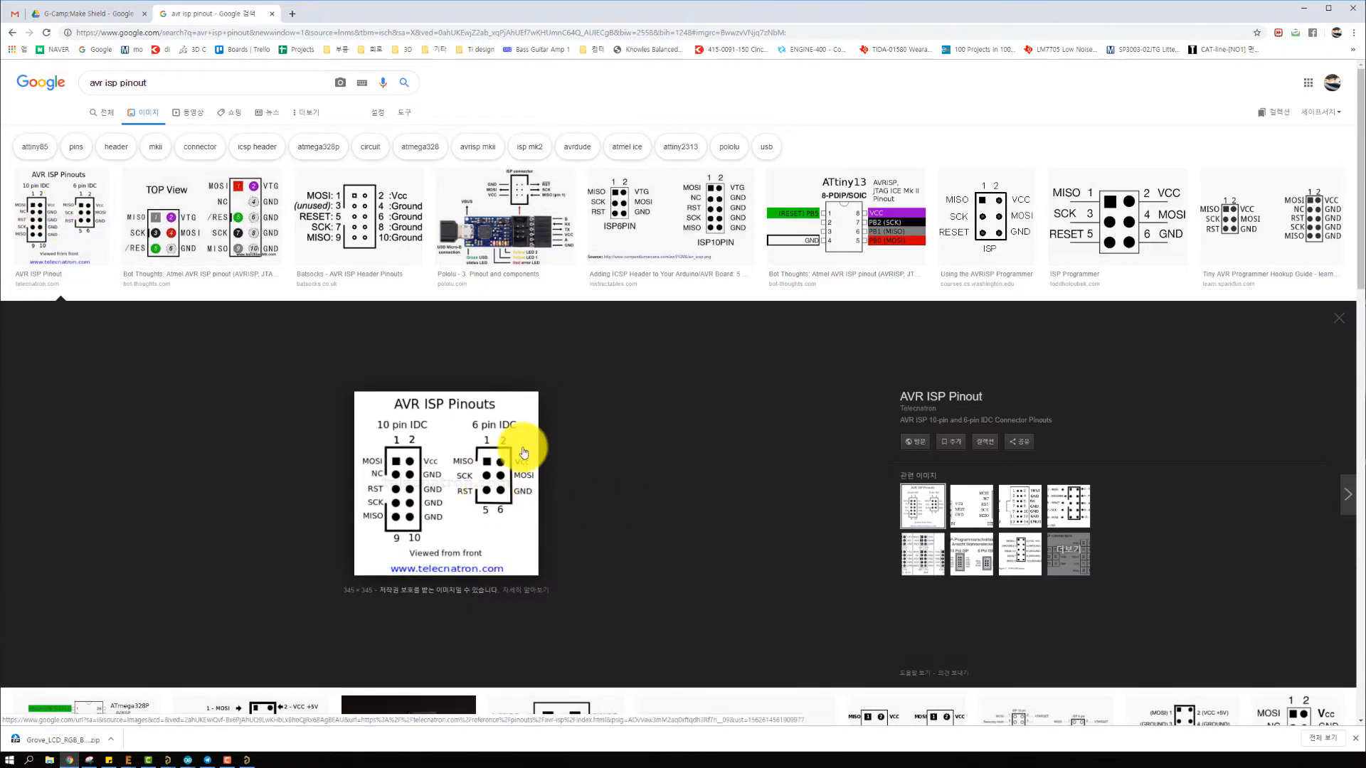
pyautogui.click(534, 240)
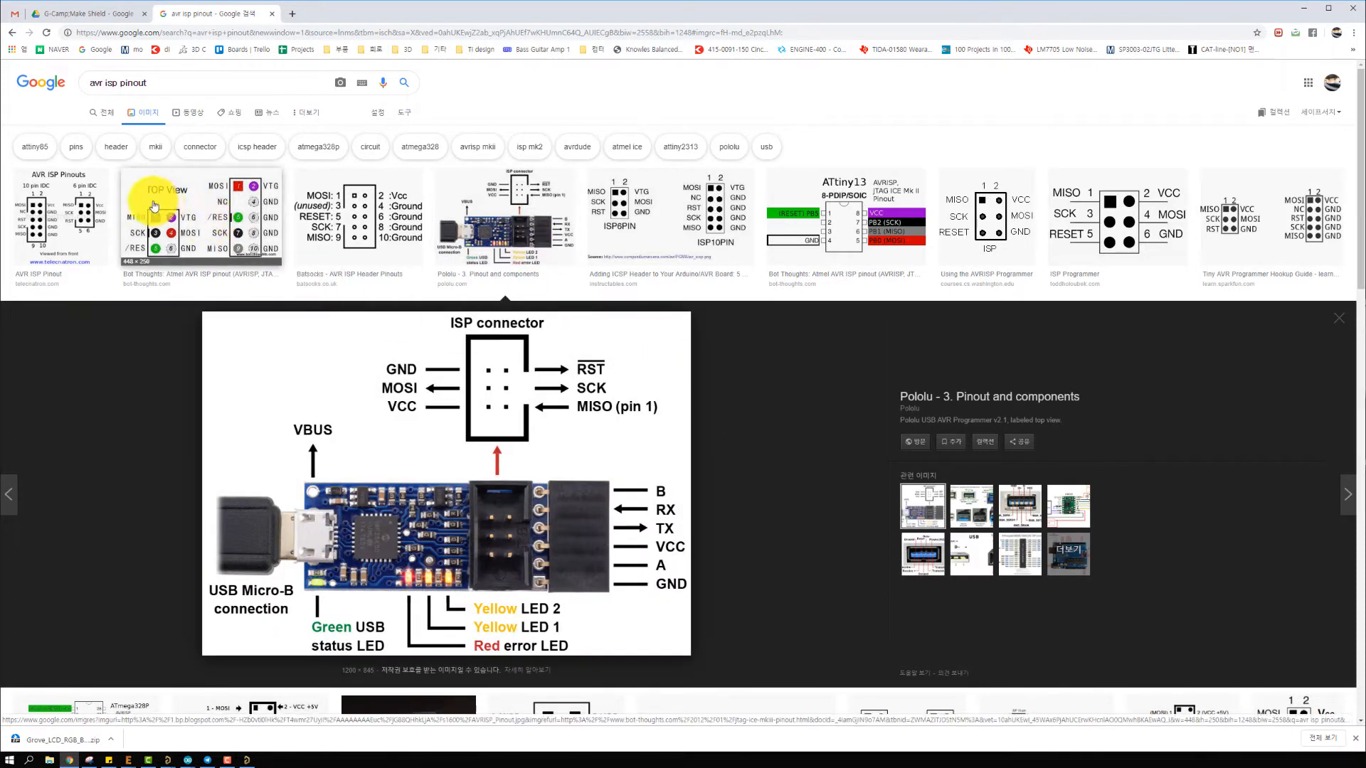
pyautogui.click(89, 187)
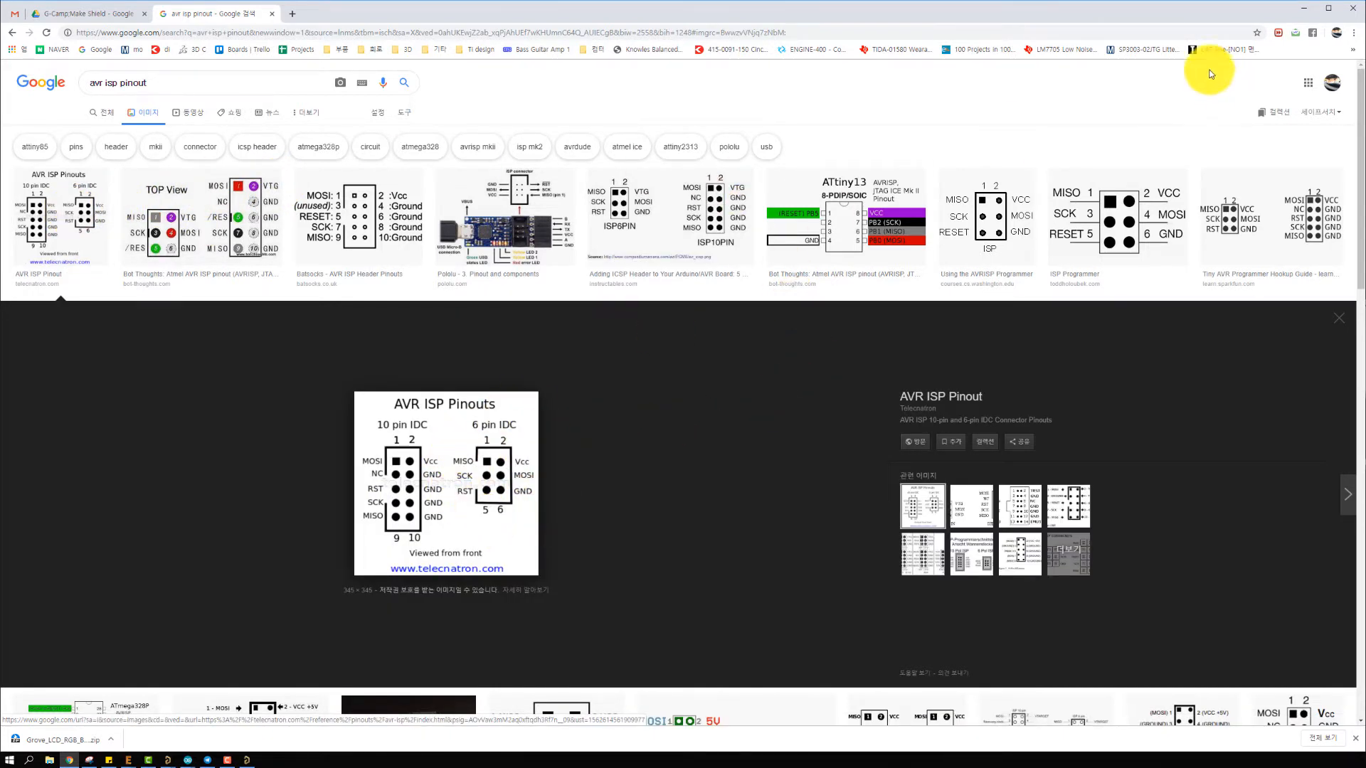
pyautogui.click(1303, 16)
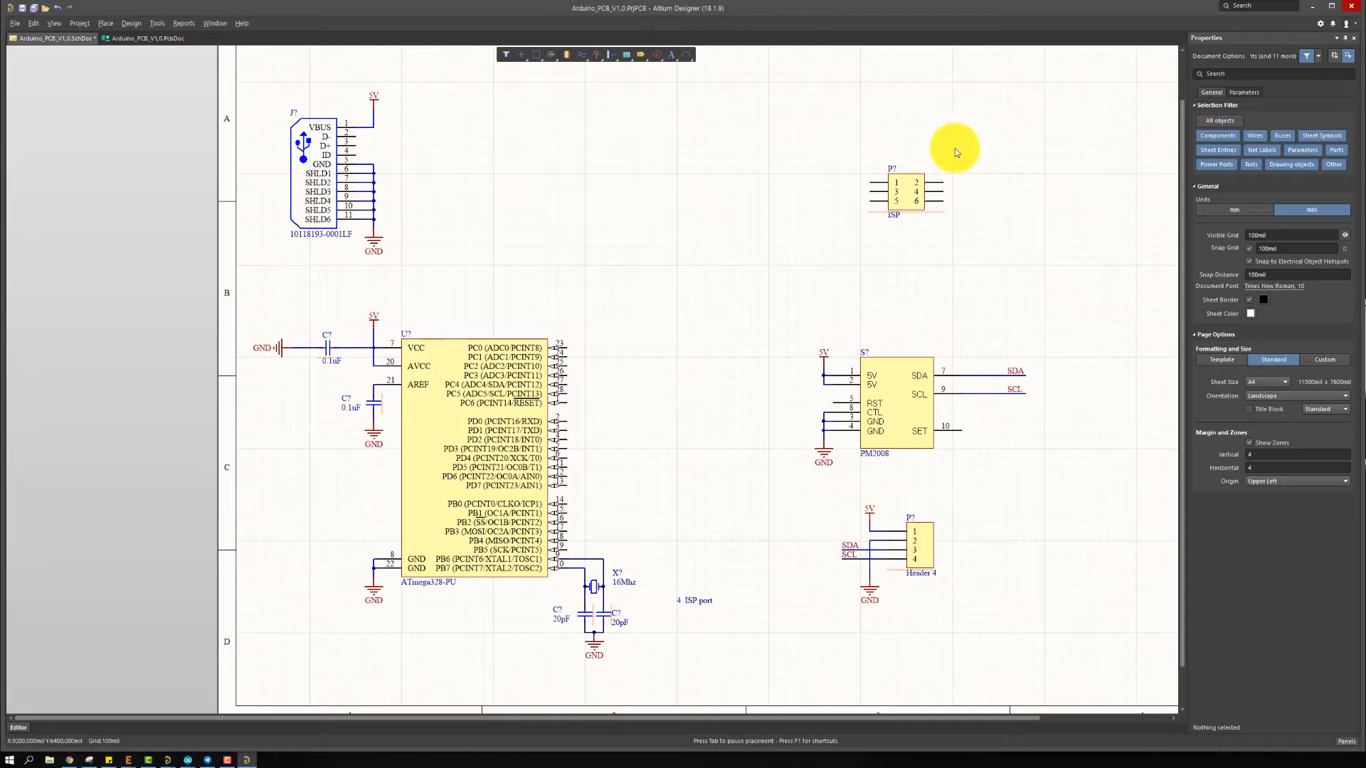
# Draw a 400 mil horizontal wire outward from pin 1 of the ISP header and copy it to pins 3 and 5
pyautogui.keyDown('ctrl'); pyautogui.scroll(5, 954, 143); pyautogui.keyUp('ctrl')
pyautogui.hotkey('ctrl', 'w')
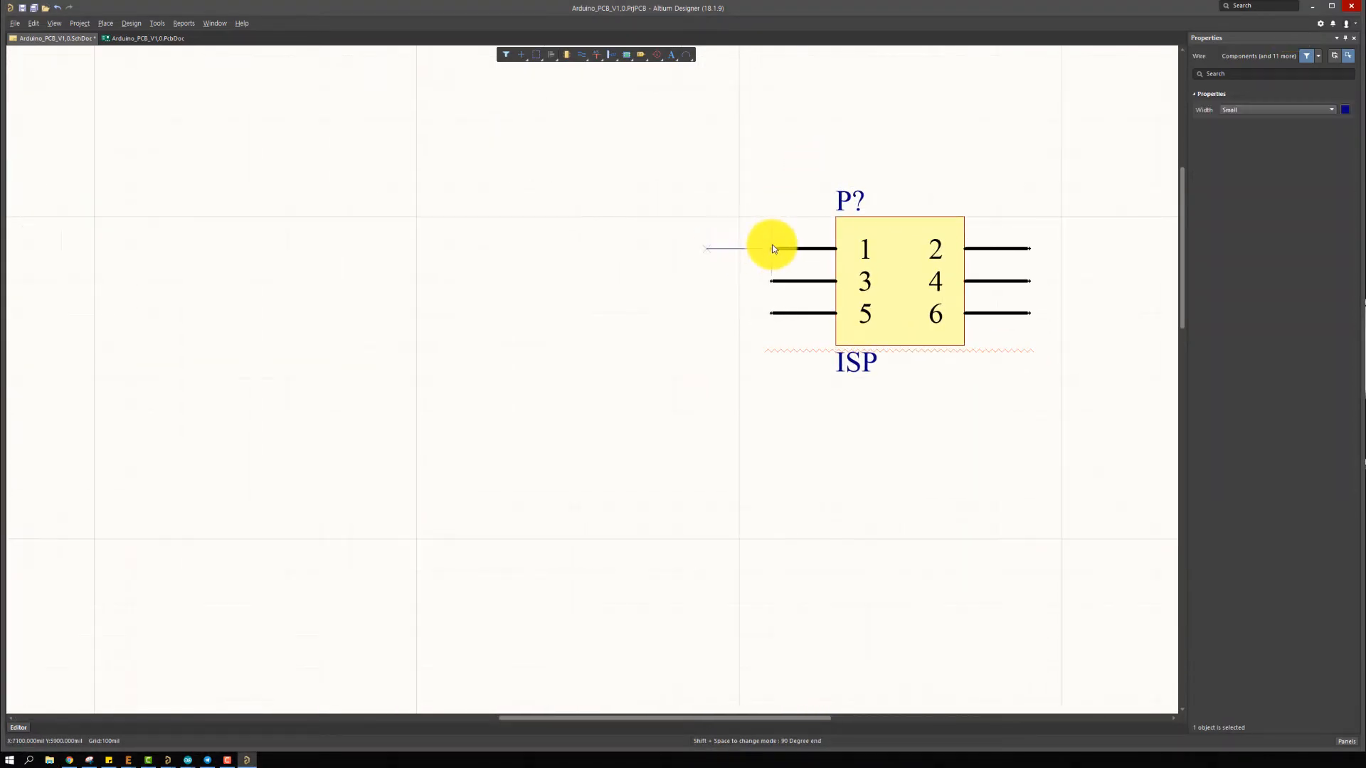
pyautogui.click(639, 254)
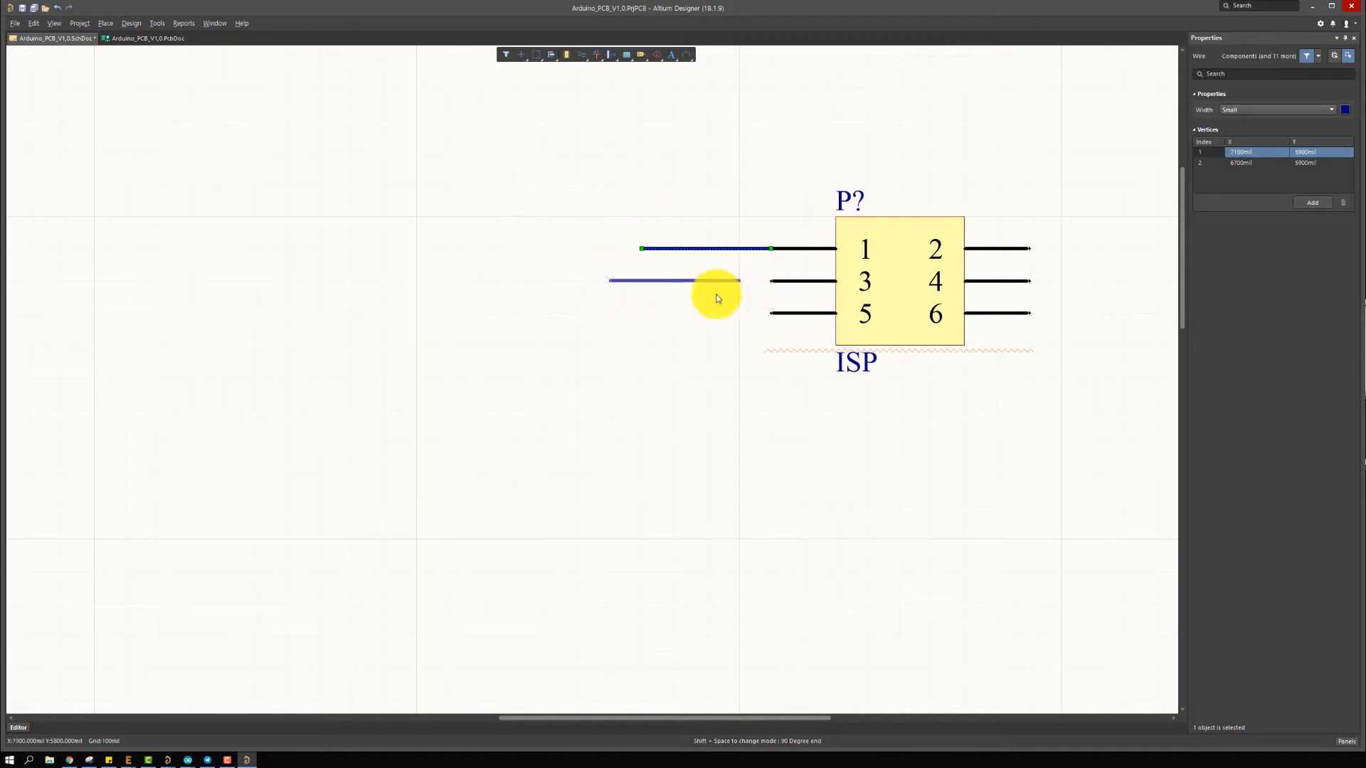
pyautogui.click(771, 283)
pyautogui.hotkey('ctrl', 'v')
pyautogui.click(768, 313)
# Place copies of the 400 mil wire on pins 2, 4 and 6 of the ISP header
pyautogui.hotkey('ctrl', 'v')
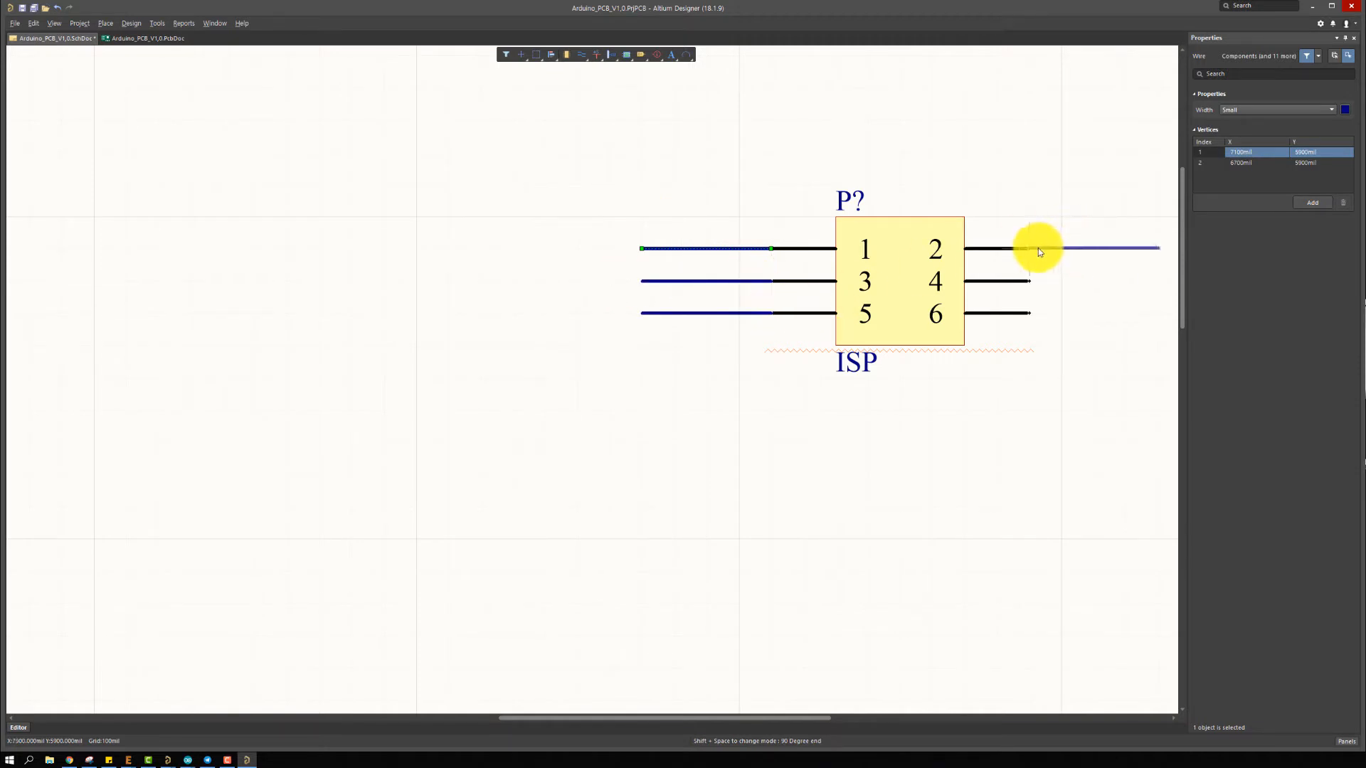
pyautogui.moveTo(1124, 287); pyautogui.dragTo(1020, 293, button='right')
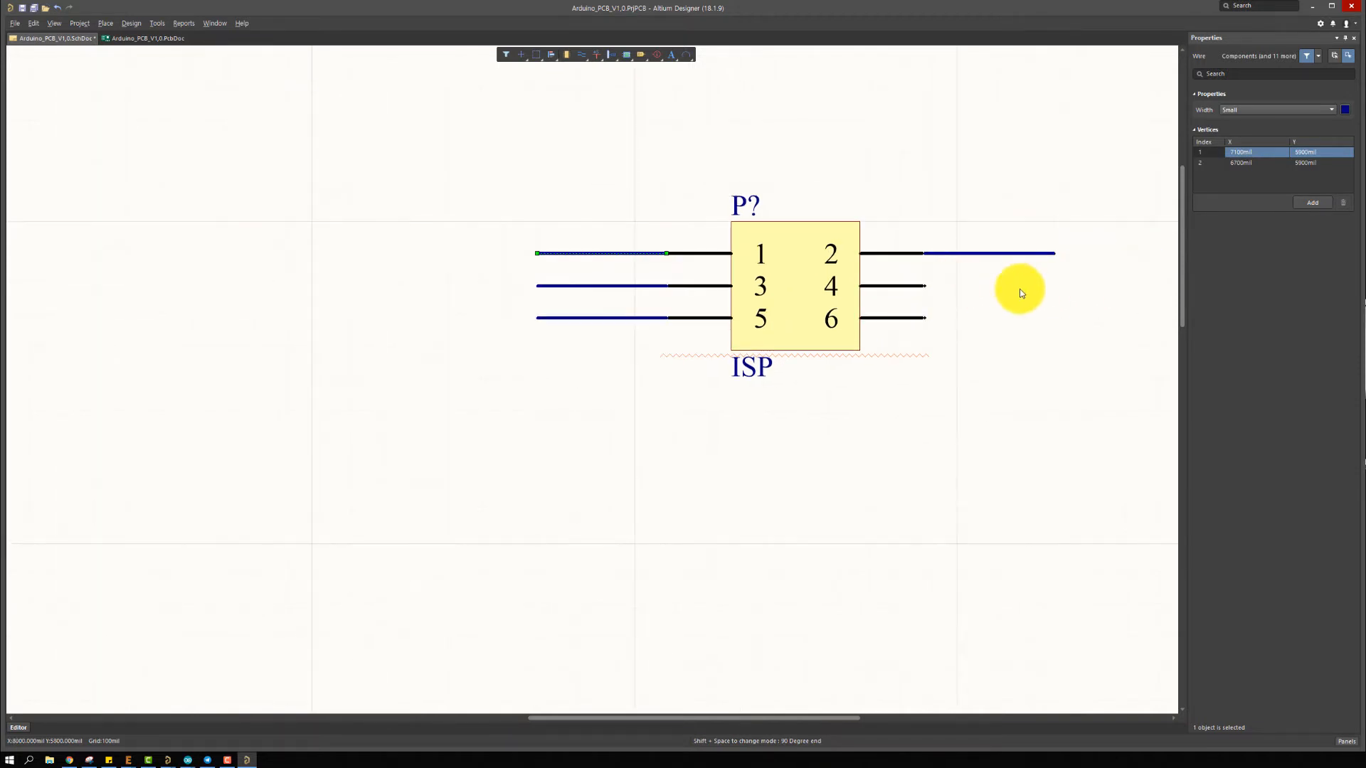
pyautogui.press('space')
pyautogui.press('space')
pyautogui.click(942, 291)
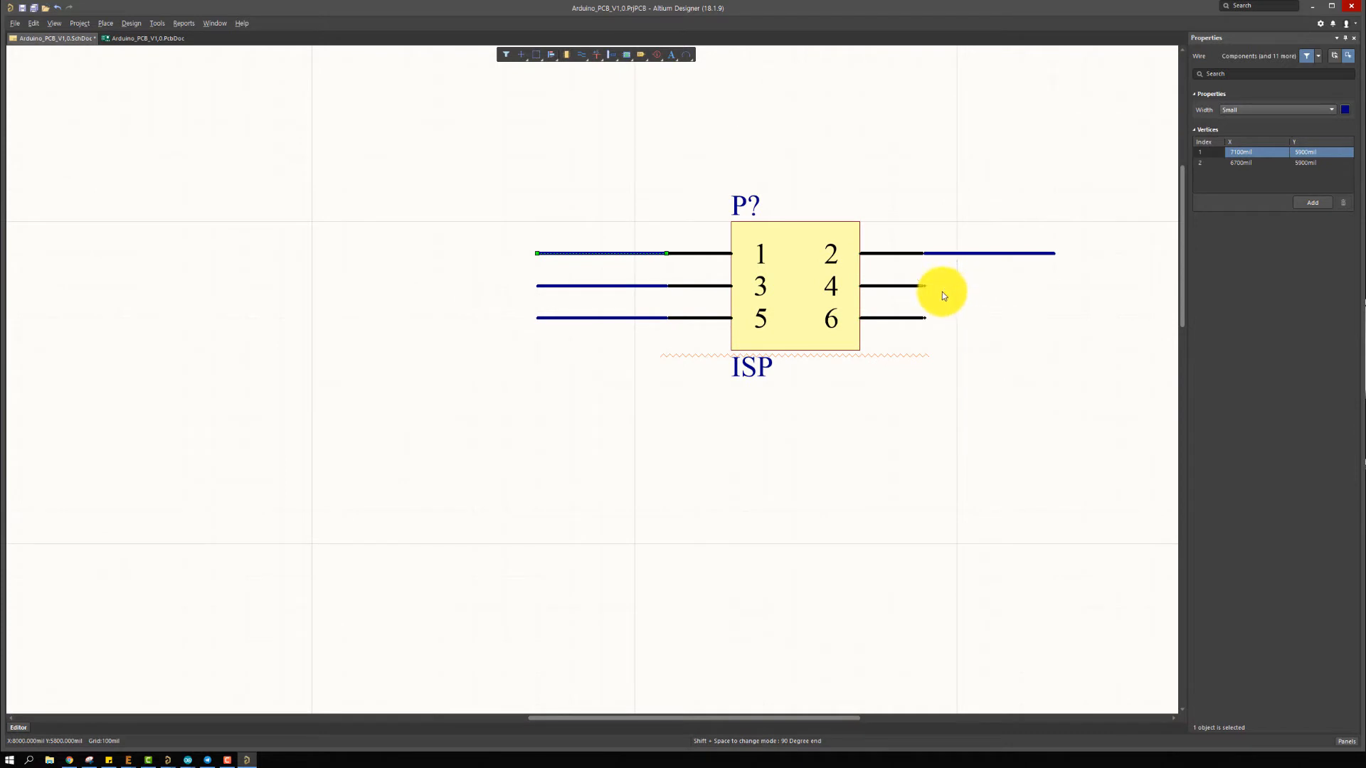
pyautogui.click(1009, 253)
pyautogui.hotkey('ctrl', 'c')
pyautogui.hotkey('ctrl', 'v')
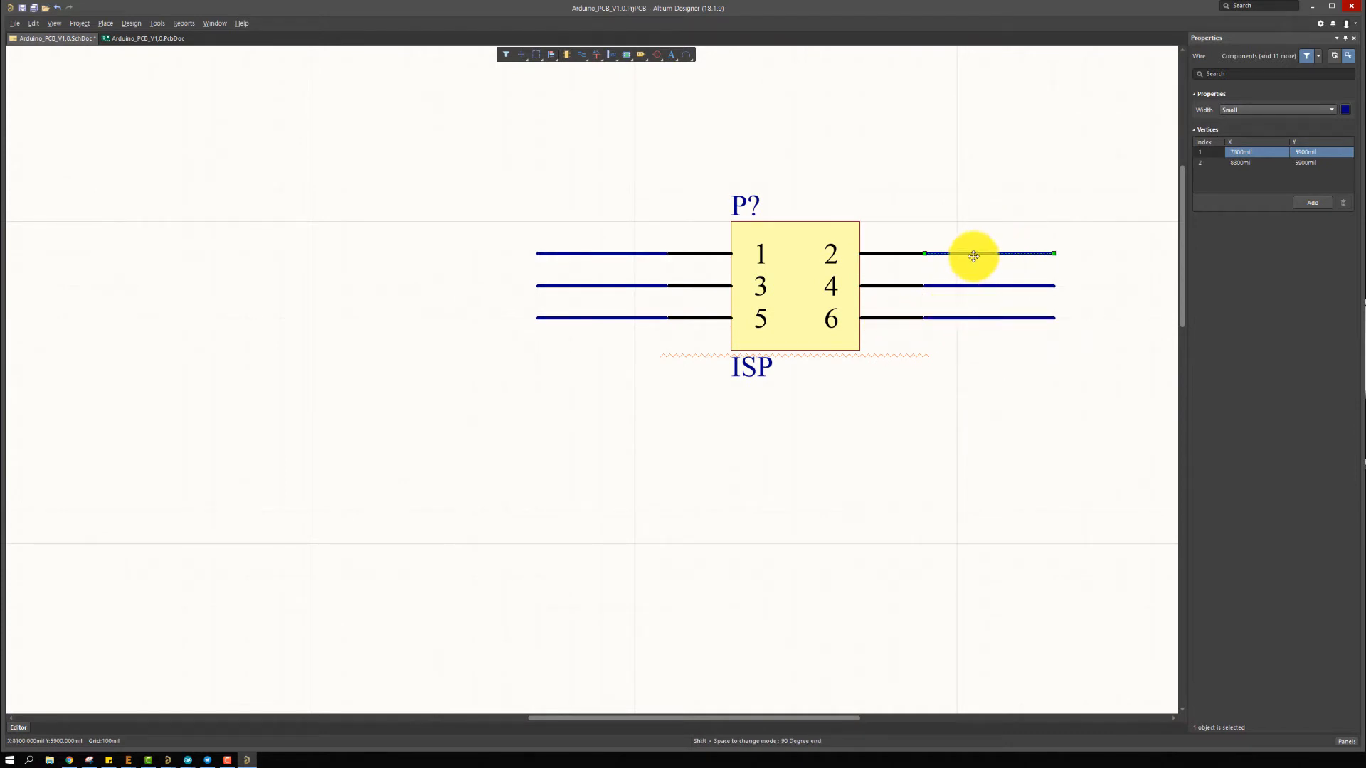
# Delete the horizontal wires on pins 6 and 2 of the ISP header
pyautogui.moveTo(973, 256); pyautogui.dragTo(954, 273, button='right')
pyautogui.click(949, 332)
pyautogui.press('Delete')
pyautogui.click(948, 267)
pyautogui.press('Delete')
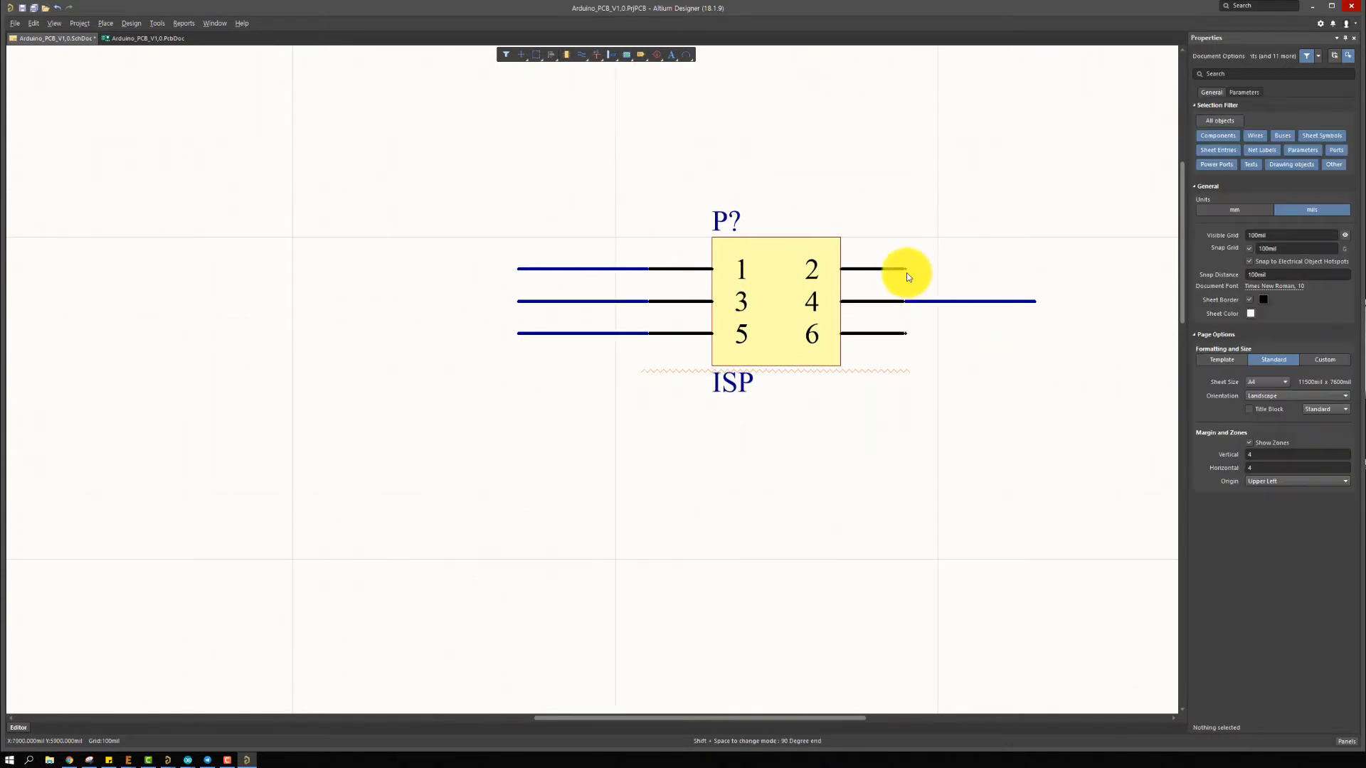
# Draw short L-shaped wires from the ISP header, about 100 mil out and up from pin 2 and out and down from pin 6
pyautogui.hotkey('ctrl', 'w')
pyautogui.click(906, 270)
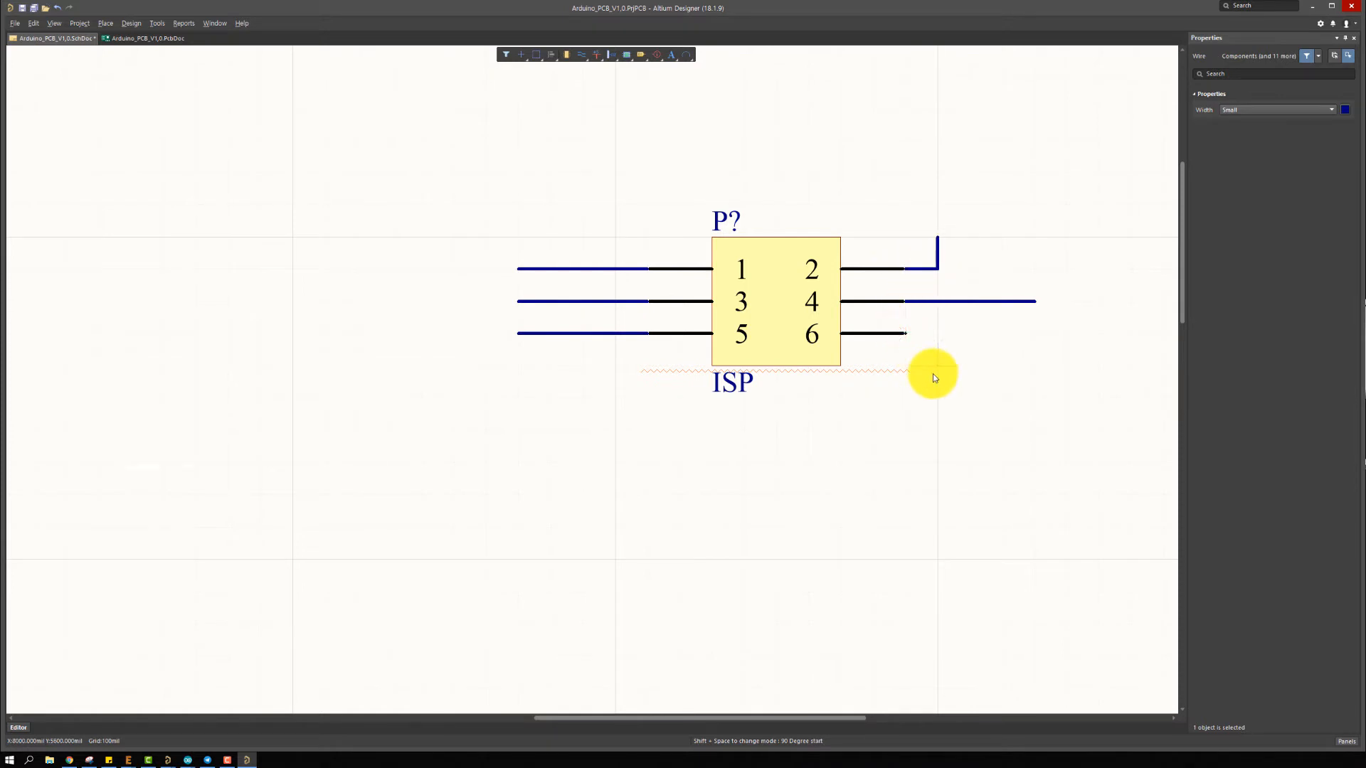
pyautogui.click(933, 372)
pyautogui.rightClick(933, 373)
pyautogui.rightClick(933, 373)
# Place a 5V power port on the ISP header's pin 2 wire and a GND power ground port on its pin 6 wire
pyautogui.click(596, 56)
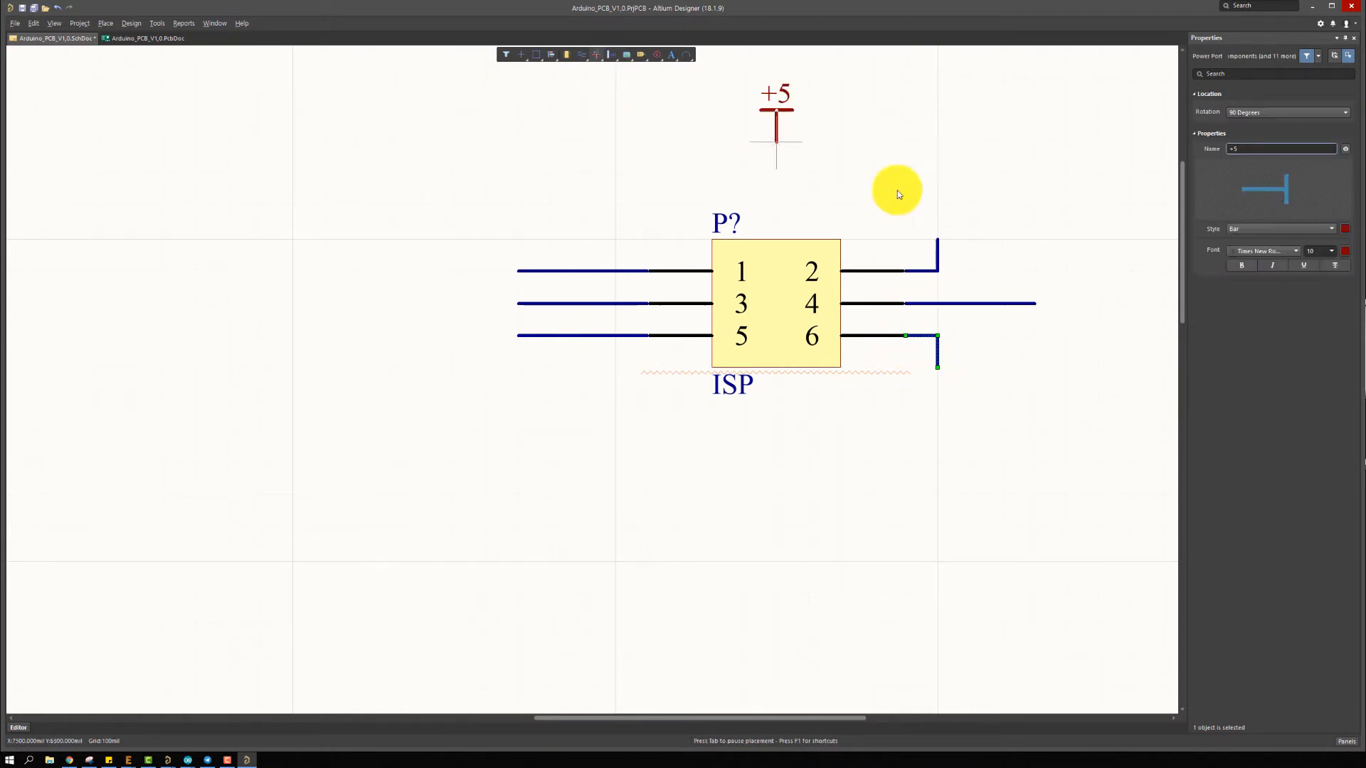
pyautogui.press('Tab')
pyautogui.write('5V')
pyautogui.press('Return')
pyautogui.click(921, 232)
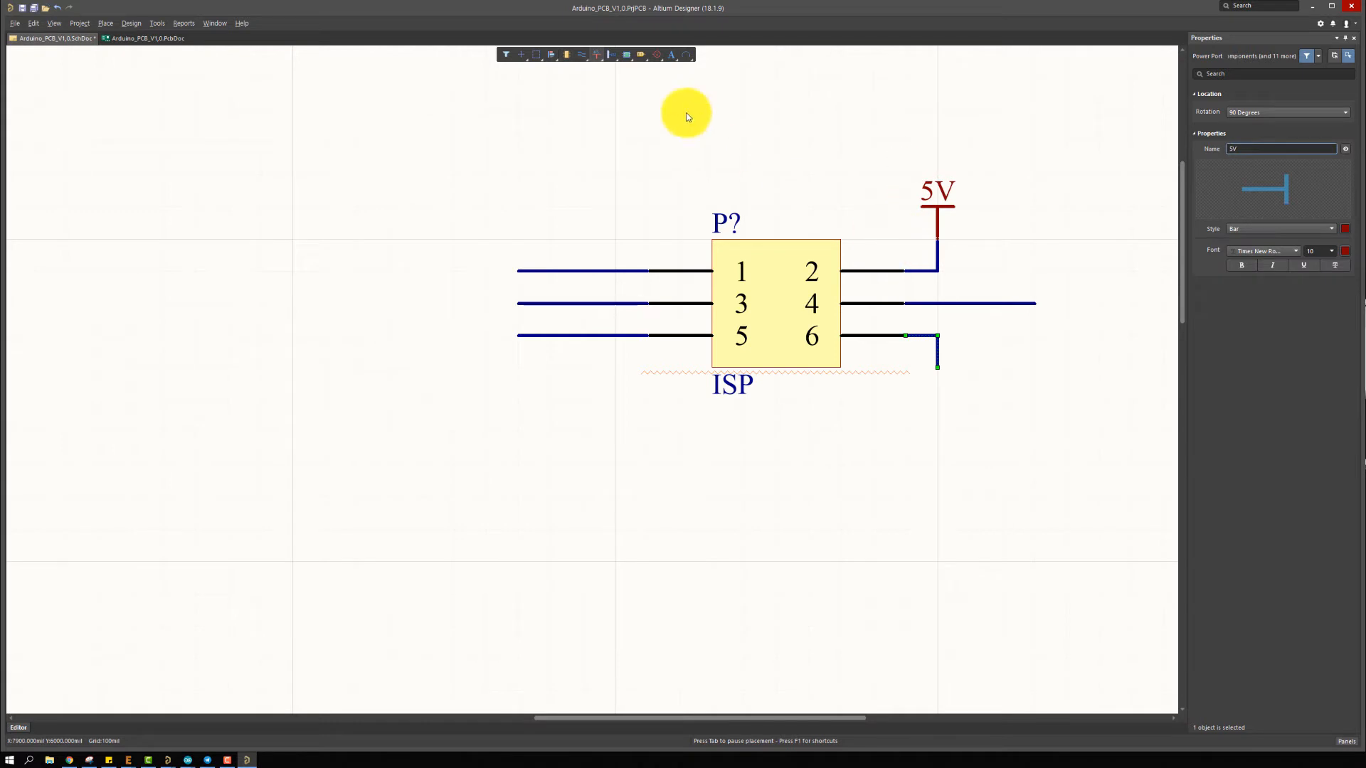
pyautogui.click(601, 56)
pyautogui.click(633, 70)
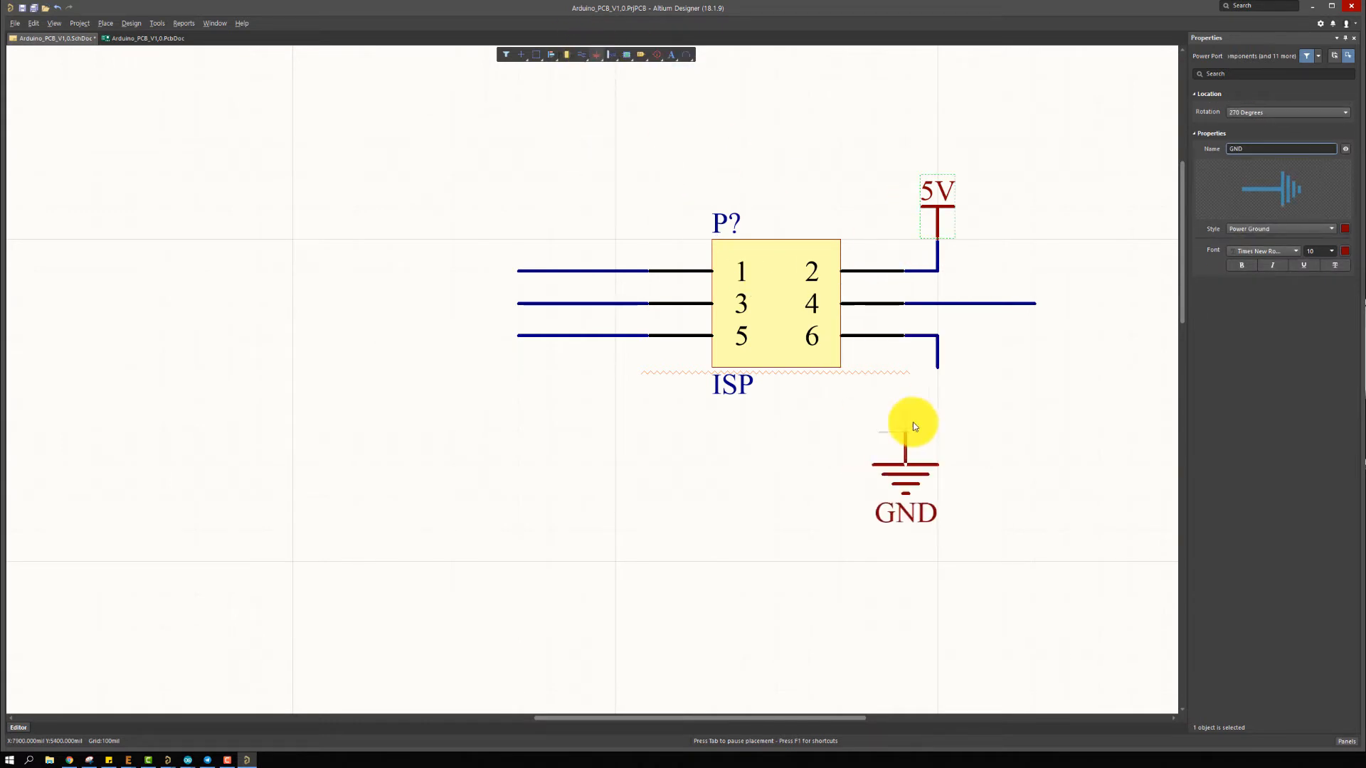
pyautogui.click(939, 350)
# Add net label MOSI to the ISP header's pin 4 wire and net label MISO to its pin 1 wire
pyautogui.press('Tab')
pyautogui.write('MOSI')
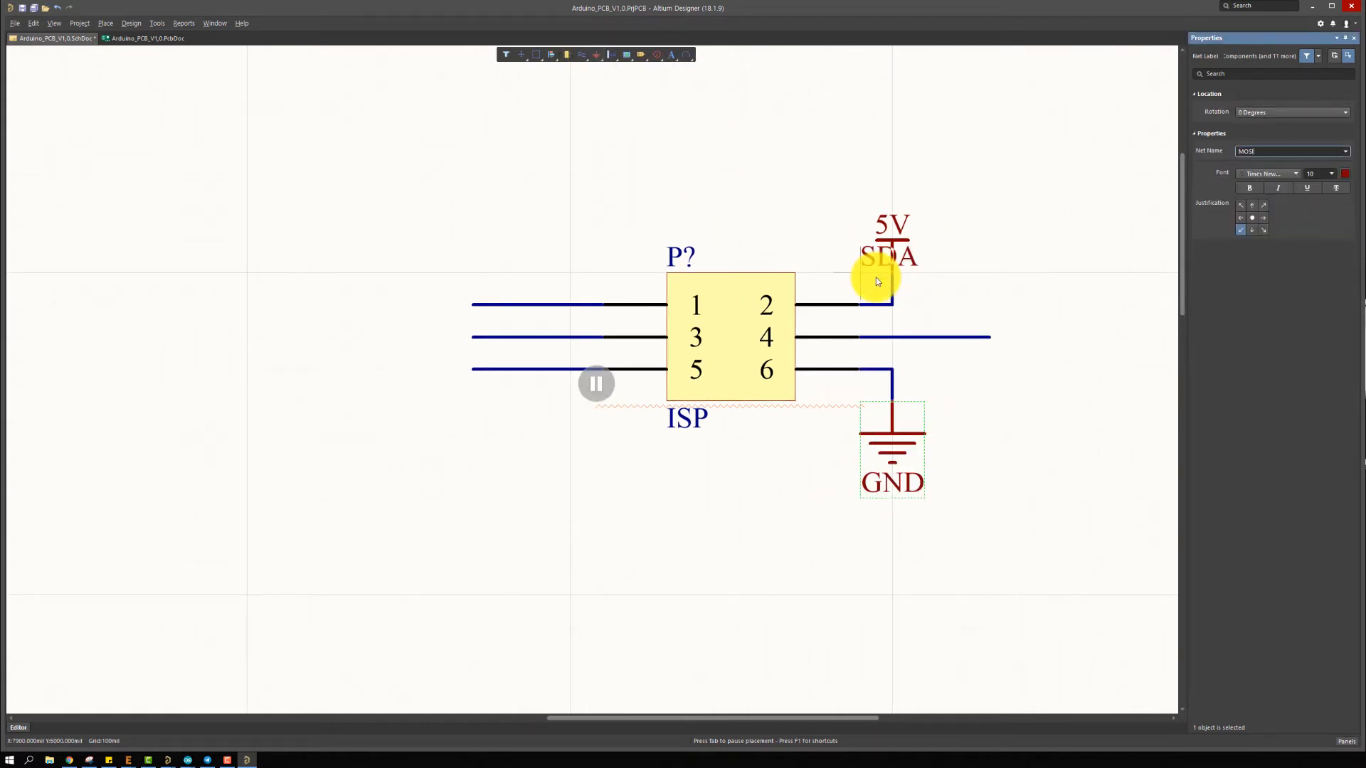
pyautogui.press('Return')
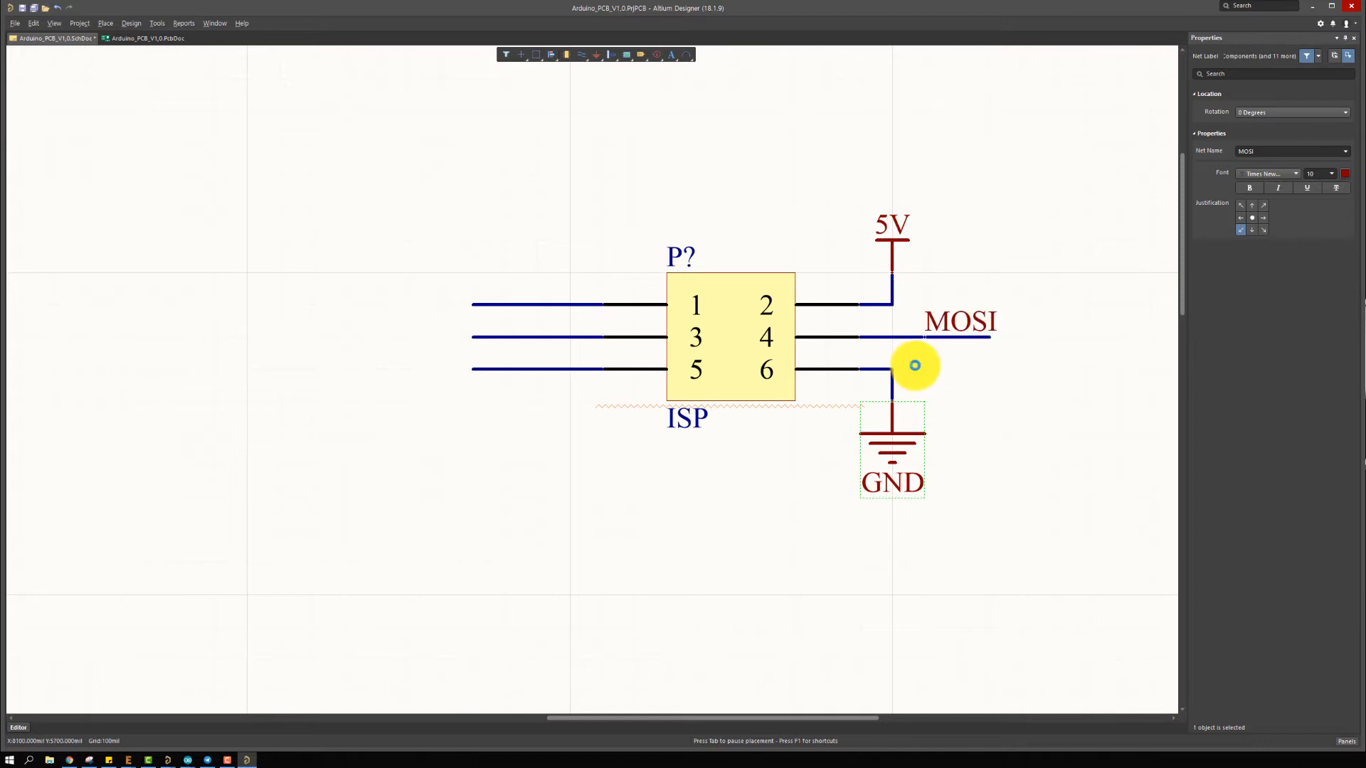
pyautogui.click(914, 365)
pyautogui.press('Tab')
pyautogui.write('MIS')
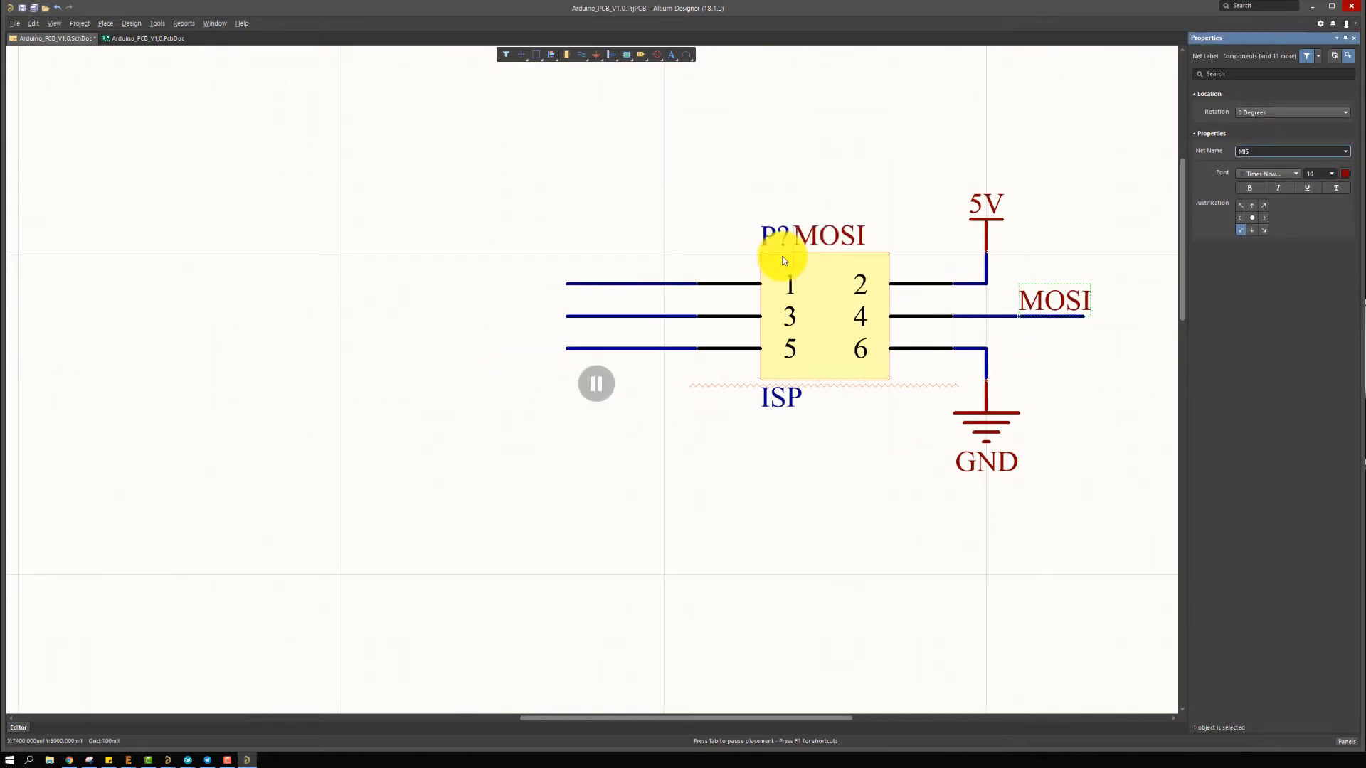
pyautogui.write('O')
pyautogui.press('Return')
pyautogui.click(553, 326)
# Add net label SCK to the ISP header's pin 3 wire and net label RST to its pin 5 wire
pyautogui.press('Tab')
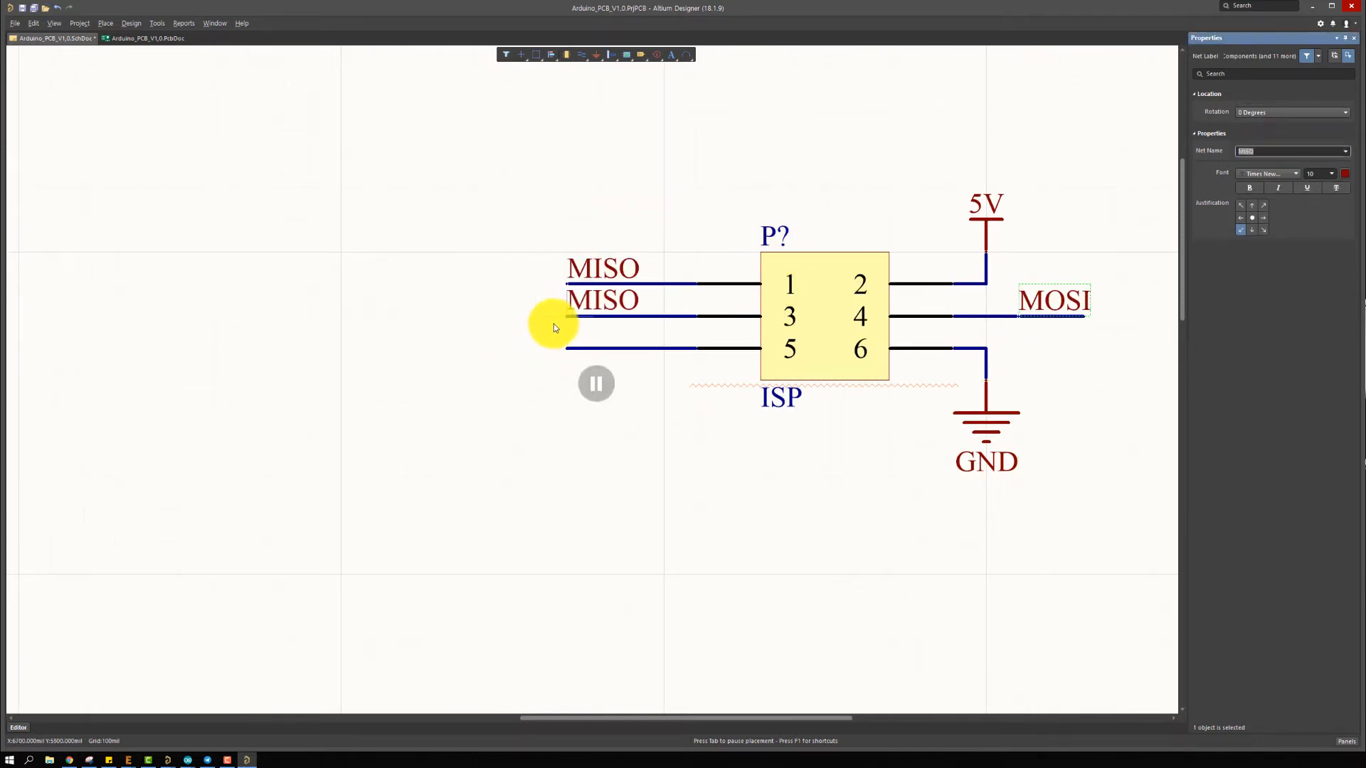
pyautogui.write('SCK')
pyautogui.press('Return')
pyautogui.click(556, 326)
pyautogui.press('Tab')
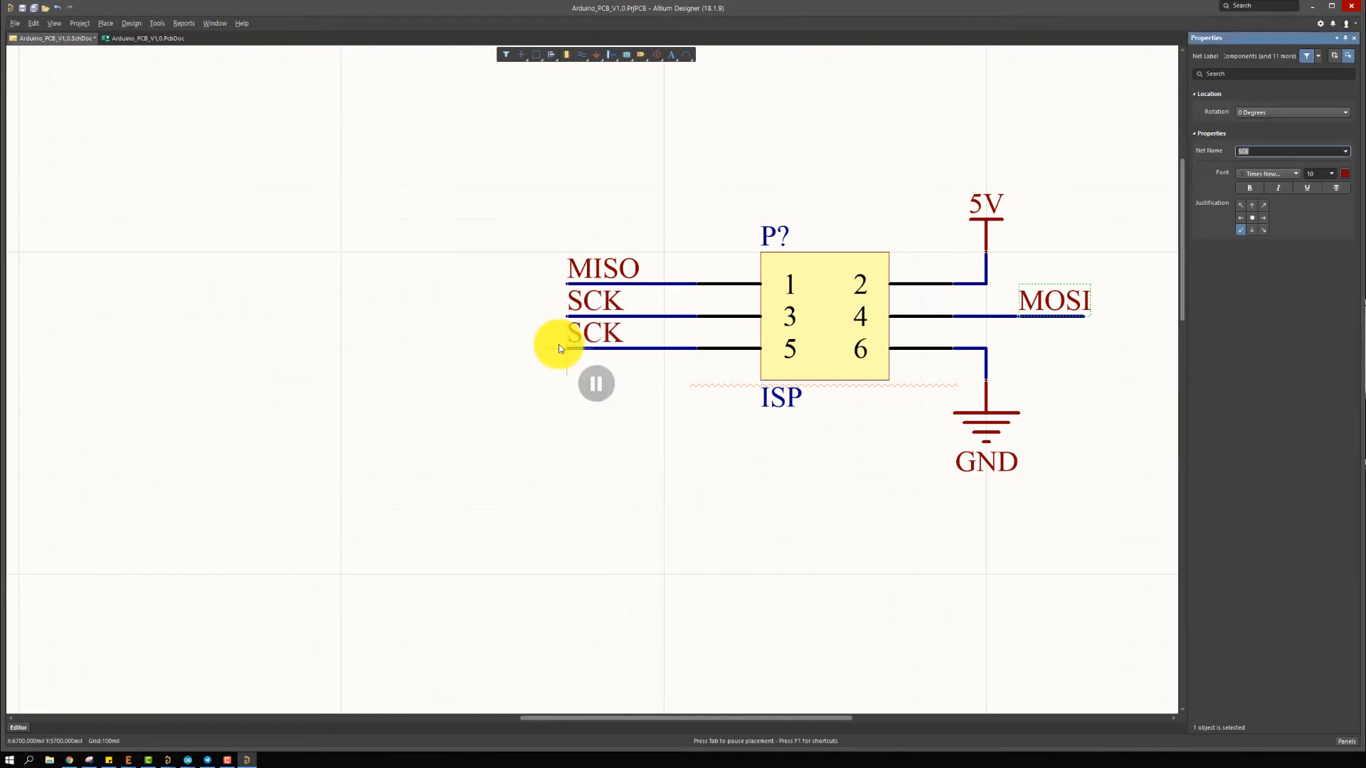
pyautogui.write('RST')
pyautogui.press('Return')
pyautogui.click(557, 347)
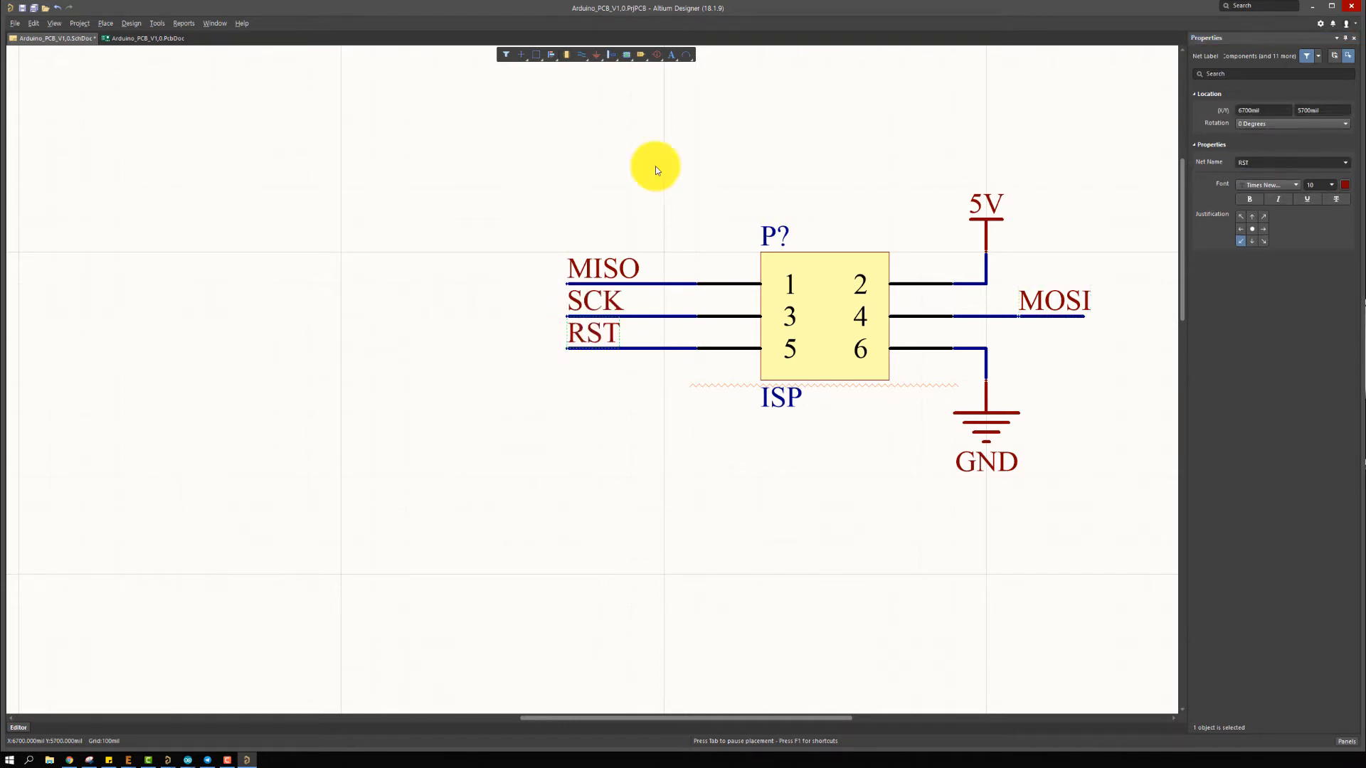
pyautogui.keyDown('ctrl'); pyautogui.scroll(-4, 695, 302); pyautogui.keyUp('ctrl')
pyautogui.press('Escape')
# Delete the "4. ISP port" text note beside the 16Mhz crystal circuit
pyautogui.keyDown('ctrl'); pyautogui.scroll(2, 710, 364); pyautogui.keyUp('ctrl')
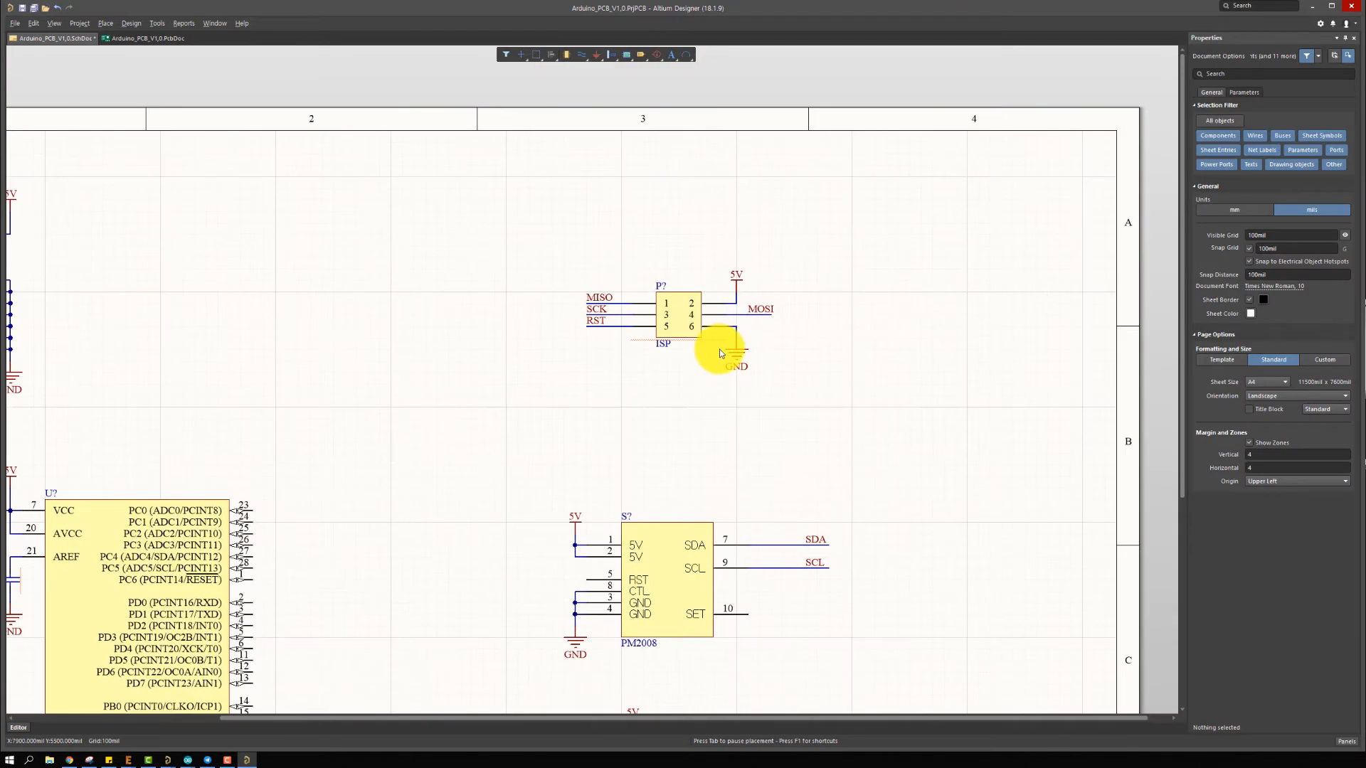
pyautogui.keyDown('ctrl'); pyautogui.scroll(2, 671, 300); pyautogui.keyUp('ctrl')
pyautogui.scroll(-3, 610, 457)
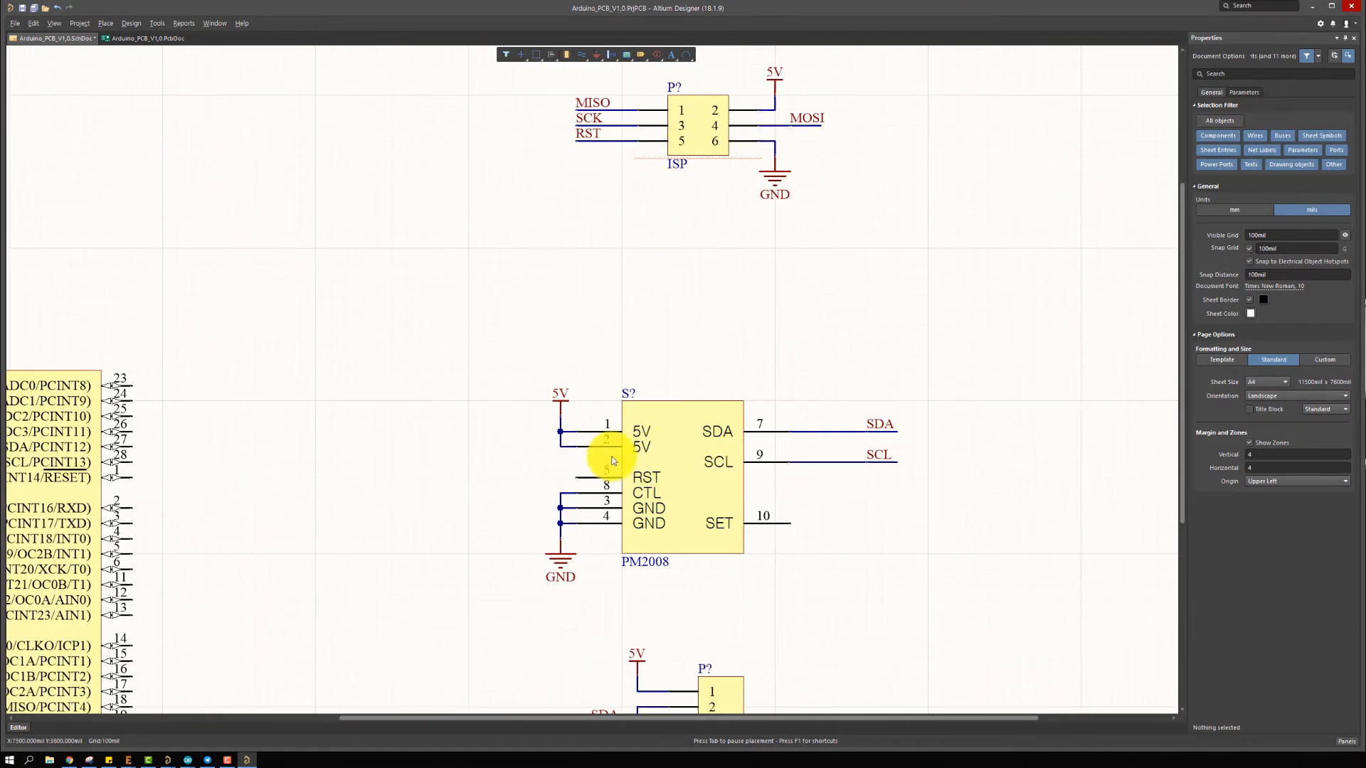
pyautogui.keyDown('ctrl'); pyautogui.scroll(1, 692, 486); pyautogui.keyUp('ctrl')
pyautogui.moveTo(673, 450); pyautogui.dragTo(745, 253, button='right')
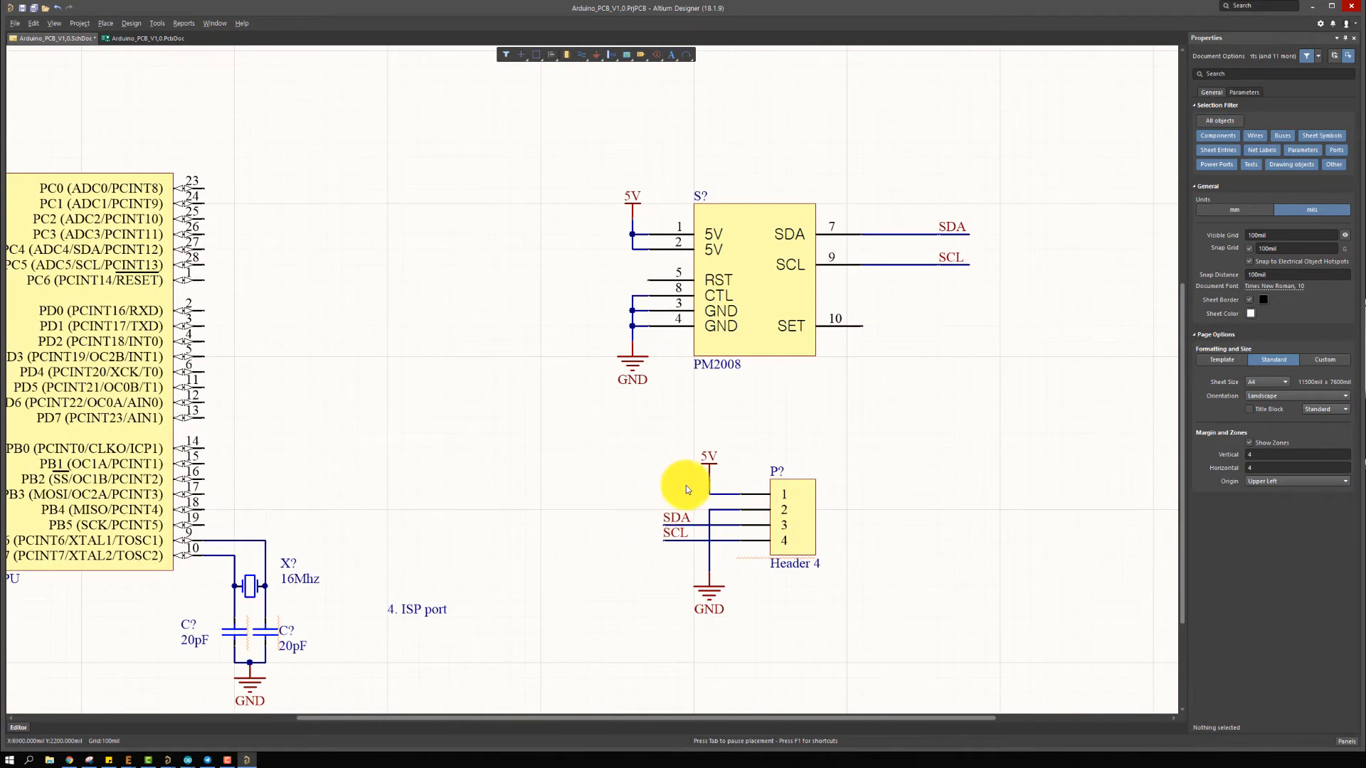
pyautogui.moveTo(640, 534); pyautogui.dragTo(914, 634, button='right')
pyautogui.scroll(-10, 649, 487)
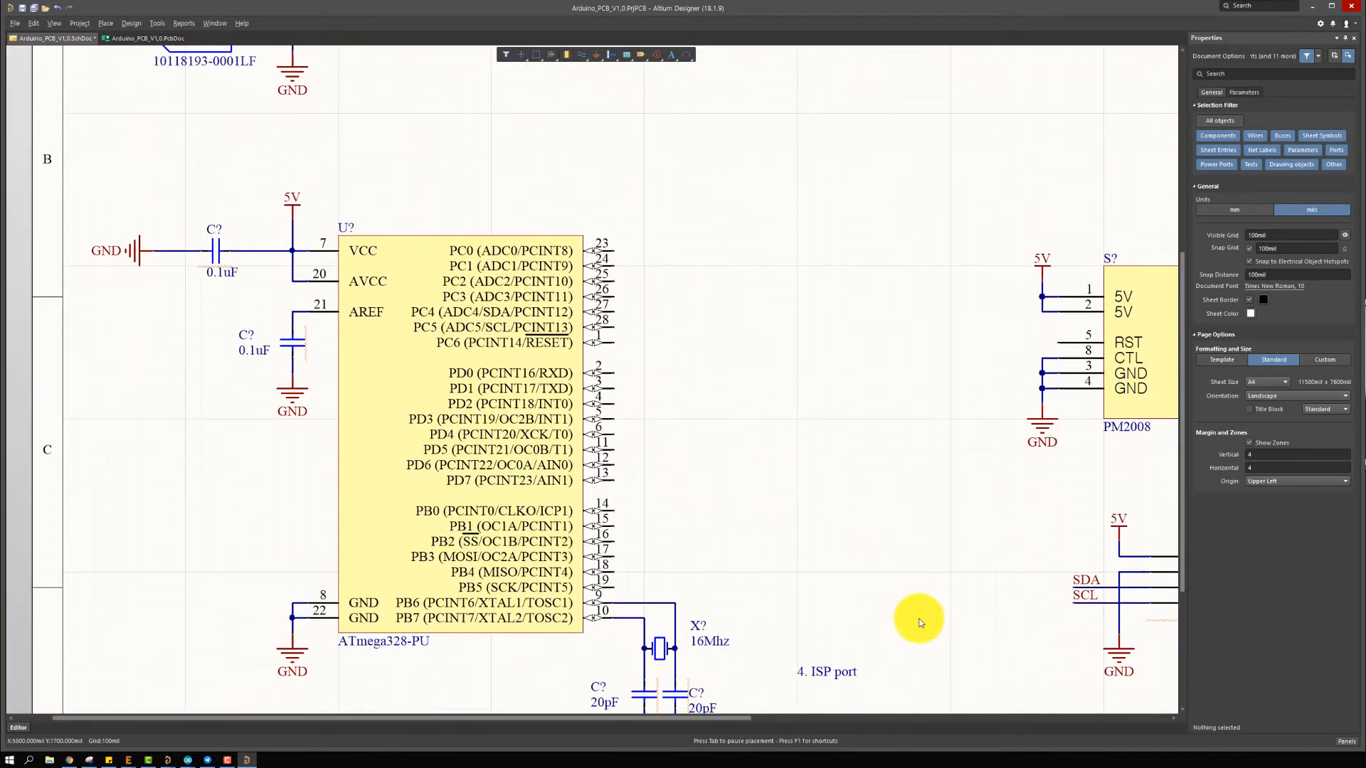
pyautogui.click(822, 655)
pyautogui.press('Delete')
# Select and copy the SDA and SCL net labels at the Header 4 connector
pyautogui.moveTo(928, 479); pyautogui.dragTo(842, 470, button='right')
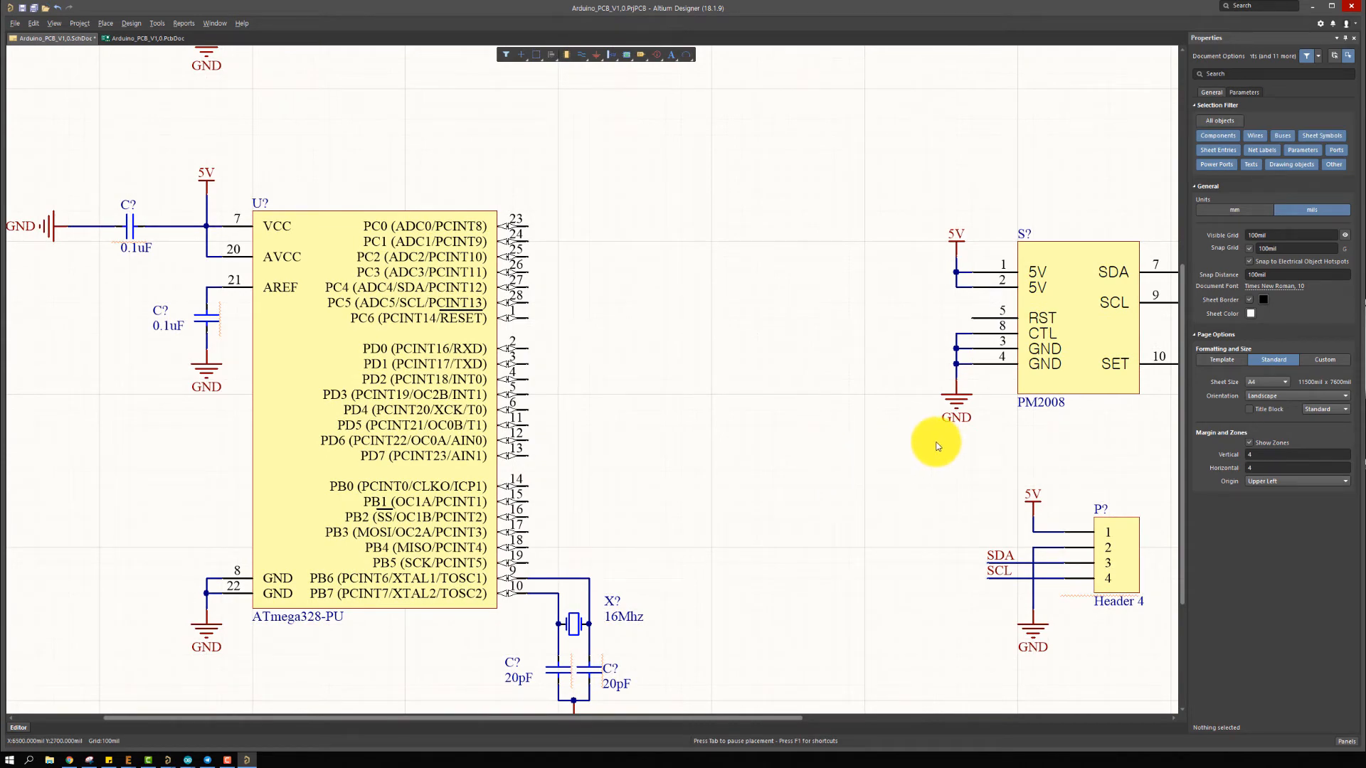
pyautogui.moveTo(1166, 585); pyautogui.dragTo(1049, 577, button='right')
pyautogui.click(932, 545)
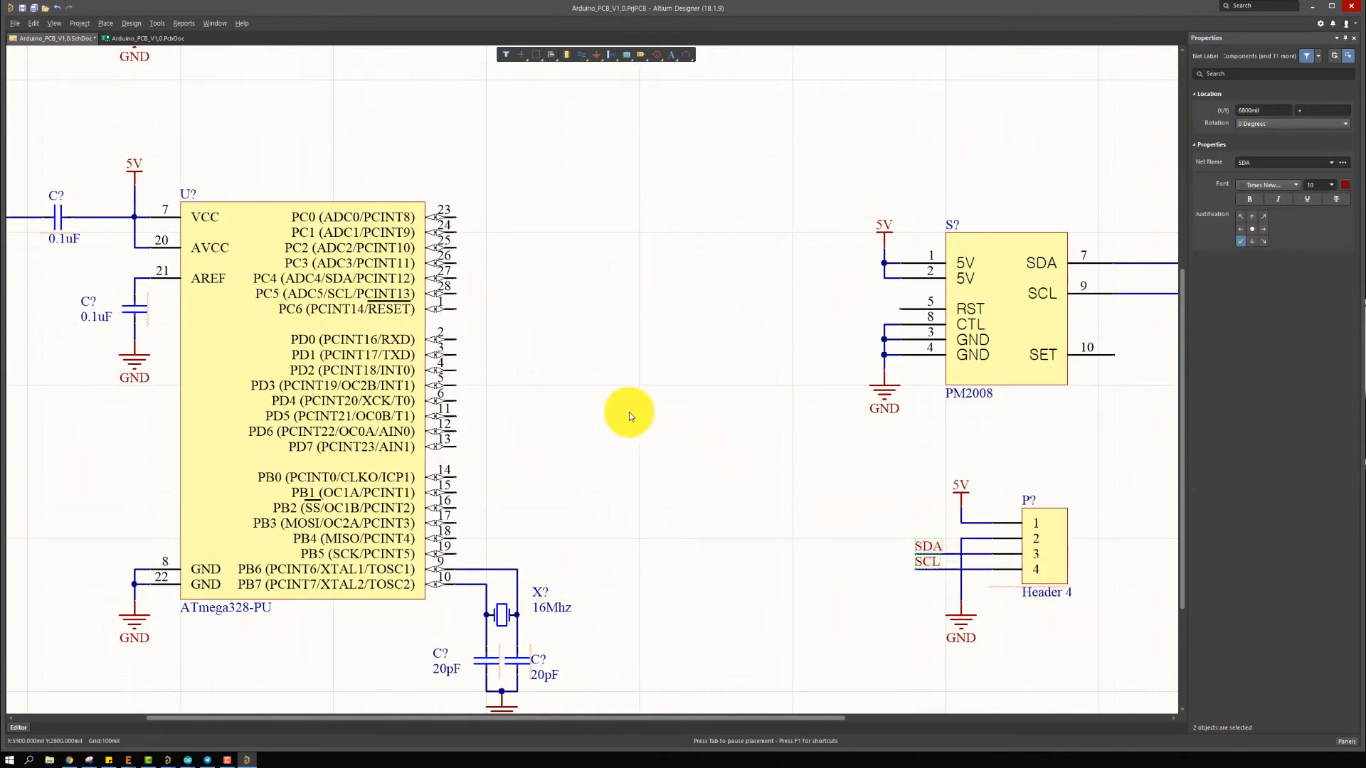
pyautogui.moveTo(252, 236); pyautogui.dragTo(308, 242, button='right')
pyautogui.keyDown('ctrl'); pyautogui.scroll(3, 307, 241); pyautogui.keyUp('ctrl')
# Switch to the Arduino Uno reference schematic in EAGLE and examine the ICSP wiring and the ATMEGA328P-PU pin connections
pyautogui.hotkey('alt', 'Tab')
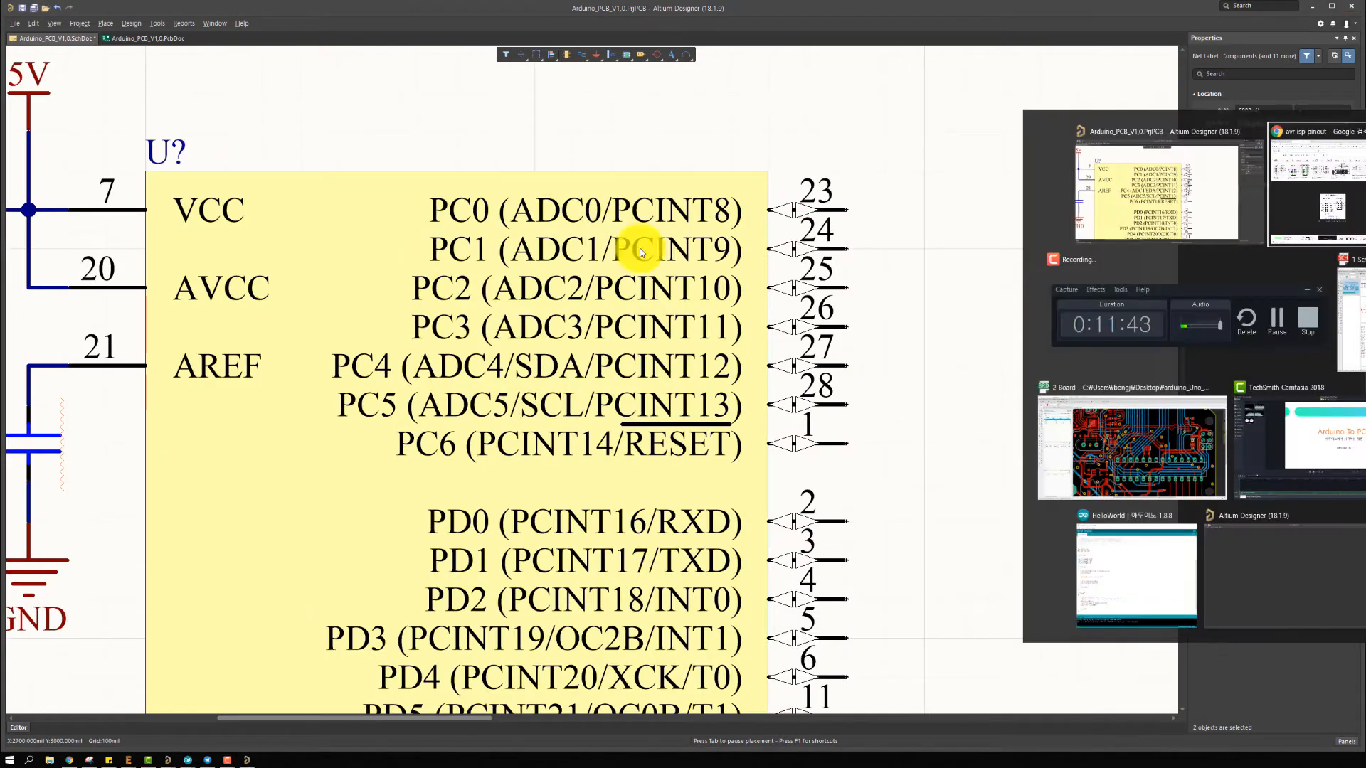
pyautogui.hotkey('alt', 'Tab')
pyautogui.scroll(-3, 799, 344)
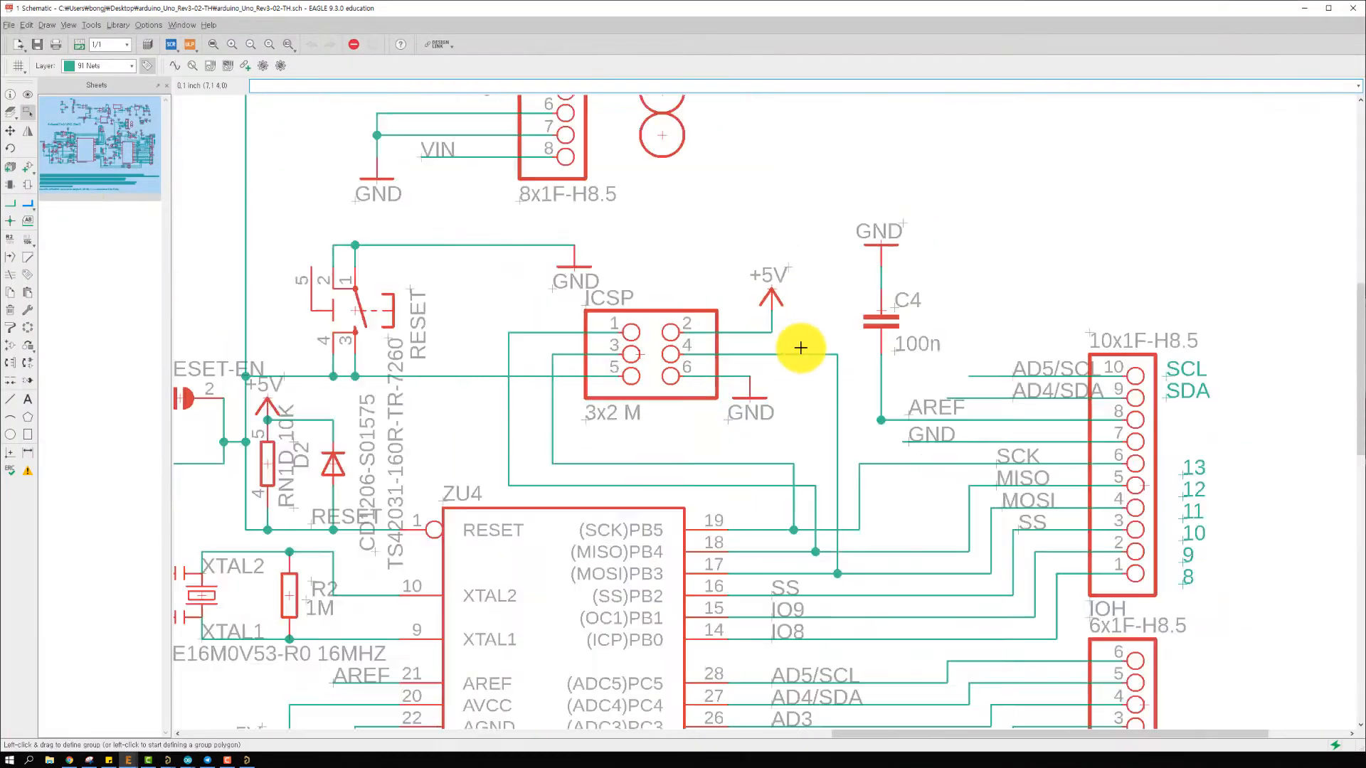
pyautogui.scroll(3, 778, 481)
pyautogui.scroll(1, 778, 481)
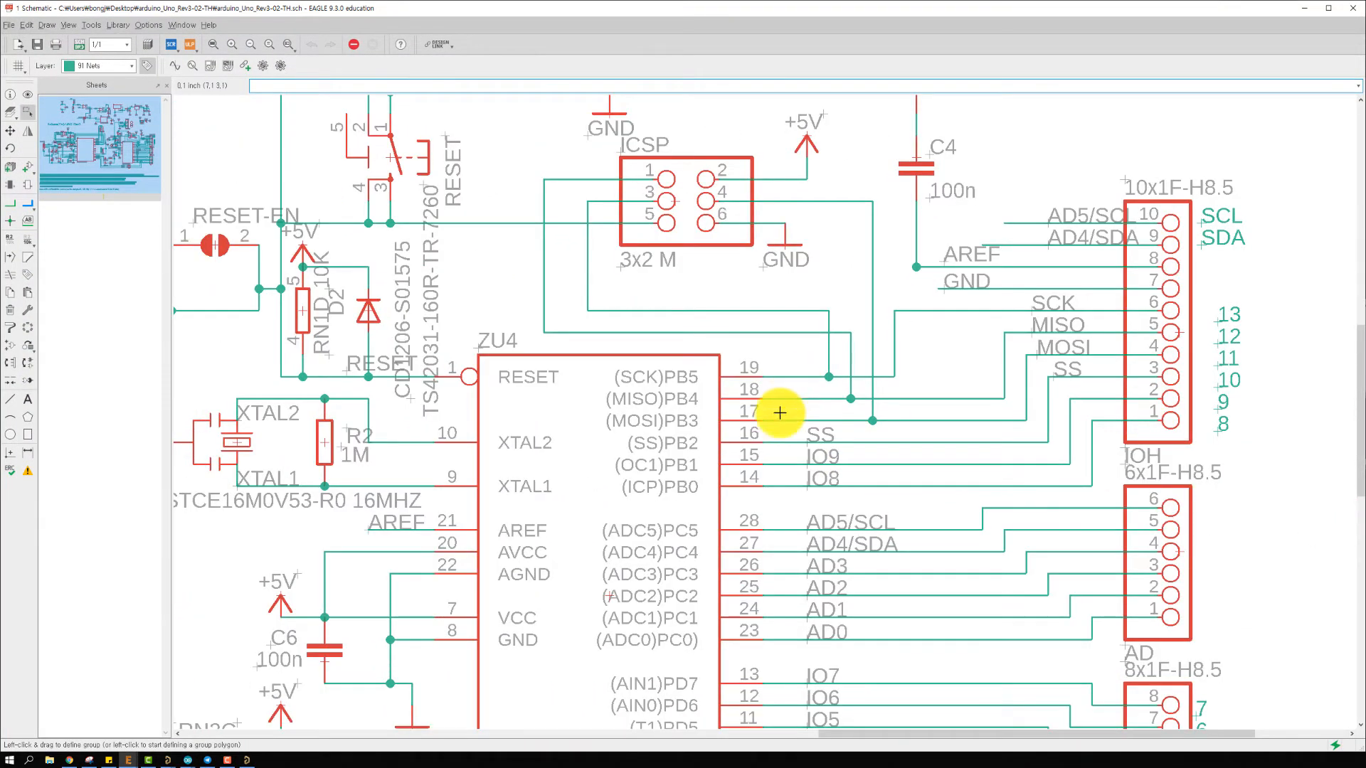
pyautogui.moveTo(730, 586); pyautogui.dragTo(784, 256, button='middle')
pyautogui.moveTo(857, 224); pyautogui.dragTo(839, 291, button='middle')
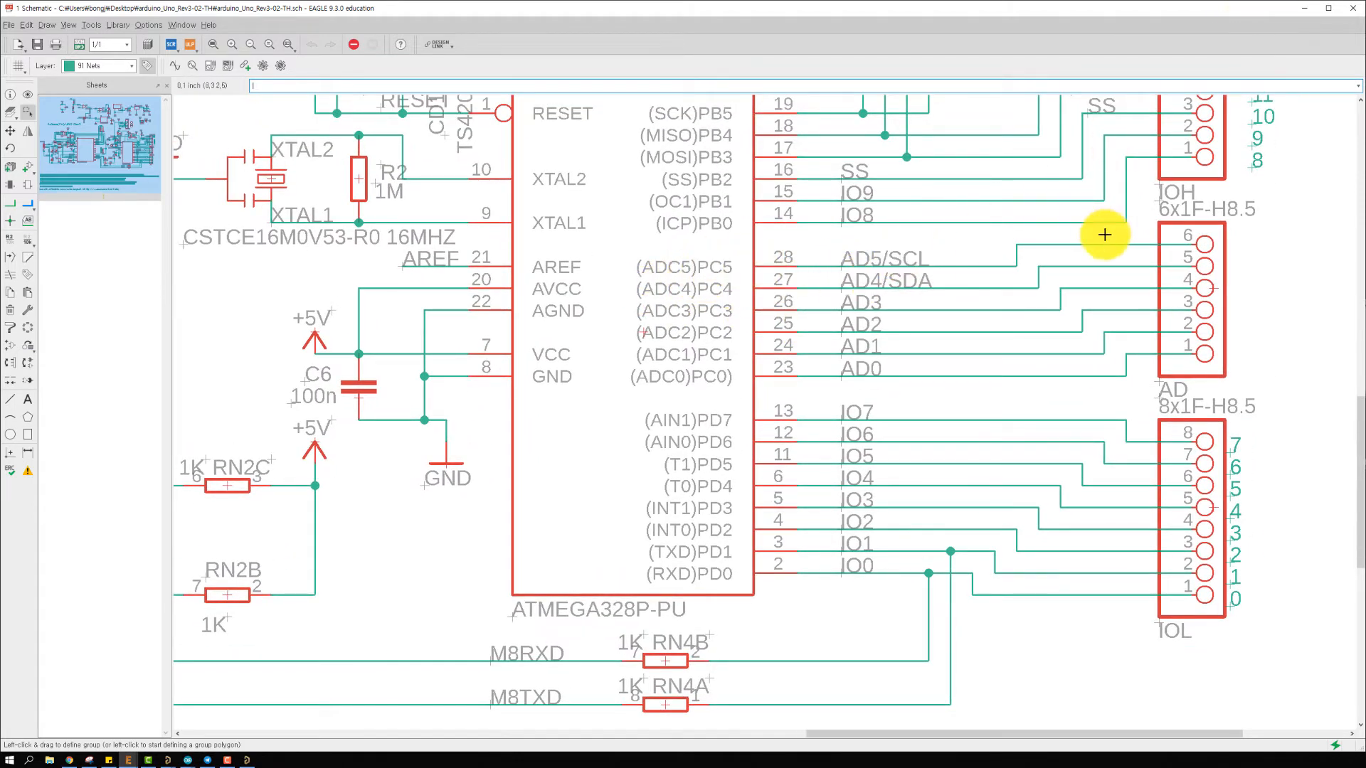
pyautogui.click(1305, 14)
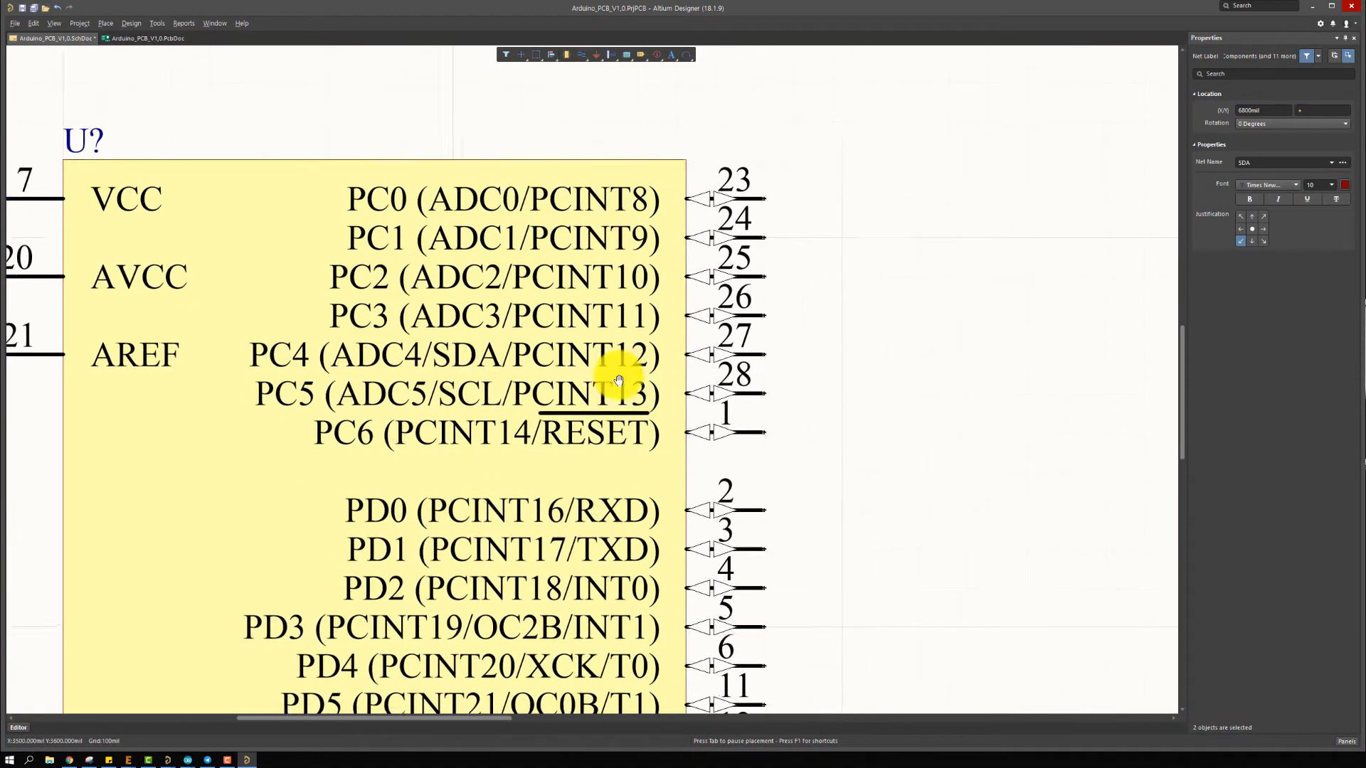
# Place the copied SDA and SCL labels beside ATmega328-PU pins 27 and 28 and draw wires about 500 mil long from those pins under the labels
pyautogui.click(830, 364)
pyautogui.hotkey('ctrl', 'w')
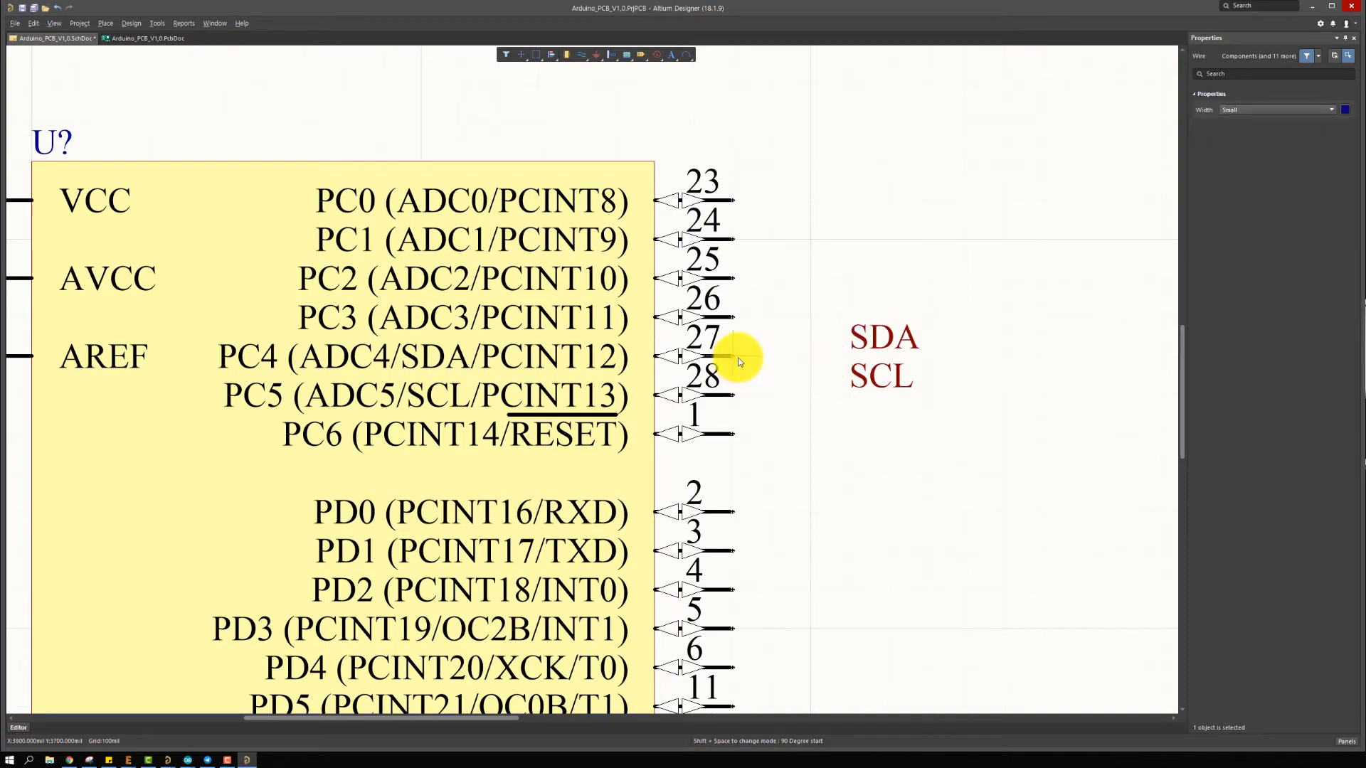
pyautogui.click(734, 357)
pyautogui.click(923, 360)
pyautogui.rightClick(923, 360)
pyautogui.click(734, 394)
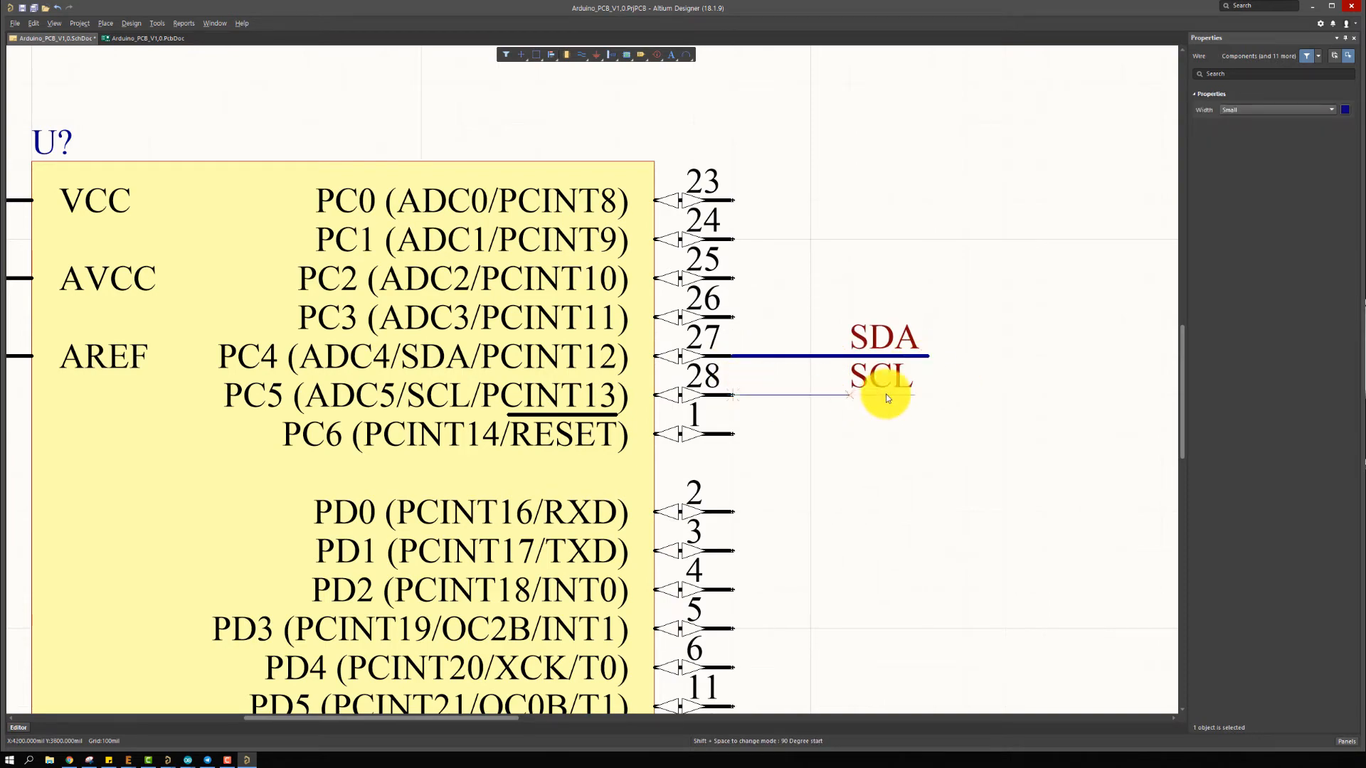
pyautogui.click(924, 397)
pyautogui.rightClick(925, 397)
pyautogui.rightClick(964, 266)
# Switch back to the EAGLE reference schematic and examine which ATMEGA328P-PU pins go to the digital and analog headers
pyautogui.moveTo(939, 253); pyautogui.dragTo(877, 248, button='right')
pyautogui.keyDown('ctrl'); pyautogui.scroll(-6, 876, 256); pyautogui.keyUp('ctrl')
pyautogui.moveTo(693, 289); pyautogui.dragTo(614, 291, button='right')
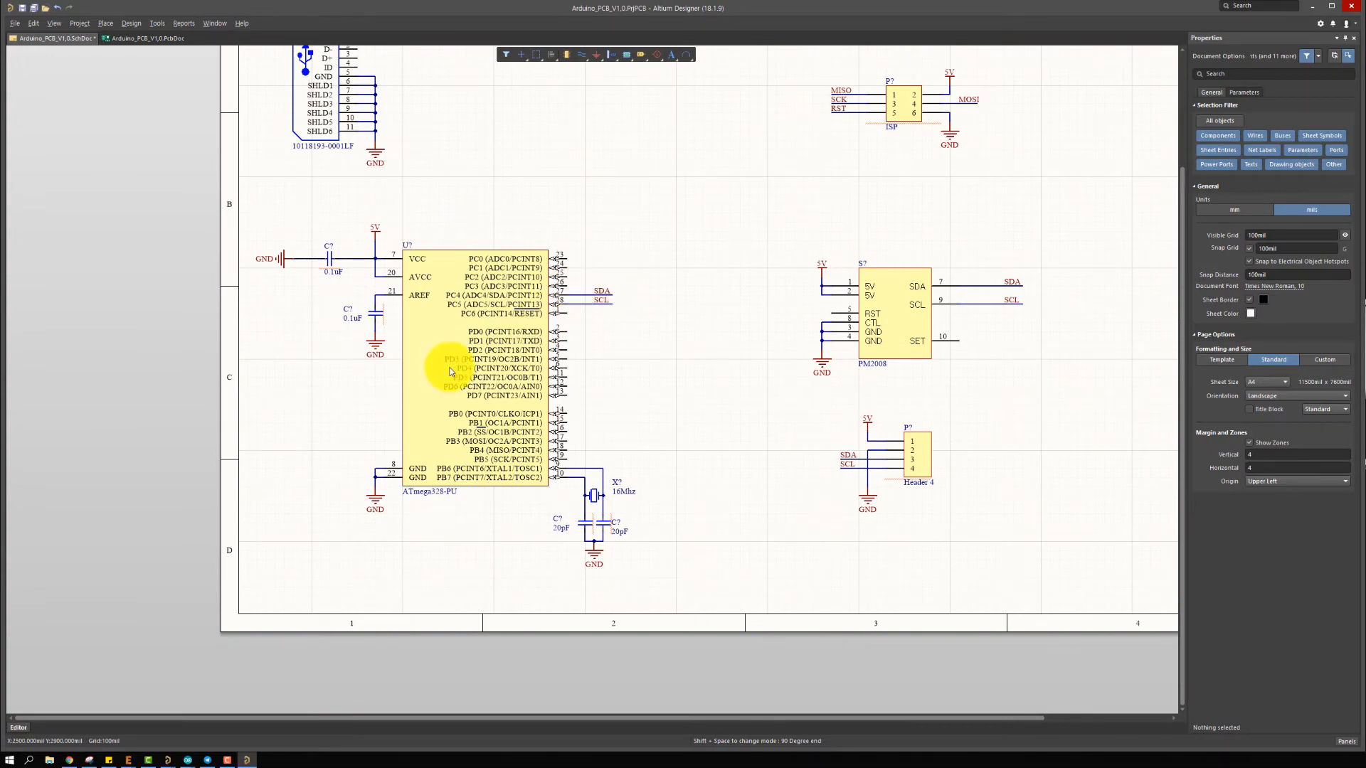
pyautogui.keyDown('ctrl'); pyautogui.scroll(2, 461, 359); pyautogui.keyUp('ctrl')
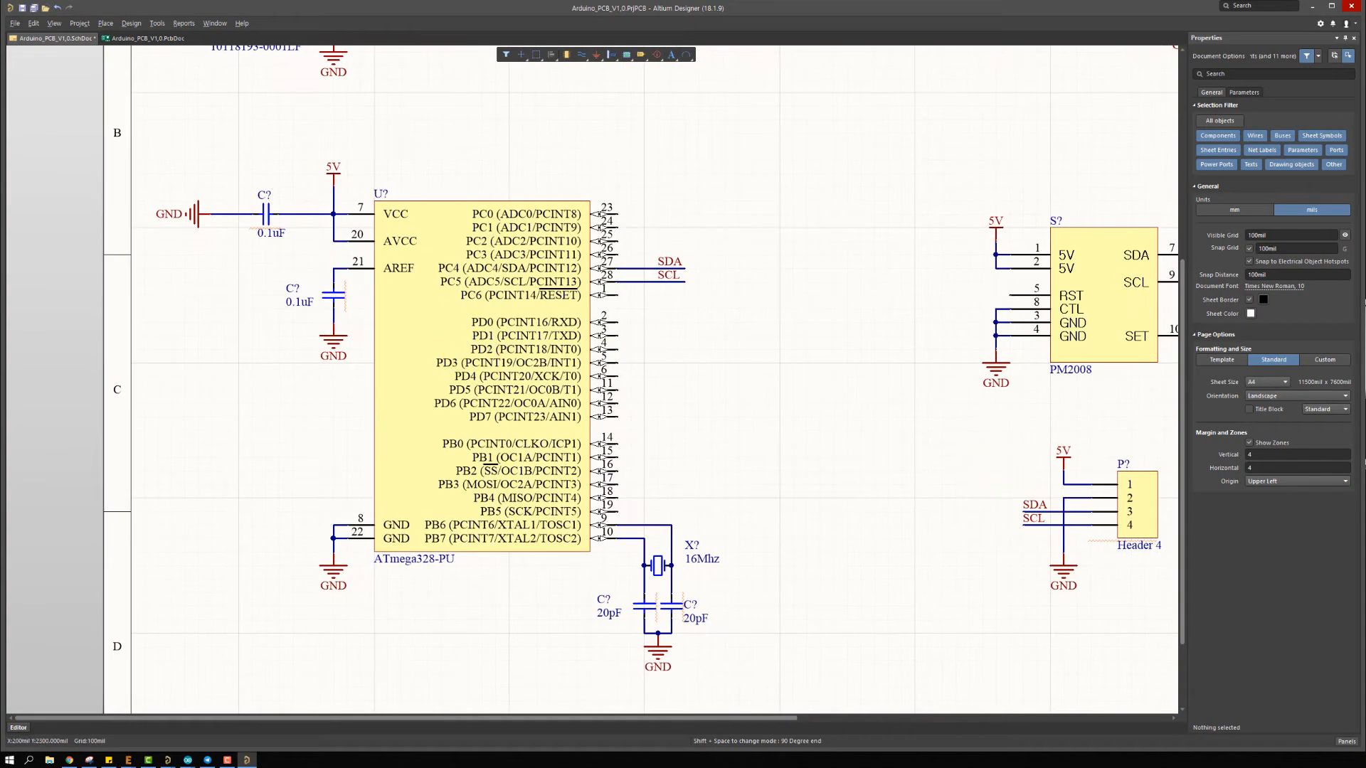
pyautogui.hotkey('alt', 'Tab')
pyautogui.click(1128, 320)
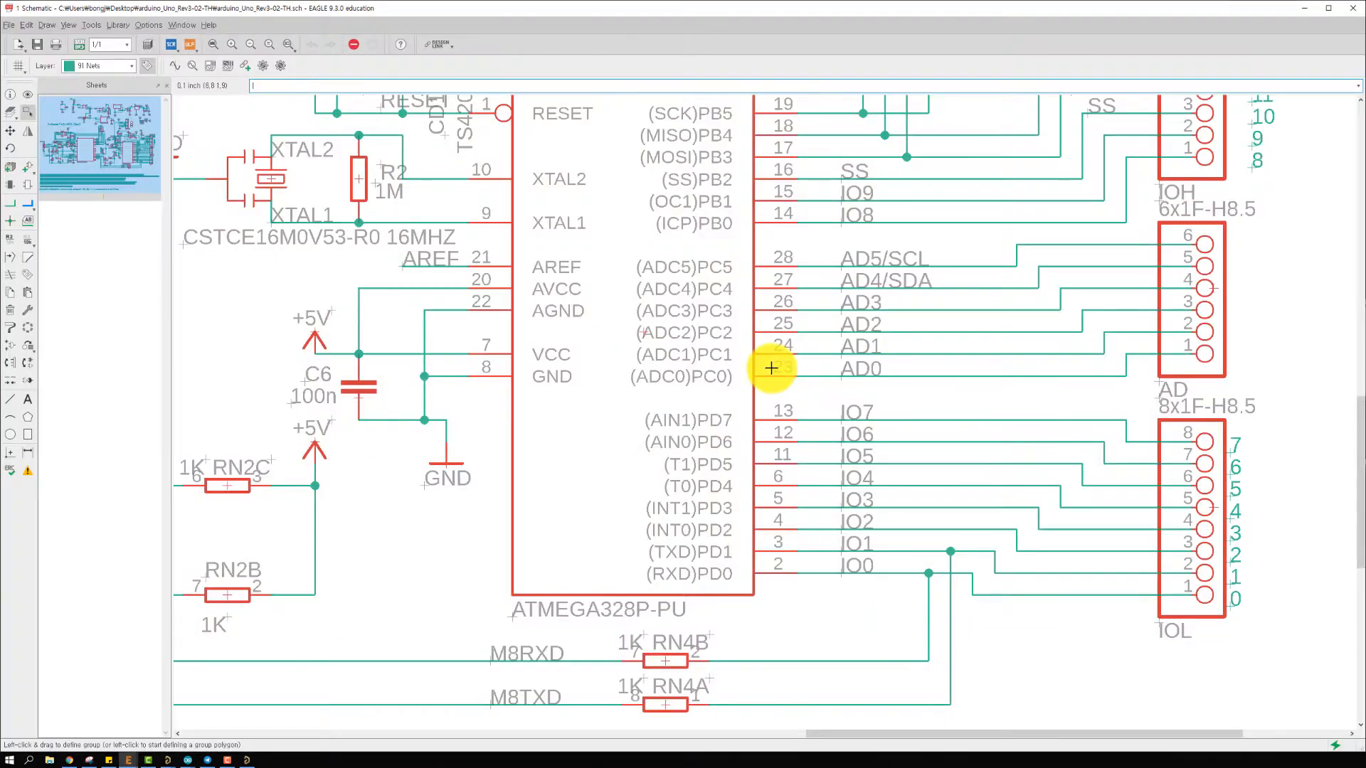
pyautogui.scroll(2, 954, 366)
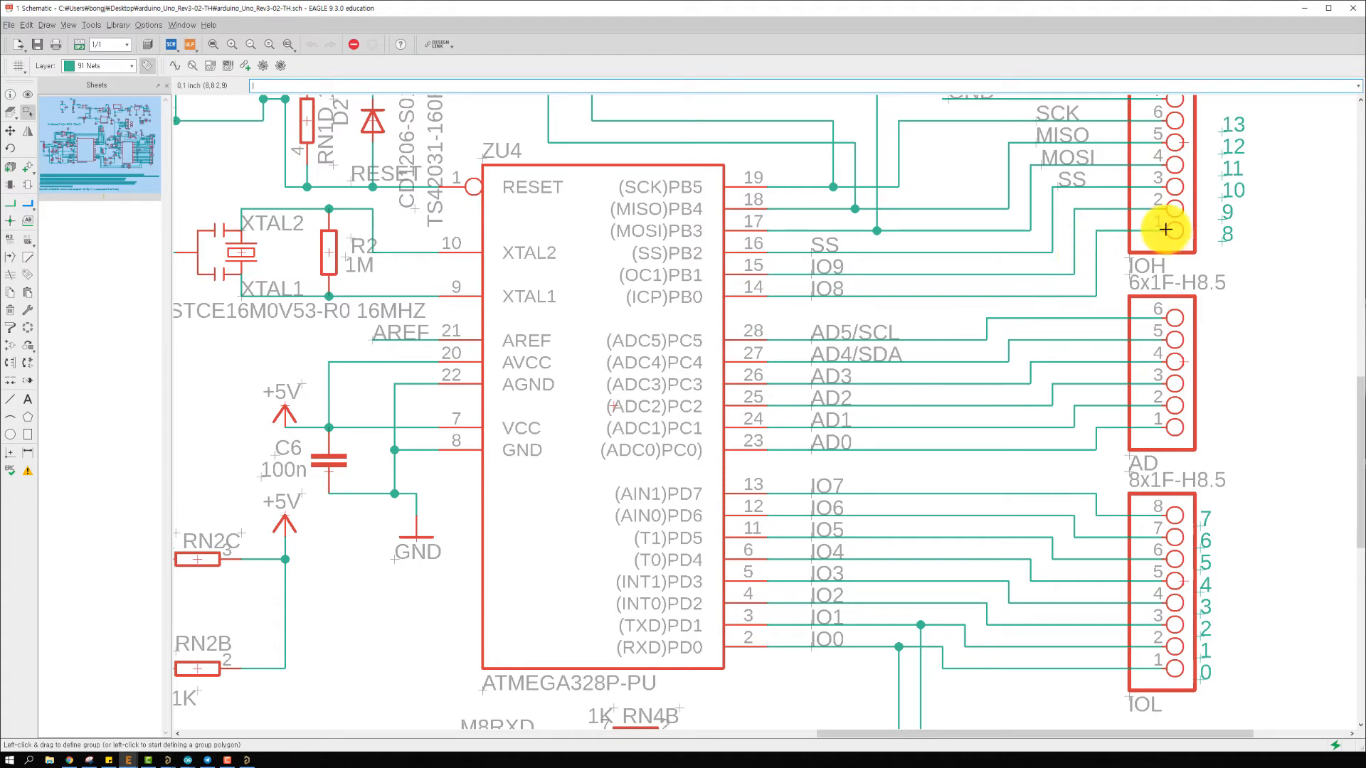
pyautogui.click(1307, 8)
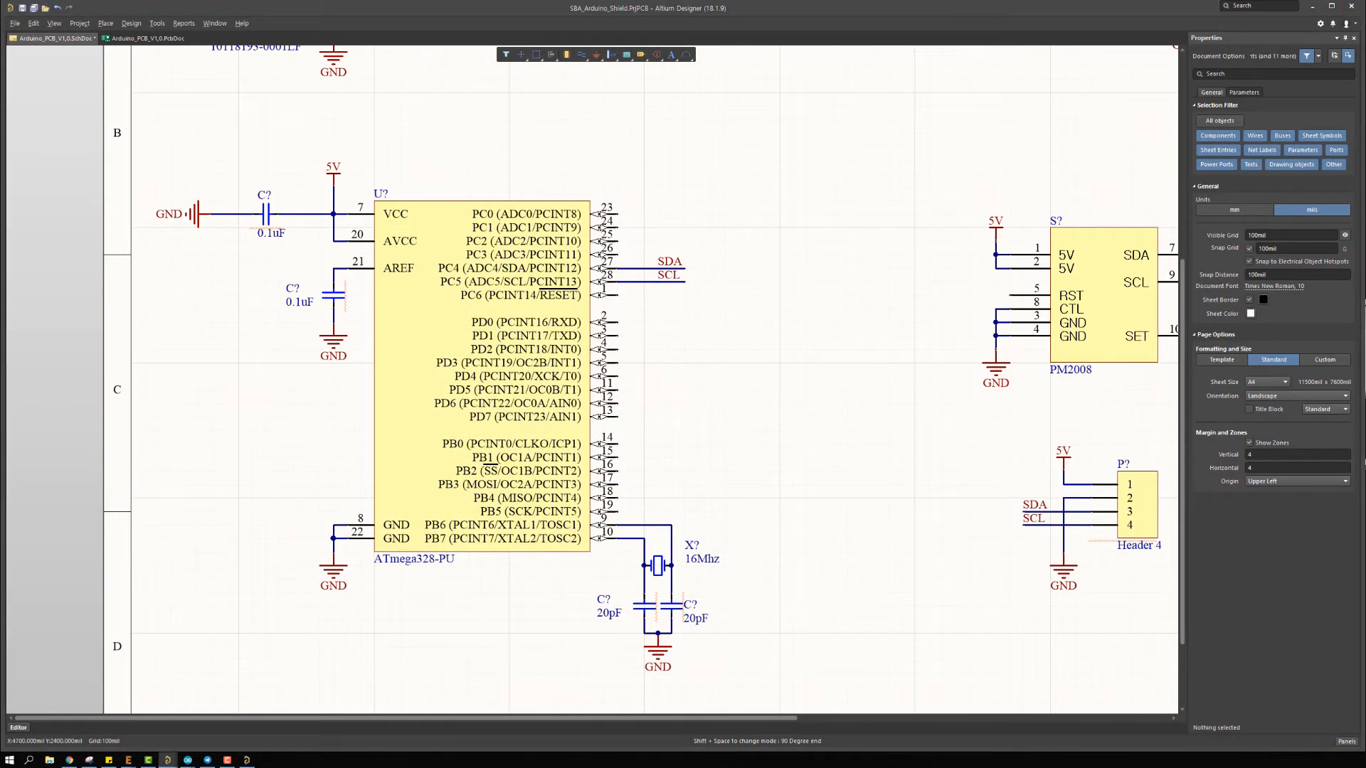
# Paste an LED0 component beside the ATmega328-PU and wire its cathode to pin 14 (PB0)
pyautogui.keyDown('ctrl'); pyautogui.scroll(4, 631, 363); pyautogui.keyUp('ctrl')
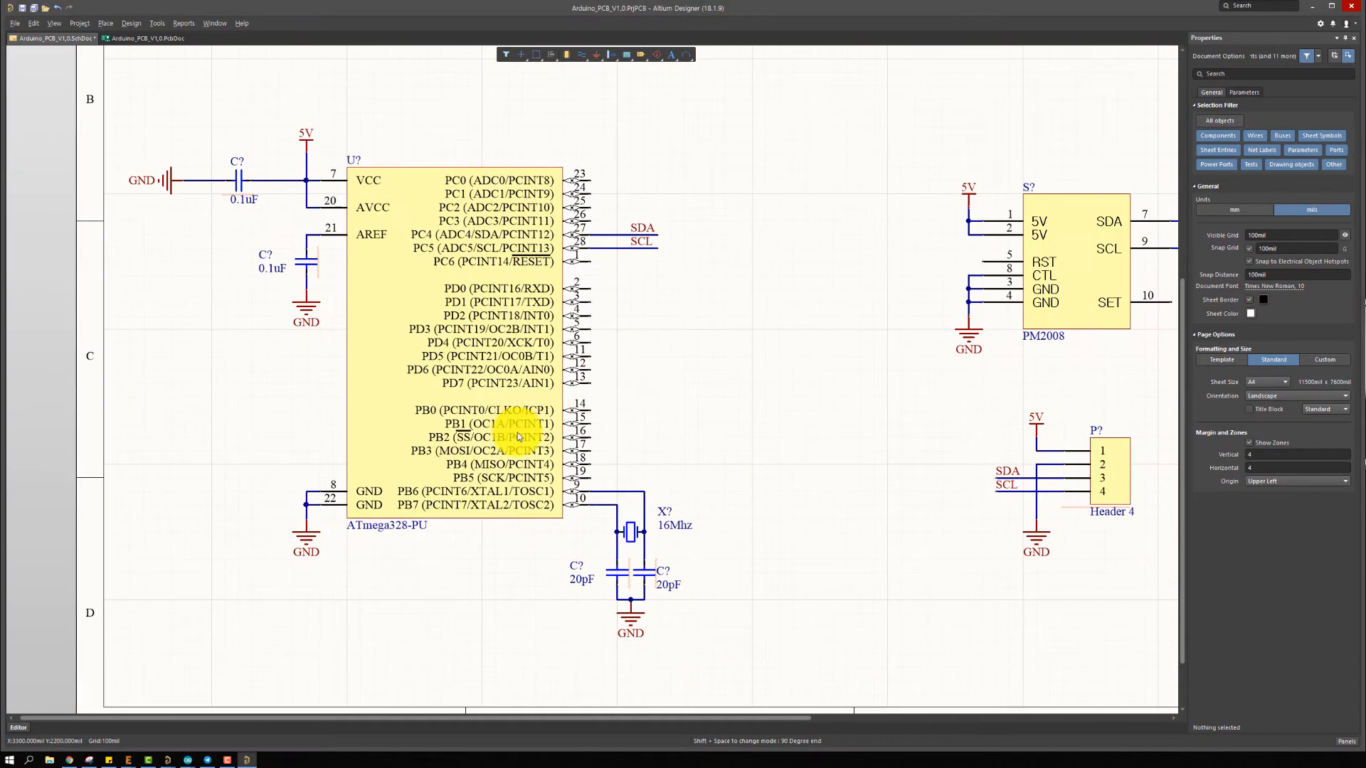
pyautogui.moveTo(726, 458); pyautogui.dragTo(722, 455, button='right')
pyautogui.hotkey('ctrl', 'v')
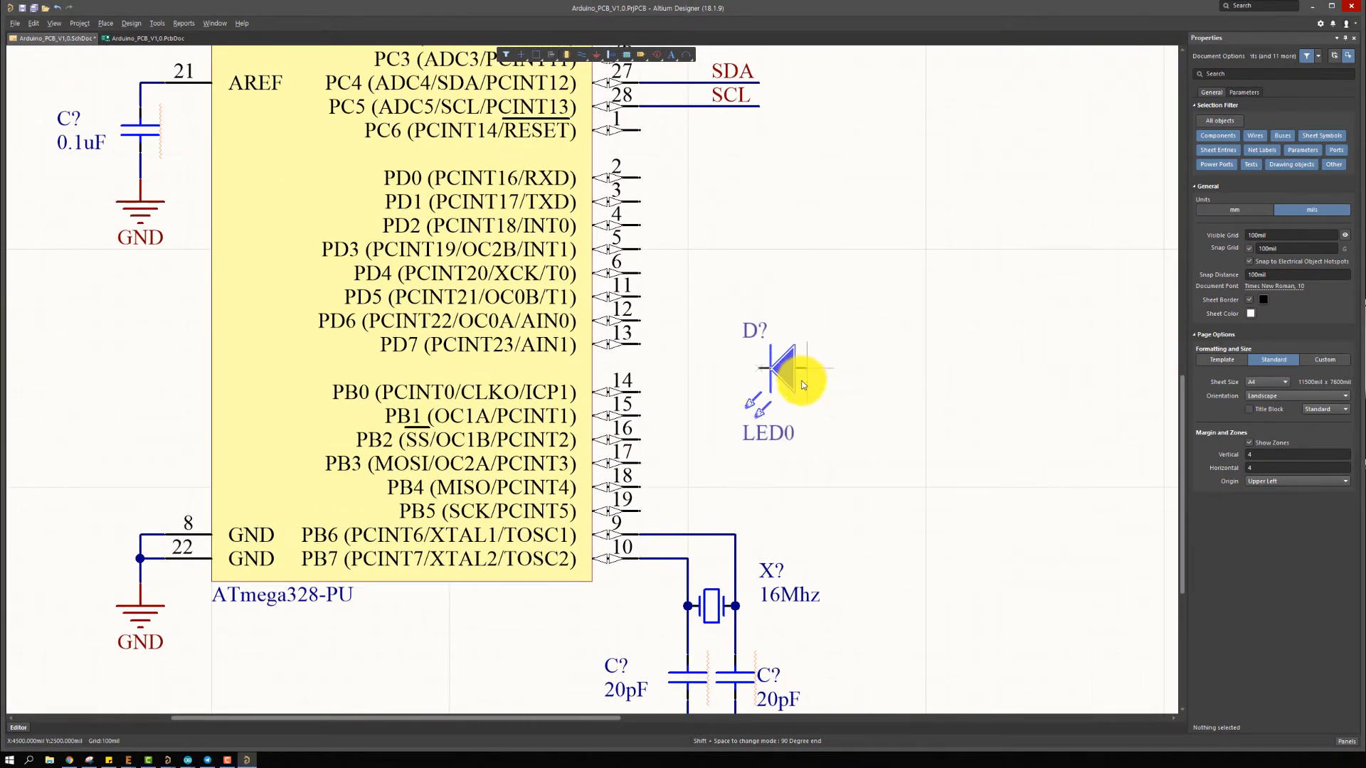
pyautogui.click(835, 393)
pyautogui.hotkey('ctrl', 'w')
pyautogui.click(783, 391)
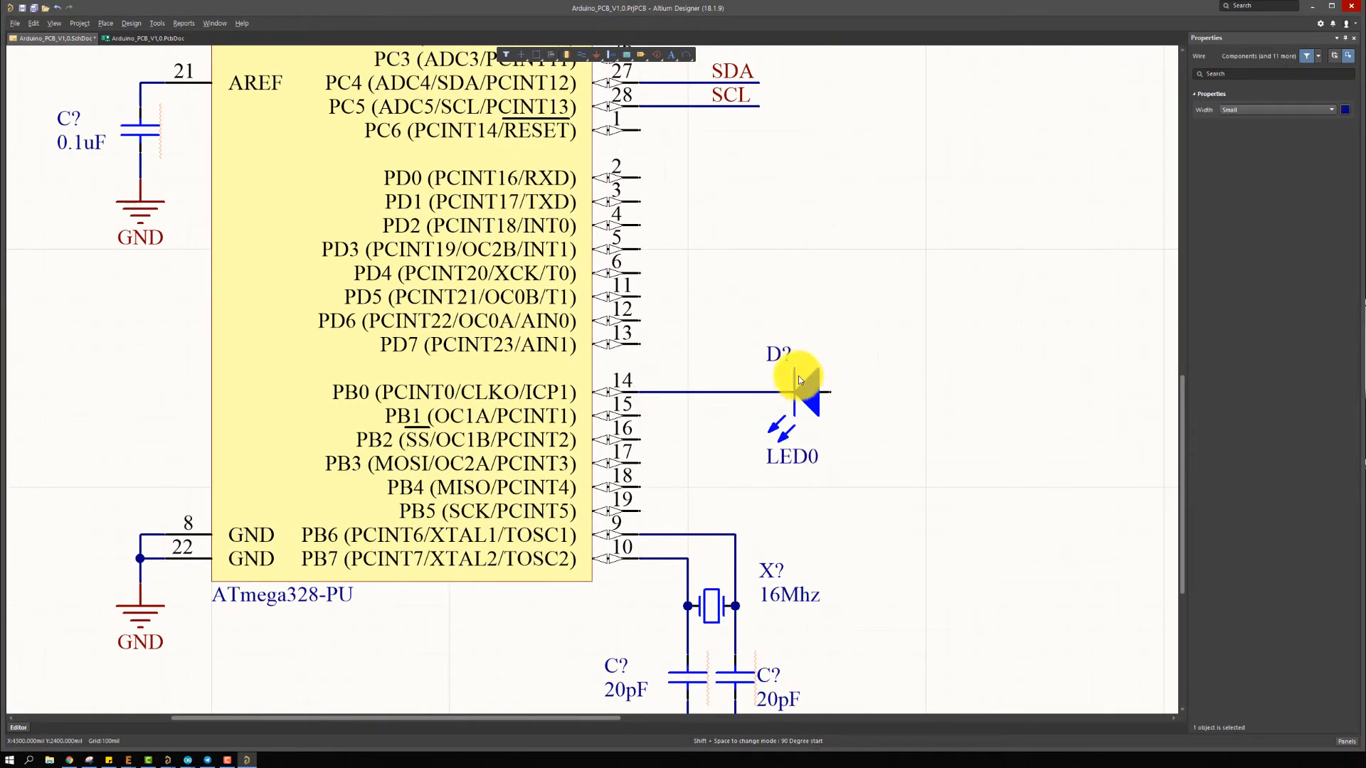
pyautogui.moveTo(959, 340); pyautogui.dragTo(913, 347, button='right')
pyautogui.rightClick(854, 336)
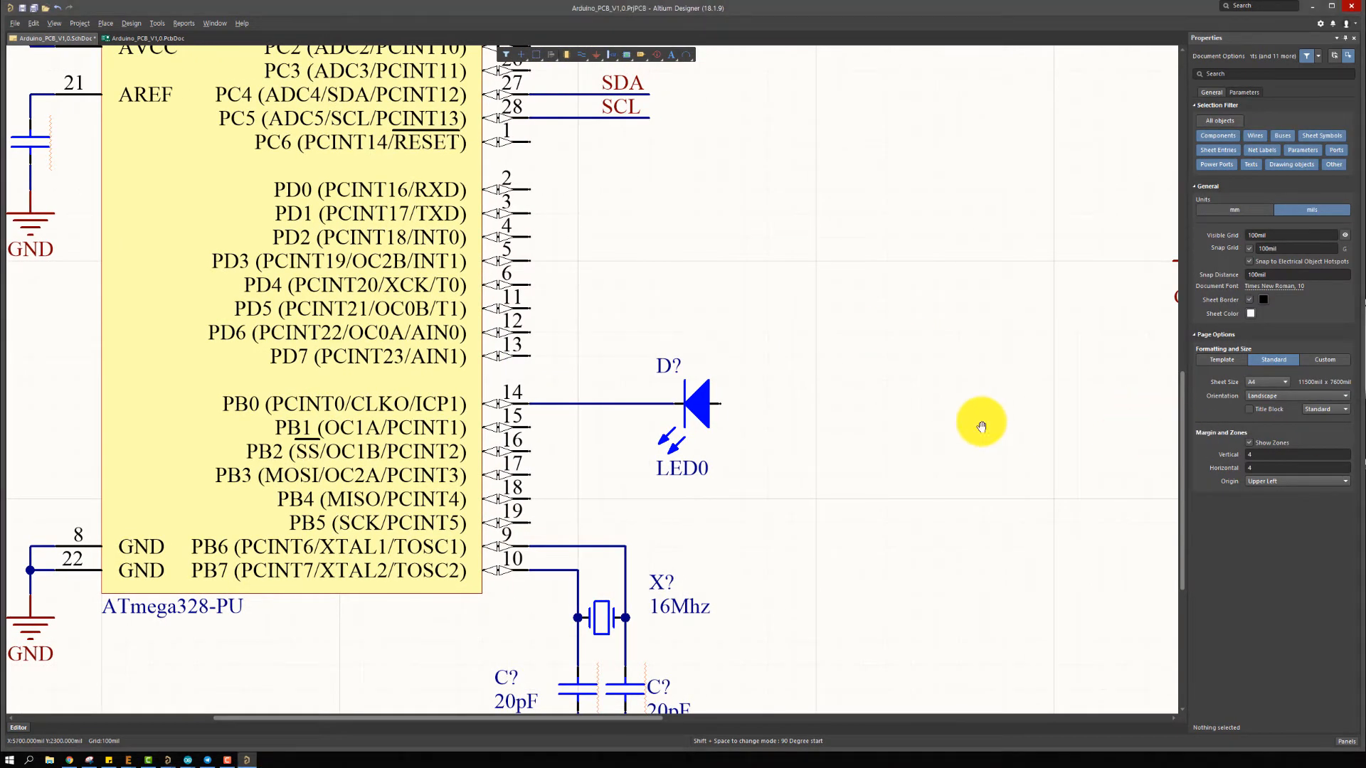
# Paste a 1K Res1 resistor in line with the LED and wire it to the LED's anode
pyautogui.moveTo(982, 424); pyautogui.dragTo(965, 480, button='right')
pyautogui.hotkey('ctrl', 'v')
pyautogui.click(856, 458)
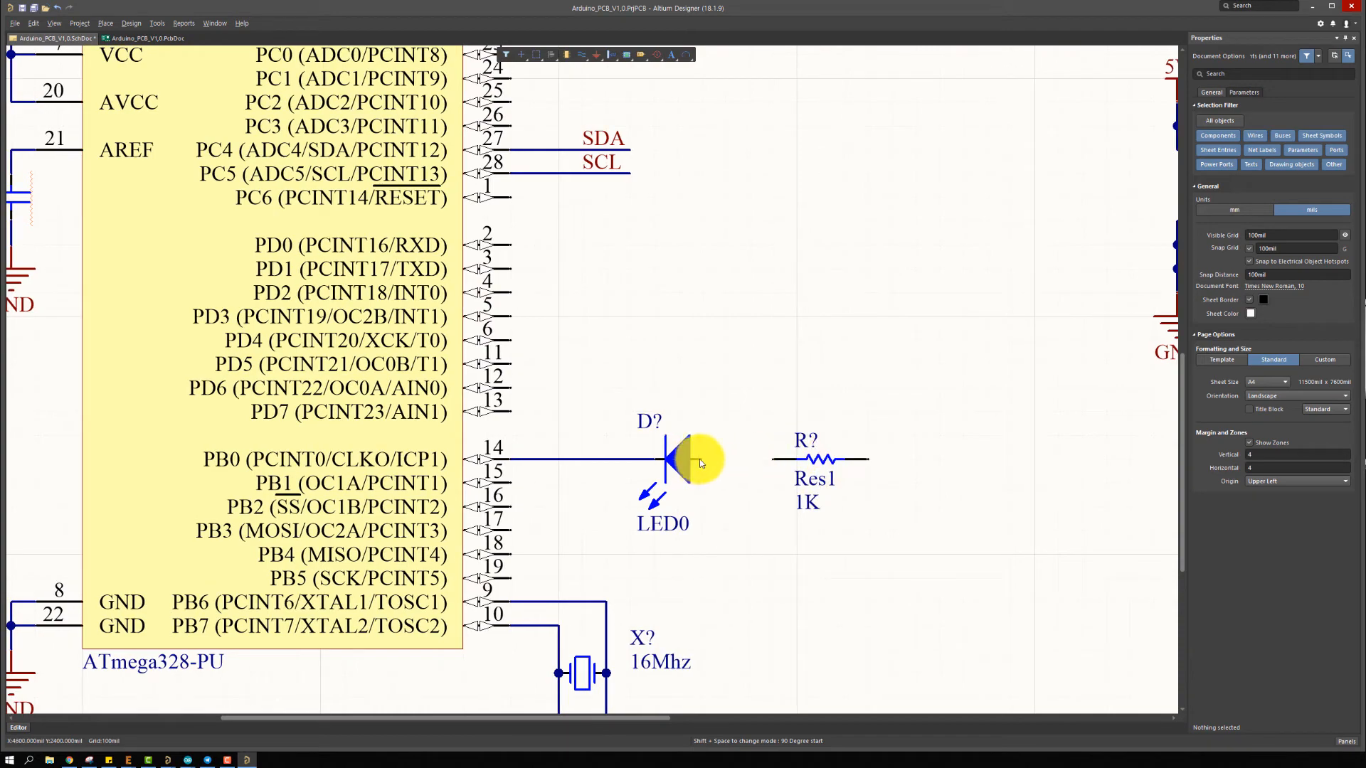
pyautogui.hotkey('ctrl', 'w')
pyautogui.click(774, 459)
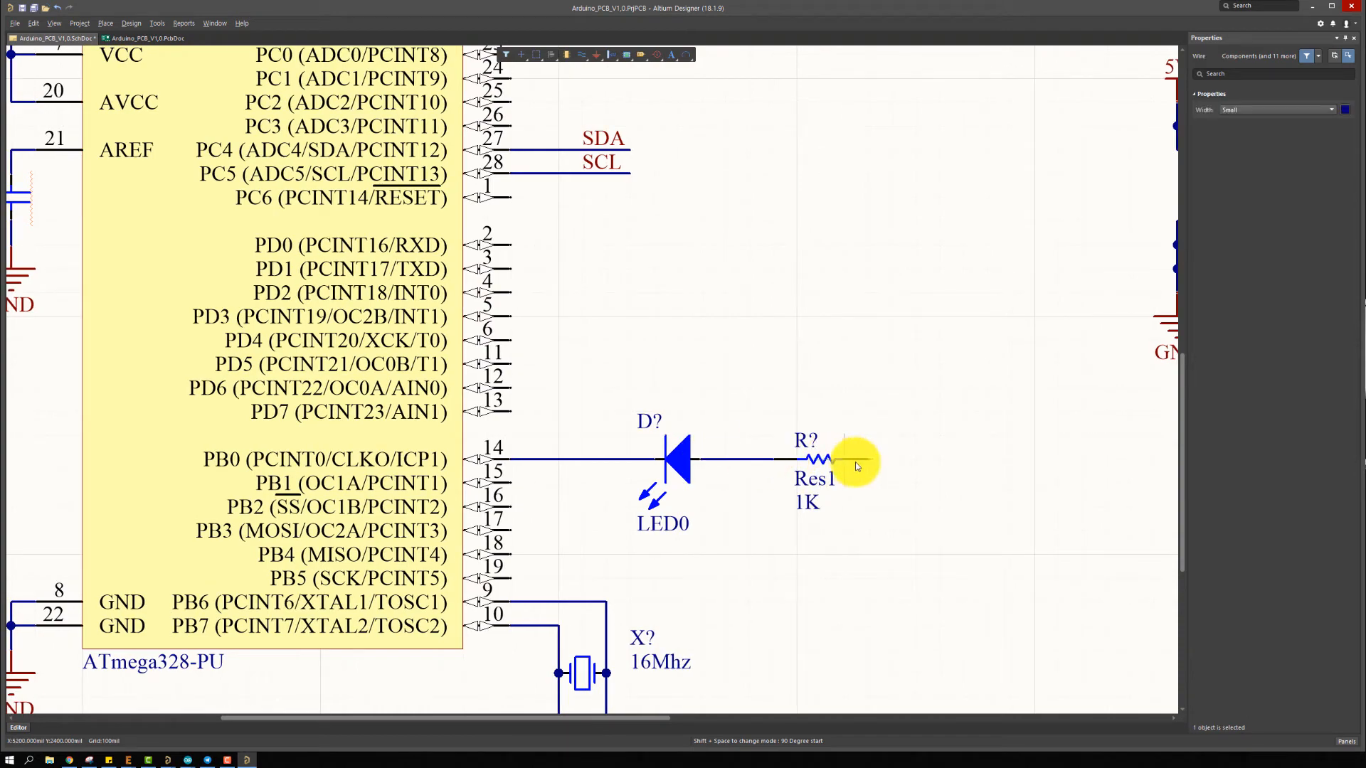
# Draw an L-shaped wire 200 mil out and 100 mil up from the resistor's free end and place a copied 5V power port on it
pyautogui.click(907, 436)
pyautogui.rightClick(910, 432)
pyautogui.rightClick(918, 420)
pyautogui.keyDown('ctrl'); pyautogui.scroll(-3, 945, 363); pyautogui.keyUp('ctrl')
pyautogui.moveTo(945, 363); pyautogui.dragTo(874, 485, button='right')
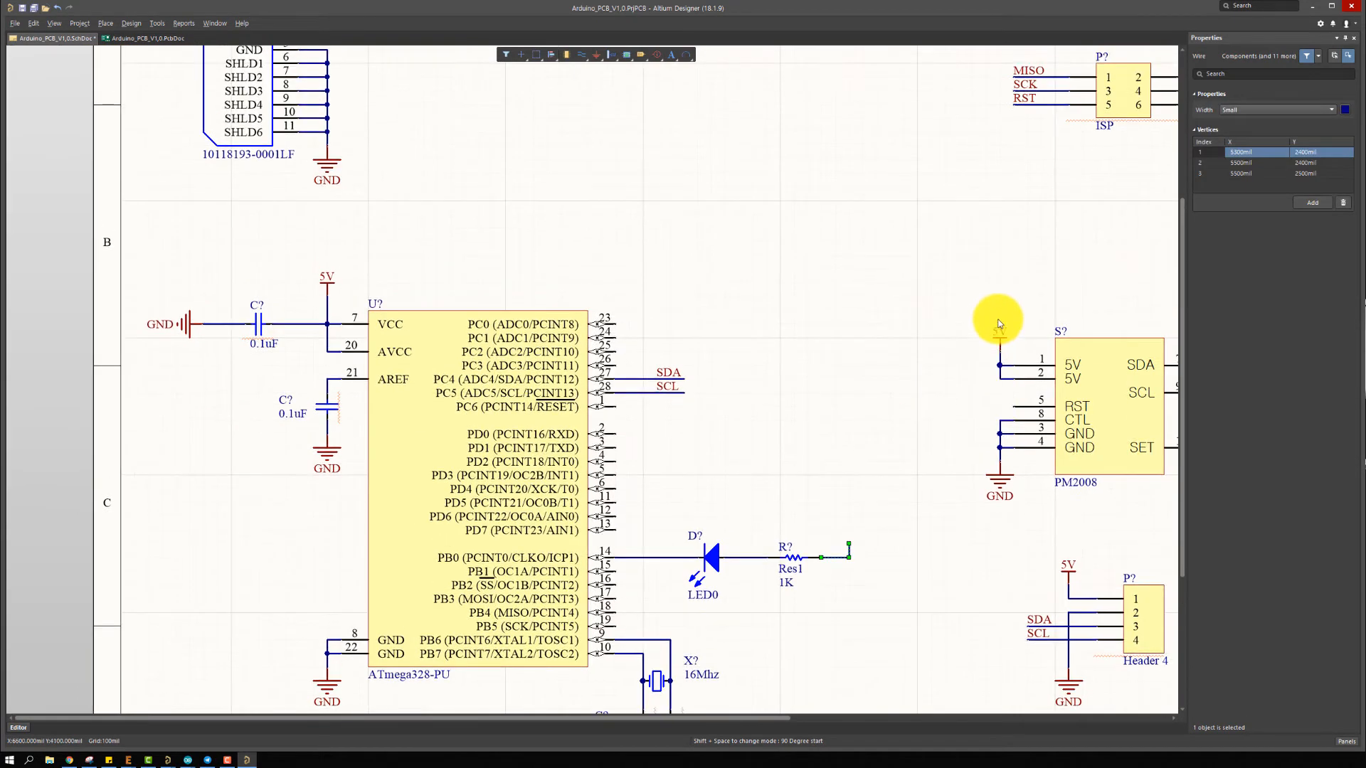
pyautogui.click(999, 337)
pyautogui.hotkey('ctrl', 'v')
pyautogui.keyDown('ctrl'); pyautogui.scroll(3, 864, 552); pyautogui.keyUp('ctrl')
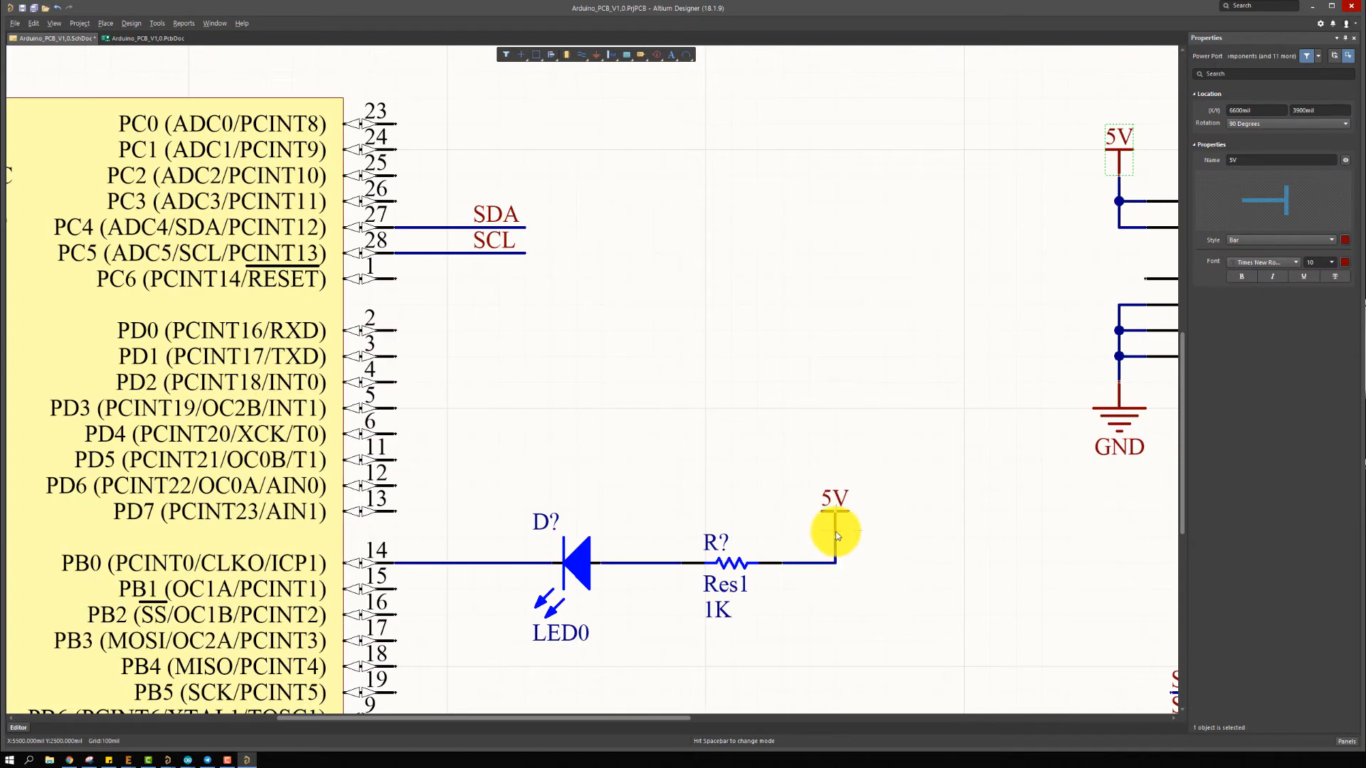
pyautogui.click(836, 535)
# Set the LED resistor's value to 330R and hide its Res1 comment
pyautogui.doubleClick(791, 553)
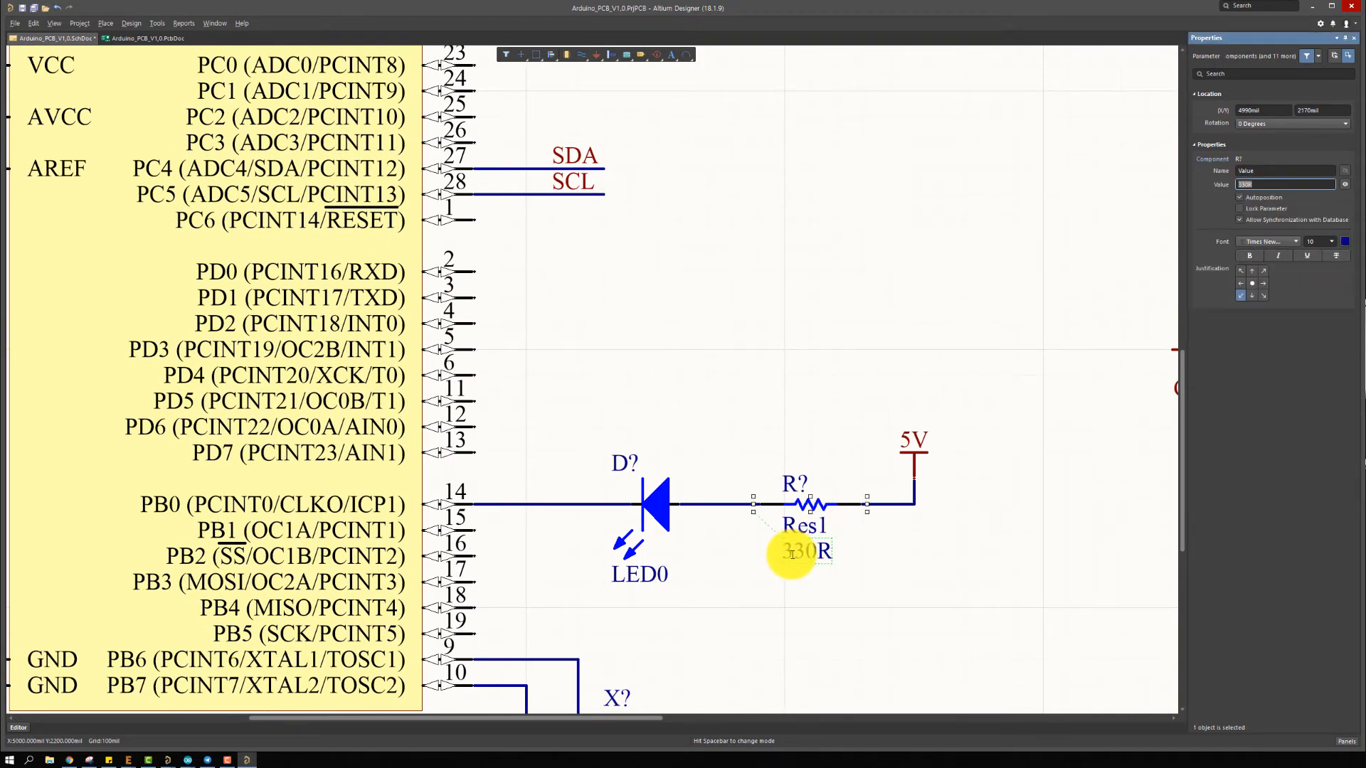
pyautogui.click(802, 527)
pyautogui.click(1269, 184)
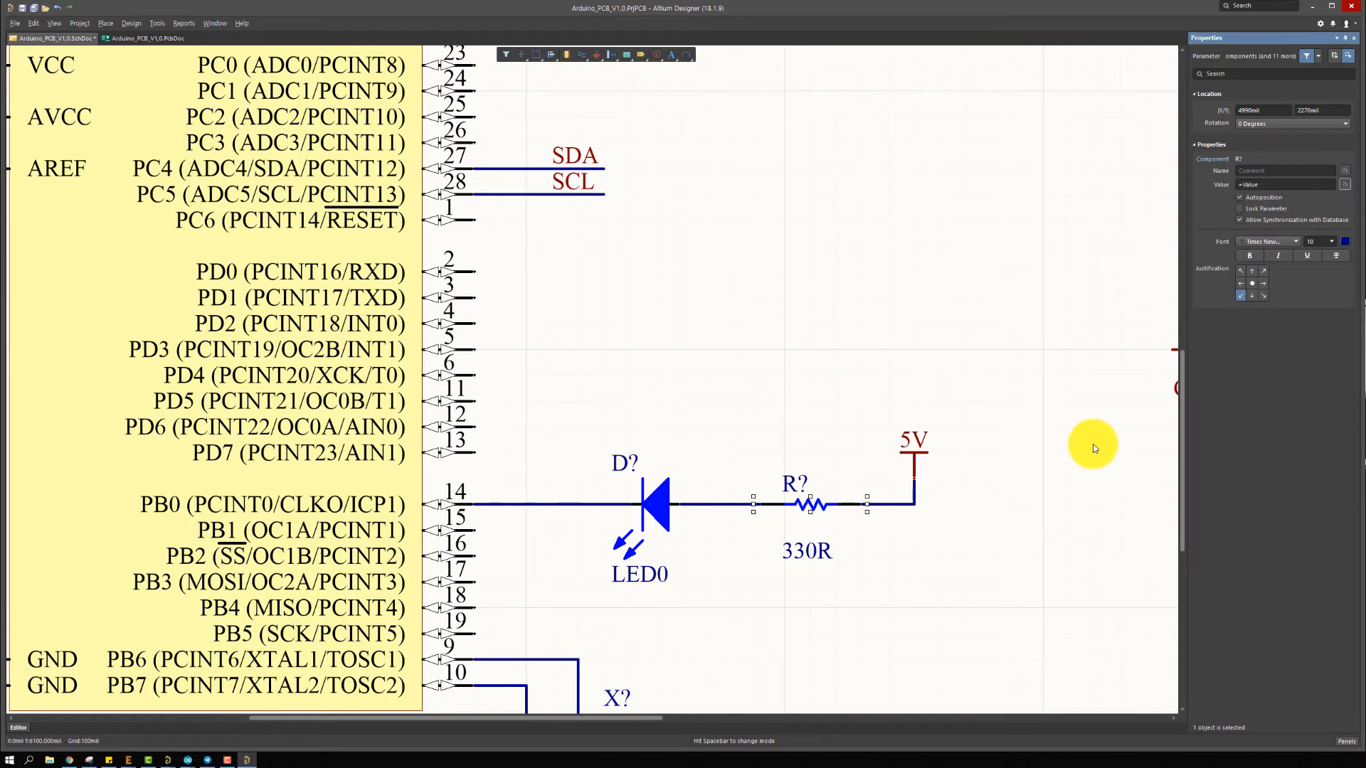
pyautogui.click(704, 515)
# Draw a horizontal wire about 600 mil long from ATmega328-PU pin 2 (RXD) and start a parallel one from pin 3 (TXD)
pyautogui.keyDown('ctrl'); pyautogui.scroll(-5, 711, 512); pyautogui.keyUp('ctrl')
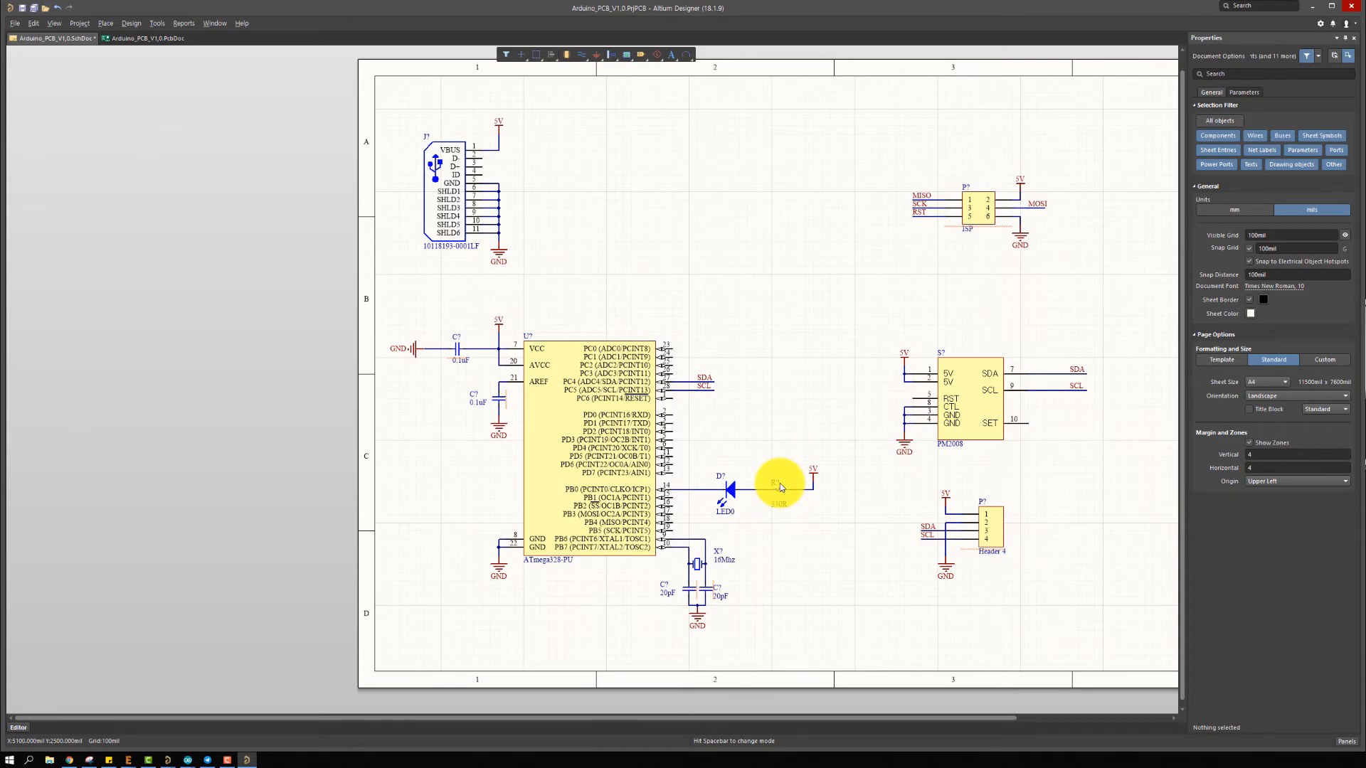
pyautogui.keyDown('ctrl'); pyautogui.scroll(4, 665, 416); pyautogui.keyUp('ctrl')
pyautogui.keyDown('ctrl'); pyautogui.scroll(2, 699, 427); pyautogui.keyUp('ctrl')
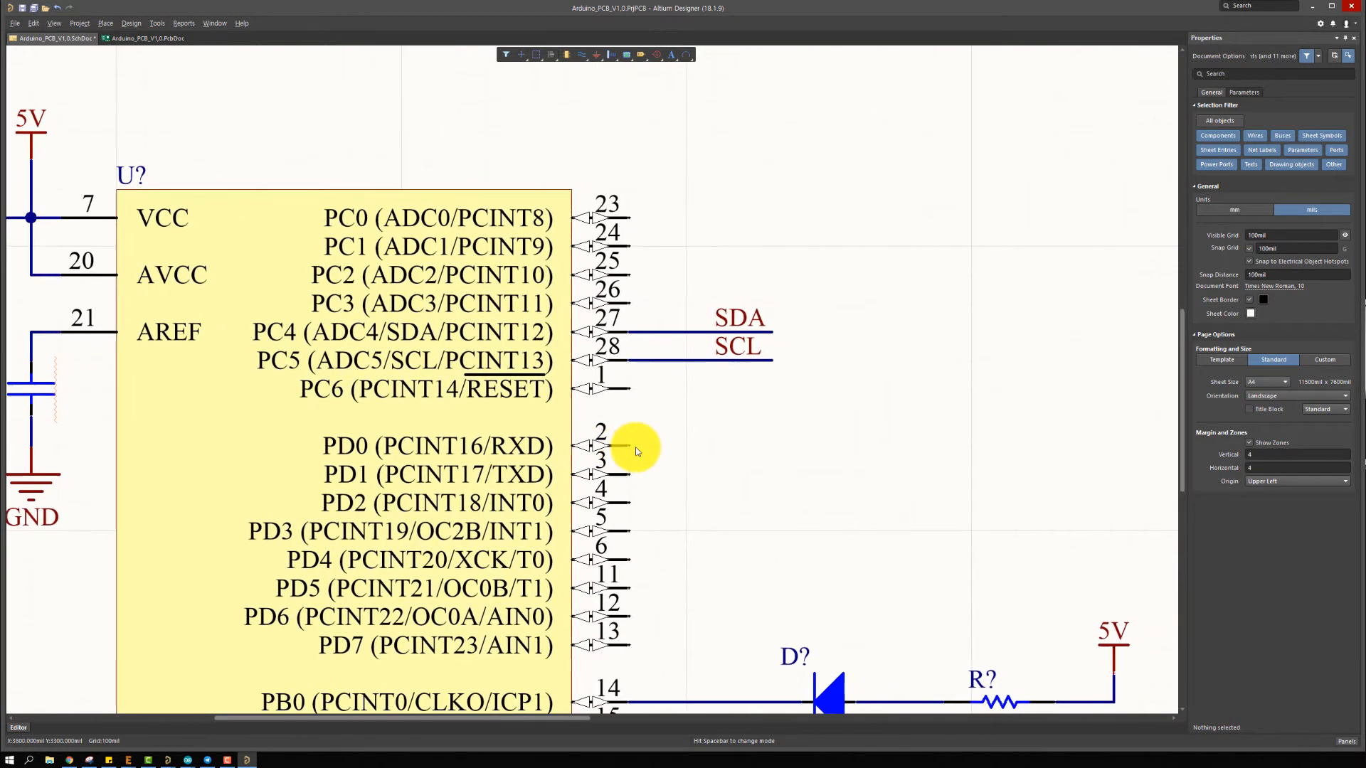
pyautogui.click(704, 432)
pyautogui.click(812, 432)
pyautogui.click(656, 469)
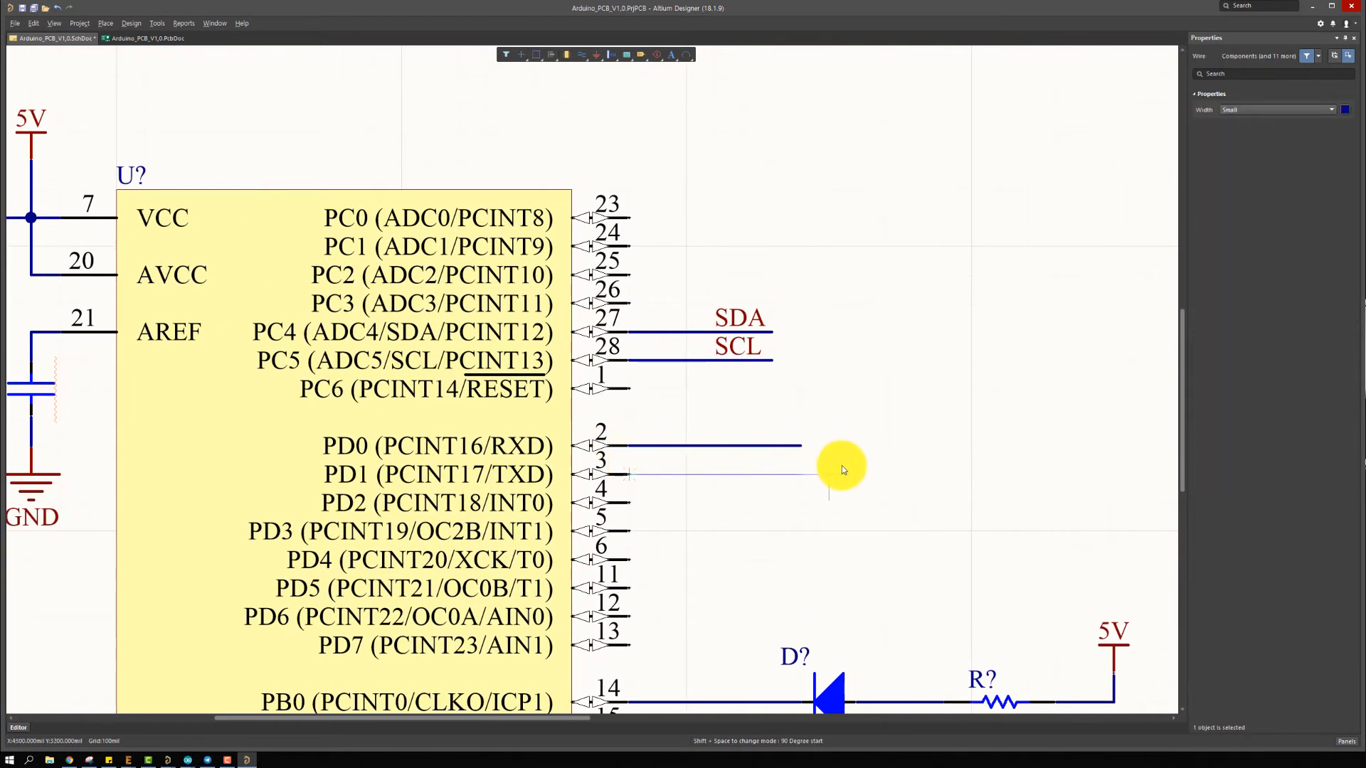
# Finish the wire from PD1 and place a Header 3 connector copied from the SBA_Arduino_Shield project beside the PD0 and PD1 wires
pyautogui.click(801, 473)
pyautogui.moveTo(880, 520); pyautogui.dragTo(929, 458, button='right')
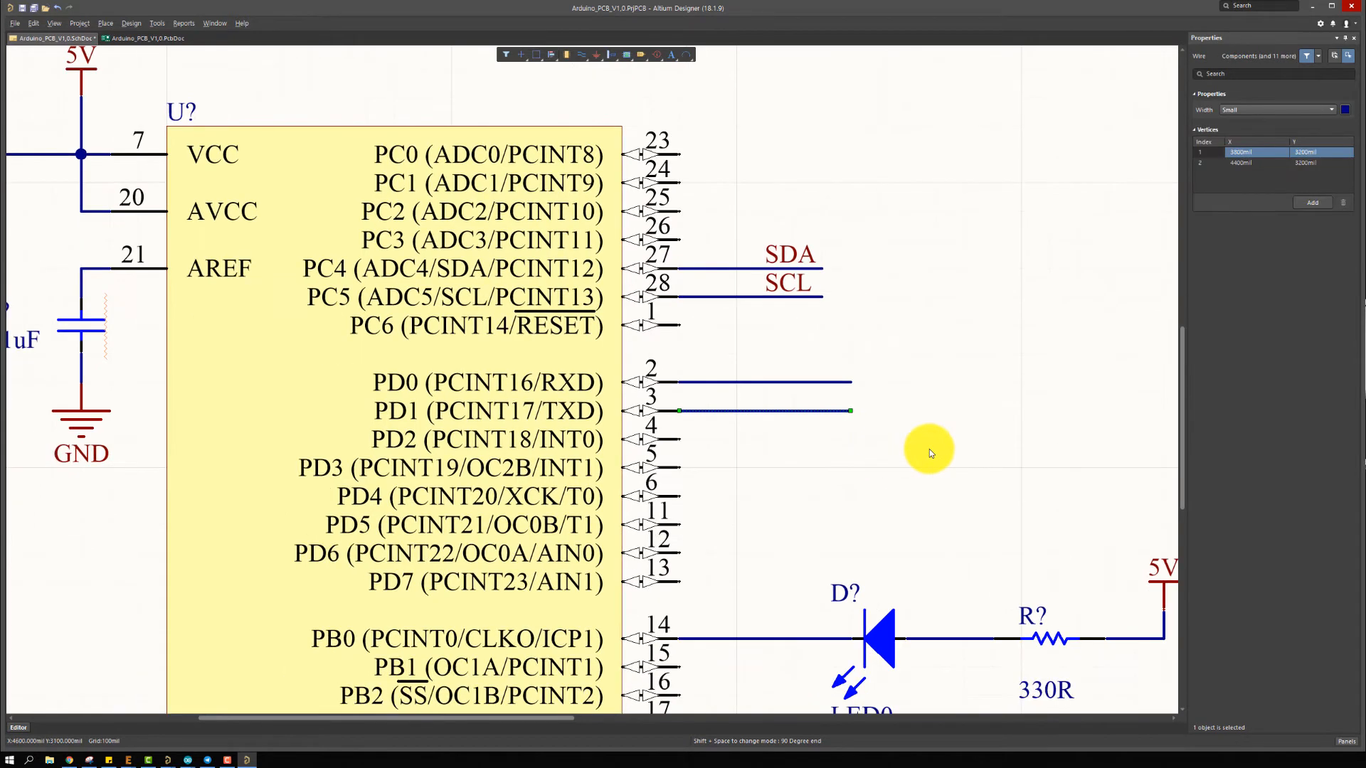
pyautogui.hotkey('alt', 'Tab')
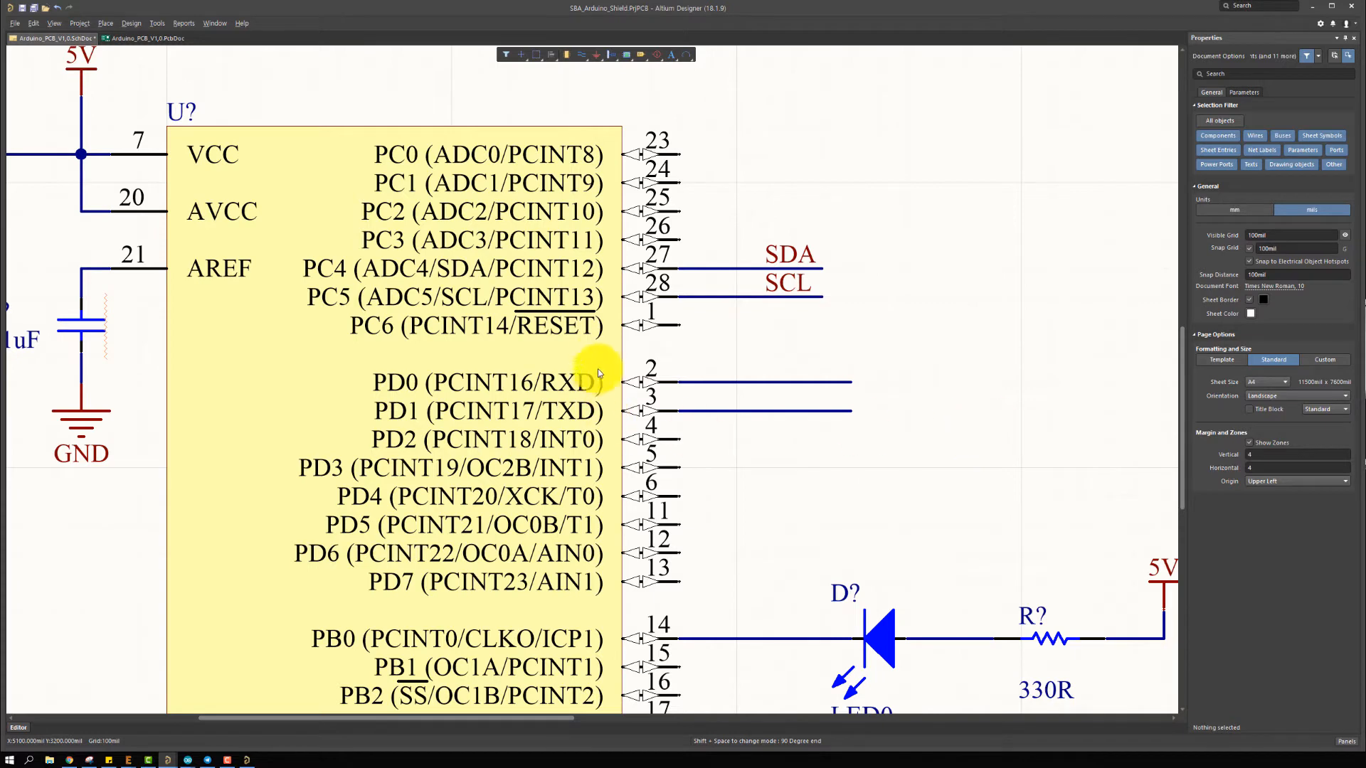
pyautogui.hotkey('alt', 'Tab')
pyautogui.keyDown('ctrl'); pyautogui.scroll(1, 855, 421); pyautogui.keyUp('ctrl')
pyautogui.hotkey('ctrl', 'v')
pyautogui.moveTo(899, 409); pyautogui.dragTo(828, 425, button='right')
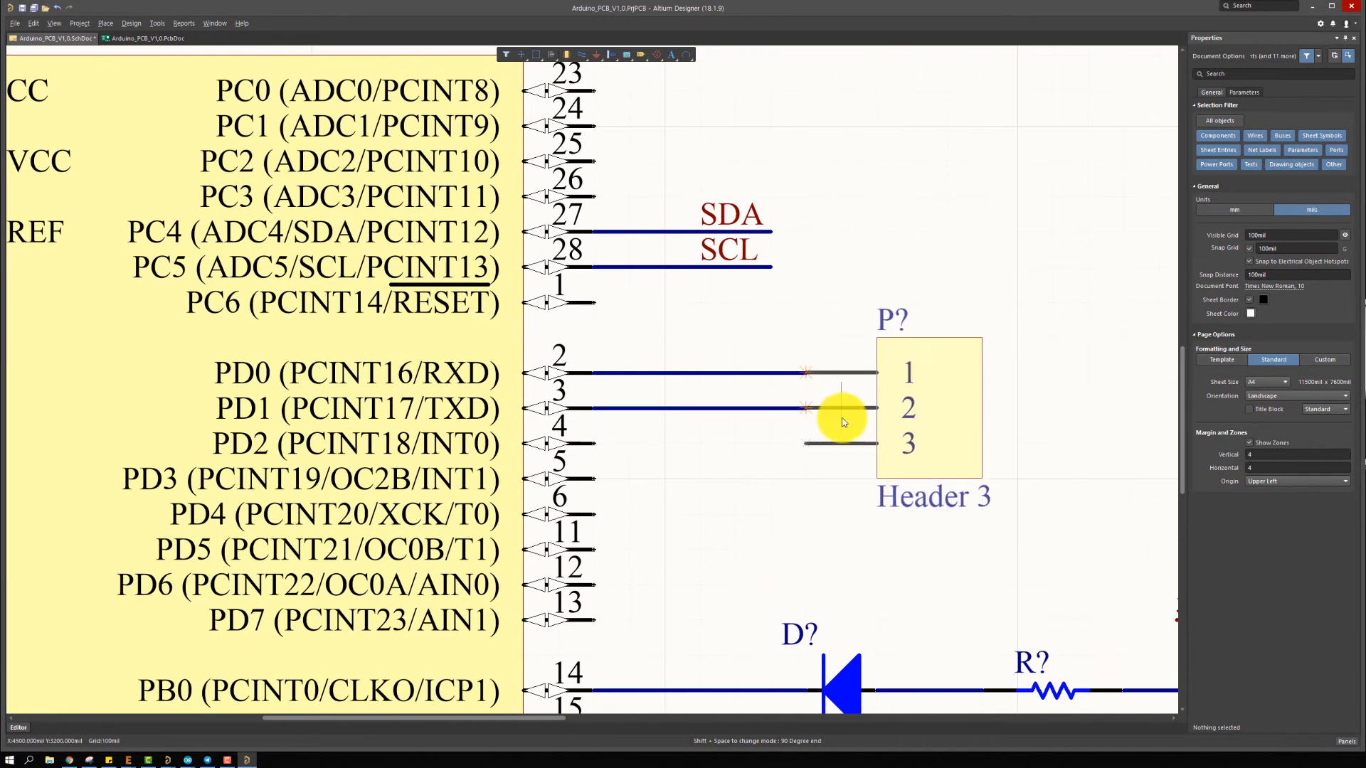
pyautogui.click(861, 407)
# Wire pins 1 and 2 of the Header 3 connector to the PD0 and PD1 wires
pyautogui.hotkey('ctrl', 'w')
pyautogui.click(815, 377)
pyautogui.click(882, 378)
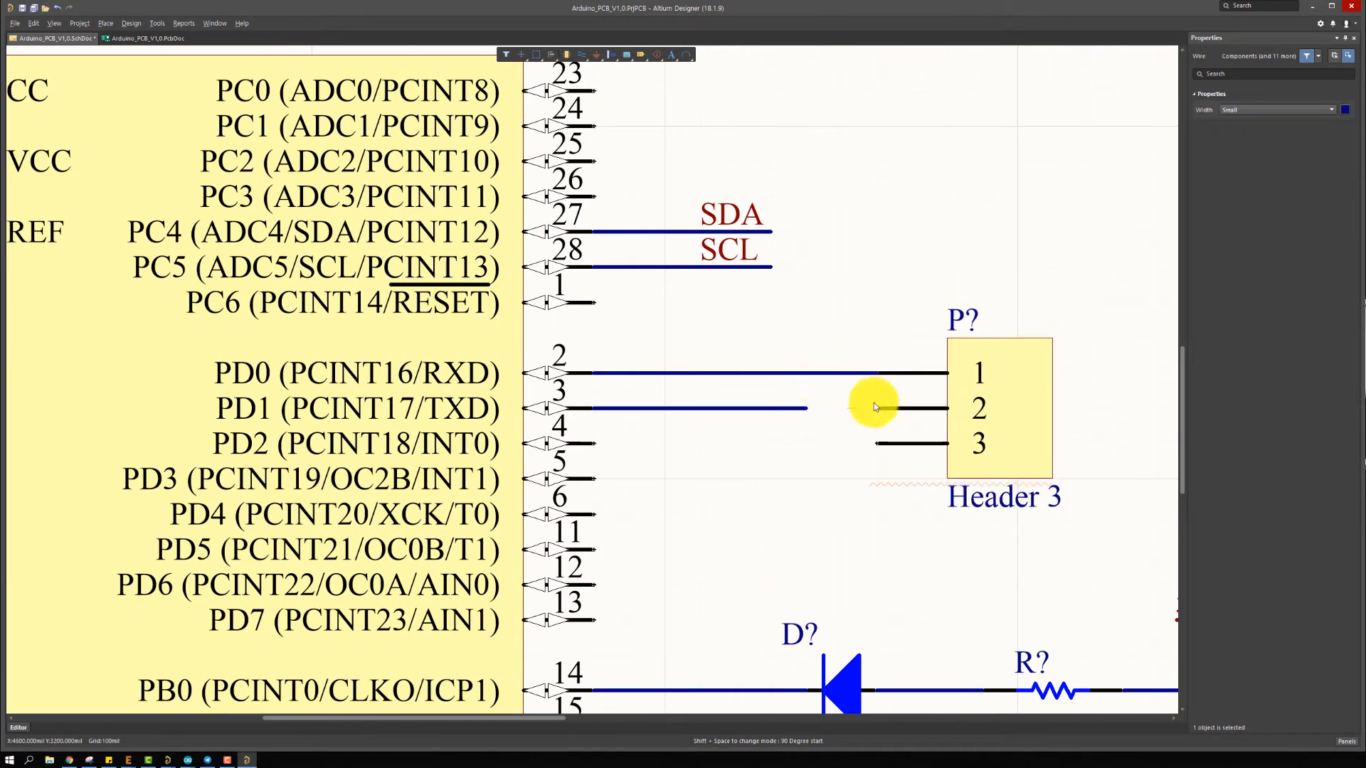
pyautogui.click(875, 405)
pyautogui.click(820, 408)
pyautogui.rightClick(869, 325)
# Place a GND power port below the header's lower-left side and wire it to pin 3 of Header 3
pyautogui.click(595, 56)
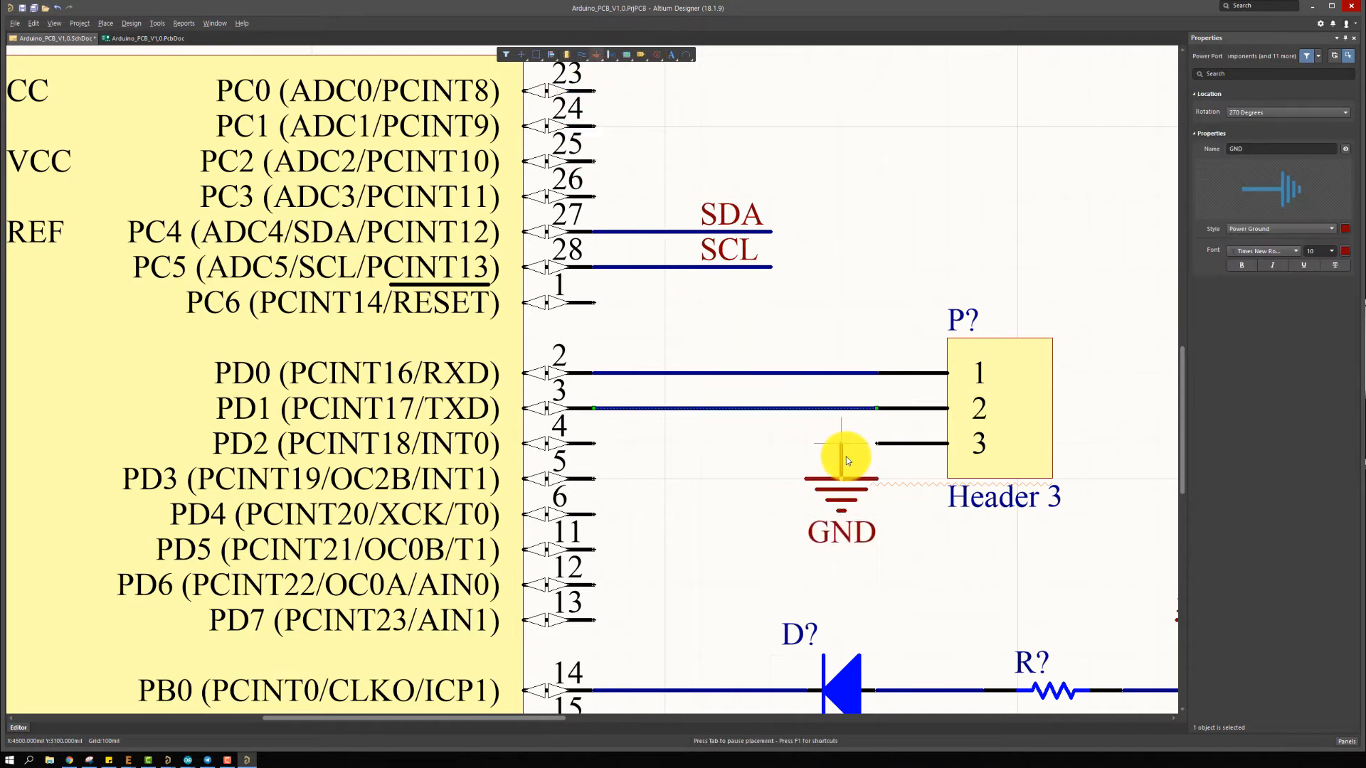
pyautogui.click(843, 488)
pyautogui.rightClick(854, 462)
pyautogui.hotkey('ctrl', 'w')
pyautogui.click(876, 446)
pyautogui.click(841, 477)
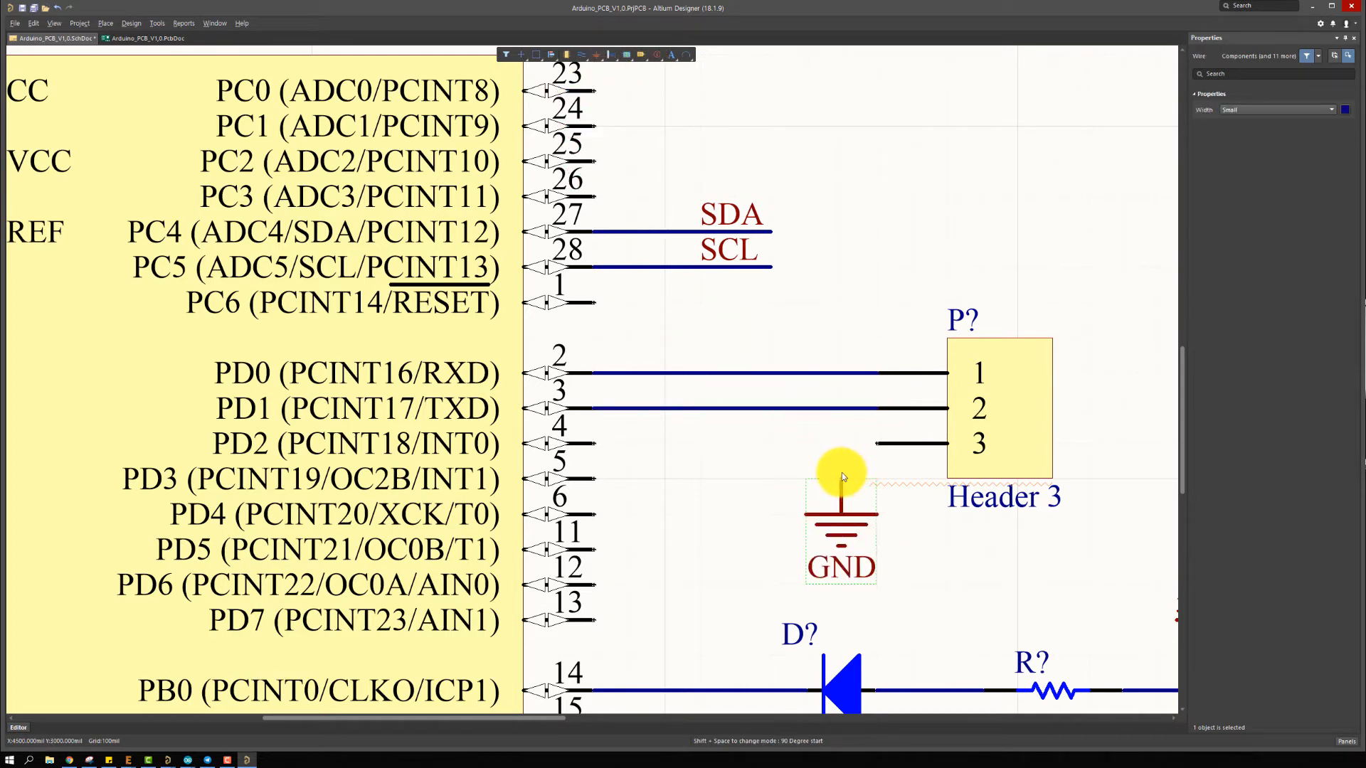
pyautogui.rightClick(936, 435)
pyautogui.moveTo(861, 428); pyautogui.dragTo(740, 436, button='right')
pyautogui.keyDown('ctrl'); pyautogui.scroll(-1, 740, 436); pyautogui.keyUp('ctrl')
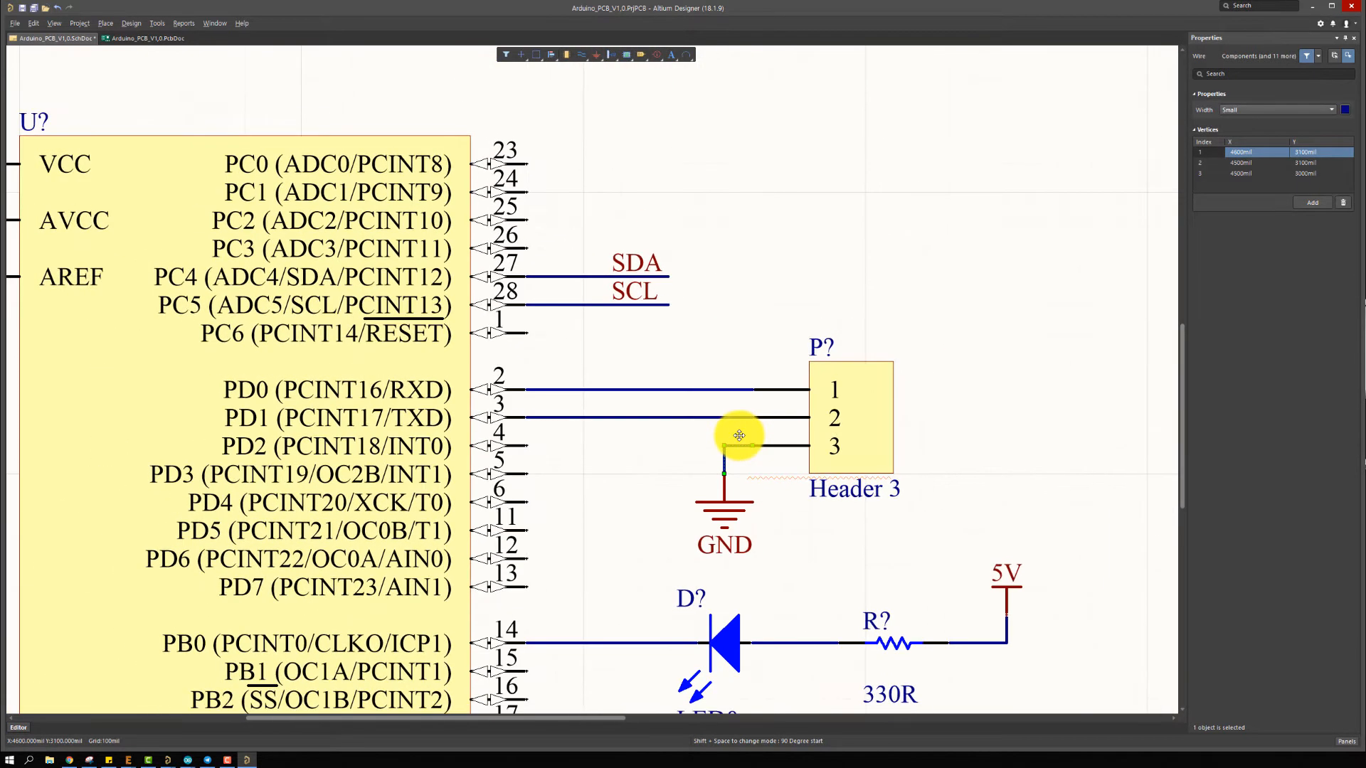
pyautogui.keyDown('ctrl'); pyautogui.scroll(-1, 739, 436); pyautogui.keyUp('ctrl')
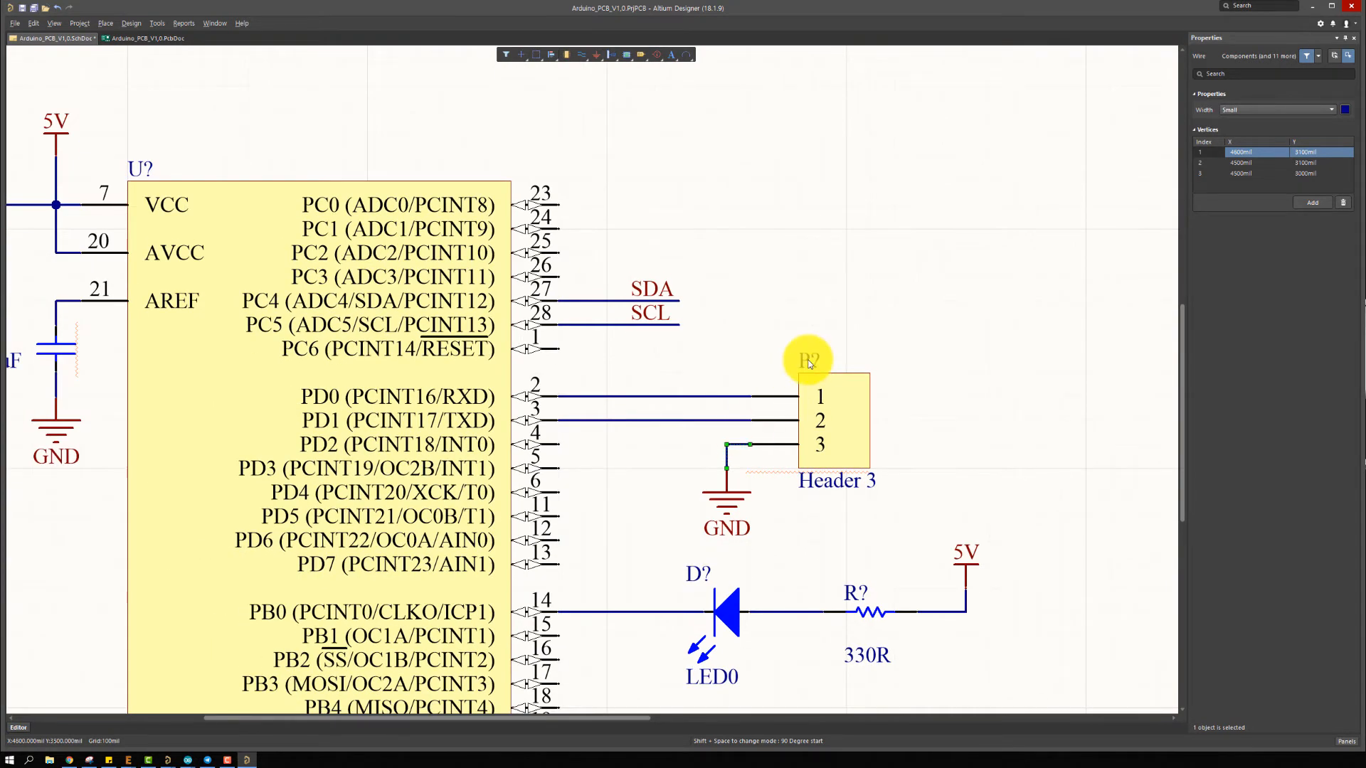
pyautogui.click(826, 297)
pyautogui.keyDown('ctrl'); pyautogui.scroll(-2, 756, 359); pyautogui.keyUp('ctrl')
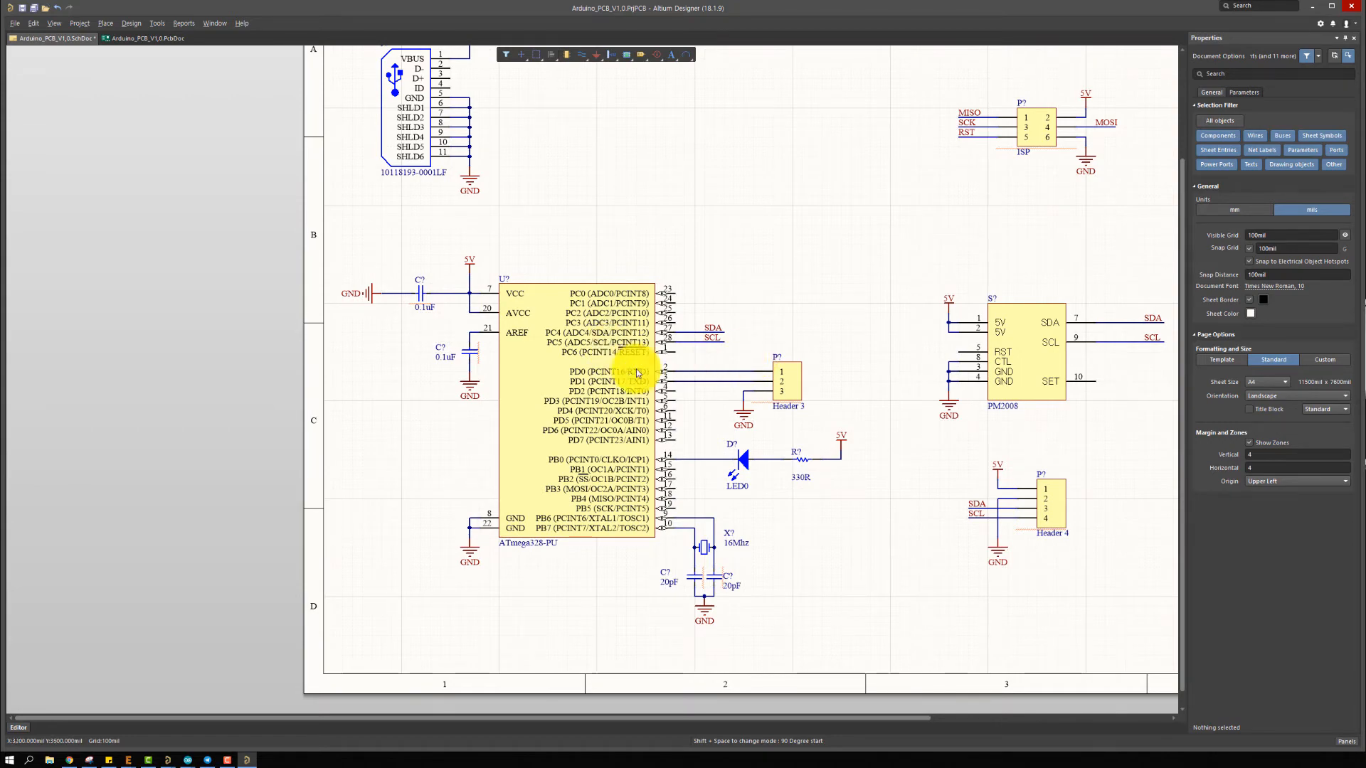
# Place net labels Rx on the PD0 wire and Tx on the PD1 wire
pyautogui.keyDown('ctrl'); pyautogui.scroll(1, 699, 385); pyautogui.keyUp('ctrl')
pyautogui.keyDown('ctrl'); pyautogui.scroll(3, 704, 372); pyautogui.keyUp('ctrl')
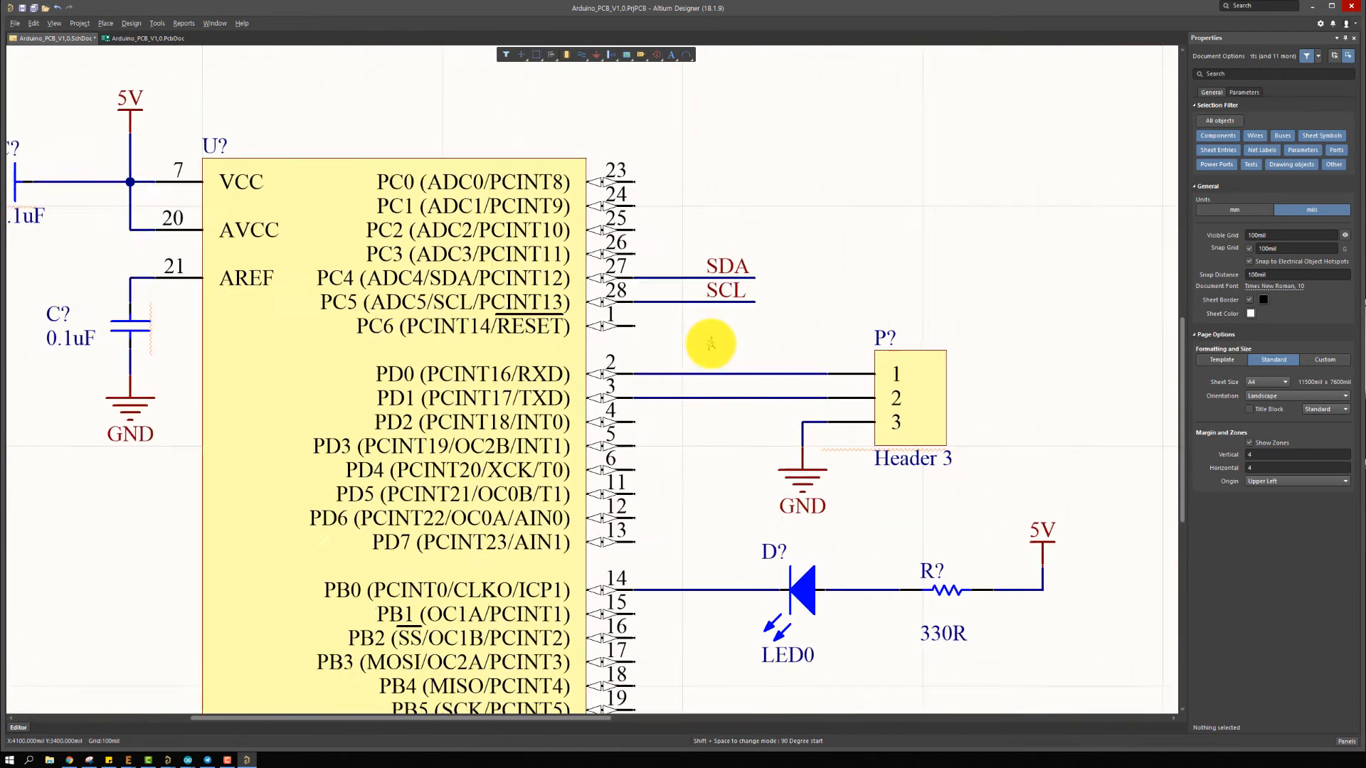
pyautogui.write('pn')
pyautogui.write('Rx')
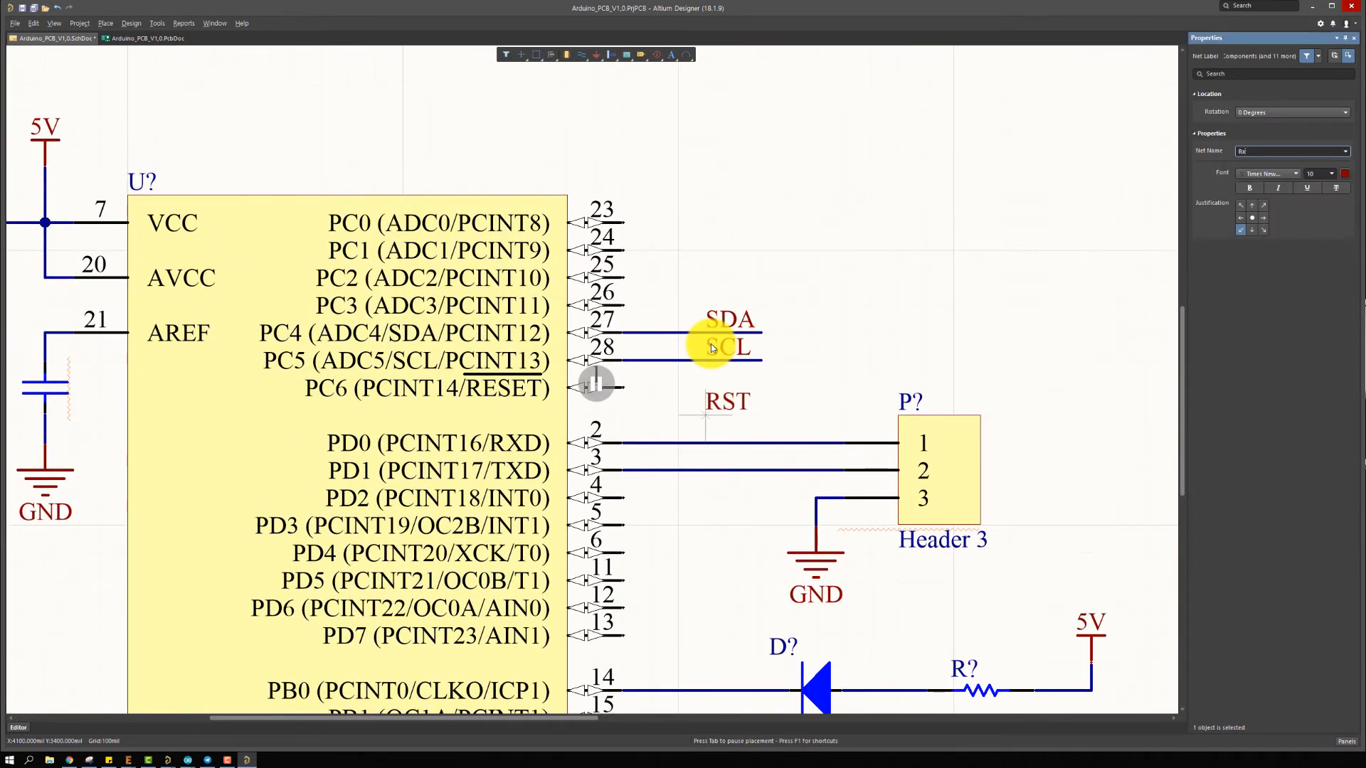
pyautogui.press('Return')
pyautogui.click(704, 443)
pyautogui.press('Tab')
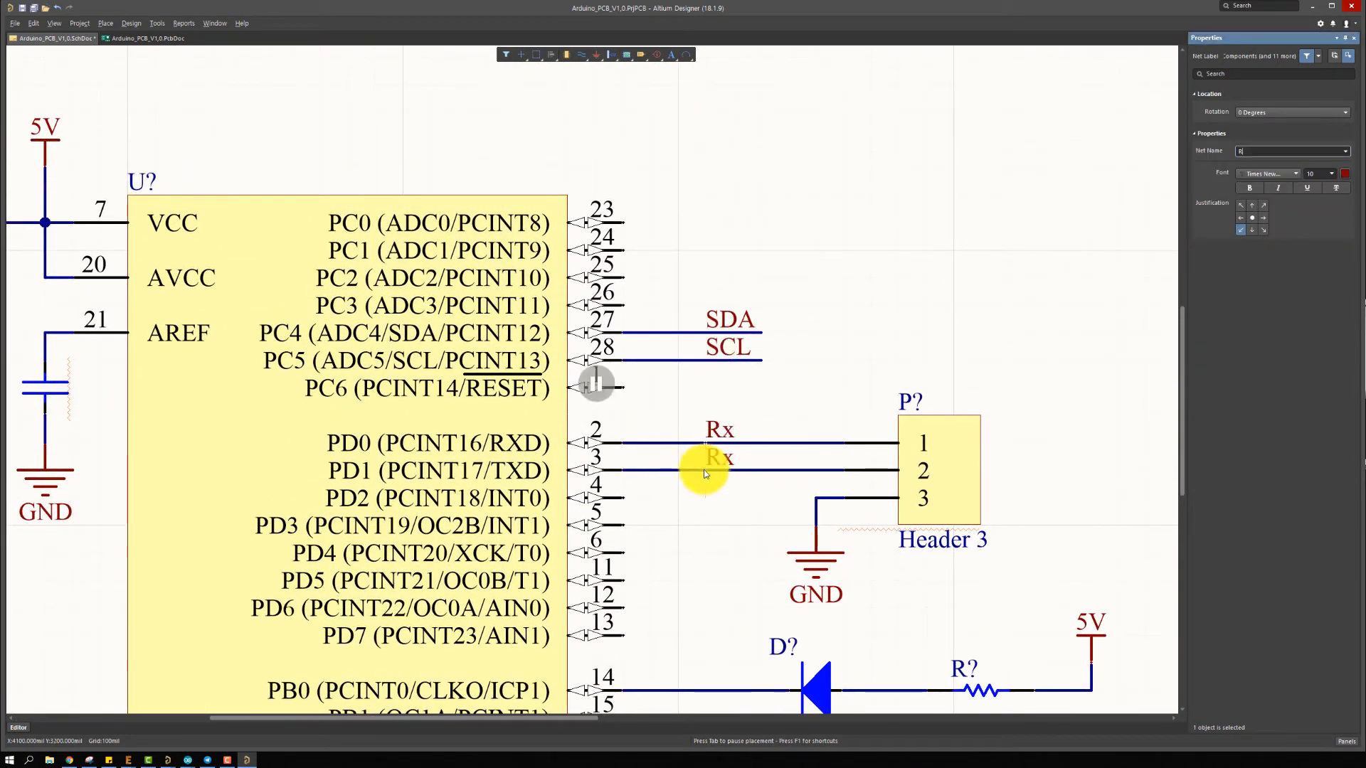
pyautogui.write('Tx')
pyautogui.press('Return')
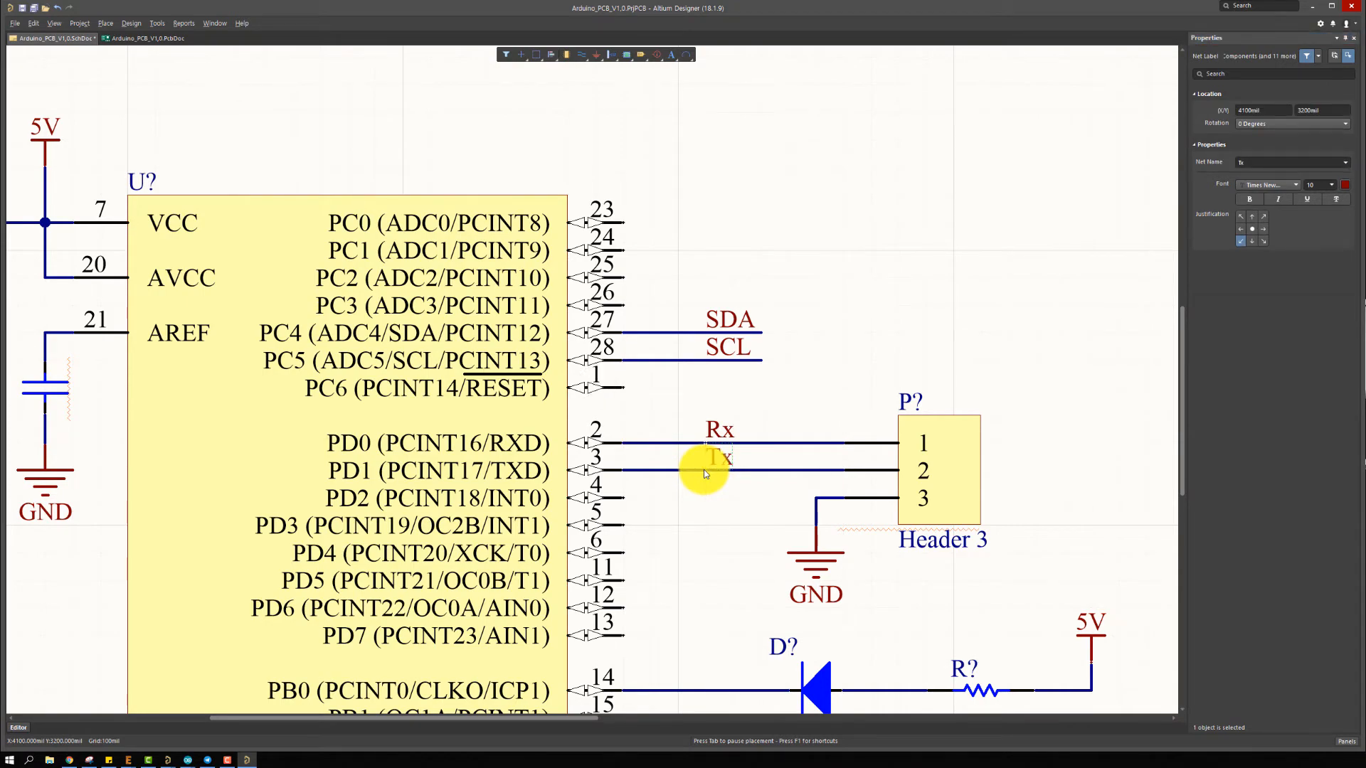
# Copy the 330R resistor and place the copy vertically above the PM2008's SDA pin end
pyautogui.keyDown('ctrl'); pyautogui.scroll(-4, 708, 473); pyautogui.keyUp('ctrl')
pyautogui.moveTo(866, 554); pyautogui.dragTo(806, 543, button='right')
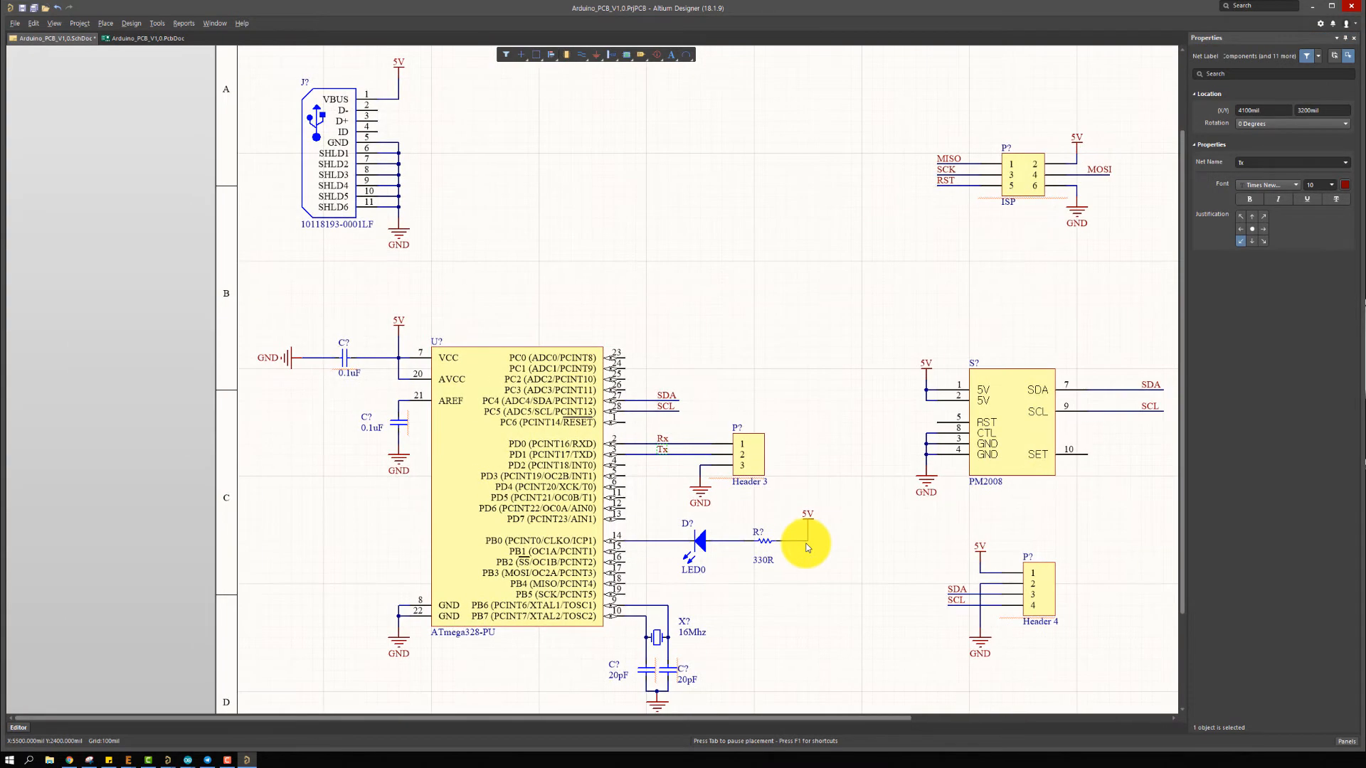
pyautogui.moveTo(854, 552); pyautogui.dragTo(776, 537, button='right')
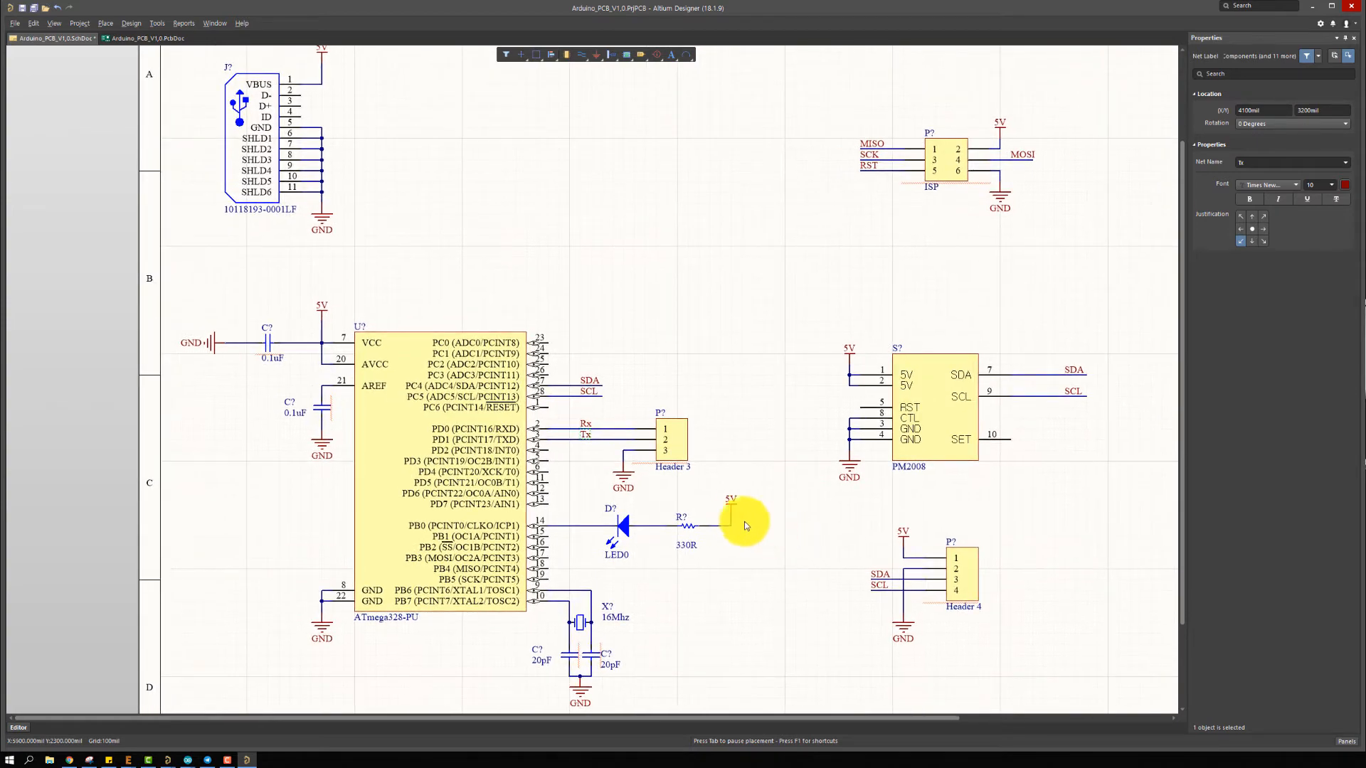
pyautogui.click(685, 527)
pyautogui.moveTo(918, 473); pyautogui.dragTo(823, 442, button='right')
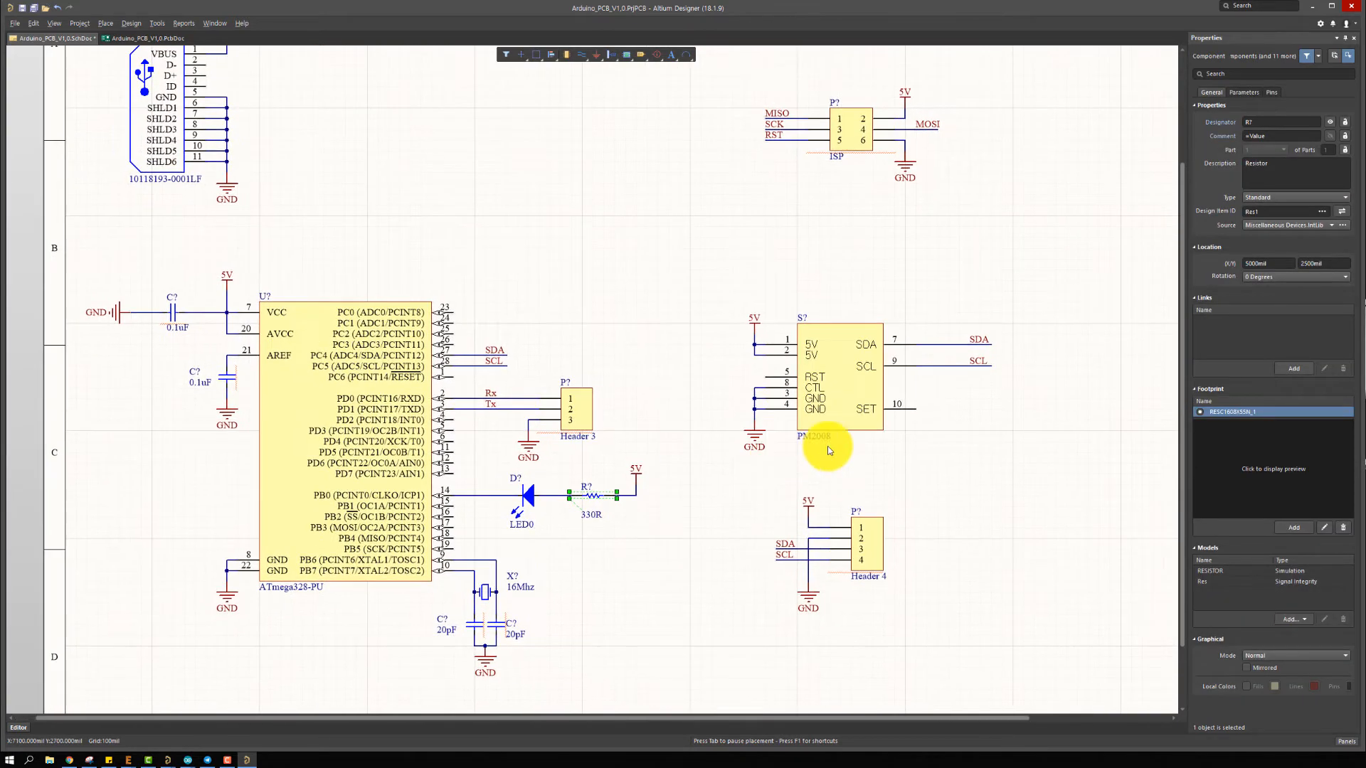
pyautogui.moveTo(905, 419); pyautogui.dragTo(850, 434, button='right')
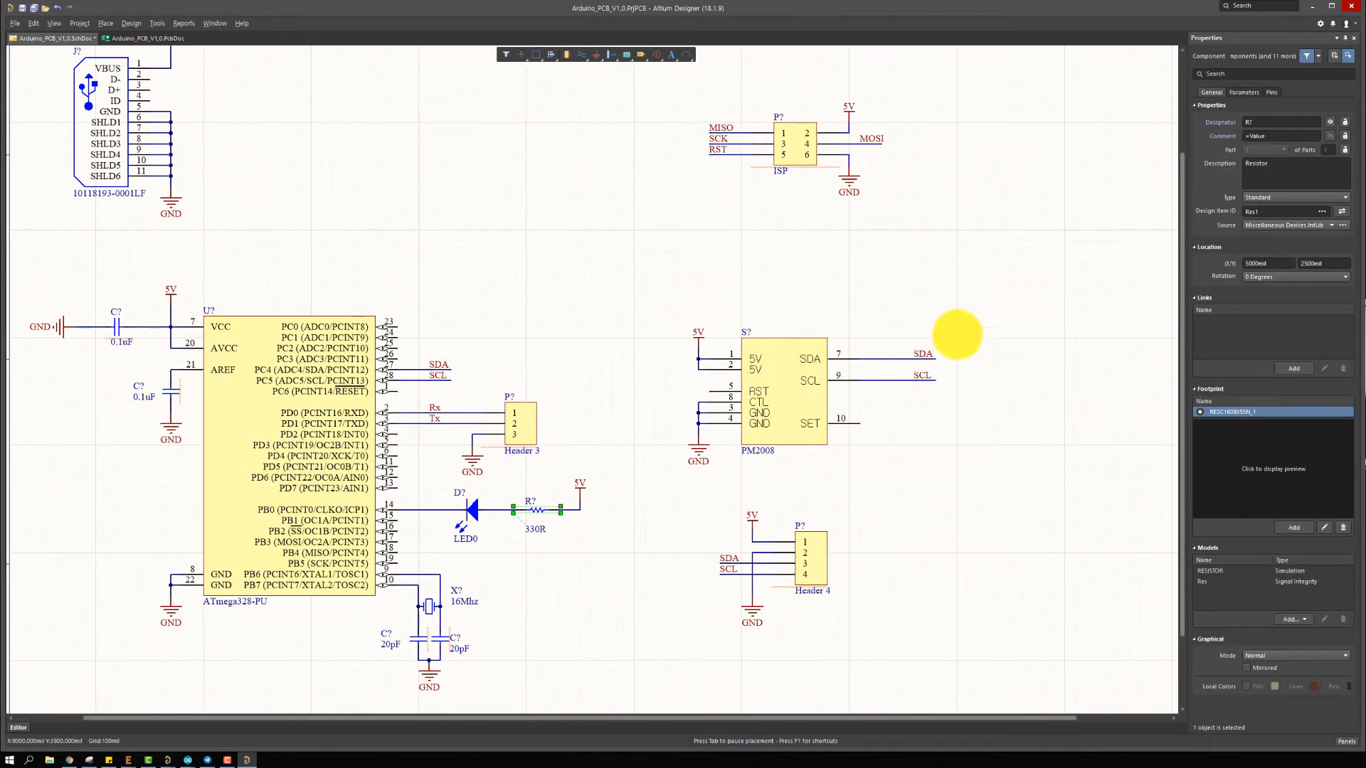
pyautogui.keyDown('ctrl'); pyautogui.scroll(2, 961, 335); pyautogui.keyUp('ctrl')
pyautogui.keyDown('ctrl'); pyautogui.scroll(3, 842, 297); pyautogui.keyUp('ctrl')
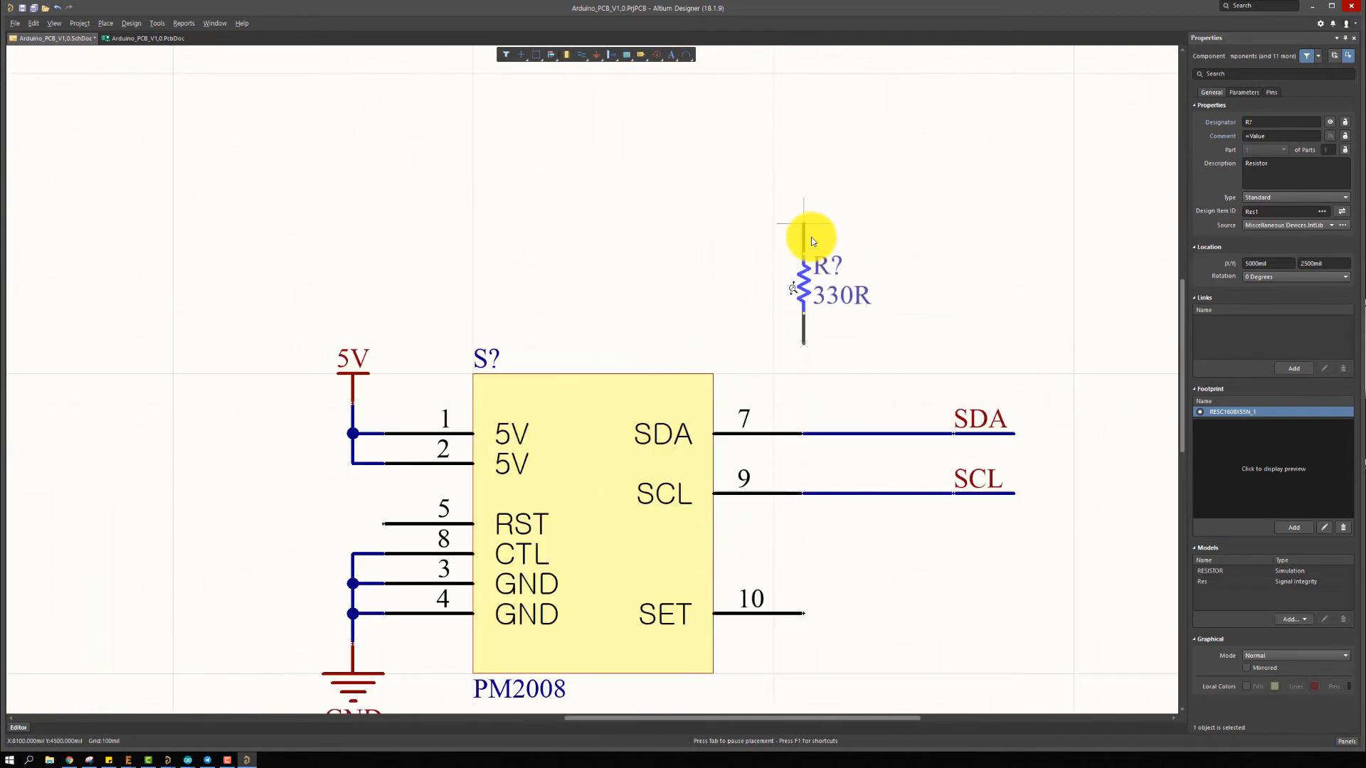
pyautogui.click(811, 237)
# Set the value of the new vertical resistor above the PM2008 to 4K7
pyautogui.doubleClick(853, 302)
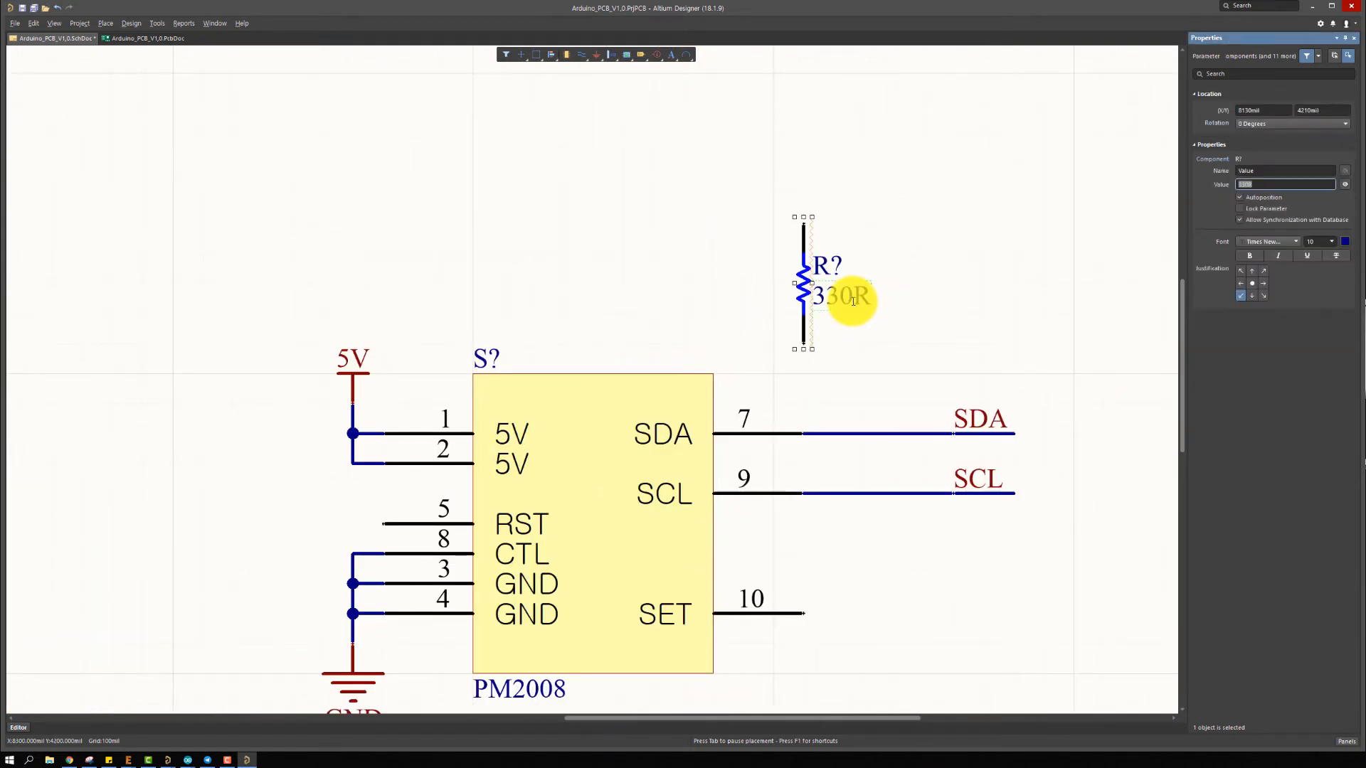
pyautogui.write('4K7')
pyautogui.press('Return')
# Duplicate the vertical 4K7 resistor and place the copy just to its right
pyautogui.click(808, 284)
pyautogui.hotkey('ctrl', 'c')
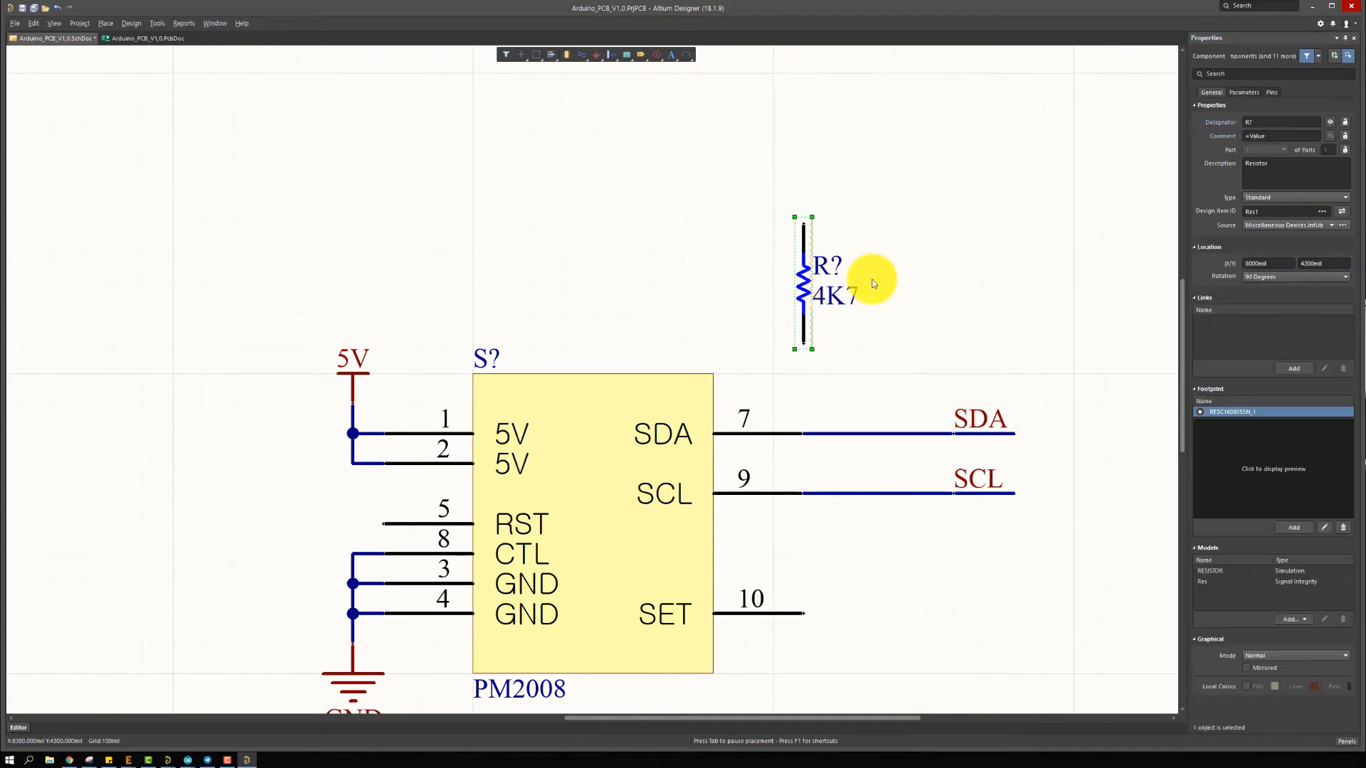
pyautogui.hotkey('ctrl', 'v')
pyautogui.click(883, 228)
# Wire the left 4K7 resistor down to the PM2008's SDA line and the right one down to its SCL line
pyautogui.hotkey('ctrl', 'w')
pyautogui.click(806, 347)
pyautogui.click(803, 432)
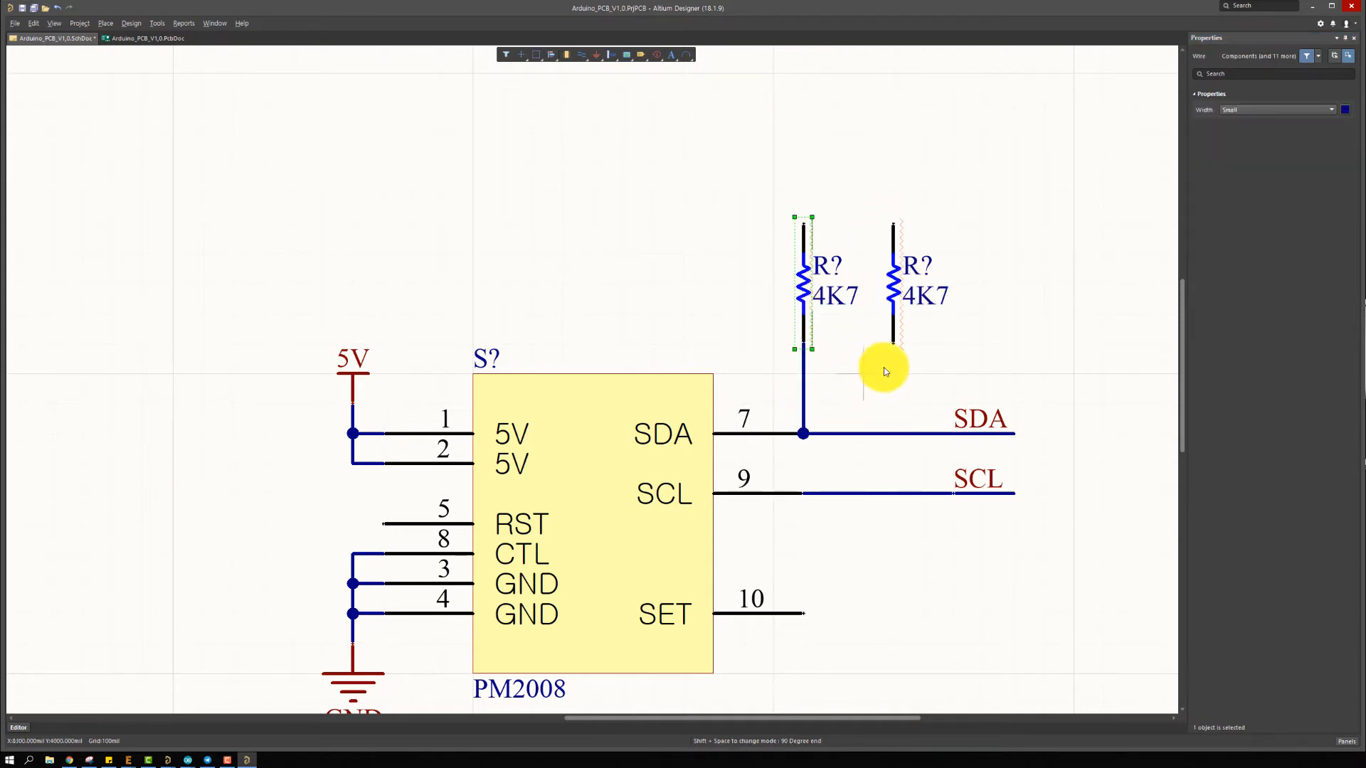
pyautogui.click(892, 492)
pyautogui.rightClick(660, 438)
# Copy the PM2008's 5V power port onto the upper end of each 4K7 pull-up resistor
pyautogui.moveTo(660, 440); pyautogui.dragTo(767, 431, button='right')
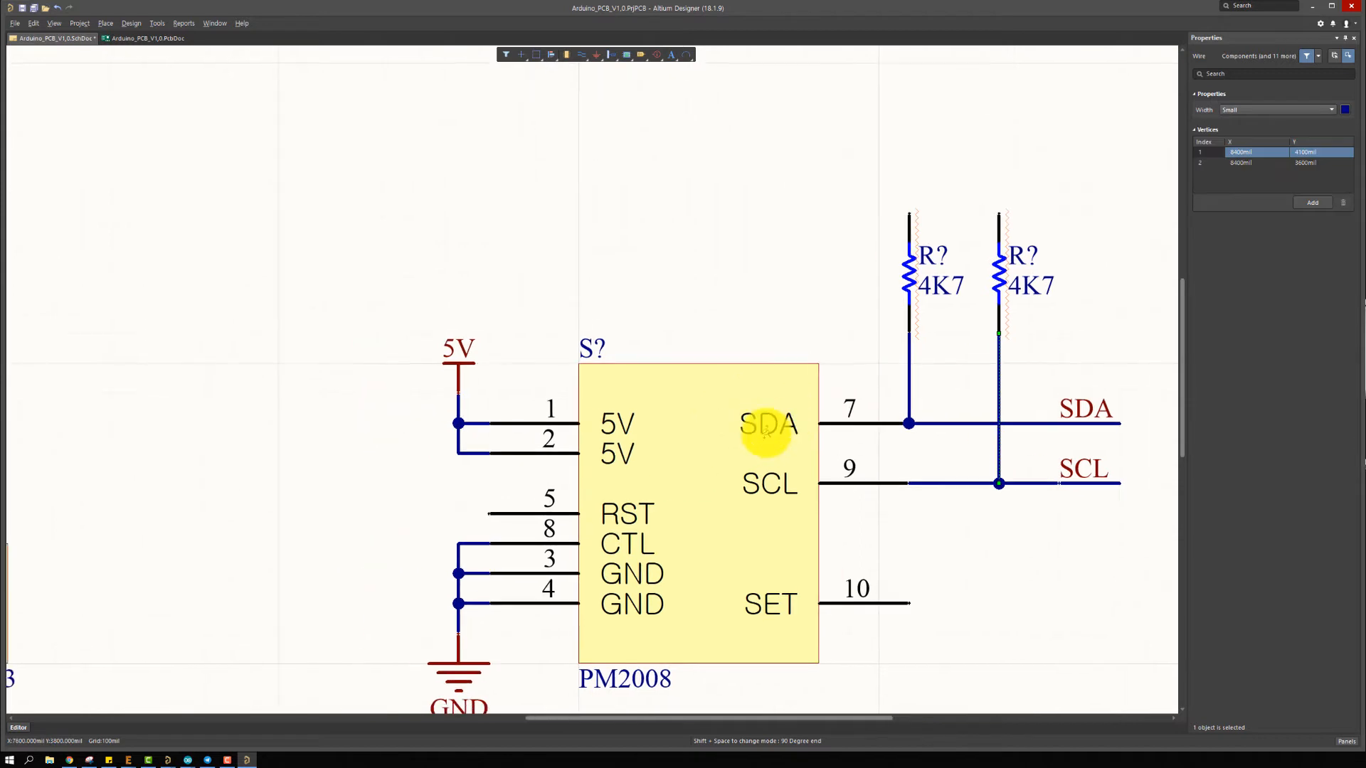
pyautogui.keyDown('ctrl'); pyautogui.scroll(-1, 765, 433); pyautogui.keyUp('ctrl')
pyautogui.click(536, 375)
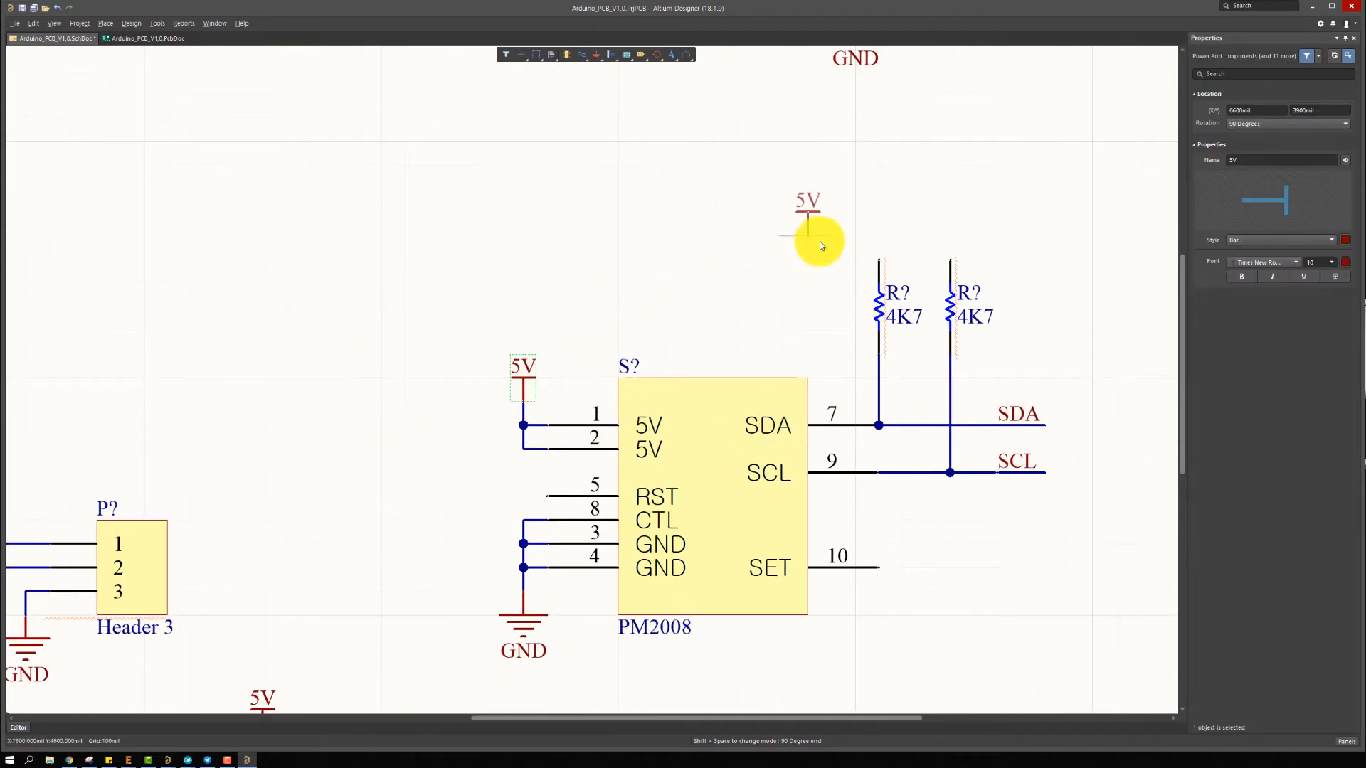
pyautogui.click(881, 256)
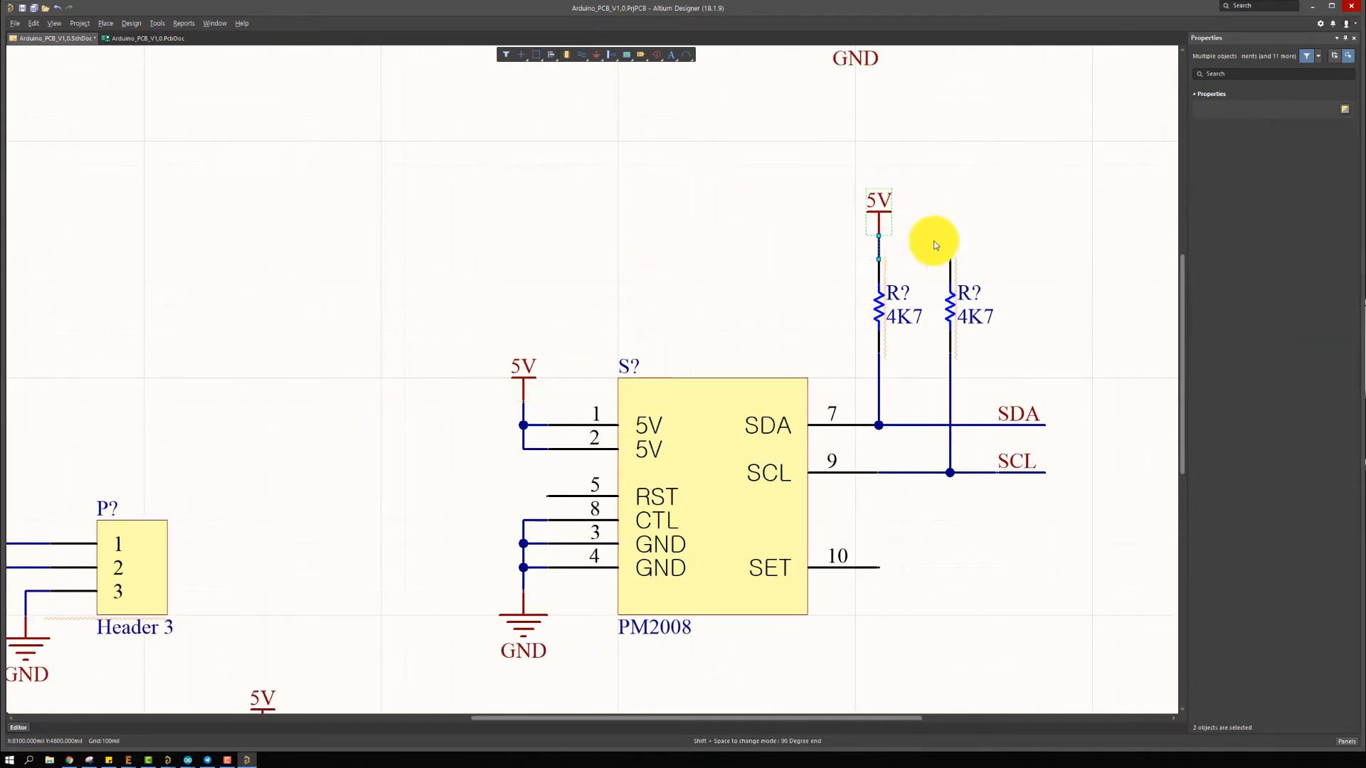
pyautogui.click(958, 224)
pyautogui.moveTo(877, 251); pyautogui.dragTo(869, 263, button='right')
pyautogui.keyDown('ctrl'); pyautogui.scroll(-1, 868, 262); pyautogui.keyUp('ctrl')
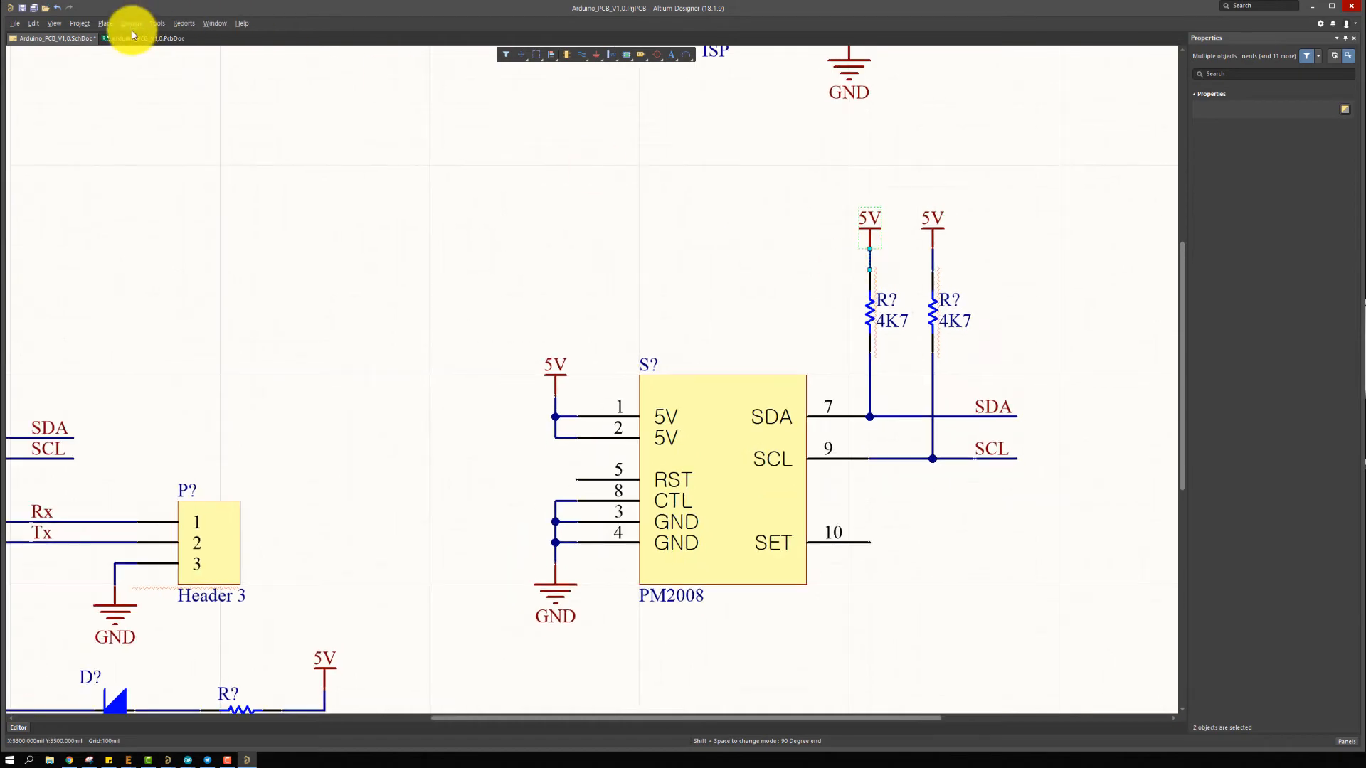
# Review the whole schematic sheet, including the decoupling capacitors and the unassigned component designators
pyautogui.keyDown('ctrl'); pyautogui.scroll(-3, 804, 253); pyautogui.keyUp('ctrl')
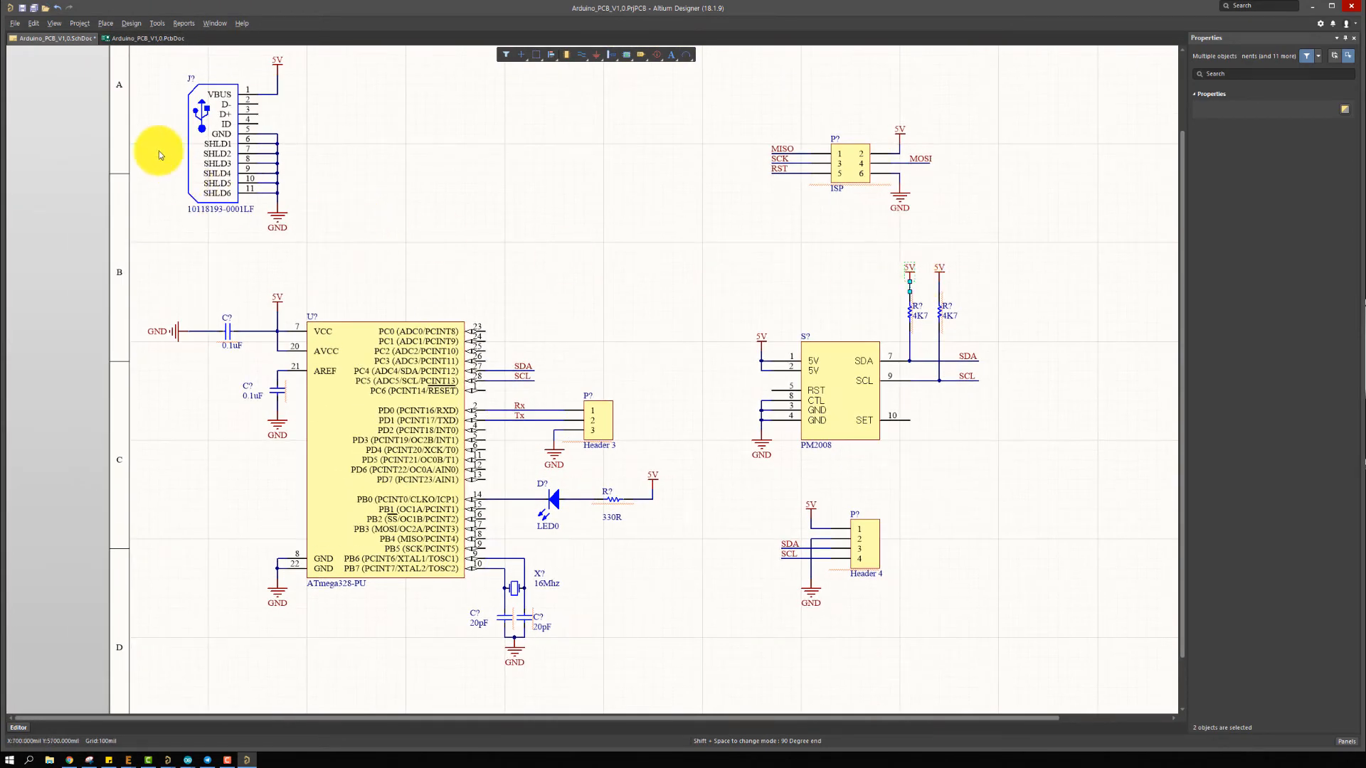
pyautogui.keyDown('ctrl'); pyautogui.scroll(6, 158, 149); pyautogui.keyUp('ctrl')
pyautogui.scroll(-4, 677, 168)
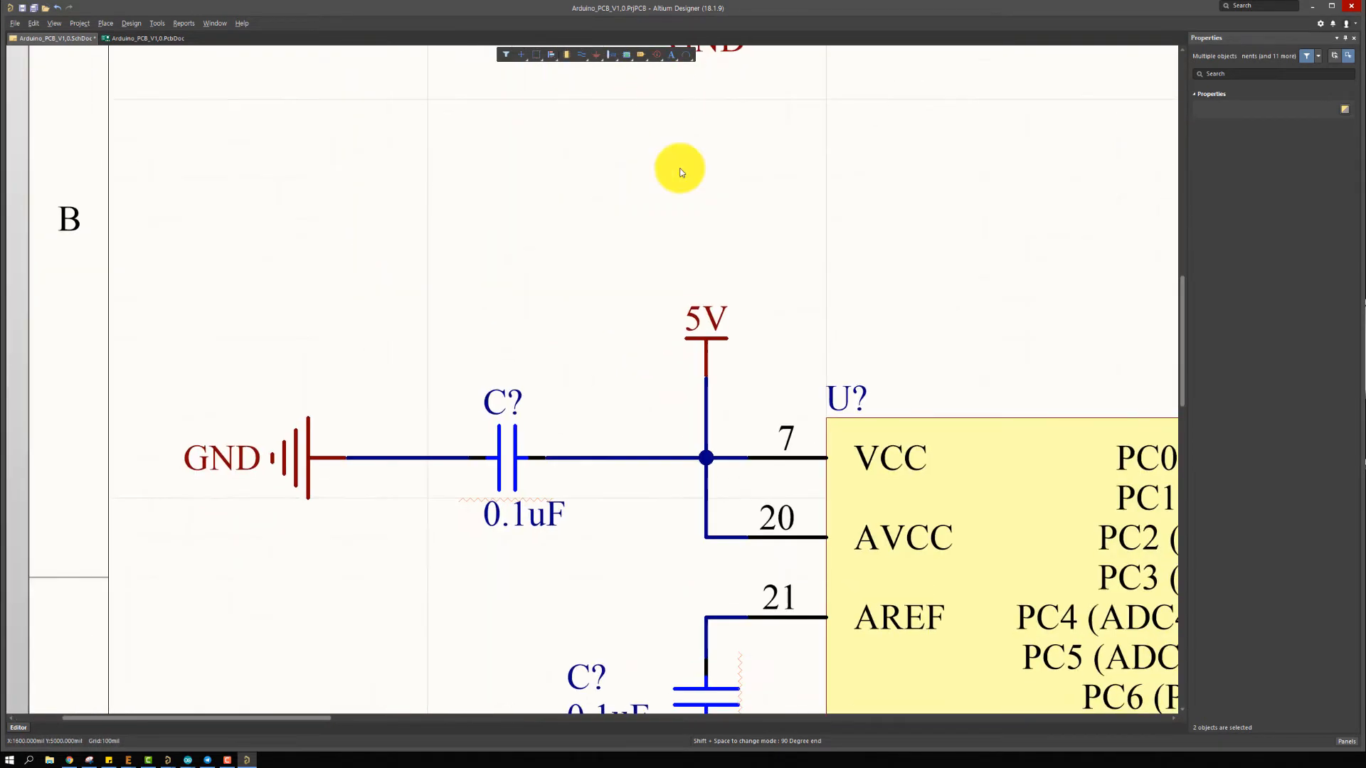
pyautogui.keyDown('shift'); pyautogui.hscroll(2, 643, 396); pyautogui.keyUp('shift')
pyautogui.keyDown('ctrl'); pyautogui.scroll(-2, 713, 386); pyautogui.keyUp('ctrl')
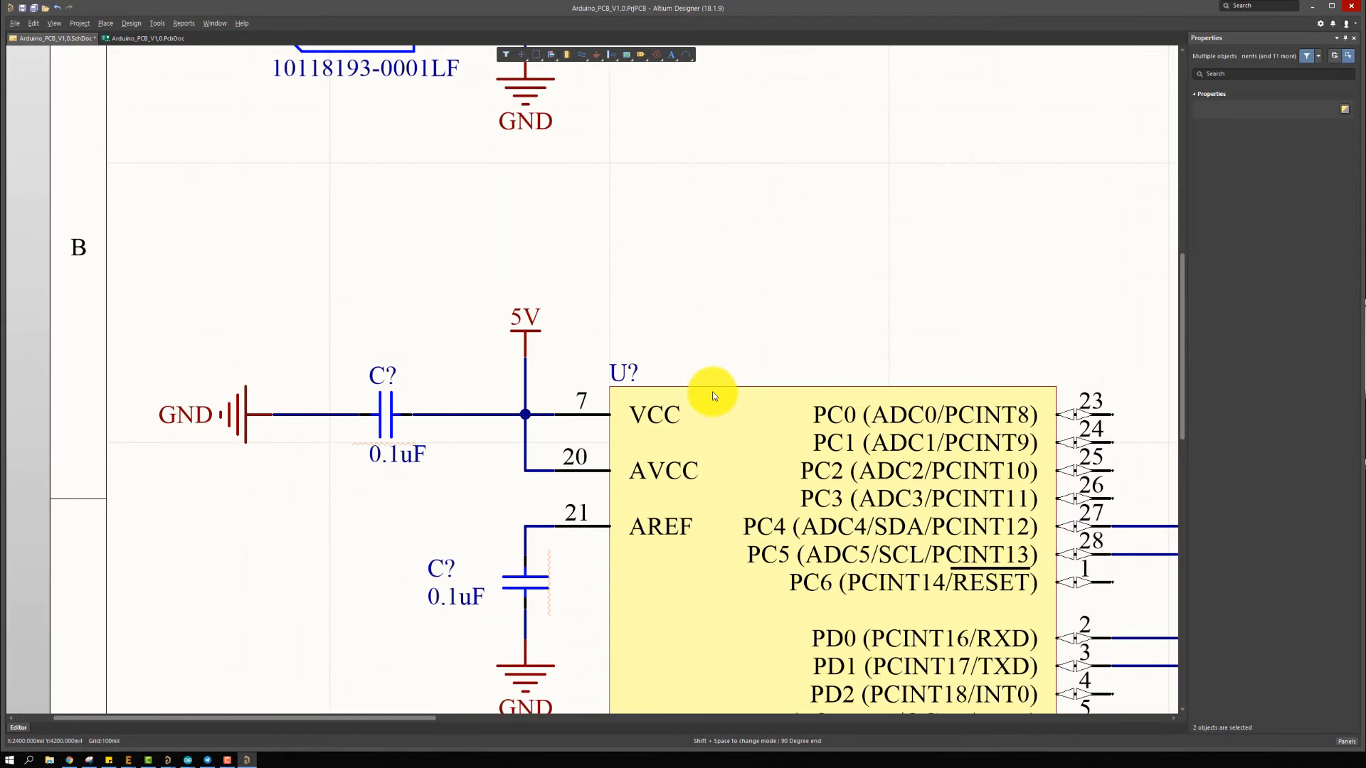
pyautogui.moveTo(932, 362); pyautogui.dragTo(712, 341, button='right')
pyautogui.keyDown('ctrl'); pyautogui.scroll(-5, 711, 344); pyautogui.keyUp('ctrl')
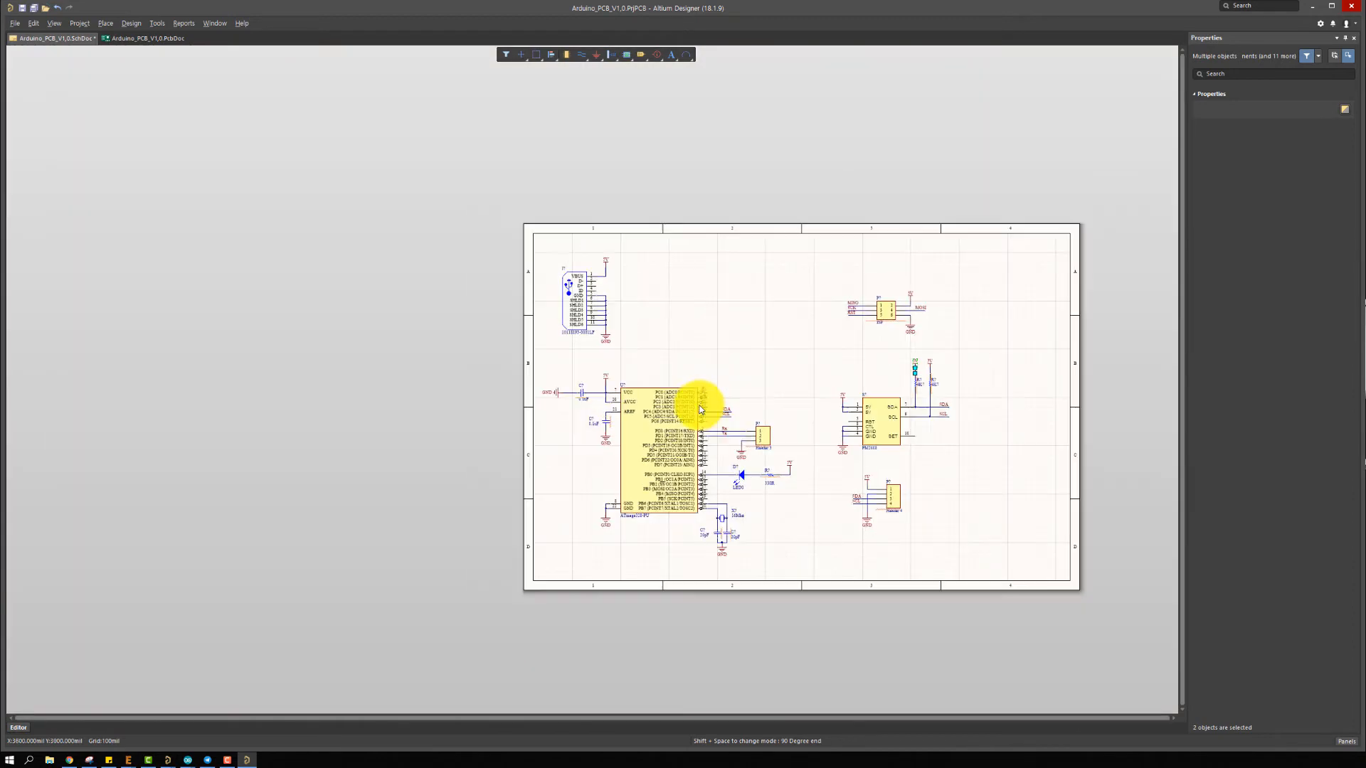
pyautogui.keyDown('ctrl'); pyautogui.scroll(4, 762, 360); pyautogui.keyUp('ctrl')
pyautogui.moveTo(484, 267); pyautogui.dragTo(590, 242, button='right')
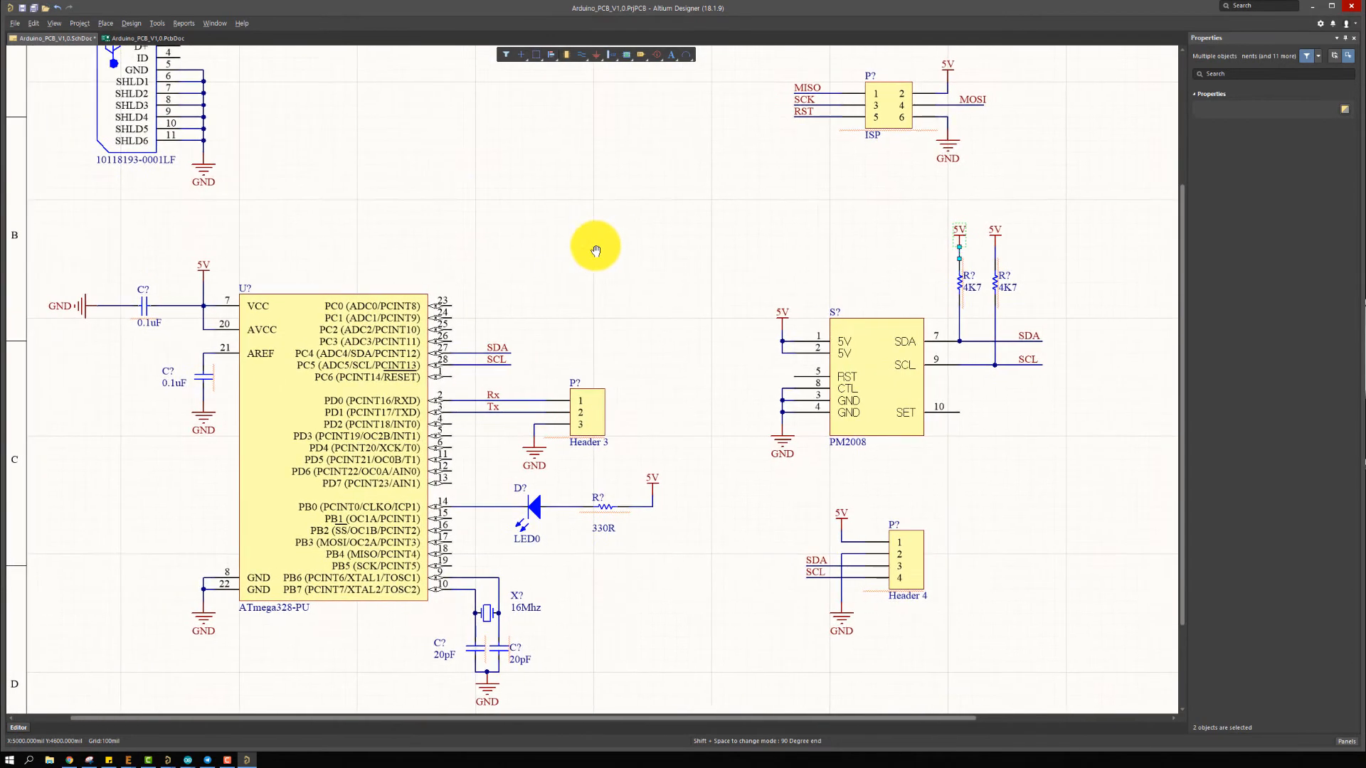
# Annotate all schematic components quietly, accepting the designator updates
pyautogui.click(160, 23)
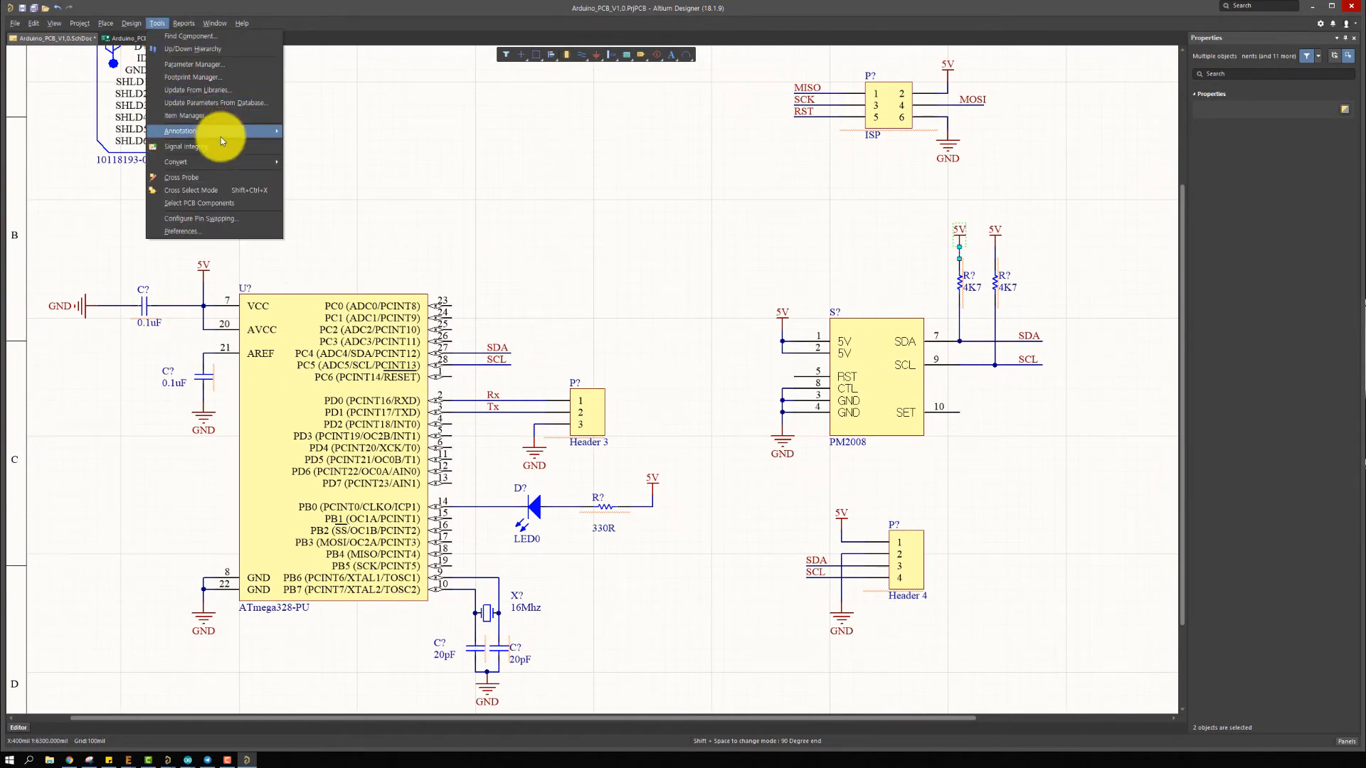
pyautogui.moveTo(222, 137)
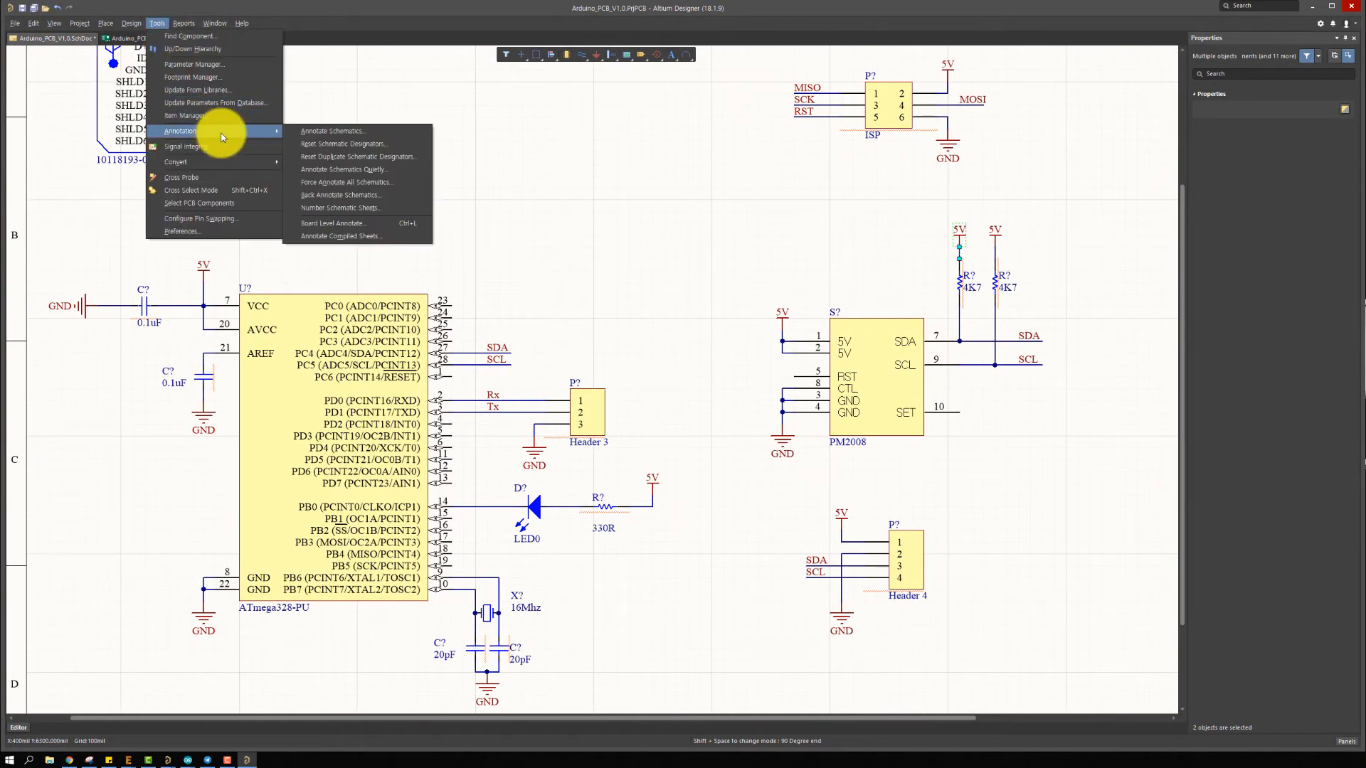
pyautogui.click(395, 172)
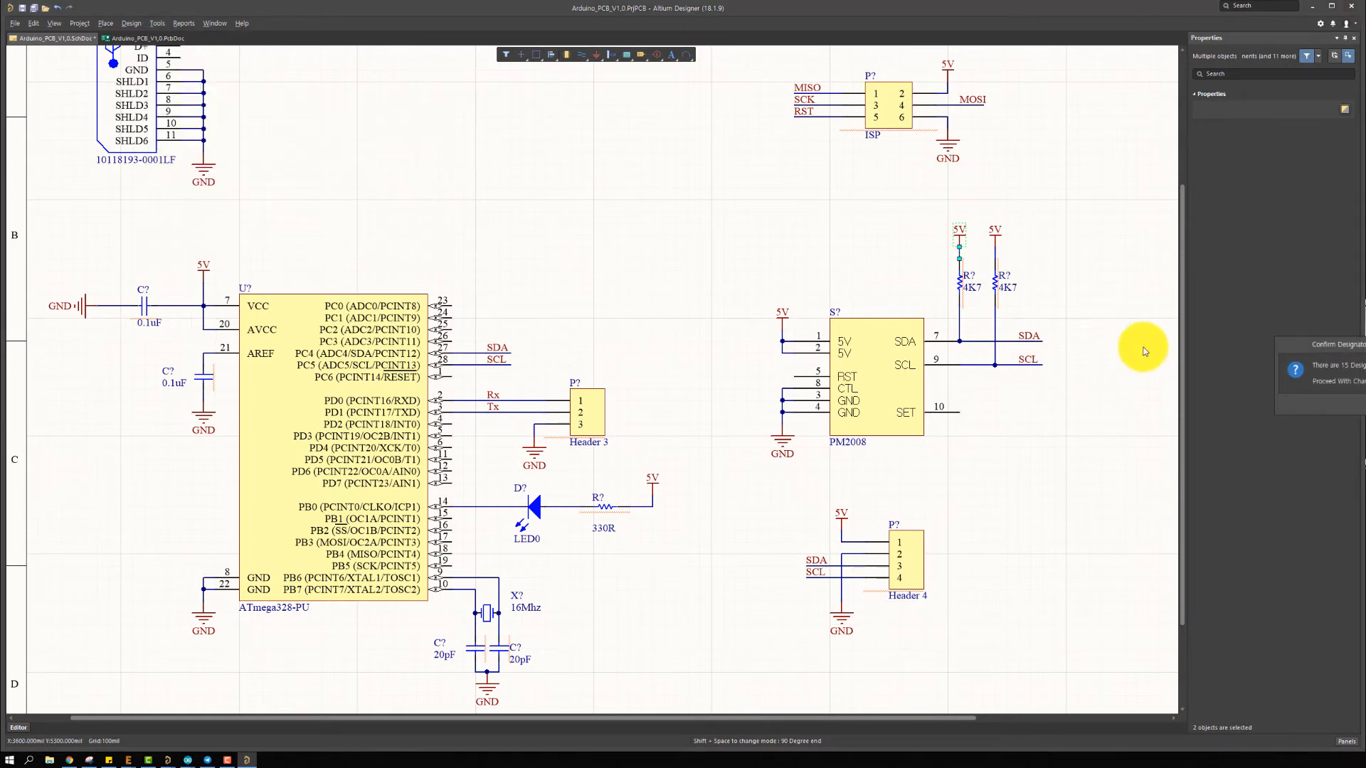
pyautogui.moveTo(1343, 345); pyautogui.dragTo(702, 300)
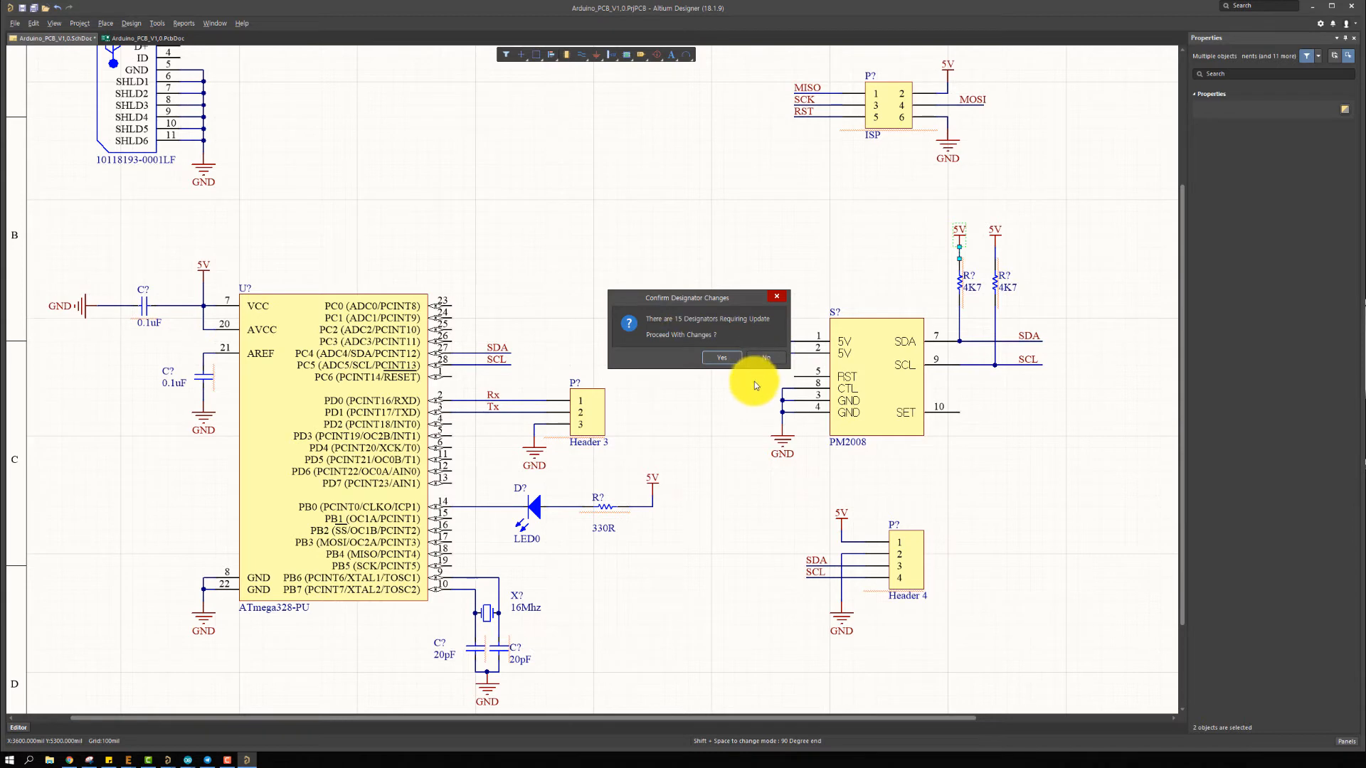
pyautogui.click(717, 358)
pyautogui.scroll(3, 436, 304)
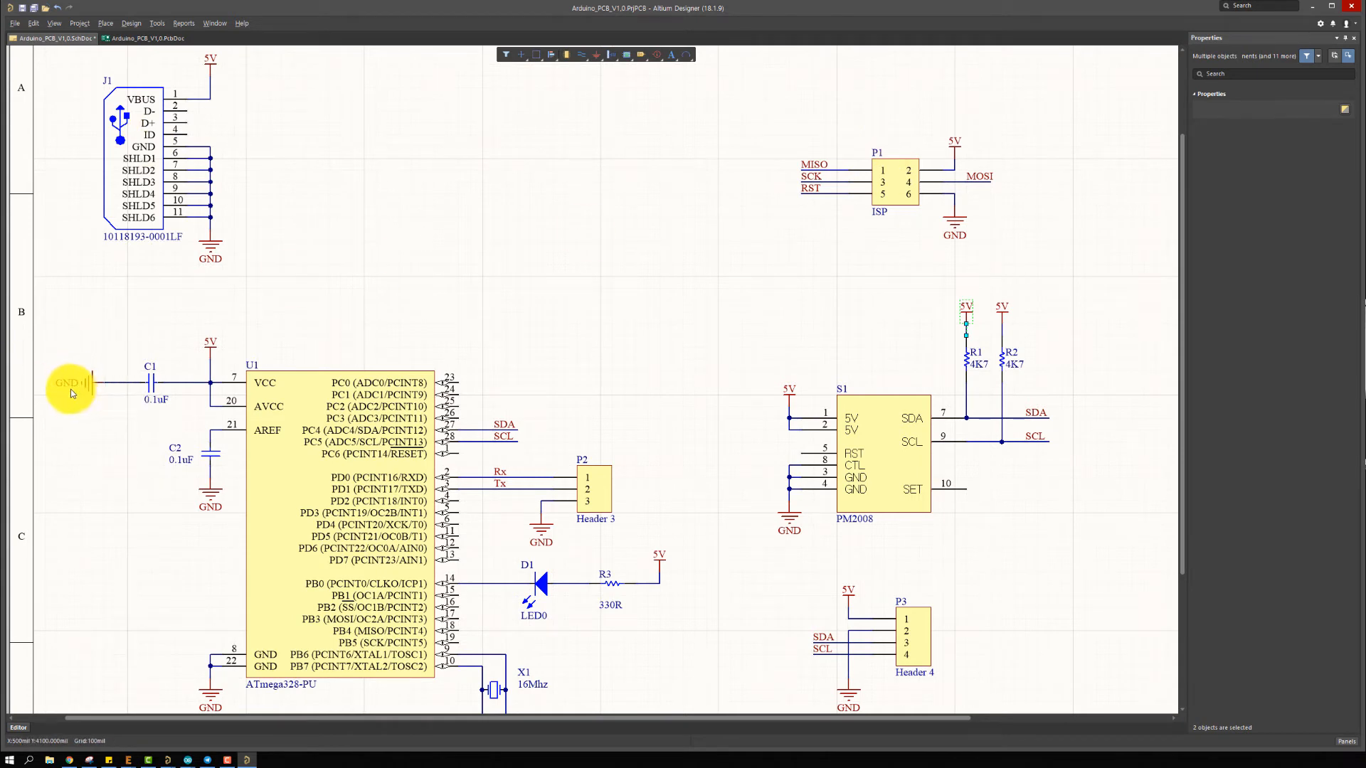
pyautogui.click(946, 276)
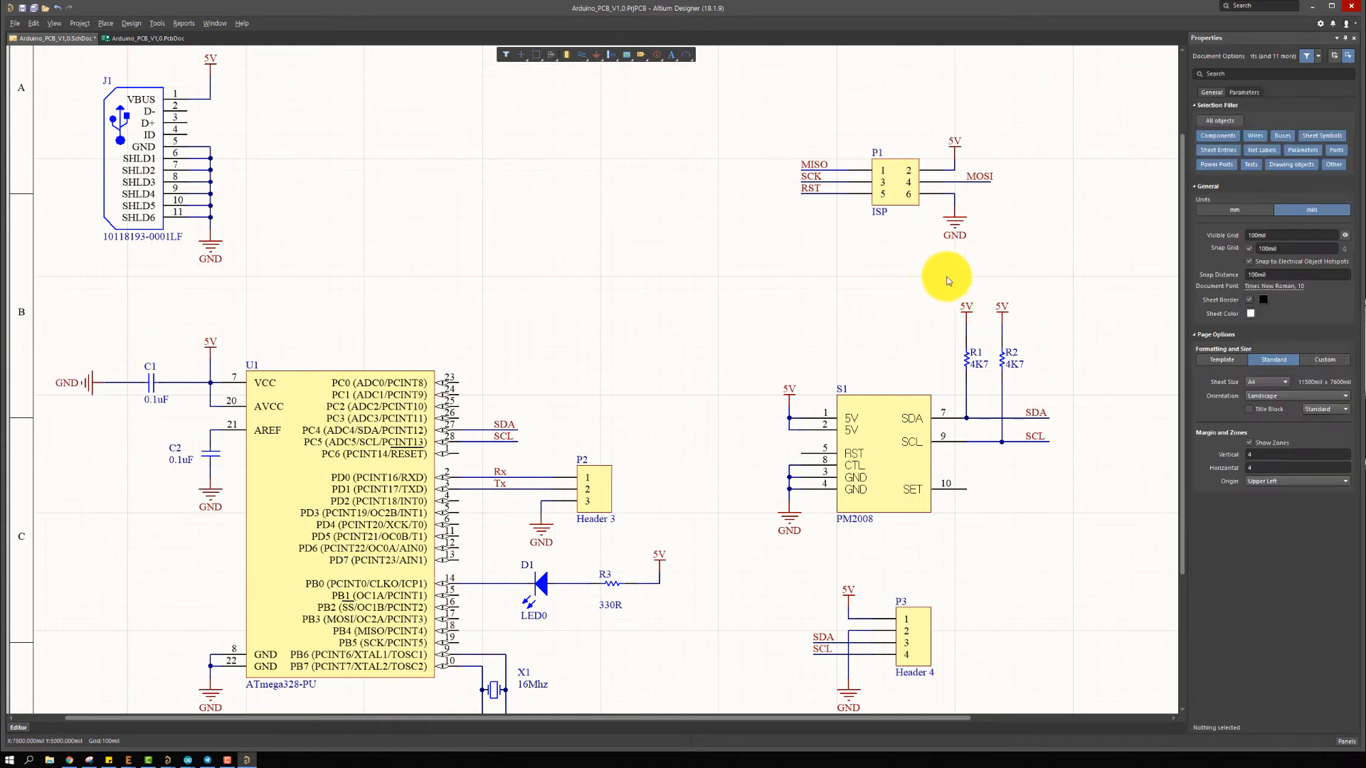
pyautogui.moveTo(951, 277); pyautogui.dragTo(884, 258, button='right')
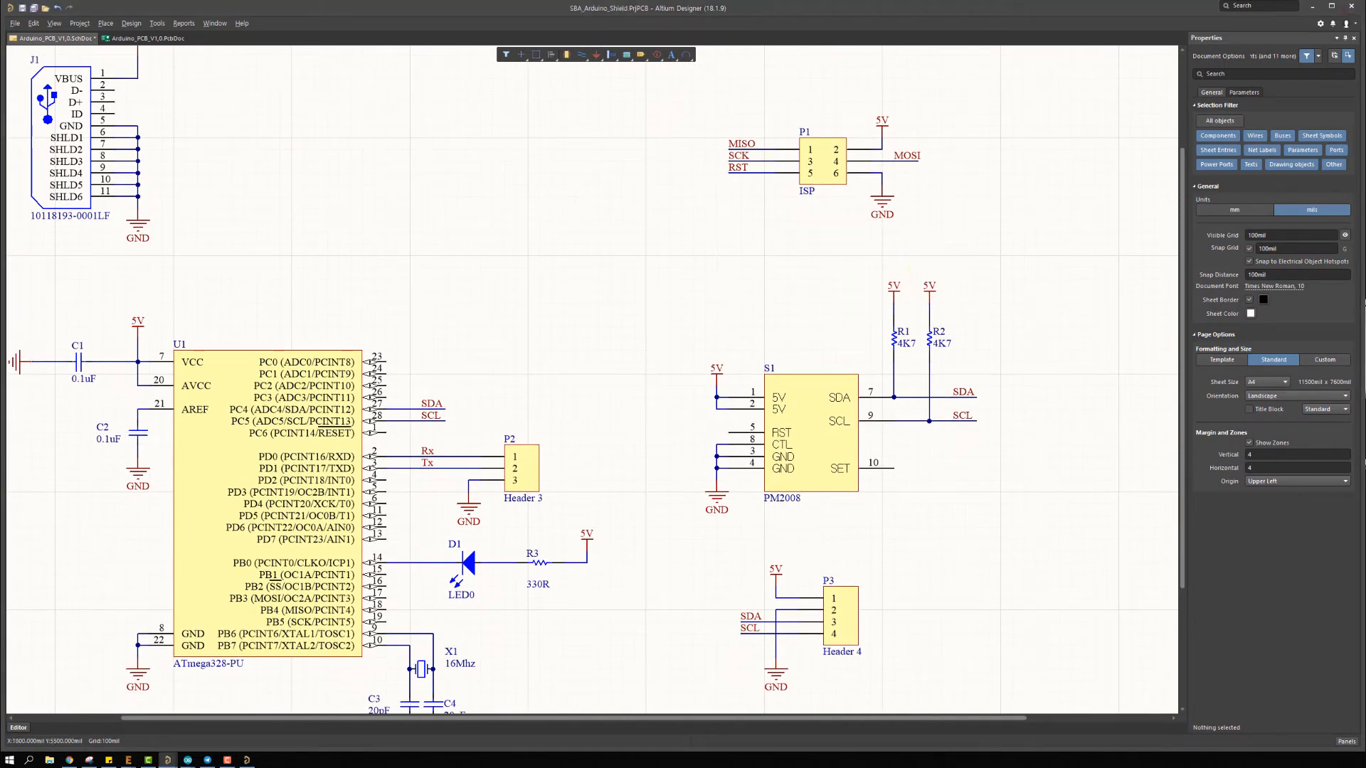
pyautogui.scroll(-1, 331, 448)
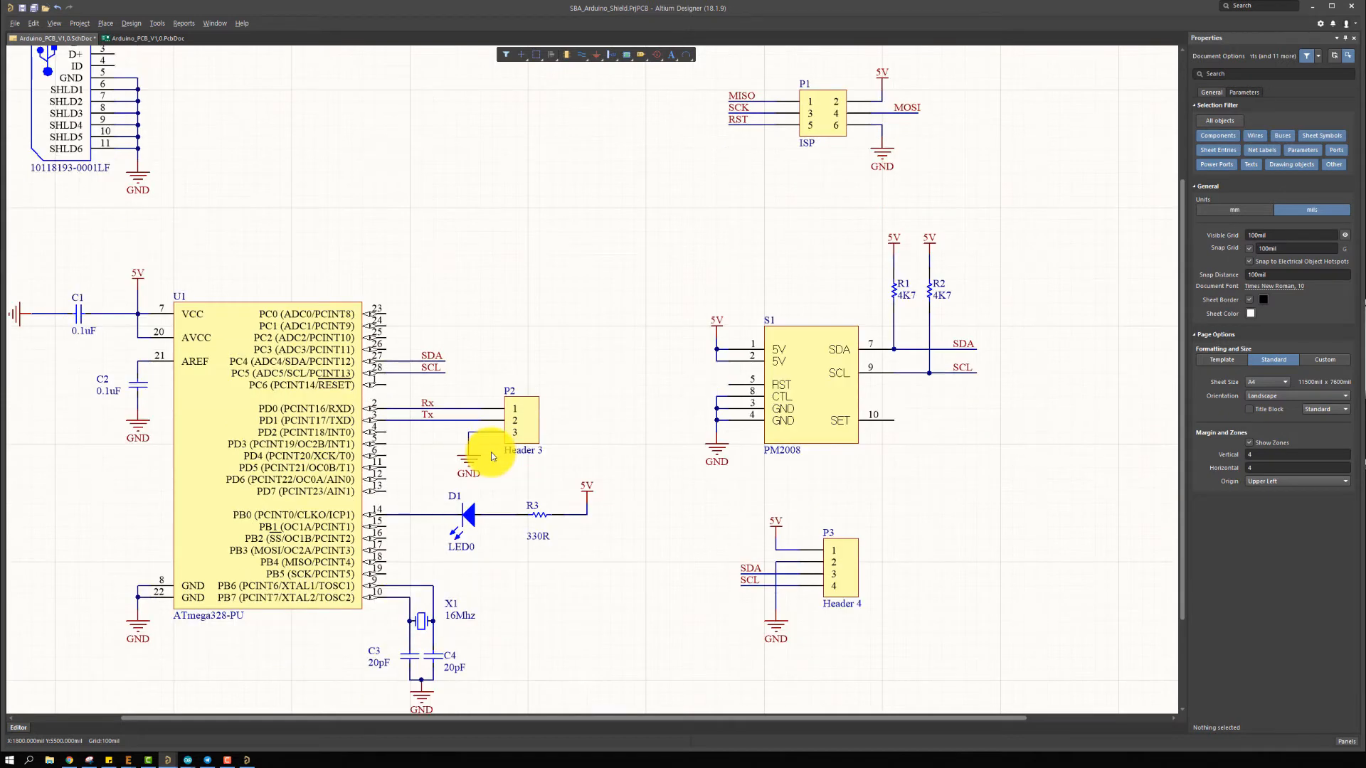
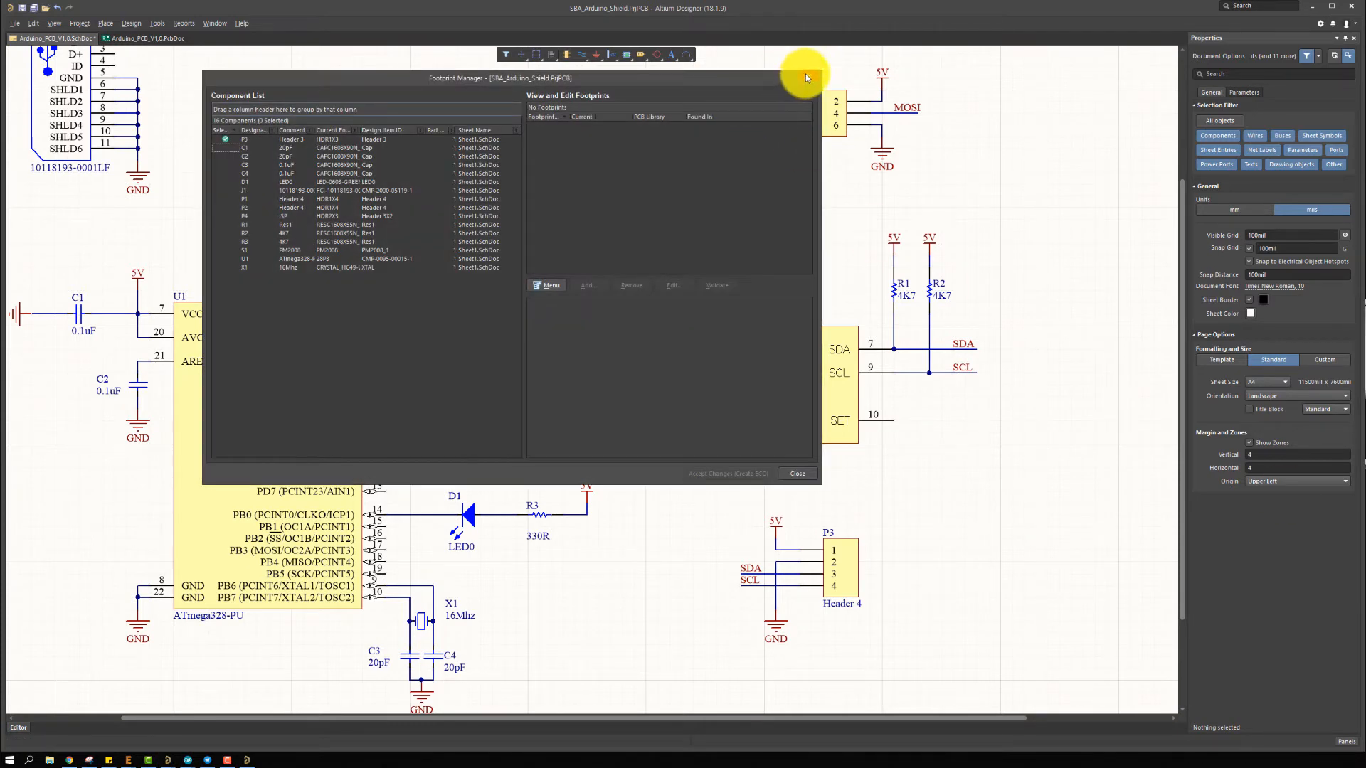
pyautogui.click(808, 77)
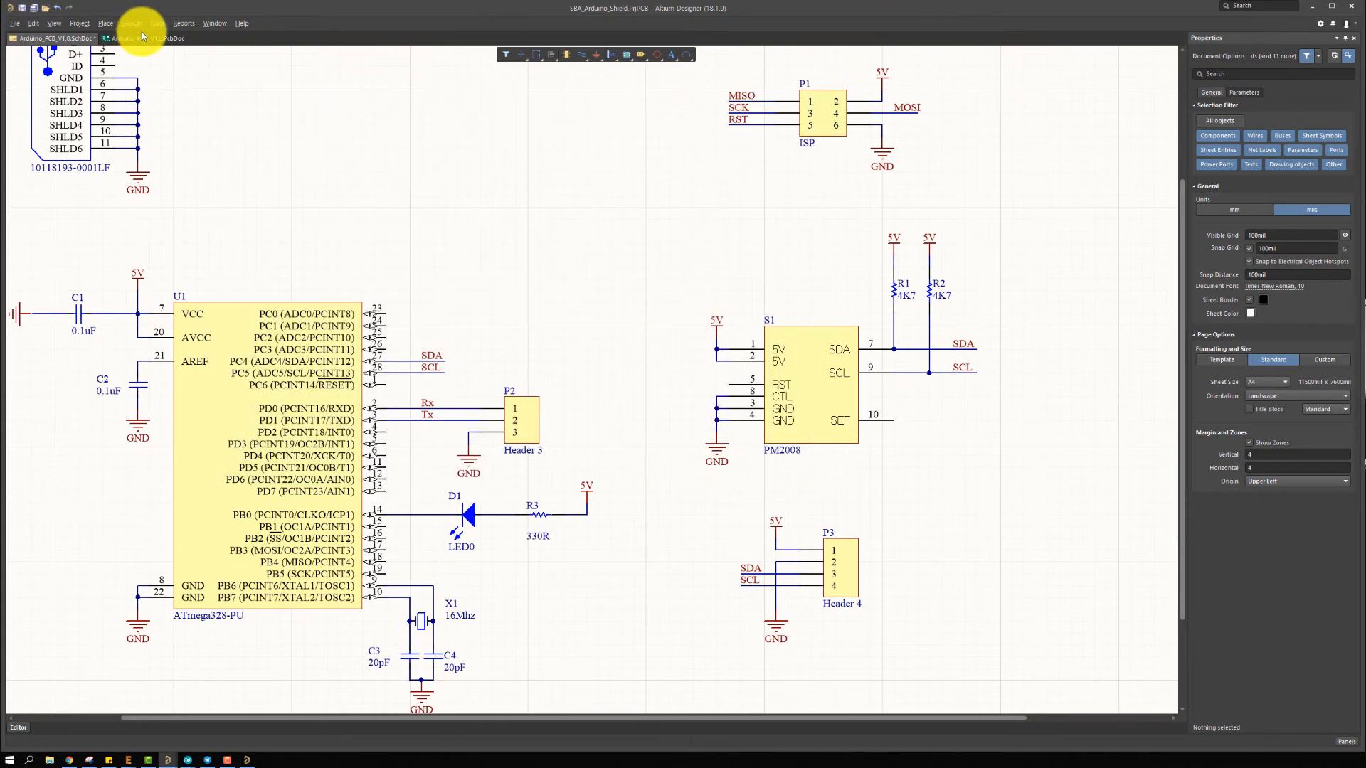
# Open the Footprint Manager and check the footprints assigned to the 3-pin header, capacitors C1 to C4 and LED D1
pyautogui.click(156, 23)
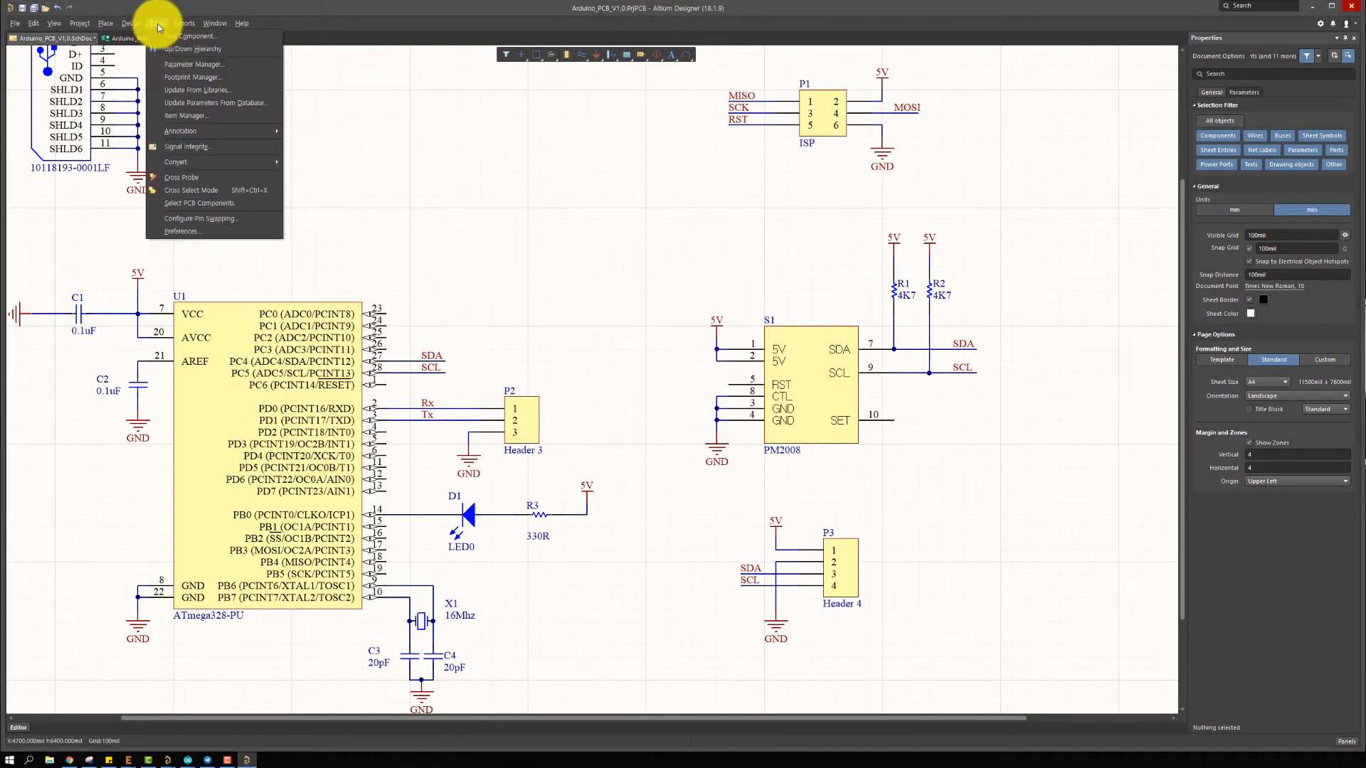
pyautogui.click(184, 78)
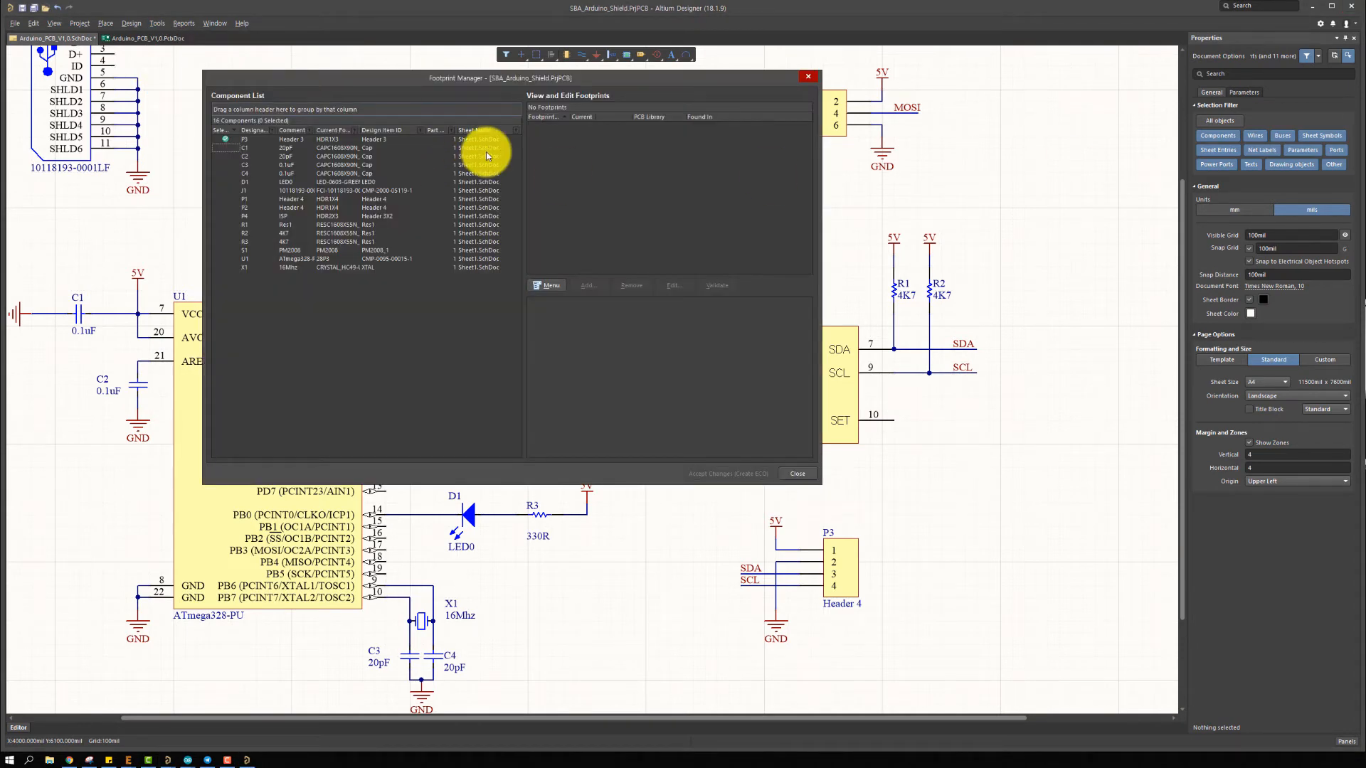
pyautogui.click(329, 144)
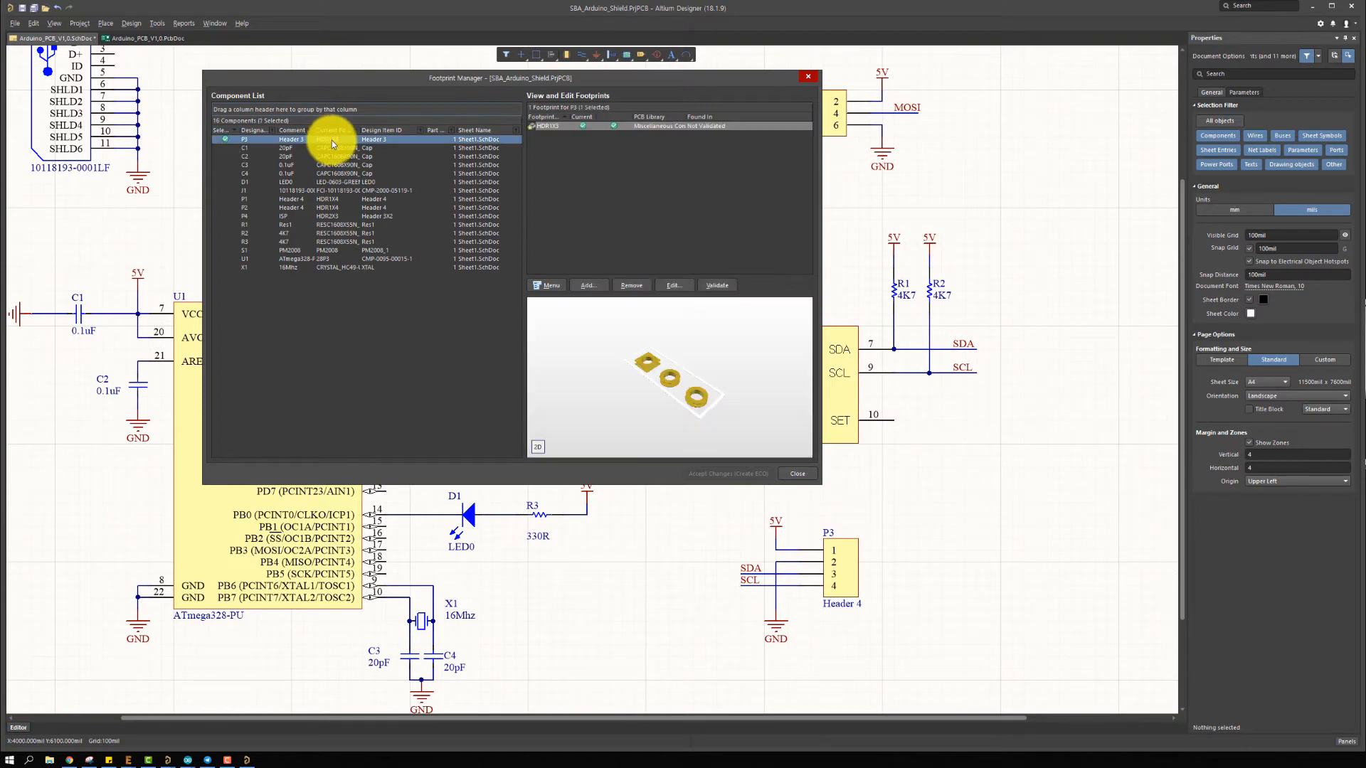
pyautogui.click(332, 148)
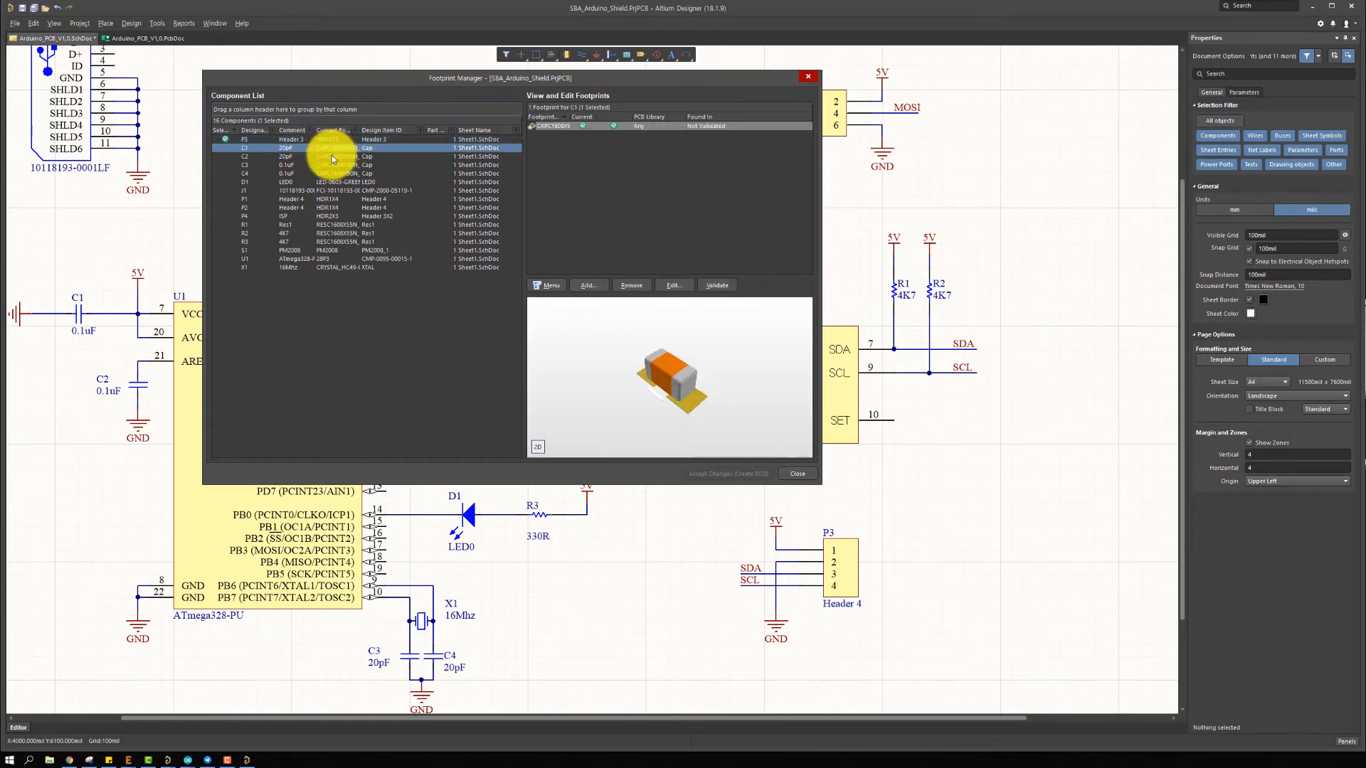
pyautogui.click(331, 156)
pyautogui.click(373, 165)
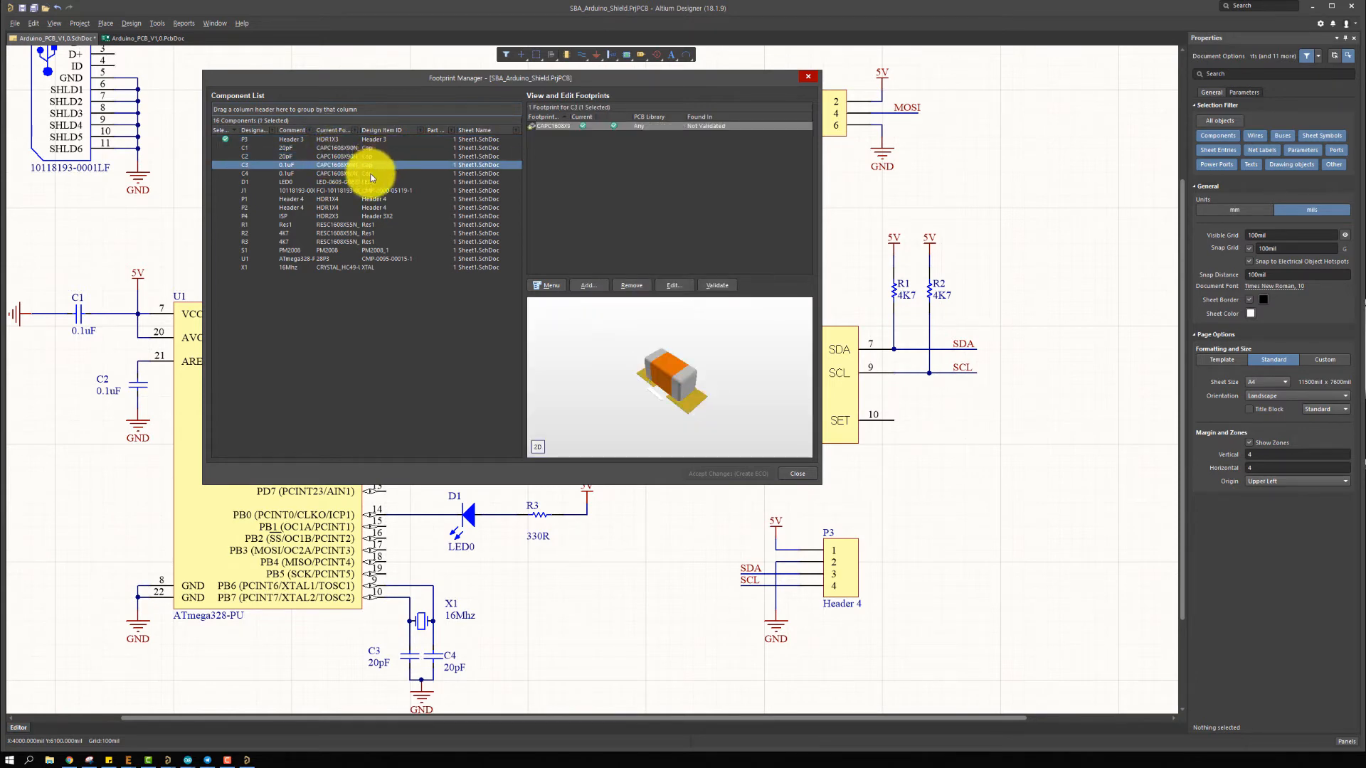
pyautogui.click(373, 175)
pyautogui.click(360, 183)
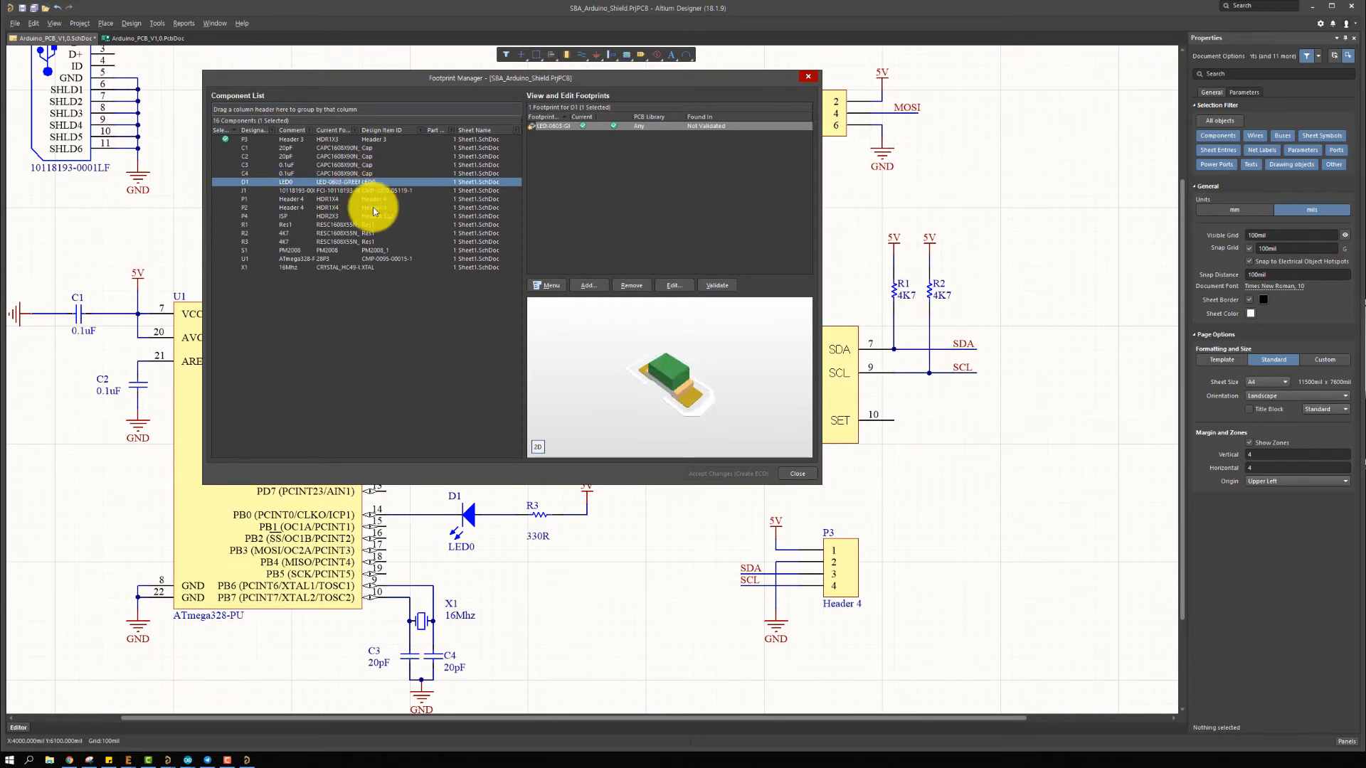
# Check the footprints of connector J1, the remaining headers, the resistors, PM2008, ATmega328 and the 16 MHz crystal, and close the Footprint Manager
pyautogui.click(387, 192)
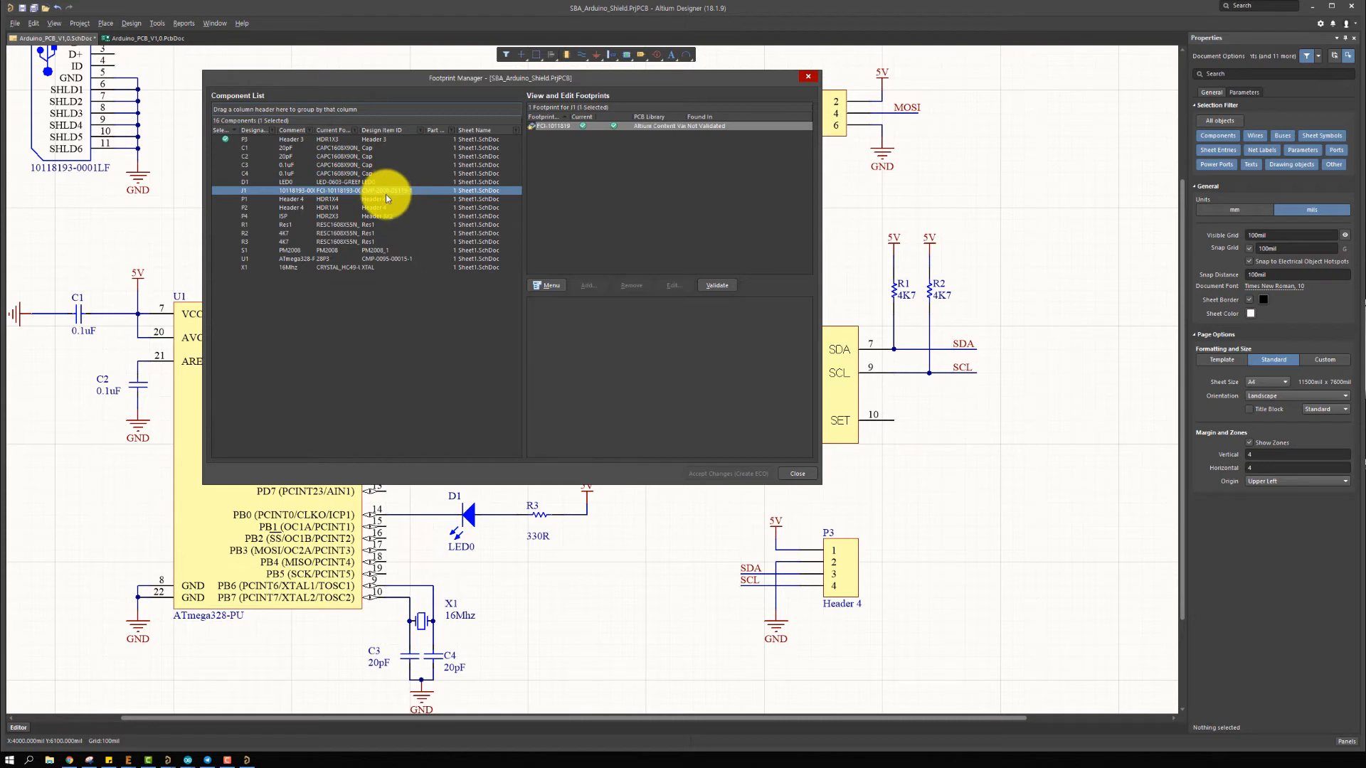
pyautogui.click(382, 199)
pyautogui.click(382, 207)
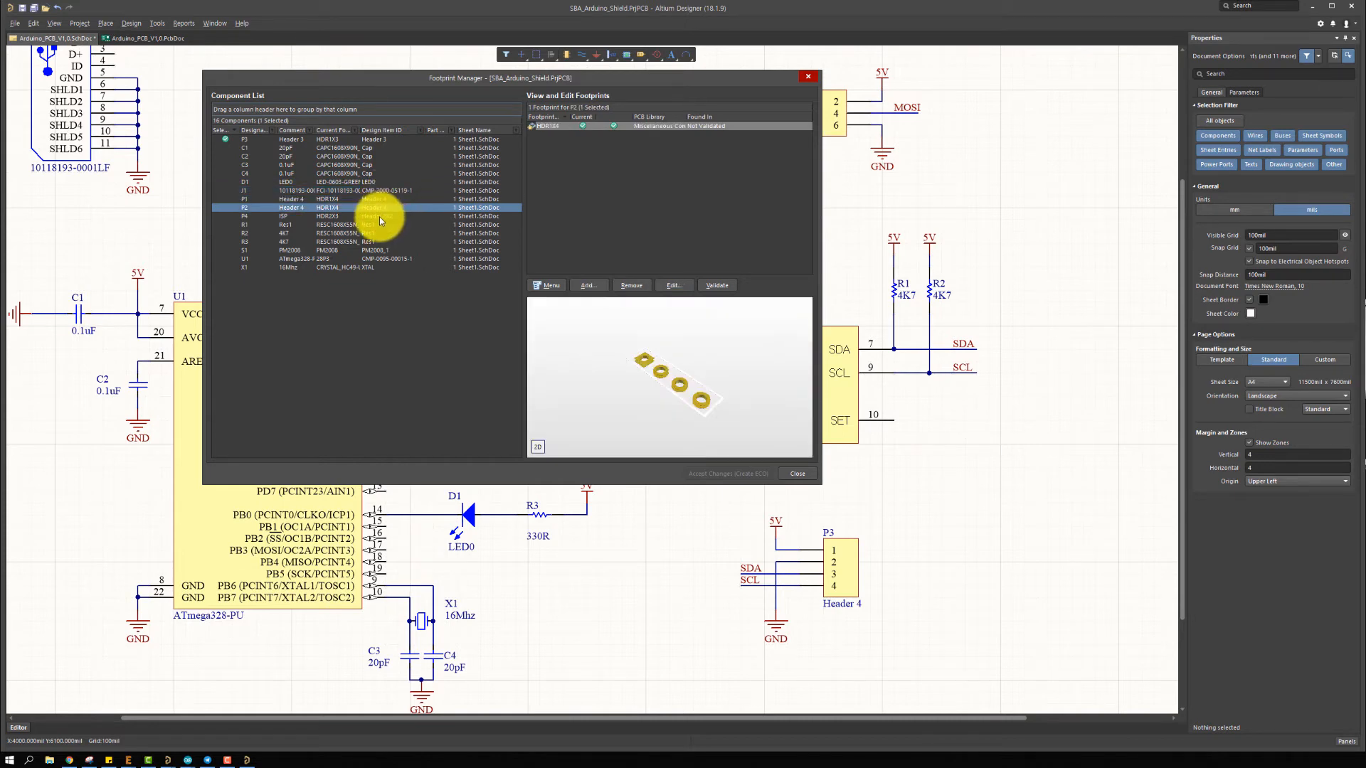
pyautogui.click(382, 216)
pyautogui.click(381, 224)
pyautogui.click(381, 233)
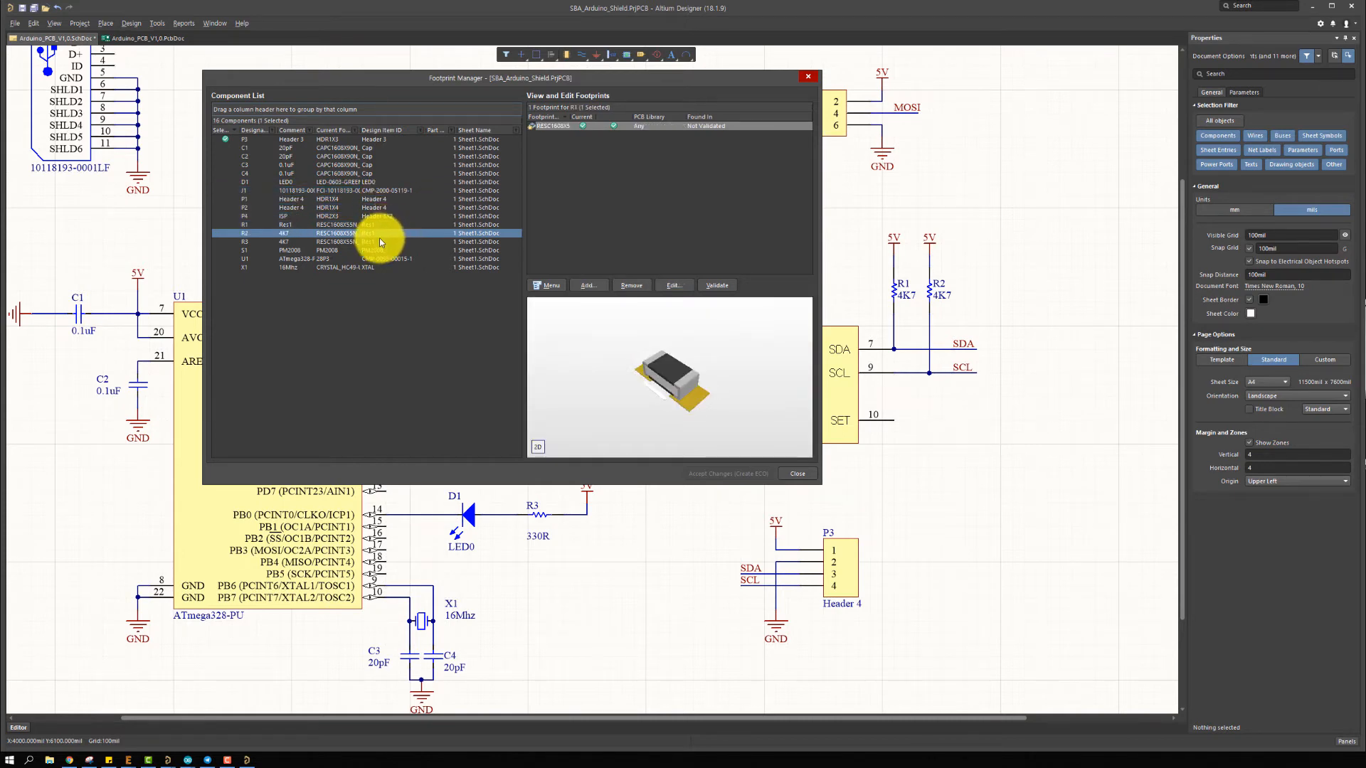
pyautogui.click(382, 242)
pyautogui.click(407, 250)
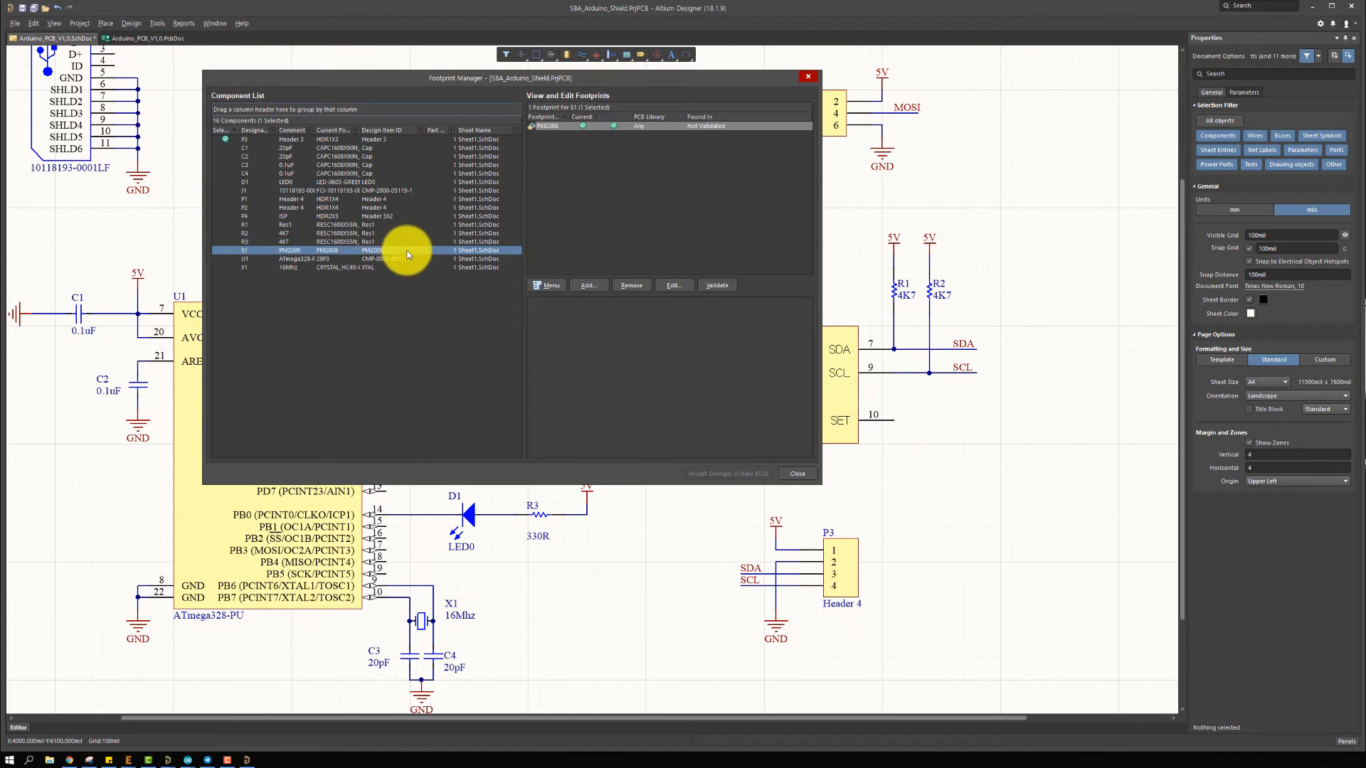
pyautogui.click(396, 259)
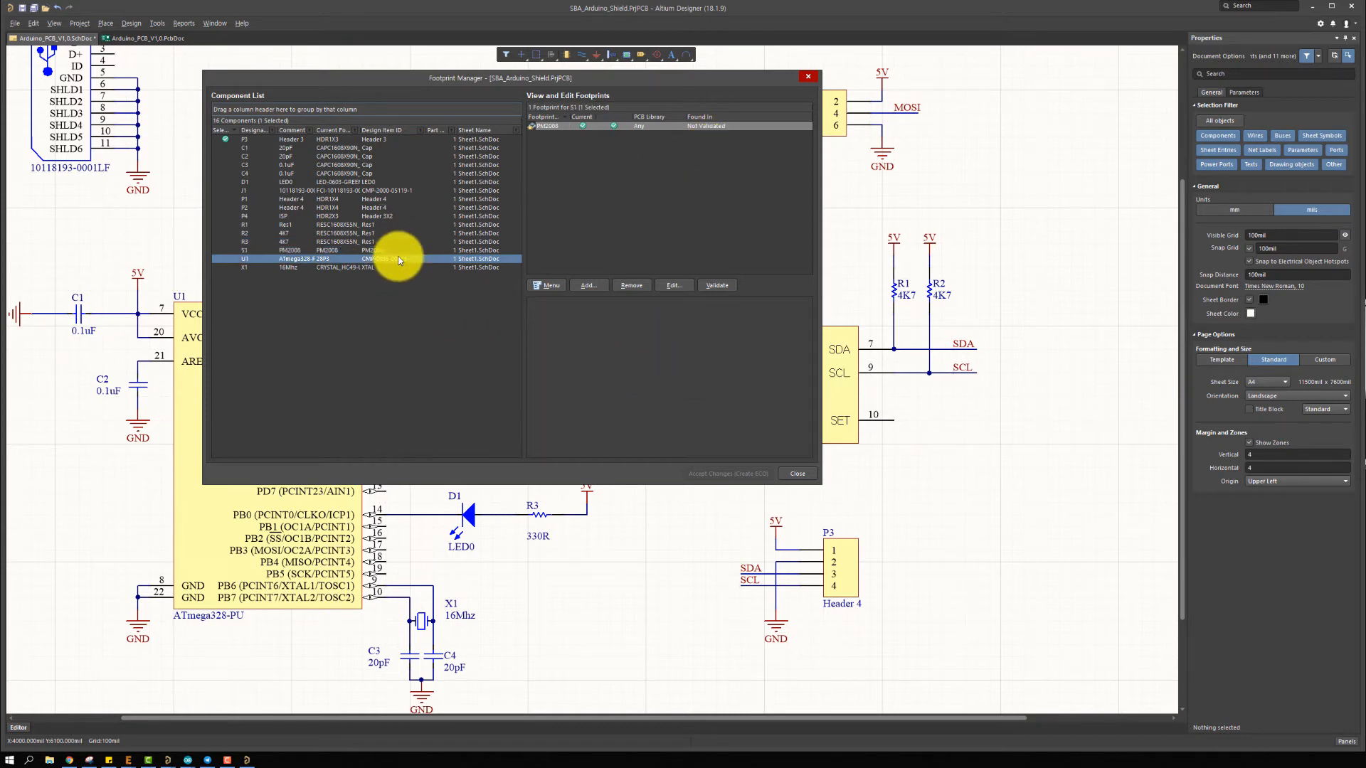
pyautogui.click(398, 268)
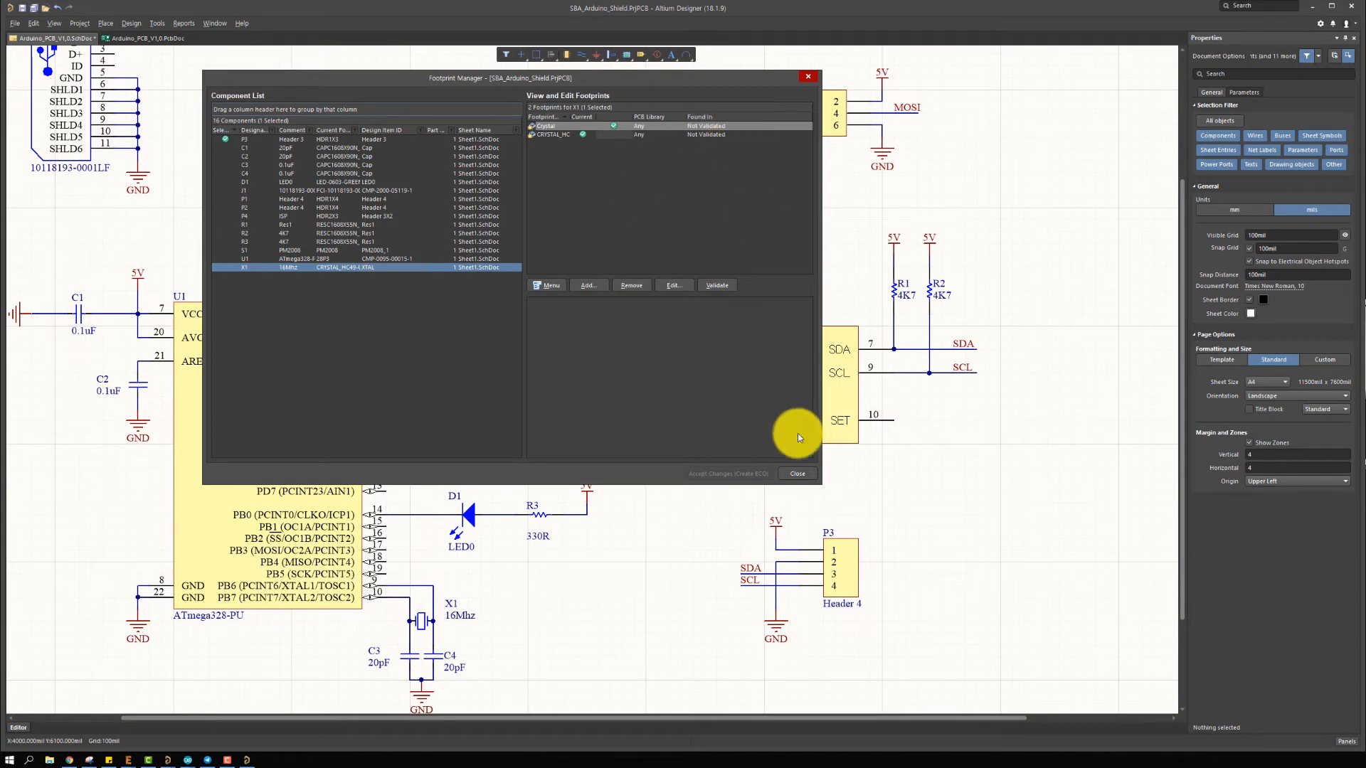
pyautogui.click(800, 475)
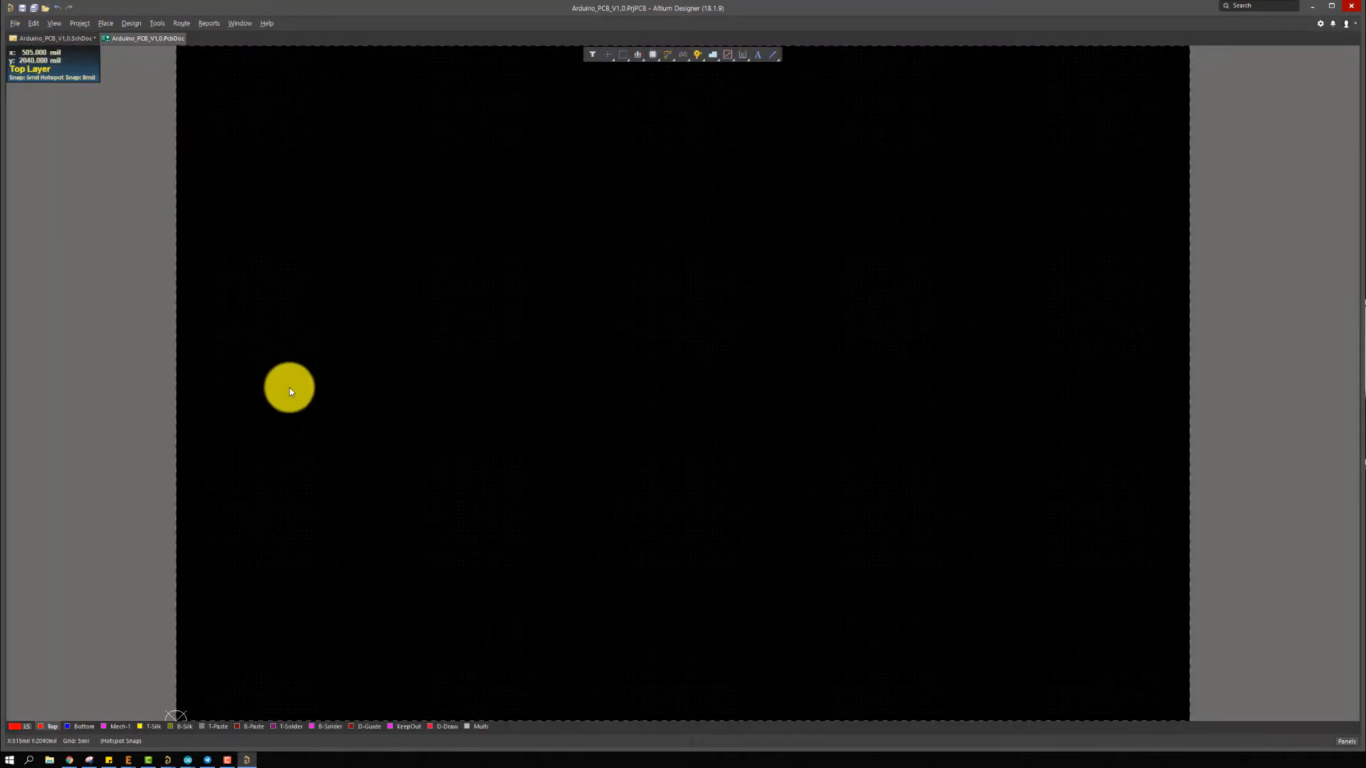
pyautogui.moveTo(643, 417); pyautogui.dragTo(694, 330, button='right')
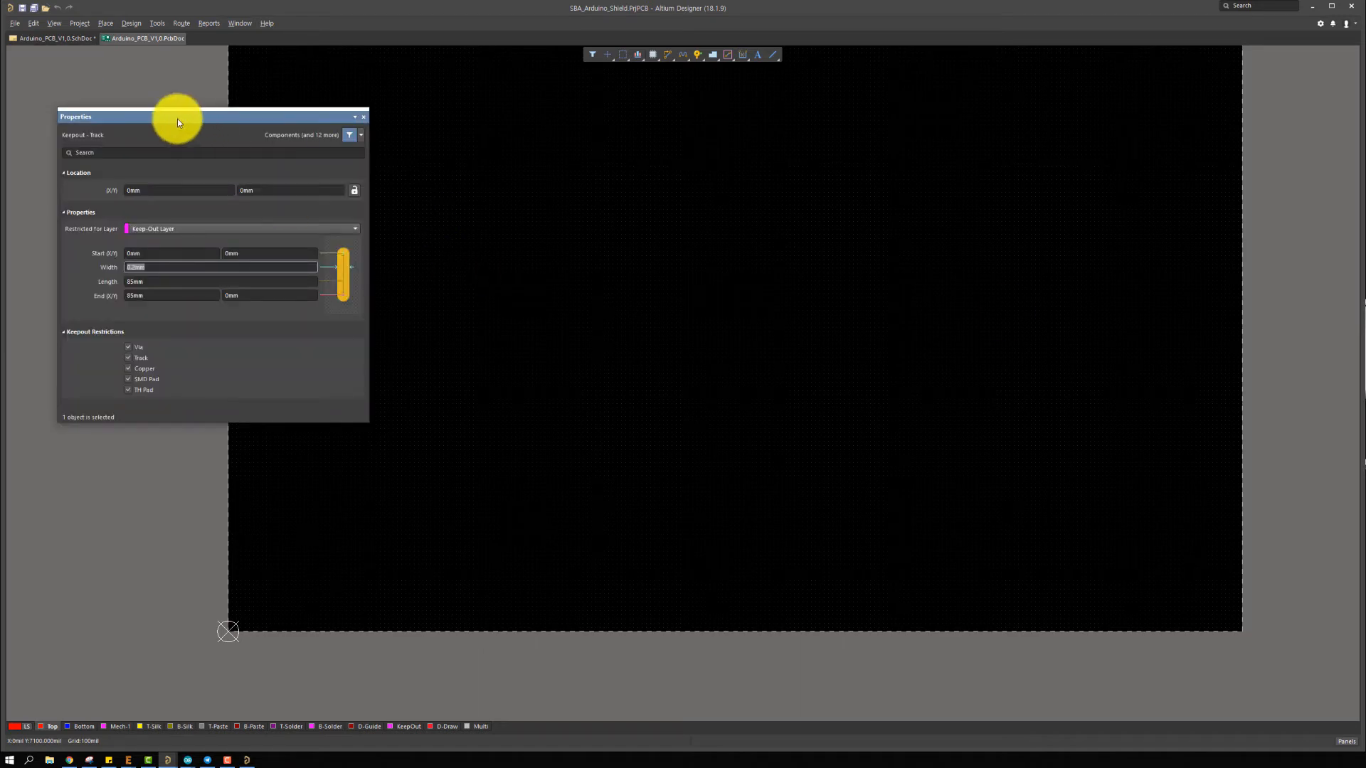
pyautogui.moveTo(177, 119); pyautogui.dragTo(1365, 171)
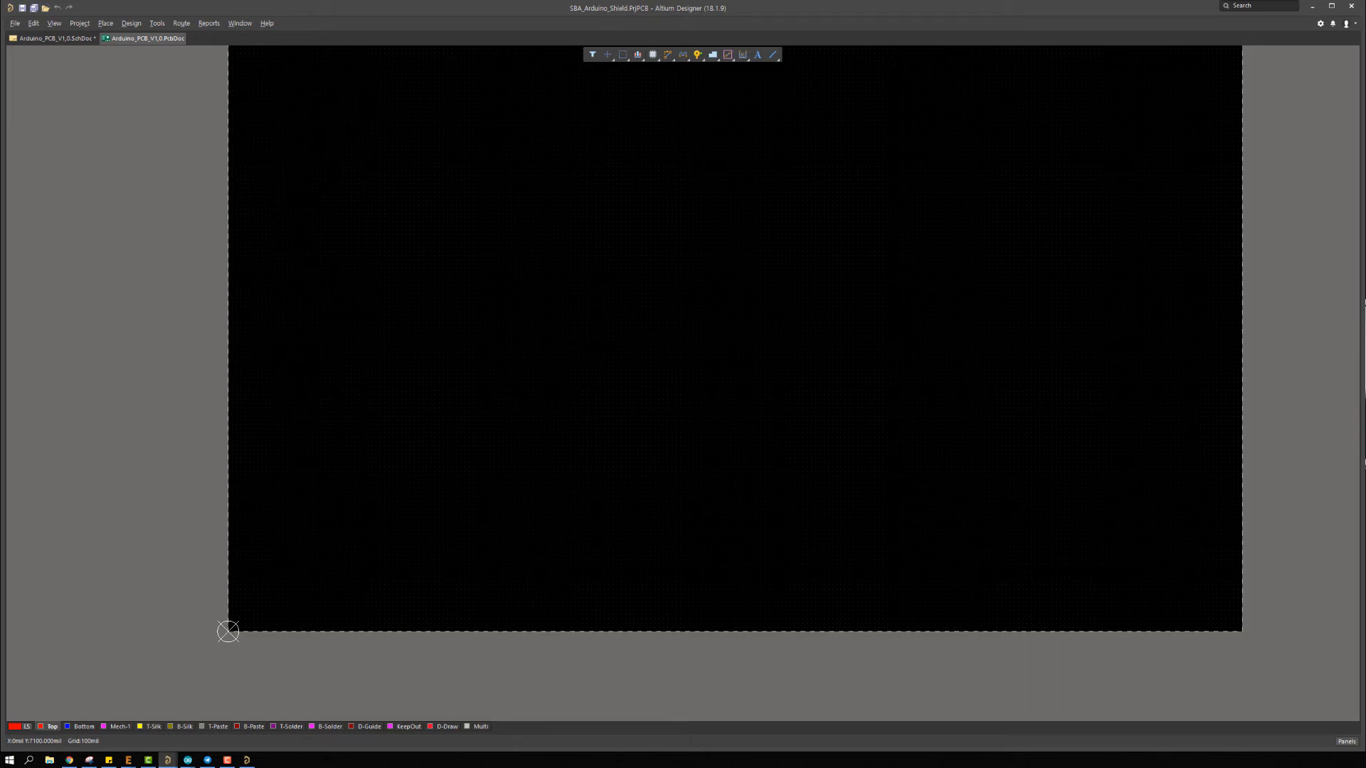
pyautogui.keyDown('ctrl'); pyautogui.scroll(-2, 851, 443); pyautogui.keyUp('ctrl')
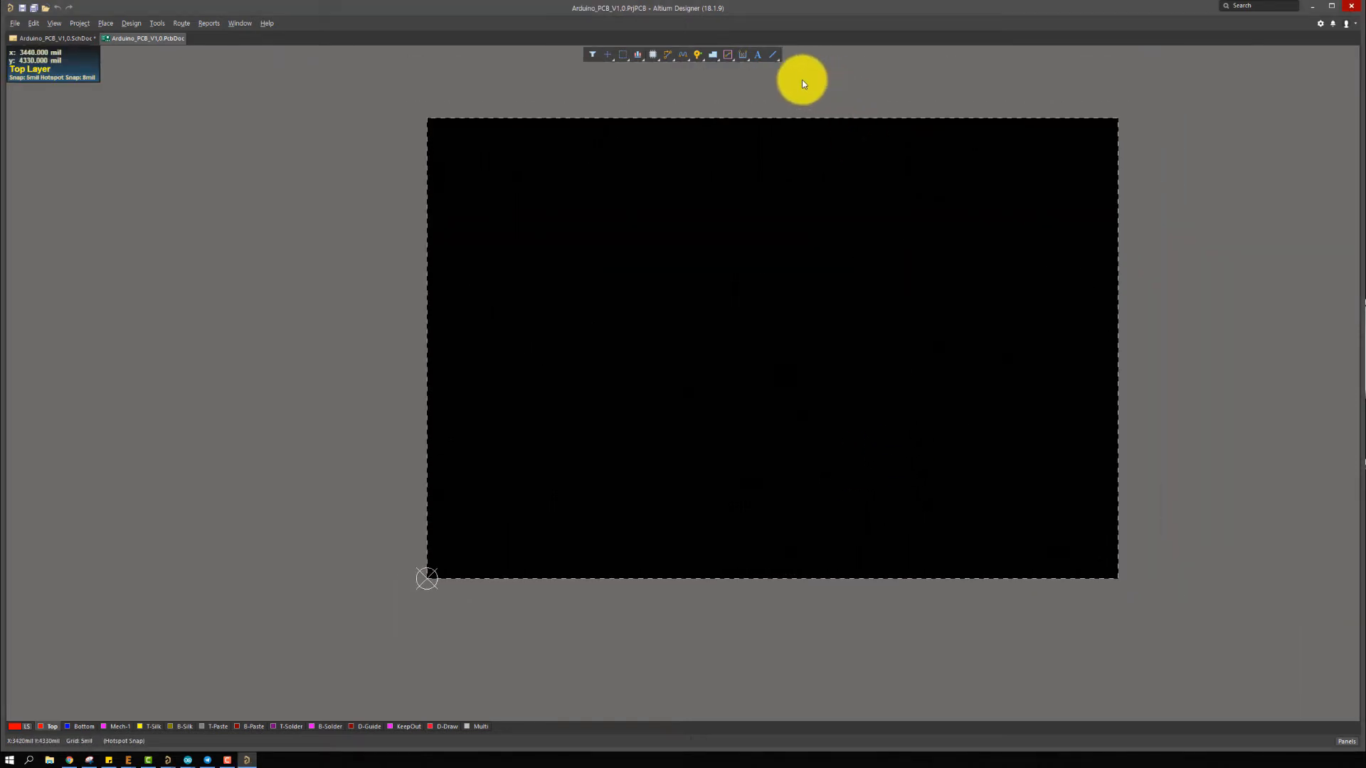
pyautogui.click(732, 57)
pyautogui.rightClick(747, 243)
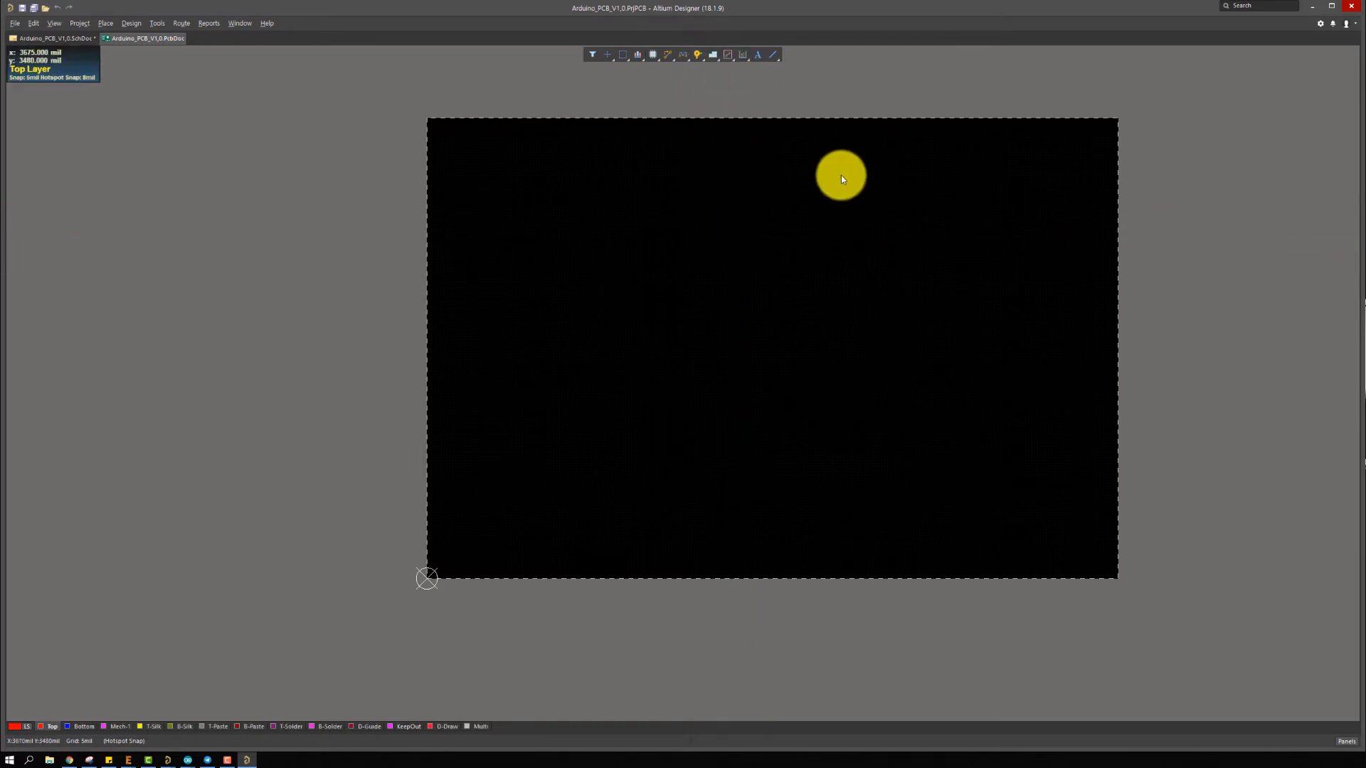
pyautogui.scroll(-1, 746, 125)
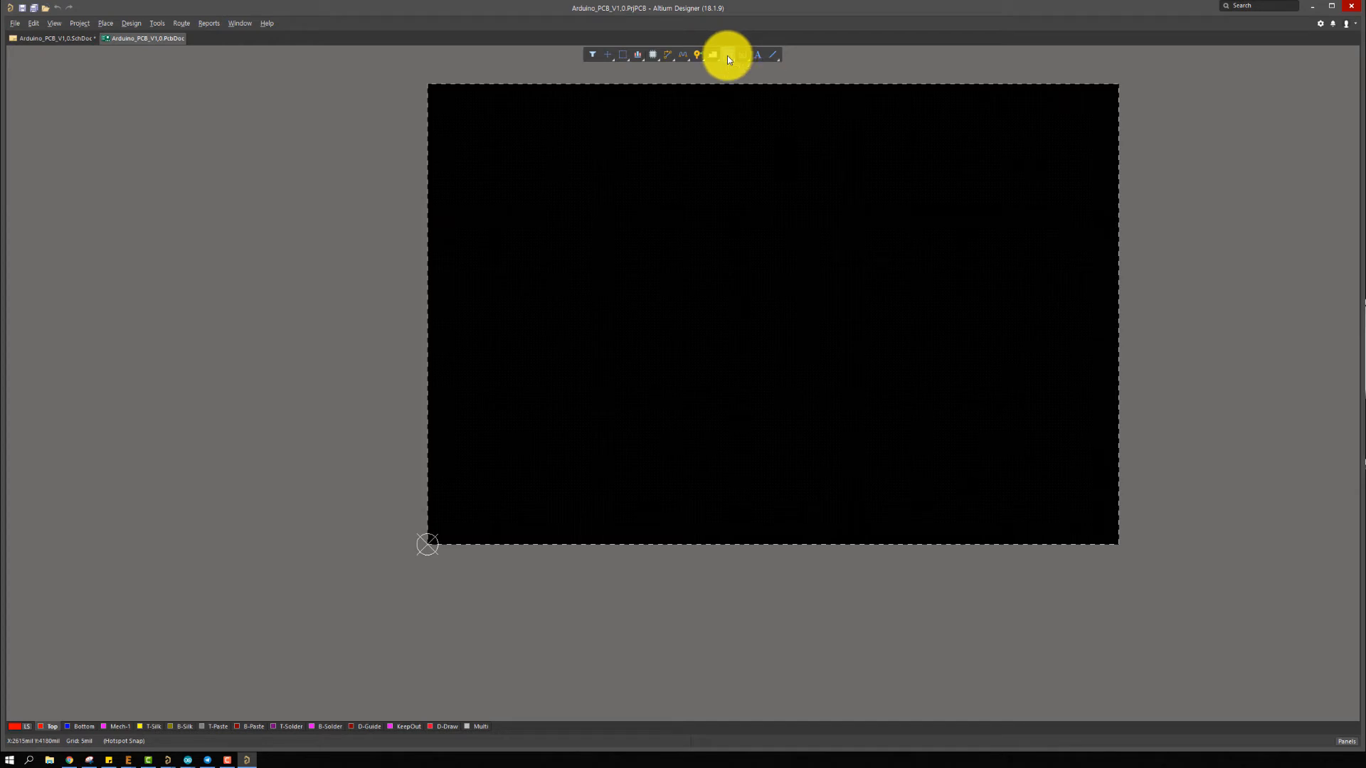
# Start placing a keep-out line on the PCB and restrict it to the Keep-Out Layer
pyautogui.click(727, 55)
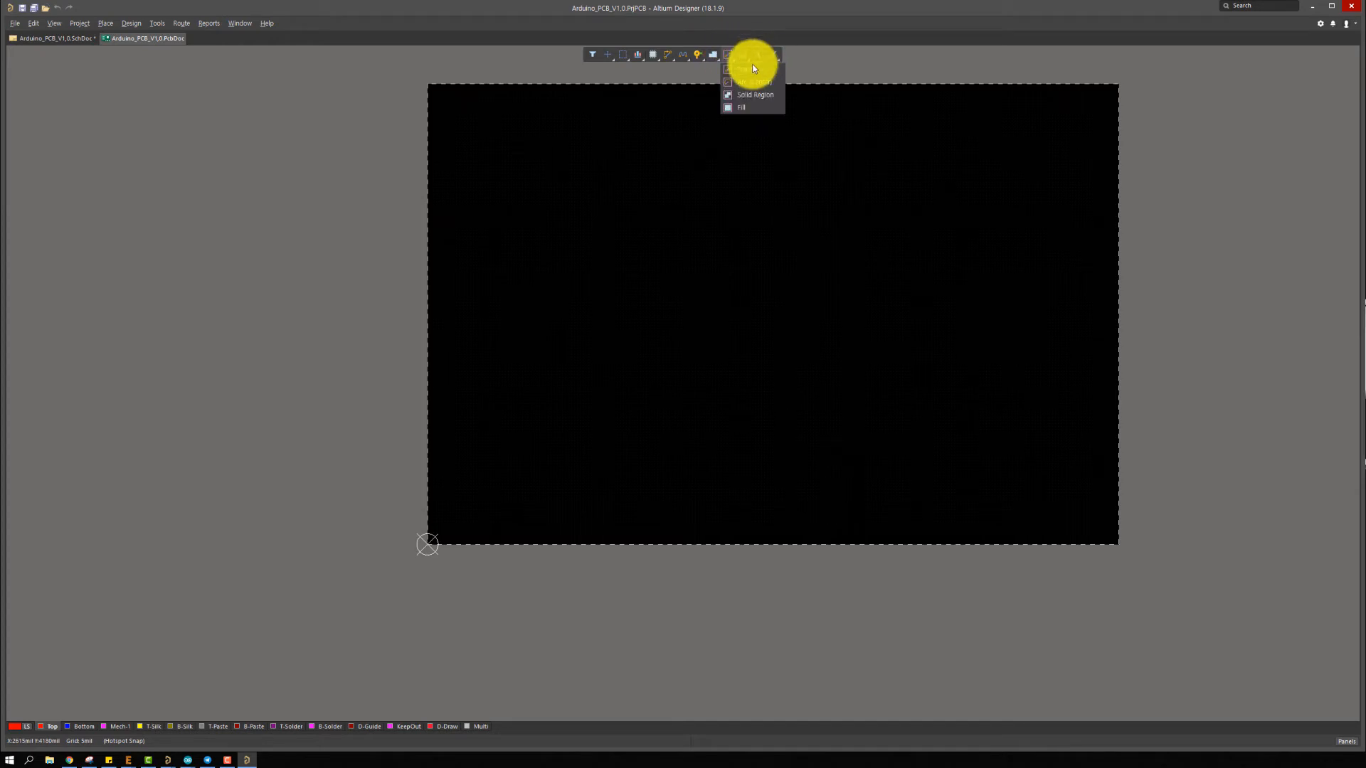
pyautogui.click(744, 71)
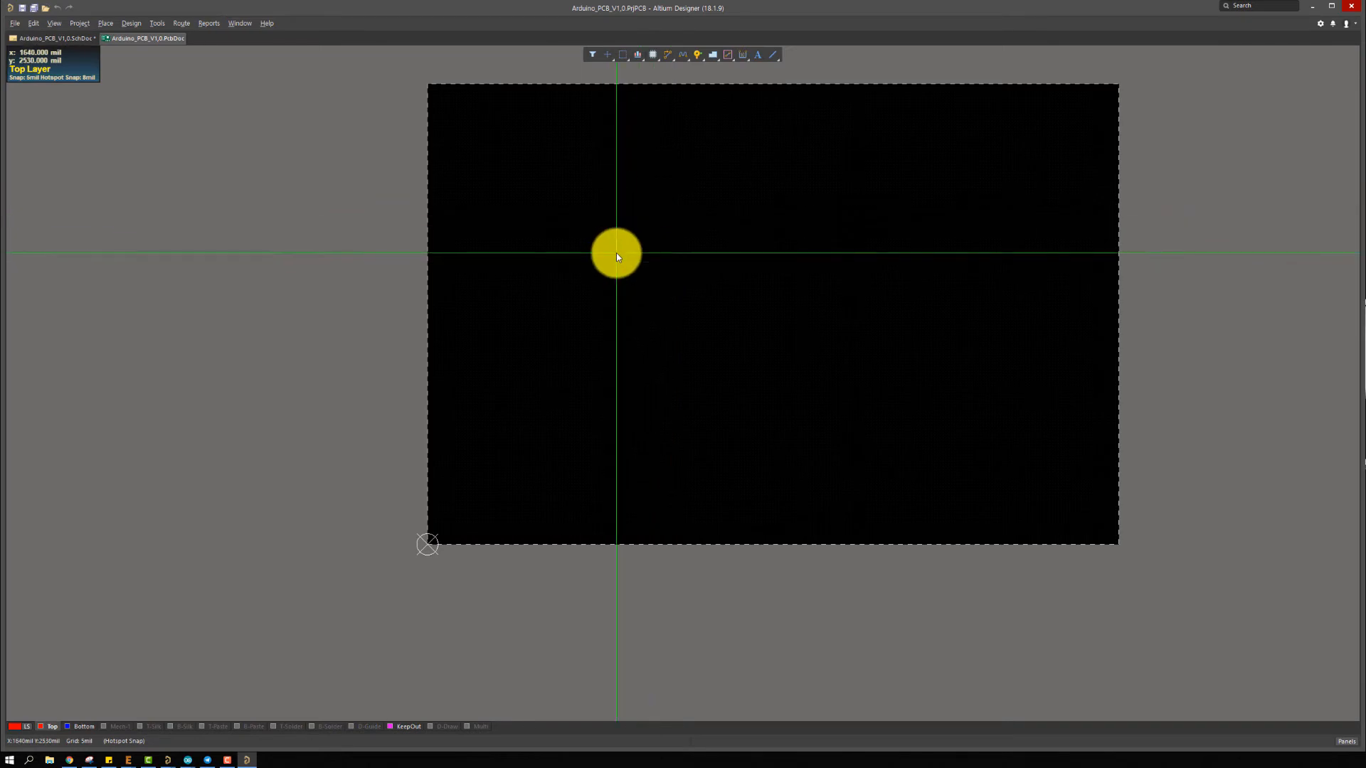
pyautogui.press('Tab')
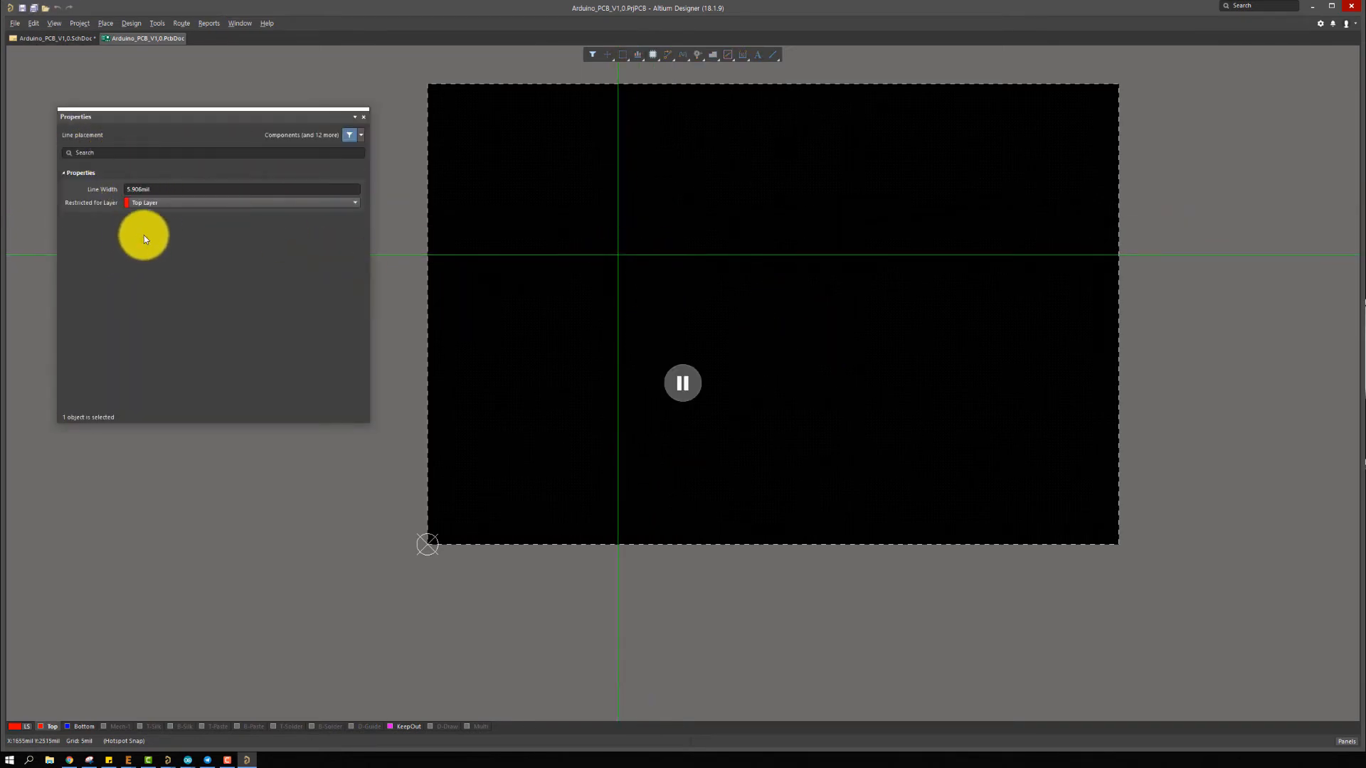
pyautogui.click(157, 202)
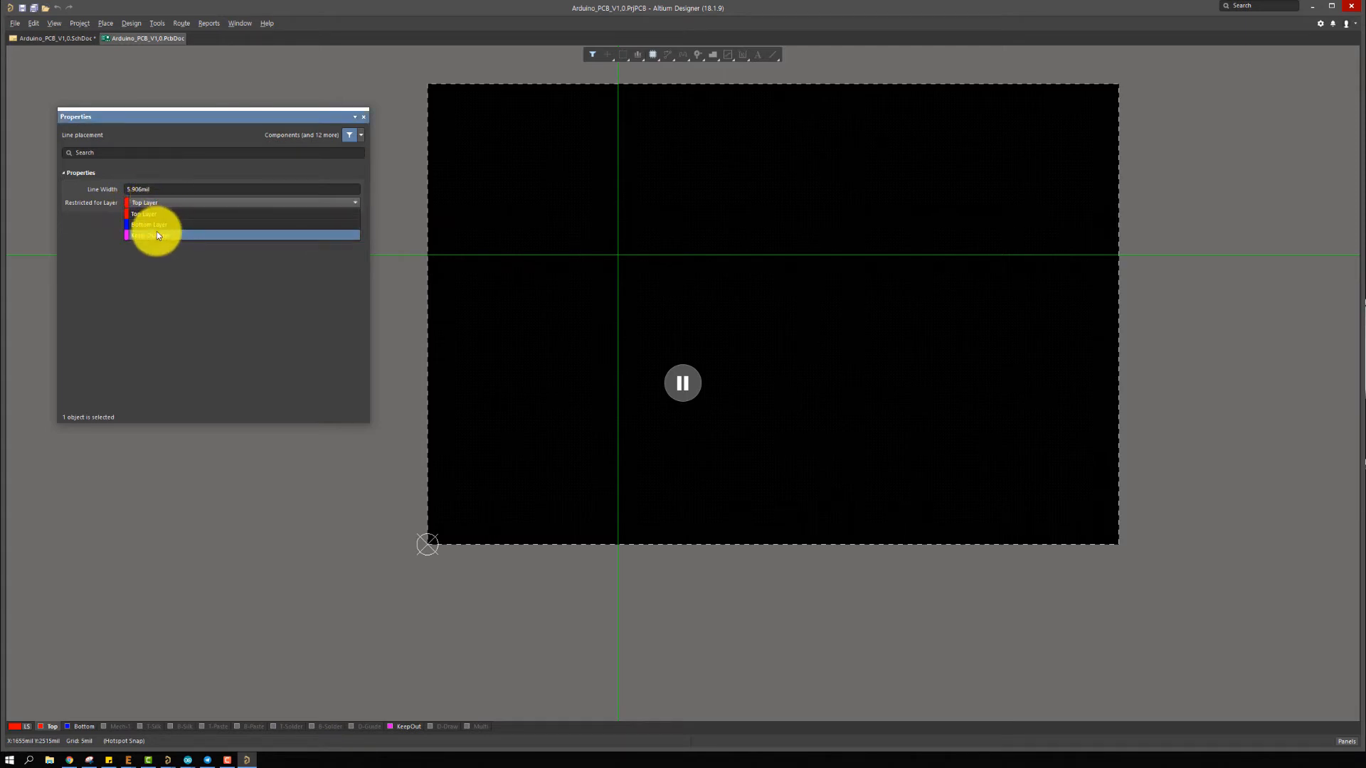
pyautogui.click(158, 235)
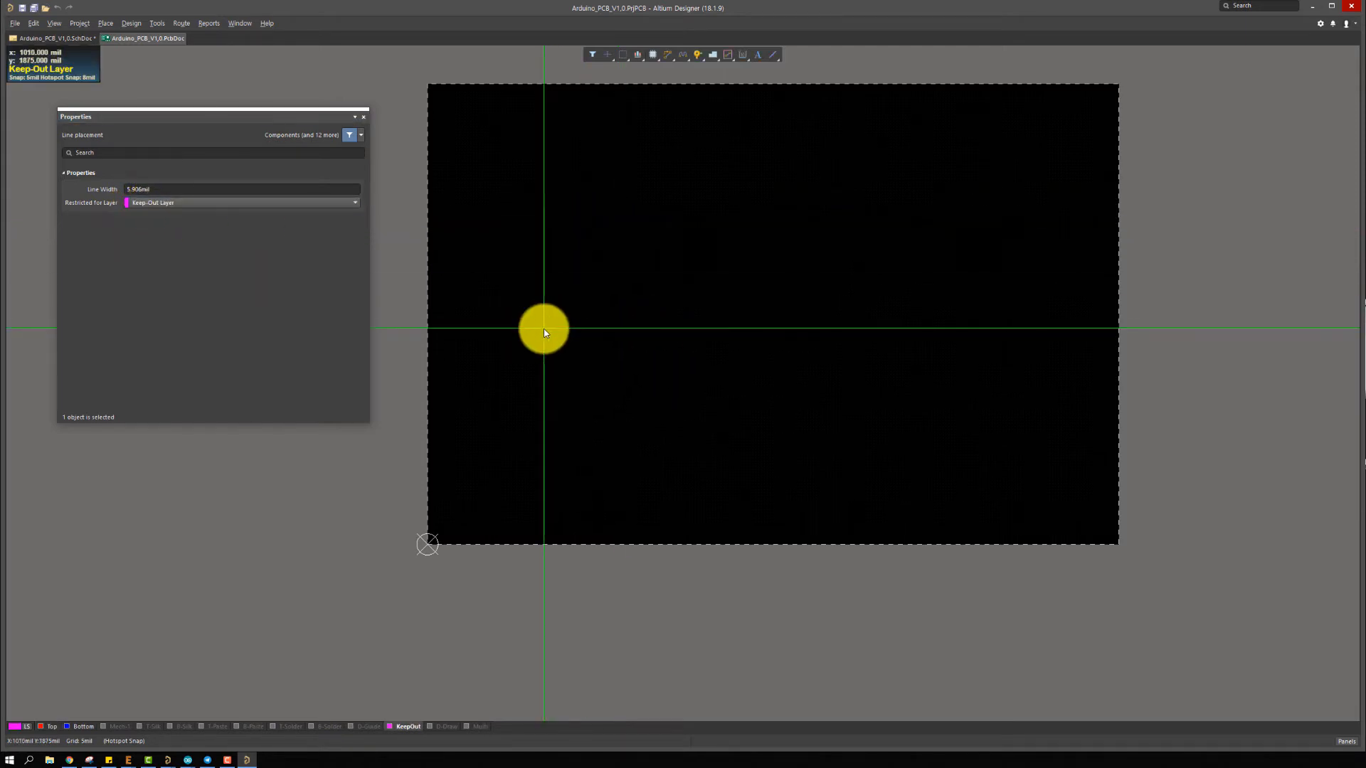
# Switch the PCB units to millimetres and set the keep-out line width to 0.2 mm
pyautogui.press('q')
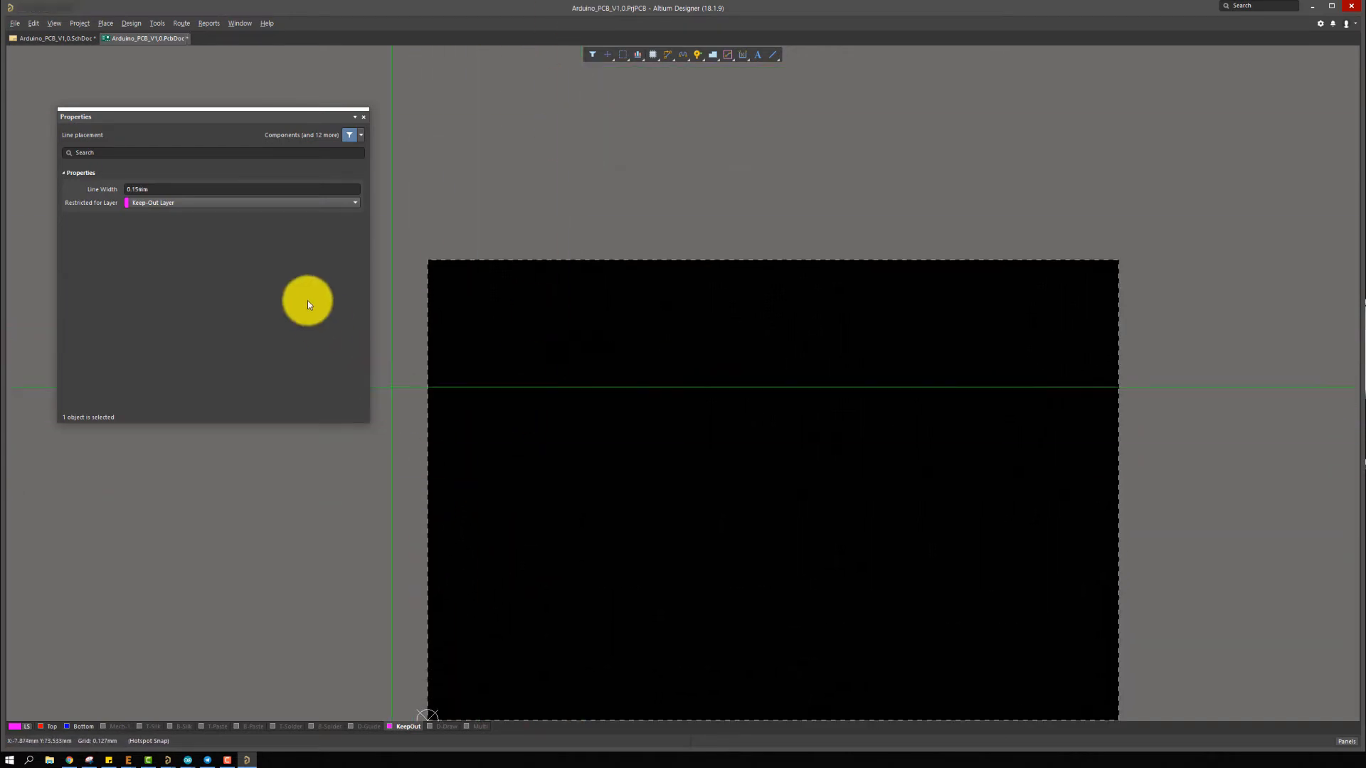
pyautogui.press('Tab')
pyautogui.write('0.2')
pyautogui.press('Return')
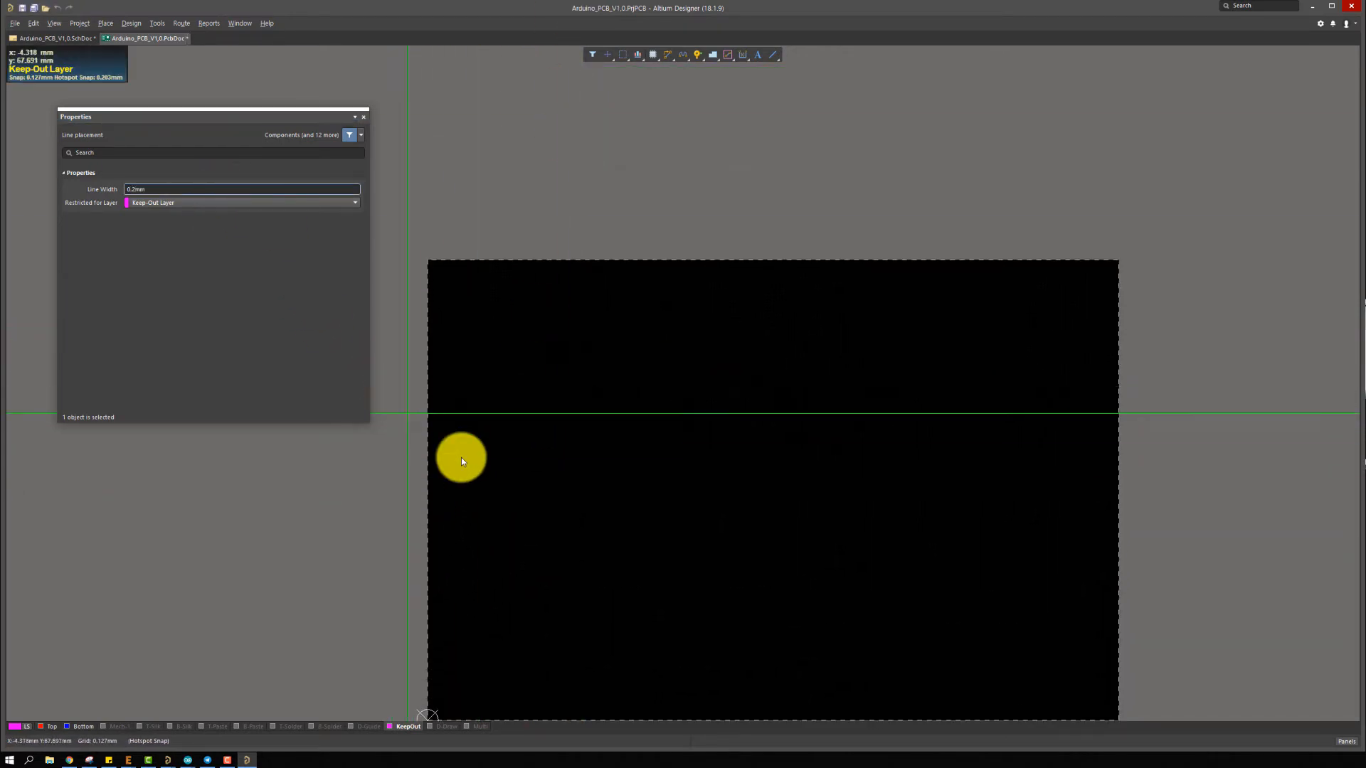
# Set the snap grid to 1 mm and draw a 5 mm vertical keep-out line upward from the board origin
pyautogui.press('g')
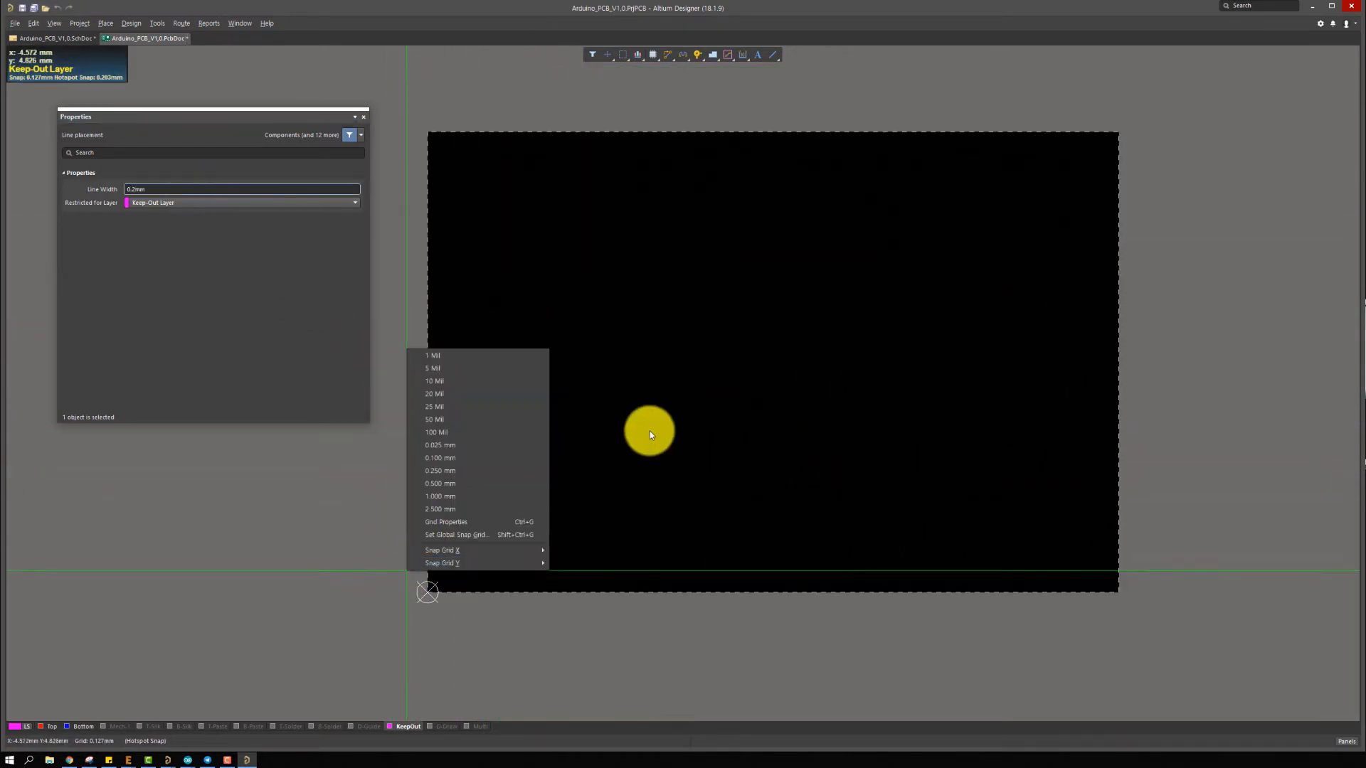
pyautogui.click(441, 496)
pyautogui.keyDown('ctrl'); pyautogui.scroll(5, 425, 563); pyautogui.keyUp('ctrl')
pyautogui.keyDown('ctrl'); pyautogui.scroll(-6, 427, 587); pyautogui.keyUp('ctrl')
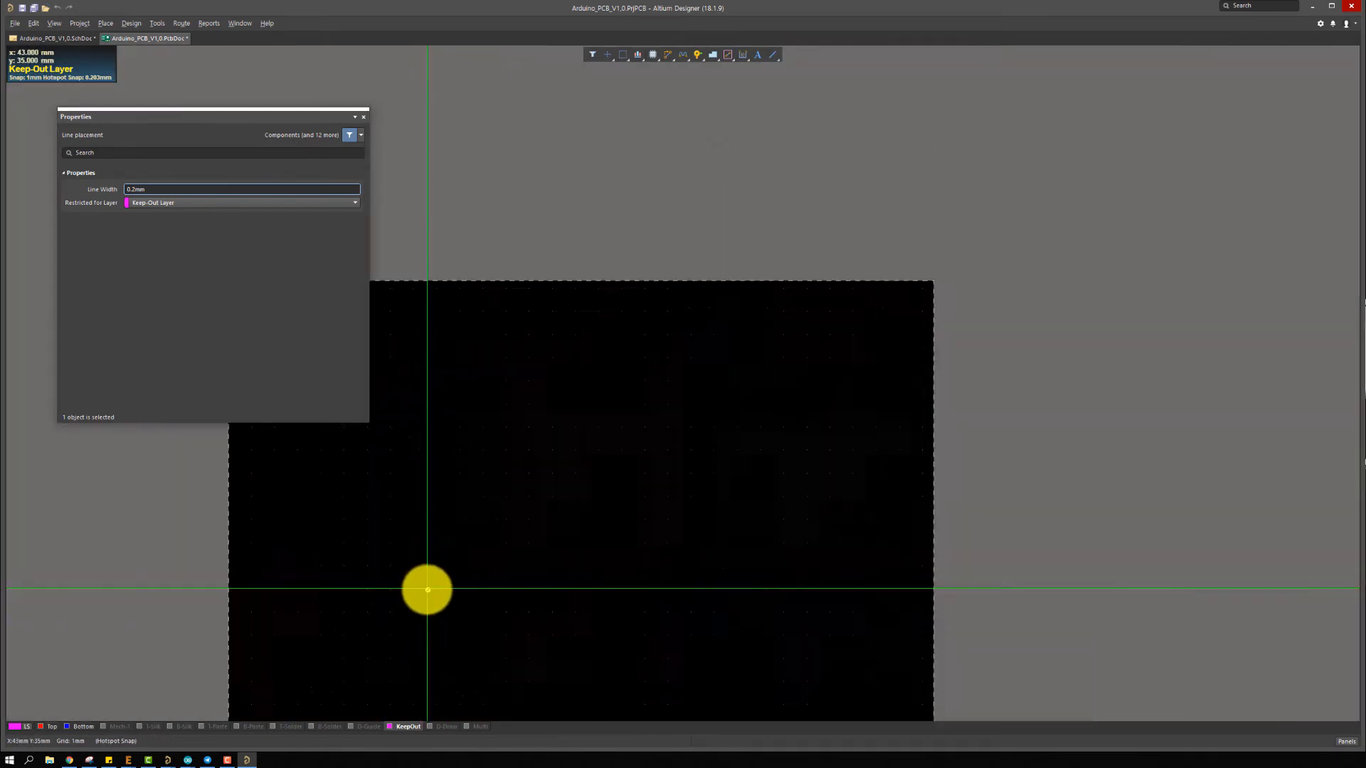
pyautogui.scroll(-3, 420, 579)
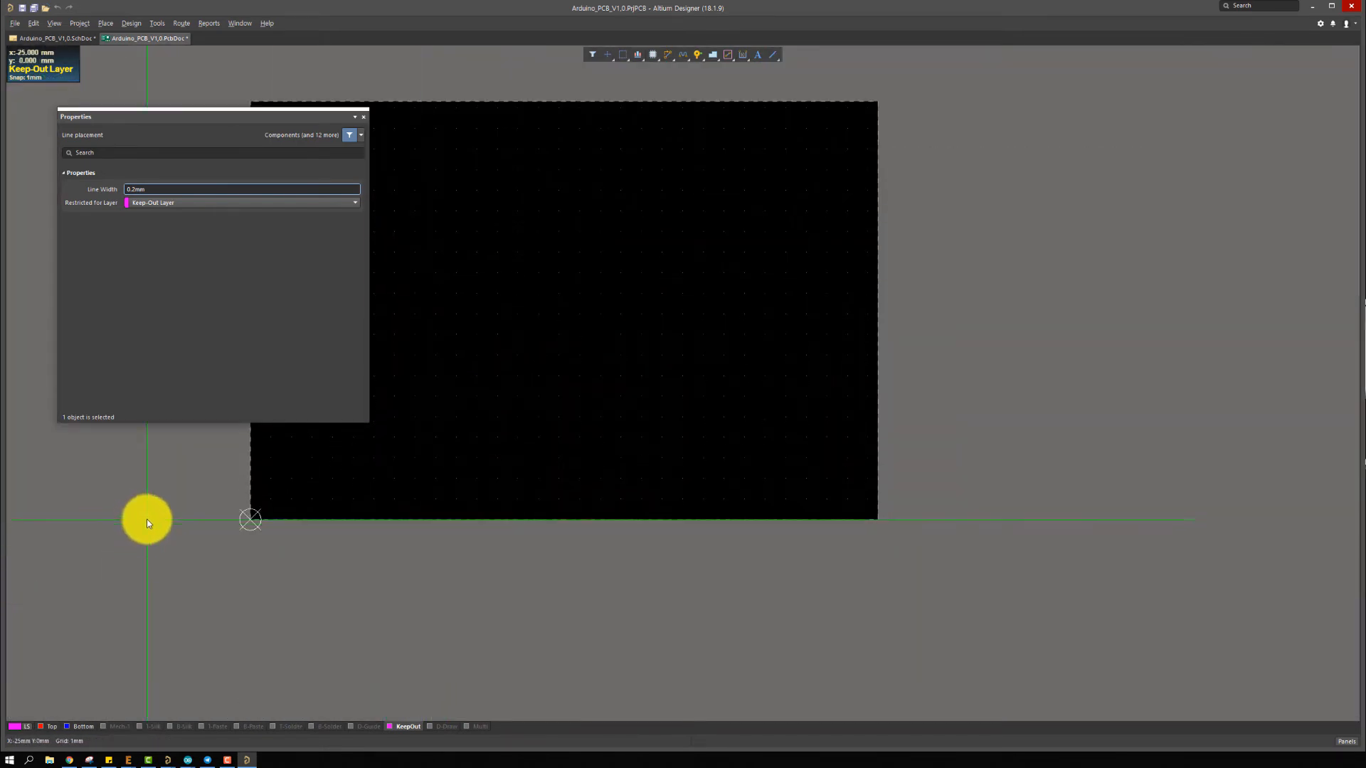
pyautogui.keyDown('ctrl'); pyautogui.scroll(3, 244, 510); pyautogui.keyUp('ctrl')
pyautogui.click(297, 526)
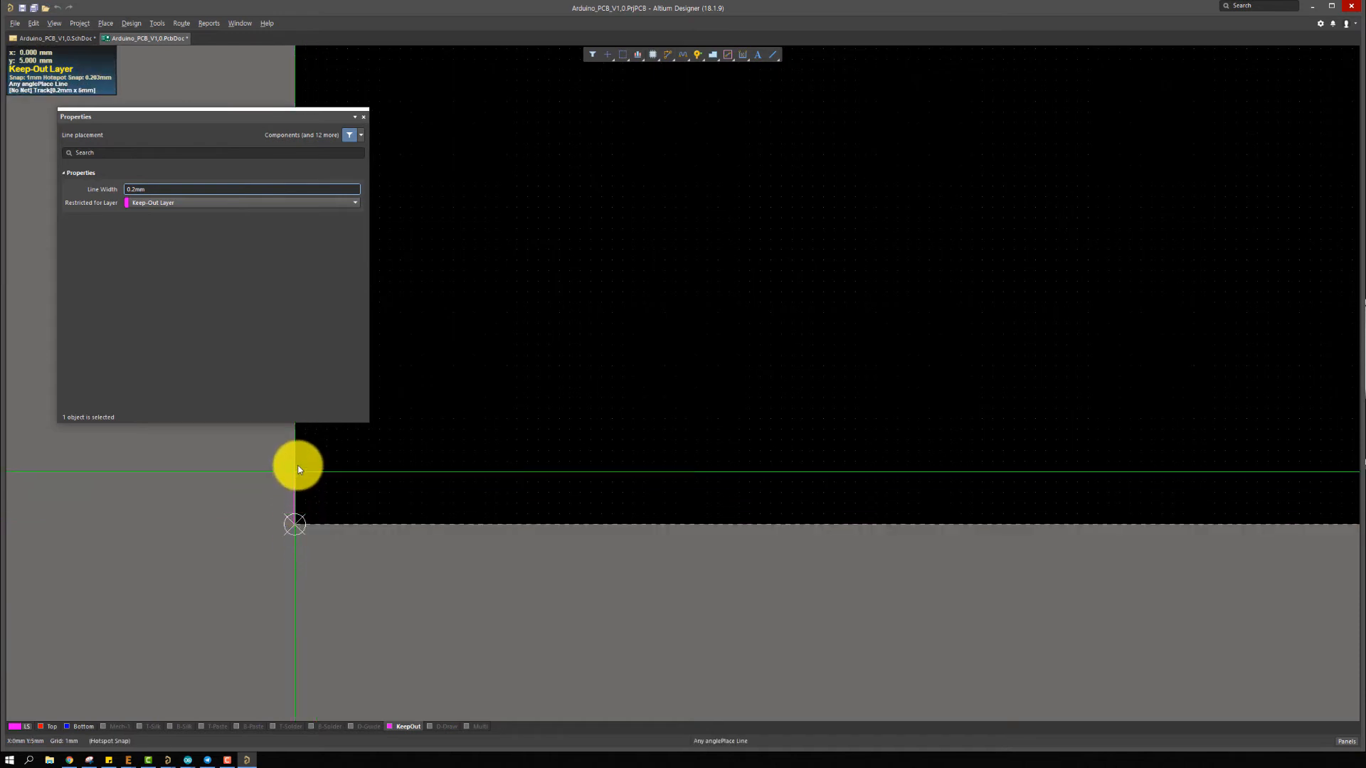
pyautogui.click(296, 471)
pyautogui.click(293, 525)
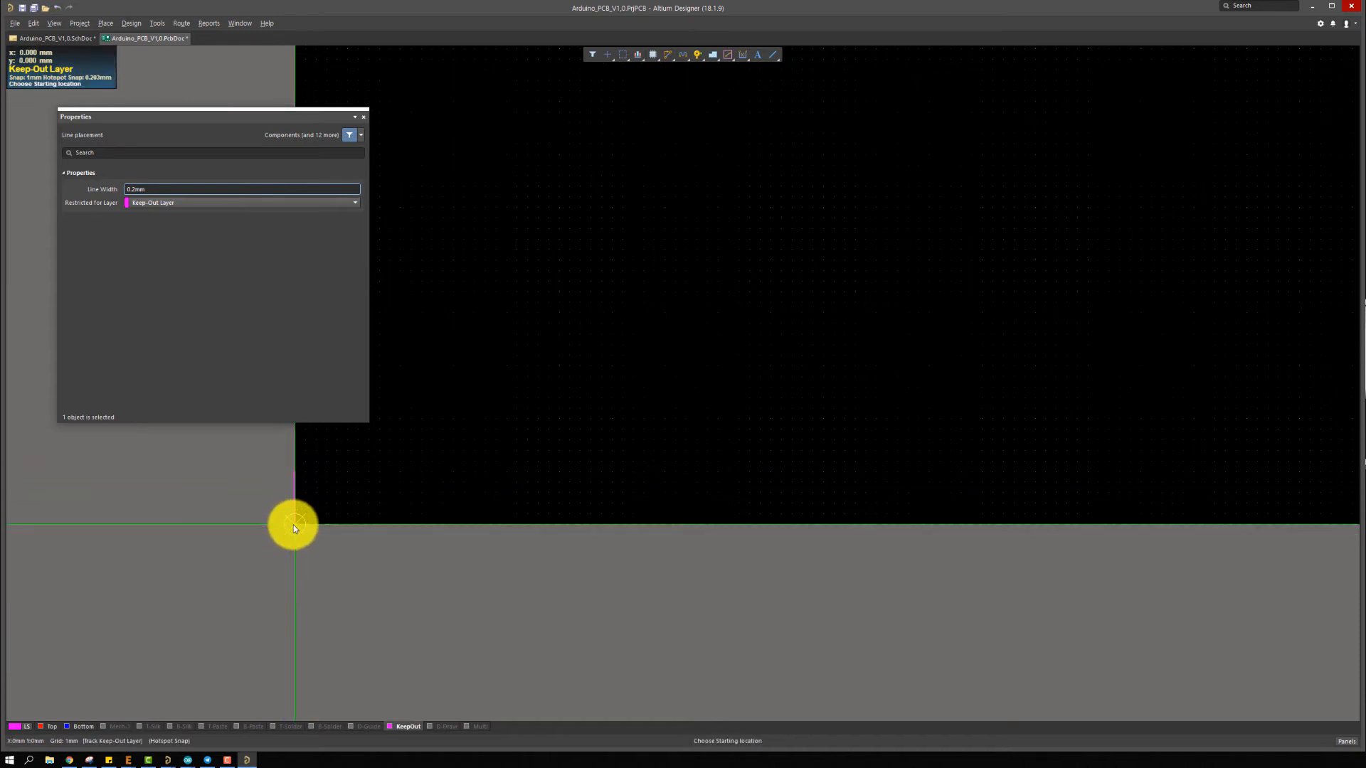
# Draw a 5 mm horizontal keep-out line from the board origin, and dock and widen the object properties display
pyautogui.click(352, 526)
pyautogui.rightClick(352, 526)
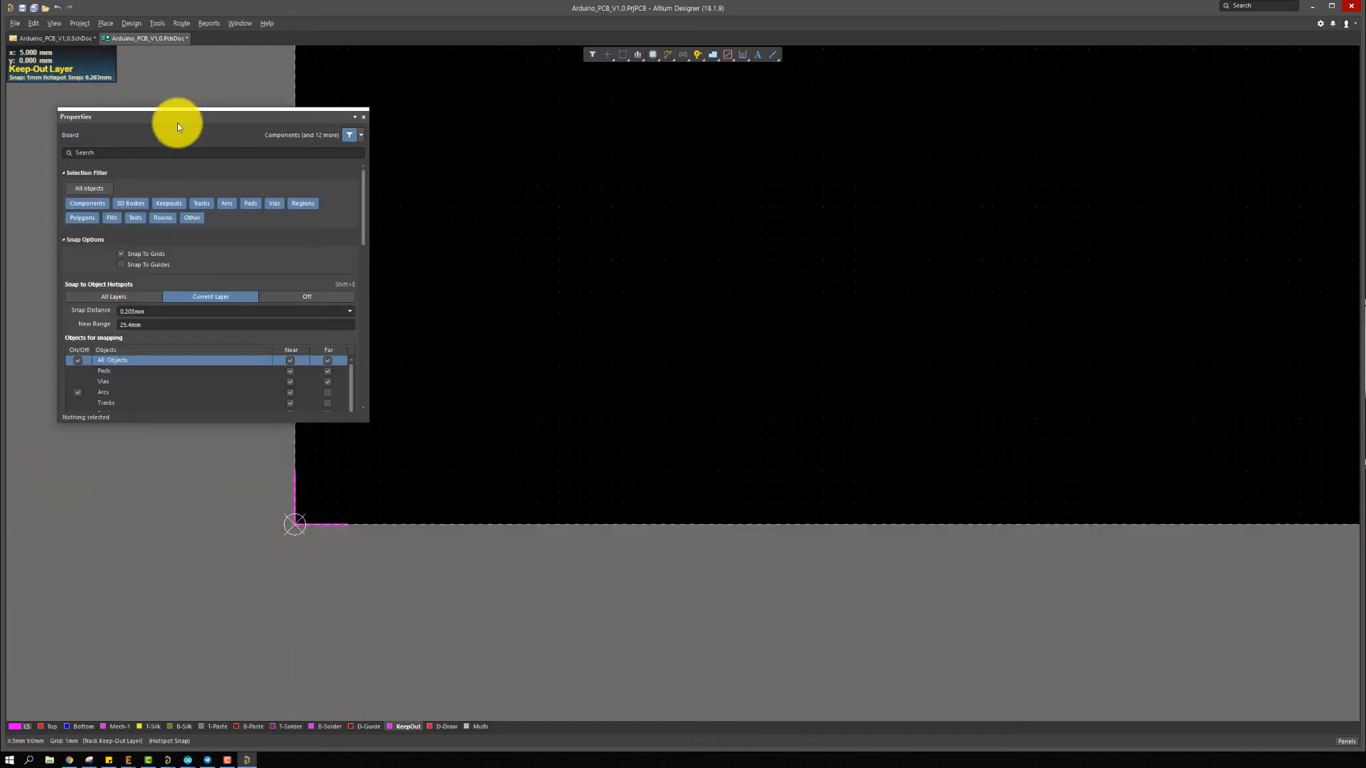
pyautogui.moveTo(177, 118); pyautogui.dragTo(1343, 636)
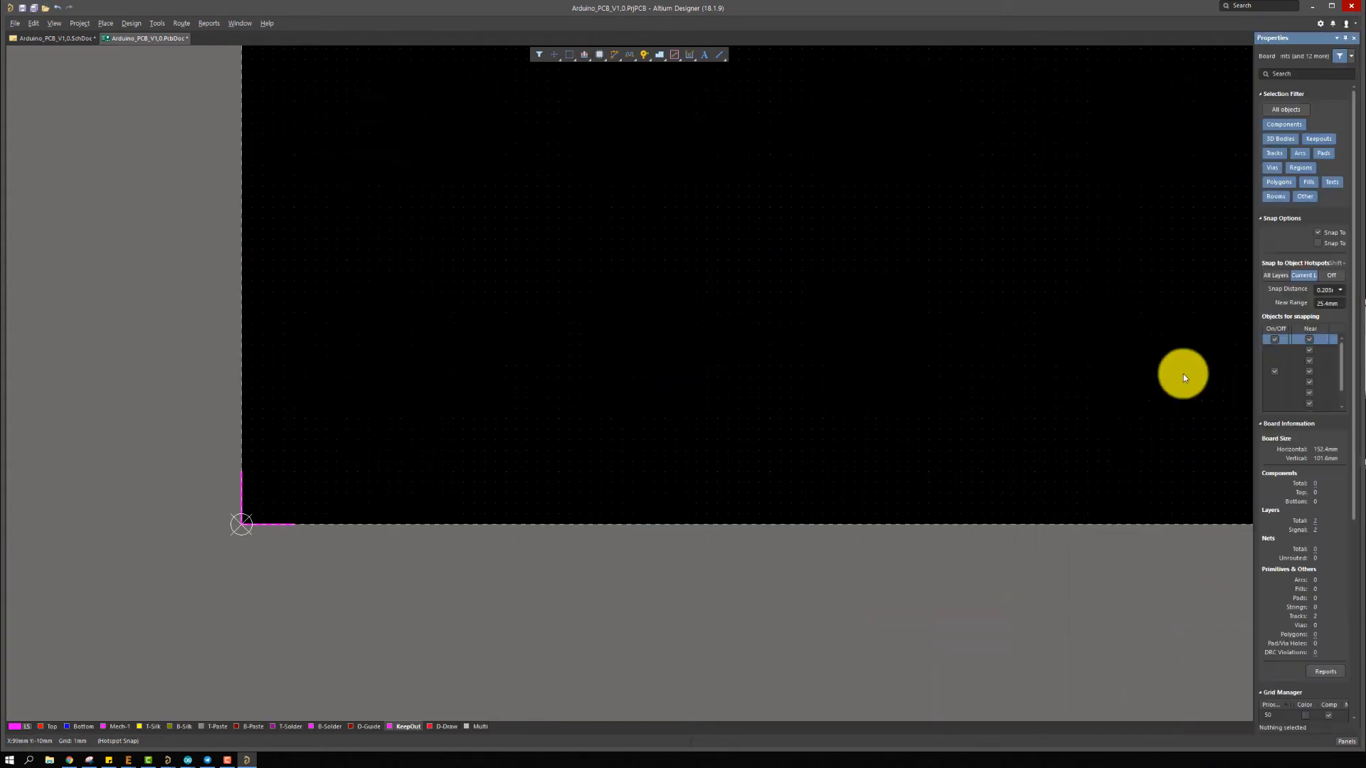
pyautogui.moveTo(1253, 369); pyautogui.dragTo(1005, 358)
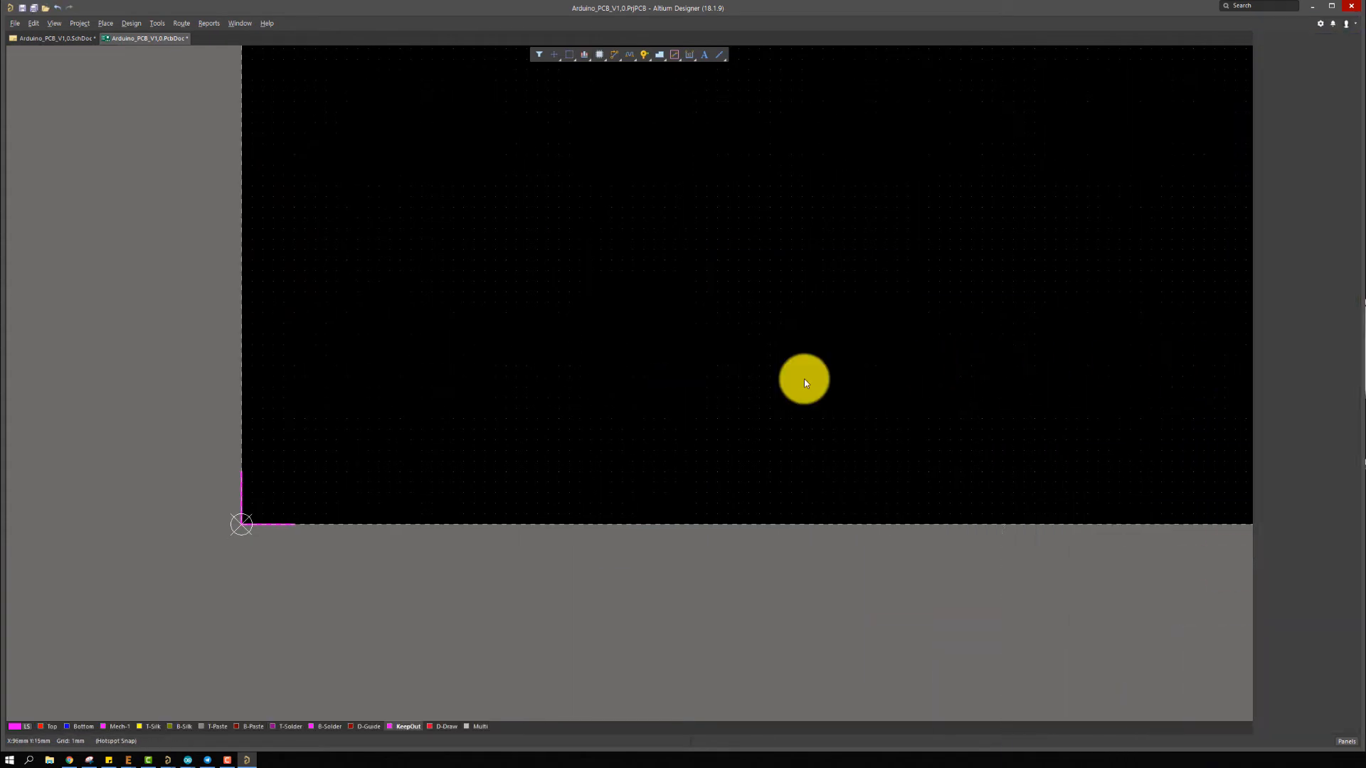
# Set the horizontal keep-out line's length to 85 mm and the vertical keep-out line's length to 60 mm
pyautogui.moveTo(566, 463); pyautogui.dragTo(387, 597)
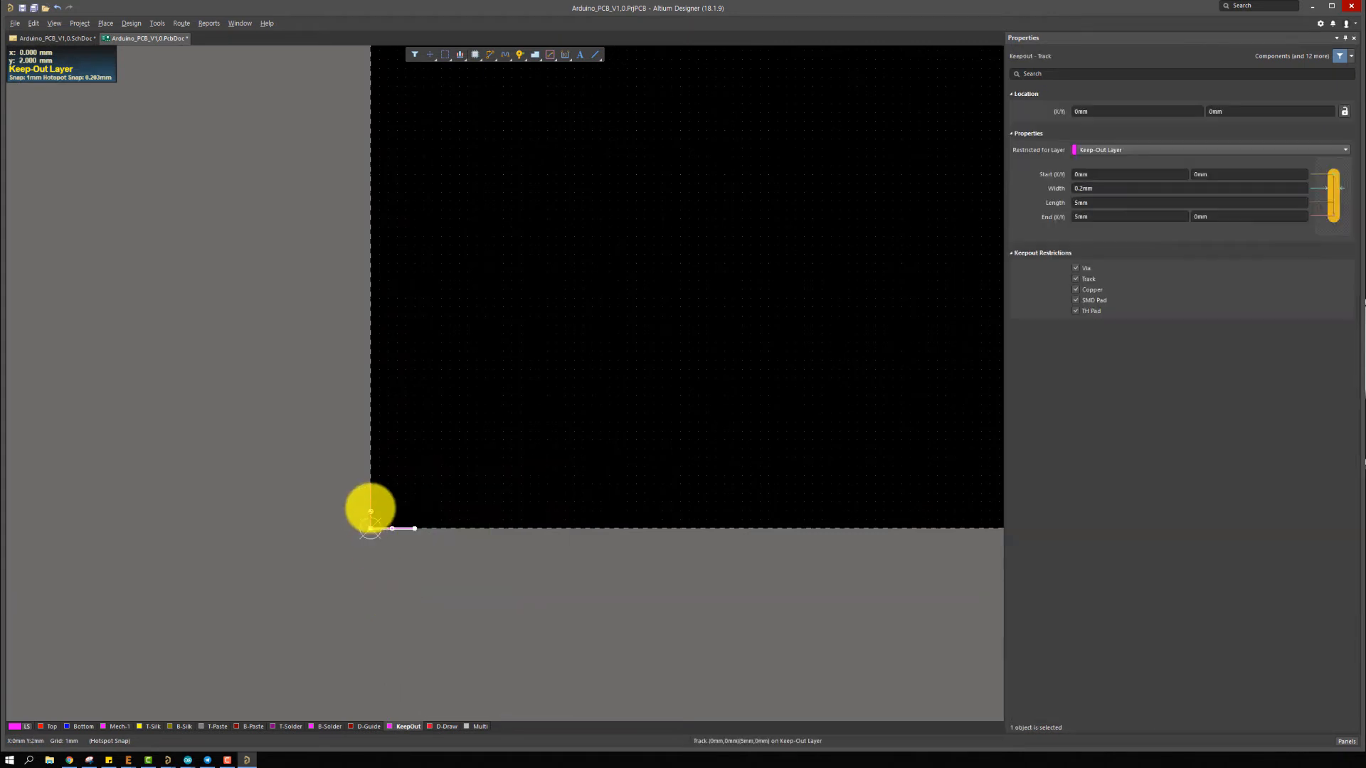
pyautogui.keyDown('ctrl'); pyautogui.scroll(3, 369, 506); pyautogui.keyUp('ctrl')
pyautogui.click(1127, 201)
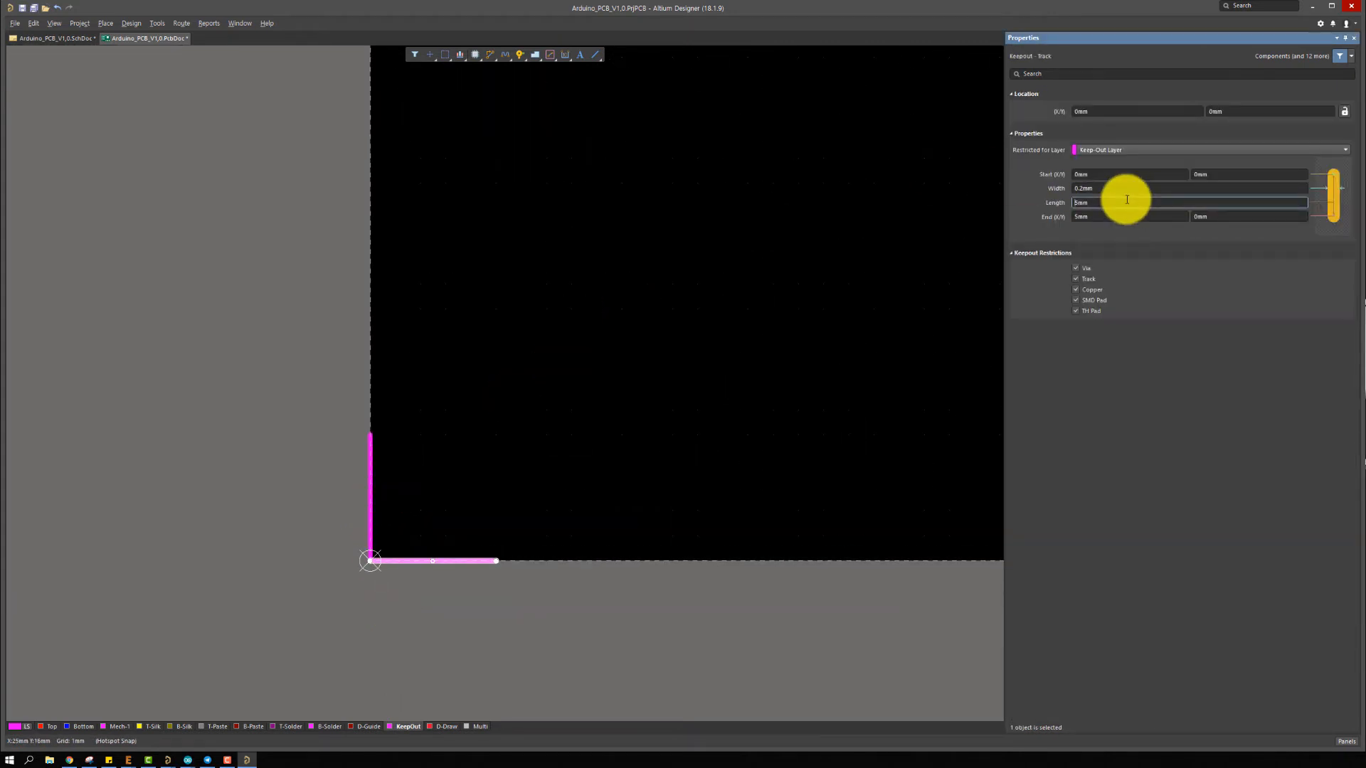
pyautogui.write('7')
pyautogui.press('Return')
pyautogui.click(370, 469)
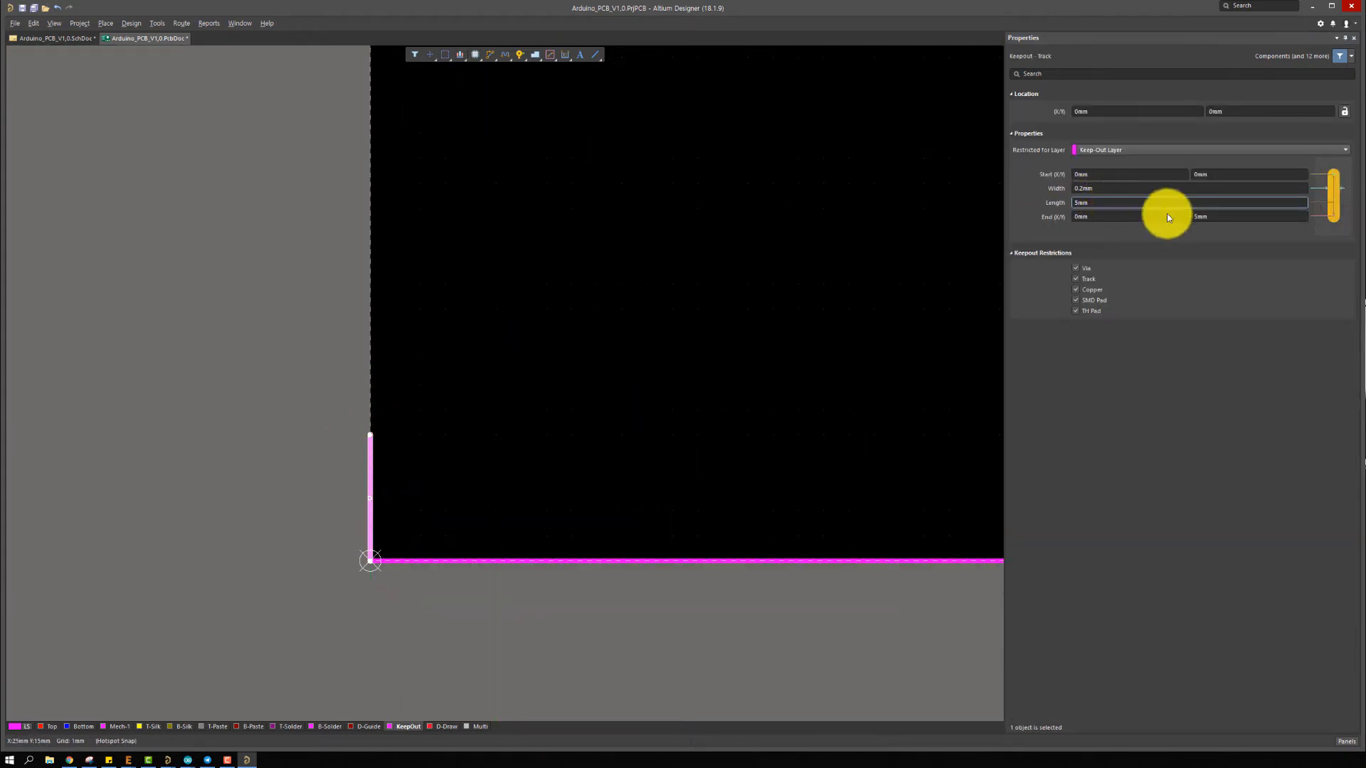
pyautogui.click(1130, 203)
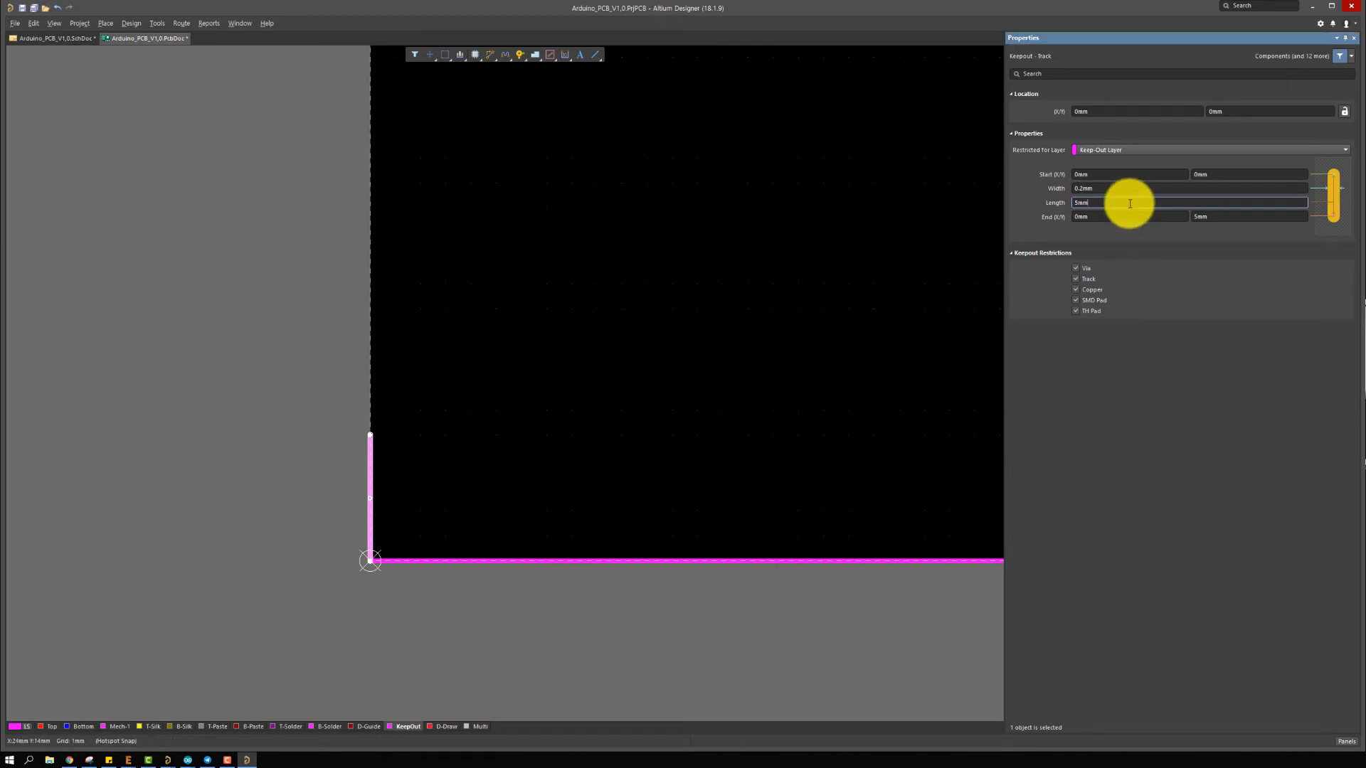
pyautogui.press('Return')
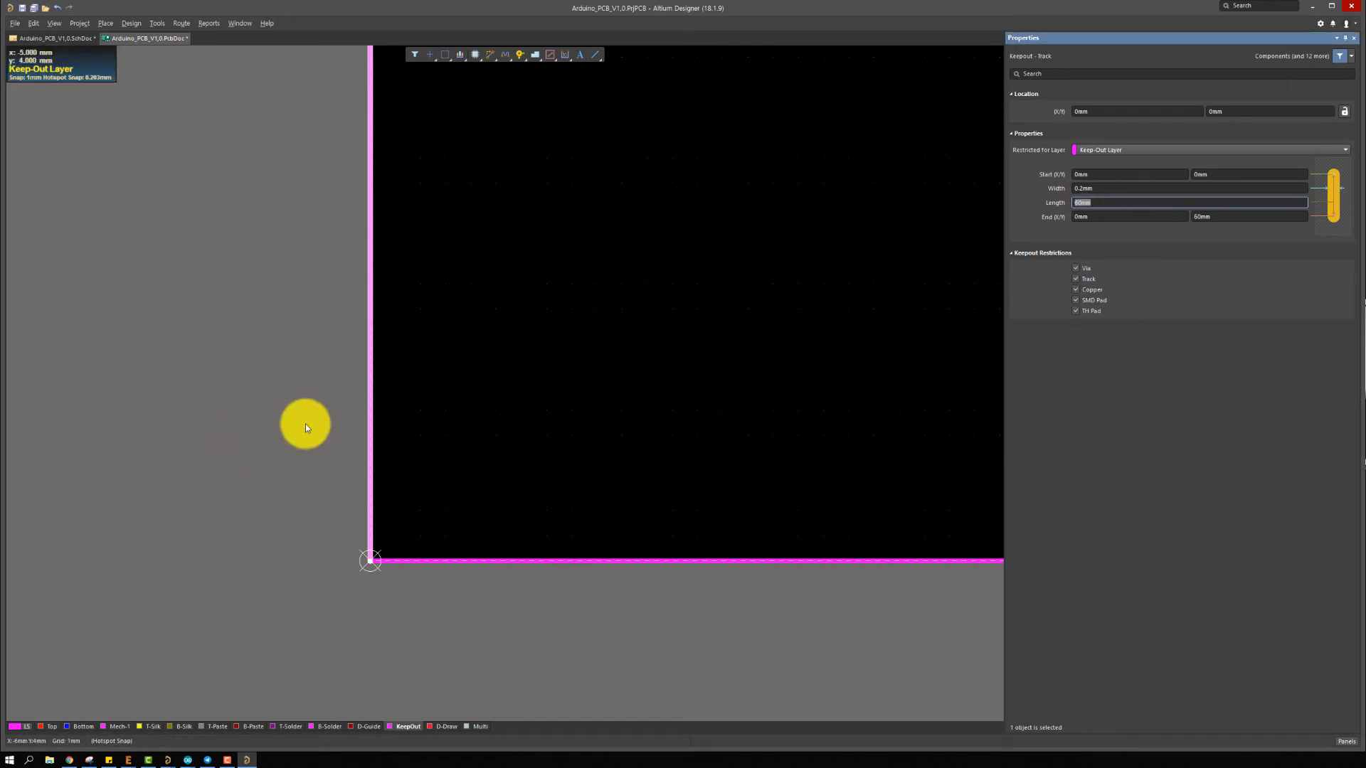
# Copy both keep-out lines, using the free end of the horizontal line as the reference point
pyautogui.keyDown('ctrl'); pyautogui.scroll(-3, 345, 413); pyautogui.keyUp('ctrl')
pyautogui.keyDown('shift'); pyautogui.click(484, 480); pyautogui.keyUp('shift')
pyautogui.keyDown('ctrl'); pyautogui.scroll(-4, 473, 498); pyautogui.keyUp('ctrl')
pyautogui.moveTo(467, 504); pyautogui.dragTo(276, 536, button='right')
pyautogui.keyDown('ctrl'); pyautogui.scroll(5, 534, 542); pyautogui.keyUp('ctrl')
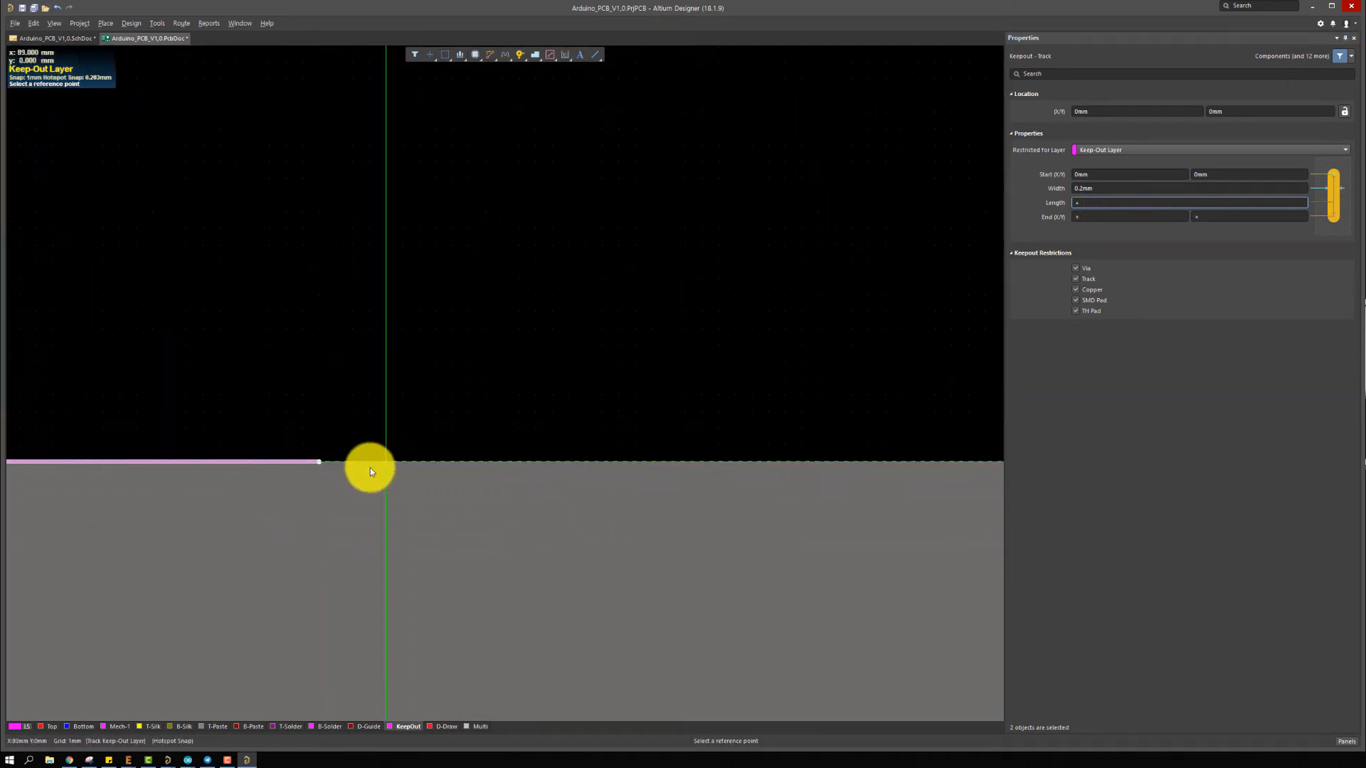
pyautogui.moveTo(323, 464); pyautogui.dragTo(563, 426, button='right')
# Paste the copied lines rotated 180° at the upper end of the vertical line to close the rectangular outline
pyautogui.keyDown('ctrl'); pyautogui.scroll(-4, 503, 369); pyautogui.keyUp('ctrl')
pyautogui.keyDown('ctrl'); pyautogui.scroll(-3, 424, 222); pyautogui.keyUp('ctrl')
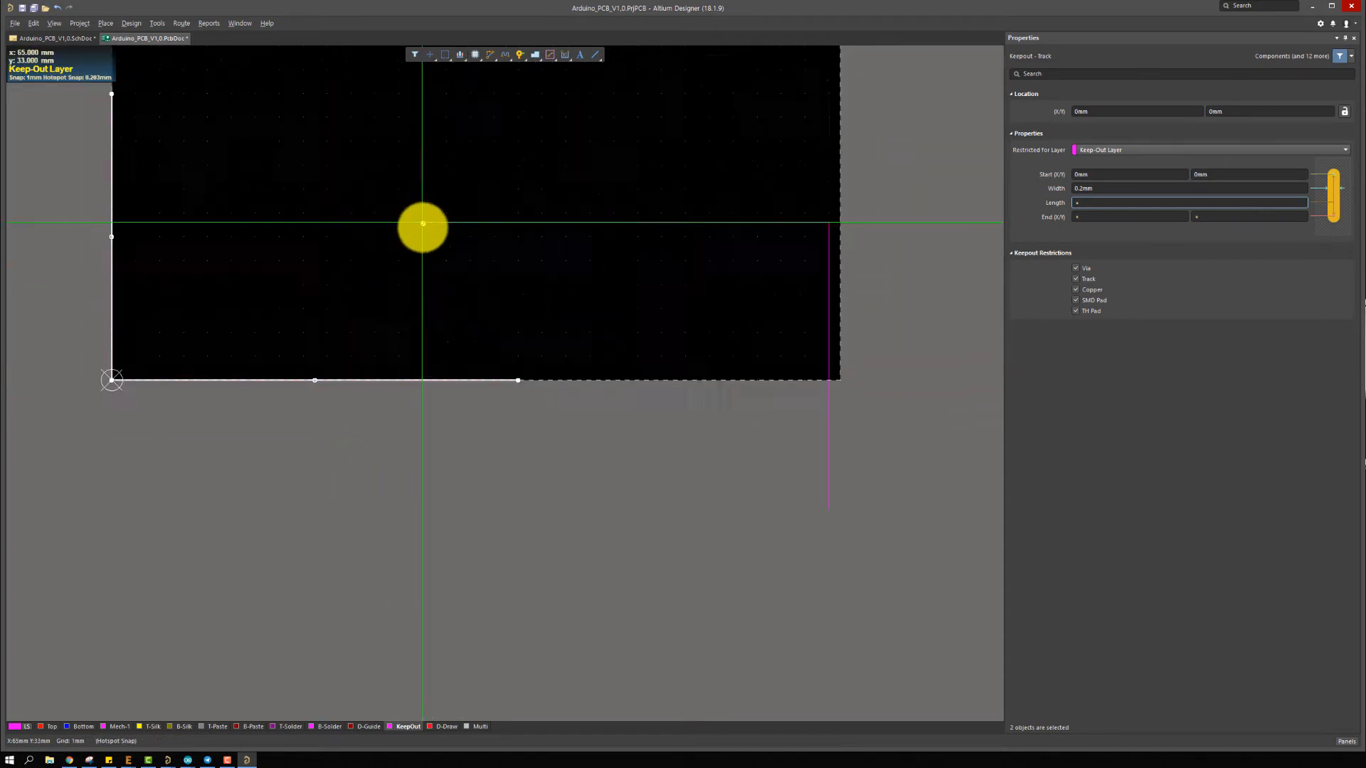
pyautogui.keyDown('ctrl'); pyautogui.scroll(8, 206, 125); pyautogui.keyUp('ctrl')
pyautogui.moveTo(206, 118); pyautogui.dragTo(219, 155, button='right')
pyautogui.moveTo(297, 166); pyautogui.dragTo(289, 219)
pyautogui.keyDown('ctrl'); pyautogui.scroll(-5, 363, 204); pyautogui.keyUp('ctrl')
pyautogui.keyDown('ctrl'); pyautogui.scroll(-3, 432, 226); pyautogui.keyUp('ctrl')
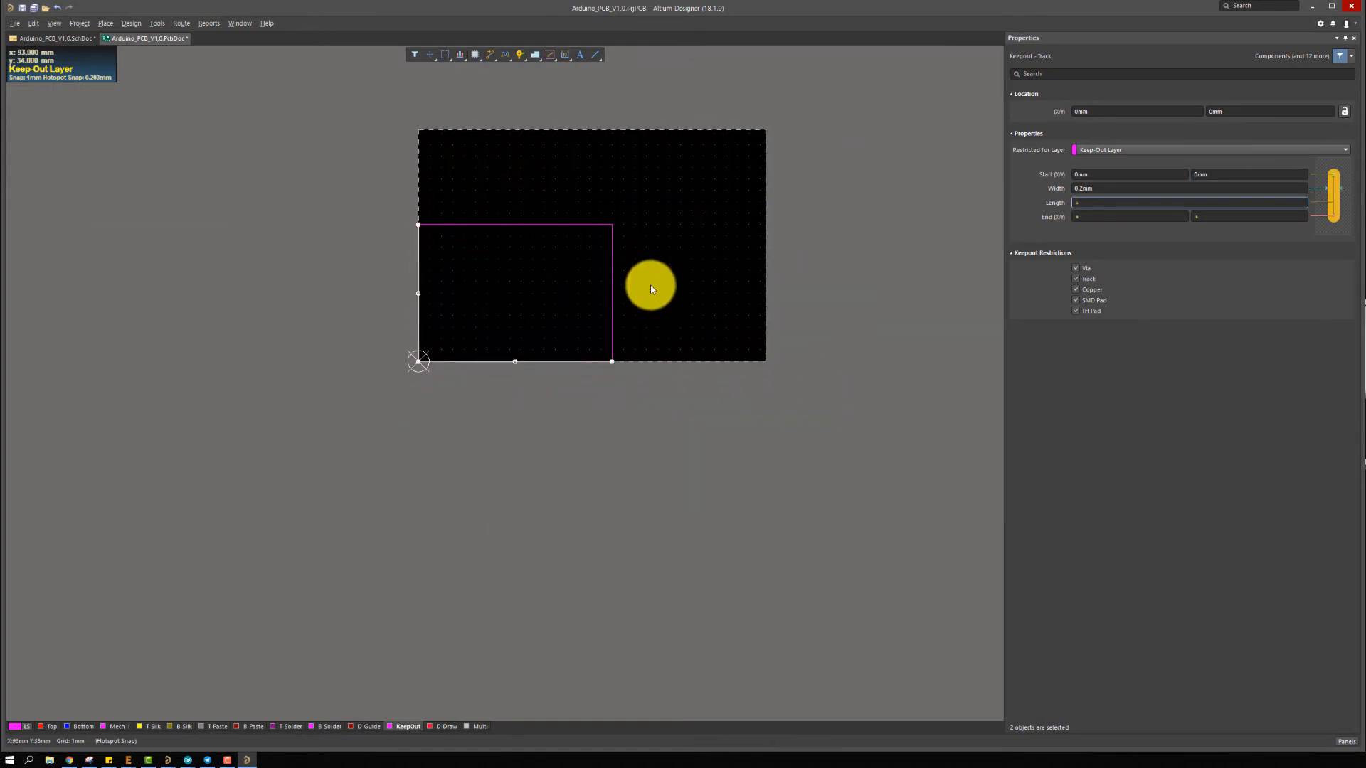
pyautogui.click(661, 228)
# Select all four keep-out outline lines, define the board shape from them, and clear the selection
pyautogui.moveTo(550, 383); pyautogui.dragTo(527, 429, button='right')
pyautogui.keyDown('ctrl'); pyautogui.scroll(3, 533, 381); pyautogui.keyUp('ctrl')
pyautogui.press('d')
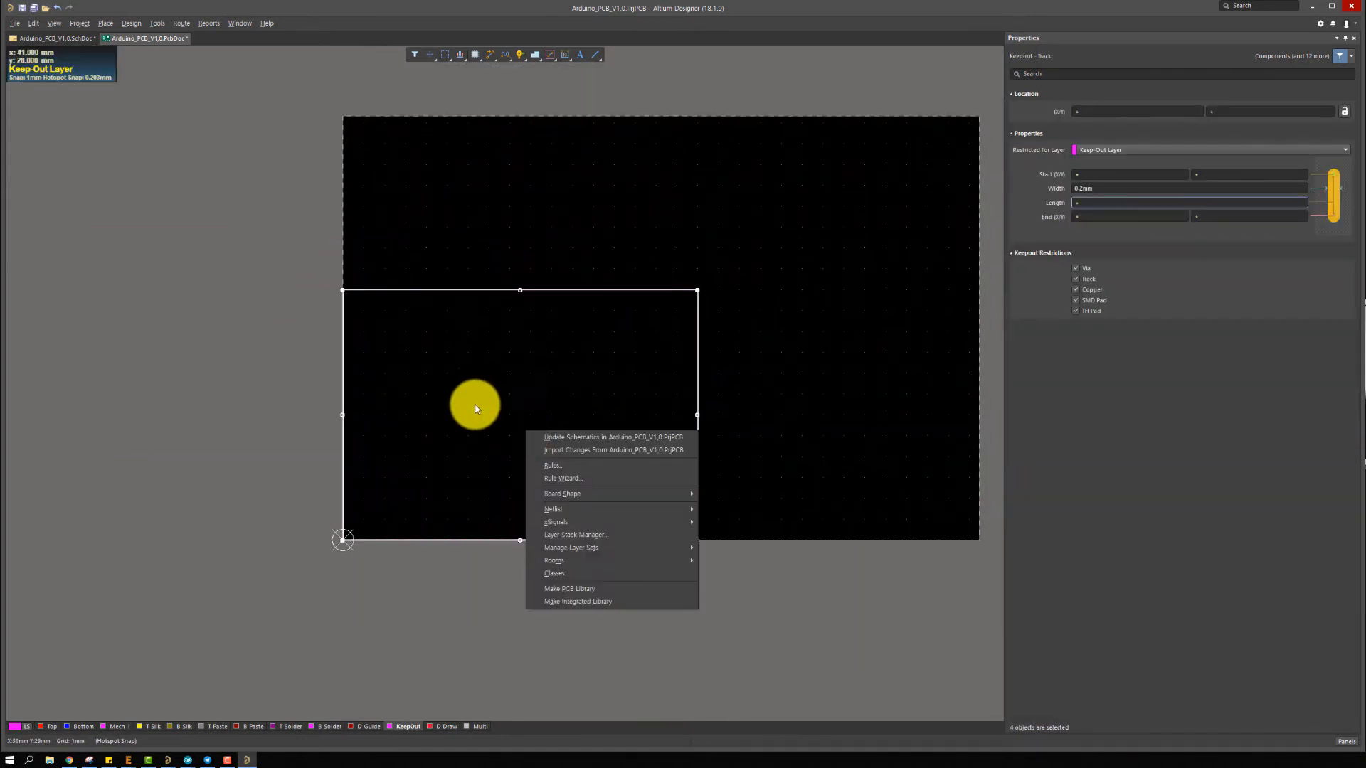
pyautogui.press('Escape')
pyautogui.click(305, 303)
pyautogui.moveTo(281, 244); pyautogui.dragTo(741, 617)
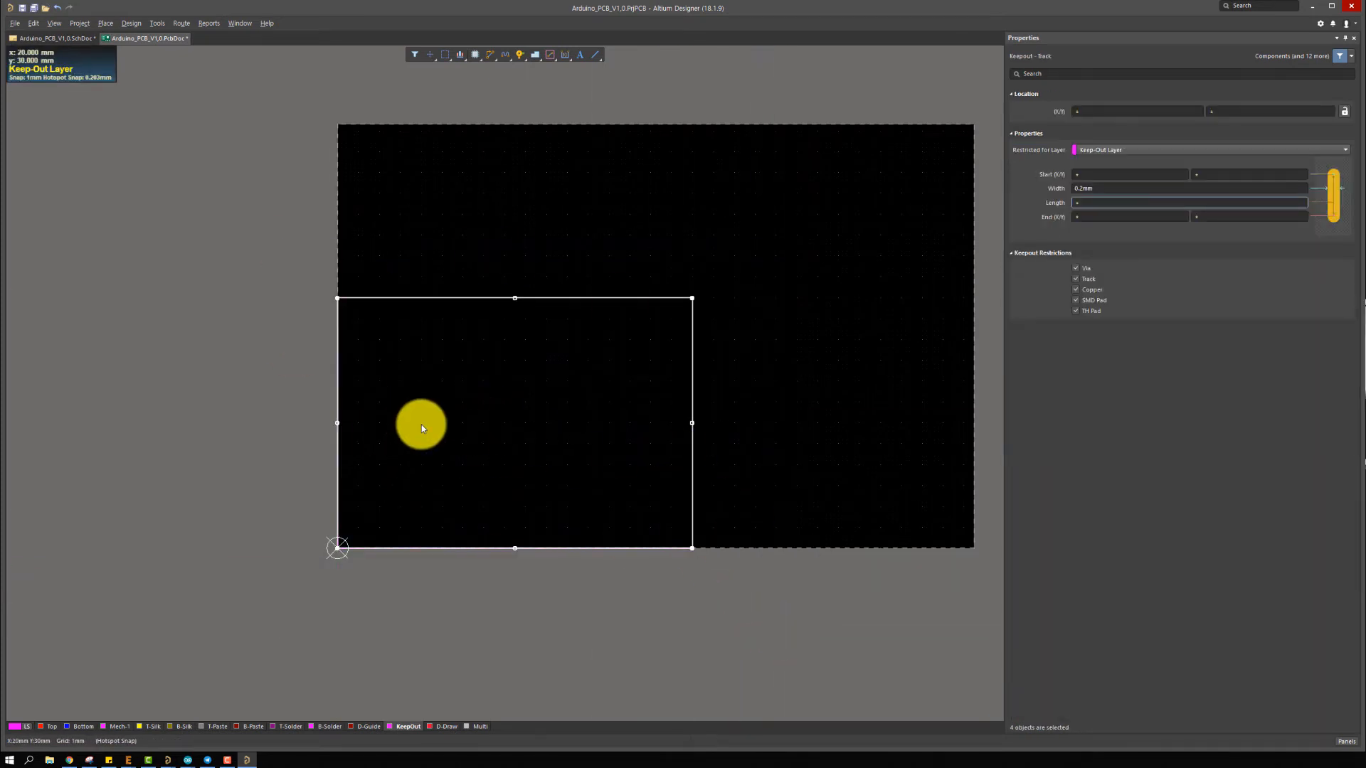
pyautogui.moveTo(557, 439); pyautogui.dragTo(471, 399, button='right')
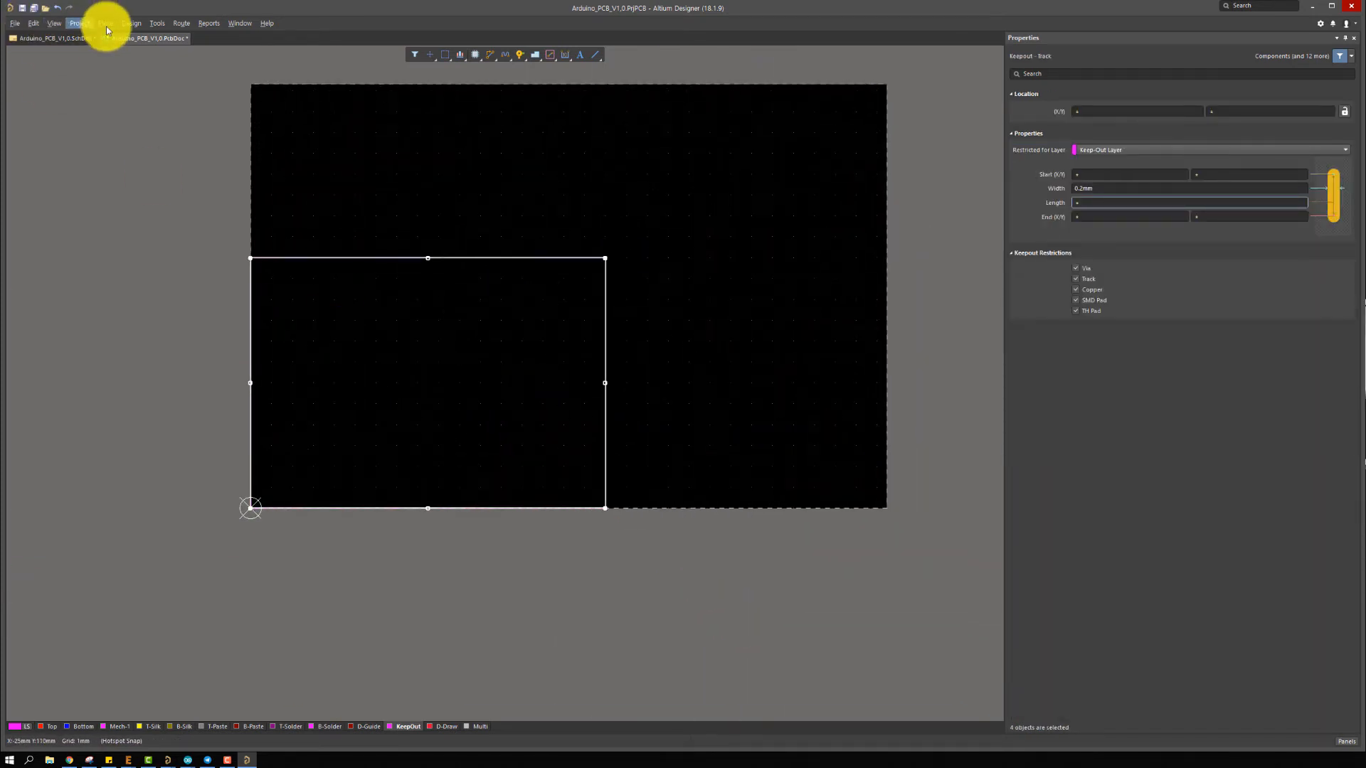
pyautogui.click(132, 23)
pyautogui.moveTo(160, 99)
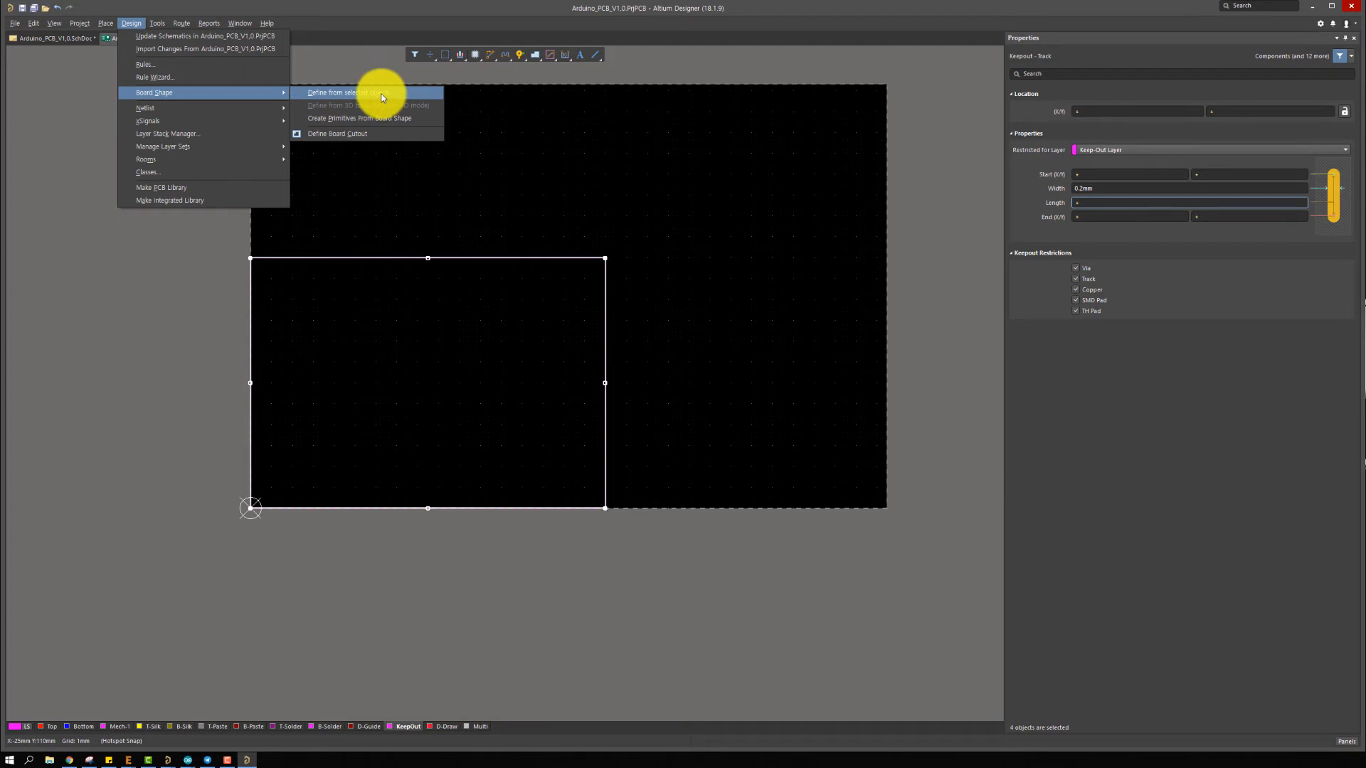
pyautogui.click(342, 94)
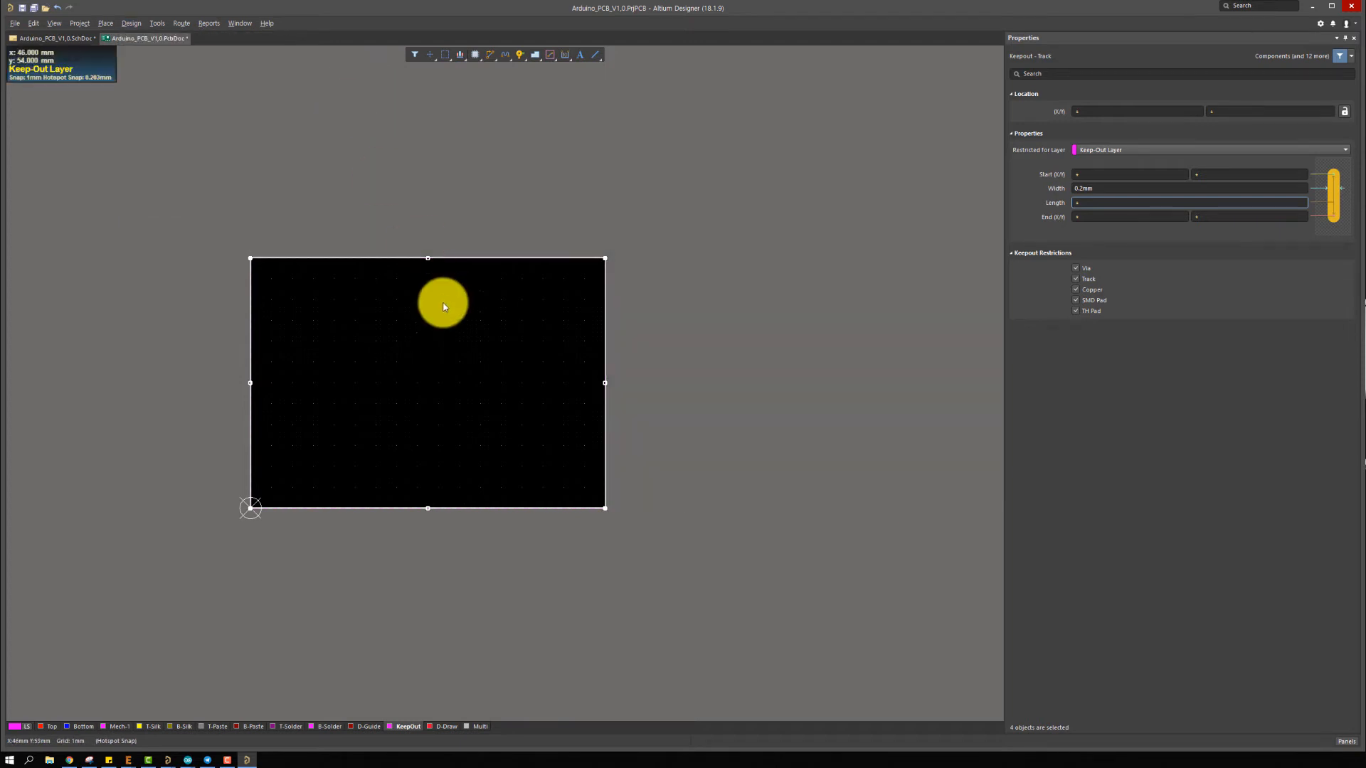
pyautogui.click(441, 371)
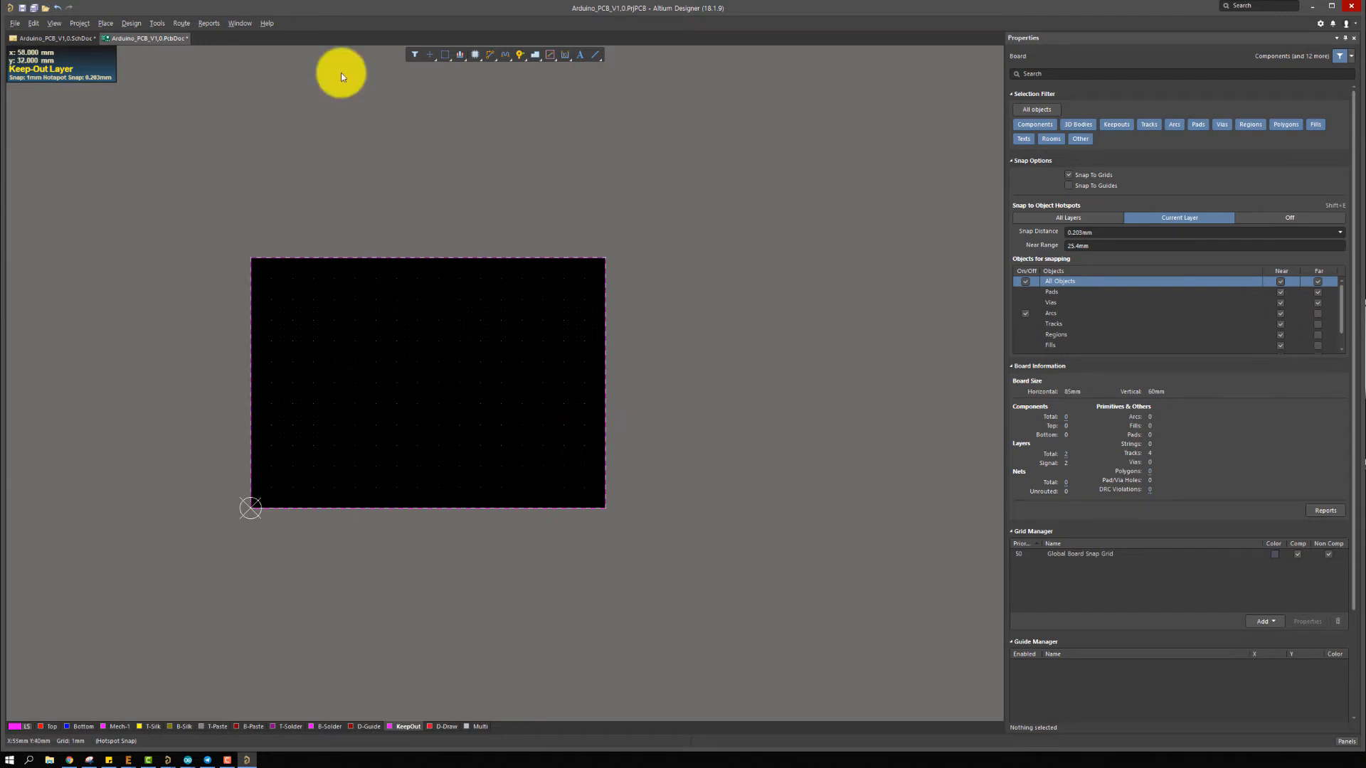
# Import the changes from Arduino_PCB_V1.0.PrjPCB into the PCB, validating and executing the Engineering Change Order
pyautogui.click(131, 23)
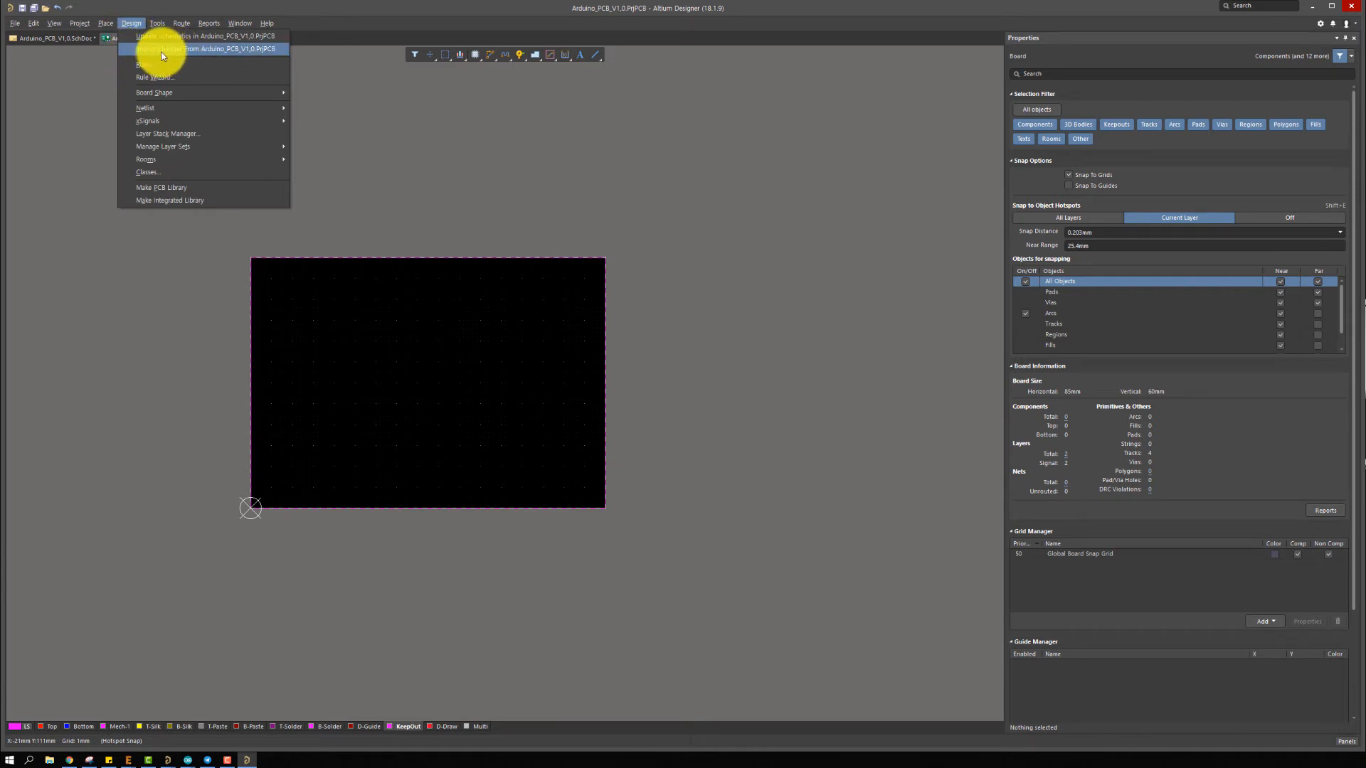
pyautogui.click(269, 52)
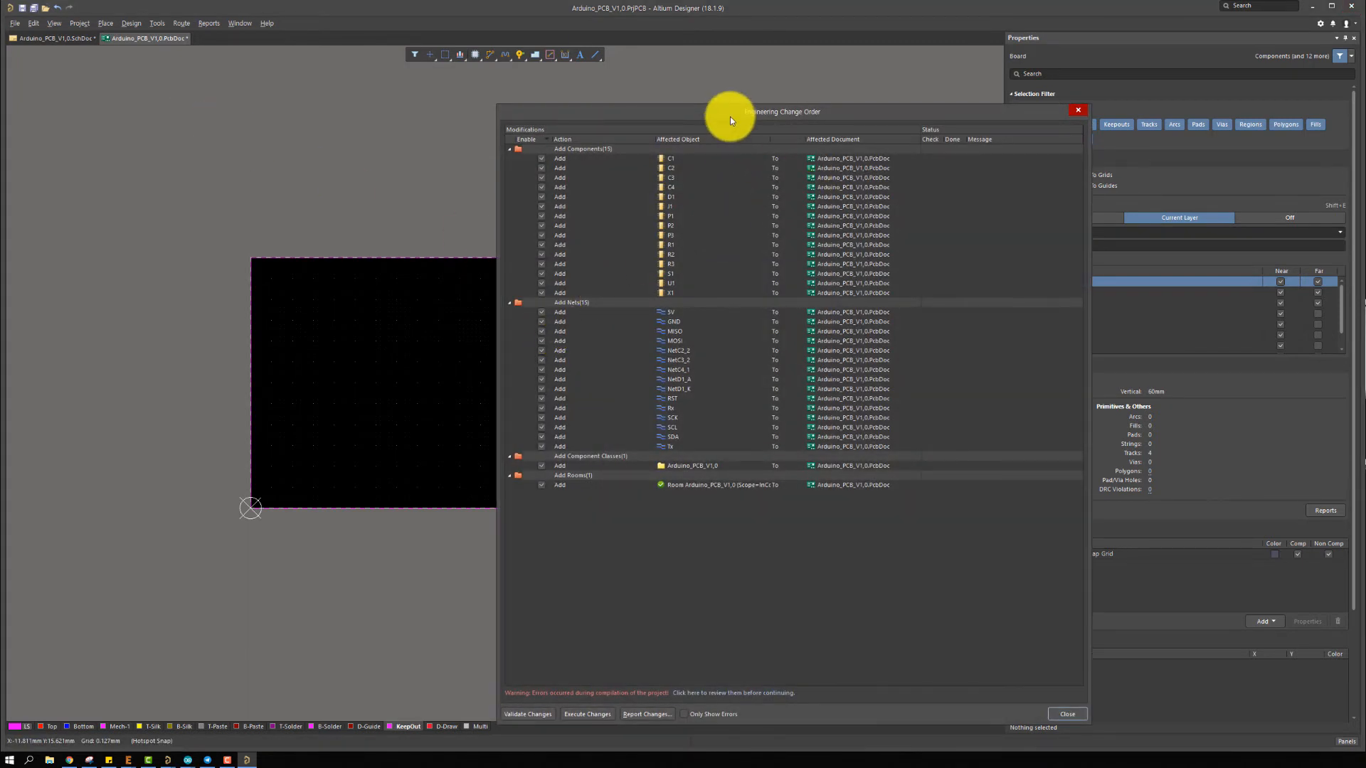
pyautogui.moveTo(730, 116); pyautogui.dragTo(680, 109)
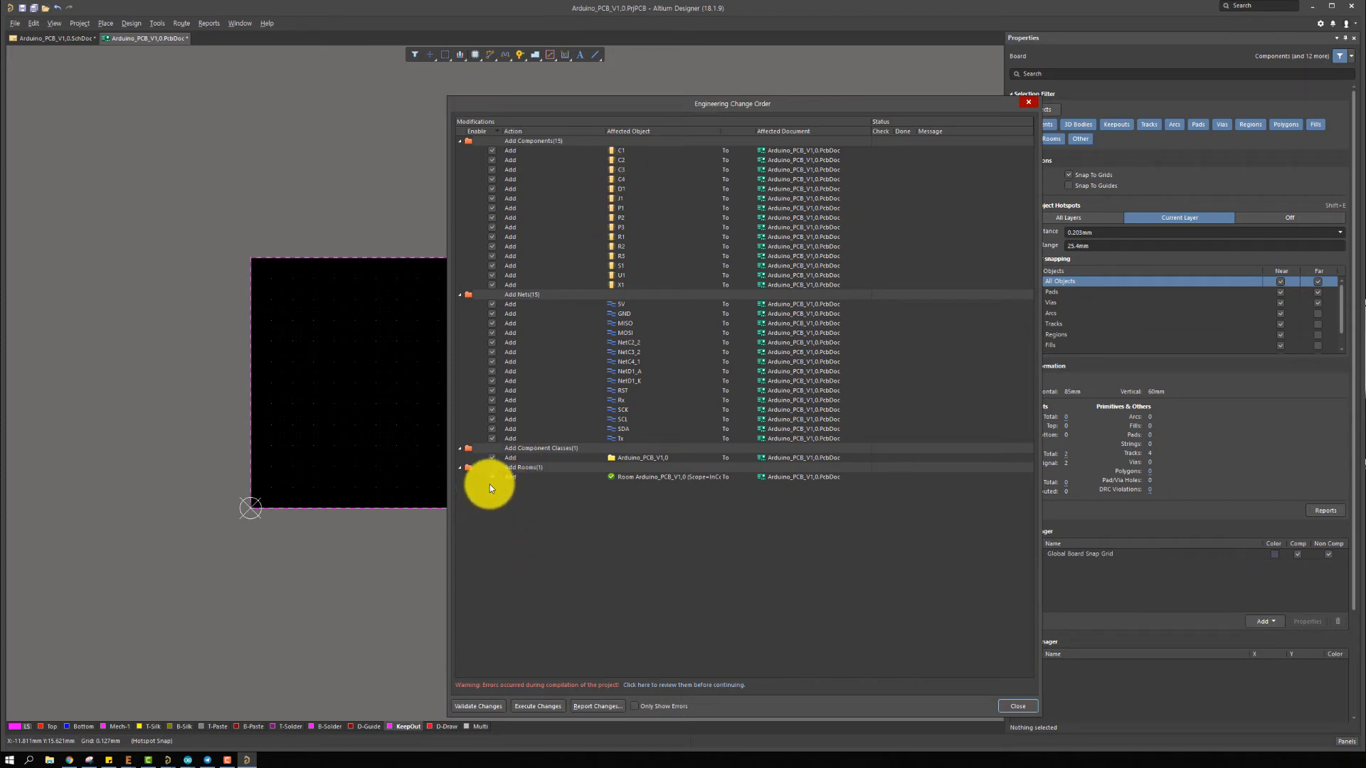
pyautogui.click(476, 706)
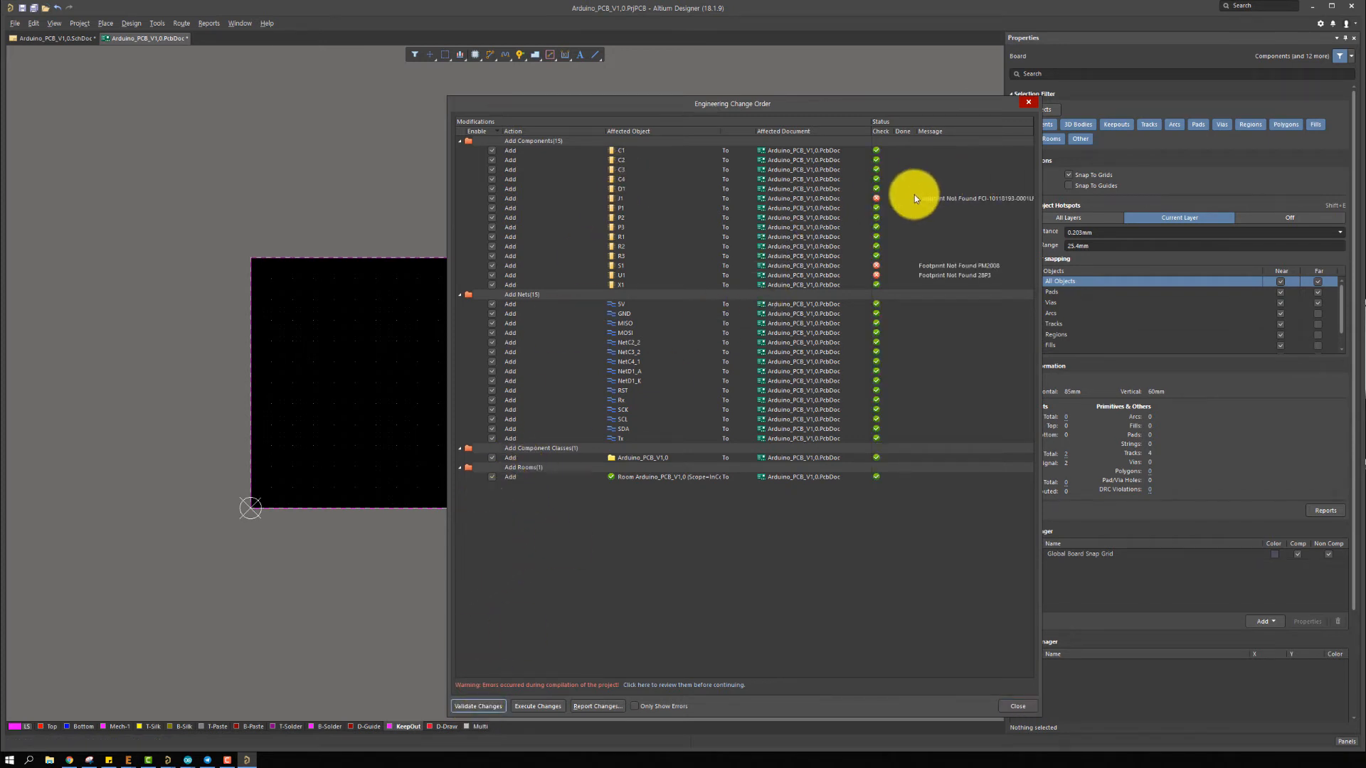
pyautogui.click(543, 708)
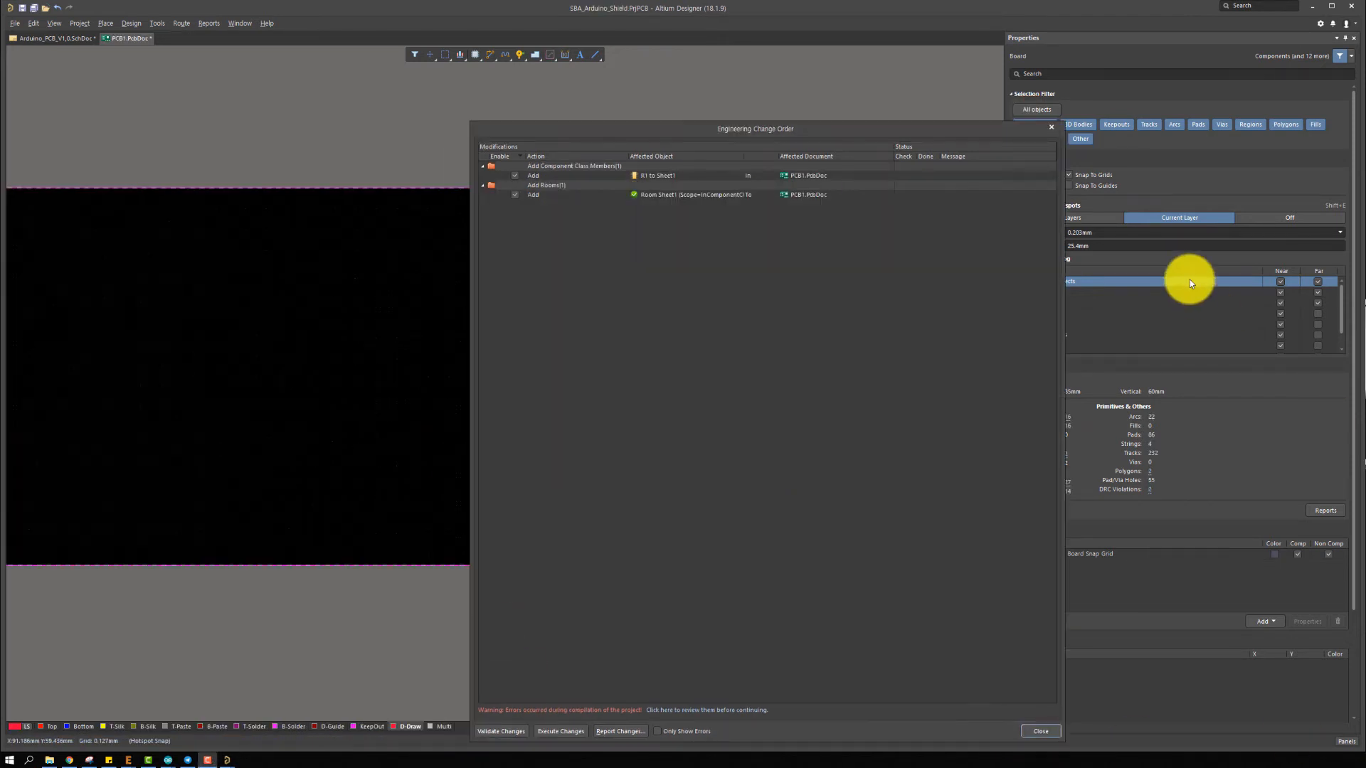
# Close the Engineering Change Order and place S1 in the board's lower-left area using a 0.500 mm snap grid
pyautogui.click(1052, 128)
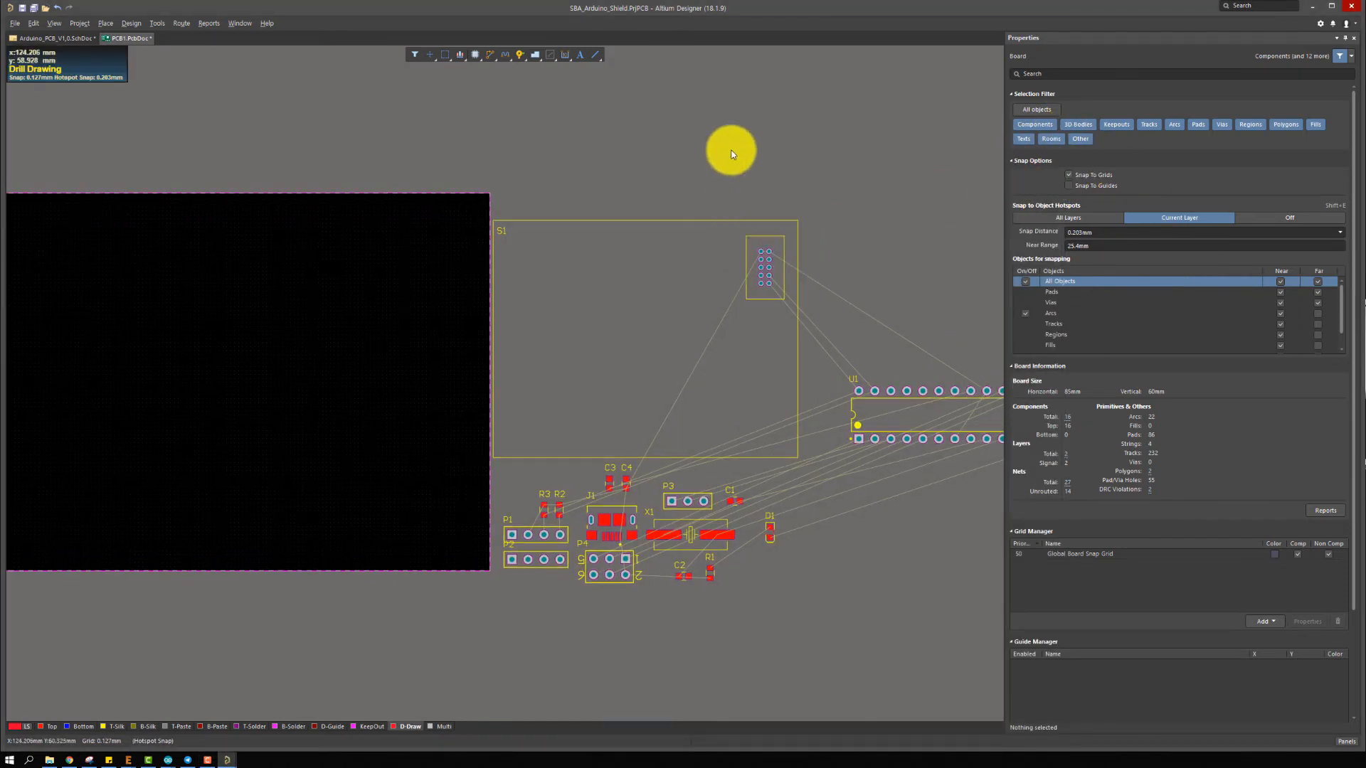
pyautogui.hscroll(-1, 747, 361)
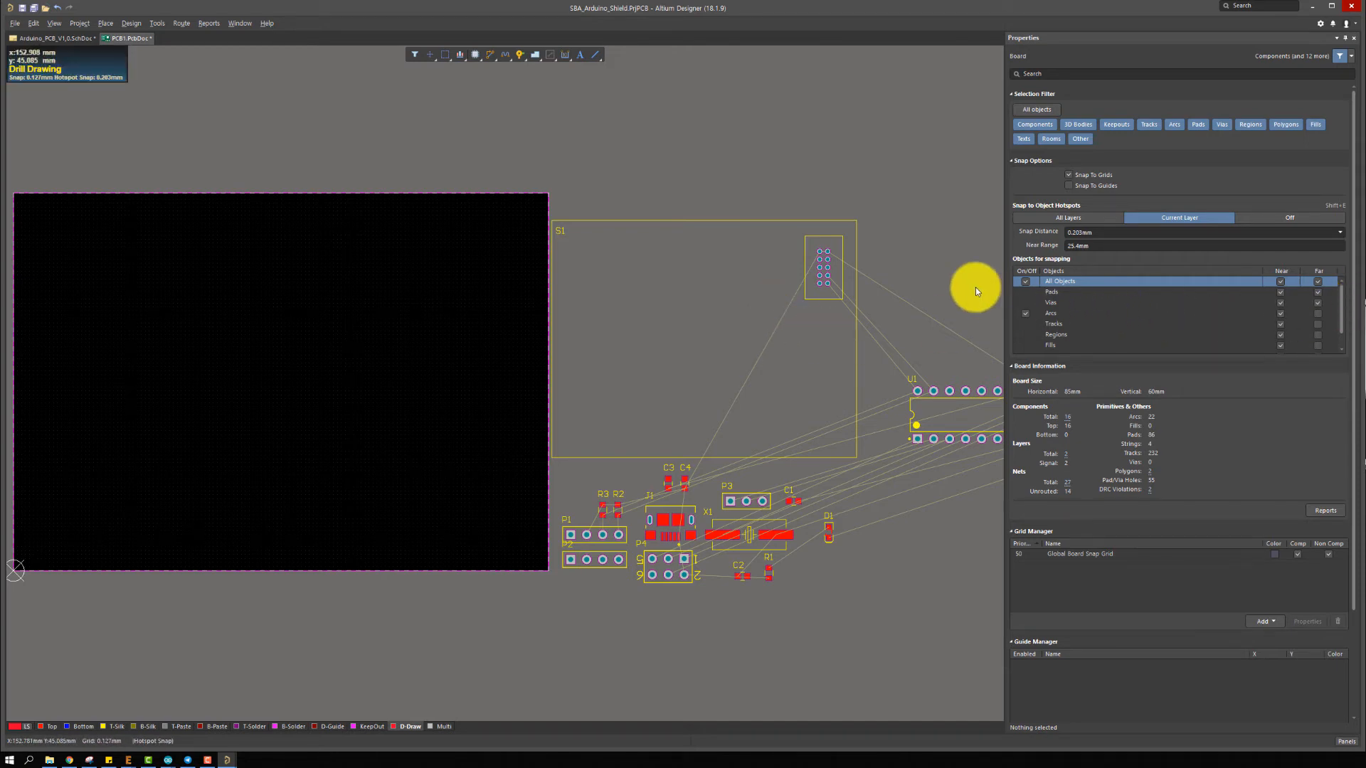
pyautogui.moveTo(791, 315); pyautogui.dragTo(824, 307, button='right')
pyautogui.moveTo(835, 322); pyautogui.dragTo(344, 370)
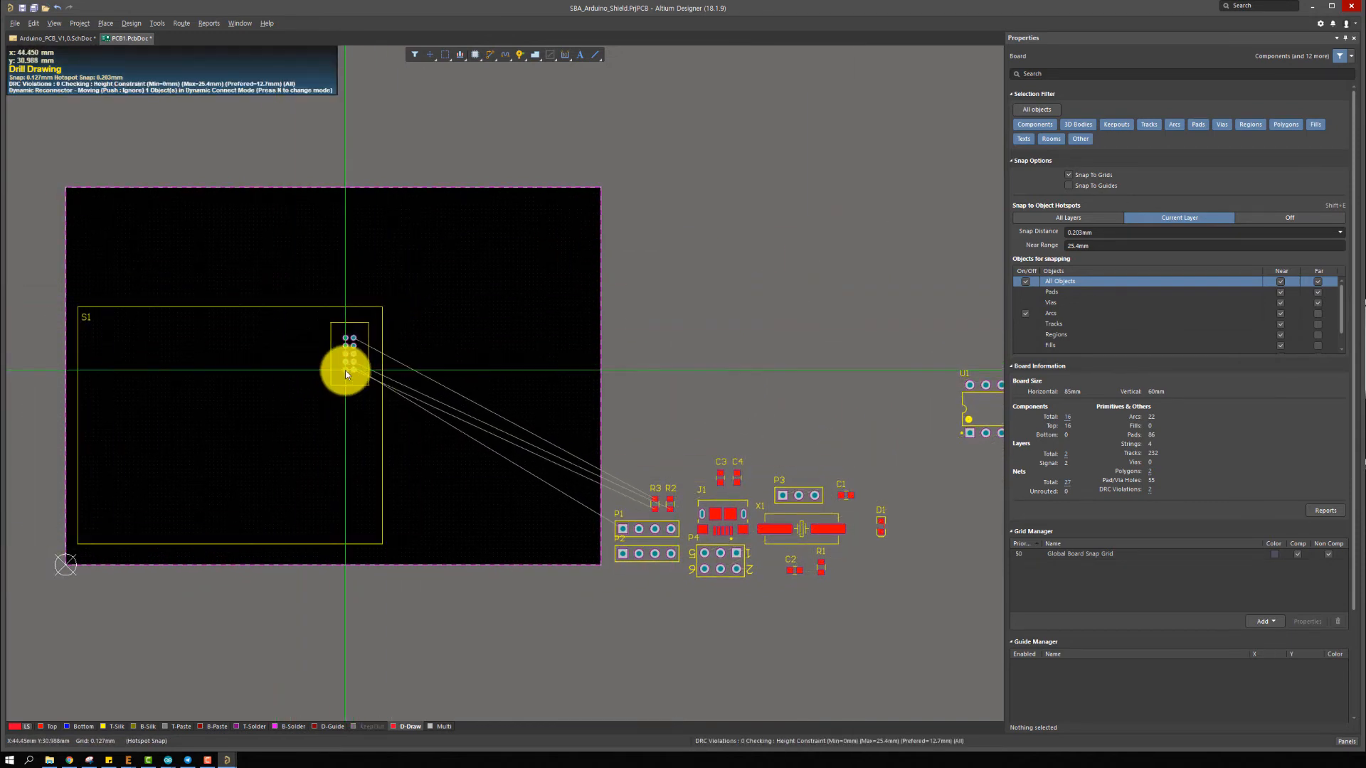
pyautogui.press('g')
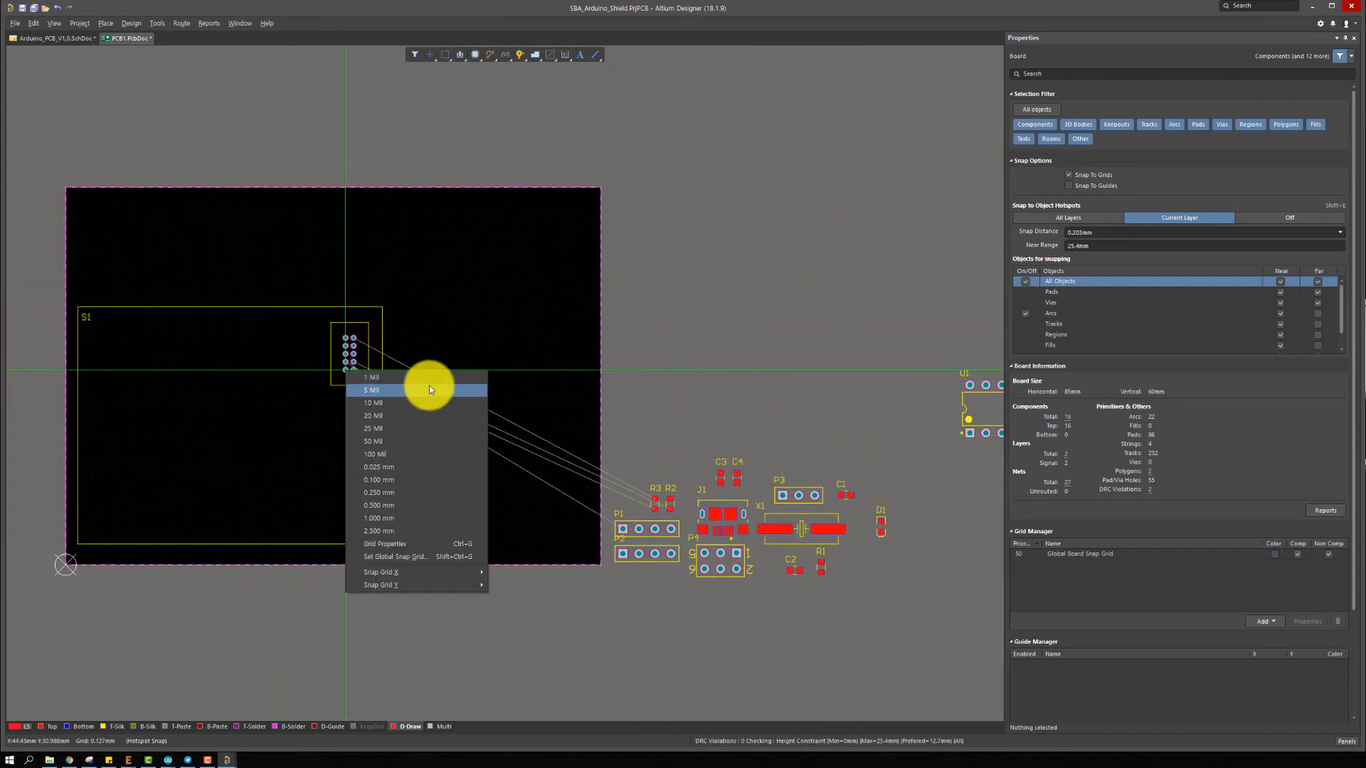
pyautogui.click(432, 510)
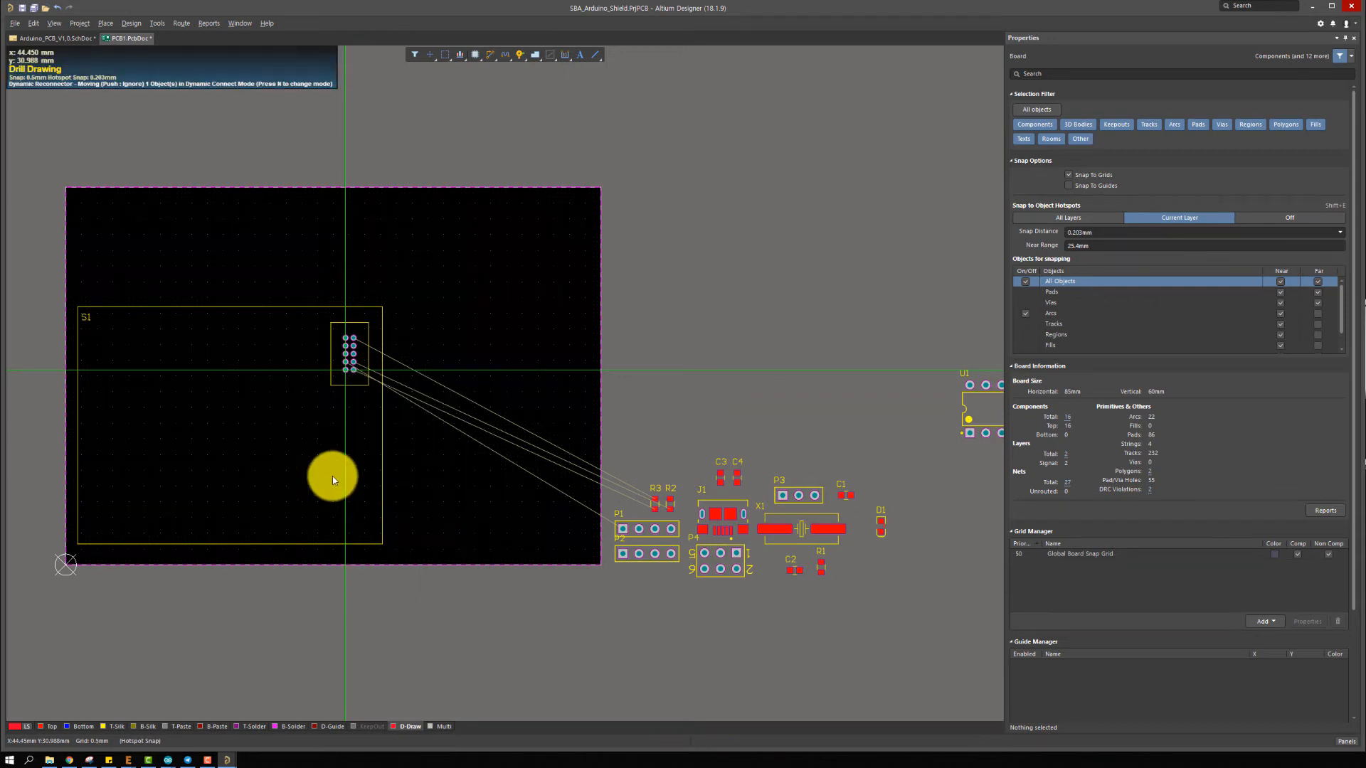
pyautogui.click(348, 377)
pyautogui.moveTo(344, 409); pyautogui.dragTo(360, 412, button='right')
pyautogui.keyDown('ctrl'); pyautogui.scroll(-2, 360, 412); pyautogui.keyUp('ctrl')
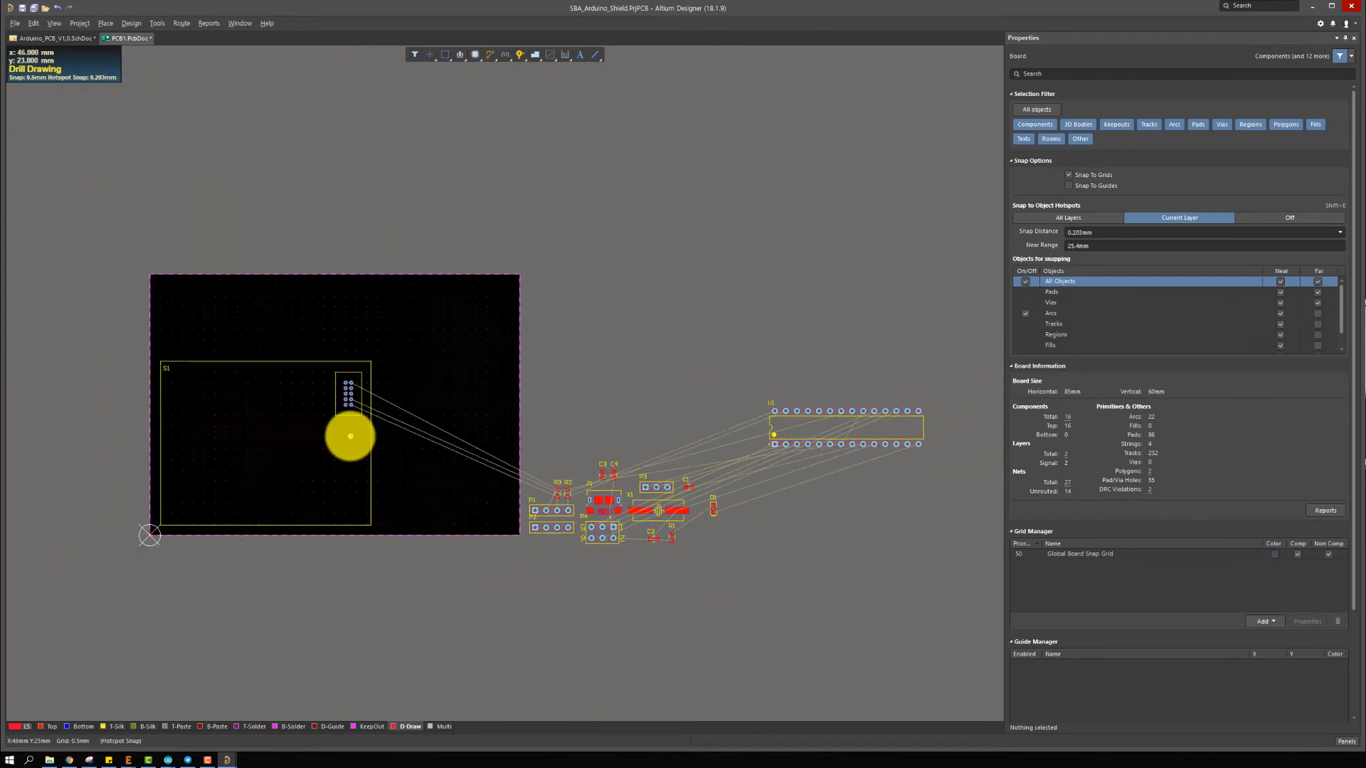
# Place U1 on the board above S1 and connector J1 at the board's upper edge, toward the right corner
pyautogui.moveTo(788, 467); pyautogui.dragTo(305, 357)
pyautogui.moveTo(697, 538); pyautogui.dragTo(830, 583, button='right')
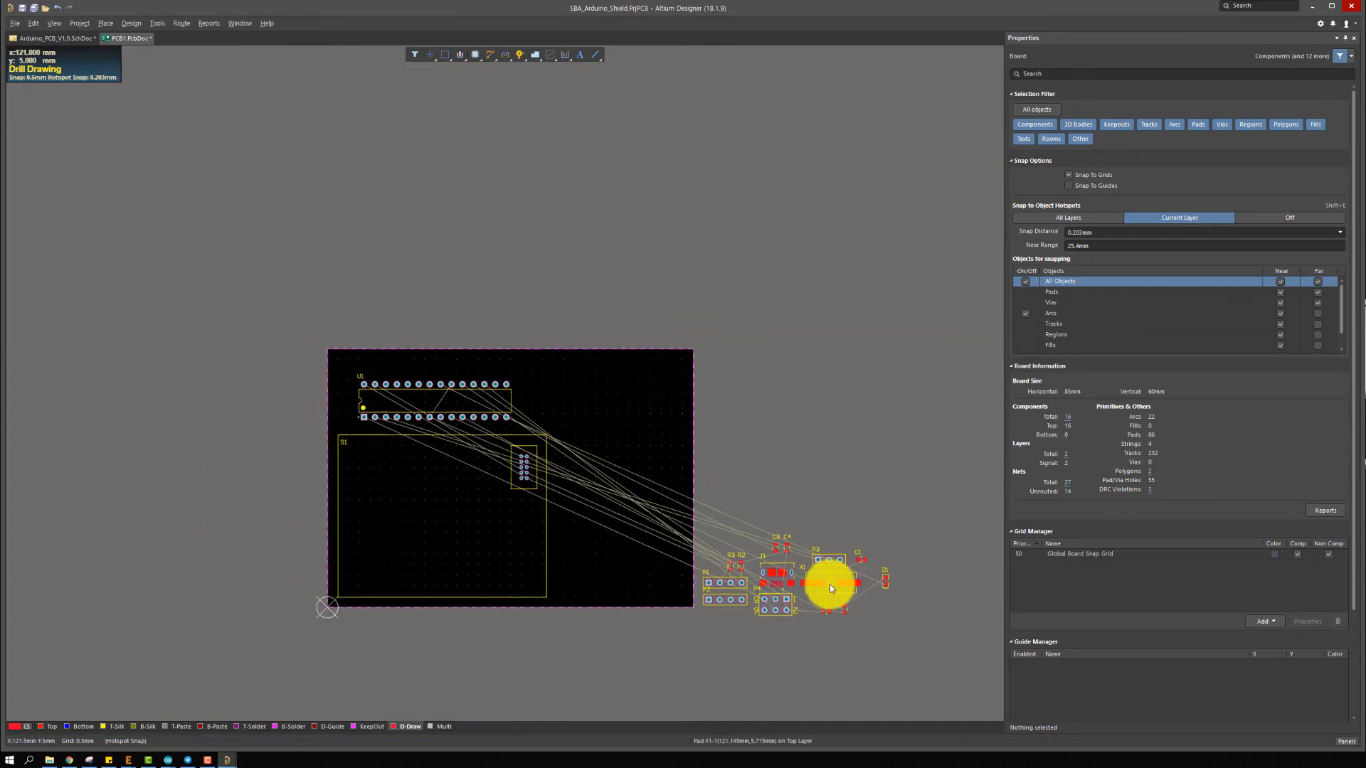
pyautogui.moveTo(790, 574); pyautogui.dragTo(662, 327)
pyautogui.keyDown('ctrl'); pyautogui.scroll(3, 623, 358); pyautogui.keyUp('ctrl')
pyautogui.keyDown('ctrl'); pyautogui.scroll(3, 662, 327); pyautogui.keyUp('ctrl')
pyautogui.moveTo(535, 374); pyautogui.dragTo(671, 450)
pyautogui.keyDown('ctrl'); pyautogui.scroll(-3, 672, 456); pyautogui.keyUp('ctrl')
pyautogui.moveTo(593, 494); pyautogui.dragTo(604, 407, button='right')
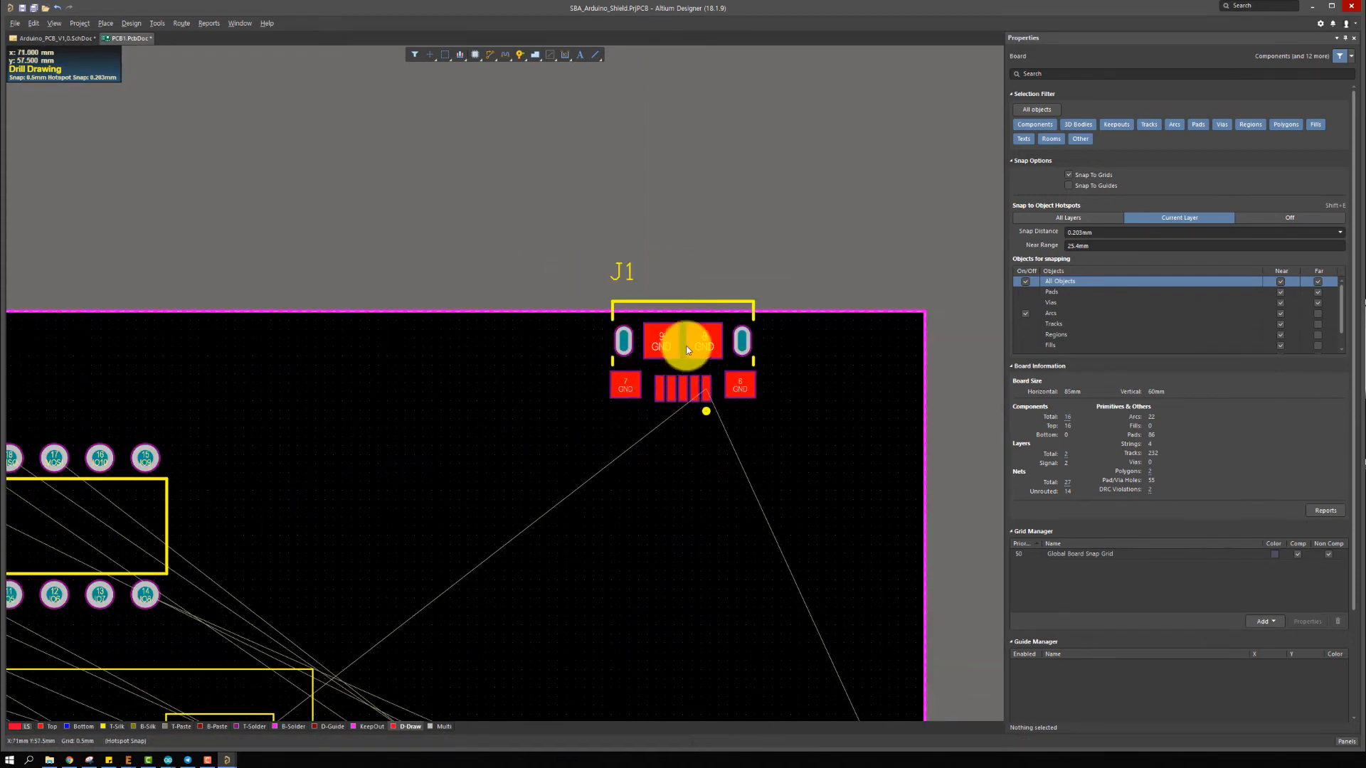
pyautogui.moveTo(685, 351); pyautogui.dragTo(656, 366)
pyautogui.keyDown('ctrl'); pyautogui.scroll(-6, 665, 376); pyautogui.keyUp('ctrl')
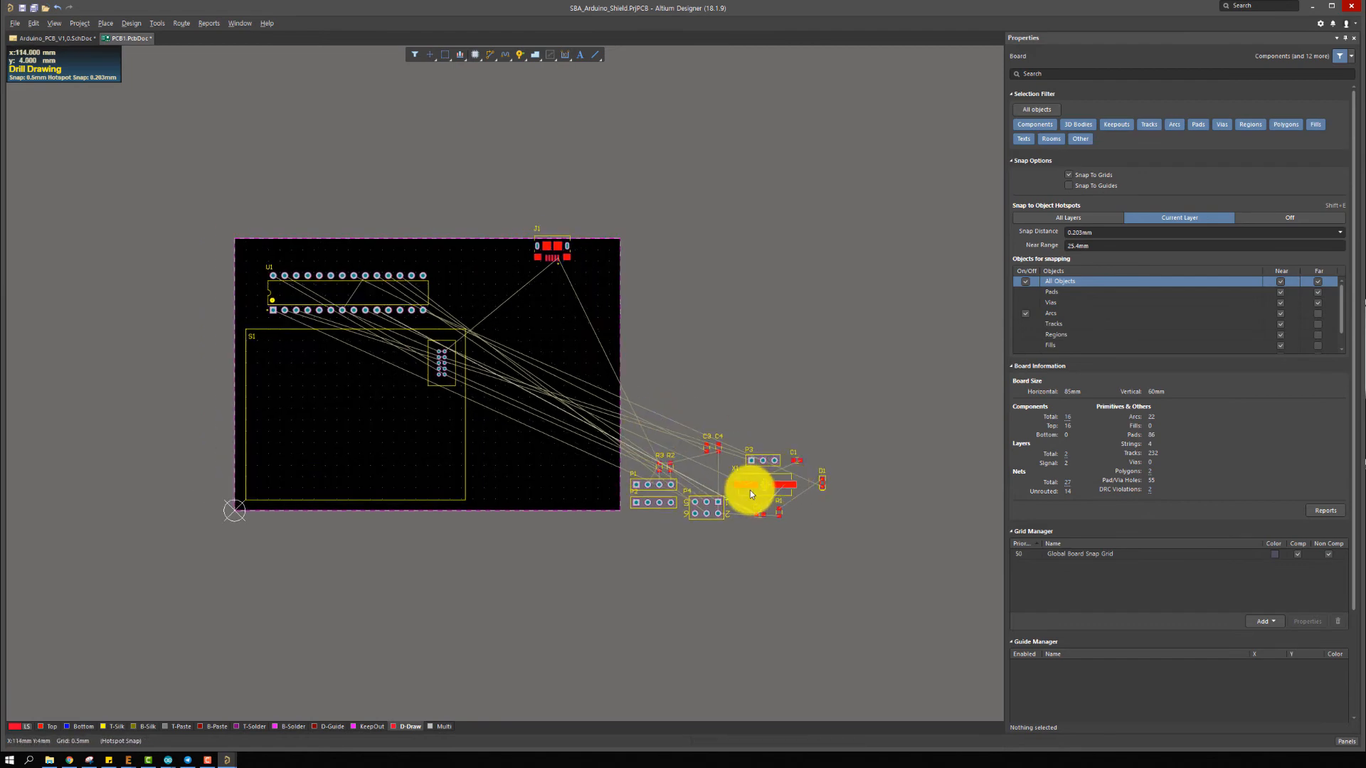
# Move U1 slightly closer to the board's upper edge, keeping it horizontal above S1
pyautogui.keyDown('ctrl'); pyautogui.scroll(4, 775, 483); pyautogui.keyUp('ctrl')
pyautogui.keyDown('ctrl'); pyautogui.scroll(-3, 774, 485); pyautogui.keyUp('ctrl')
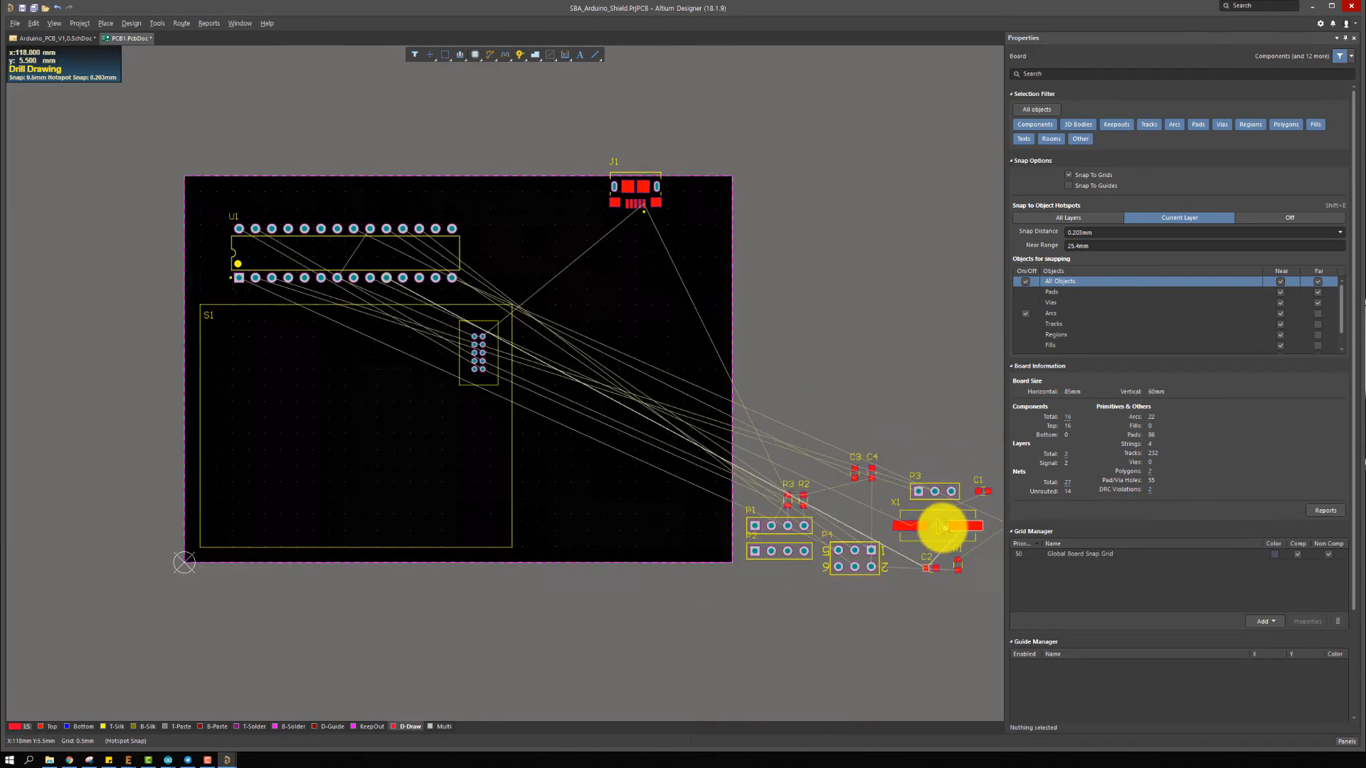
pyautogui.keyDown('ctrl'); pyautogui.scroll(4, 415, 372); pyautogui.keyUp('ctrl')
pyautogui.moveTo(518, 304); pyautogui.dragTo(510, 367)
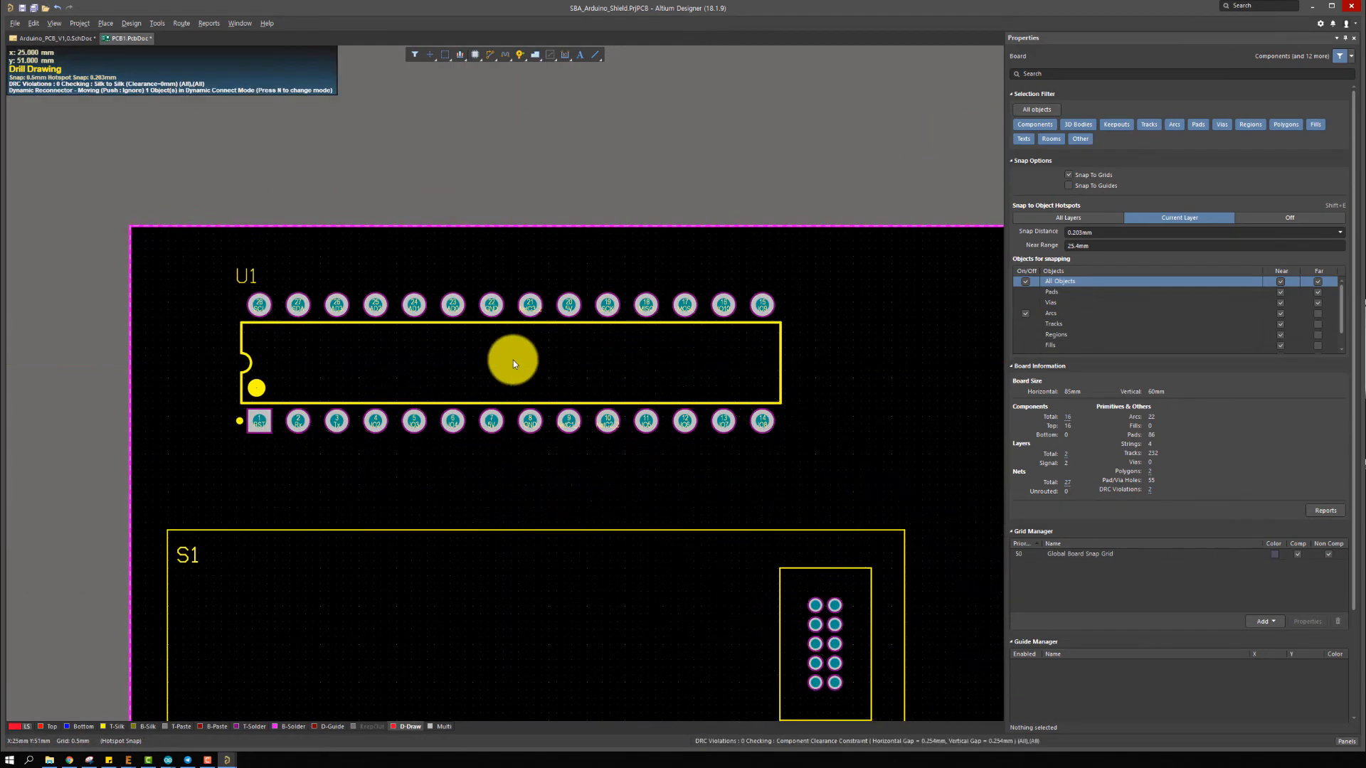
pyautogui.click(514, 360)
pyautogui.keyDown('ctrl'); pyautogui.scroll(-3, 391, 345); pyautogui.keyUp('ctrl')
pyautogui.keyDown('ctrl'); pyautogui.scroll(3, 757, 459); pyautogui.keyUp('ctrl')
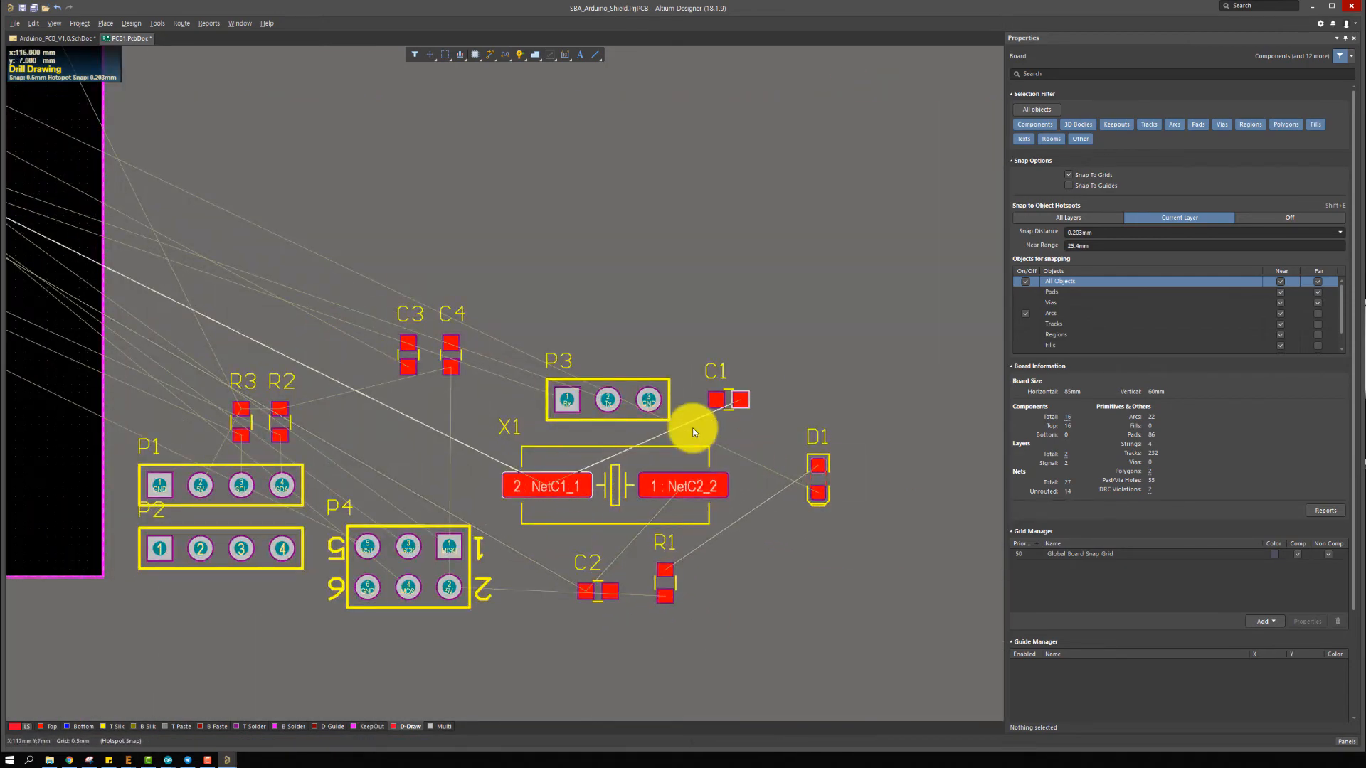
# Group capacitors C1 and C2 with crystal X1 and move the set onto the board
pyautogui.moveTo(759, 381); pyautogui.dragTo(668, 543)
pyautogui.keyDown('shift'); pyautogui.click(596, 599); pyautogui.keyUp('shift')
pyautogui.moveTo(599, 430); pyautogui.dragTo(647, 446)
pyautogui.moveTo(750, 337); pyautogui.dragTo(697, 485)
pyautogui.keyDown('shift'); pyautogui.moveTo(603, 628); pyautogui.dragTo(555, 472); pyautogui.keyUp('shift')
pyautogui.moveTo(569, 479); pyautogui.dragTo(230, 208)
pyautogui.keyDown('ctrl'); pyautogui.scroll(-5, 617, 448); pyautogui.keyUp('ctrl')
pyautogui.click(610, 437)
# Place connector P3 on the board just below U1, lining its Rx and Tx pins up with U1's
pyautogui.keyDown('ctrl'); pyautogui.scroll(4, 612, 446); pyautogui.keyUp('ctrl')
pyautogui.click(864, 494)
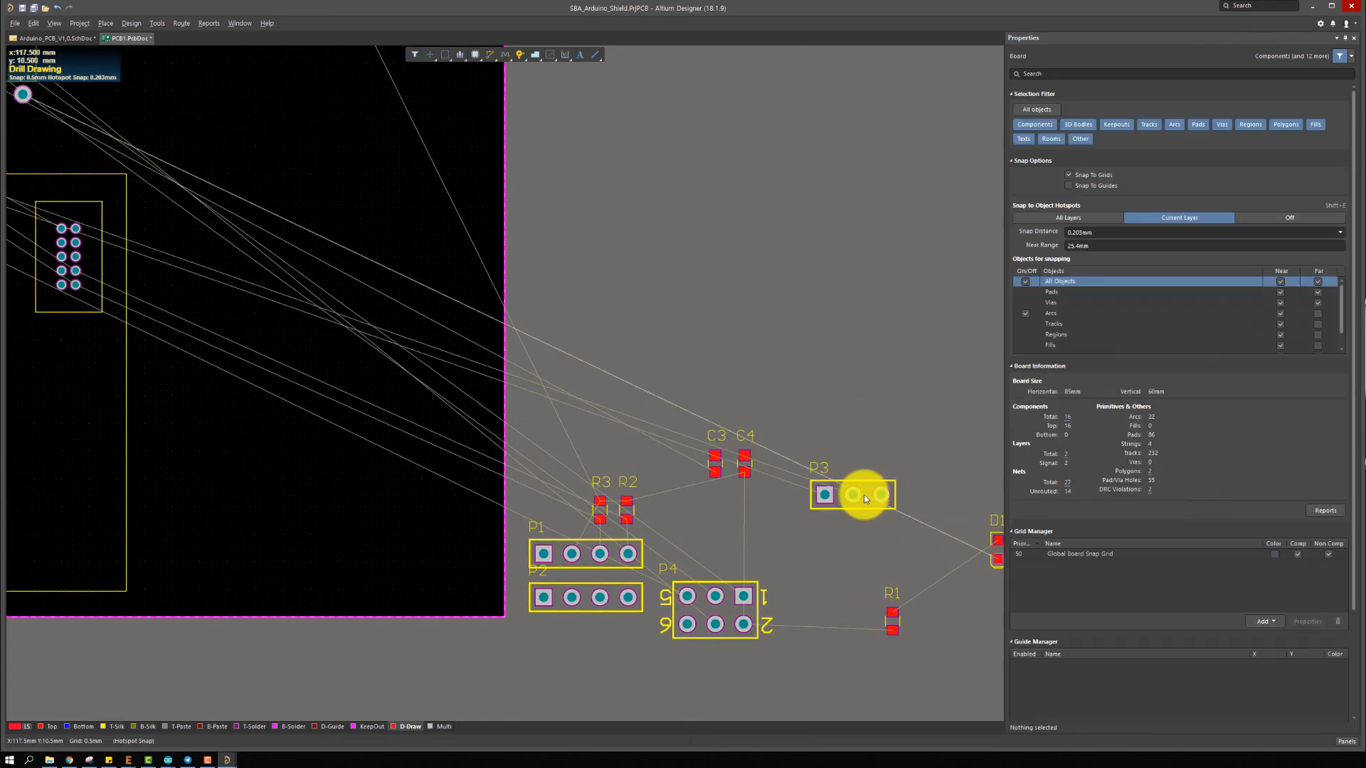
pyautogui.keyDown('ctrl'); pyautogui.scroll(-3, 857, 492); pyautogui.keyUp('ctrl')
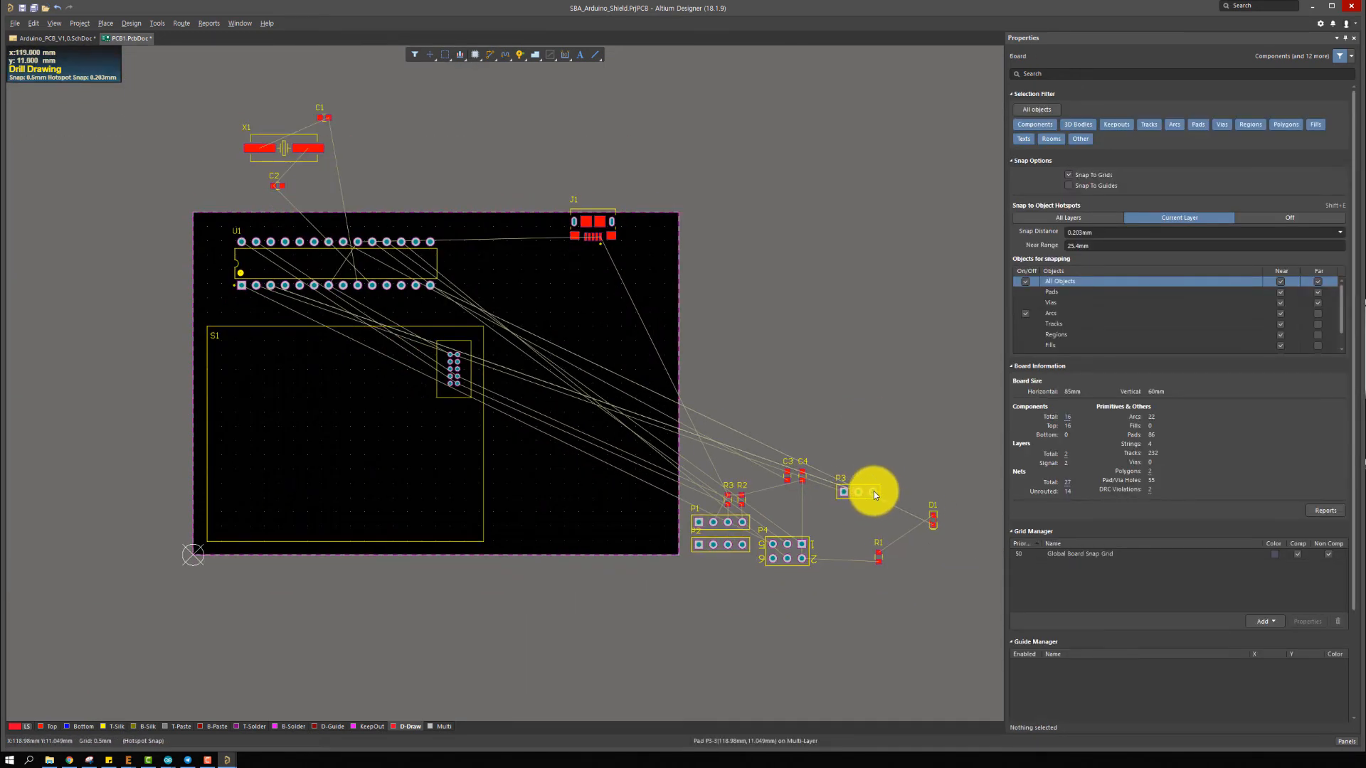
pyautogui.moveTo(869, 493); pyautogui.dragTo(400, 419)
pyautogui.keyDown('ctrl'); pyautogui.scroll(6, 259, 293); pyautogui.keyUp('ctrl')
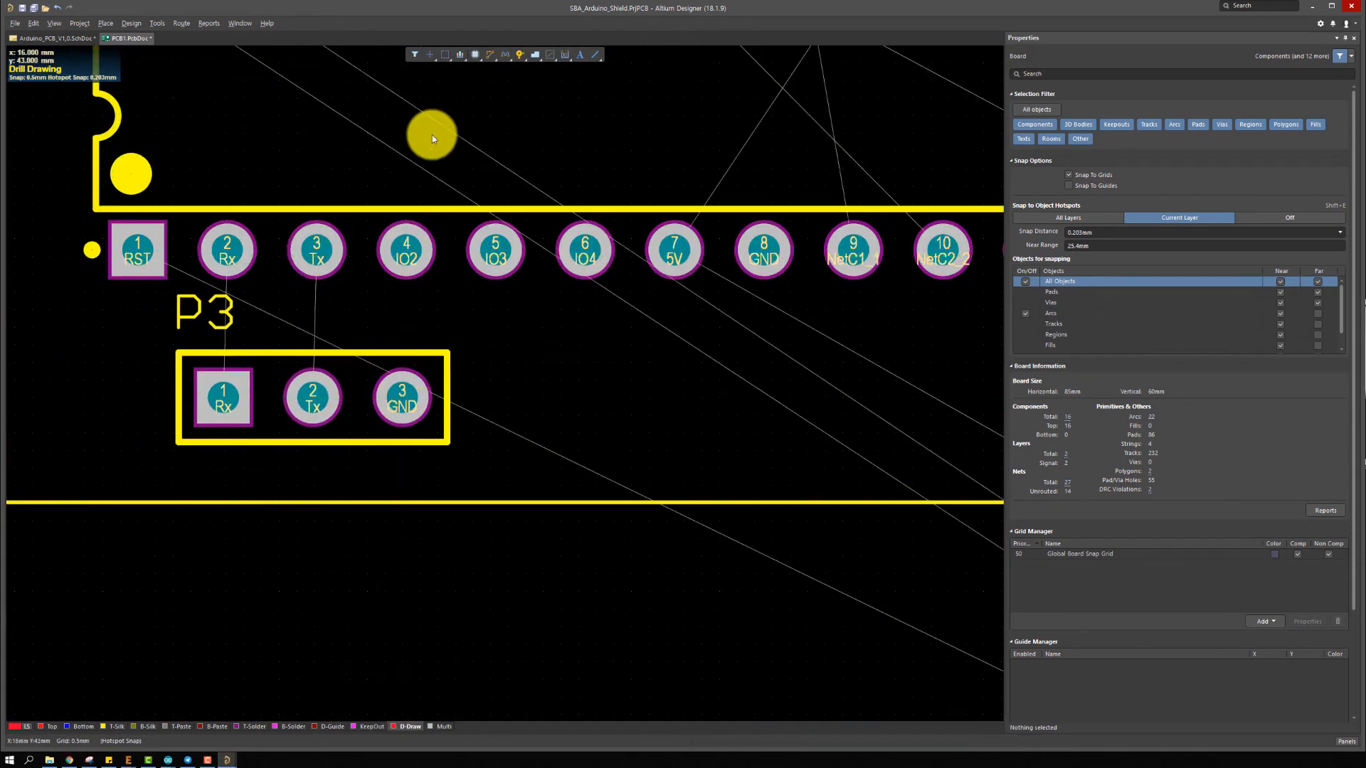
# Place C1 directly left of crystal X1 and C2 directly right of it, forming one row
pyautogui.keyDown('ctrl'); pyautogui.scroll(-3, 530, 474); pyautogui.keyUp('ctrl')
pyautogui.scroll(5, 425, 384)
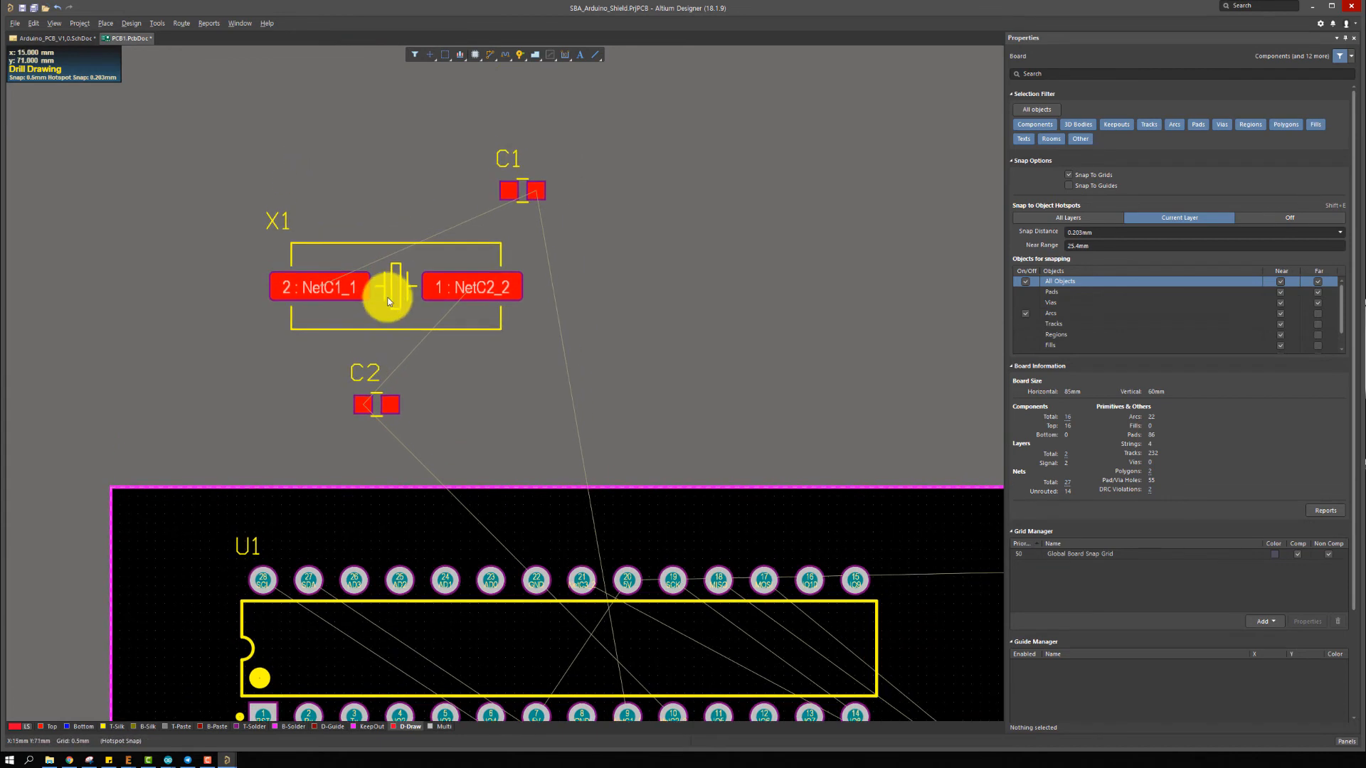
pyautogui.moveTo(540, 190); pyautogui.dragTo(242, 291)
pyautogui.moveTo(366, 409); pyautogui.dragTo(558, 288)
# Align C1, X1 and C2 by setting a common Y location of 71 mm
pyautogui.moveTo(627, 182); pyautogui.dragTo(235, 379)
pyautogui.click(1244, 127)
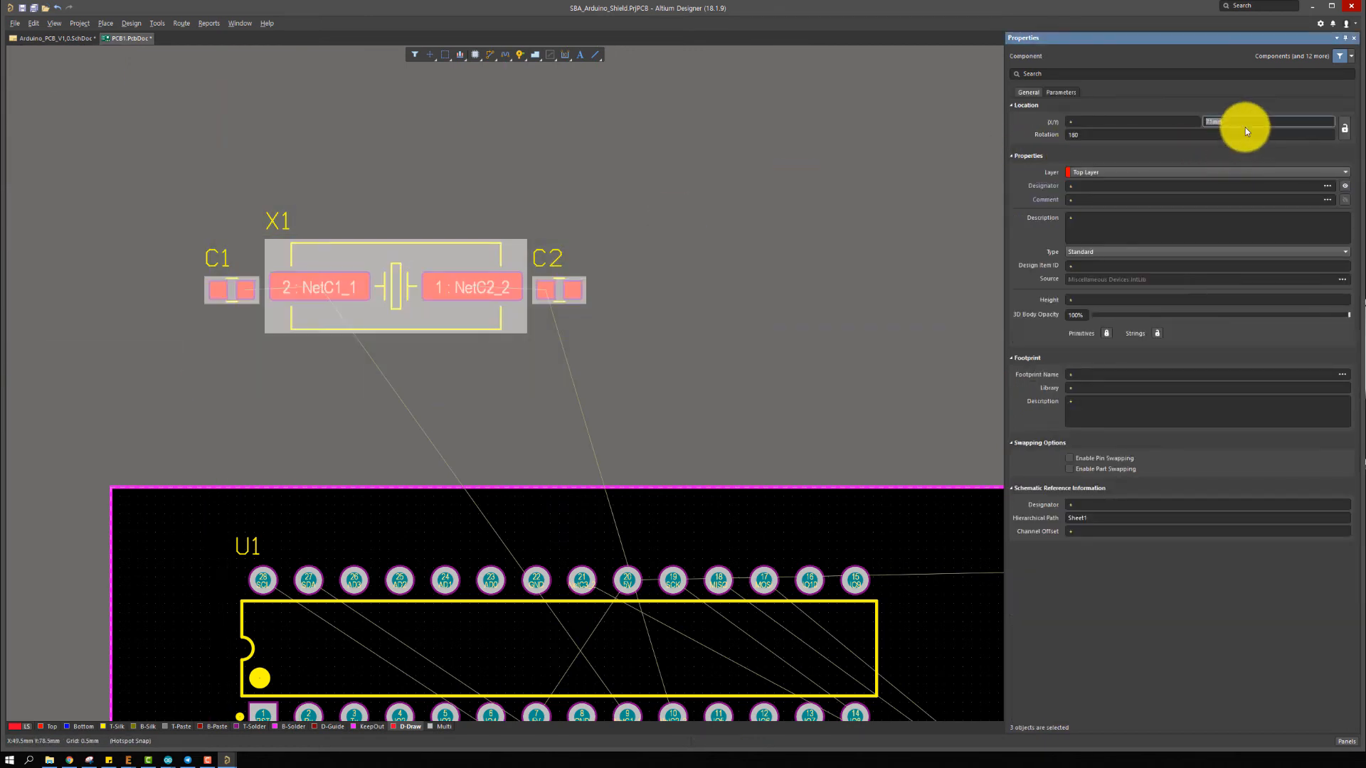
pyautogui.write('71')
pyautogui.press('Return')
pyautogui.click(759, 202)
# Move the C1, X1 and C2 row onto the board below U1, with a 0.025 mm snap grid
pyautogui.moveTo(695, 169); pyautogui.dragTo(178, 384)
pyautogui.moveTo(399, 290); pyautogui.dragTo(555, 493)
pyautogui.keyDown('ctrl'); pyautogui.scroll(-3, 414, 293); pyautogui.keyUp('ctrl')
pyautogui.keyDown('ctrl'); pyautogui.scroll(5, 503, 501); pyautogui.keyUp('ctrl')
pyautogui.press('g')
pyautogui.click(602, 591)
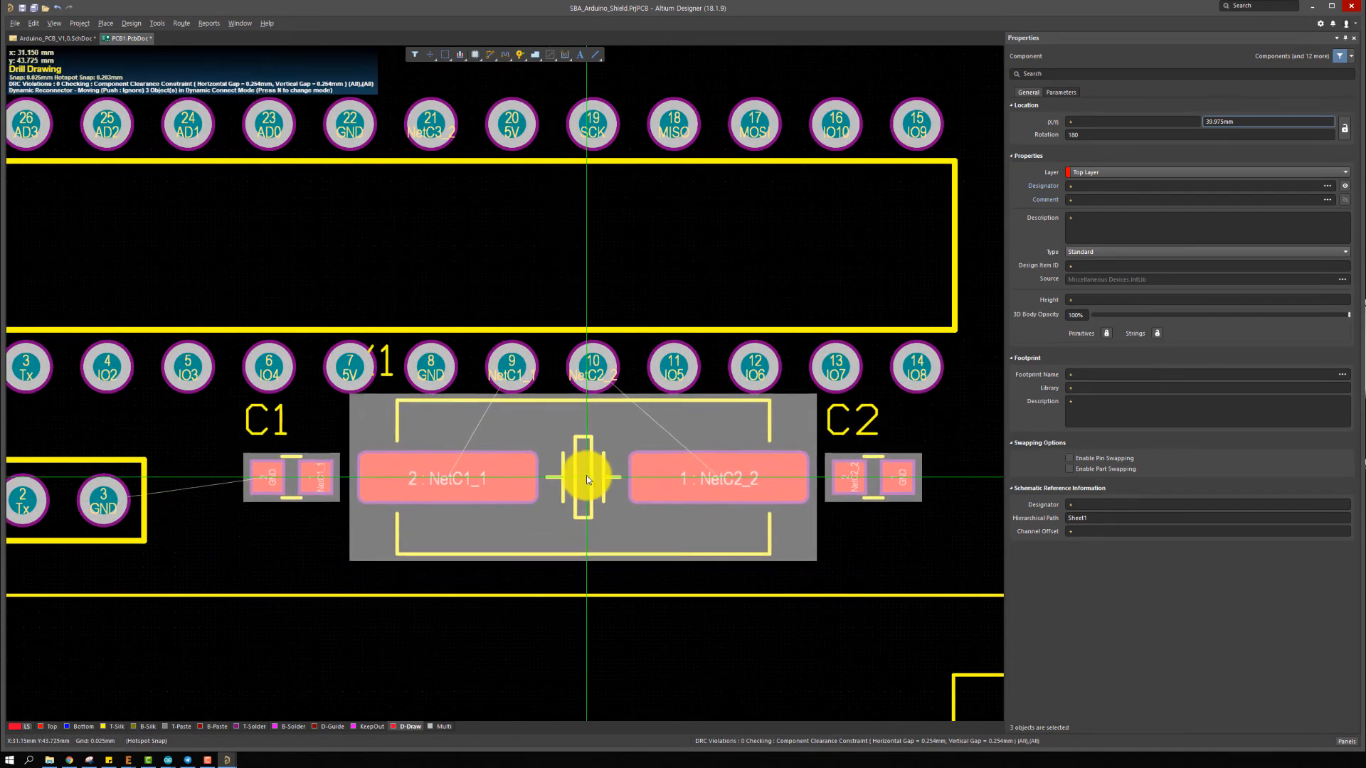
# Set the snap grid to 0.1 mm and place the crystal row between U1 and S1 with X1 at about X 30, Y 43 mm
pyautogui.press('g')
pyautogui.click(635, 594)
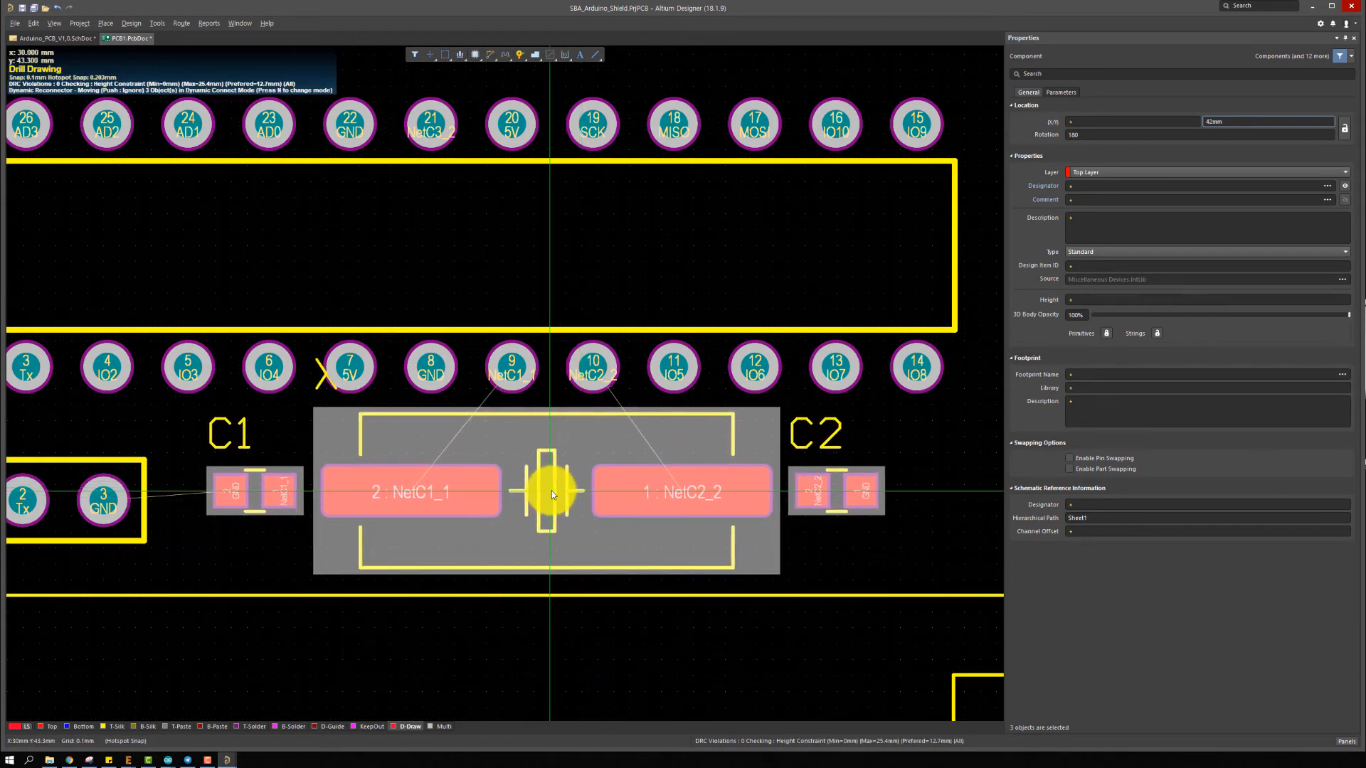
pyautogui.click(549, 501)
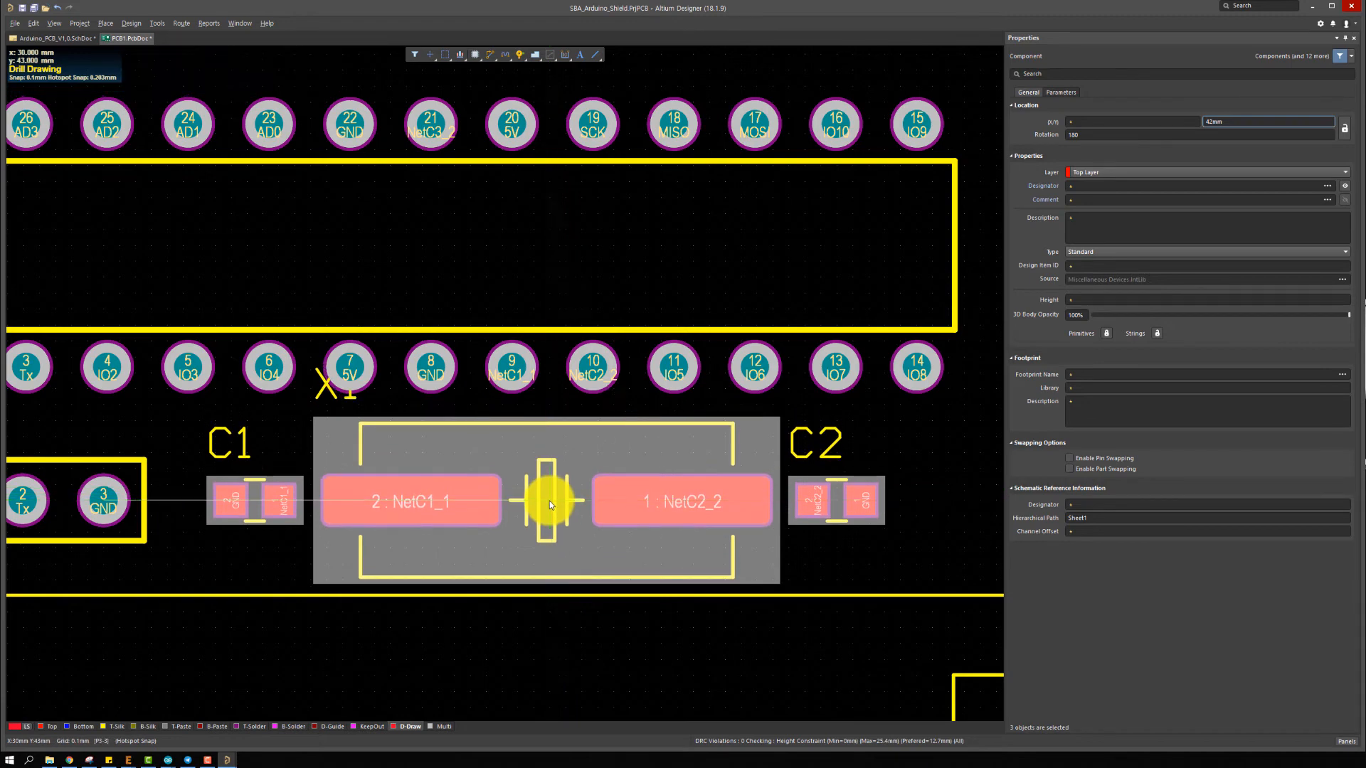
pyautogui.rightClick(617, 459)
pyautogui.click(856, 465)
pyautogui.keyDown('ctrl'); pyautogui.scroll(-3, 856, 465); pyautogui.keyUp('ctrl')
pyautogui.click(945, 449)
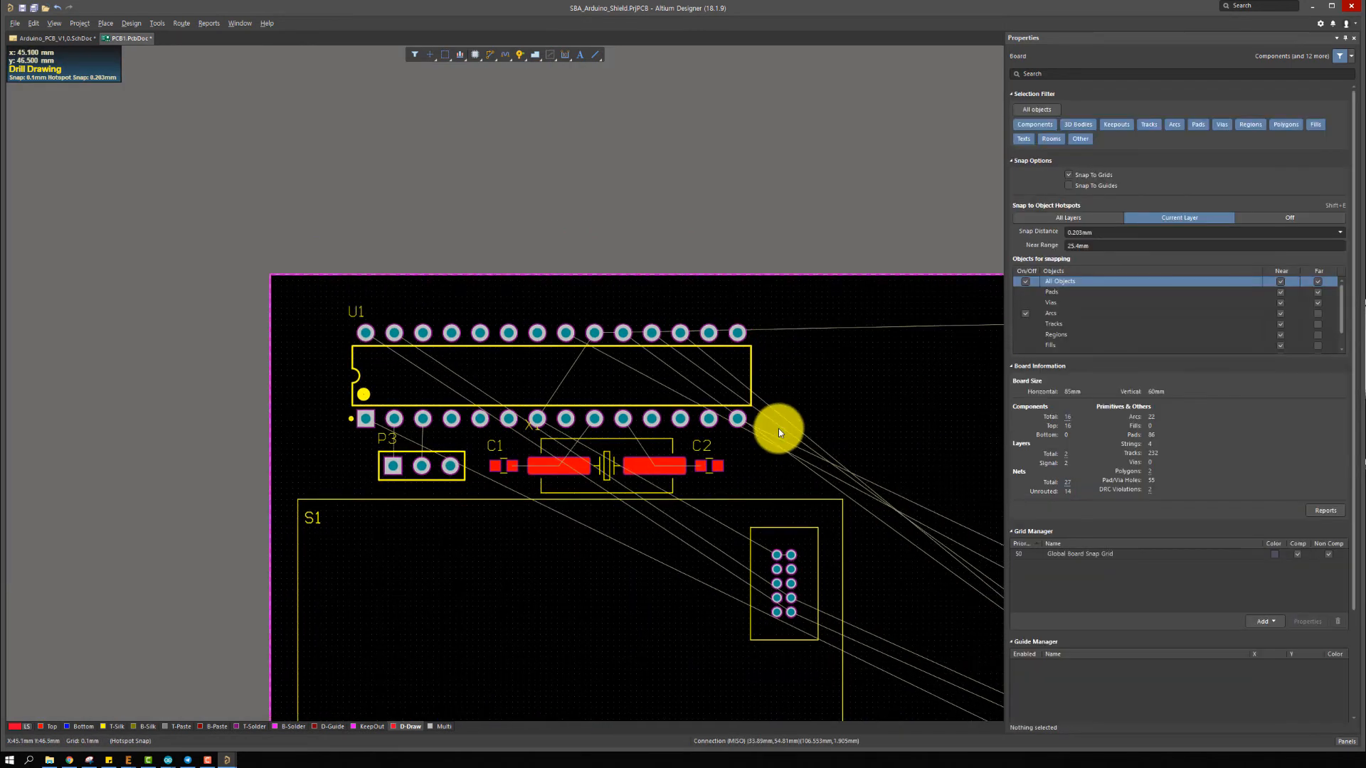
# Place header P4 between the board's left edge and U1, rotated so its pins run vertically
pyautogui.keyDown('ctrl'); pyautogui.scroll(-5, 571, 399); pyautogui.keyUp('ctrl')
pyautogui.keyDown('ctrl'); pyautogui.scroll(3, 483, 435); pyautogui.keyUp('ctrl')
pyautogui.keyDown('ctrl'); pyautogui.scroll(3, 478, 444); pyautogui.keyUp('ctrl')
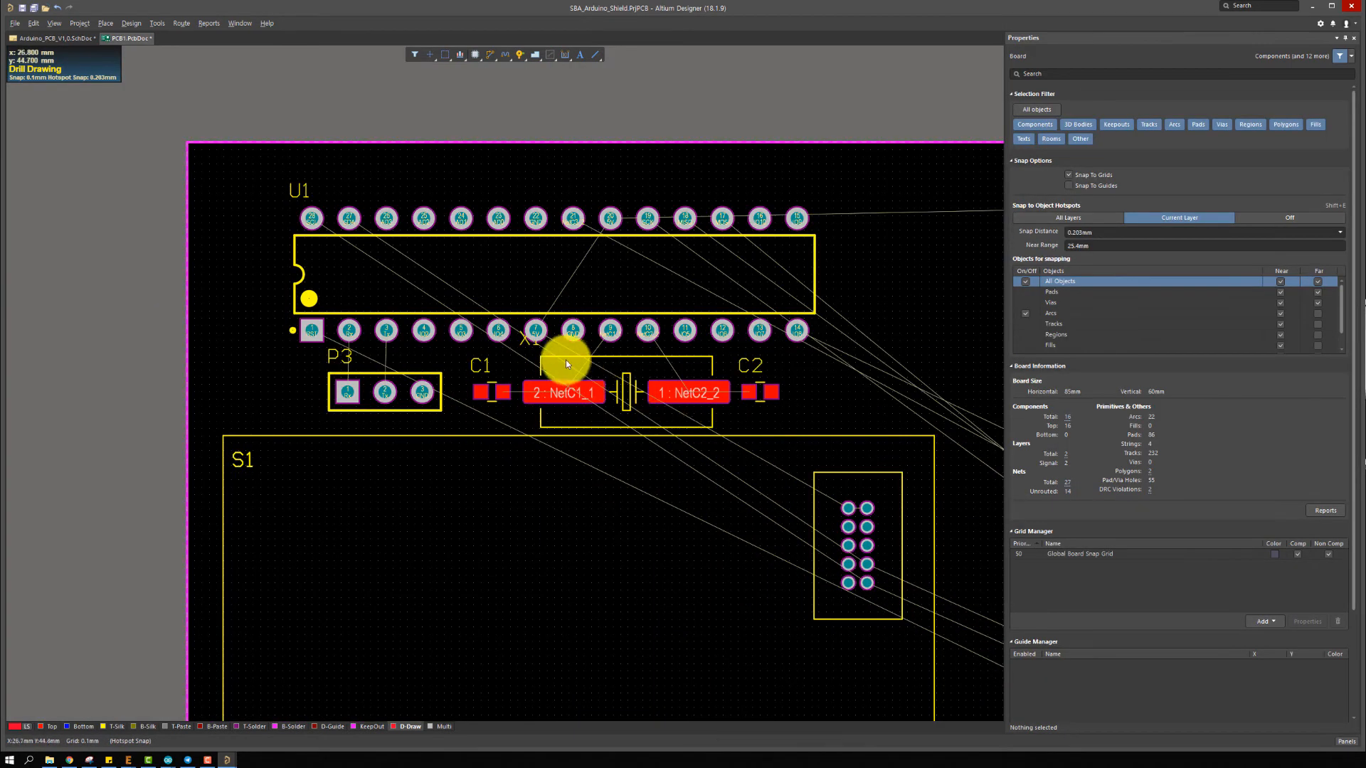
pyautogui.moveTo(832, 418); pyautogui.dragTo(594, 375, button='right')
pyautogui.keyDown('ctrl'); pyautogui.scroll(-3, 595, 375); pyautogui.keyUp('ctrl')
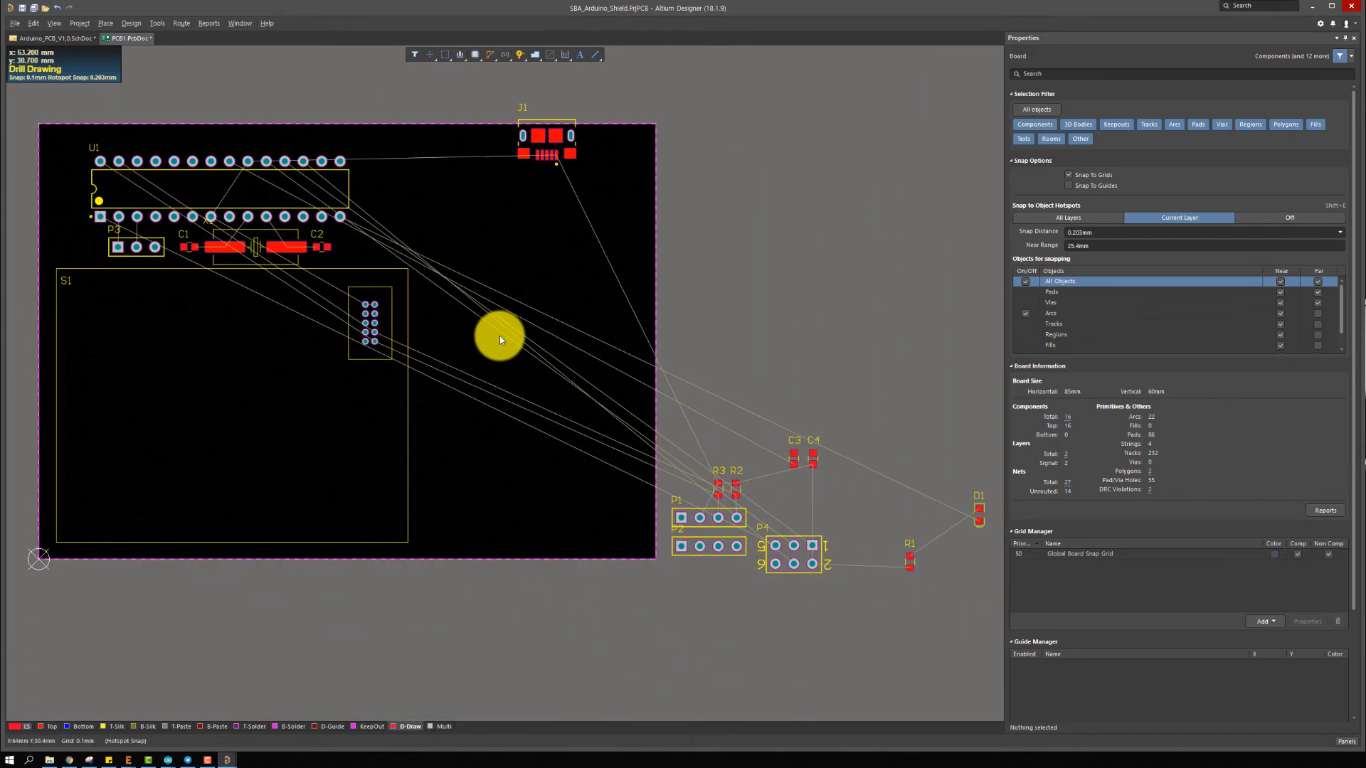
pyautogui.moveTo(847, 531); pyautogui.dragTo(937, 587, button='right')
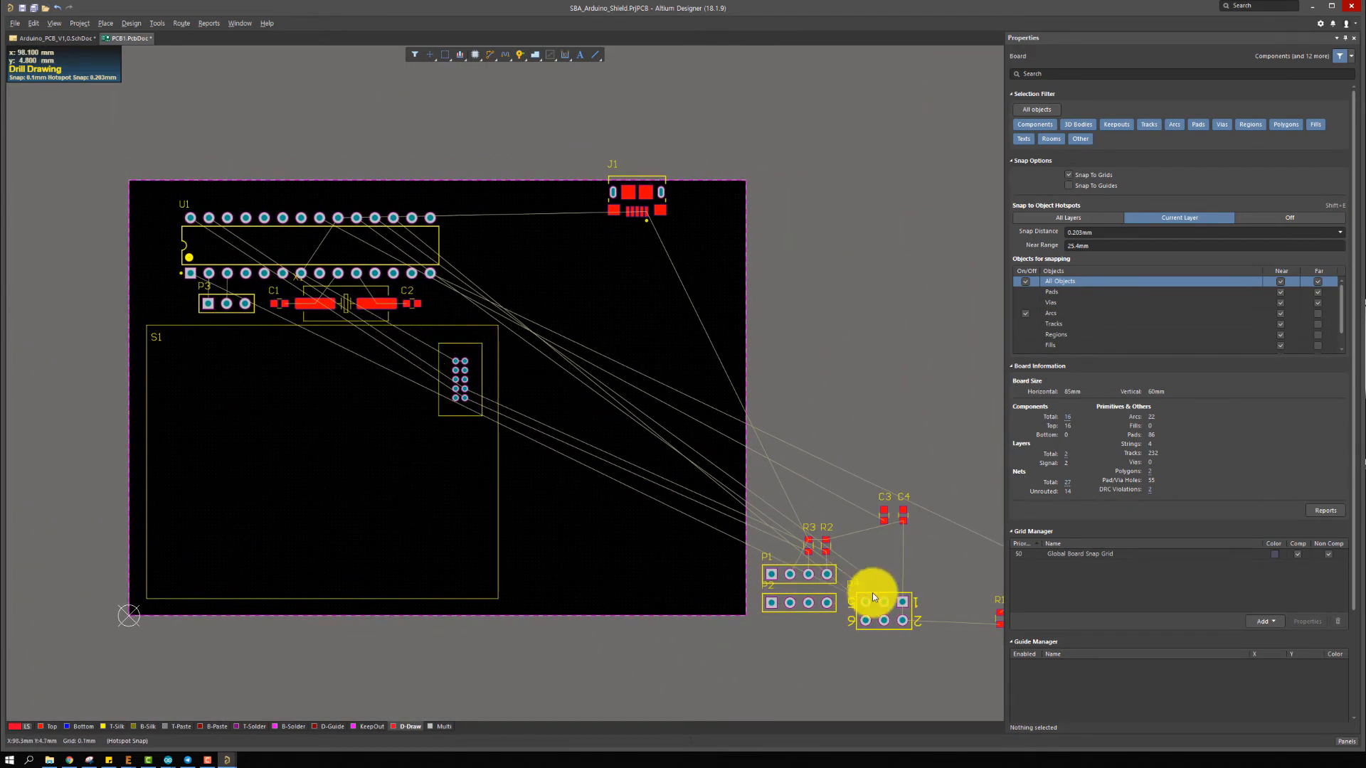
pyautogui.moveTo(869, 603); pyautogui.dragTo(356, 285)
pyautogui.keyDown('ctrl'); pyautogui.scroll(3, 116, 258); pyautogui.keyUp('ctrl')
pyautogui.press('space')
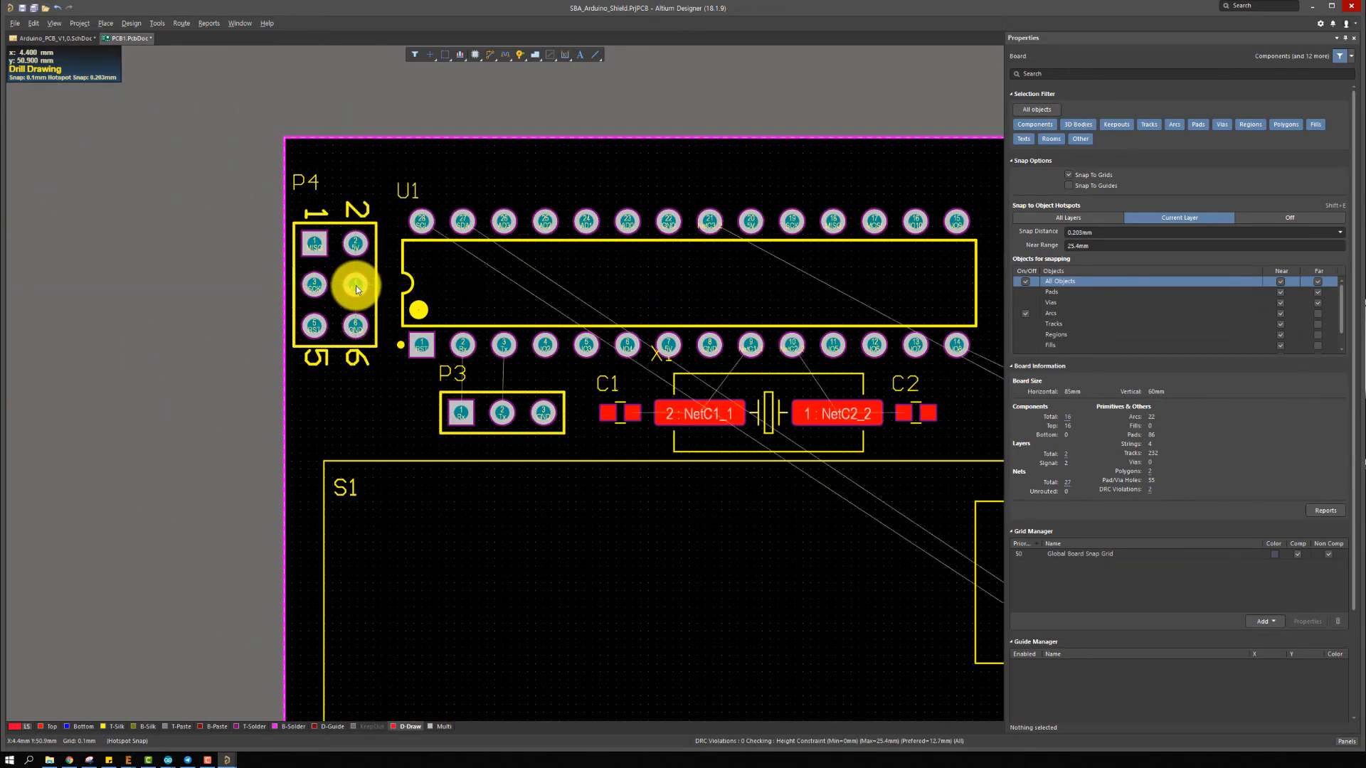
# Place D1 and R1 upright side by side on the board, just right of U1
pyautogui.keyDown('ctrl'); pyautogui.scroll(-2, 366, 284); pyautogui.keyUp('ctrl')
pyautogui.keyDown('ctrl'); pyautogui.scroll(-2, 451, 313); pyautogui.keyUp('ctrl')
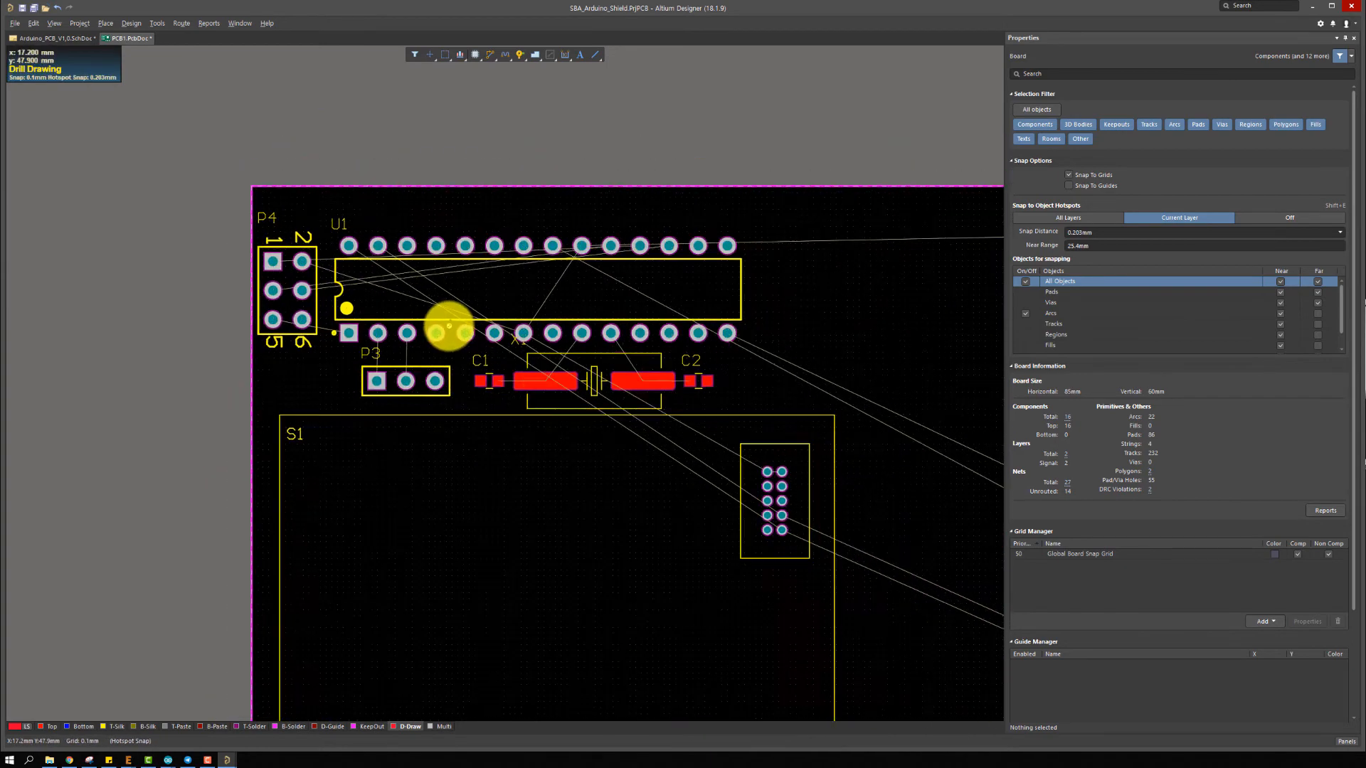
pyautogui.keyDown('ctrl'); pyautogui.scroll(-2, 618, 365); pyautogui.keyUp('ctrl')
pyautogui.moveTo(618, 365); pyautogui.dragTo(301, 296, button='right')
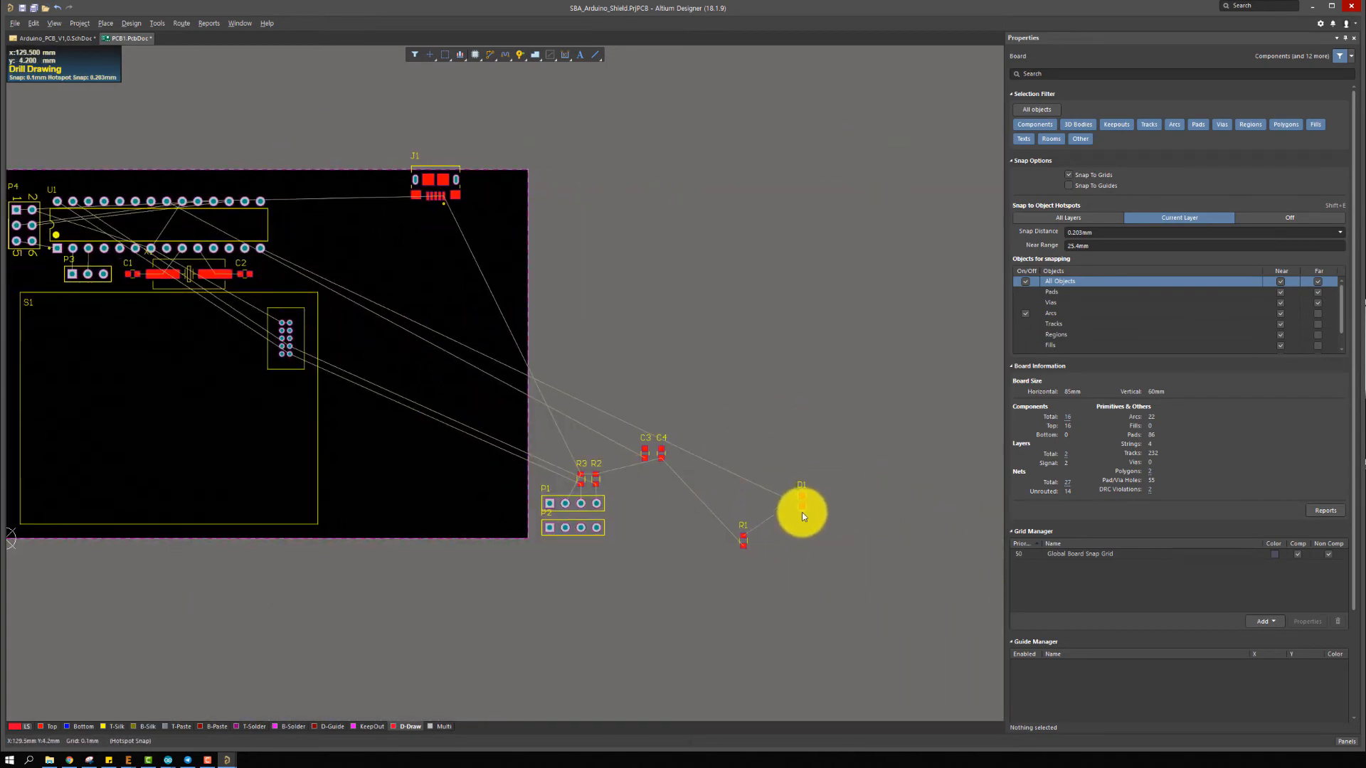
pyautogui.moveTo(802, 512); pyautogui.dragTo(903, 542, button='right')
pyautogui.moveTo(943, 518); pyautogui.dragTo(409, 312)
pyautogui.click(403, 270)
pyautogui.keyDown('ctrl'); pyautogui.scroll(4, 372, 257); pyautogui.keyUp('ctrl')
pyautogui.keyDown('ctrl'); pyautogui.scroll(-2, 372, 259); pyautogui.keyUp('ctrl')
pyautogui.moveTo(383, 271); pyautogui.dragTo(359, 395, button='right')
pyautogui.moveTo(734, 395); pyautogui.dragTo(436, 344)
pyautogui.moveTo(535, 481); pyautogui.dragTo(482, 342)
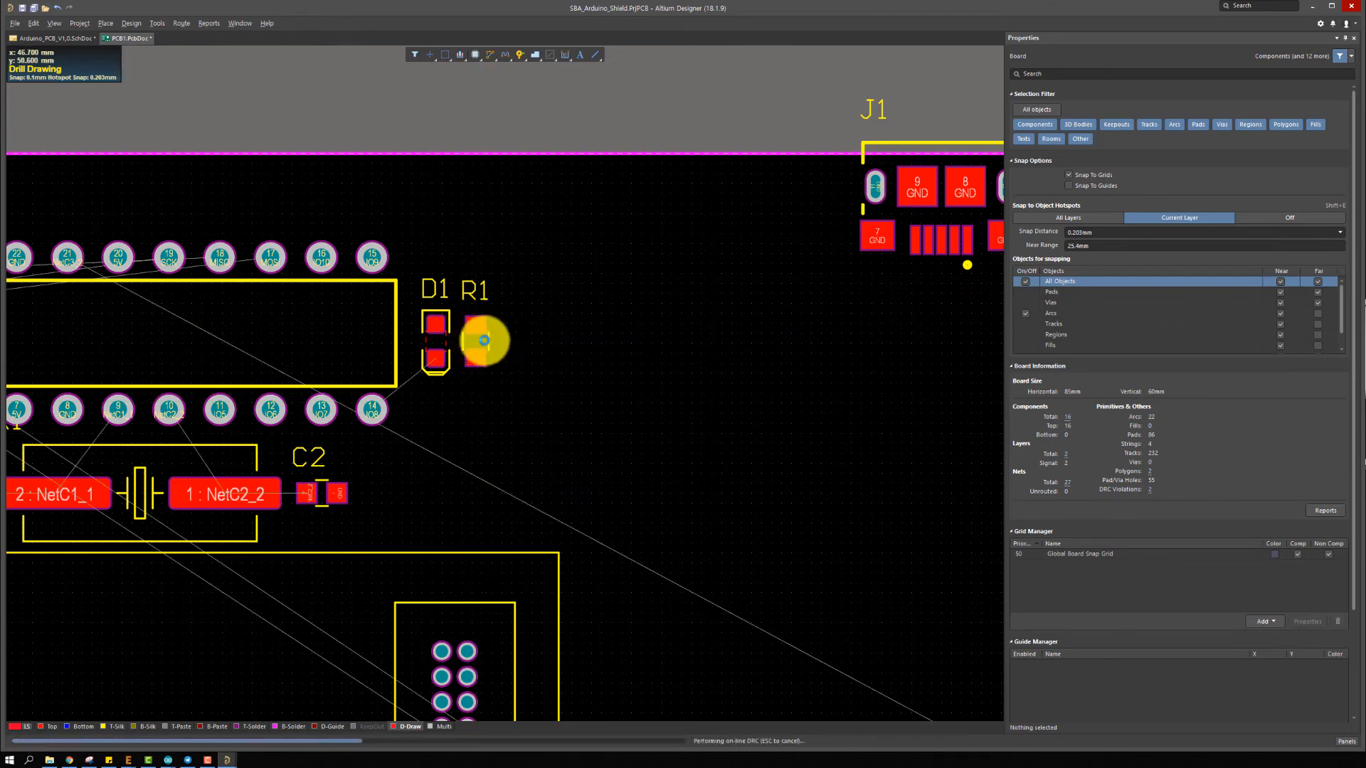
# Move R2, R3, P1 and P2 together onto the board, below J1 and right of S1
pyautogui.keyDown('ctrl'); pyautogui.scroll(-3, 482, 341); pyautogui.keyUp('ctrl')
pyautogui.keyDown('ctrl'); pyautogui.scroll(3, 711, 500); pyautogui.keyUp('ctrl')
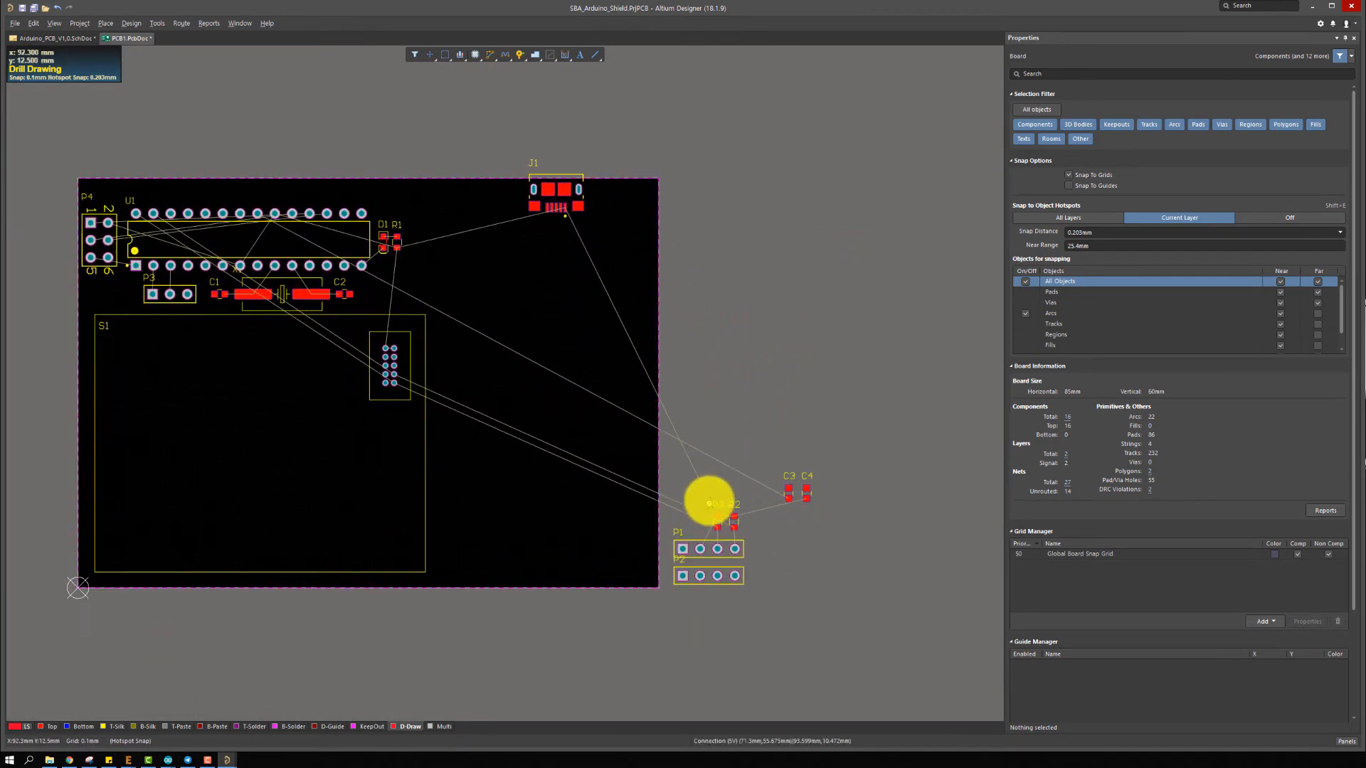
pyautogui.moveTo(907, 526); pyautogui.dragTo(829, 618)
pyautogui.moveTo(829, 619); pyautogui.dragTo(581, 409)
pyautogui.keyDown('ctrl'); pyautogui.scroll(-2, 762, 498); pyautogui.keyUp('ctrl')
pyautogui.keyDown('ctrl'); pyautogui.scroll(4, 893, 525); pyautogui.keyUp('ctrl')
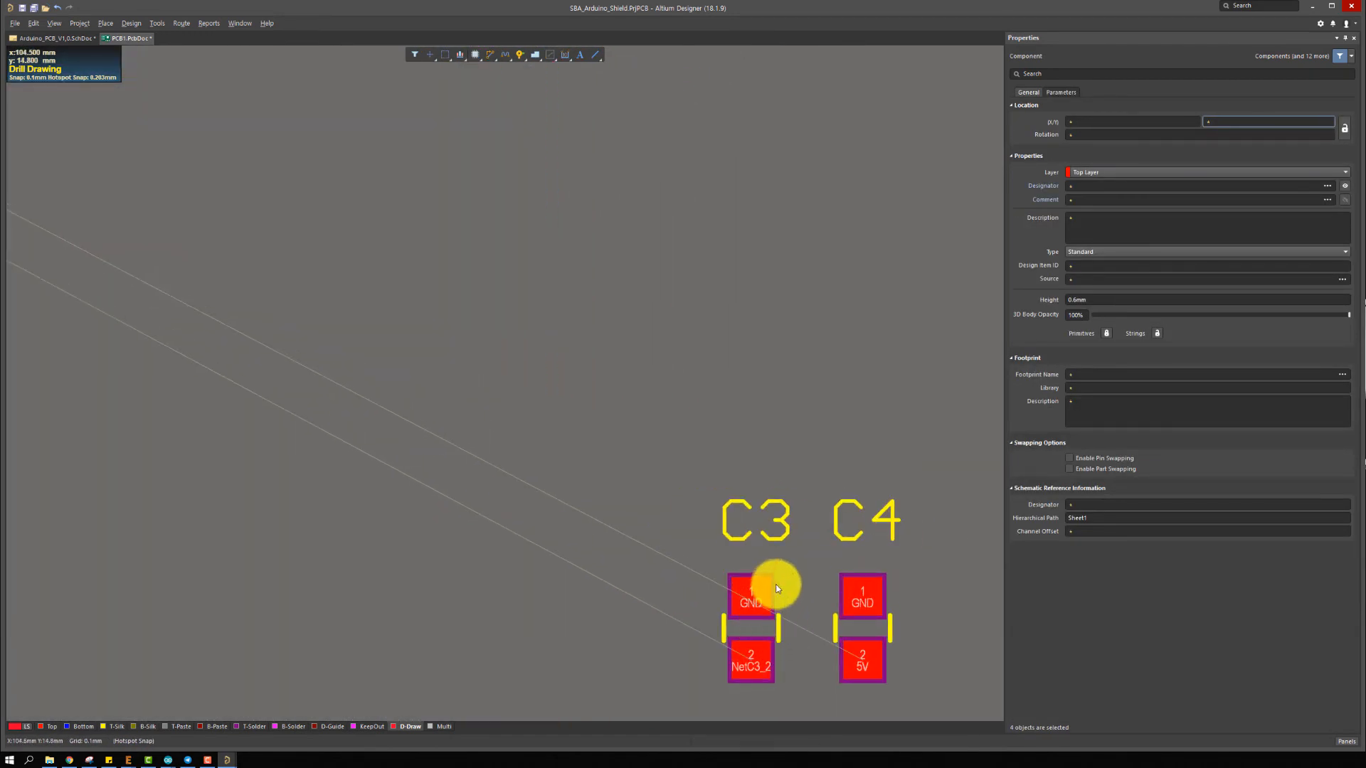
# Delete connector P2 from below P1
pyautogui.keyDown('ctrl'); pyautogui.scroll(-2, 771, 579); pyautogui.keyUp('ctrl')
pyautogui.moveTo(763, 598); pyautogui.dragTo(829, 617, button='right')
pyautogui.click(819, 617)
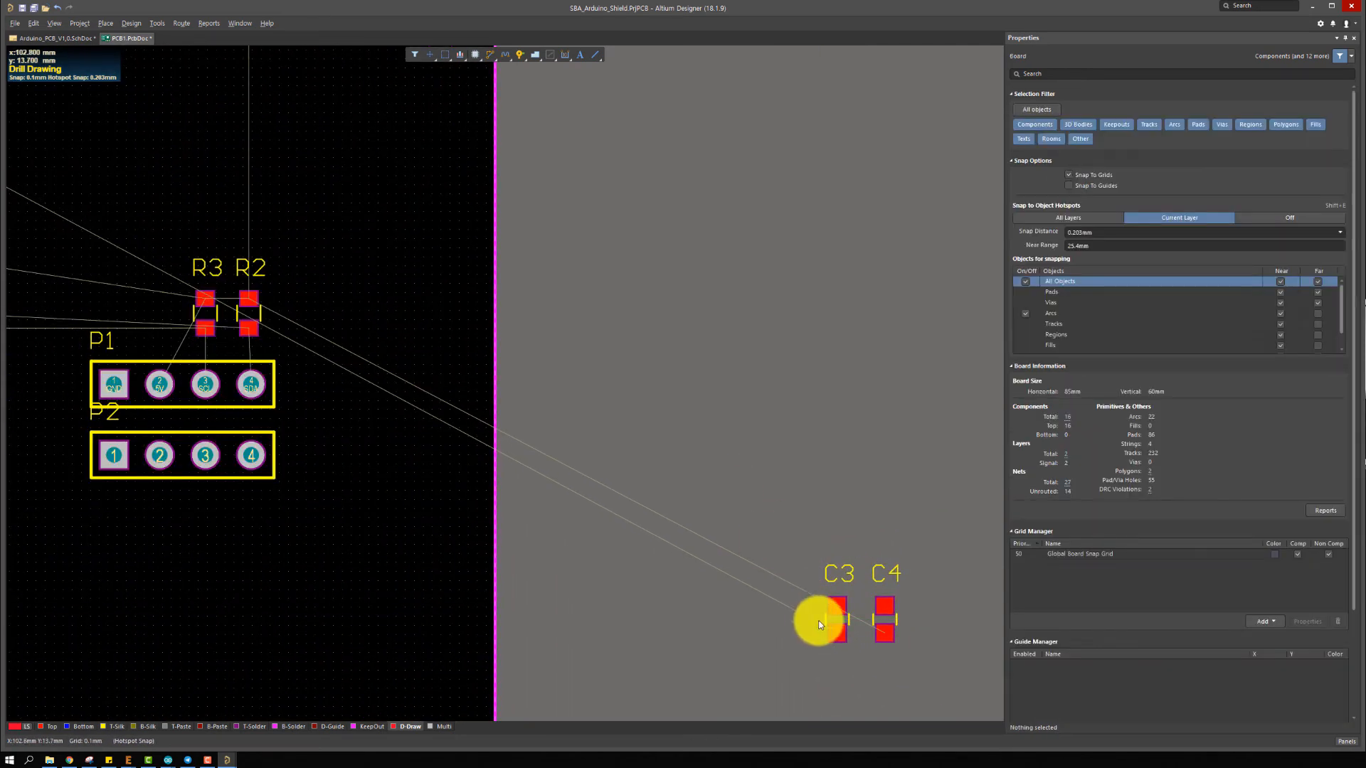
pyautogui.moveTo(406, 542); pyautogui.dragTo(219, 472)
pyautogui.press('Delete')
# Rotate C3 horizontally and place it above U1's pin 21, near the board's upper edge
pyautogui.moveTo(809, 601); pyautogui.dragTo(344, 345)
pyautogui.keyDown('ctrl'); pyautogui.scroll(-4, 783, 526); pyautogui.keyUp('ctrl')
pyautogui.keyDown('ctrl'); pyautogui.scroll(2, 351, 319); pyautogui.keyUp('ctrl')
pyautogui.press('space')
pyautogui.moveTo(352, 318); pyautogui.dragTo(403, 407)
pyautogui.keyDown('ctrl'); pyautogui.scroll(-6, 464, 430); pyautogui.keyUp('ctrl')
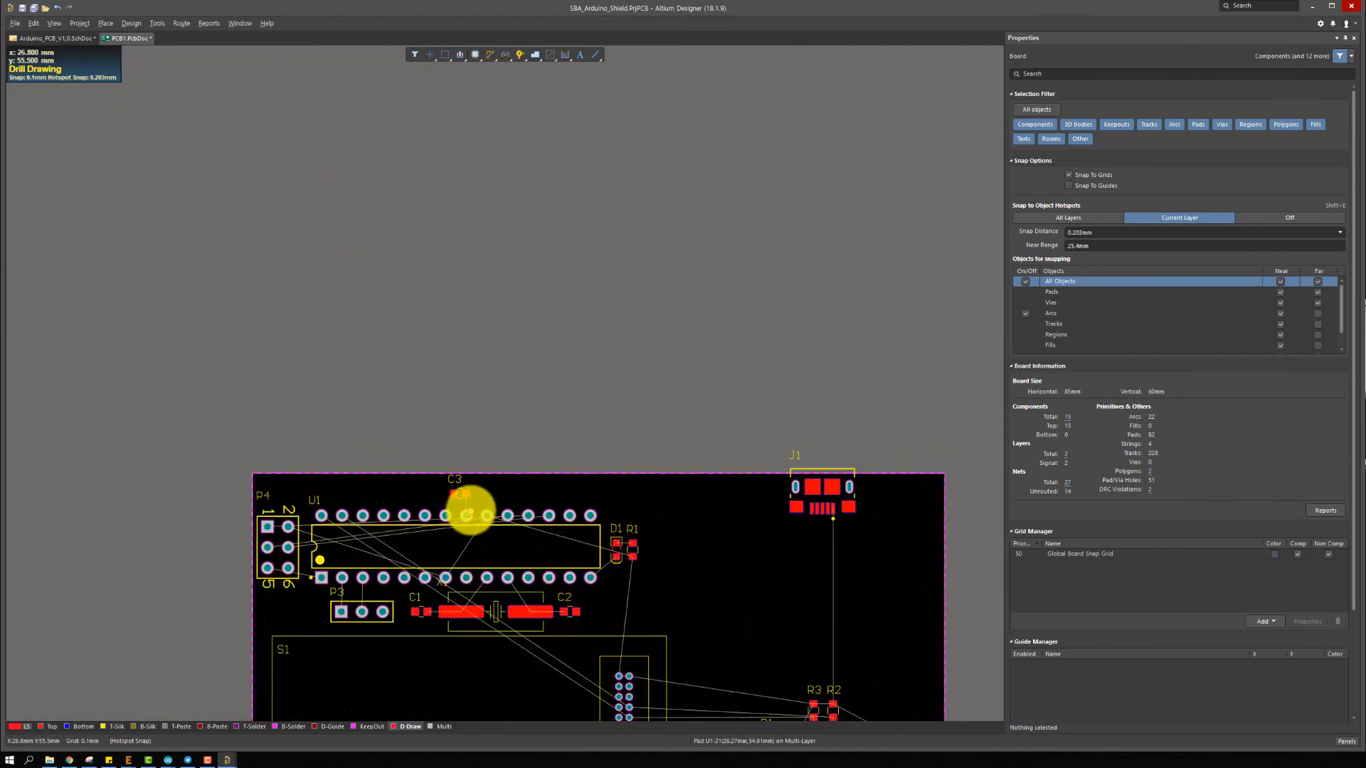
# Place C4 horizontally beside C3, with its 5V pad above U1's pin 20
pyautogui.moveTo(308, 269); pyautogui.dragTo(518, 507)
pyautogui.keyDown('ctrl'); pyautogui.scroll(3, 313, 244); pyautogui.keyUp('ctrl')
pyautogui.keyDown('ctrl'); pyautogui.scroll(1, 508, 544); pyautogui.keyUp('ctrl')
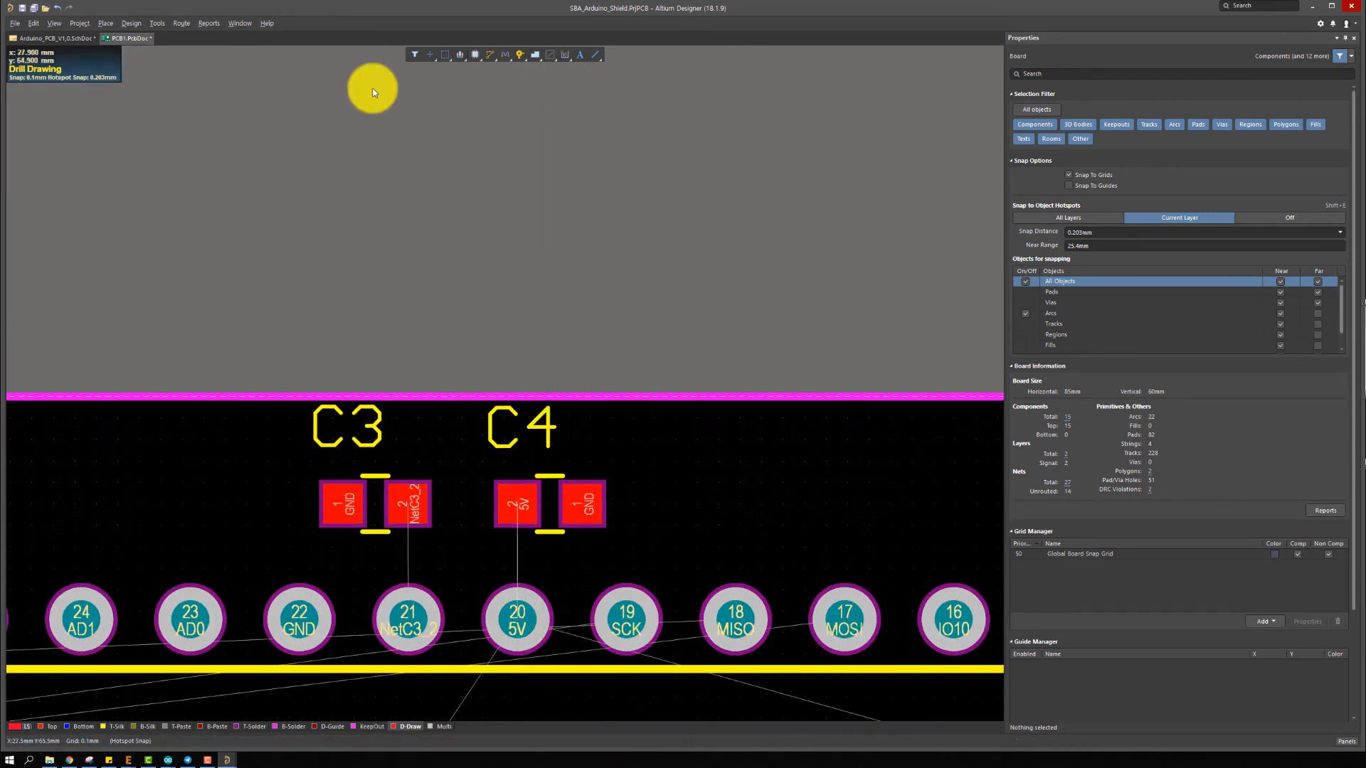
pyautogui.keyDown('ctrl'); pyautogui.scroll(-2, 592, 226); pyautogui.keyUp('ctrl')
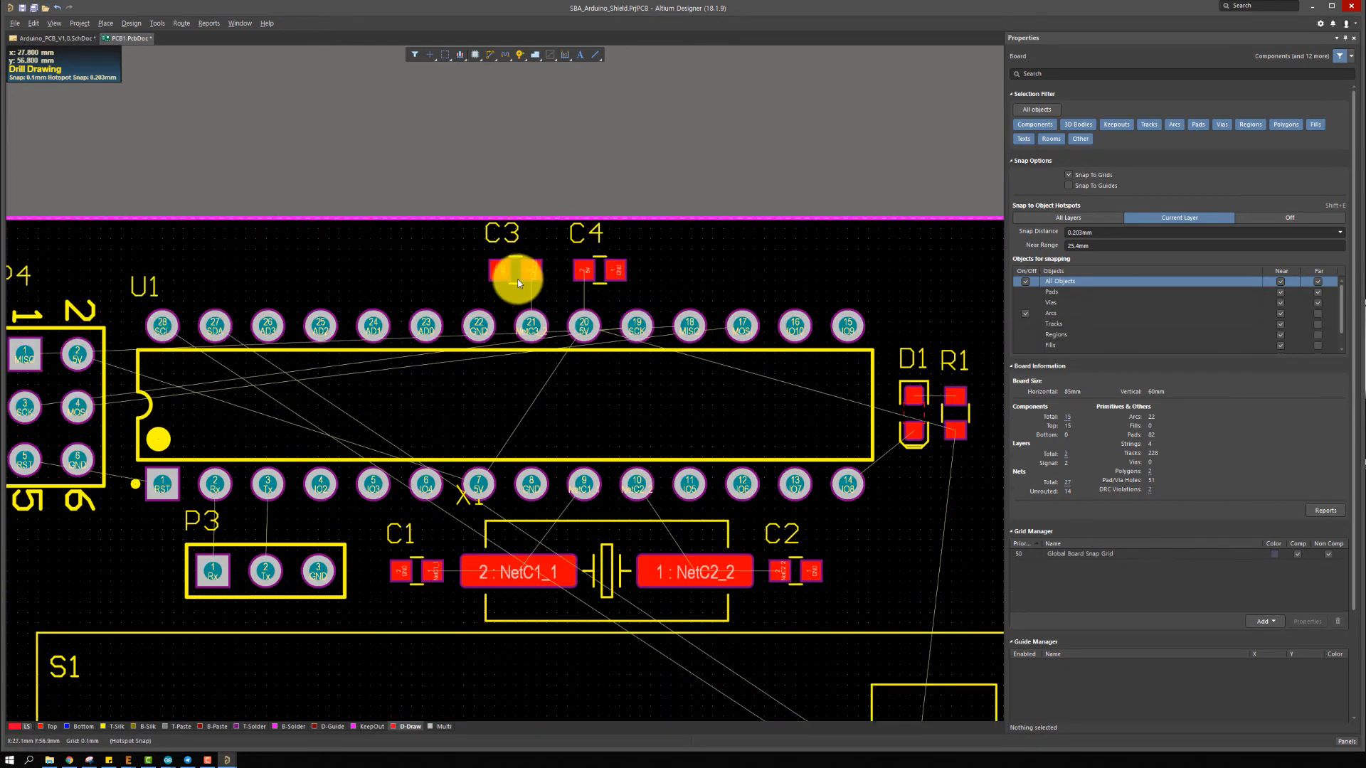
pyautogui.keyDown('ctrl'); pyautogui.scroll(-2, 740, 313); pyautogui.keyUp('ctrl')
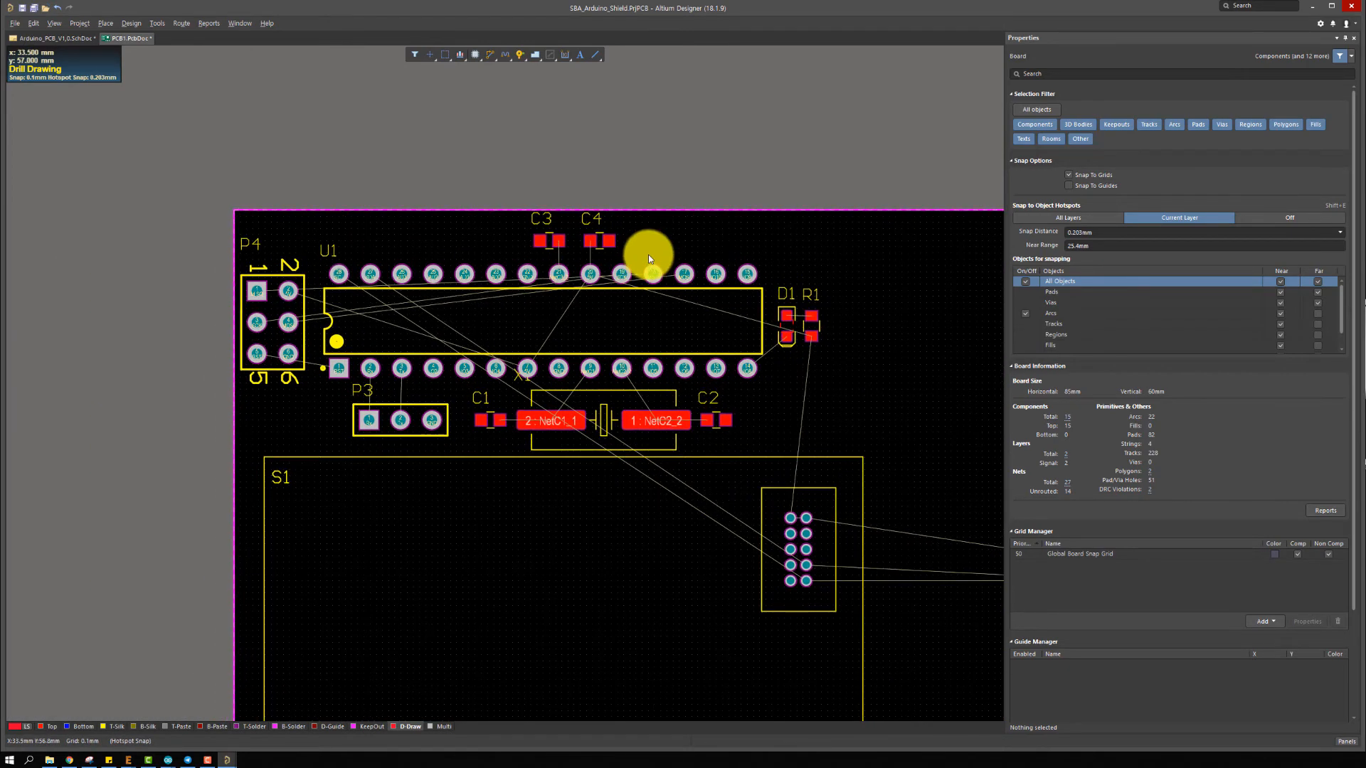
# Route a straight 5V track on the Top Layer from J1 down to R2's 5V pad
pyautogui.hotkey('ctrl', 'pagedown')
pyautogui.moveTo(663, 269); pyautogui.dragTo(676, 322, button='right')
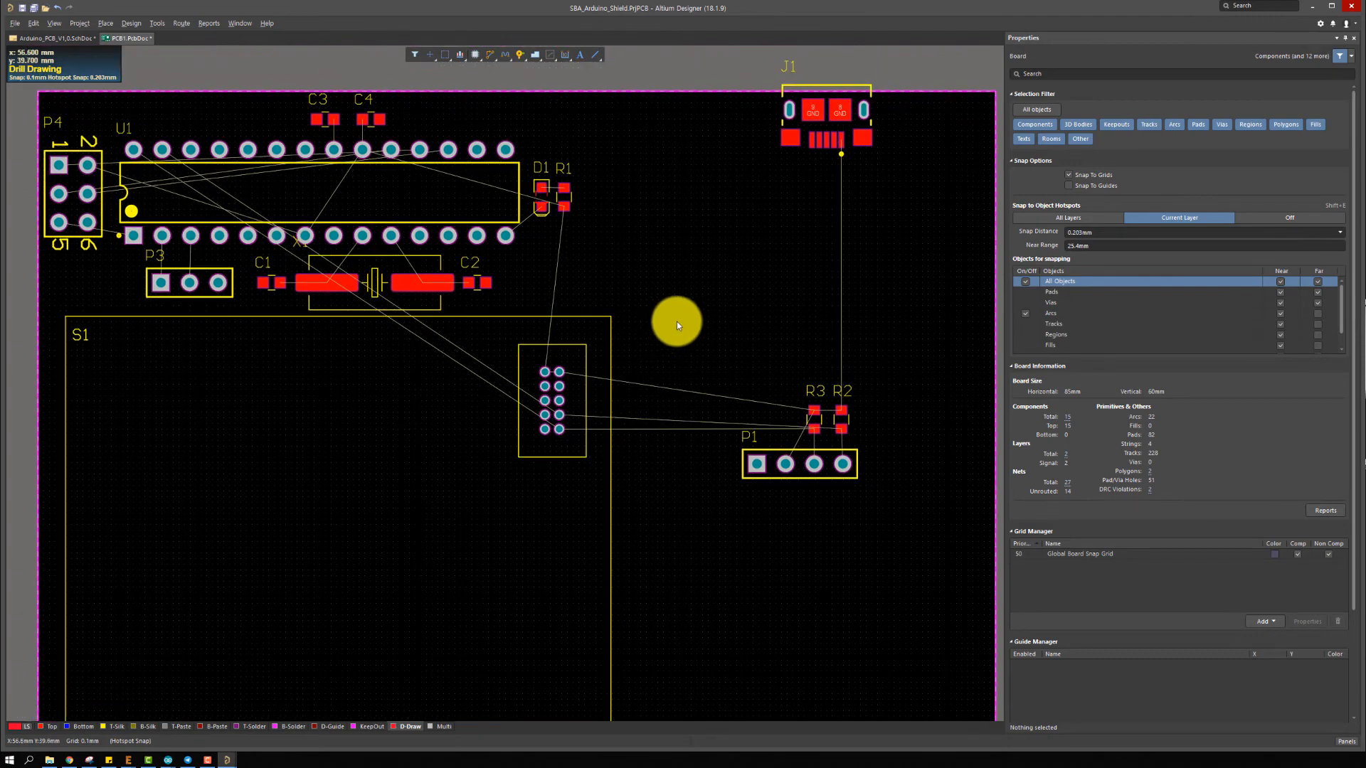
pyautogui.moveTo(533, 271); pyautogui.dragTo(486, 337, button='right')
pyautogui.keyDown('ctrl'); pyautogui.scroll(3, 827, 168); pyautogui.keyUp('ctrl')
pyautogui.hotkey('ctrl', 'w')
pyautogui.click(795, 186)
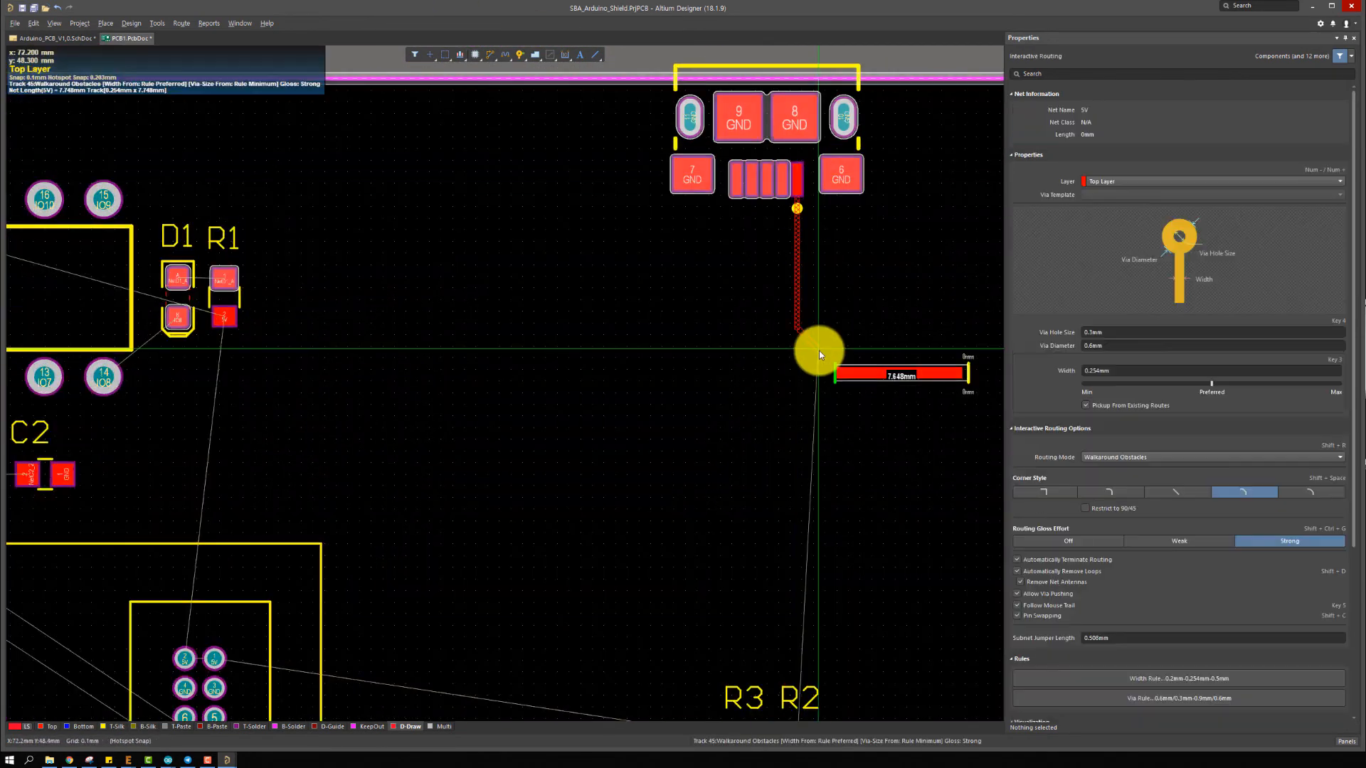
pyautogui.scroll(-3, 818, 350)
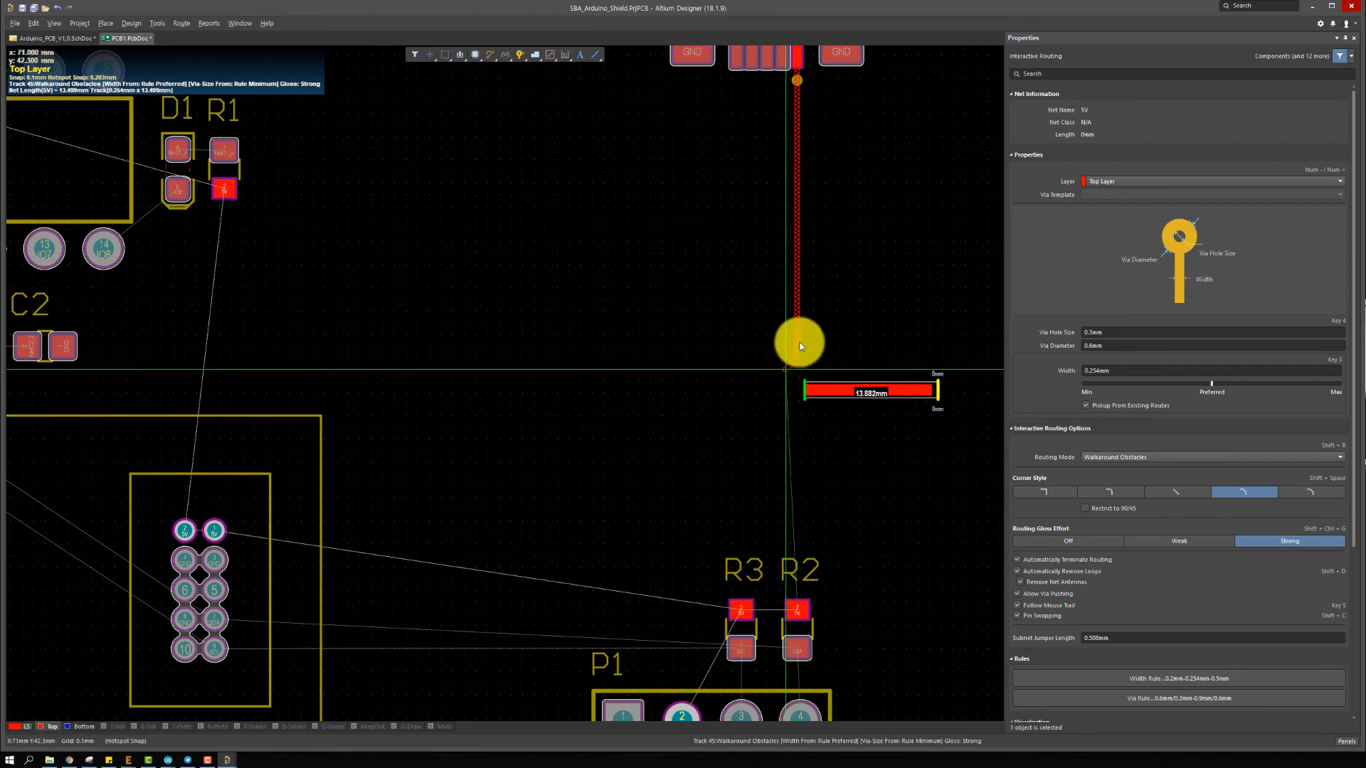
pyautogui.click(800, 613)
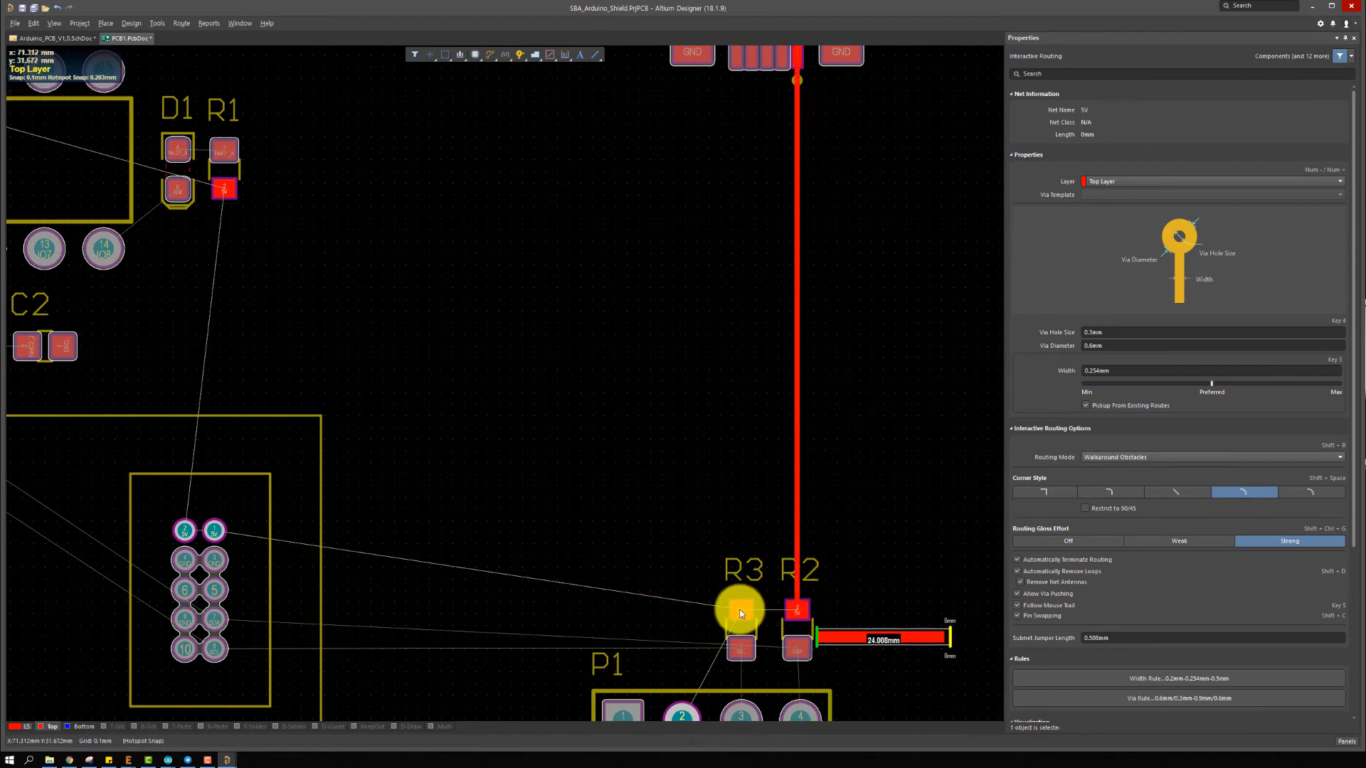
# Extend the 5V track between R2 and R3's 5V pads and finish the routing
pyautogui.click(750, 613)
pyautogui.click(796, 613)
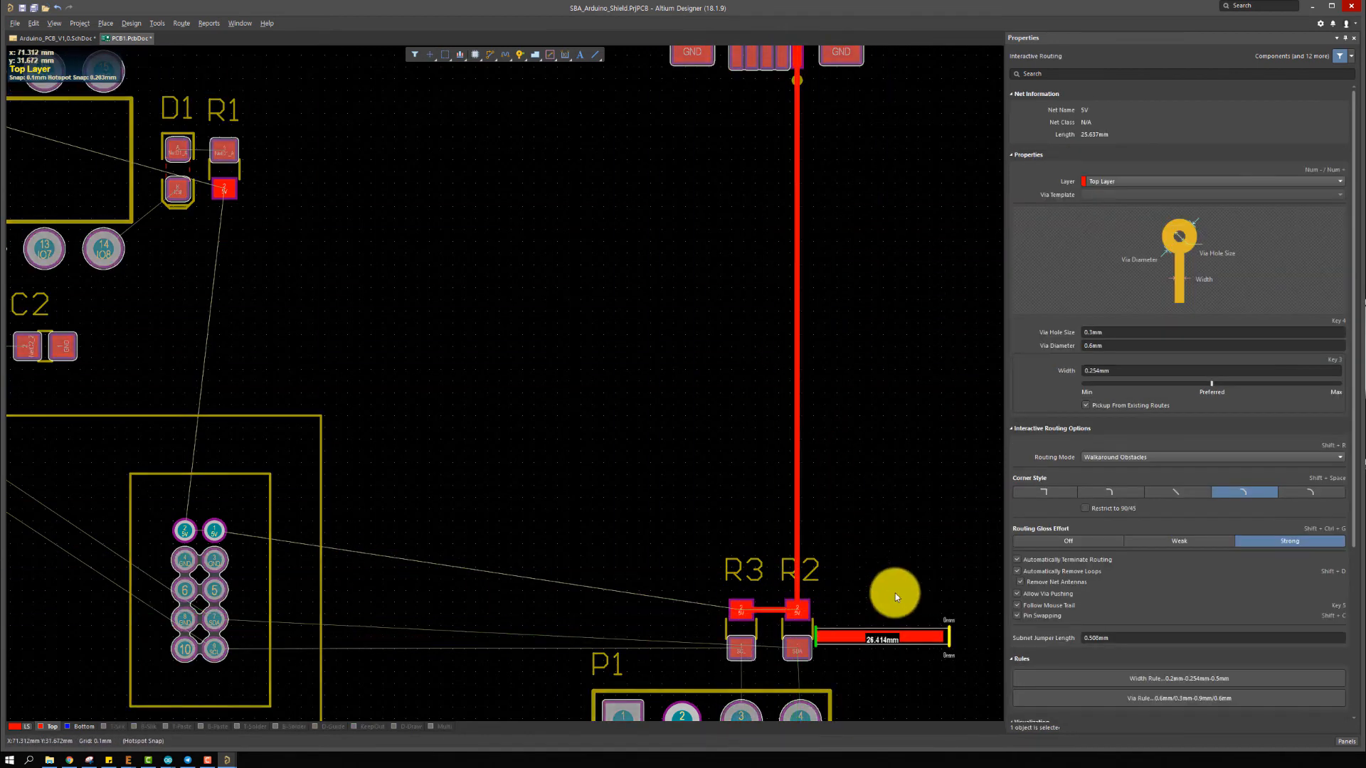
pyautogui.rightClick(893, 593)
pyautogui.rightClick(893, 593)
# Route SCL from R3 to P1 pin 3 and SDA from R2 to P1 pin 4 on the Top Layer
pyautogui.moveTo(717, 571); pyautogui.dragTo(822, 366, button='right')
pyautogui.keyDown('ctrl'); pyautogui.scroll(5, 847, 488); pyautogui.keyUp('ctrl')
pyautogui.moveTo(819, 423); pyautogui.dragTo(713, 470, button='right')
pyautogui.hotkey('ctrl', 'w')
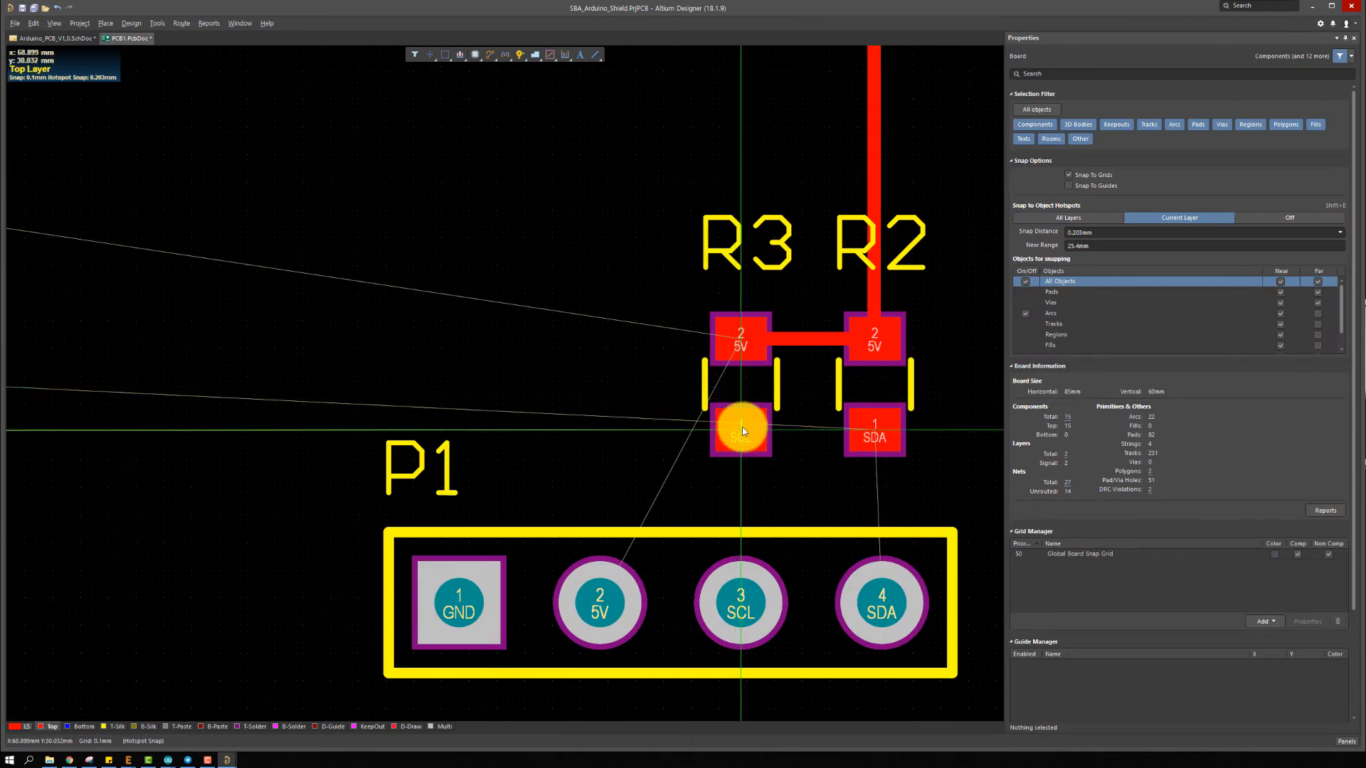
pyautogui.click(741, 428)
pyautogui.click(744, 609)
pyautogui.click(875, 431)
pyautogui.click(884, 605)
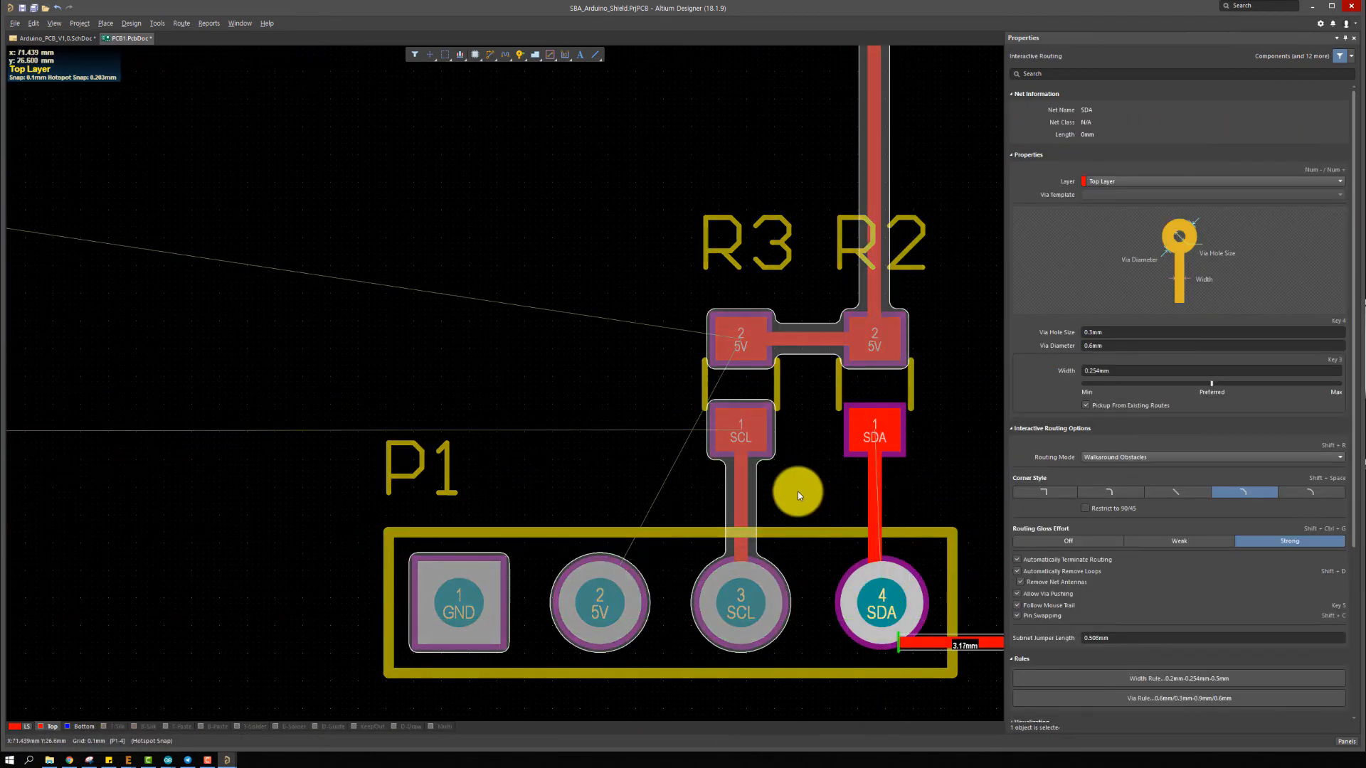
pyautogui.rightClick(754, 484)
# Route the Rx and Tx tracks between U1 pins 2 and 3 and P3 pins 1 and 2
pyautogui.keyDown('ctrl'); pyautogui.scroll(-3, 655, 471); pyautogui.keyUp('ctrl')
pyautogui.moveTo(526, 461); pyautogui.dragTo(688, 461, button='right')
pyautogui.moveTo(170, 327); pyautogui.dragTo(796, 510, button='right')
pyautogui.keyDown('ctrl'); pyautogui.scroll(-1, 693, 374); pyautogui.keyUp('ctrl')
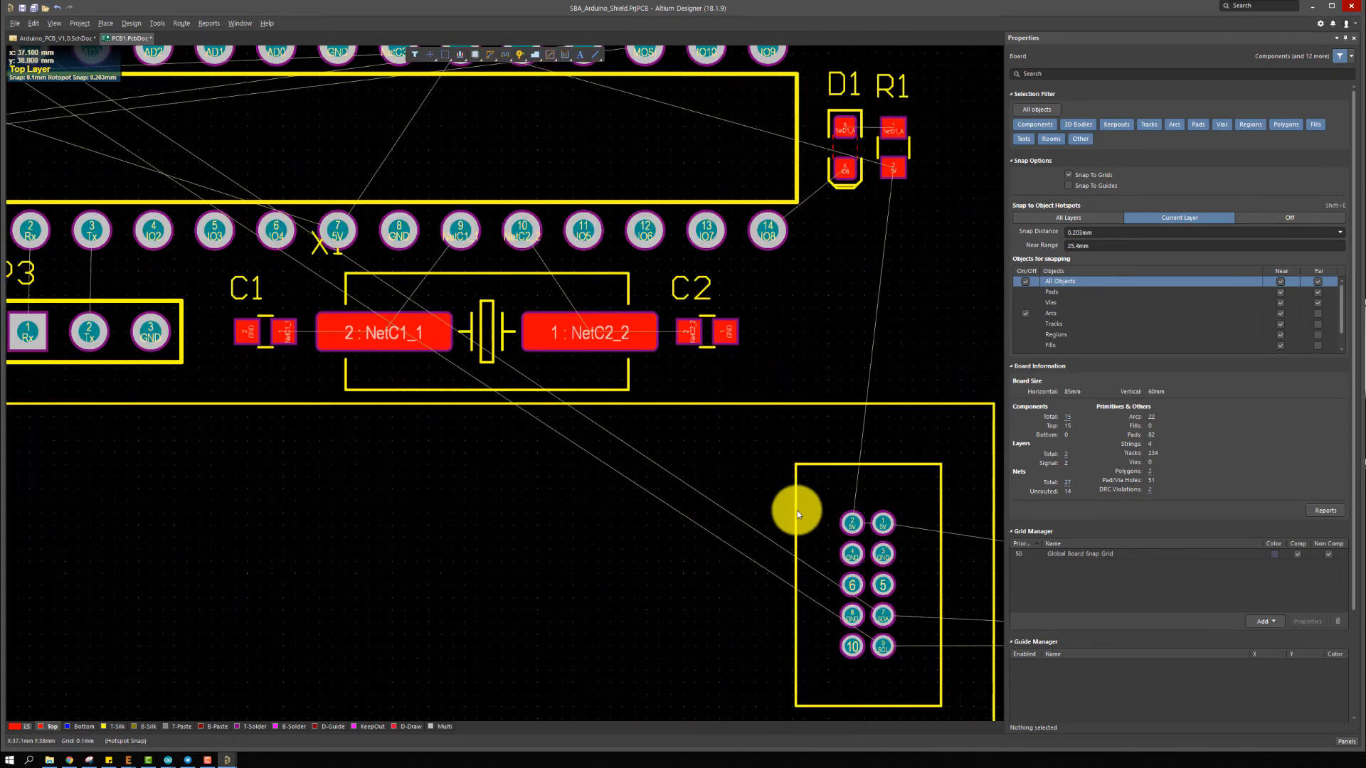
pyautogui.moveTo(455, 320); pyautogui.dragTo(596, 350, button='right')
pyautogui.keyDown('ctrl'); pyautogui.scroll(3, 281, 313); pyautogui.keyUp('ctrl')
pyautogui.click(318, 484)
pyautogui.click(430, 295)
pyautogui.click(428, 471)
# Multi-route U1 pins 9 and 10 together to X1's NetC1_1 and NetC2_2 pads on the Top Layer
pyautogui.keyDown('ctrl'); pyautogui.scroll(-3, 601, 350); pyautogui.keyUp('ctrl')
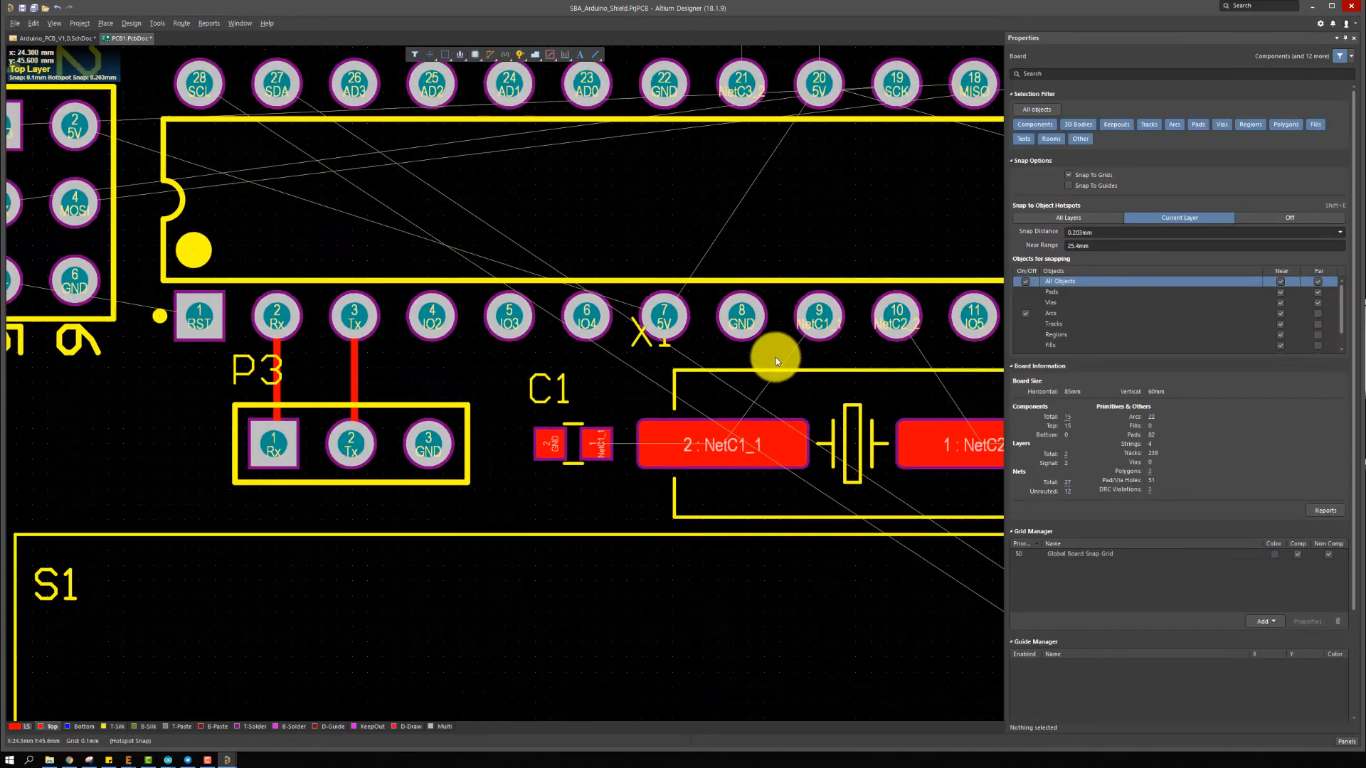
pyautogui.keyDown('ctrl'); pyautogui.scroll(4, 817, 343); pyautogui.keyUp('ctrl')
pyautogui.moveTo(797, 295); pyautogui.dragTo(615, 308, button='right')
pyautogui.keyDown('shift'); pyautogui.click(809, 313); pyautogui.keyUp('shift')
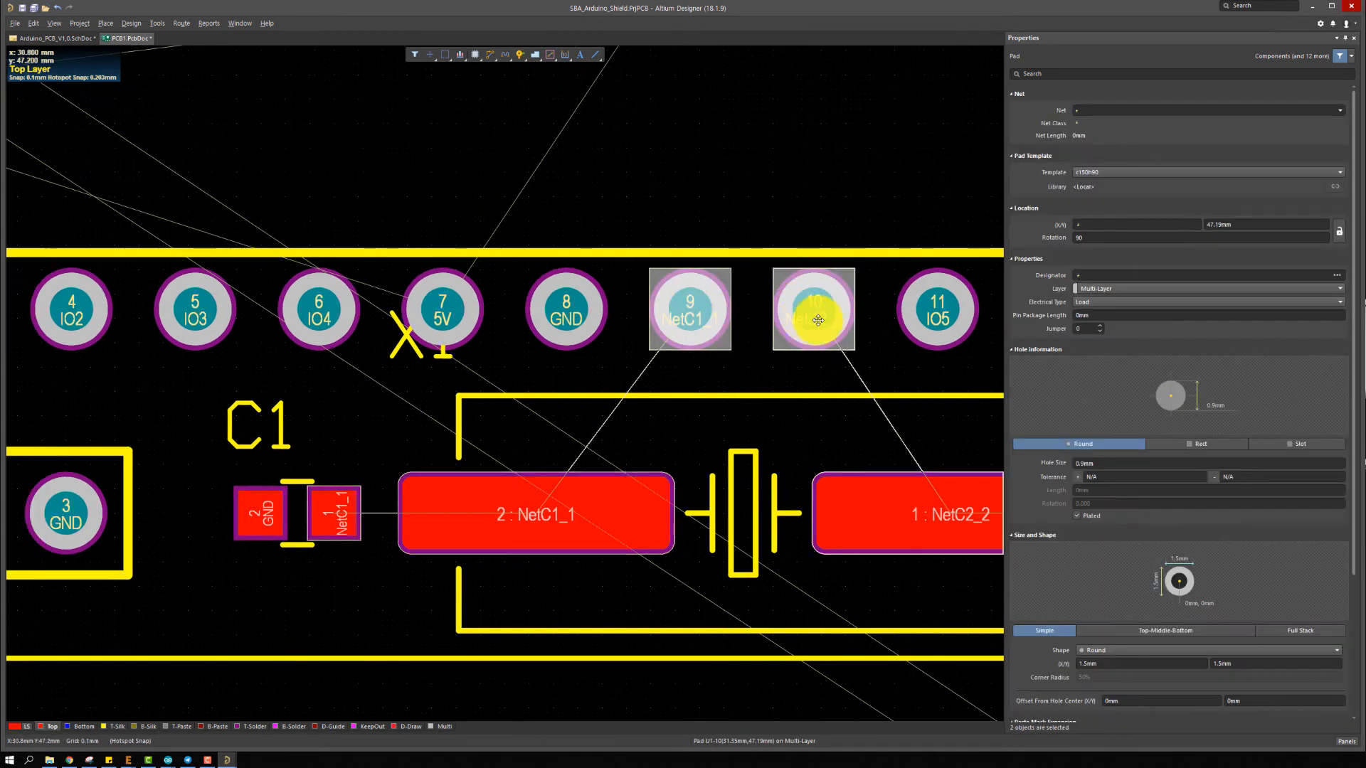
pyautogui.moveTo(808, 313); pyautogui.dragTo(682, 310, button='right')
pyautogui.press('u')
pyautogui.press('m')
pyautogui.click(733, 333)
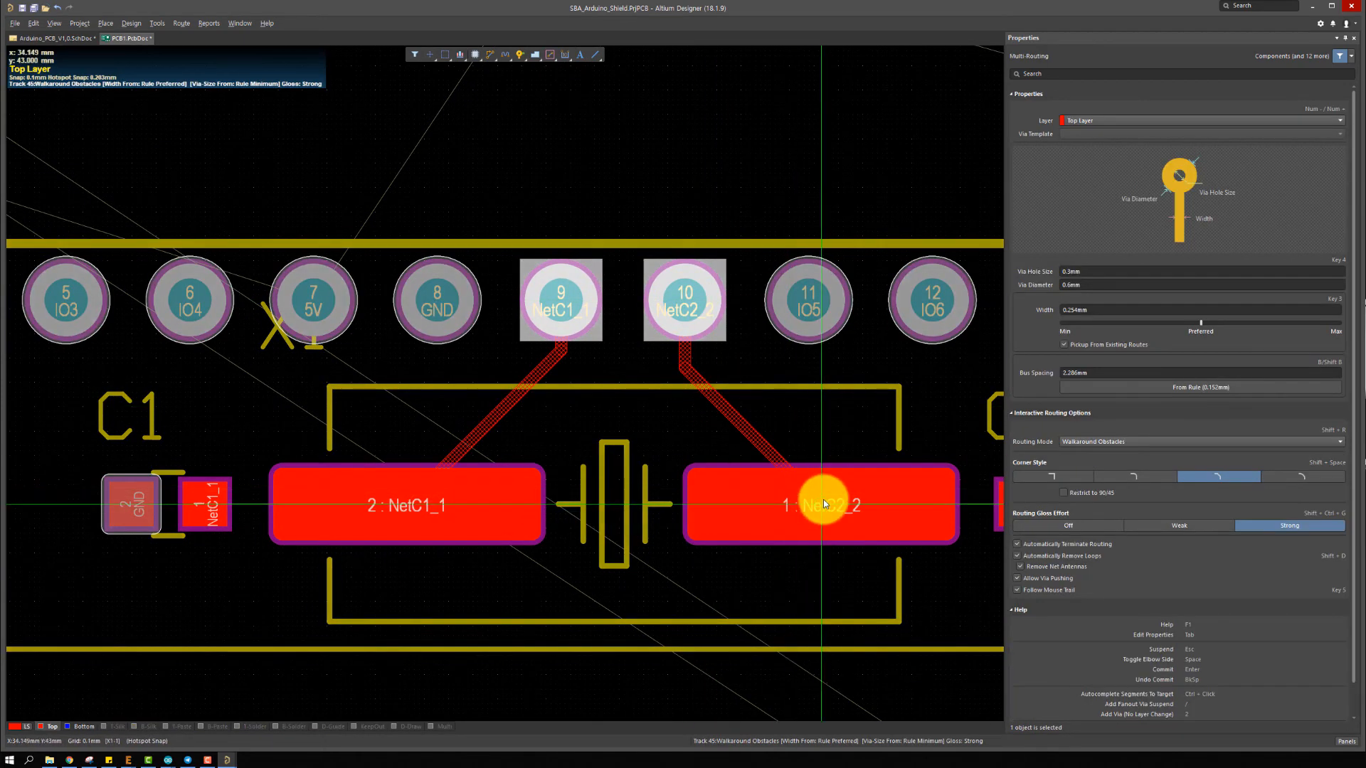
pyautogui.click(822, 501)
pyautogui.rightClick(822, 501)
# Route C1's NetC1_1 pad to X1 pad 2 and X1 pad 1 to C2's NetC2_2 pad on the Top Layer
pyautogui.moveTo(547, 371); pyautogui.dragTo(615, 327, button='right')
pyautogui.click(315, 378)
pyautogui.hotkey('ctrl', 'w')
pyautogui.click(276, 460)
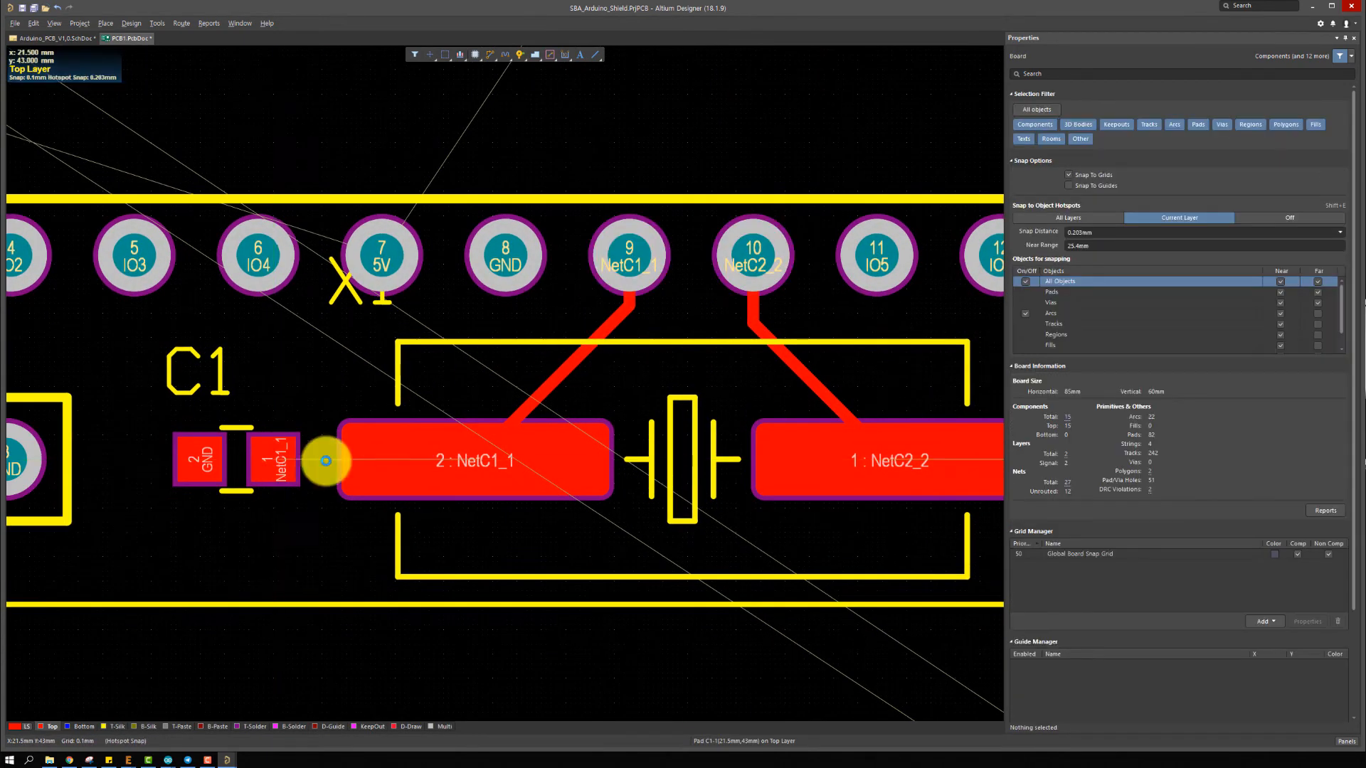
pyautogui.click(395, 461)
pyautogui.moveTo(731, 327); pyautogui.dragTo(432, 336, button='right')
pyautogui.click(637, 470)
pyautogui.click(790, 468)
pyautogui.keyDown('ctrl'); pyautogui.scroll(-6, 713, 382); pyautogui.keyUp('ctrl')
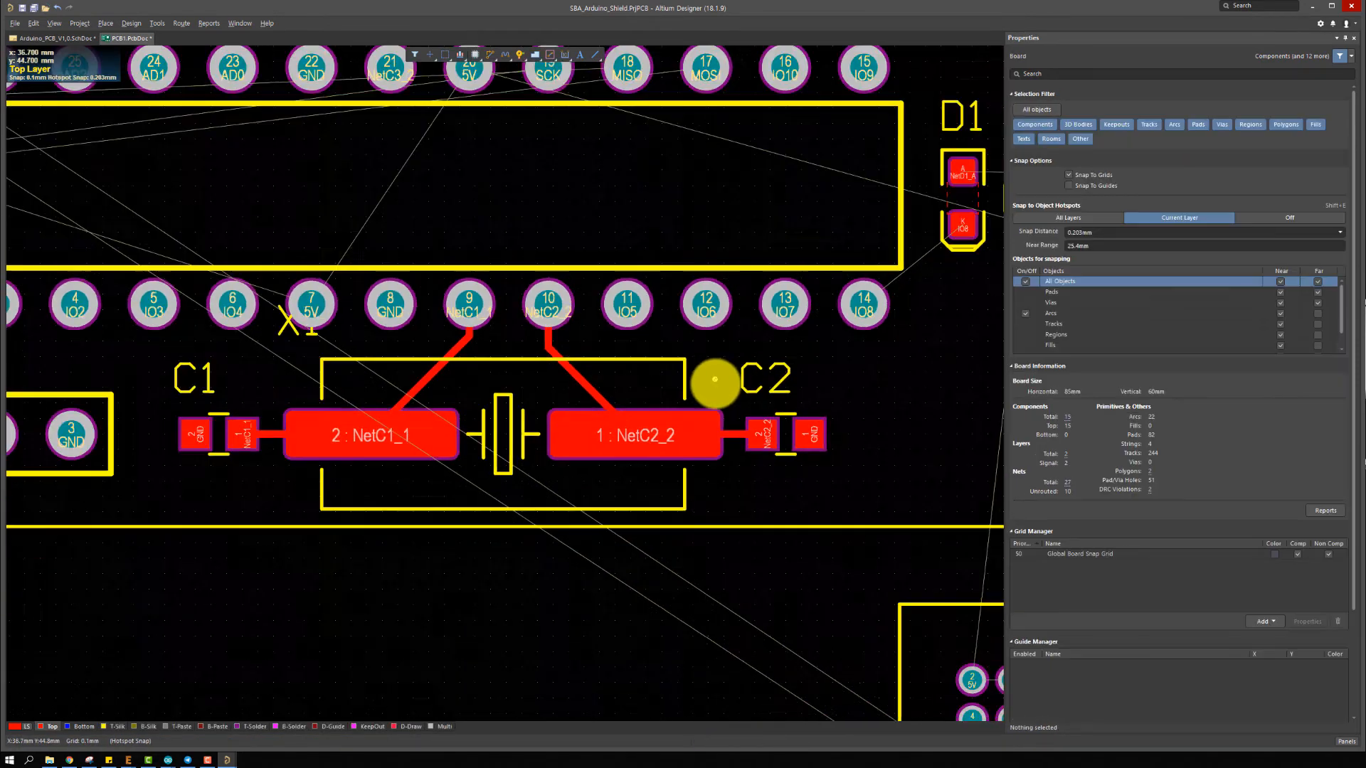
# Route IO8 from U1 pin 14 to D1's K pad and connect D1's A pad to R1 pad 1 on the Top Layer
pyautogui.keyDown('ctrl'); pyautogui.scroll(5, 846, 310); pyautogui.keyUp('ctrl')
pyautogui.click(724, 434)
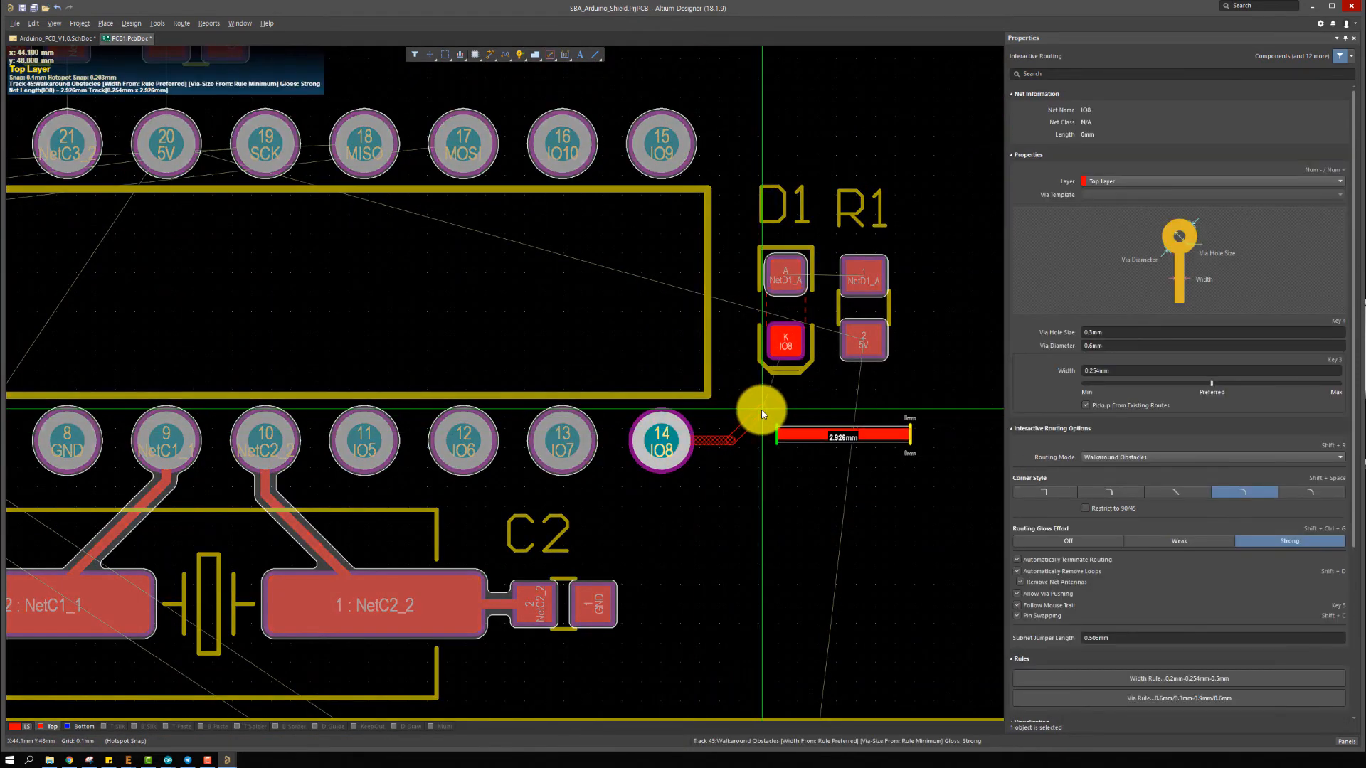
pyautogui.click(791, 338)
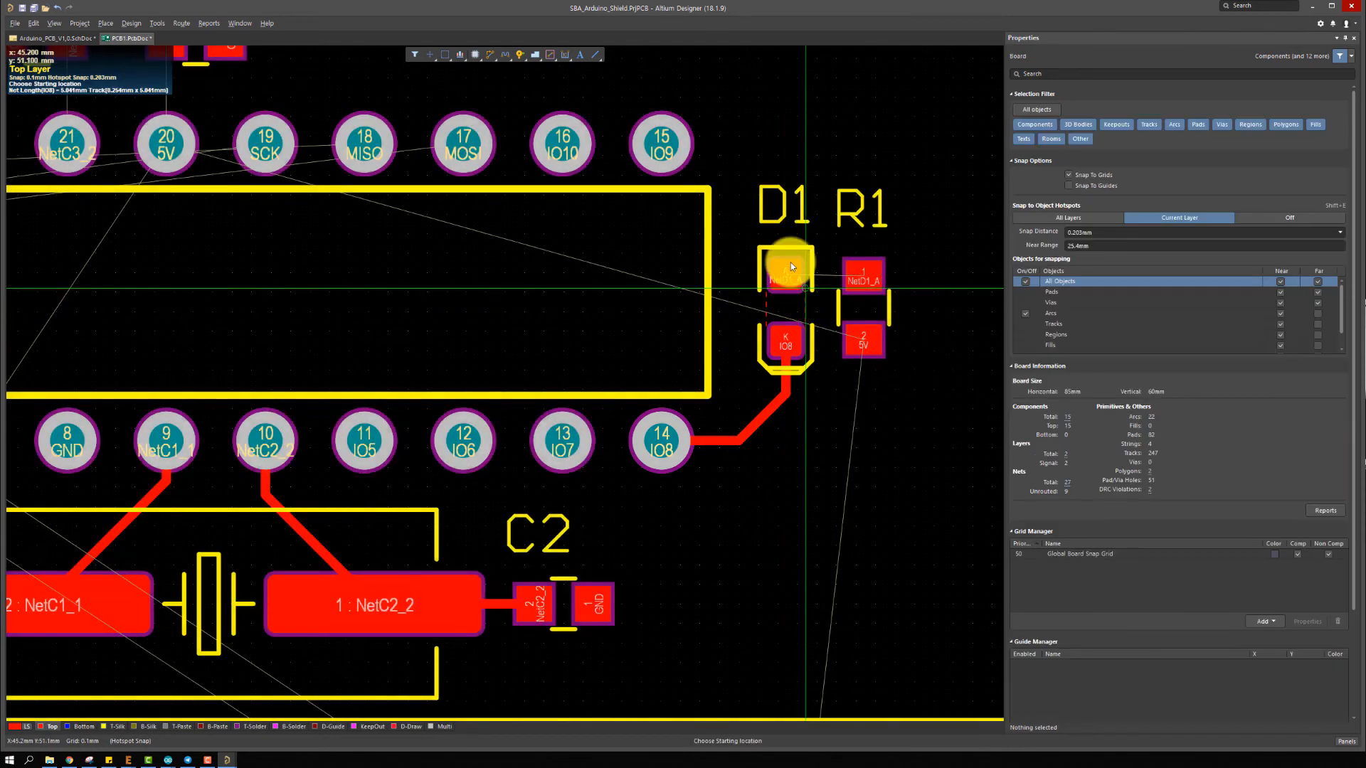
pyautogui.click(791, 263)
pyautogui.click(864, 276)
pyautogui.rightClick(687, 354)
# Route 5V from R1 pad 2 through pins 2 and 1 of S1's 10-pin header to P1 pin 2 on the Top Layer
pyautogui.moveTo(688, 353); pyautogui.dragTo(716, 296, button='right')
pyautogui.keyDown('ctrl'); pyautogui.scroll(-2, 716, 296); pyautogui.keyUp('ctrl')
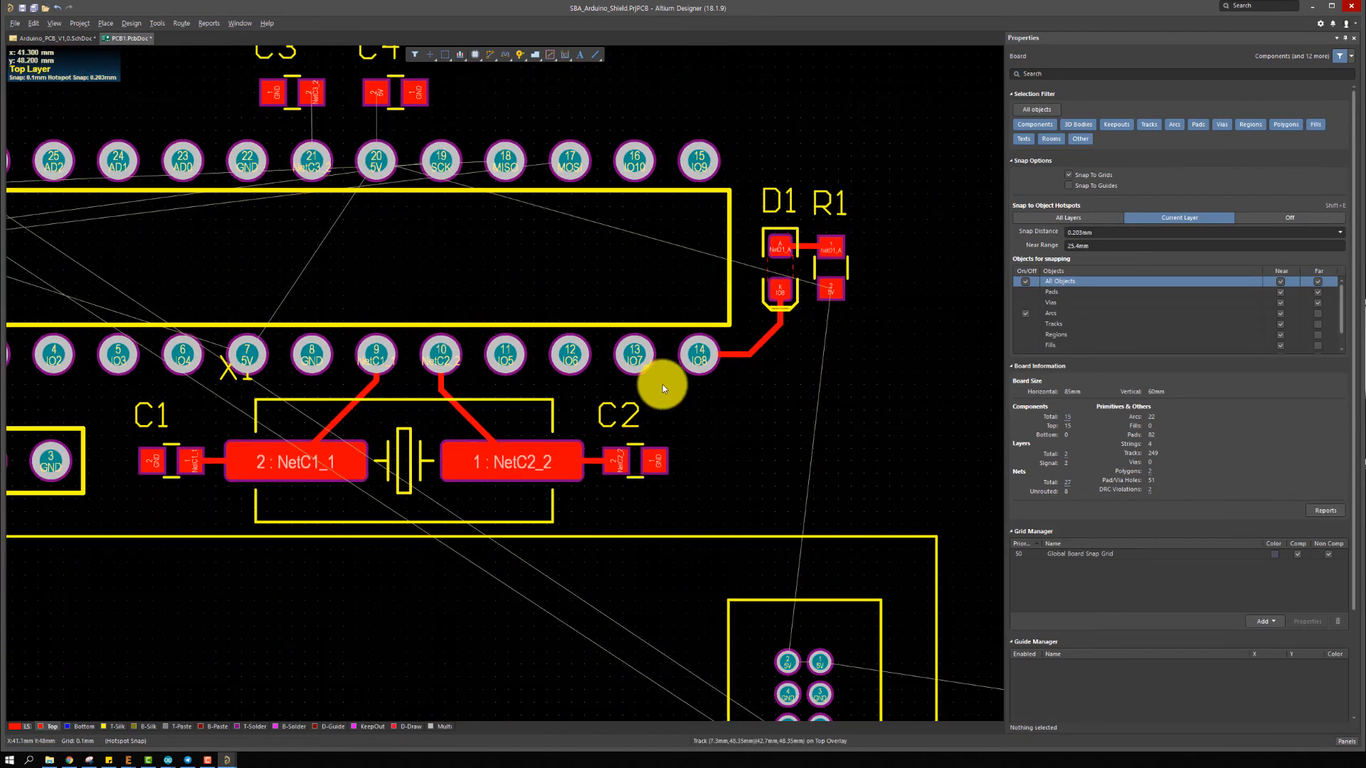
pyautogui.moveTo(663, 384); pyautogui.dragTo(628, 198, button='right')
pyautogui.moveTo(810, 502); pyautogui.dragTo(760, 556, button='right')
pyautogui.click(742, 160)
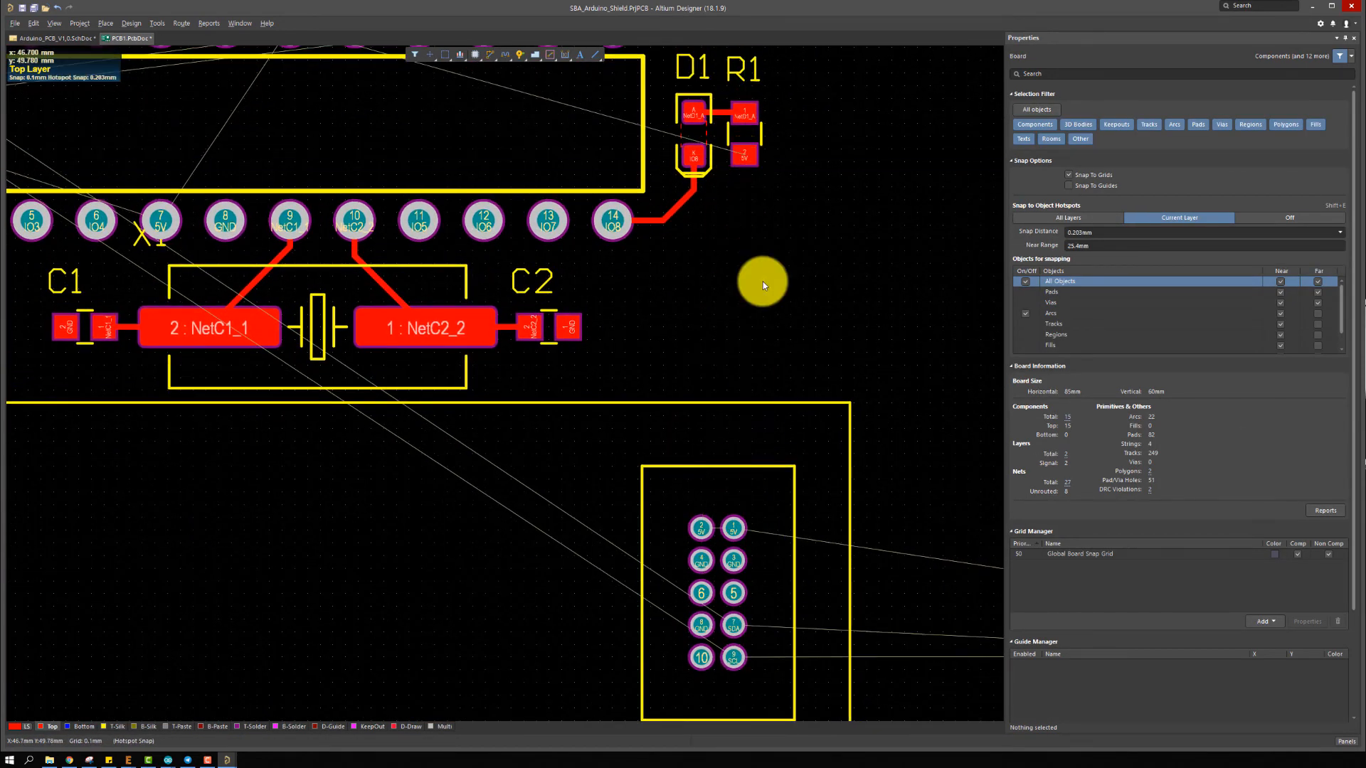
pyautogui.click(704, 524)
pyautogui.moveTo(708, 455); pyautogui.dragTo(537, 385, button='right')
pyautogui.click(537, 458)
pyautogui.keyDown('ctrl'); pyautogui.scroll(-1, 726, 493); pyautogui.keyUp('ctrl')
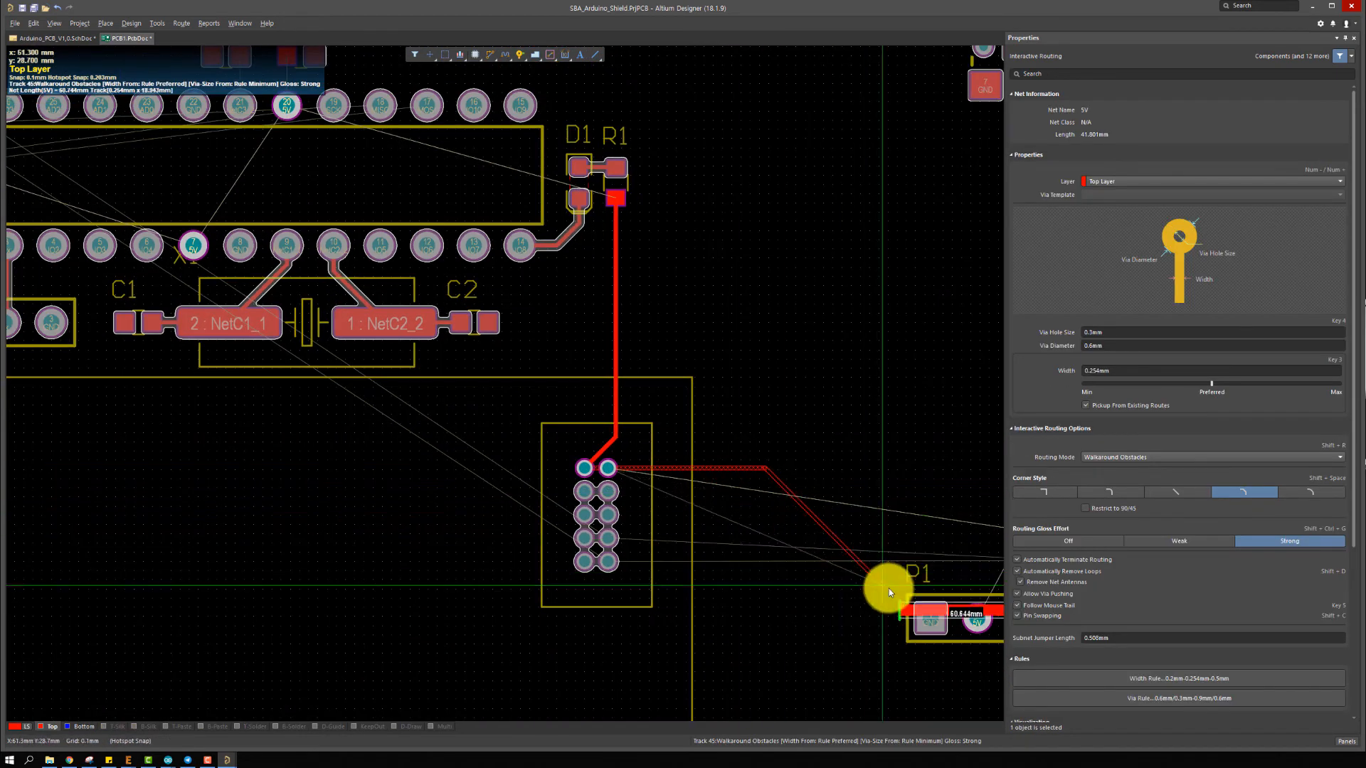
pyautogui.click(980, 615)
pyautogui.rightClick(984, 522)
# Route R3's 5V pad to the 5V track that runs from S1's header to P1
pyautogui.moveTo(933, 465); pyautogui.dragTo(800, 460, button='right')
pyautogui.moveTo(874, 595); pyautogui.dragTo(782, 589, button='right')
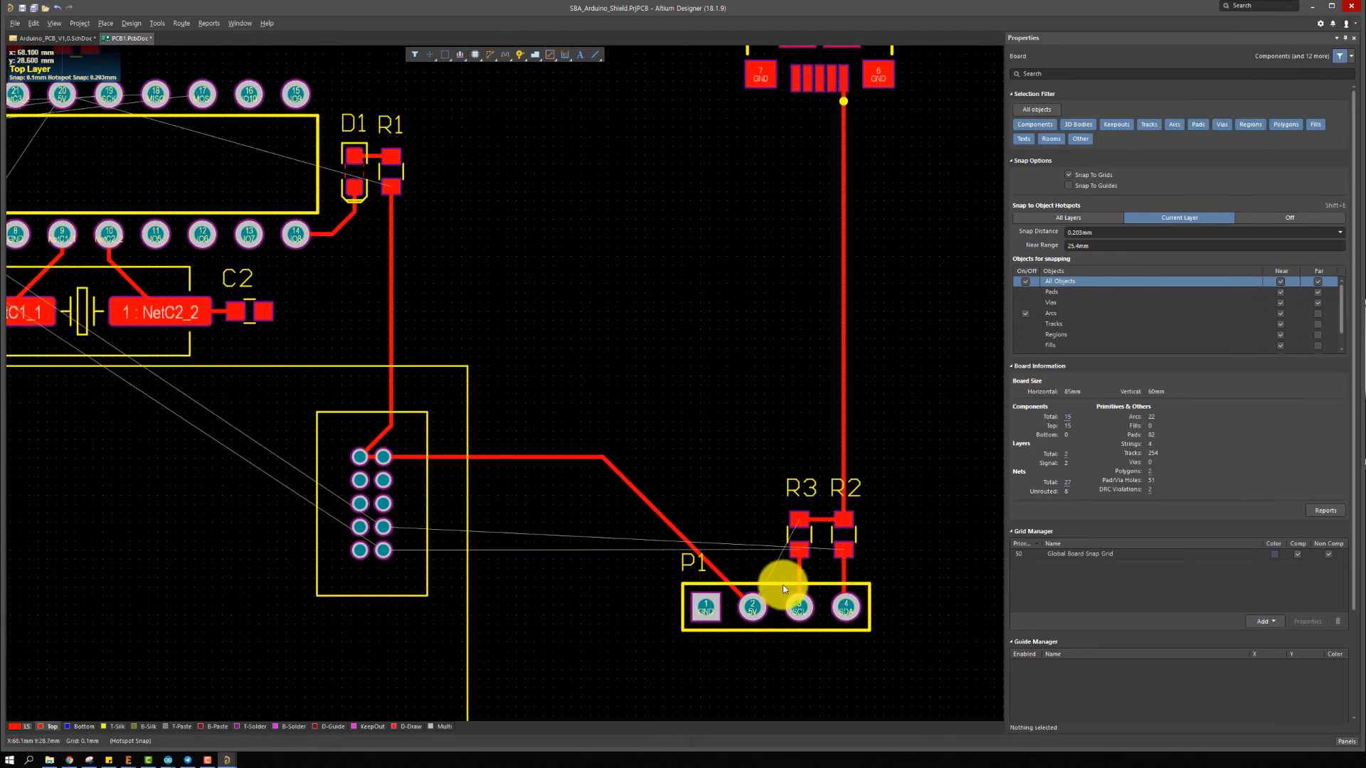
pyautogui.hotkey('ctrl', 'w')
pyautogui.click(796, 520)
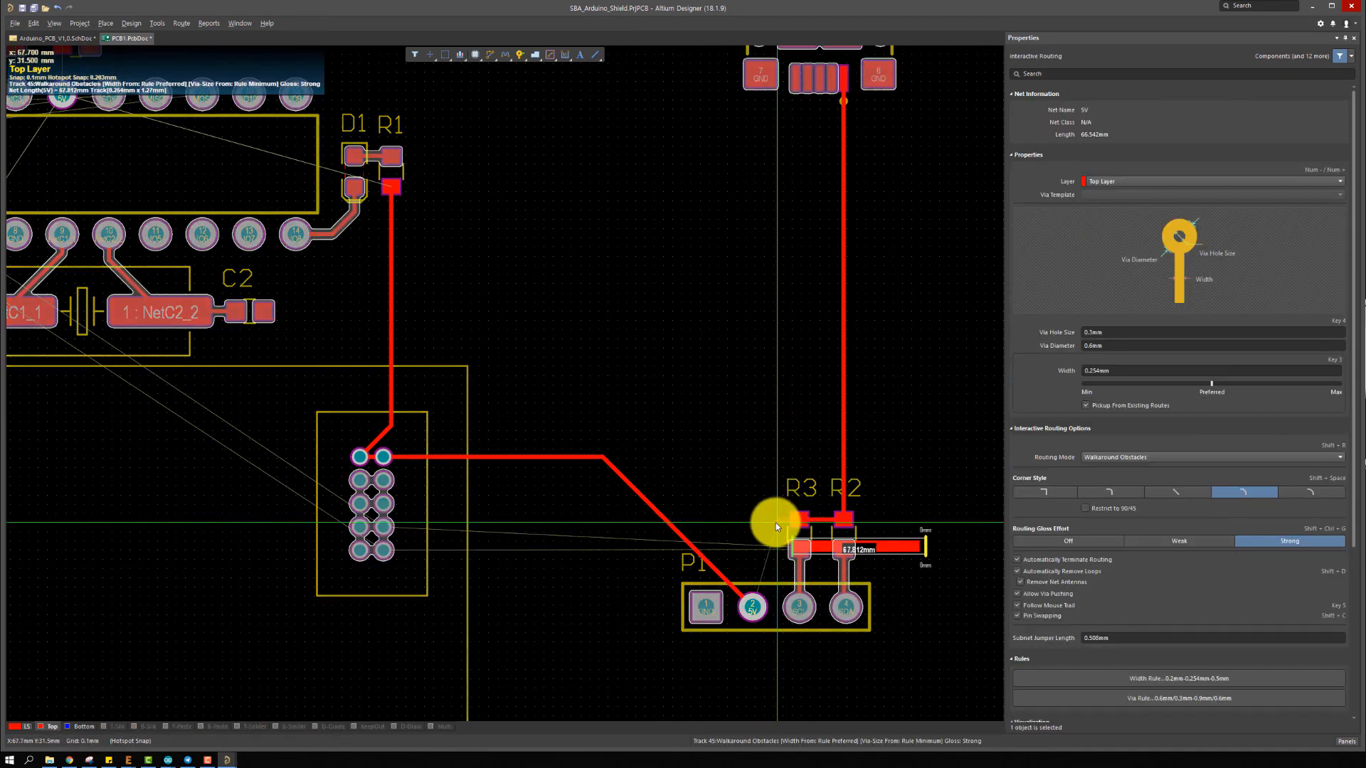
pyautogui.click(602, 455)
pyautogui.keyDown('ctrl'); pyautogui.scroll(-1, 828, 500); pyautogui.keyUp('ctrl')
pyautogui.rightClick(828, 500)
# Route U1 pin 21 to C3's NetC3_2 pad and U1 pin 20 to C4's 5V pad on the Top Layer
pyautogui.moveTo(513, 460); pyautogui.dragTo(736, 373, button='right')
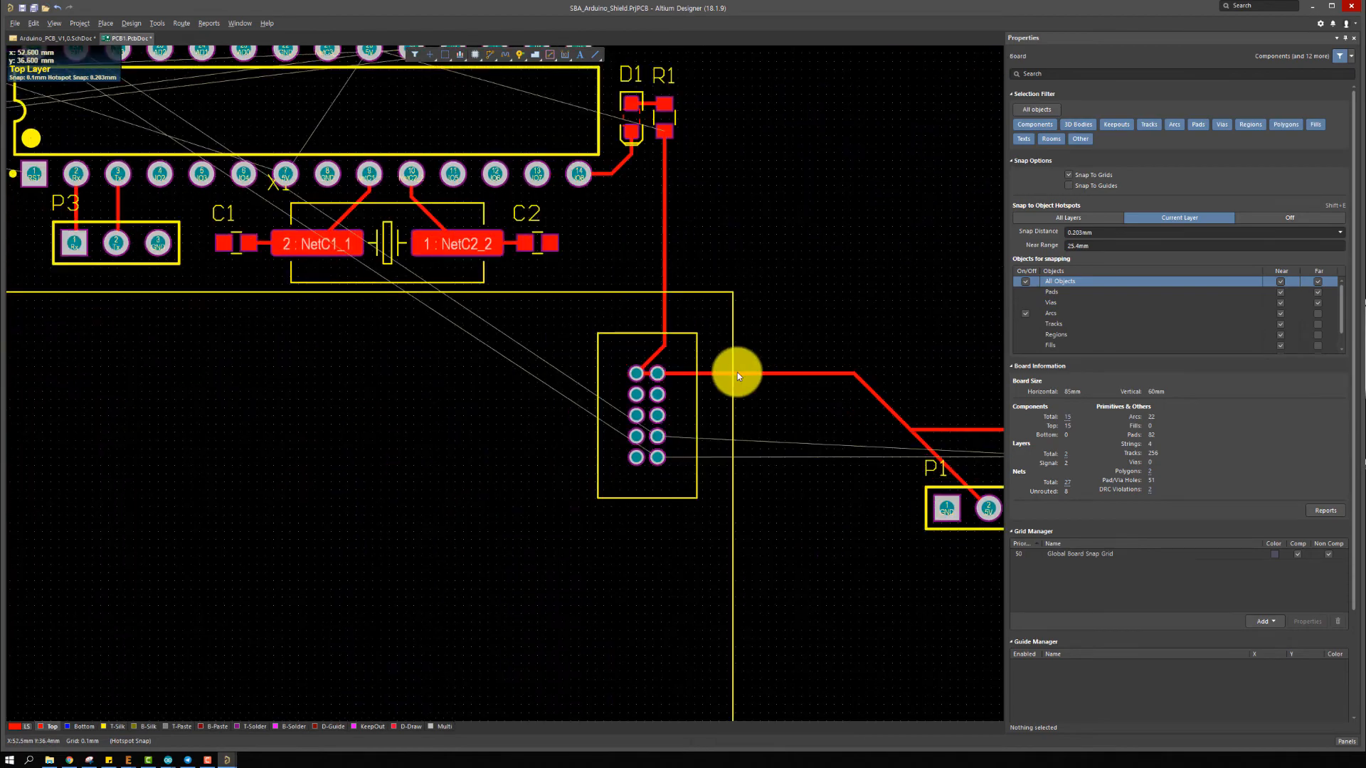
pyautogui.keyDown('ctrl'); pyautogui.scroll(4, 707, 496); pyautogui.keyUp('ctrl')
pyautogui.keyDown('ctrl'); pyautogui.scroll(-4, 710, 493); pyautogui.keyUp('ctrl')
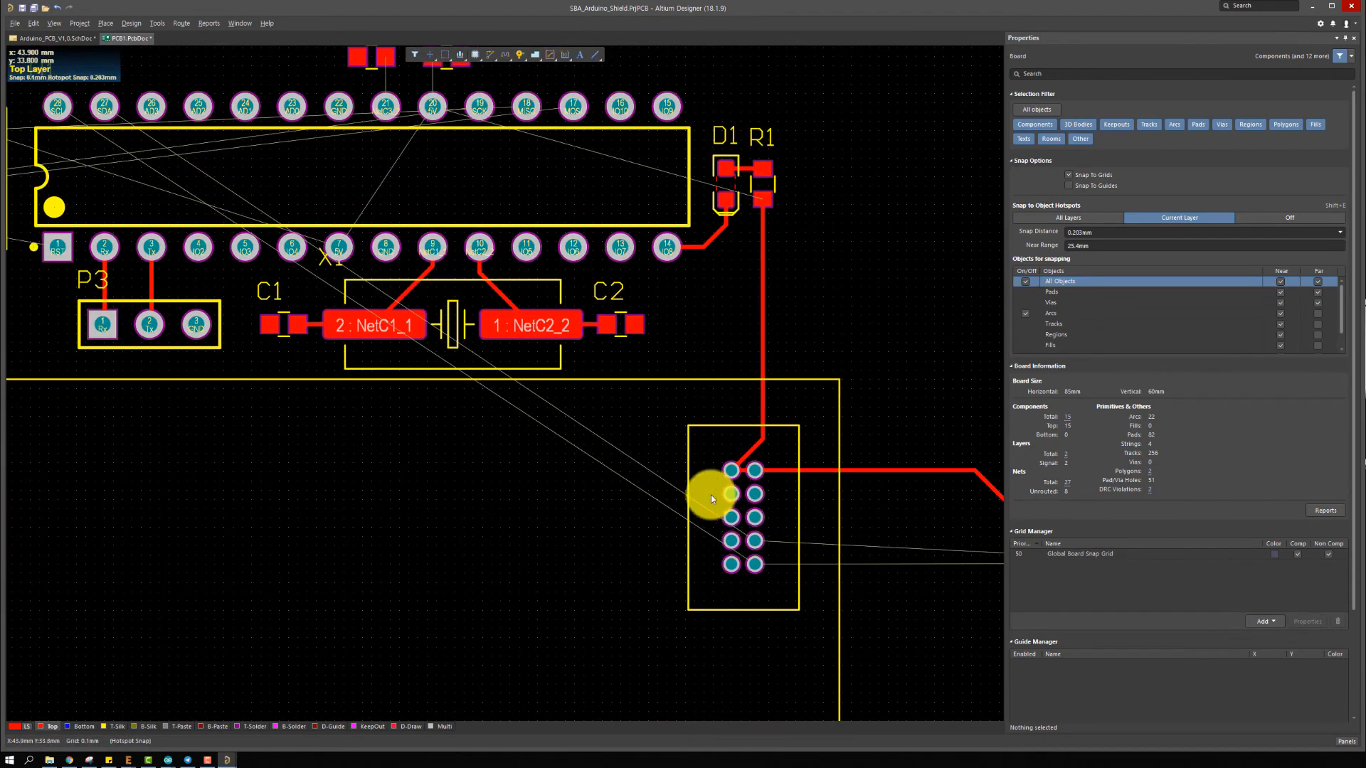
pyautogui.keyDown('ctrl'); pyautogui.scroll(4, 525, 178); pyautogui.keyUp('ctrl')
pyautogui.moveTo(529, 174); pyautogui.dragTo(497, 278, button='right')
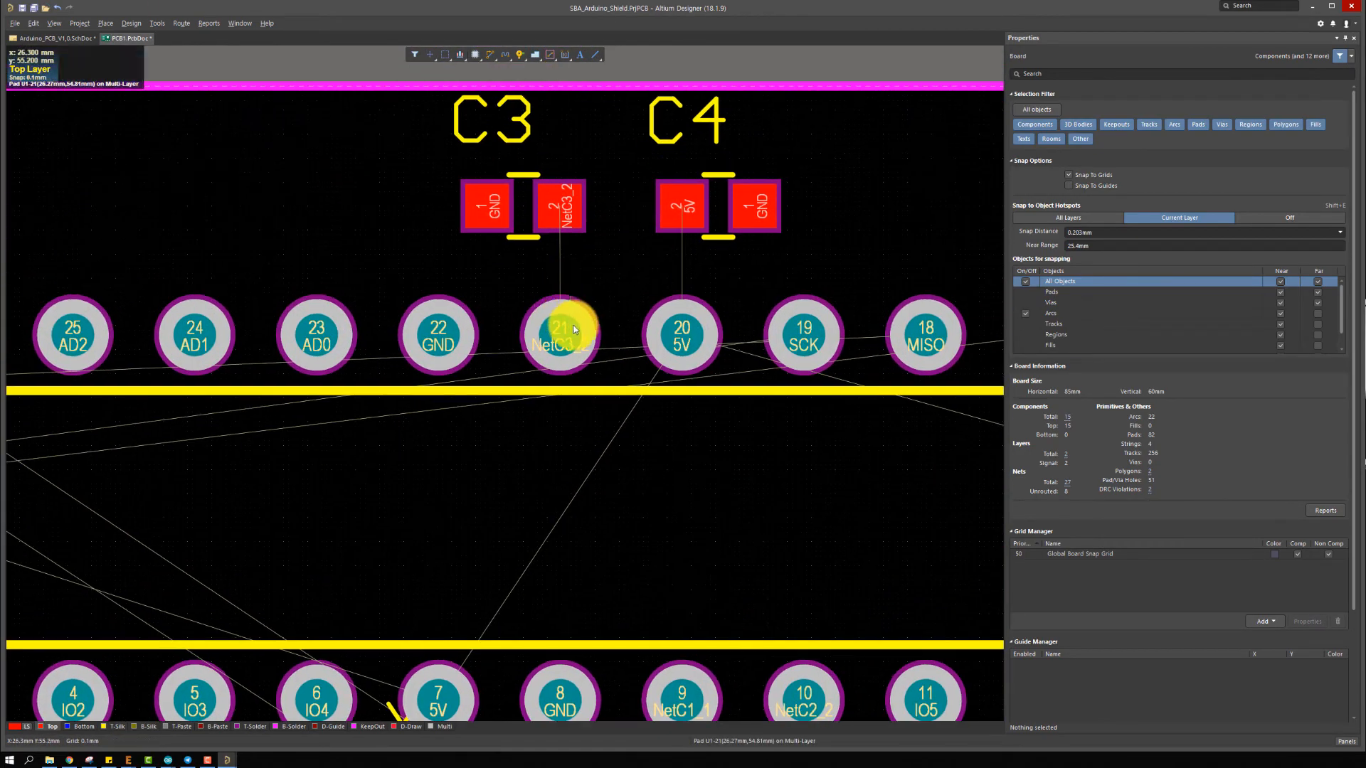
pyautogui.click(561, 333)
pyautogui.click(561, 207)
pyautogui.click(688, 329)
pyautogui.click(680, 215)
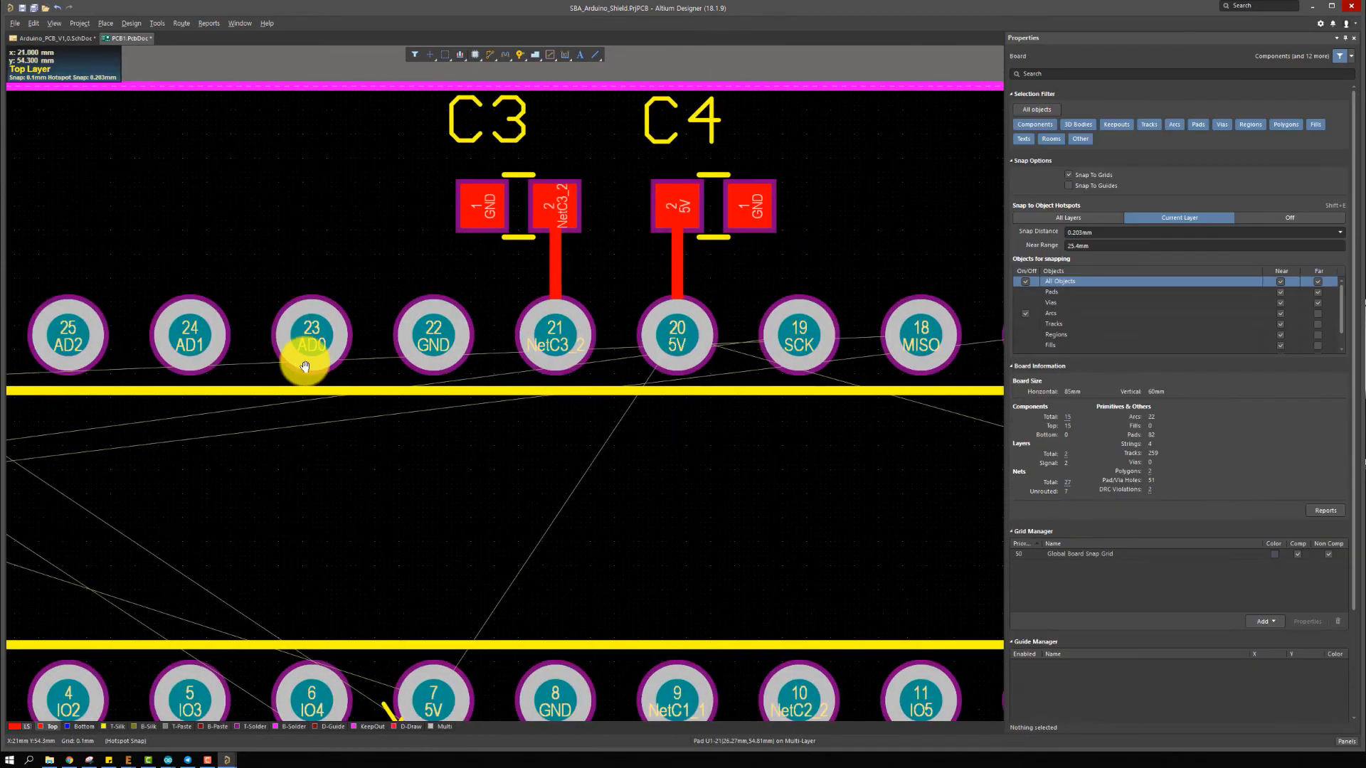
pyautogui.rightClick(299, 360)
# Route the 5V track from U1 pin 7 across the chip's interior to U1 pin 20
pyautogui.keyDown('ctrl'); pyautogui.scroll(-3, 564, 412); pyautogui.keyUp('ctrl')
pyautogui.keyDown('ctrl'); pyautogui.scroll(3, 601, 485); pyautogui.keyUp('ctrl')
pyautogui.keyDown('ctrl'); pyautogui.scroll(1, 602, 486); pyautogui.keyUp('ctrl')
pyautogui.moveTo(701, 455); pyautogui.dragTo(578, 541, button='right')
pyautogui.hotkey('ctrl', 'w')
pyautogui.click(557, 575)
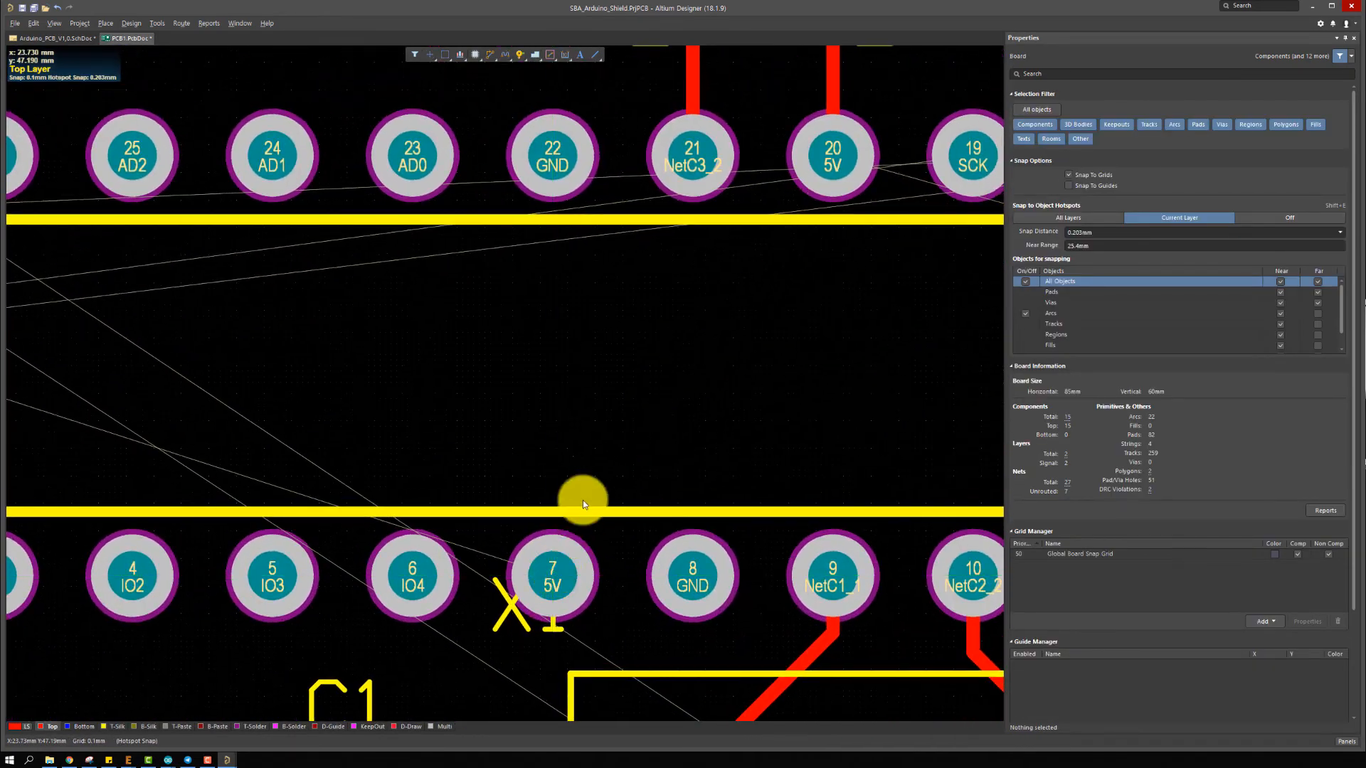
pyautogui.click(827, 174)
pyautogui.rightClick(781, 325)
pyautogui.keyDown('ctrl'); pyautogui.scroll(-3, 754, 326); pyautogui.keyUp('ctrl')
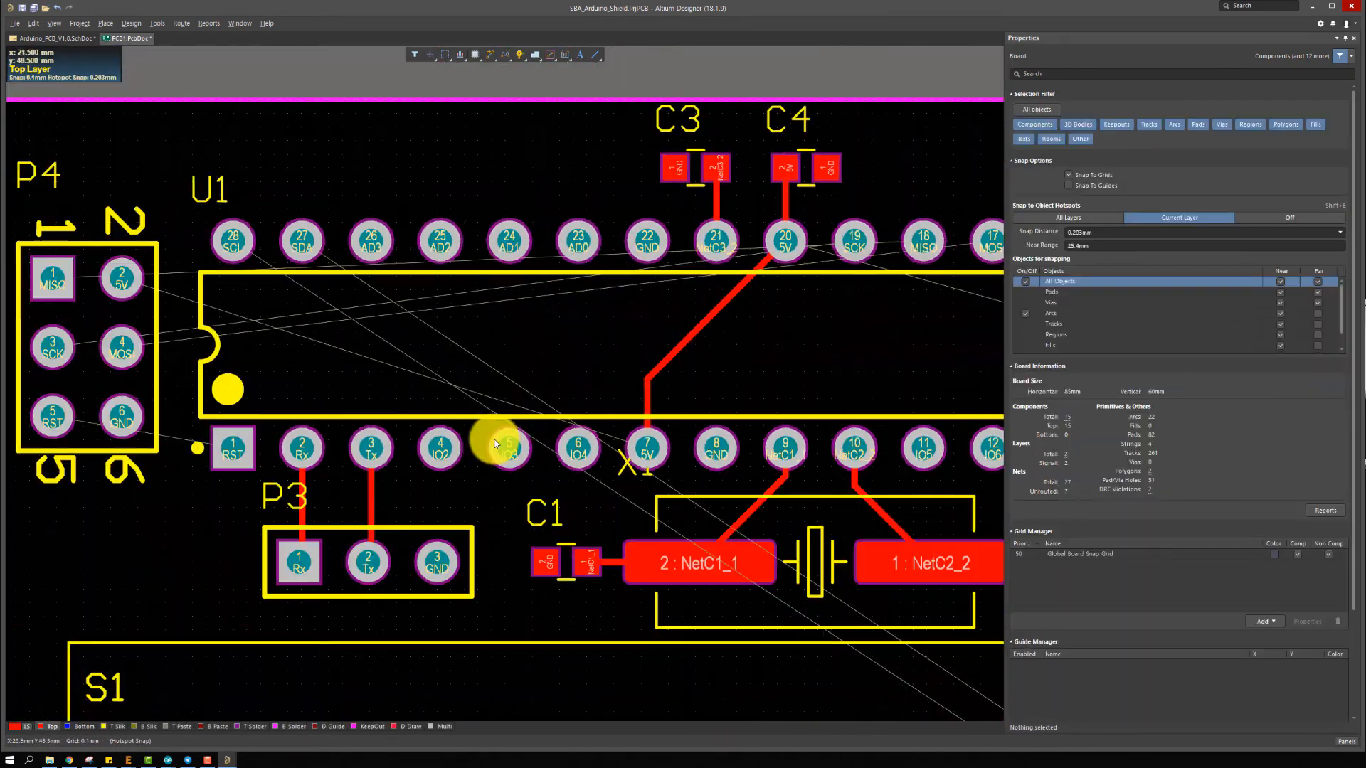
pyautogui.moveTo(508, 441); pyautogui.dragTo(768, 455, button='right')
pyautogui.keyDown('ctrl'); pyautogui.scroll(-3, 488, 257); pyautogui.keyUp('ctrl')
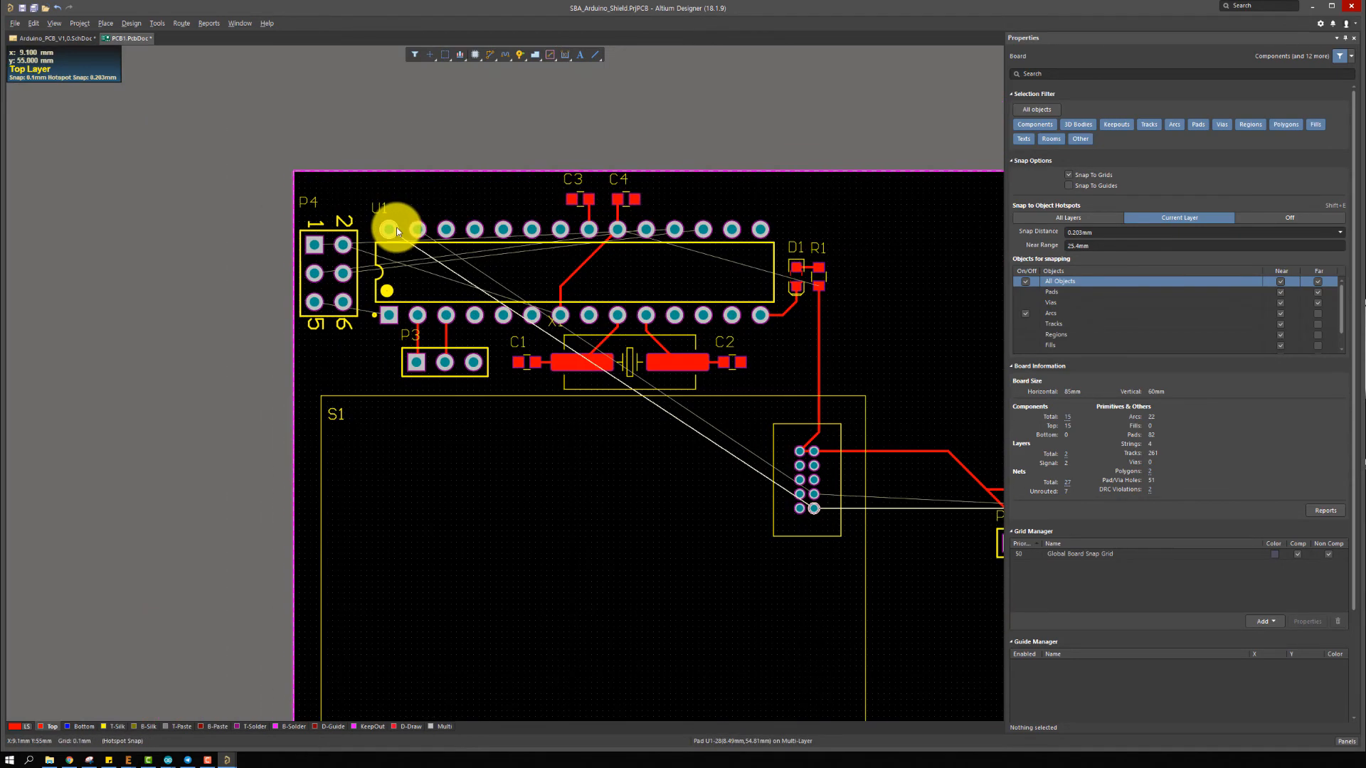
pyautogui.keyDown('ctrl'); pyautogui.scroll(5, 413, 235); pyautogui.keyUp('ctrl')
pyautogui.hotkey('ctrl', 'w')
pyautogui.click(407, 242)
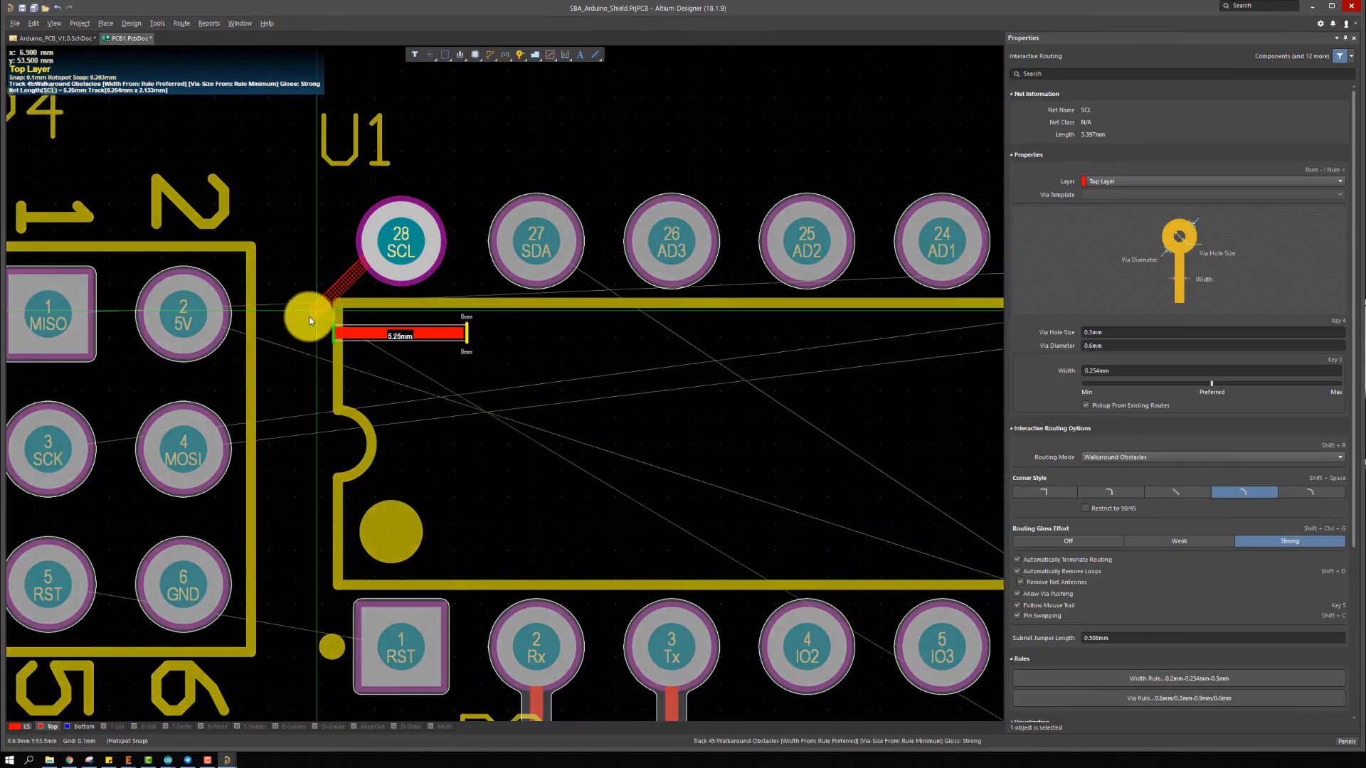
pyautogui.rightClick(305, 324)
pyautogui.click(392, 240)
pyautogui.rightClick(379, 259)
pyautogui.rightClick(405, 250)
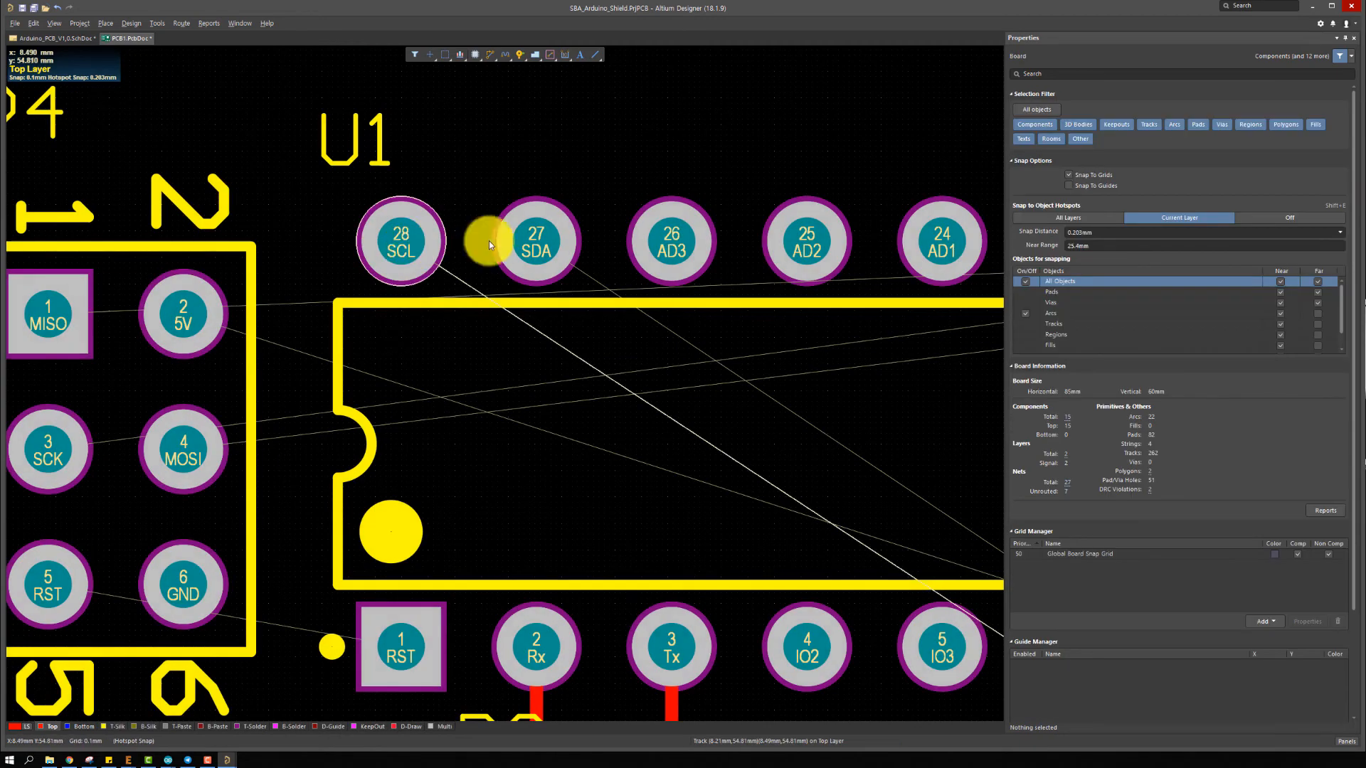
# Multi-route U1's SCL and SDA pads, pins 28 and 27, together diagonally down toward P4 on the Top Layer
pyautogui.click(538, 245)
pyautogui.keyDown('ctrl'); pyautogui.scroll(-1, 704, 202); pyautogui.keyUp('ctrl')
pyautogui.moveTo(469, 287); pyautogui.dragTo(762, 146, button='right')
pyautogui.press('u')
pyautogui.press('m')
pyautogui.rightClick(554, 196)
pyautogui.press('u')
pyautogui.press('m')
pyautogui.click(663, 170)
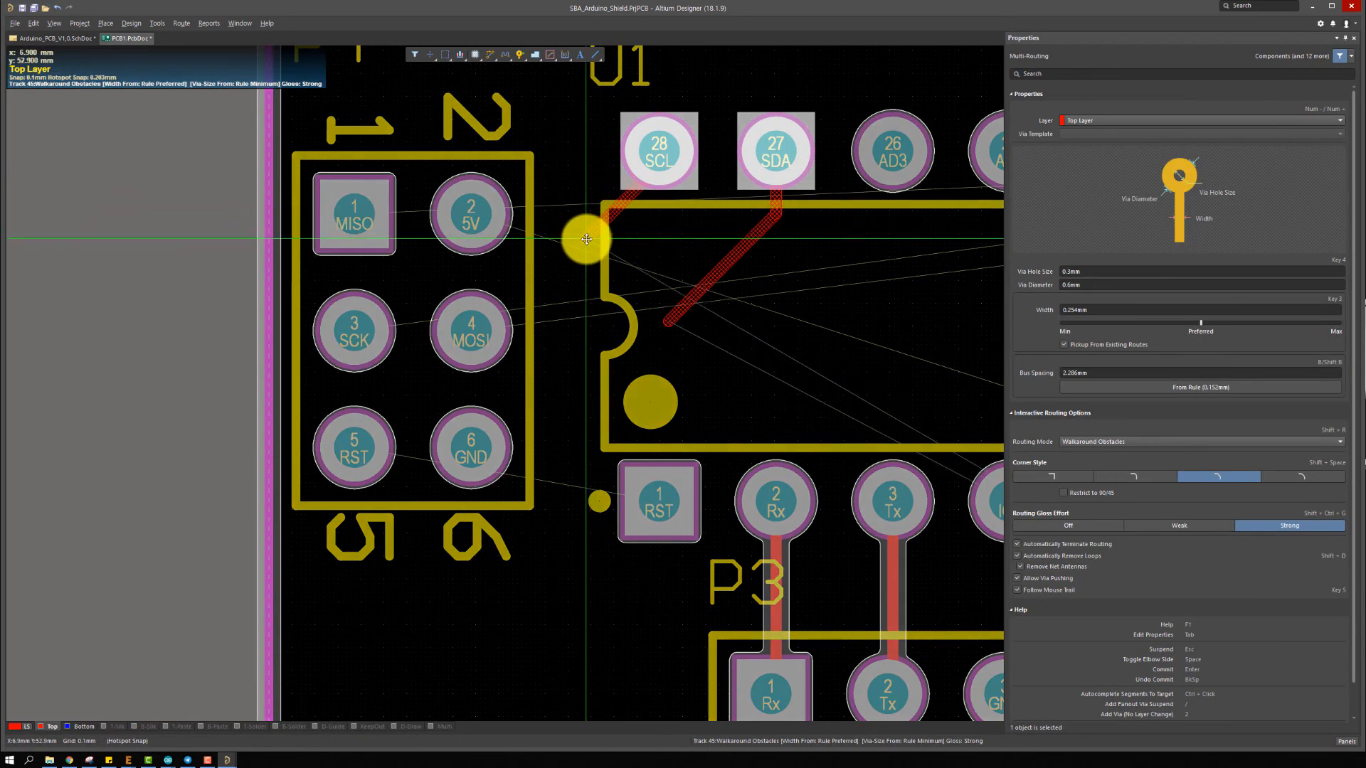
pyautogui.click(550, 259)
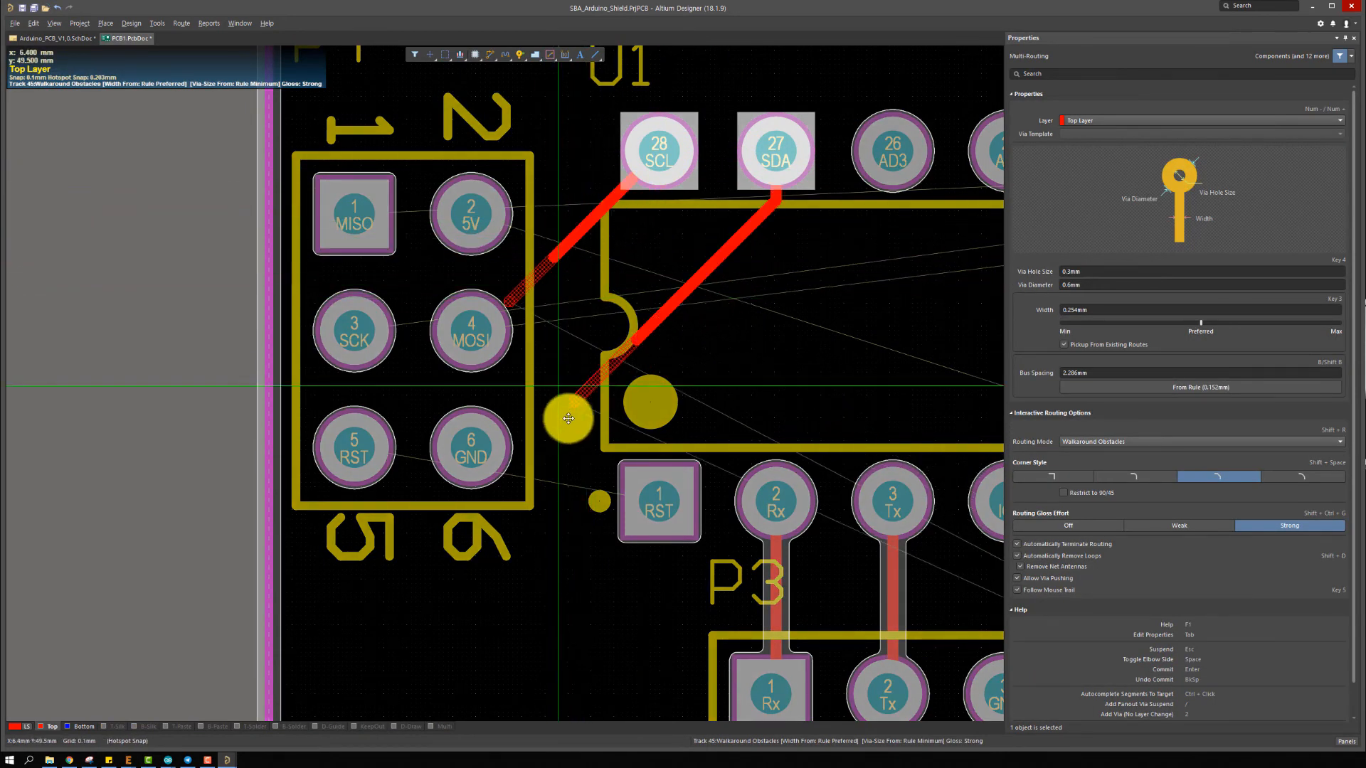
pyautogui.rightClick(565, 338)
# Extend the SCL track straight down through the gap between P4 and U1 to beside P3
pyautogui.moveTo(599, 292); pyautogui.dragTo(664, 191, button='right')
pyautogui.press('u')
pyautogui.press('m')
pyautogui.click(620, 156)
pyautogui.click(611, 568)
pyautogui.rightClick(683, 277)
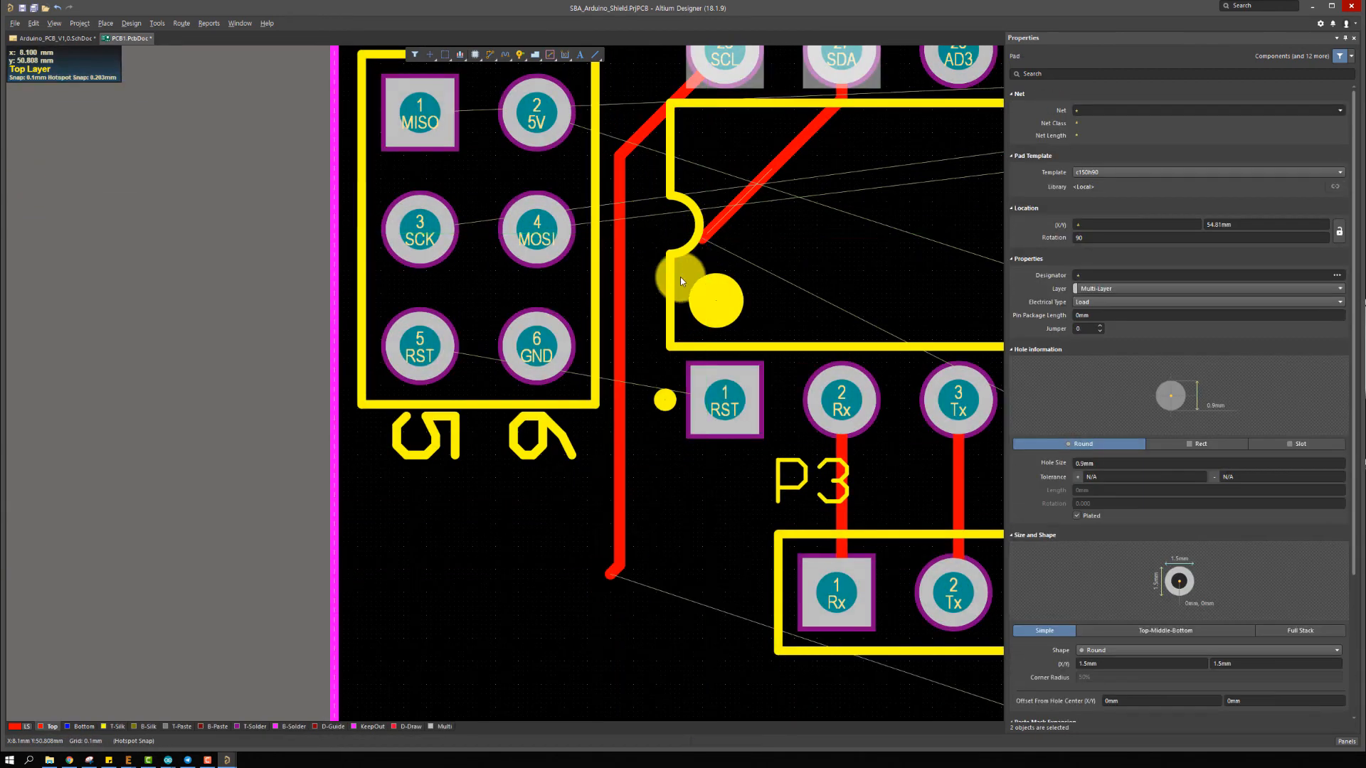
# Extend the SDA track down parallel to the SCL track and delete the angled stub at the SCL track's lower end
pyautogui.click(680, 280)
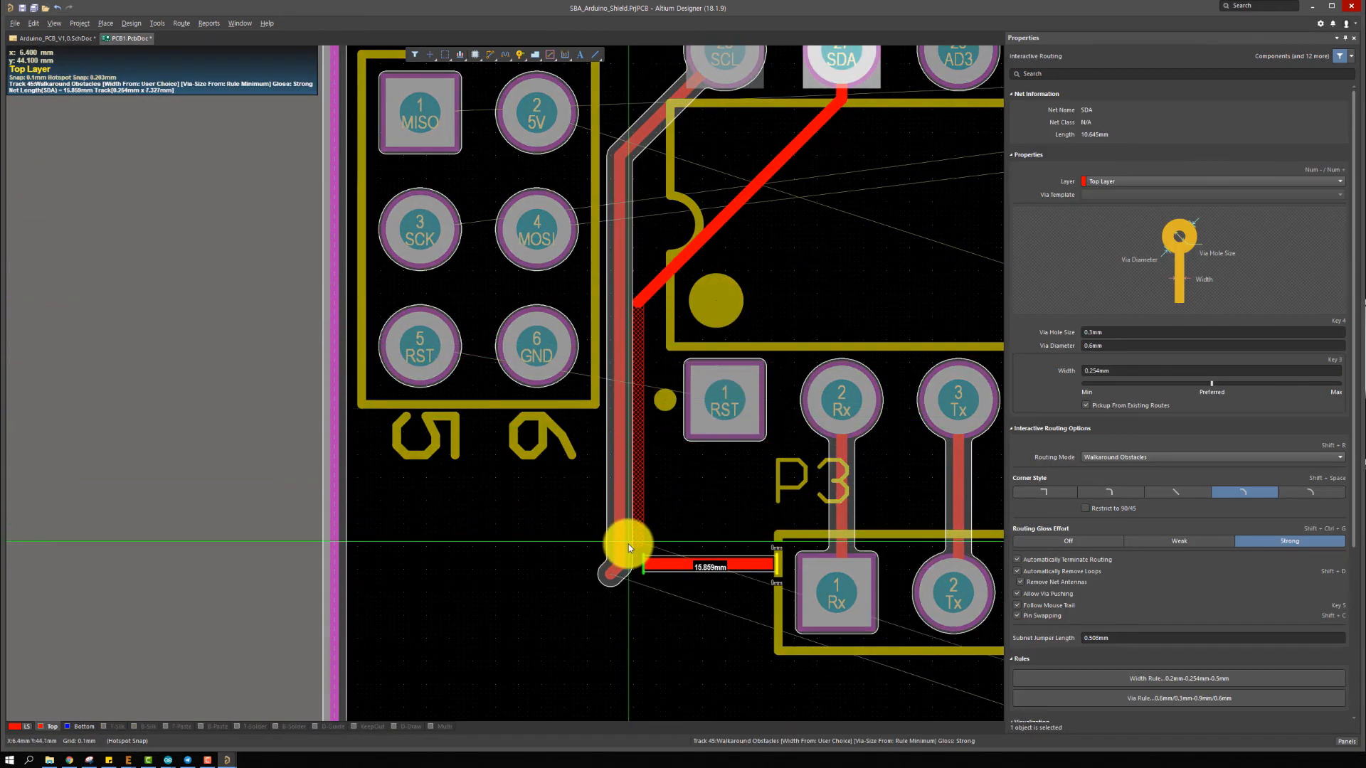
pyautogui.click(629, 547)
pyautogui.rightClick(629, 546)
pyautogui.rightClick(611, 576)
pyautogui.click(611, 576)
pyautogui.press('Delete')
# Select the vertical SCL and SDA tracks and multi-route them down into S1's outline, ending in a diagonal bend toward the header
pyautogui.moveTo(662, 584); pyautogui.dragTo(707, 504, button='right')
pyautogui.keyDown('ctrl'); pyautogui.scroll(-2, 708, 506); pyautogui.keyUp('ctrl')
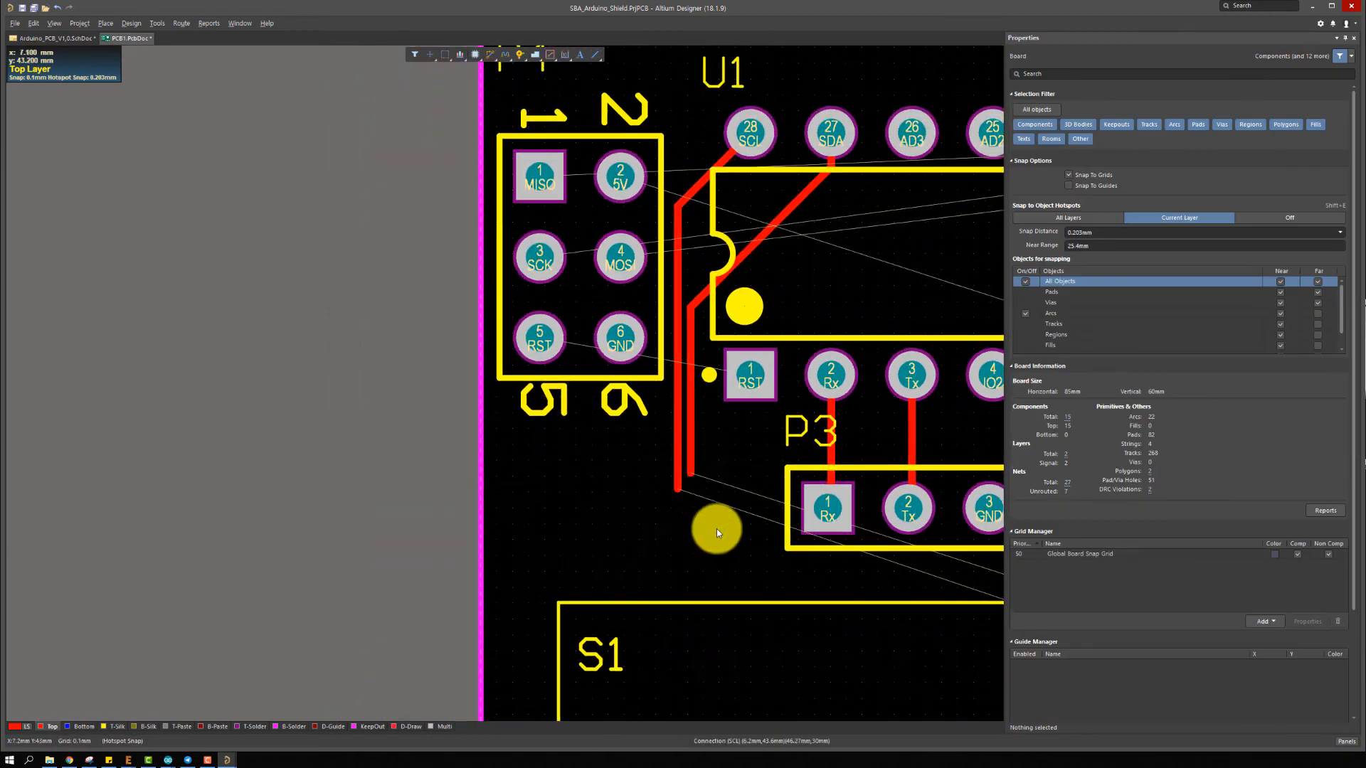
pyautogui.moveTo(716, 530); pyautogui.dragTo(649, 475)
pyautogui.moveTo(648, 473); pyautogui.dragTo(613, 358, button='right')
pyautogui.keyDown('ctrl'); pyautogui.scroll(-1, 682, 410); pyautogui.keyUp('ctrl')
pyautogui.press('u')
pyautogui.press('m')
pyautogui.click(649, 387)
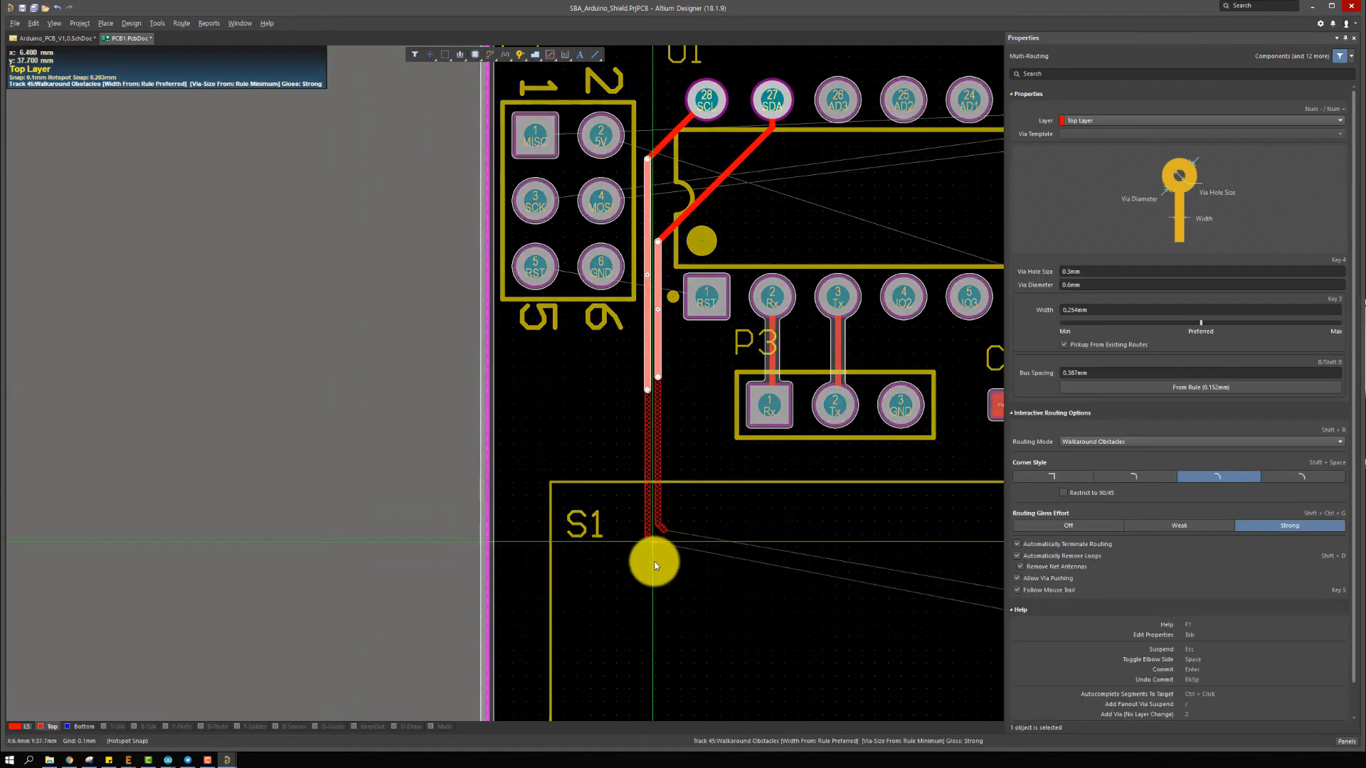
pyautogui.click(686, 667)
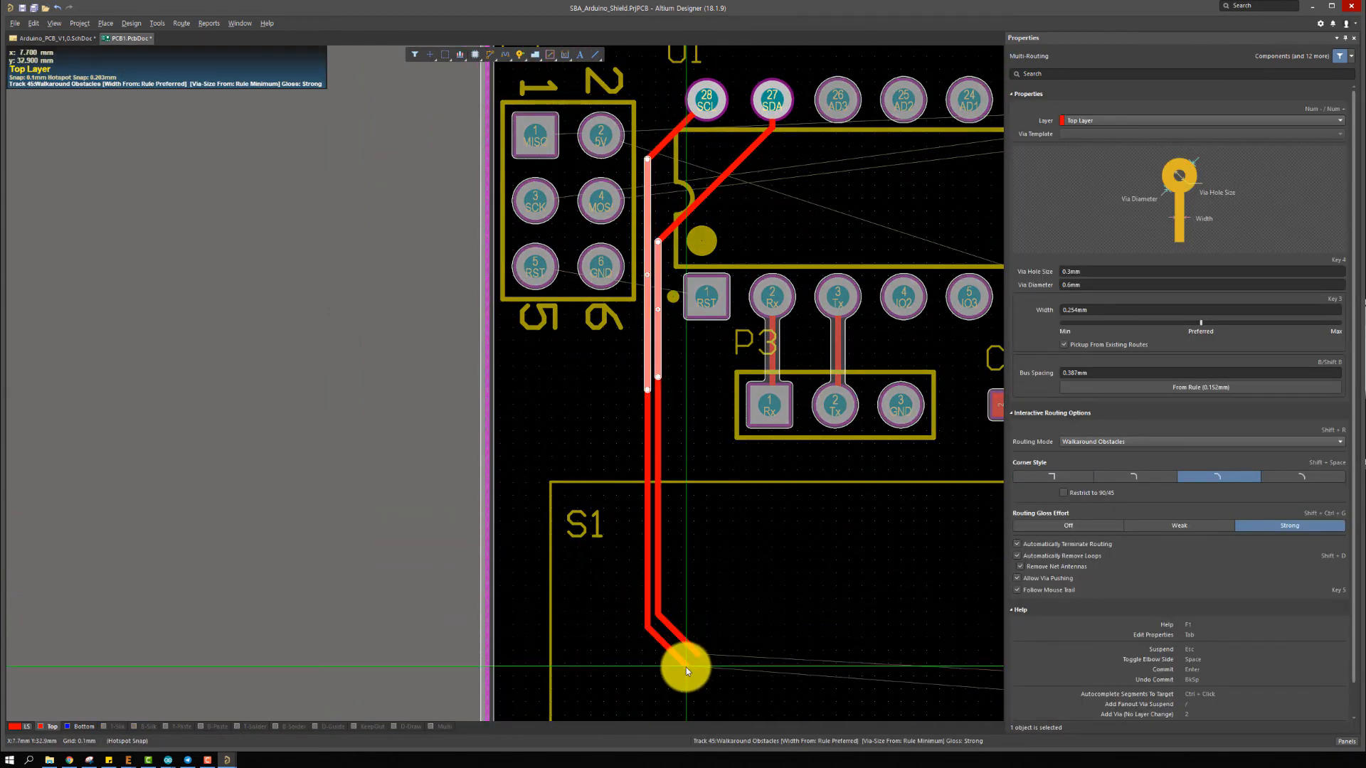
pyautogui.rightClick(687, 666)
# Start the SCL track at pin 9 of S1's header with a diagonal Top Layer segment to just below pin 10
pyautogui.moveTo(707, 643); pyautogui.dragTo(557, 498, button='right')
pyautogui.click(572, 315)
pyautogui.keyDown('ctrl'); pyautogui.scroll(-1, 632, 336); pyautogui.keyUp('ctrl')
pyautogui.moveTo(631, 336); pyautogui.dragTo(470, 280, button='right')
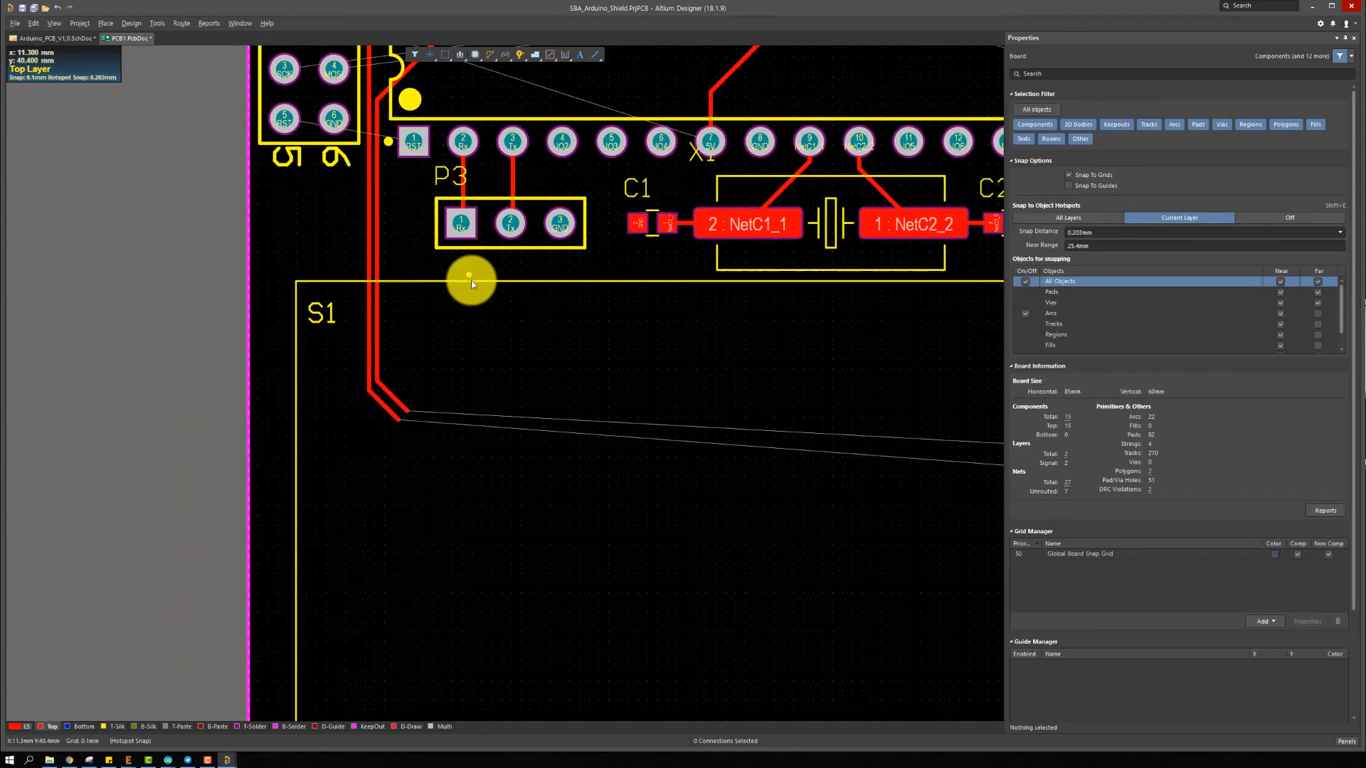
pyautogui.moveTo(811, 391); pyautogui.dragTo(349, 282, button='right')
pyautogui.keyDown('ctrl'); pyautogui.scroll(3, 719, 360); pyautogui.keyUp('ctrl')
pyautogui.hotkey('ctrl', 'w')
pyautogui.click(624, 344)
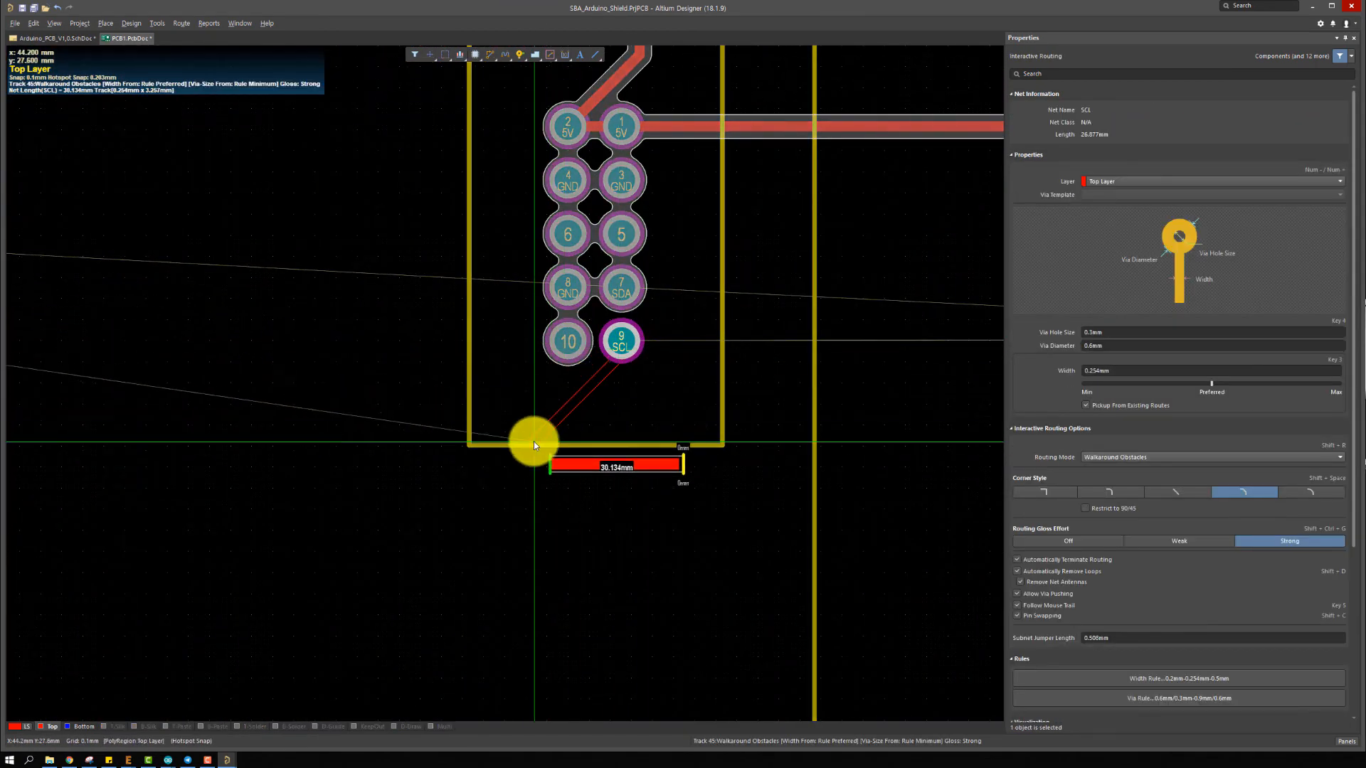
pyautogui.click(513, 407)
pyautogui.keyDown('ctrl'); pyautogui.scroll(-1, 506, 401); pyautogui.keyUp('ctrl')
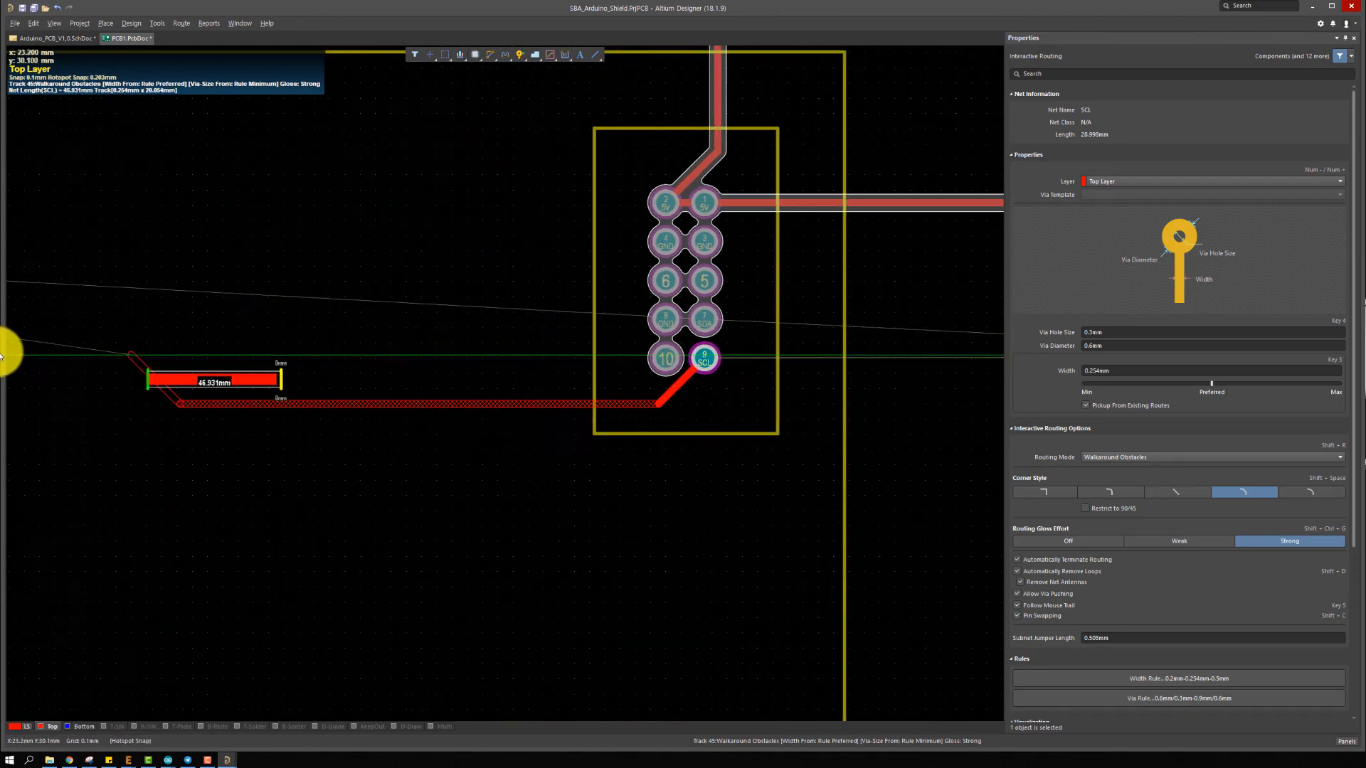
pyautogui.keyDown('ctrl'); pyautogui.scroll(2, 676, 390); pyautogui.keyUp('ctrl')
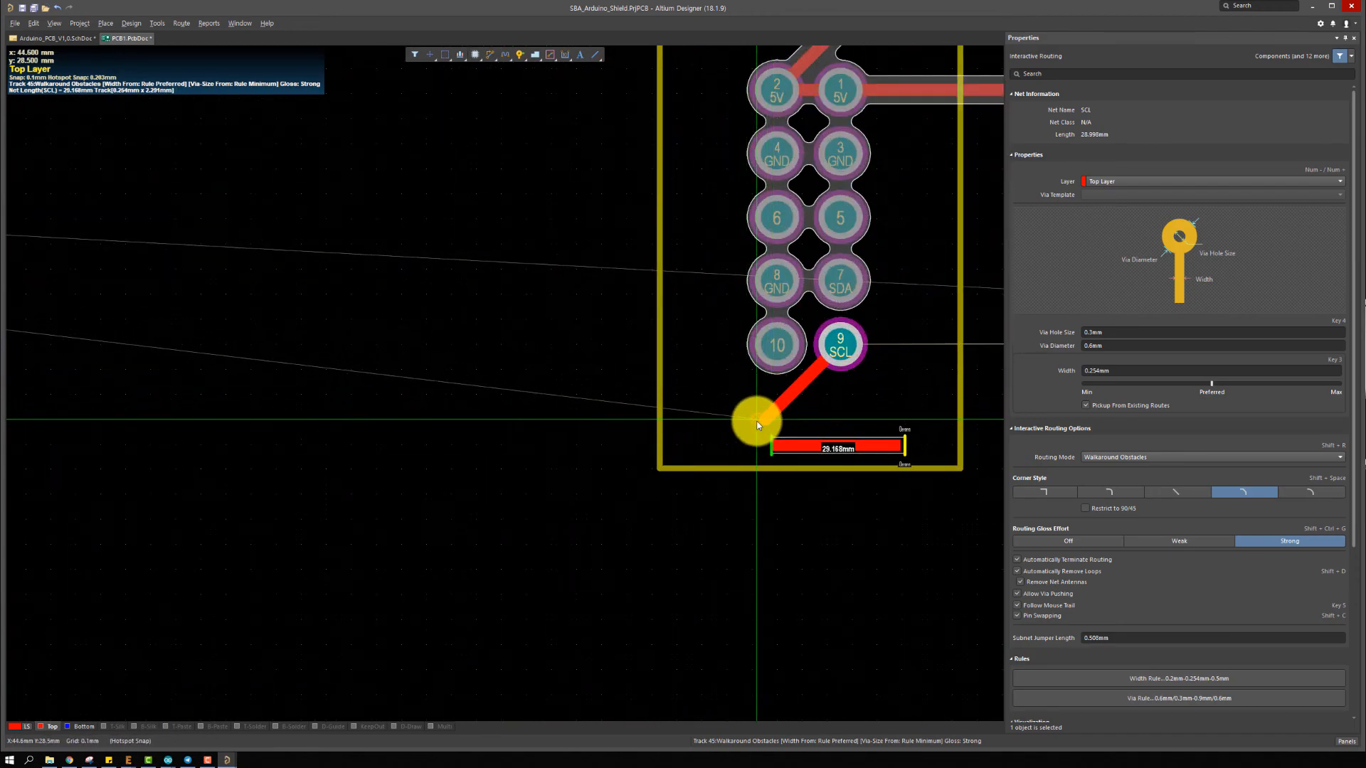
# Drop a via to the Bottom Layer, run SCL across S1 to just below the Top Layer SCL track, and switch back to the Top Layer
pyautogui.keyDown('ctrl'); pyautogui.scroll(-3, 533, 398); pyautogui.keyUp('ctrl')
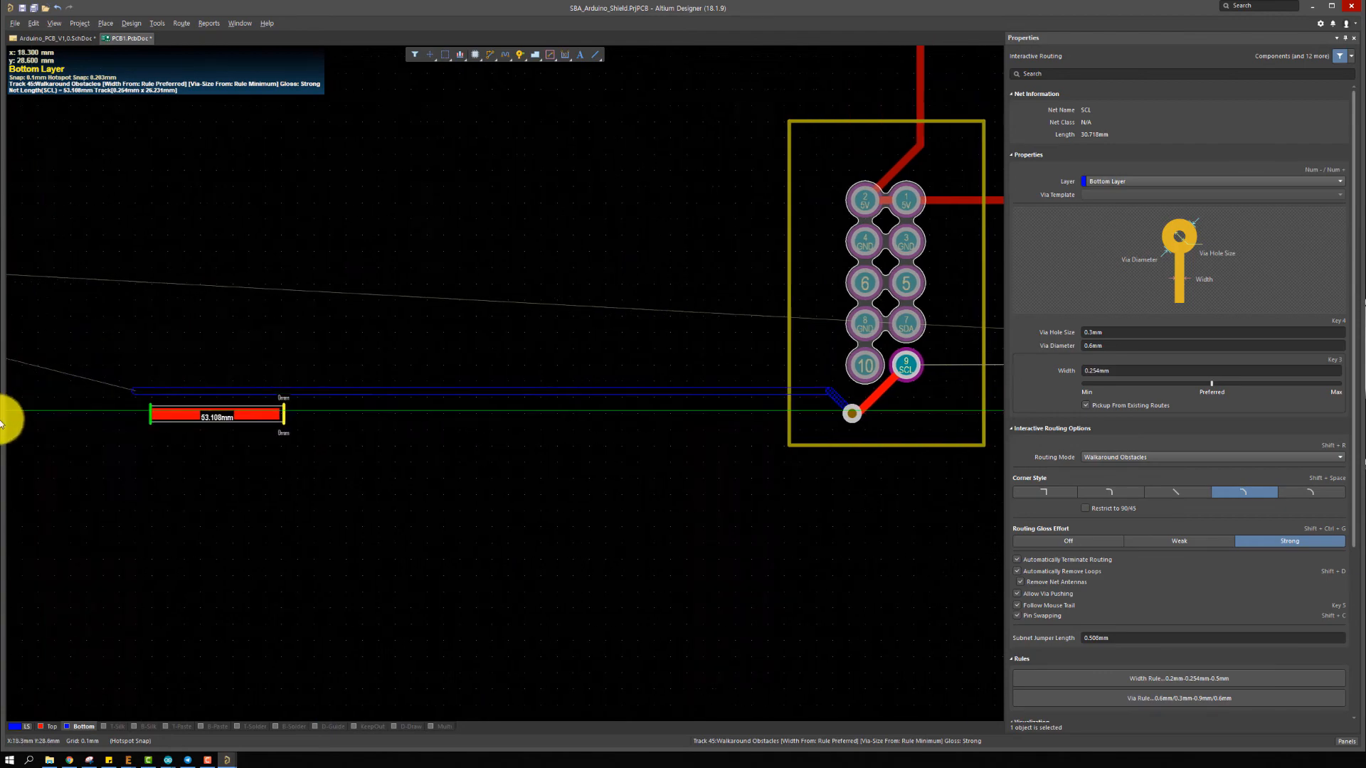
pyautogui.keyDown('ctrl'); pyautogui.scroll(-3, 313, 441); pyautogui.keyUp('ctrl')
pyautogui.keyDown('ctrl'); pyautogui.scroll(3, 220, 372); pyautogui.keyUp('ctrl')
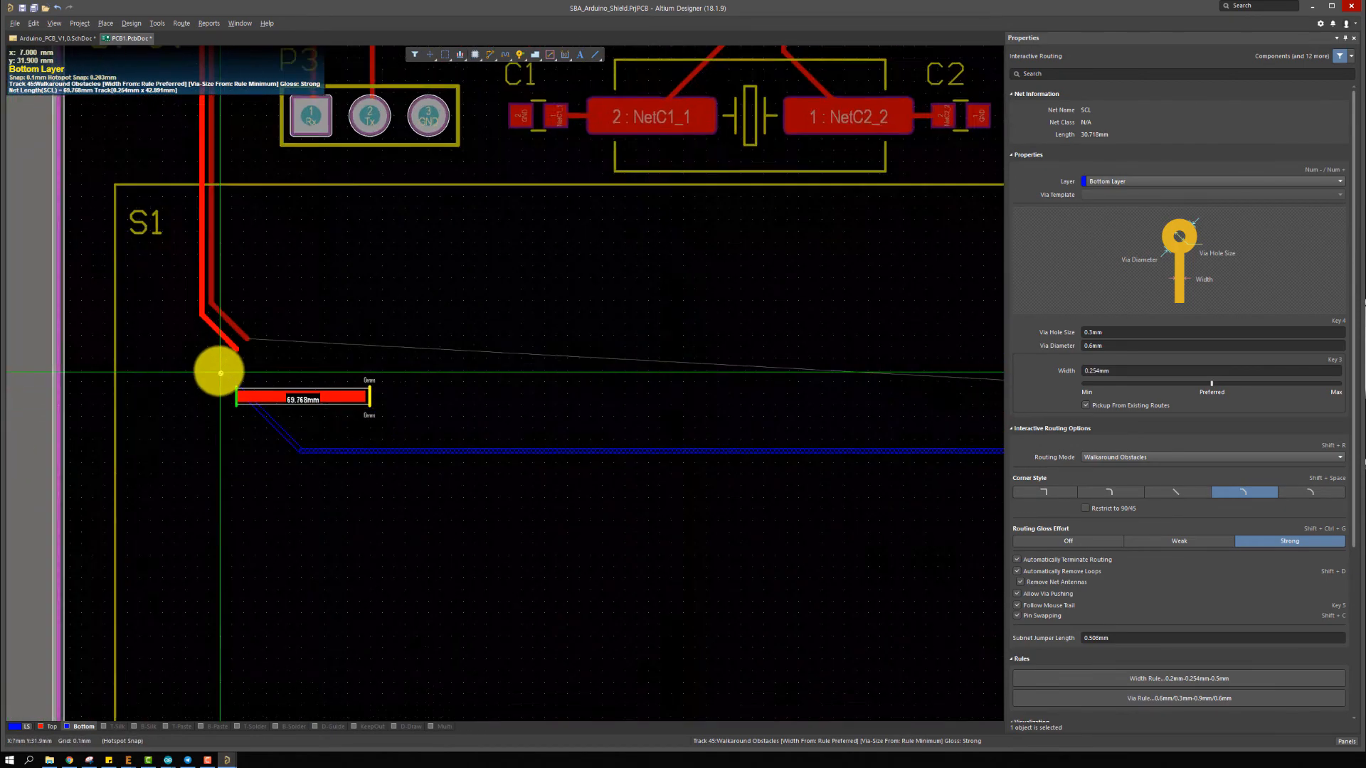
pyautogui.keyDown('ctrl'); pyautogui.scroll(2, 187, 359); pyautogui.keyUp('ctrl')
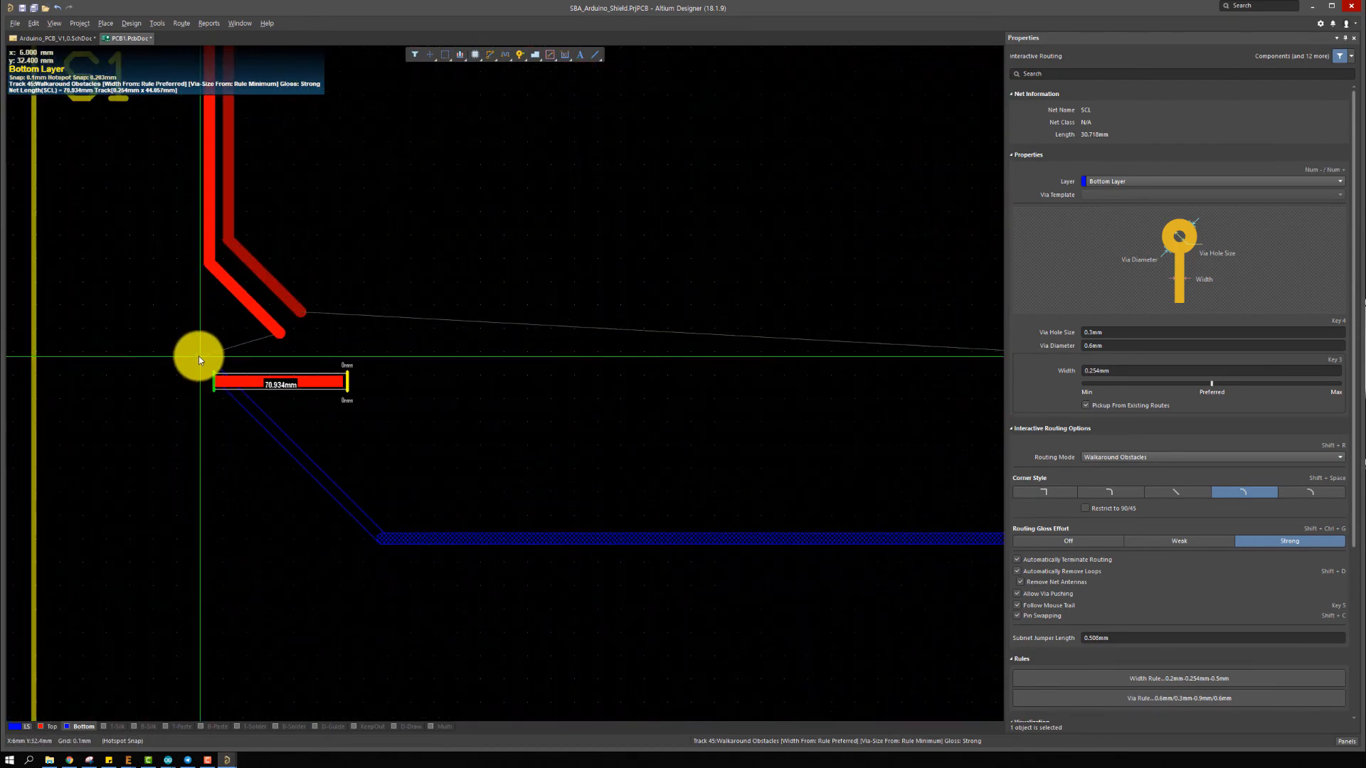
pyautogui.click(203, 356)
pyautogui.press('KP_Multiply')
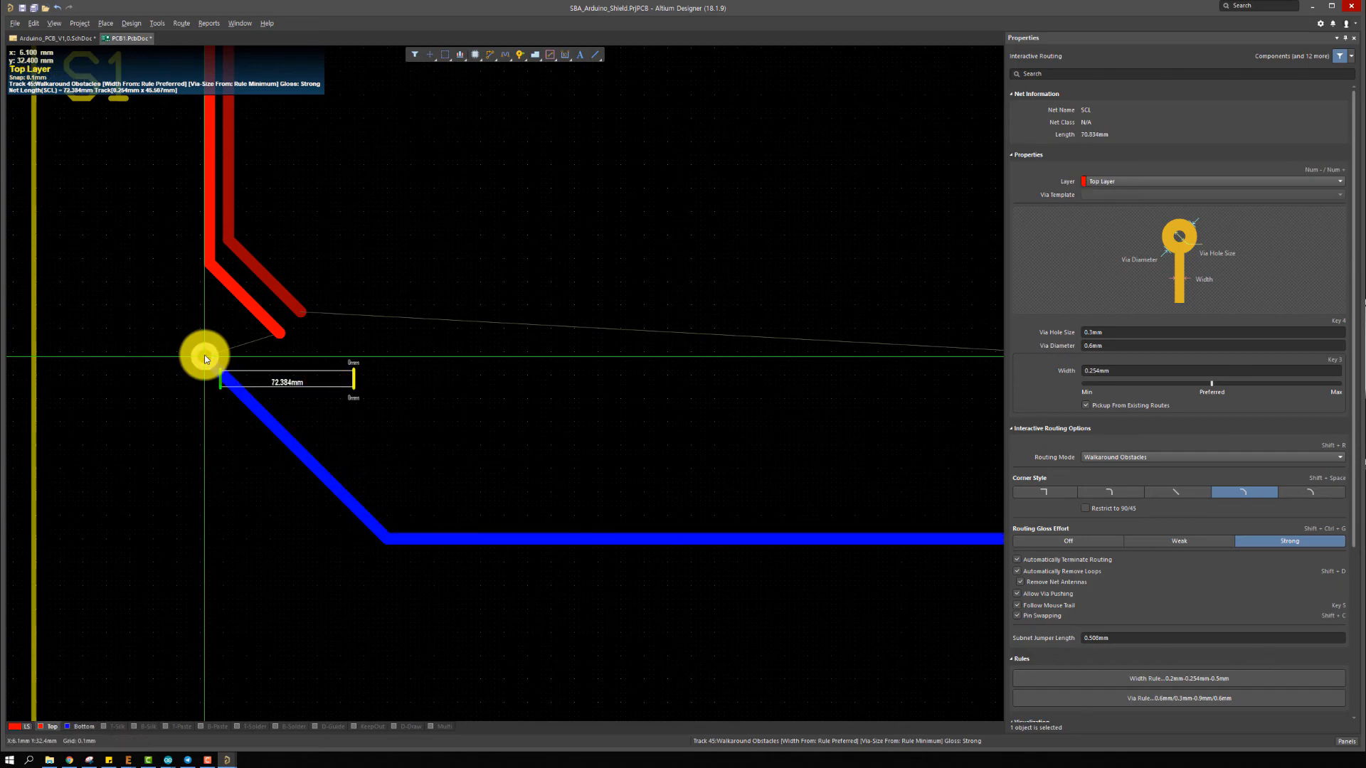
# Connect the new via to the vertical SCL track on the Top Layer, replacing its diagonal end, and finish the routing
pyautogui.click(211, 259)
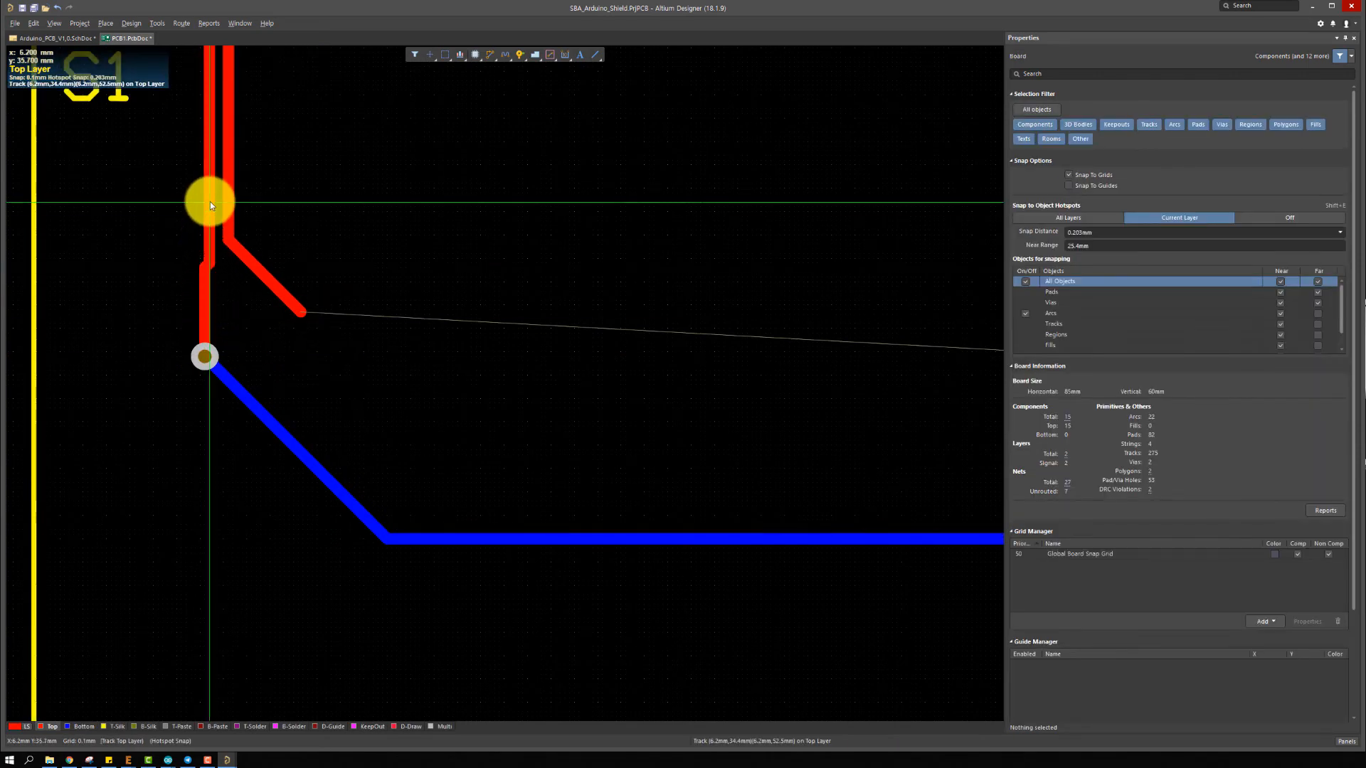
pyautogui.click(210, 203)
pyautogui.rightClick(203, 292)
pyautogui.click(212, 305)
pyautogui.rightClick(215, 306)
pyautogui.moveTo(295, 317); pyautogui.dragTo(195, 309, button='right')
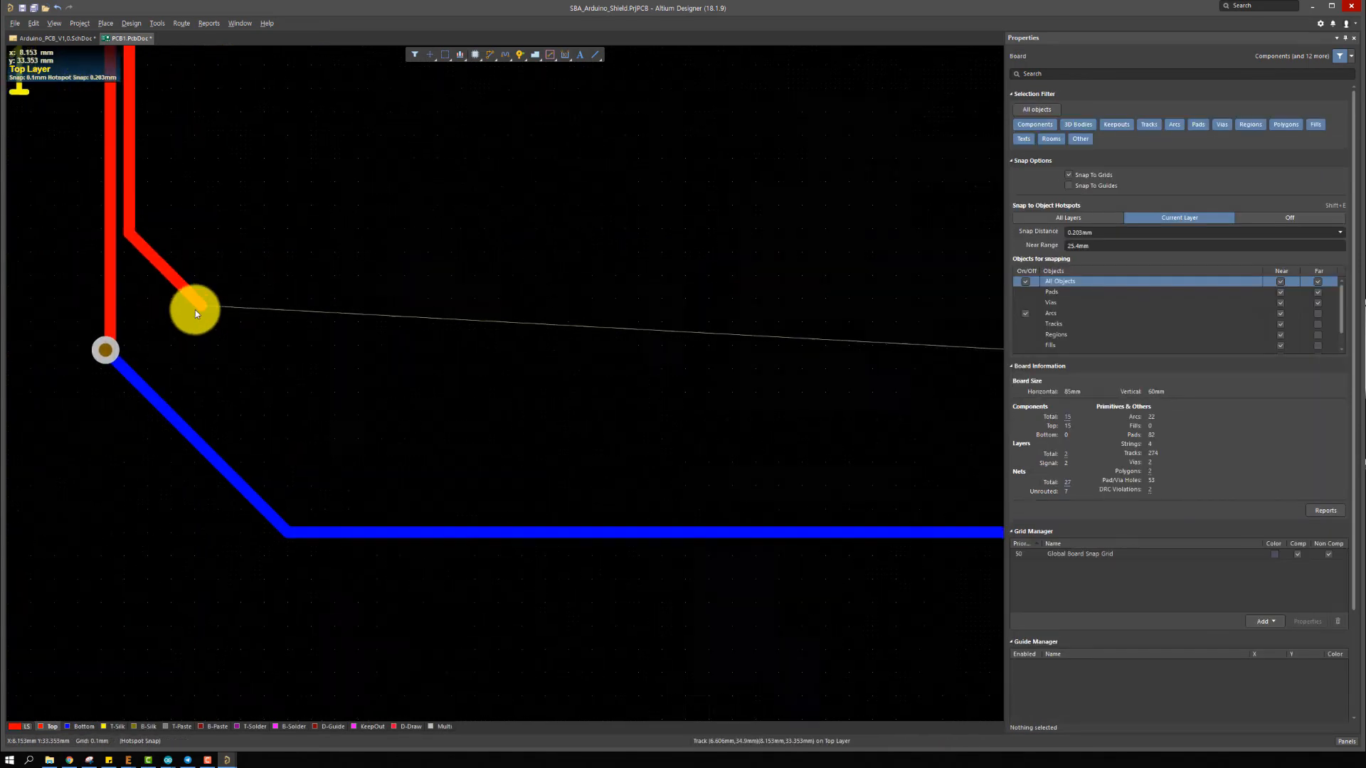
# Route SDA on the Top Layer from pin 7 of S1's header, around pin 9, to the header outline's lower edge
pyautogui.keyDown('ctrl'); pyautogui.scroll(-2, 195, 309); pyautogui.keyUp('ctrl')
pyautogui.moveTo(565, 351); pyautogui.dragTo(93, 377, button='right')
pyautogui.keyDown('ctrl'); pyautogui.scroll(2, 732, 398); pyautogui.keyUp('ctrl')
pyautogui.hotkey('ctrl', 'w')
pyautogui.click(712, 377)
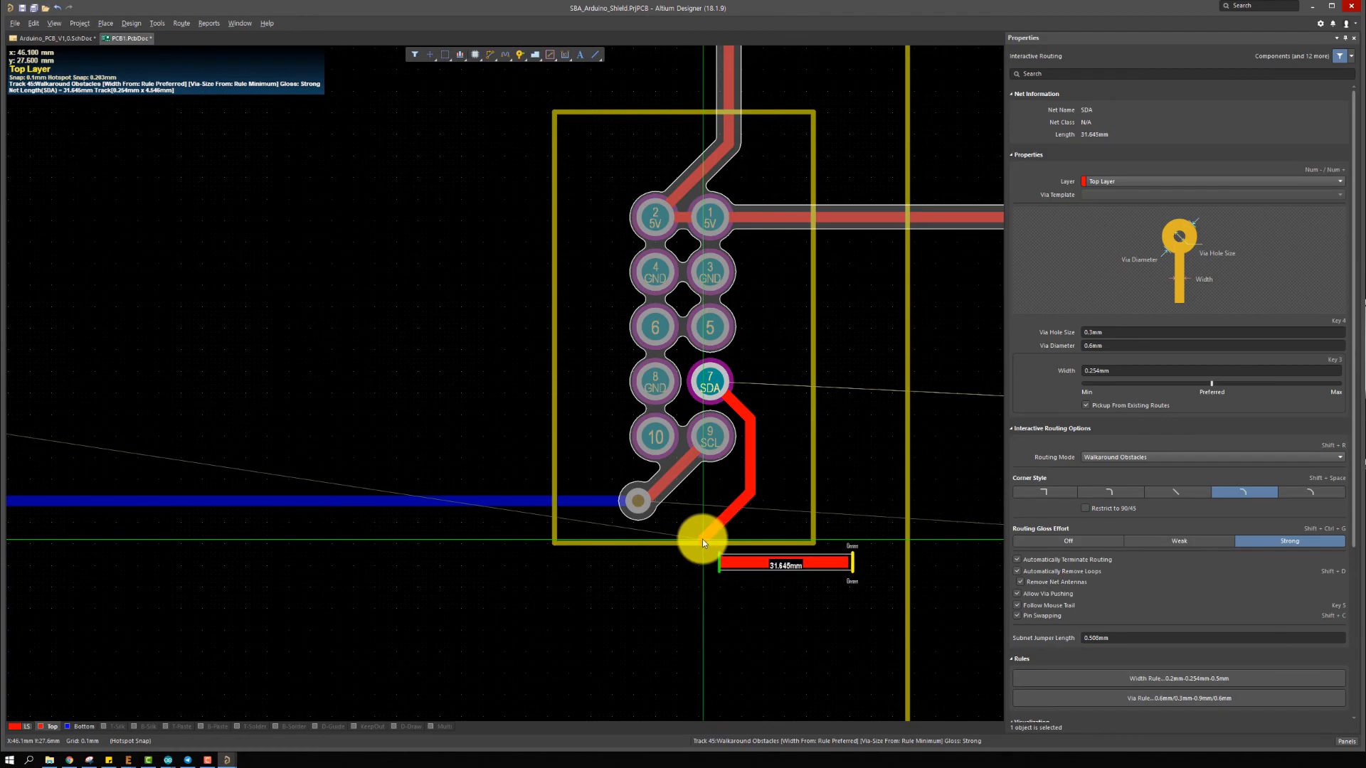
pyautogui.keyDown('ctrl'); pyautogui.scroll(-4, 702, 539); pyautogui.keyUp('ctrl')
pyautogui.keyDown('ctrl'); pyautogui.scroll(3, 702, 540); pyautogui.keyUp('ctrl')
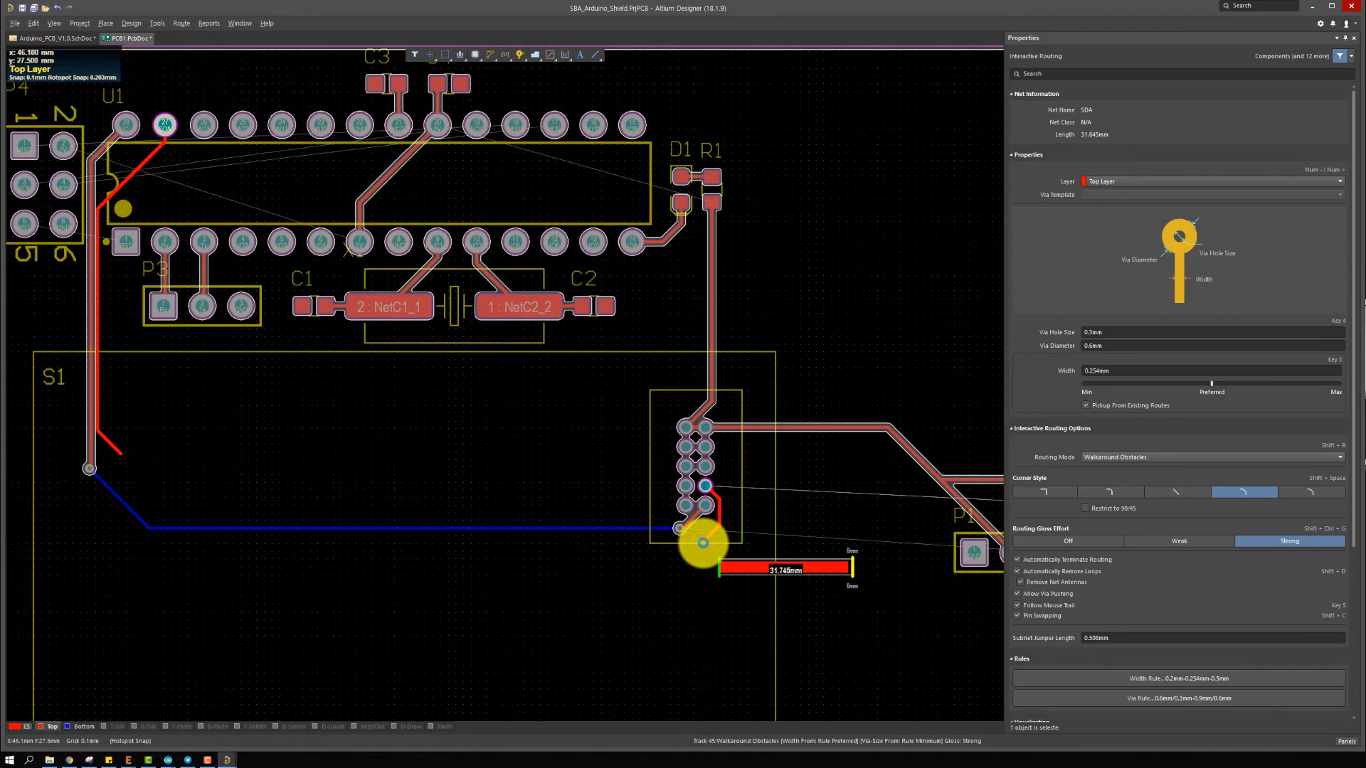
pyautogui.click(703, 543)
pyautogui.rightClick(703, 542)
pyautogui.rightClick(703, 543)
pyautogui.rightClick(422, 396)
# Extend the vertical SDA track straight down past the SCL via and drop a via to the Bottom Layer
pyautogui.moveTo(104, 449); pyautogui.dragTo(414, 394, button='right')
pyautogui.keyDown('ctrl'); pyautogui.scroll(4, 415, 393); pyautogui.keyUp('ctrl')
pyautogui.click(426, 301)
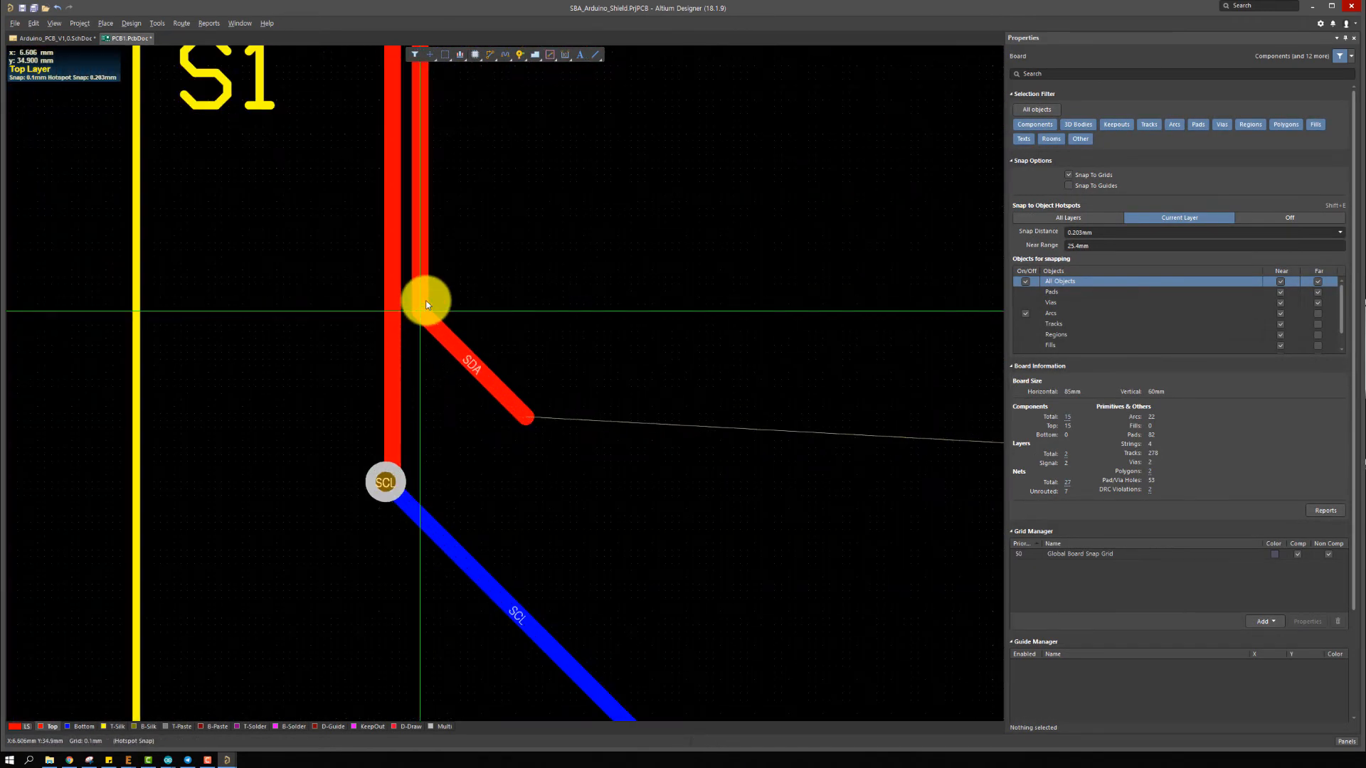
pyautogui.click(426, 304)
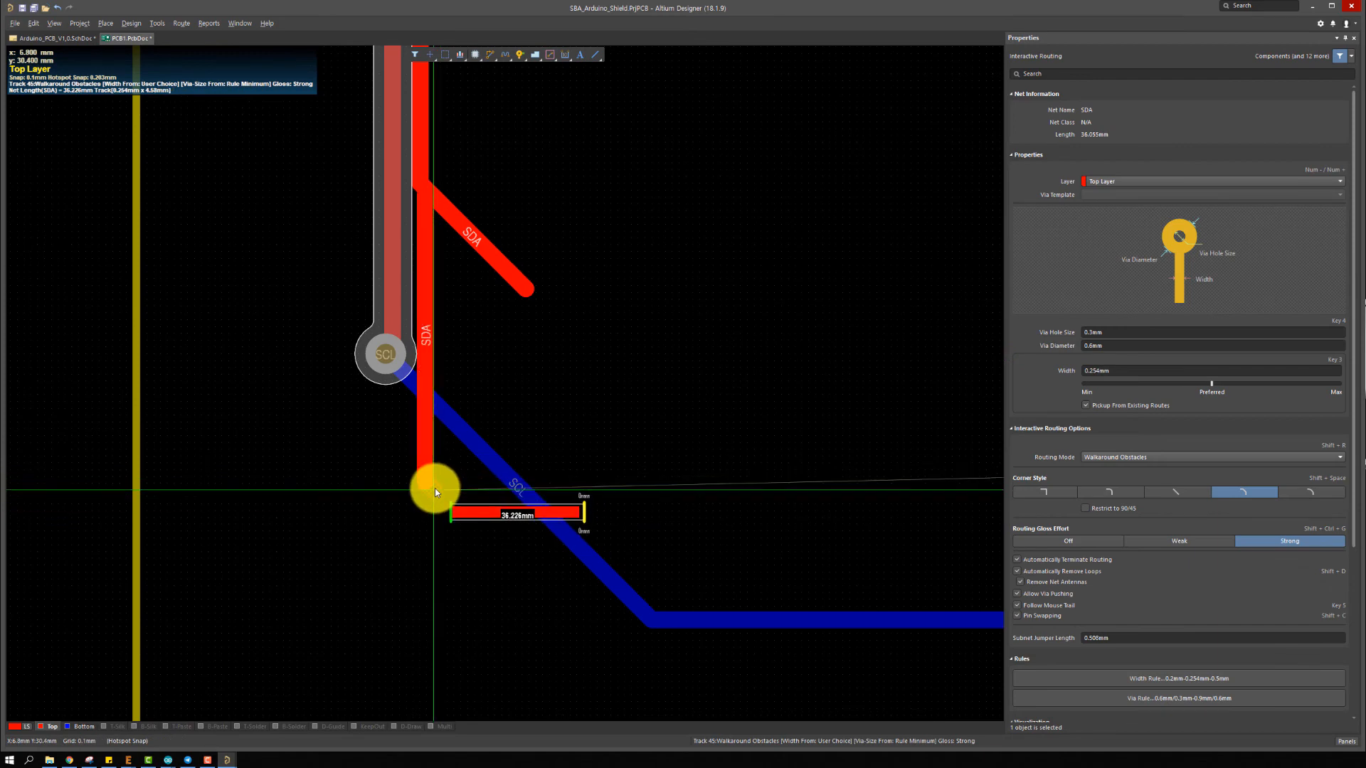
pyautogui.press('KP_Multiply')
pyautogui.click(435, 489)
pyautogui.keyDown('ctrl'); pyautogui.scroll(-3, 818, 656); pyautogui.keyUp('ctrl')
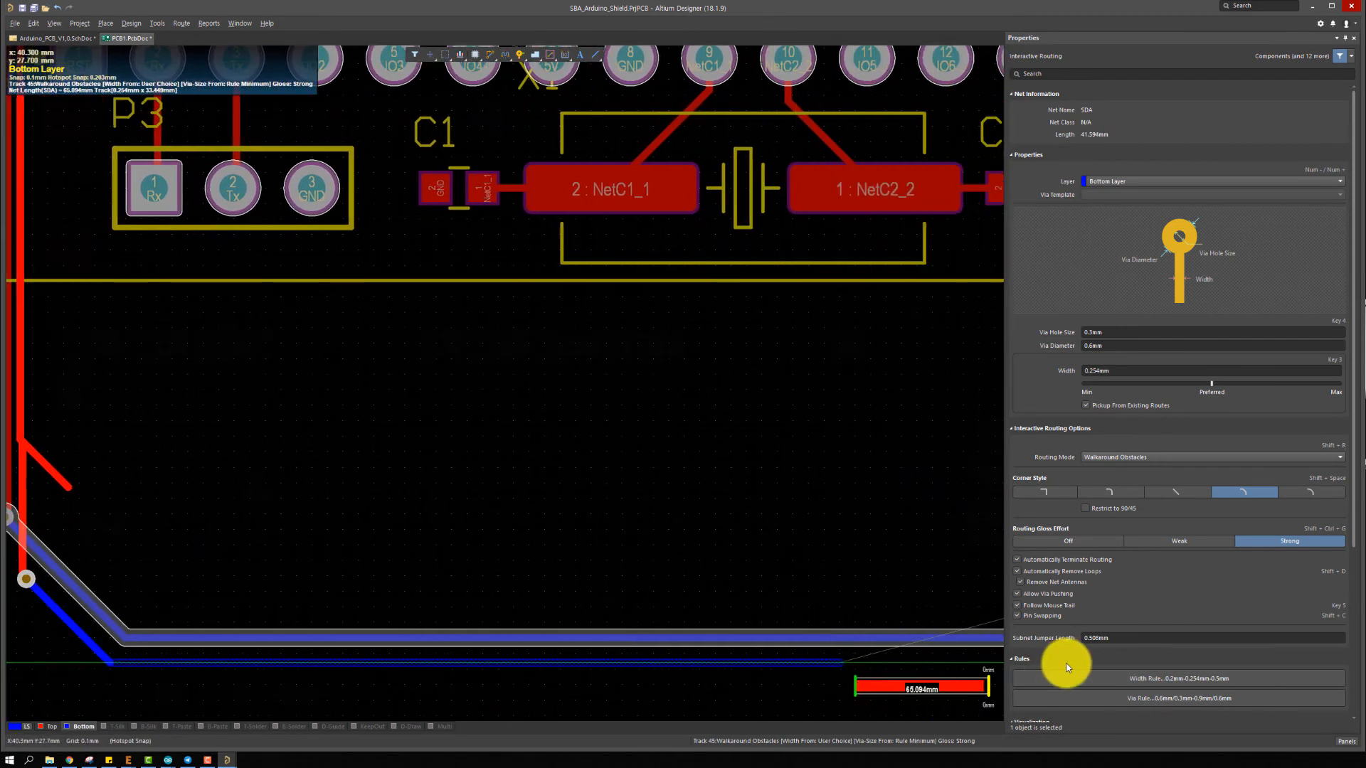
# Run SDA across S1 just below the Bottom Layer SCL track and end it with a via on the Top Layer SDA track beside the header
pyautogui.keyDown('ctrl'); pyautogui.scroll(5, 844, 641); pyautogui.keyUp('ctrl')
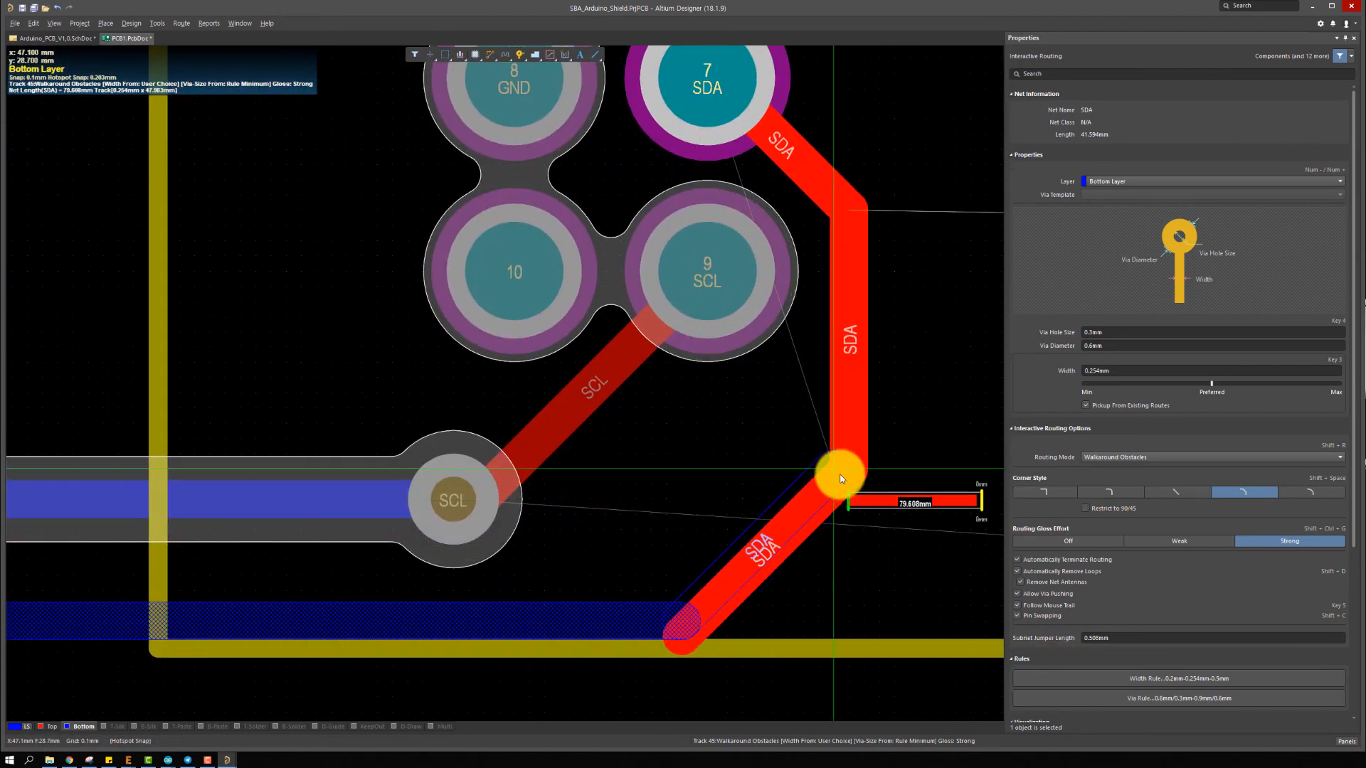
pyautogui.click(845, 475)
pyautogui.press('KP_Add')
pyautogui.click(851, 469)
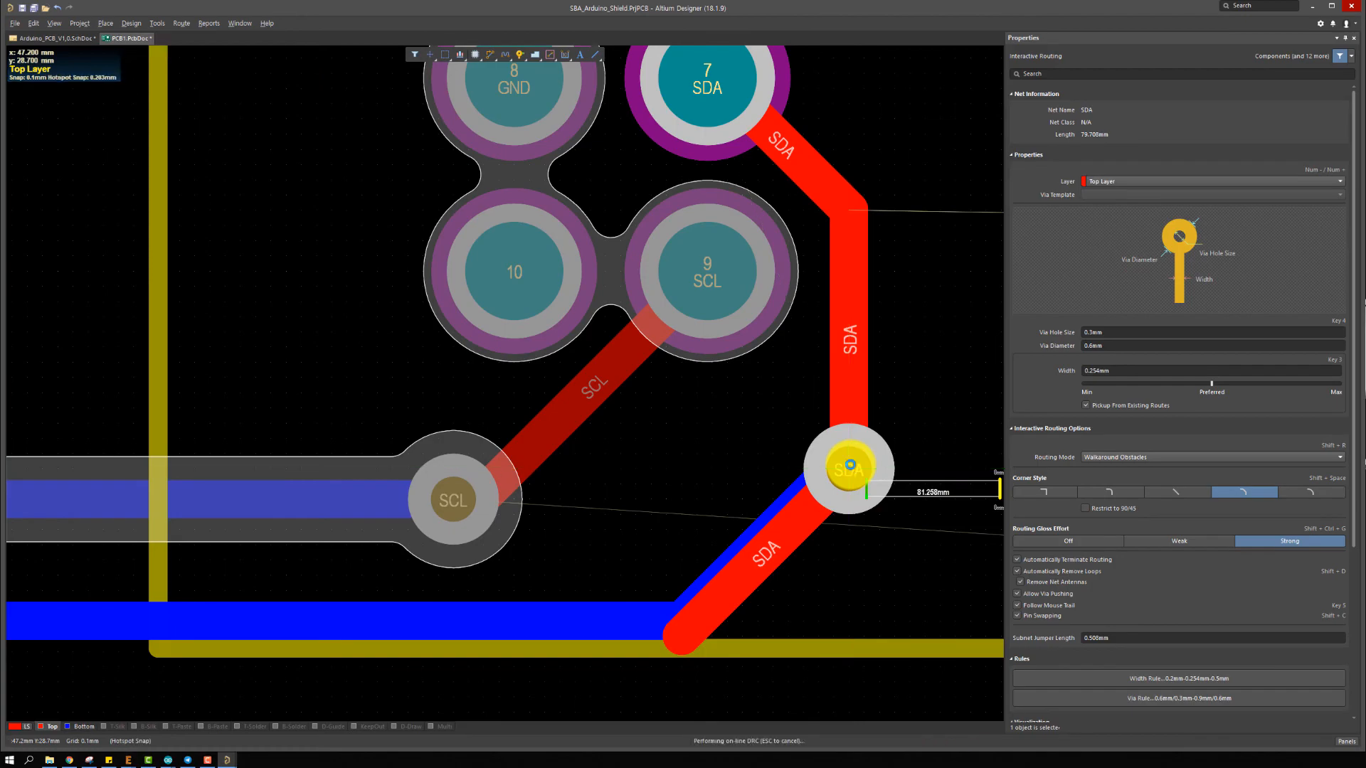
pyautogui.rightClick(866, 487)
# Route SDA on the Bottom Layer from its bend below S1's header, passing under P1's outline, up to pin 4 of P1
pyautogui.keyDown('ctrl'); pyautogui.scroll(-5, 841, 473); pyautogui.keyUp('ctrl')
pyautogui.keyDown('ctrl'); pyautogui.scroll(-5, 706, 575); pyautogui.keyUp('ctrl')
pyautogui.moveTo(535, 511); pyautogui.dragTo(765, 566, button='right')
pyautogui.keyDown('ctrl'); pyautogui.scroll(3, 224, 233); pyautogui.keyUp('ctrl')
pyautogui.keyDown('ctrl'); pyautogui.scroll(-5, 321, 294); pyautogui.keyUp('ctrl')
pyautogui.moveTo(936, 515); pyautogui.dragTo(541, 428, button='right')
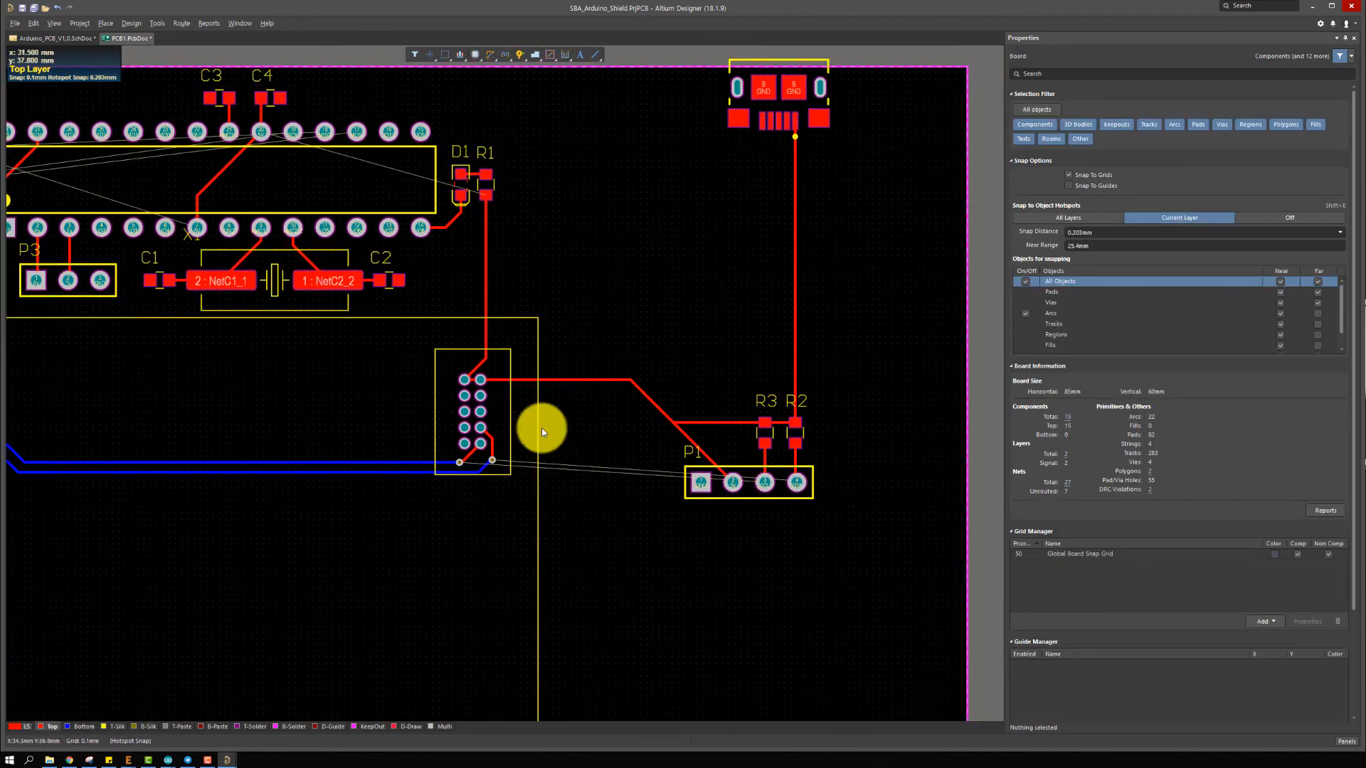
pyautogui.keyDown('ctrl'); pyautogui.scroll(5, 668, 473); pyautogui.keyUp('ctrl')
pyautogui.moveTo(461, 461); pyautogui.dragTo(243, 382, button='right')
pyautogui.moveTo(674, 377); pyautogui.dragTo(828, 331, button='right')
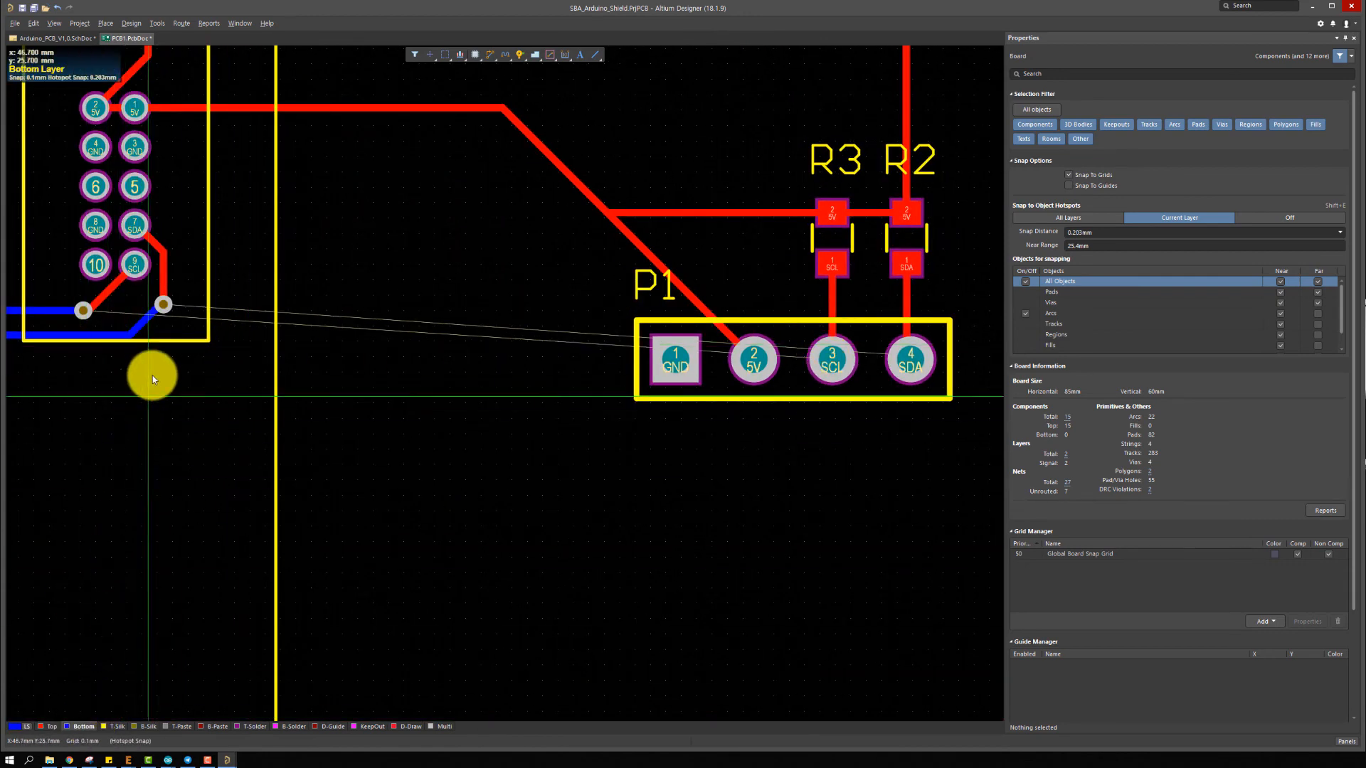
pyautogui.click(128, 338)
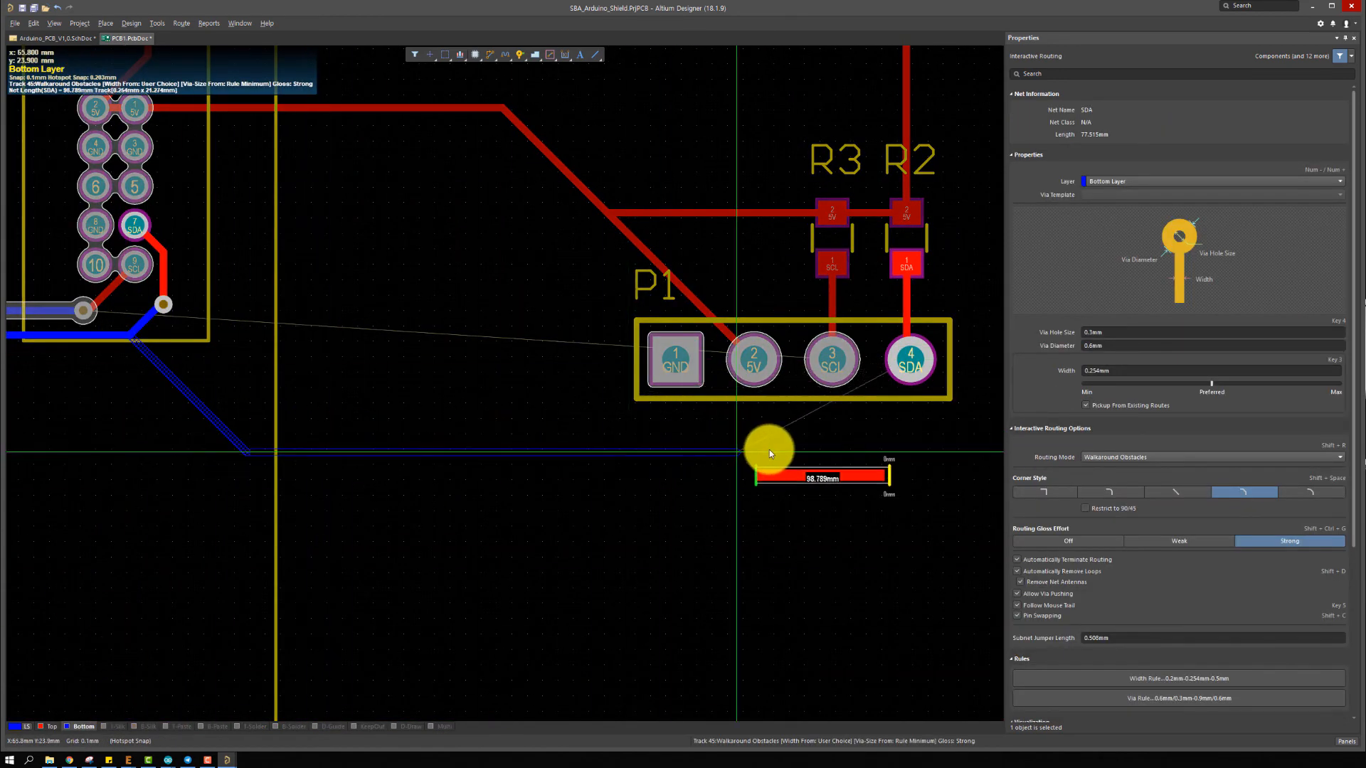
pyautogui.click(819, 448)
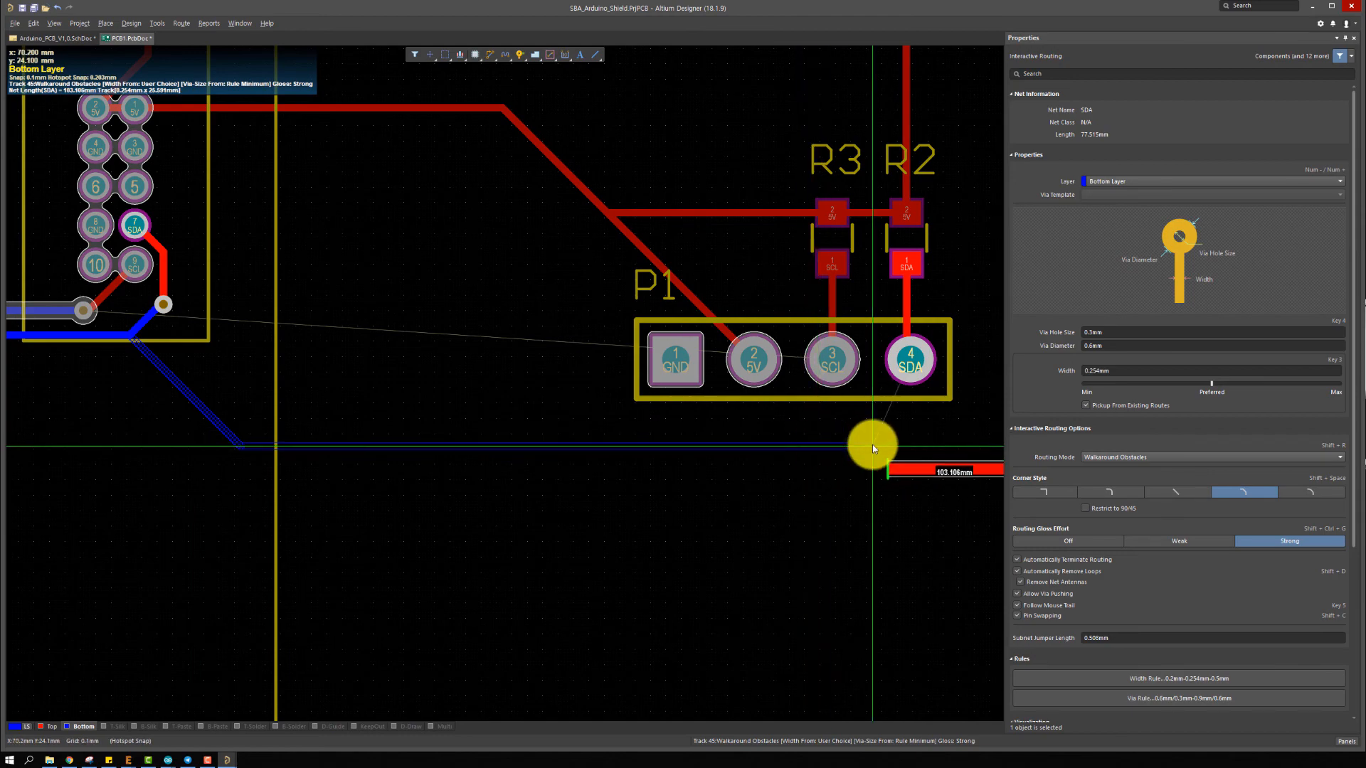
pyautogui.click(910, 361)
# Route SCL on the Bottom Layer from pin 9 of S1's header to pin 3 of P1
pyautogui.moveTo(513, 331); pyautogui.dragTo(731, 348, button='right')
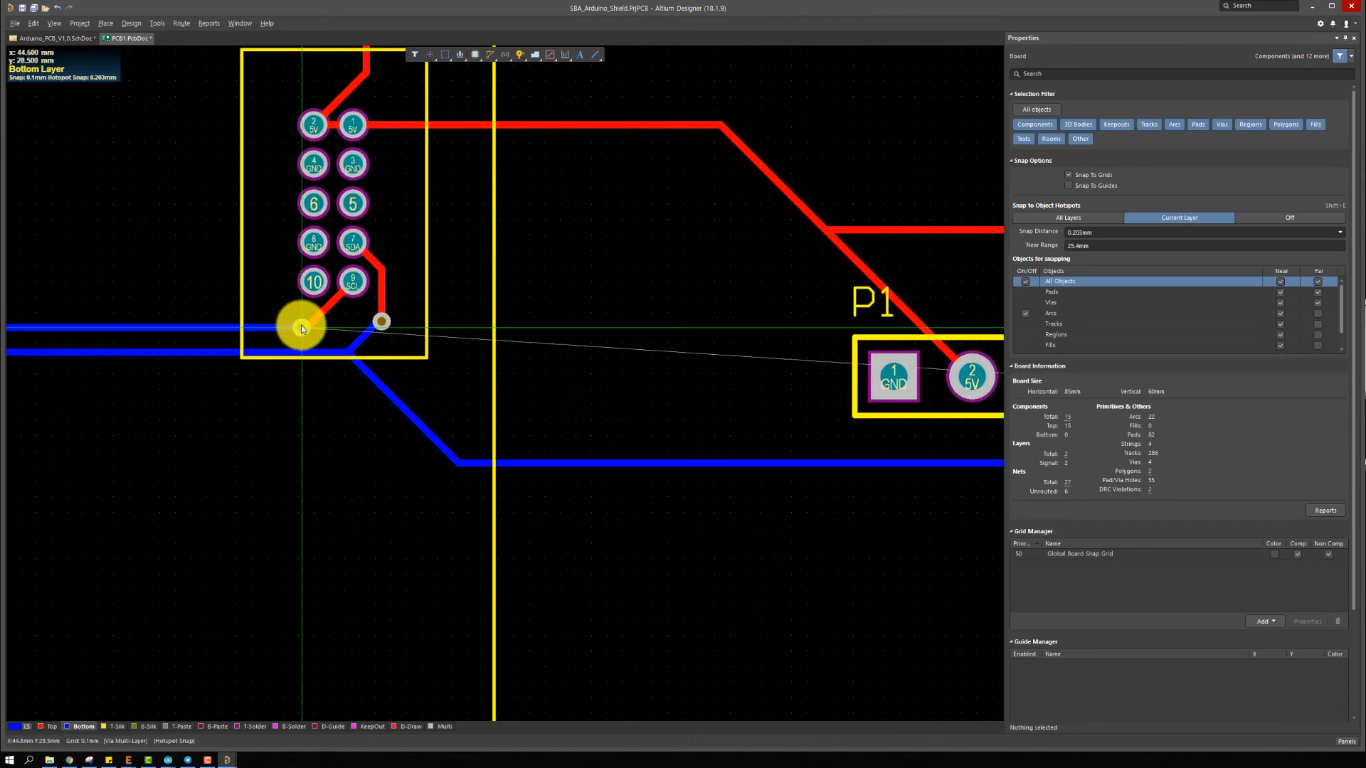
pyautogui.click(302, 326)
pyautogui.keyDown('ctrl'); pyautogui.scroll(6, 334, 311); pyautogui.keyUp('ctrl')
pyautogui.rightClick(378, 306)
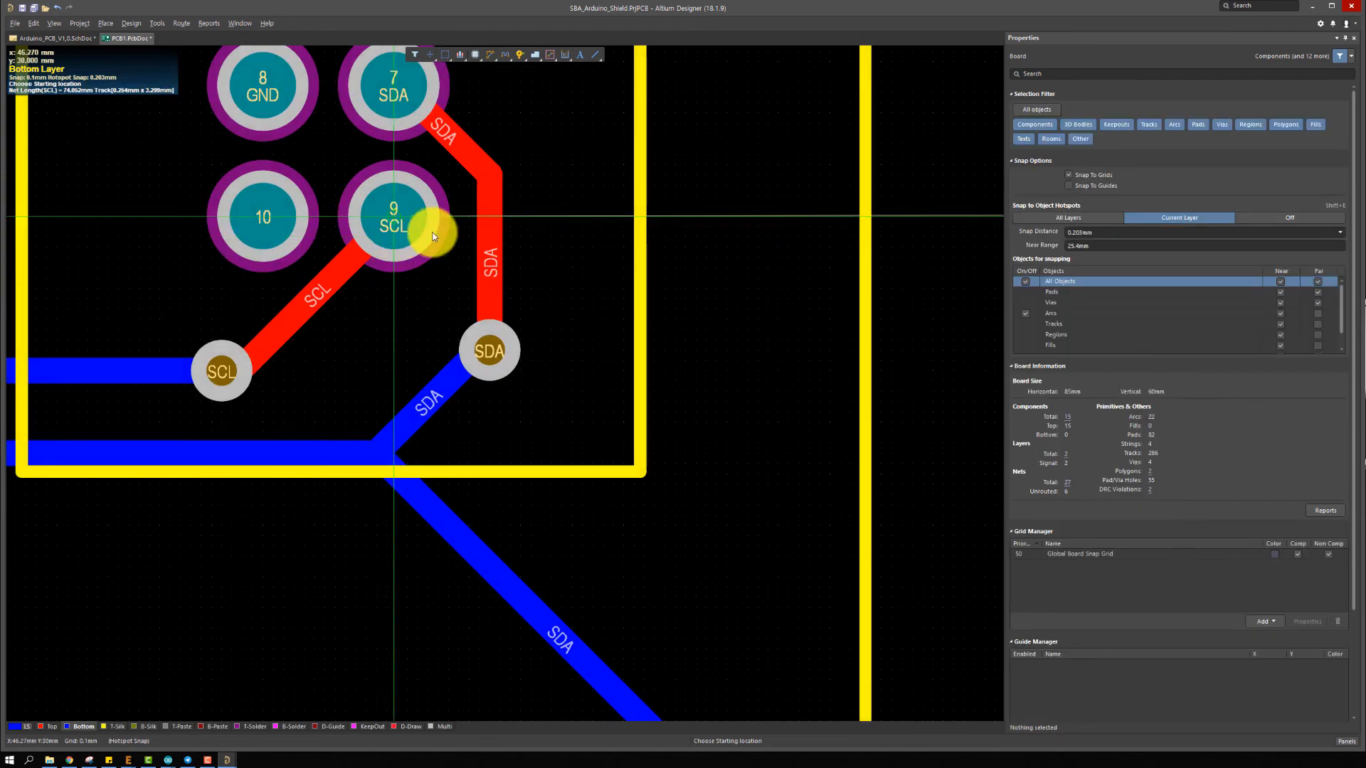
pyautogui.click(427, 231)
pyautogui.keyDown('ctrl'); pyautogui.scroll(-5, 592, 266); pyautogui.keyUp('ctrl')
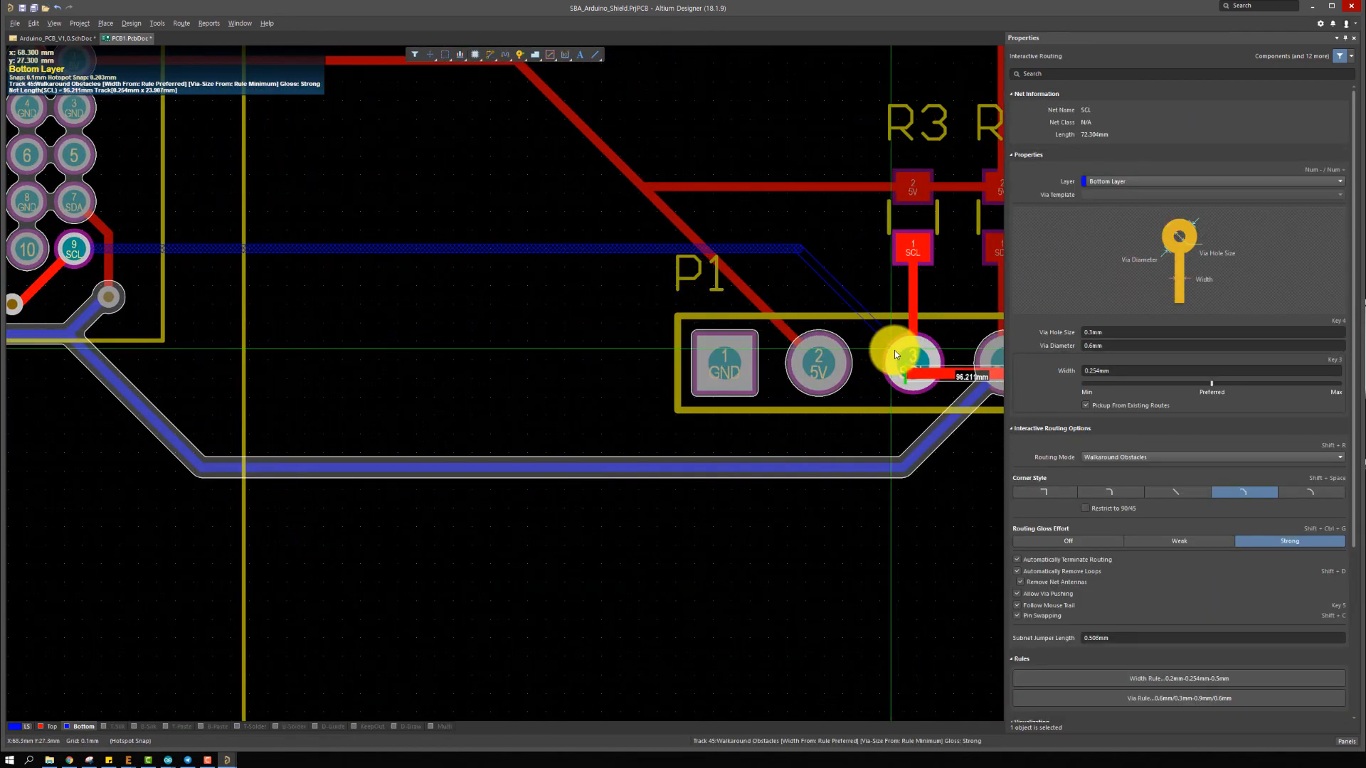
pyautogui.click(910, 354)
pyautogui.rightClick(909, 354)
# Examine the unrouted MISO, SCK and MOSI connections between P4 and the upper pin row of U1
pyautogui.keyDown('ctrl'); pyautogui.scroll(-2, 907, 353); pyautogui.keyUp('ctrl')
pyautogui.moveTo(800, 328); pyautogui.dragTo(872, 296, button='right')
pyautogui.keyDown('ctrl'); pyautogui.scroll(-2, 872, 296); pyautogui.keyUp('ctrl')
pyautogui.moveTo(588, 270); pyautogui.dragTo(686, 302, button='right')
pyautogui.keyDown('ctrl'); pyautogui.scroll(-3, 686, 302); pyautogui.keyUp('ctrl')
pyautogui.moveTo(581, 347); pyautogui.dragTo(611, 535, button='right')
pyautogui.keyDown('ctrl'); pyautogui.scroll(5, 308, 280); pyautogui.keyUp('ctrl')
pyautogui.keyDown('ctrl'); pyautogui.scroll(4, 439, 296); pyautogui.keyUp('ctrl')
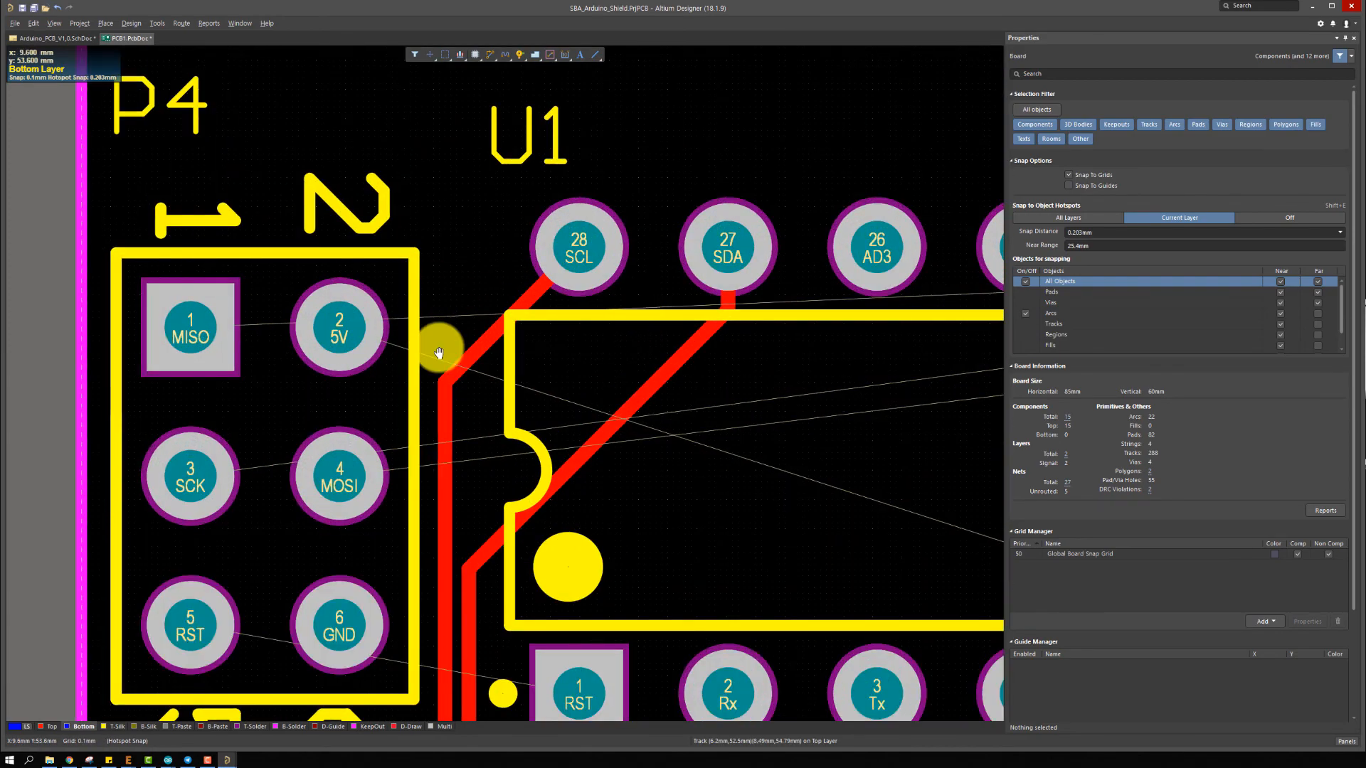
pyautogui.keyDown('ctrl'); pyautogui.scroll(-4, 439, 351); pyautogui.keyUp('ctrl')
pyautogui.keyDown('ctrl'); pyautogui.scroll(2, 744, 304); pyautogui.keyUp('ctrl')
pyautogui.keyDown('ctrl'); pyautogui.scroll(-1, 745, 304); pyautogui.keyUp('ctrl')
pyautogui.moveTo(995, 293); pyautogui.dragTo(558, 271, button='right')
pyautogui.moveTo(814, 271); pyautogui.dragTo(433, 298, button='right')
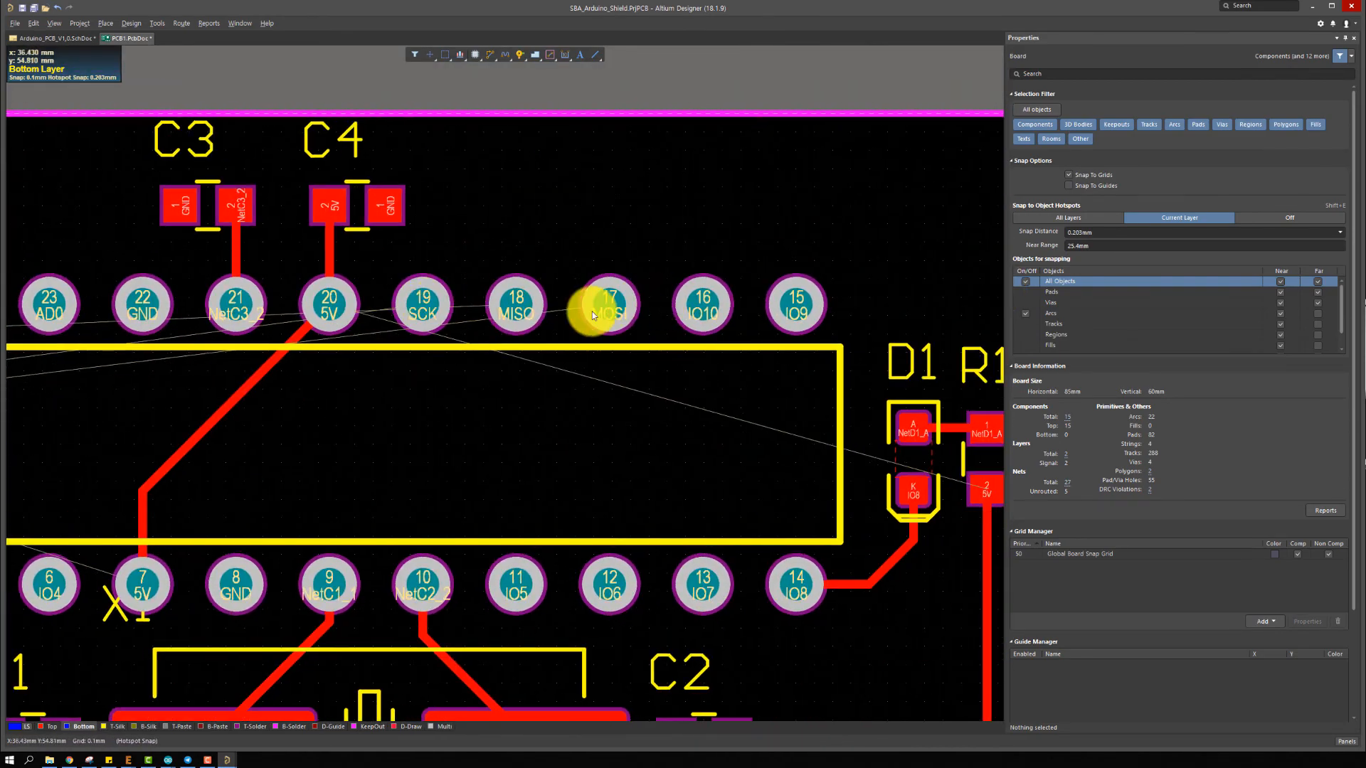
pyautogui.moveTo(599, 304); pyautogui.dragTo(810, 297, button='right')
pyautogui.keyDown('ctrl'); pyautogui.scroll(-3, 685, 392); pyautogui.keyUp('ctrl')
pyautogui.moveTo(689, 350); pyautogui.dragTo(607, 384, button='right')
# Route an SCK stub on the Bottom Layer from pin 19 of U1 diagonally into the chip outline, ending below pin 21
pyautogui.keyDown('ctrl'); pyautogui.scroll(6, 637, 382); pyautogui.keyUp('ctrl')
pyautogui.hotkey('ctrl', 'w')
pyautogui.click(737, 327)
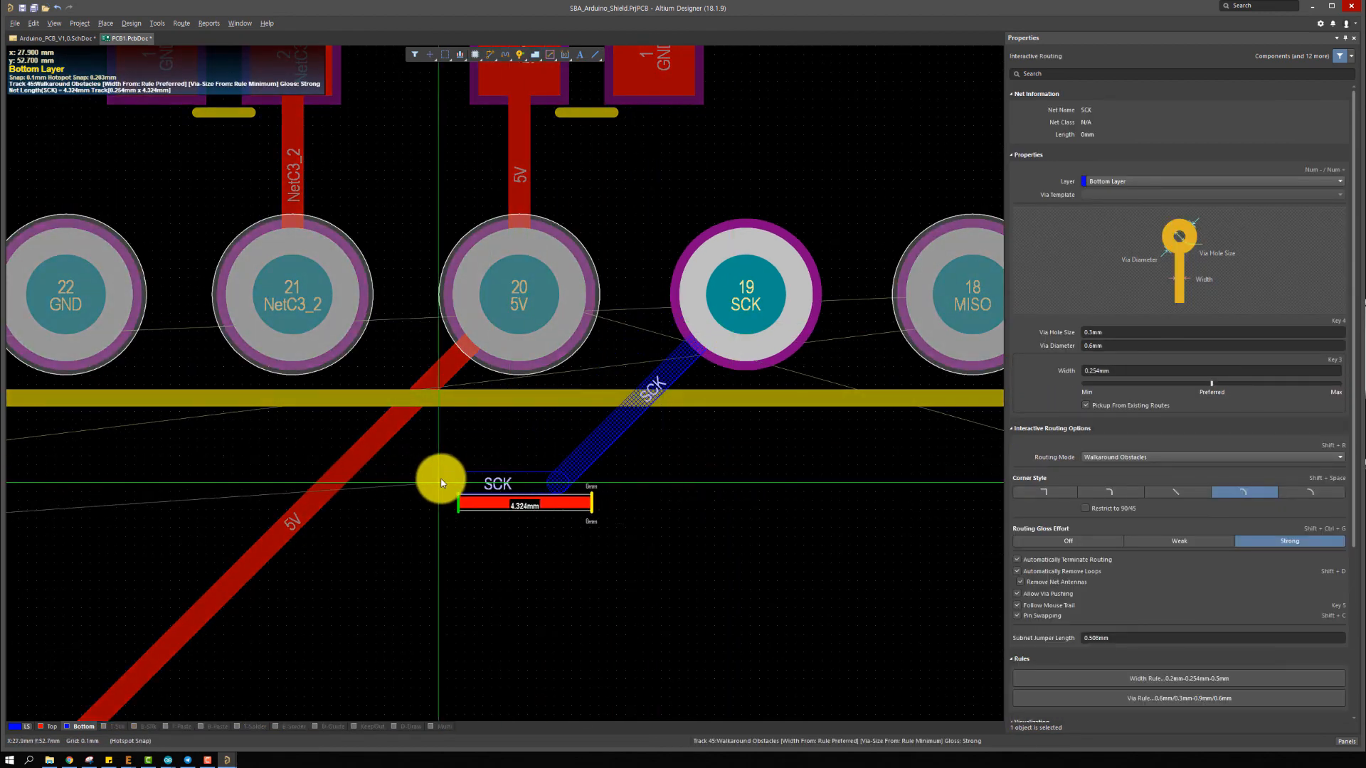
pyautogui.doubleClick(292, 489)
pyautogui.rightClick(293, 489)
# Route a MISO stub on the Bottom Layer from pin 18 of U1, parallel below the SCK stub, ending below pin 21
pyautogui.click(963, 323)
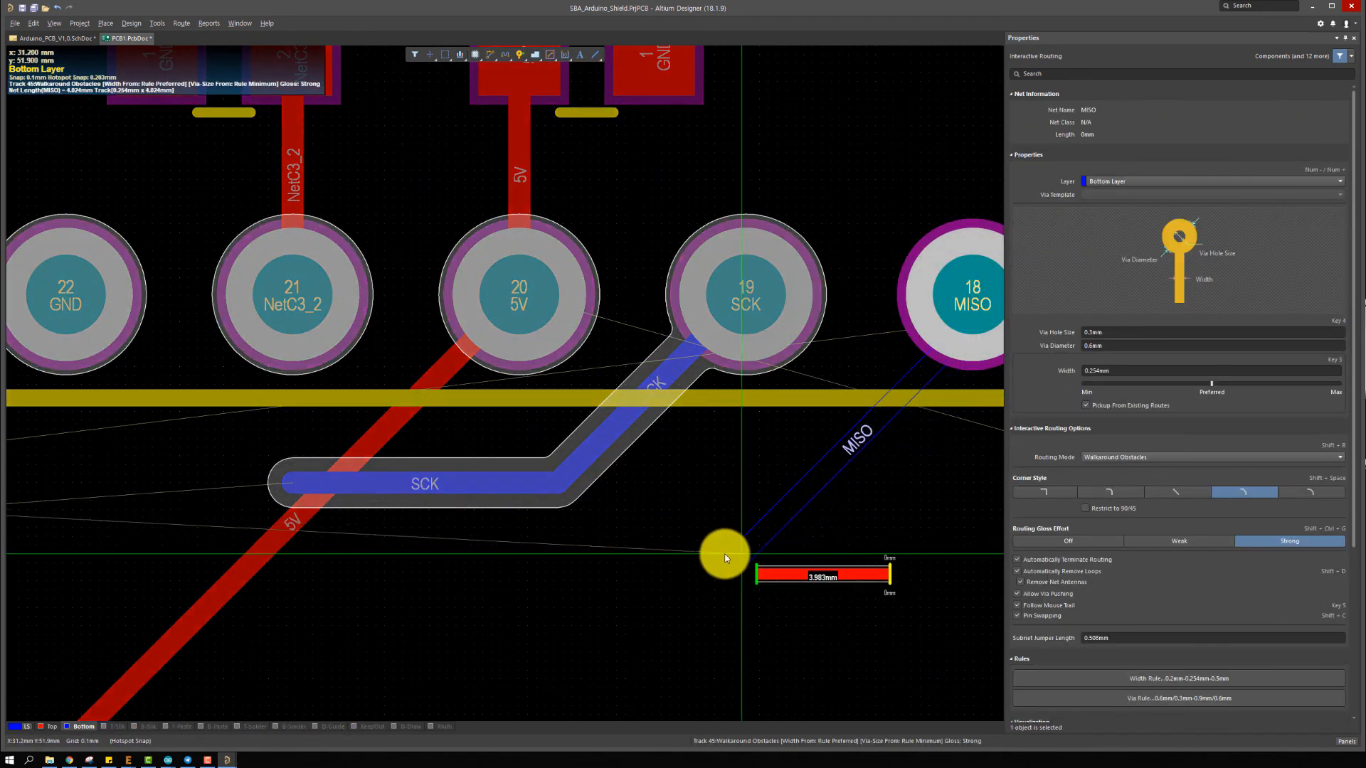
pyautogui.click(640, 565)
pyautogui.click(289, 564)
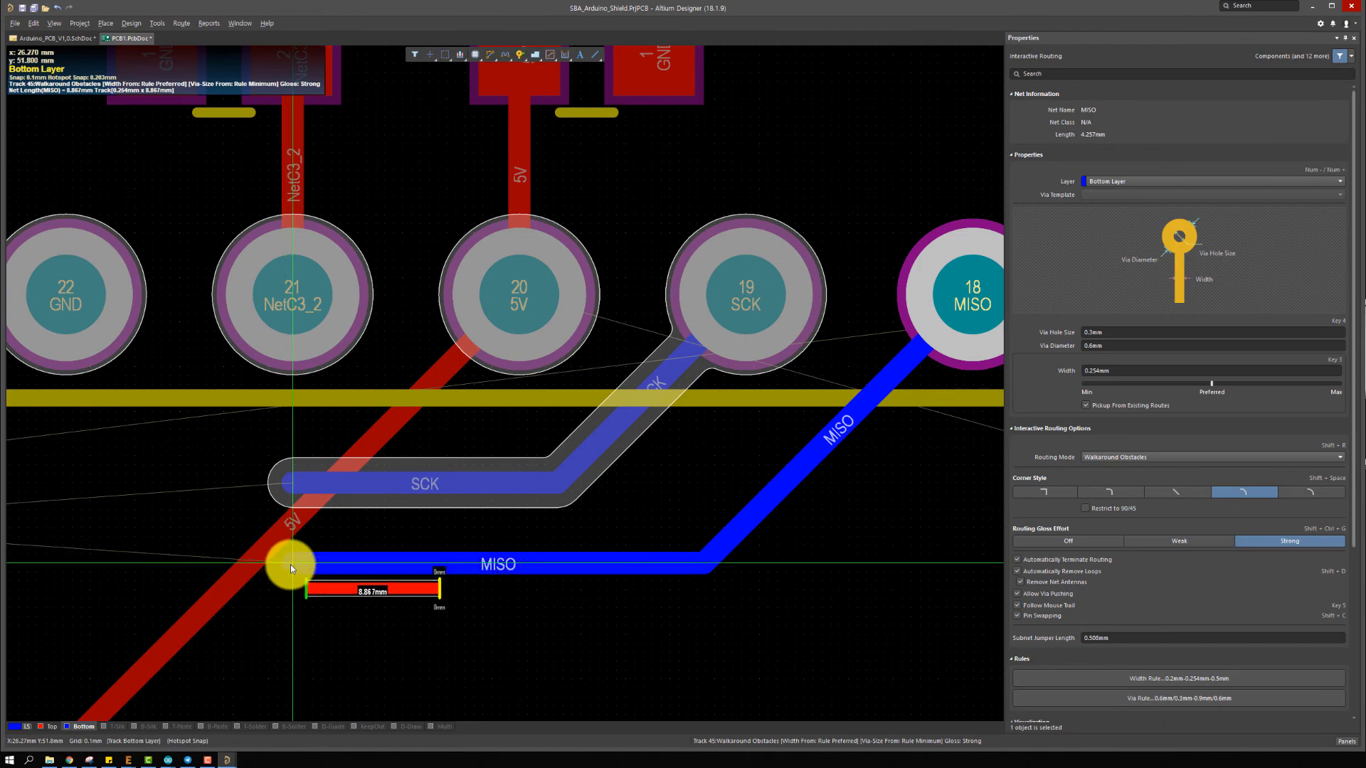
pyautogui.rightClick(290, 564)
pyautogui.rightClick(290, 564)
# Route a MOSI stub on the Bottom Layer from pin 17 of U1 into the chip outline, ending below pin 21, and finish routing
pyautogui.moveTo(498, 510); pyautogui.dragTo(378, 479, button='right')
pyautogui.keyDown('ctrl'); pyautogui.scroll(-3, 527, 452); pyautogui.keyUp('ctrl')
pyautogui.moveTo(685, 424); pyautogui.dragTo(843, 399, button='right')
pyautogui.hotkey('ctrl', 'w')
pyautogui.click(928, 326)
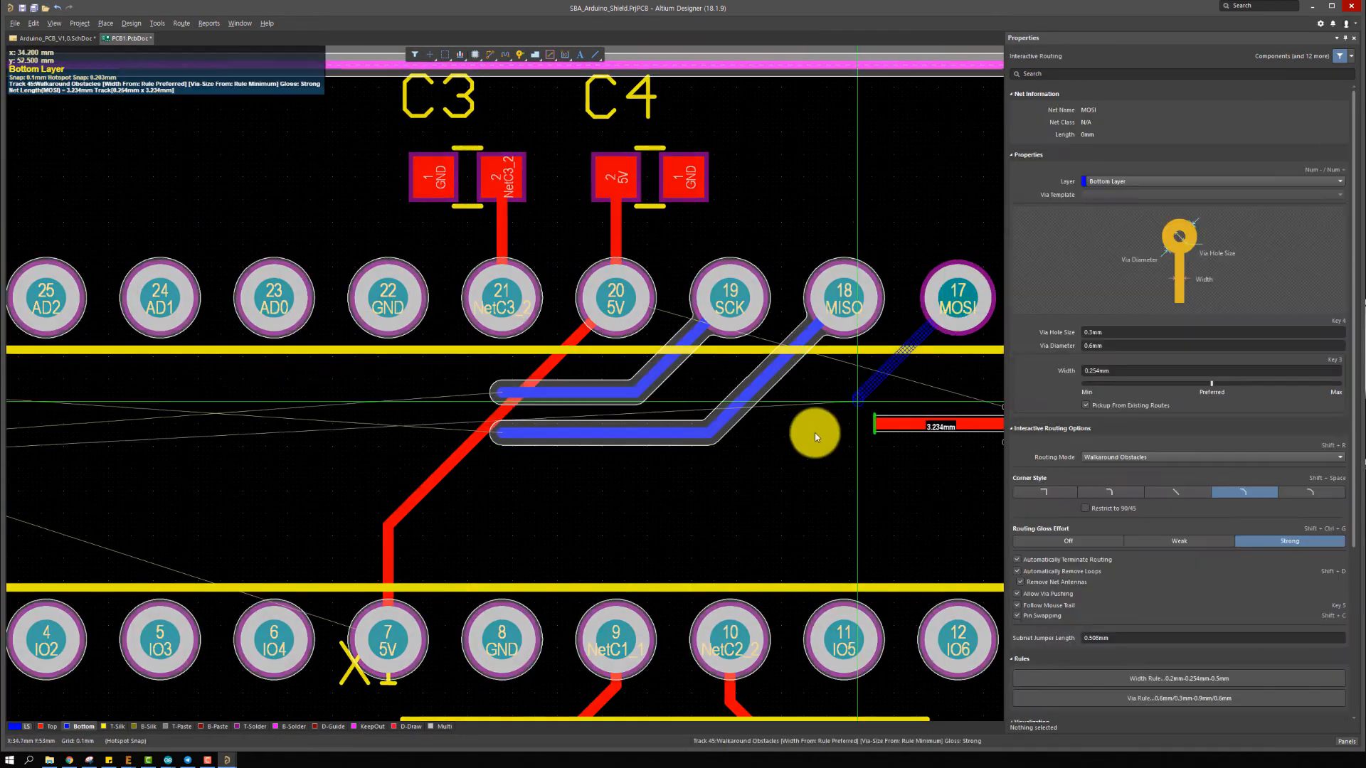
pyautogui.click(503, 475)
pyautogui.rightClick(526, 407)
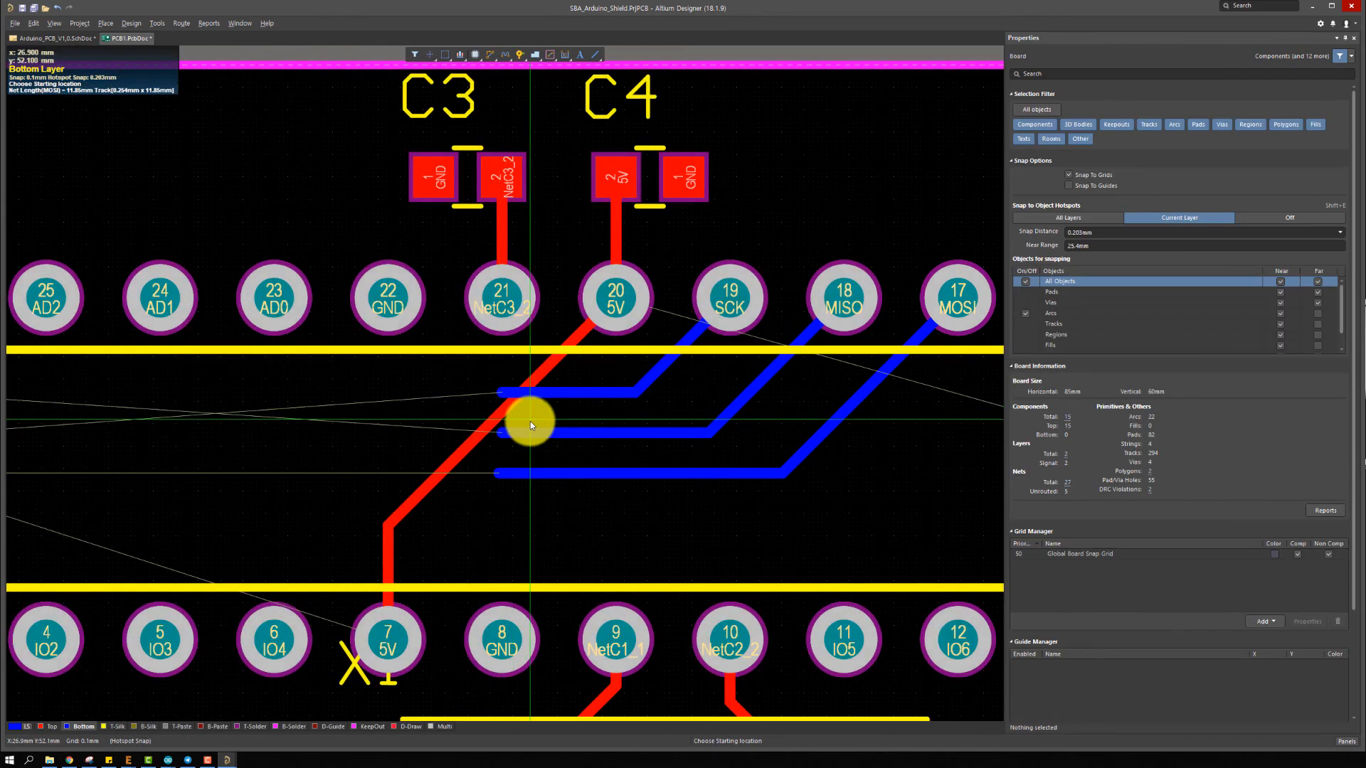
pyautogui.rightClick(527, 421)
# Extend the SCK stub on the Bottom Layer through U1 and between pins 2 and 4 of P4 to P4's pin 3
pyautogui.keyDown('ctrl'); pyautogui.scroll(-2, 507, 421); pyautogui.keyUp('ctrl')
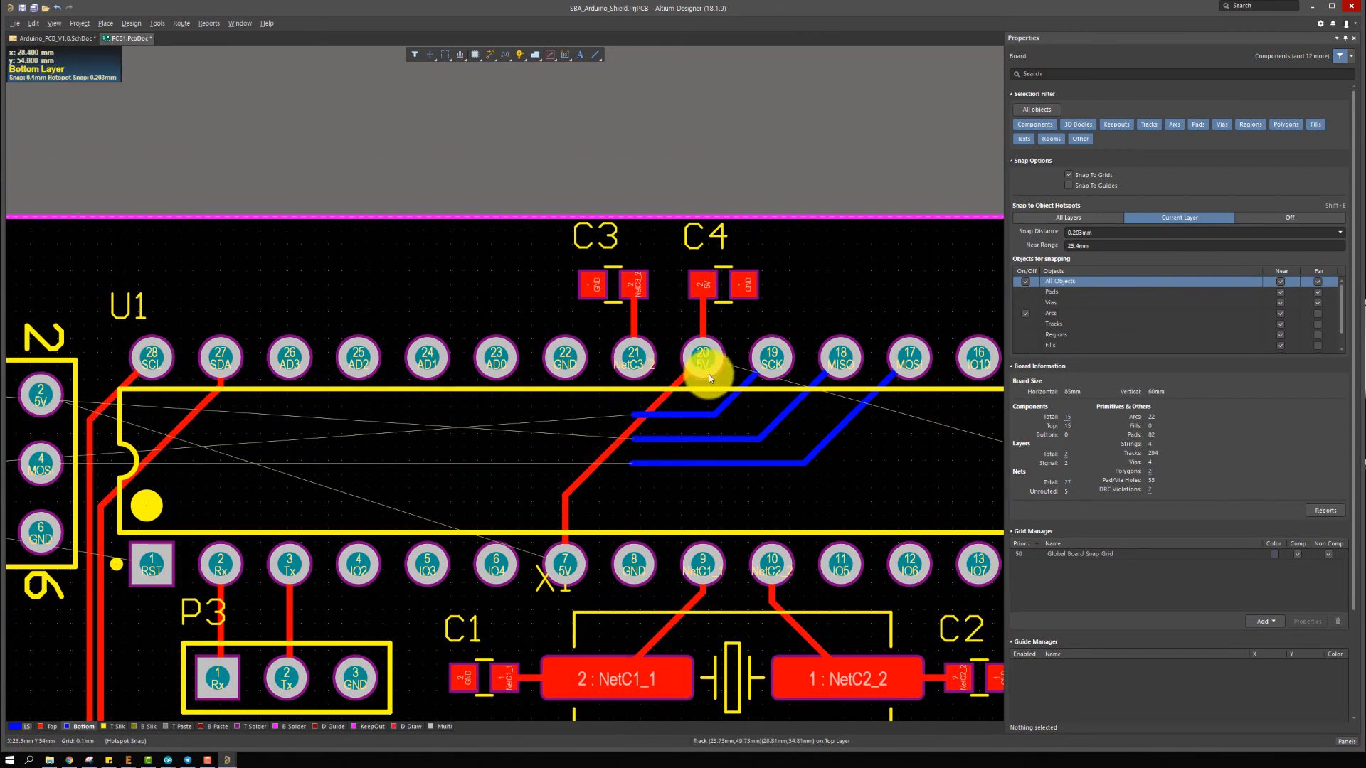
pyautogui.moveTo(709, 379); pyautogui.dragTo(916, 348, button='right')
pyautogui.keyDown('ctrl'); pyautogui.scroll(2, 732, 384); pyautogui.keyUp('ctrl')
pyautogui.keyDown('ctrl'); pyautogui.scroll(-2, 857, 360); pyautogui.keyUp('ctrl')
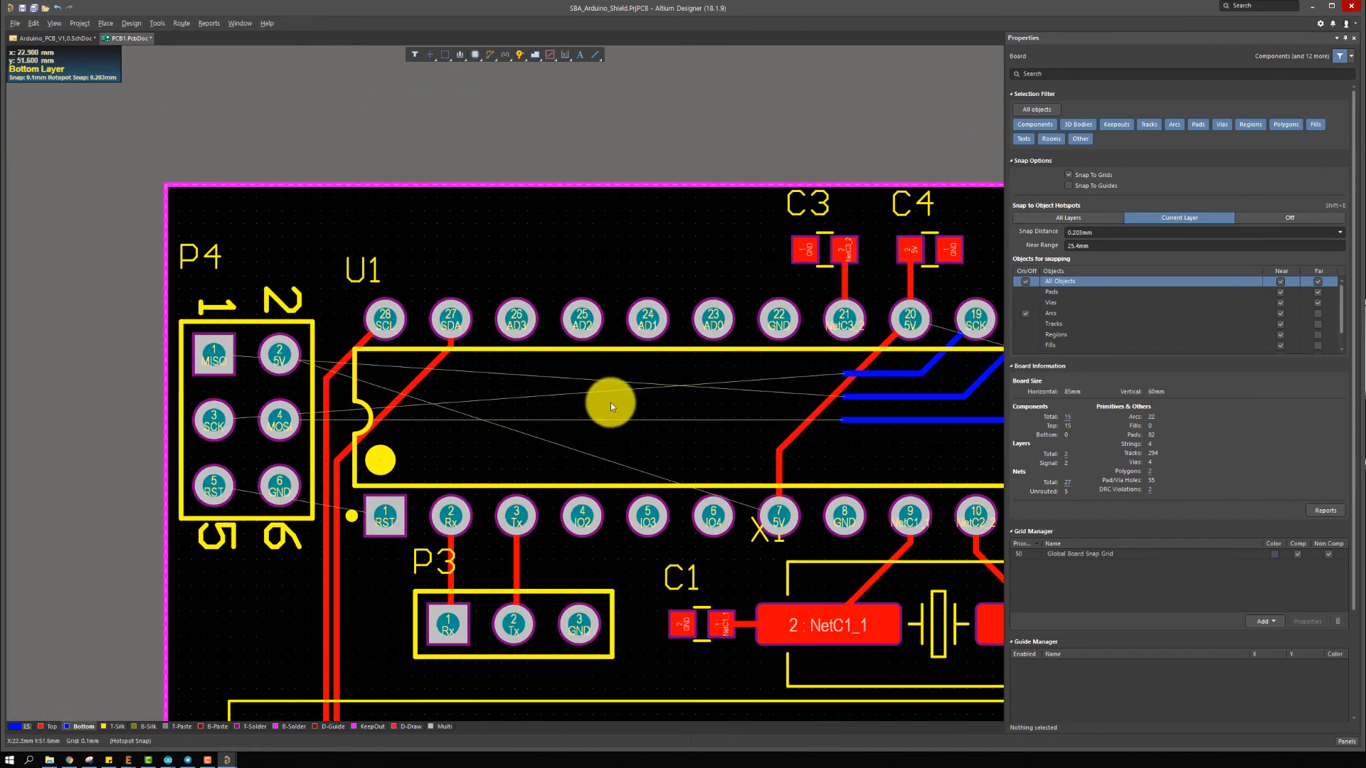
pyautogui.moveTo(863, 387); pyautogui.dragTo(746, 370, button='right')
pyautogui.hotkey('ctrl', 'w')
pyautogui.click(756, 370)
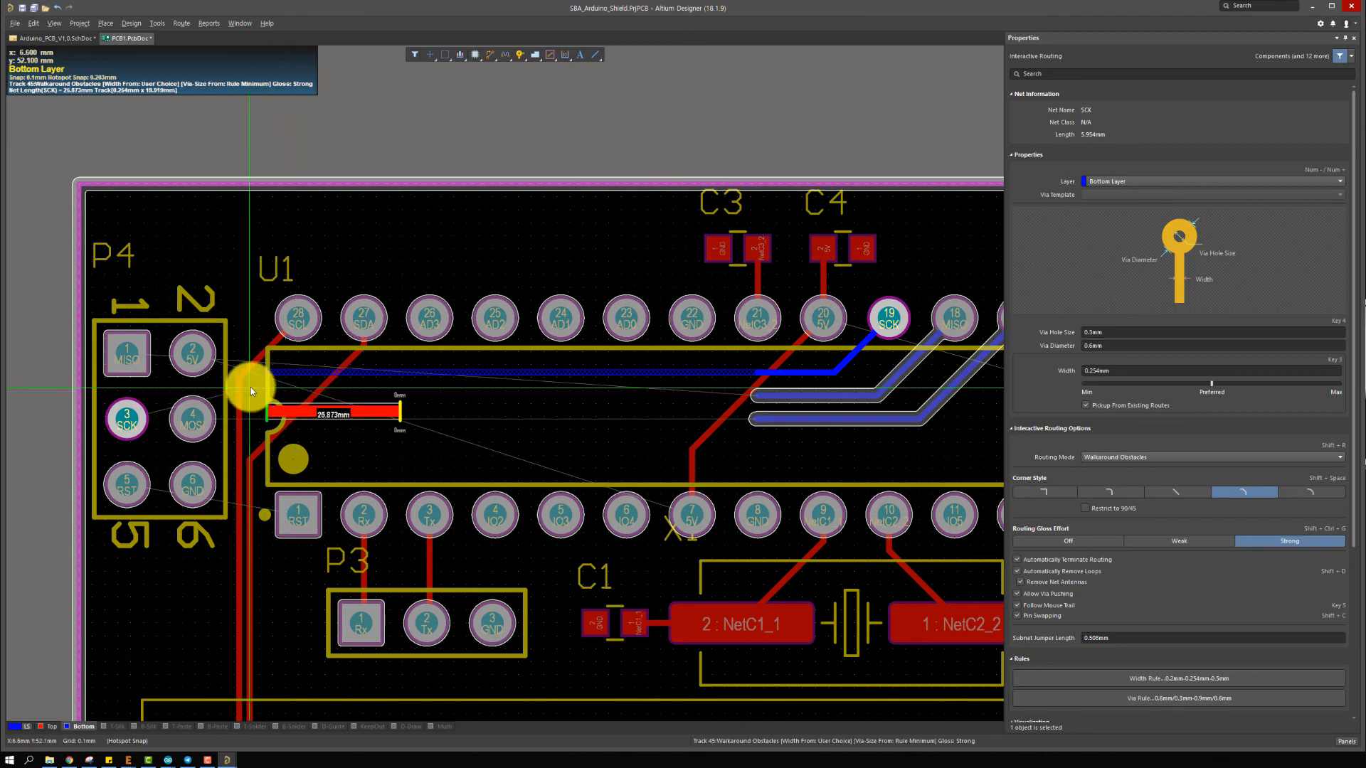
pyautogui.keyDown('ctrl'); pyautogui.scroll(4, 251, 389); pyautogui.keyUp('ctrl')
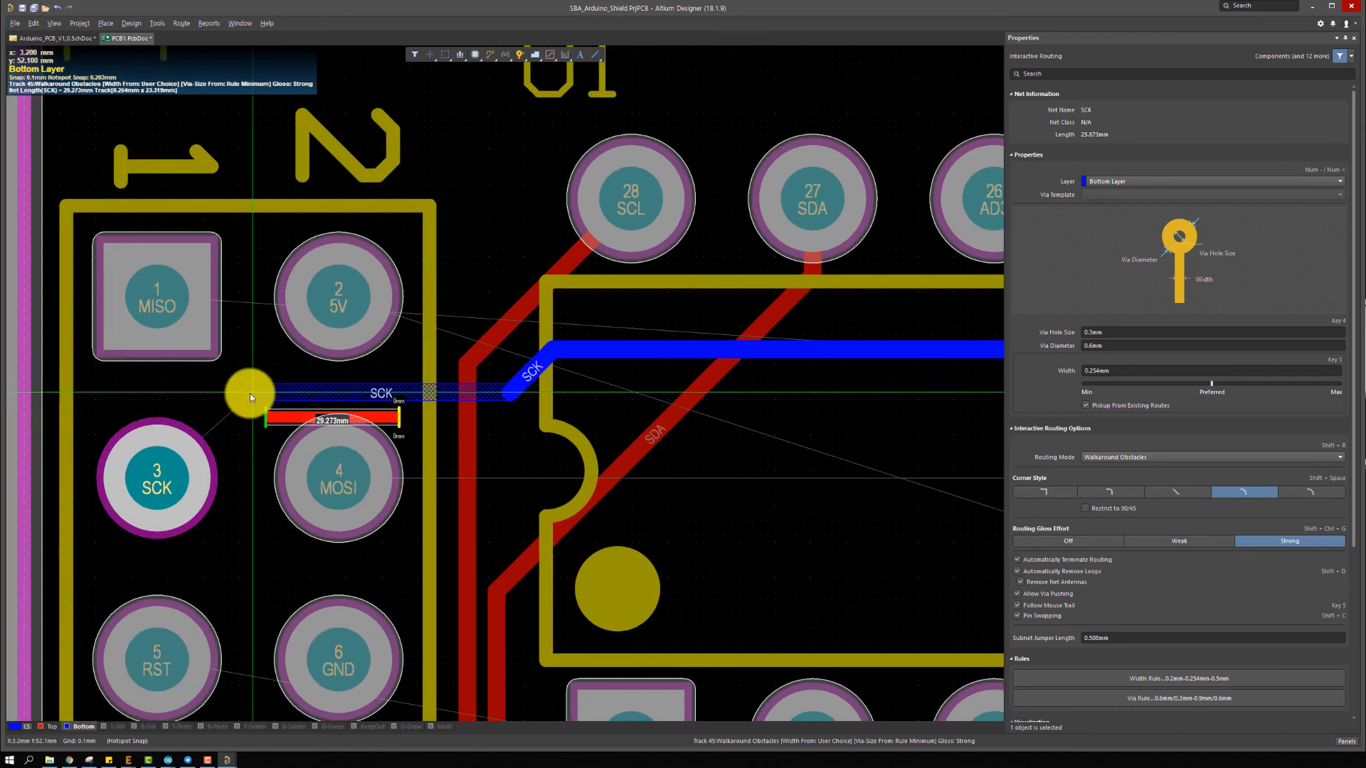
pyautogui.click(146, 459)
pyautogui.keyDown('ctrl'); pyautogui.scroll(-4, 356, 390); pyautogui.keyUp('ctrl')
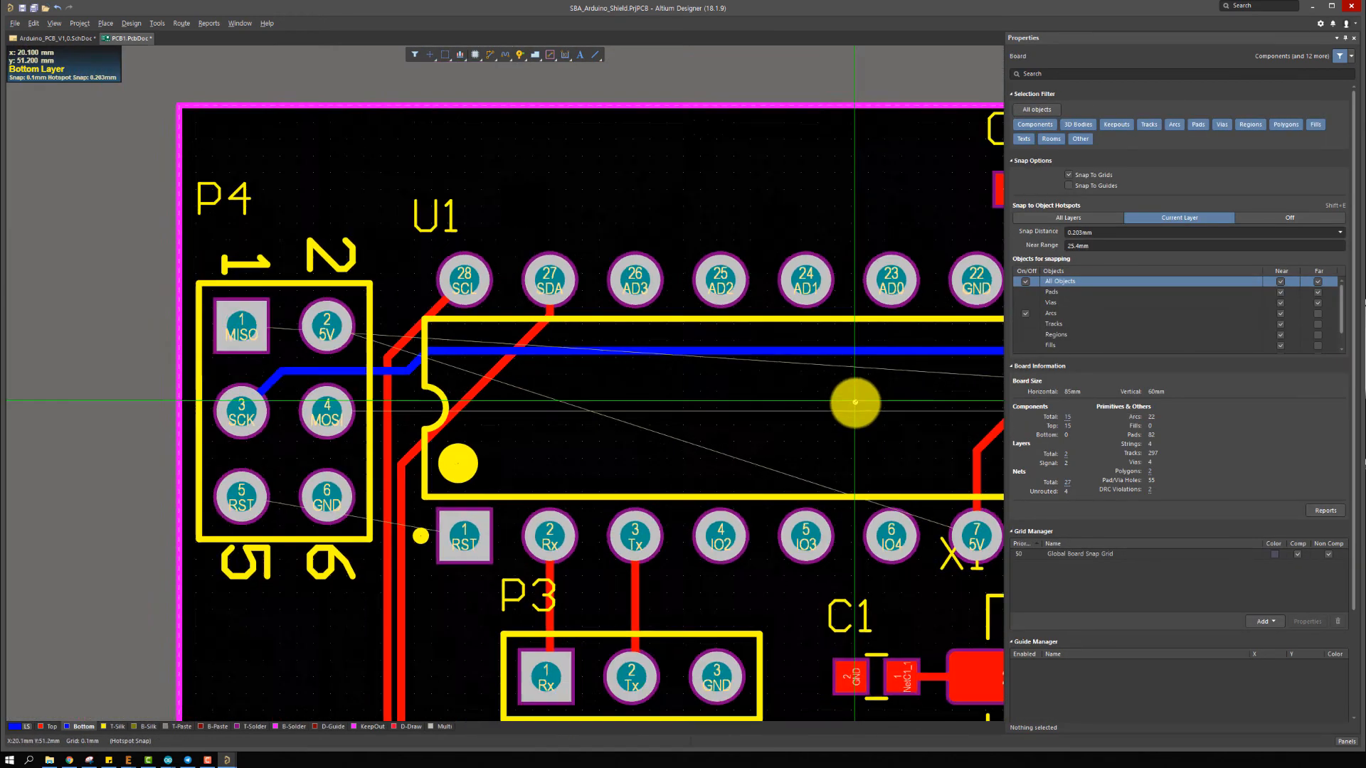
pyautogui.keyDown('ctrl'); pyautogui.scroll(-1, 855, 403); pyautogui.keyUp('ctrl')
pyautogui.moveTo(951, 380); pyautogui.dragTo(680, 397, button='right')
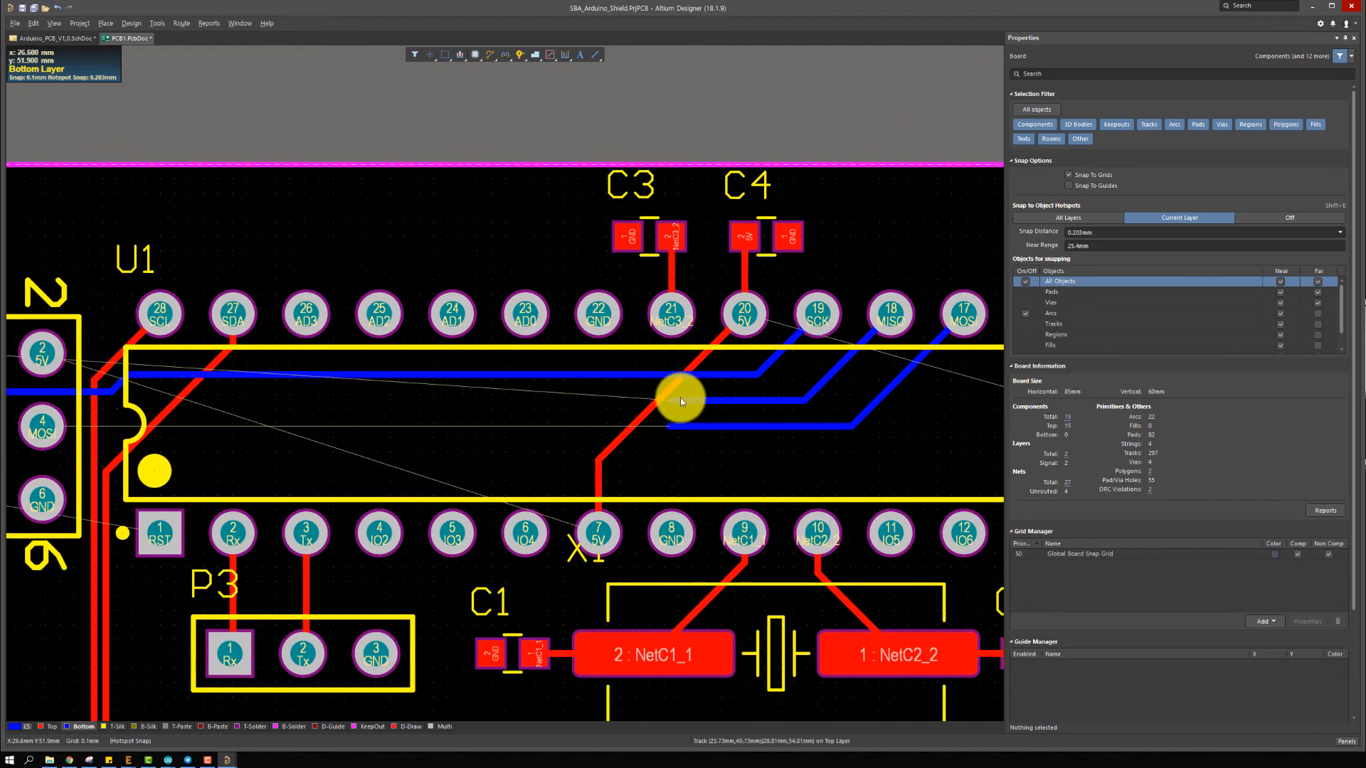
pyautogui.moveTo(646, 354); pyautogui.dragTo(651, 341, button='middle')
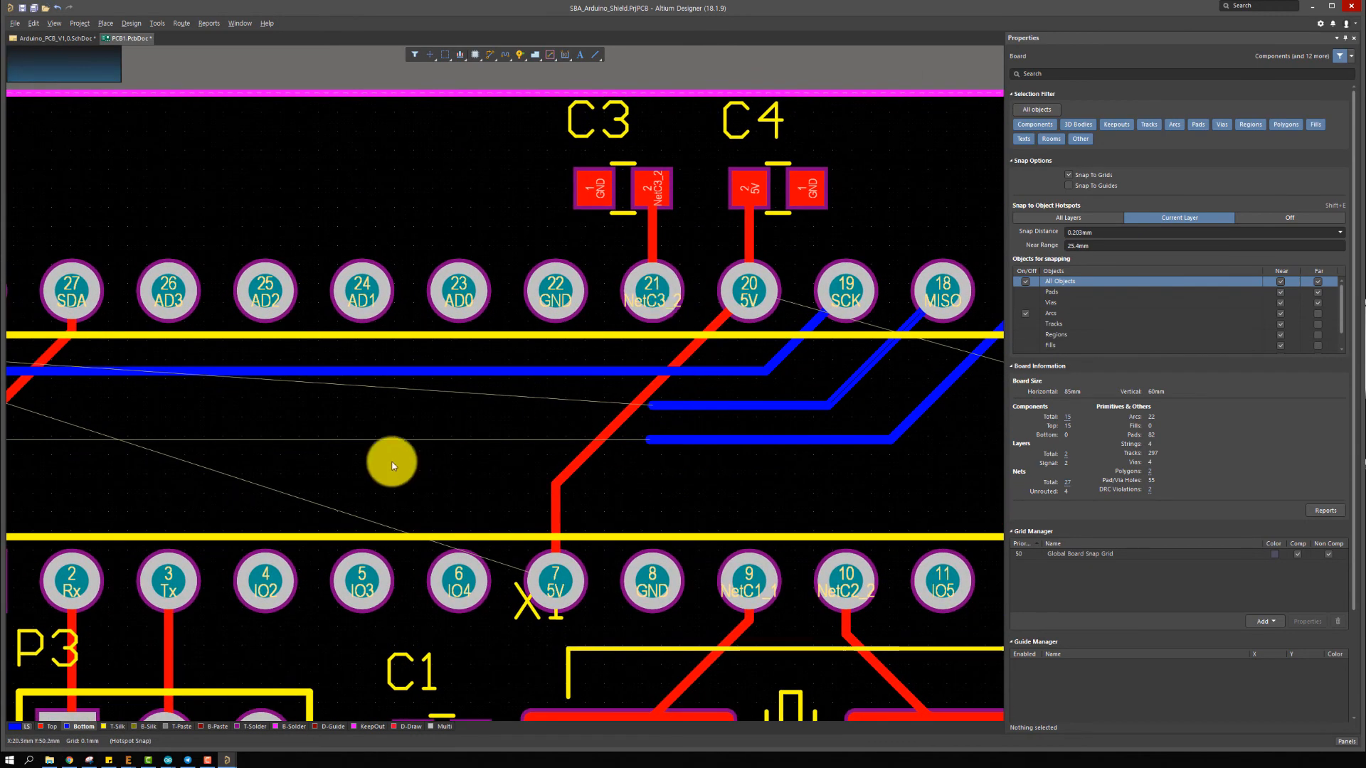
pyautogui.moveTo(630, 411); pyautogui.dragTo(728, 368, button='right')
pyautogui.keyDown('ctrl'); pyautogui.scroll(2, 729, 368); pyautogui.keyUp('ctrl')
pyautogui.click(761, 358)
pyautogui.keyDown('ctrl'); pyautogui.scroll(-3, 660, 351); pyautogui.keyUp('ctrl')
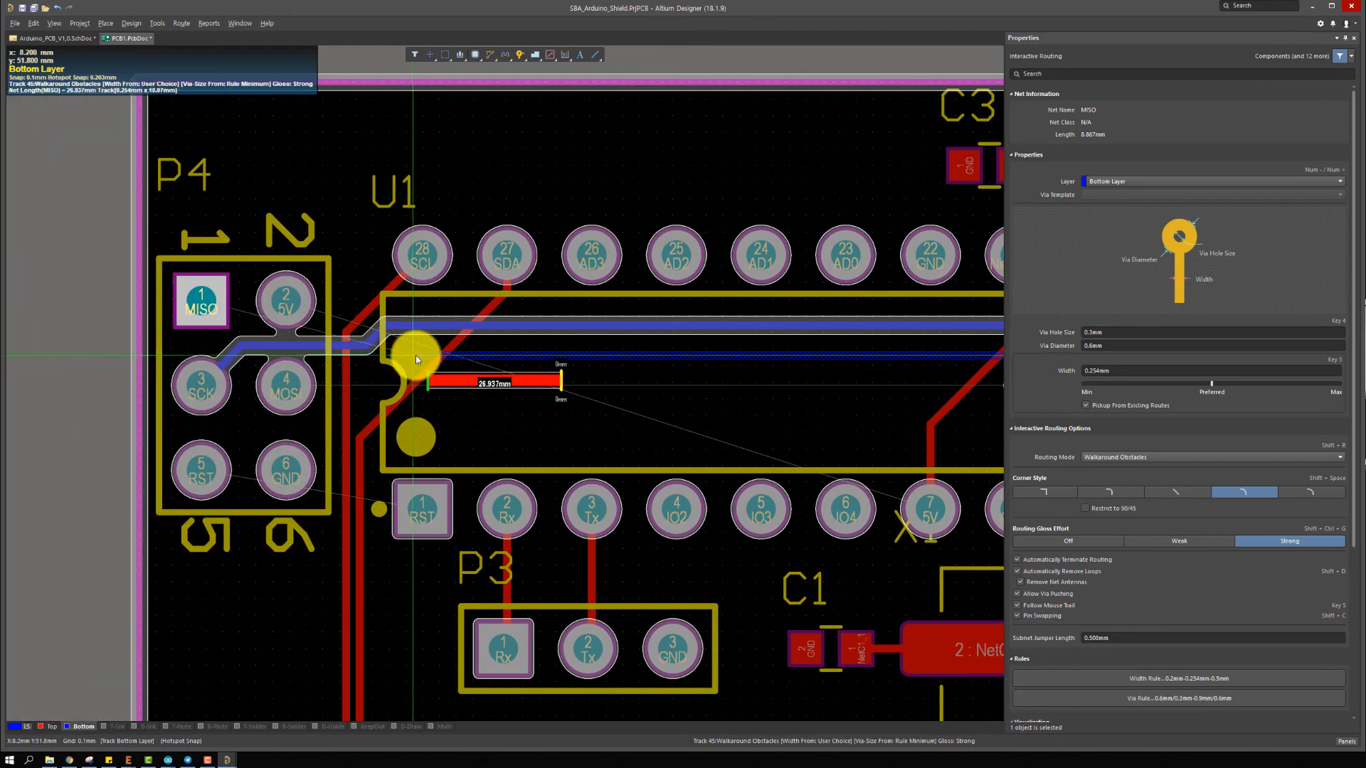
pyautogui.keyDown('ctrl'); pyautogui.scroll(-2, 485, 358); pyautogui.keyUp('ctrl')
pyautogui.rightClick(486, 358)
# Route MISO on the Bottom Layer from pin 18 of U1, above U1's upper pin row, to pin 1 of P4
pyautogui.moveTo(830, 311); pyautogui.dragTo(801, 320, button='right')
pyautogui.keyDown('ctrl'); pyautogui.scroll(2, 959, 293); pyautogui.keyUp('ctrl')
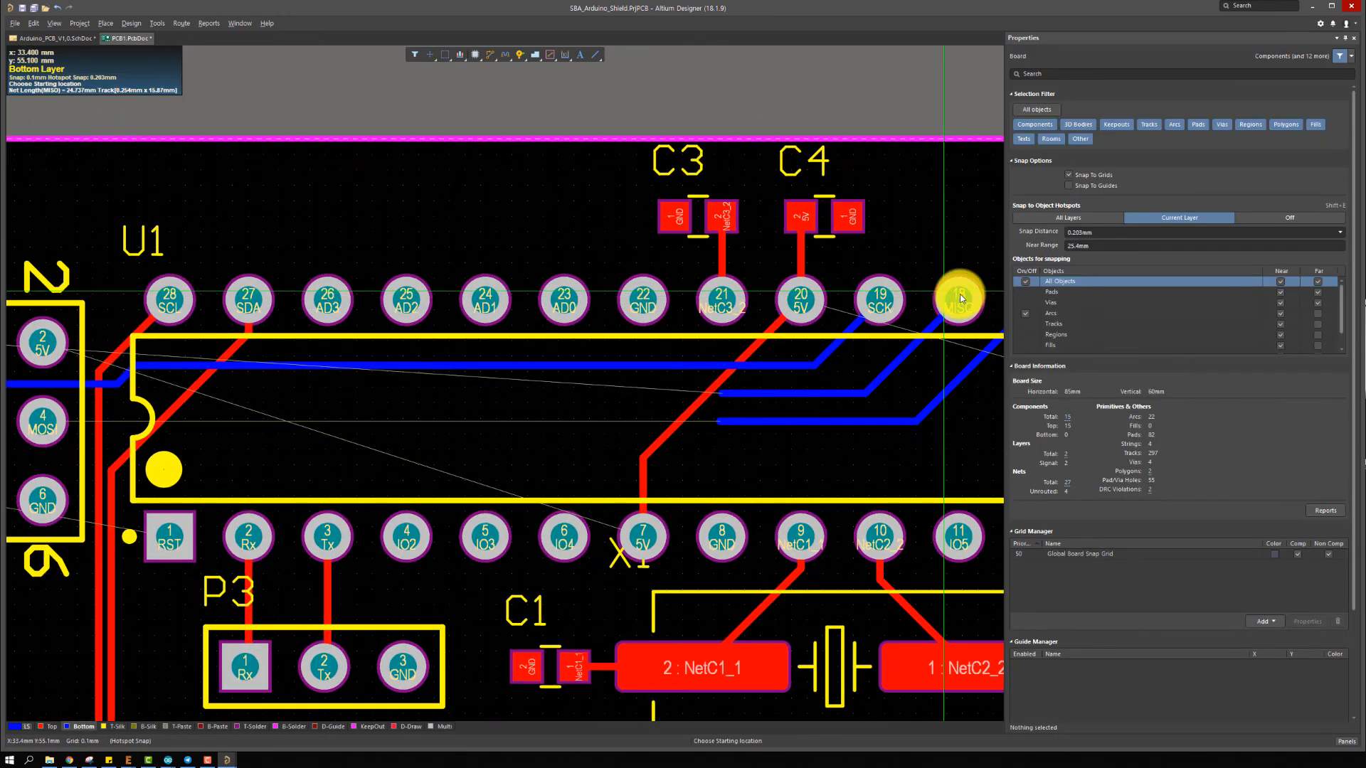
pyautogui.click(959, 293)
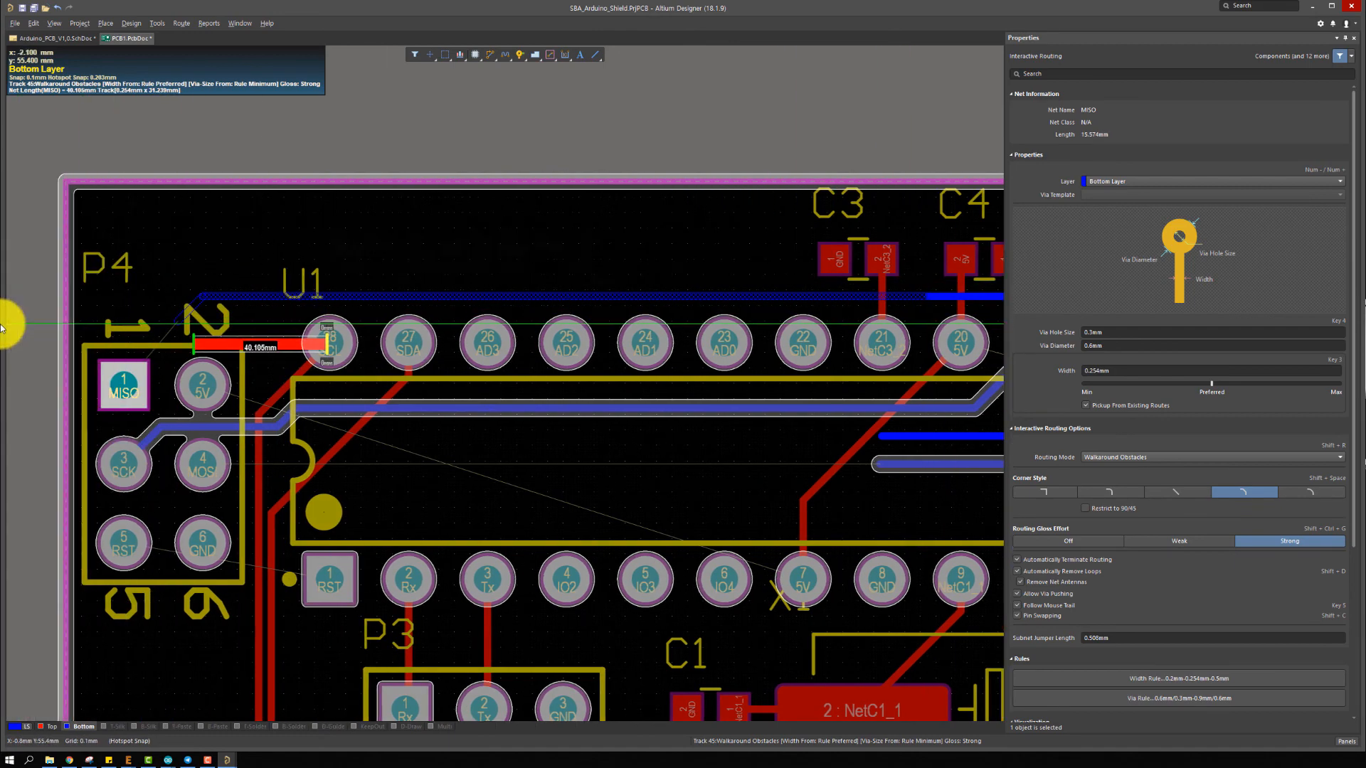
pyautogui.click(166, 383)
pyautogui.rightClick(363, 356)
pyautogui.keyDown('ctrl'); pyautogui.scroll(-3, 370, 357); pyautogui.keyUp('ctrl')
pyautogui.keyDown('ctrl'); pyautogui.scroll(3, 473, 360); pyautogui.keyUp('ctrl')
pyautogui.keyDown('ctrl'); pyautogui.scroll(-1, 473, 359); pyautogui.keyUp('ctrl')
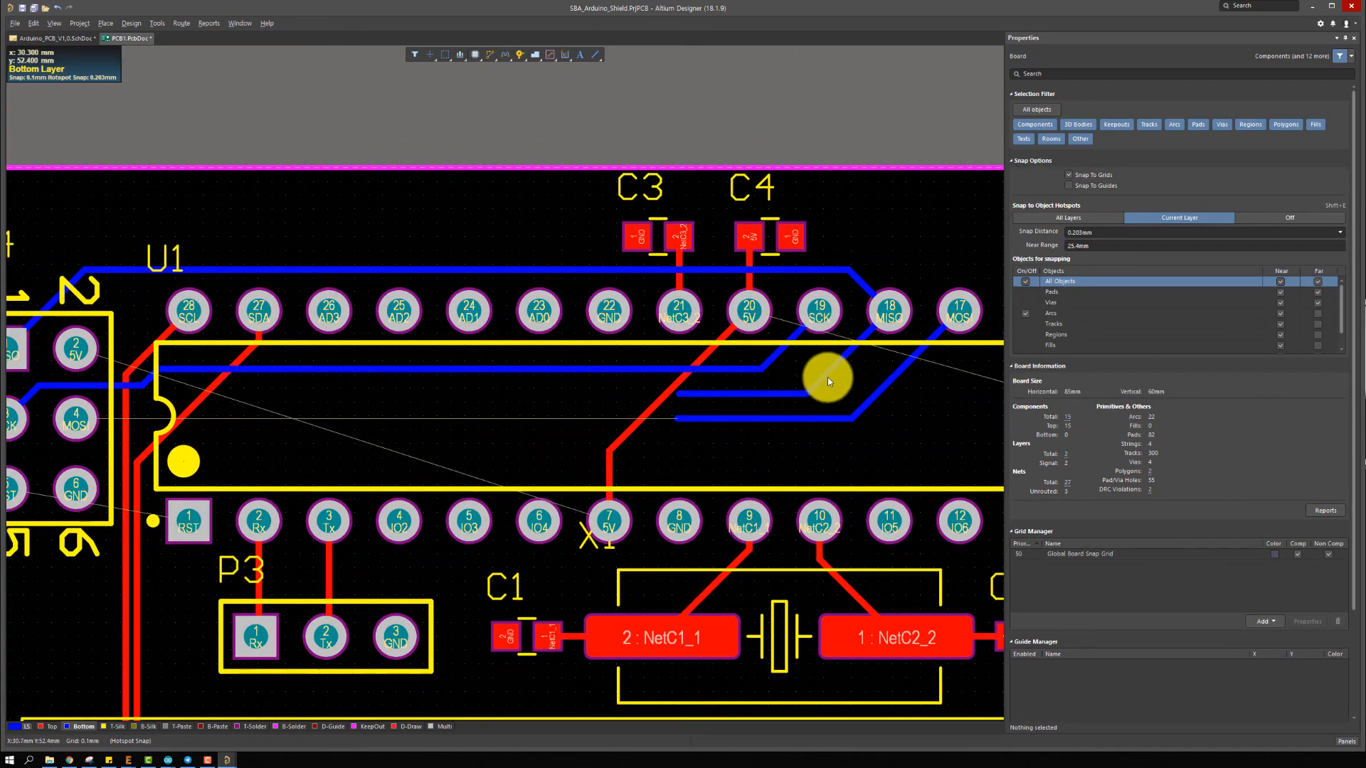
# Delete the horizontal and diagonal segments of the leftover MISO stub inside U1's outline
pyautogui.keyDown('ctrl'); pyautogui.scroll(3, 774, 408); pyautogui.keyUp('ctrl')
pyautogui.click(786, 410)
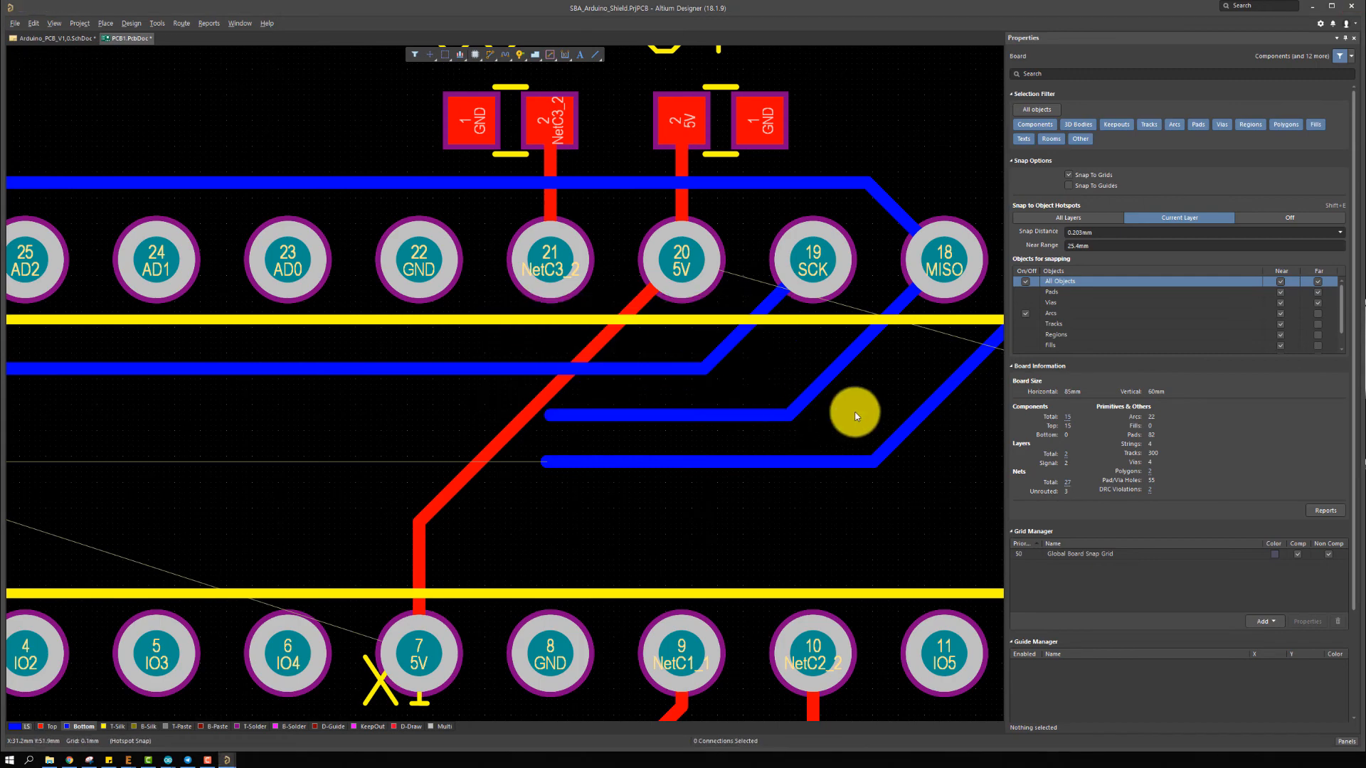
pyautogui.click(775, 412)
pyautogui.click(778, 401)
pyautogui.press('Delete')
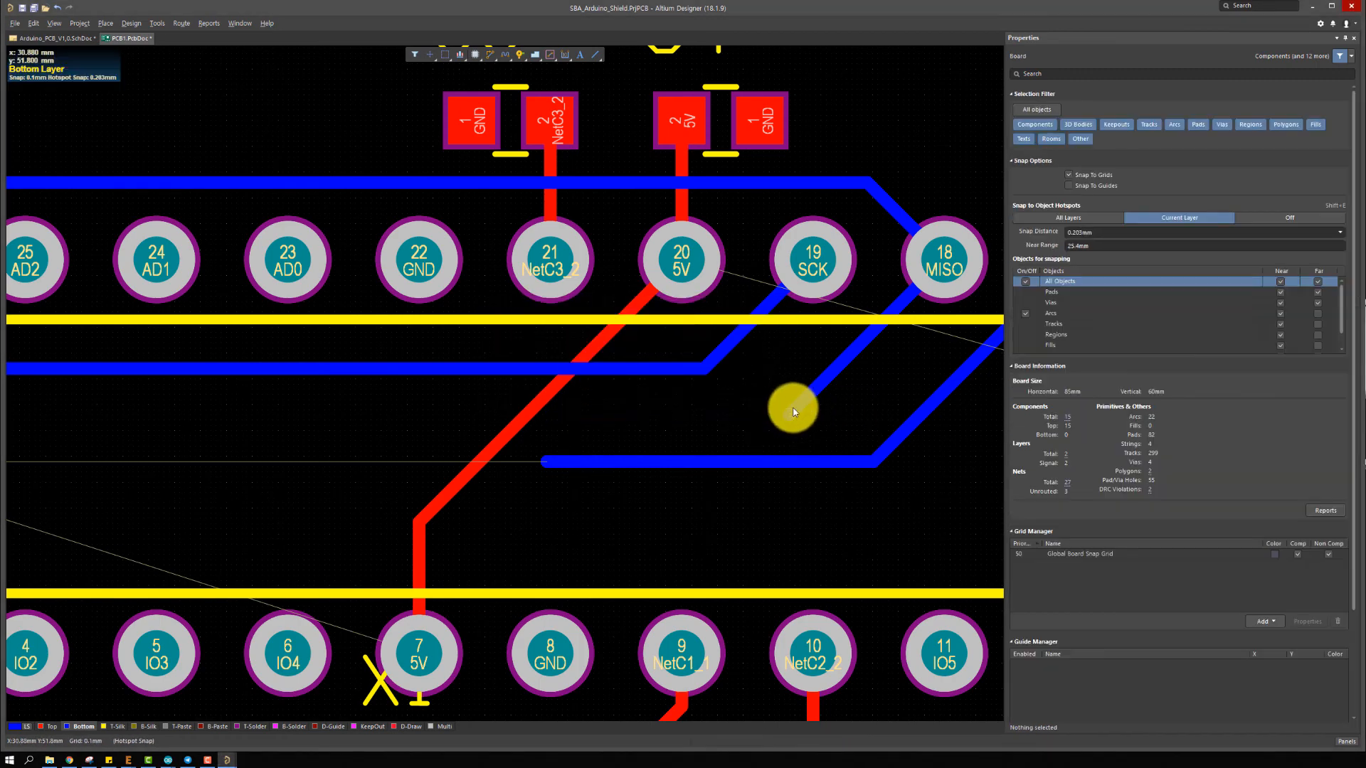
pyautogui.click(792, 406)
pyautogui.click(757, 392)
pyautogui.press('Delete')
pyautogui.keyDown('ctrl'); pyautogui.scroll(-4, 793, 411); pyautogui.keyUp('ctrl')
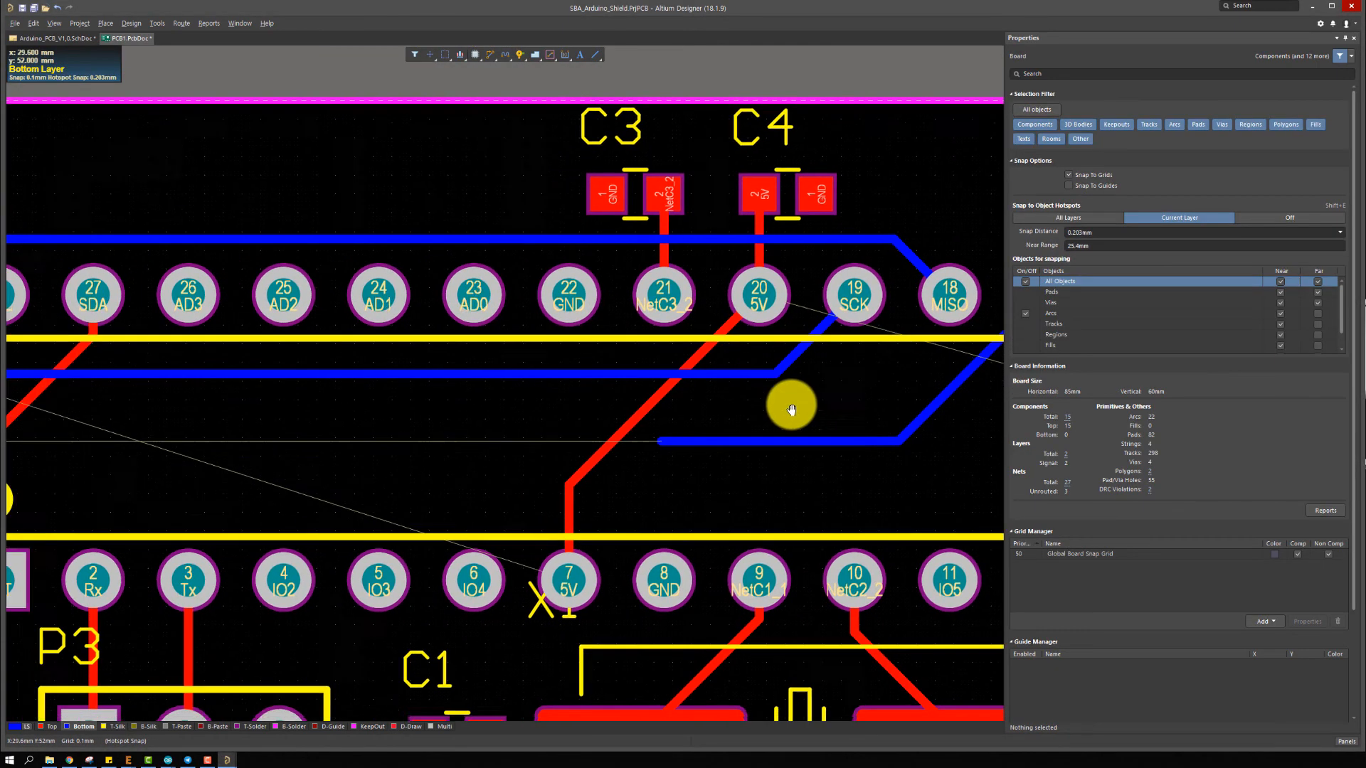
# Route MOSI on the Bottom Layer from pin 4 of P4 to the open MOSI stub inside U1's outline
pyautogui.moveTo(790, 408); pyautogui.dragTo(866, 415, button='right')
pyautogui.moveTo(371, 396); pyautogui.dragTo(416, 393, button='right')
pyautogui.hotkey('ctrl', 'w')
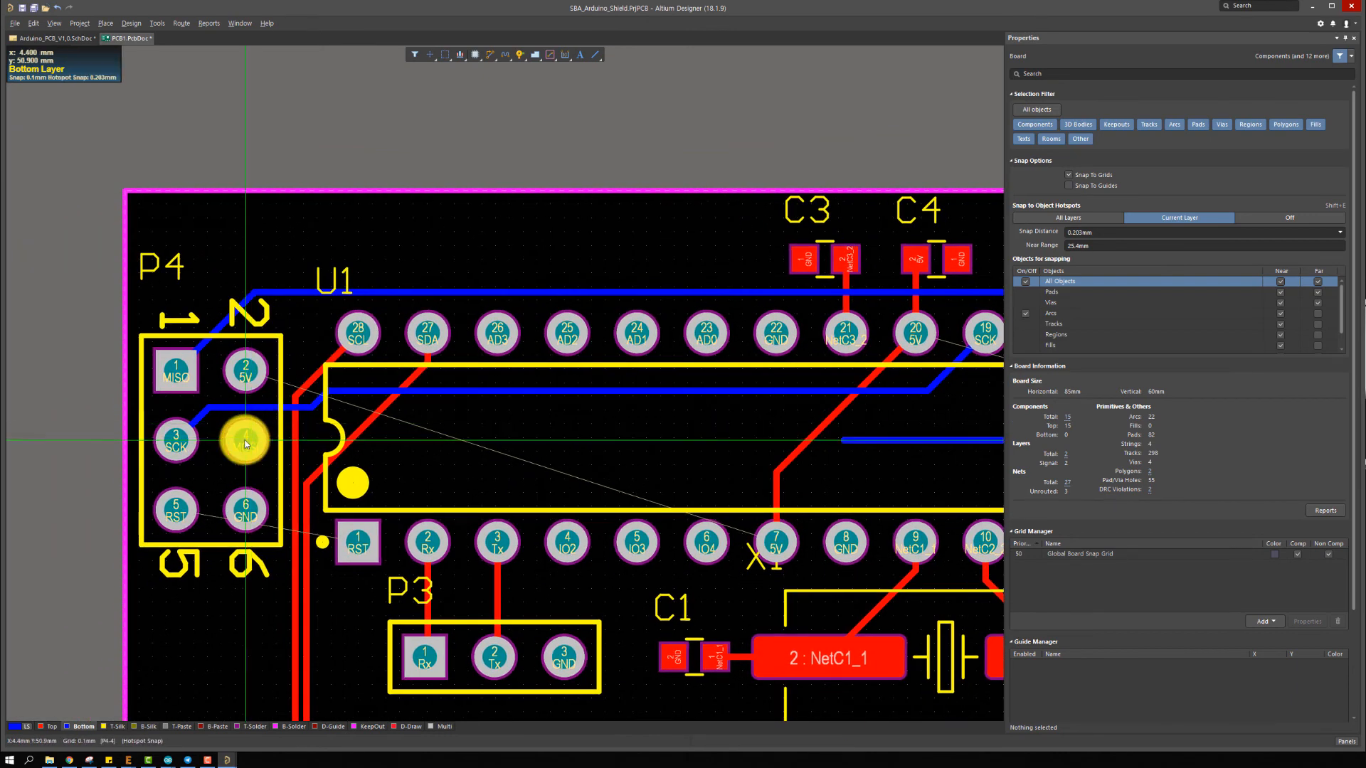
pyautogui.click(245, 431)
pyautogui.click(853, 332)
pyautogui.rightClick(853, 331)
# Route RST on the Bottom Layer from pin 1 of U1, passing below P4's pin 6, to pin 5 of P4
pyautogui.moveTo(663, 368); pyautogui.dragTo(978, 303, button='right')
pyautogui.keyDown('ctrl'); pyautogui.scroll(-1, 230, 451); pyautogui.keyUp('ctrl')
pyautogui.moveTo(344, 404); pyautogui.dragTo(576, 382, button='right')
pyautogui.keyDown('ctrl'); pyautogui.scroll(3, 584, 451); pyautogui.keyUp('ctrl')
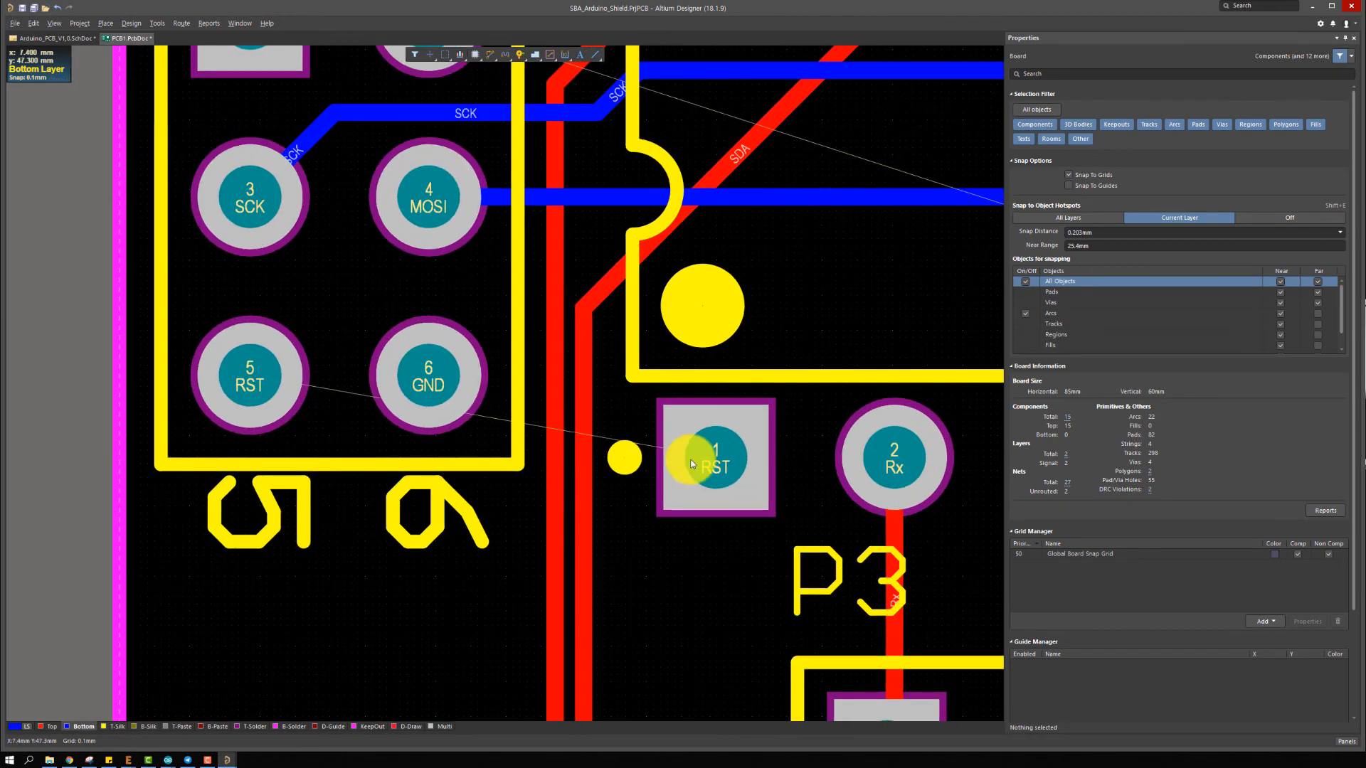
pyautogui.hotkey('ctrl', 'w')
pyautogui.click(713, 459)
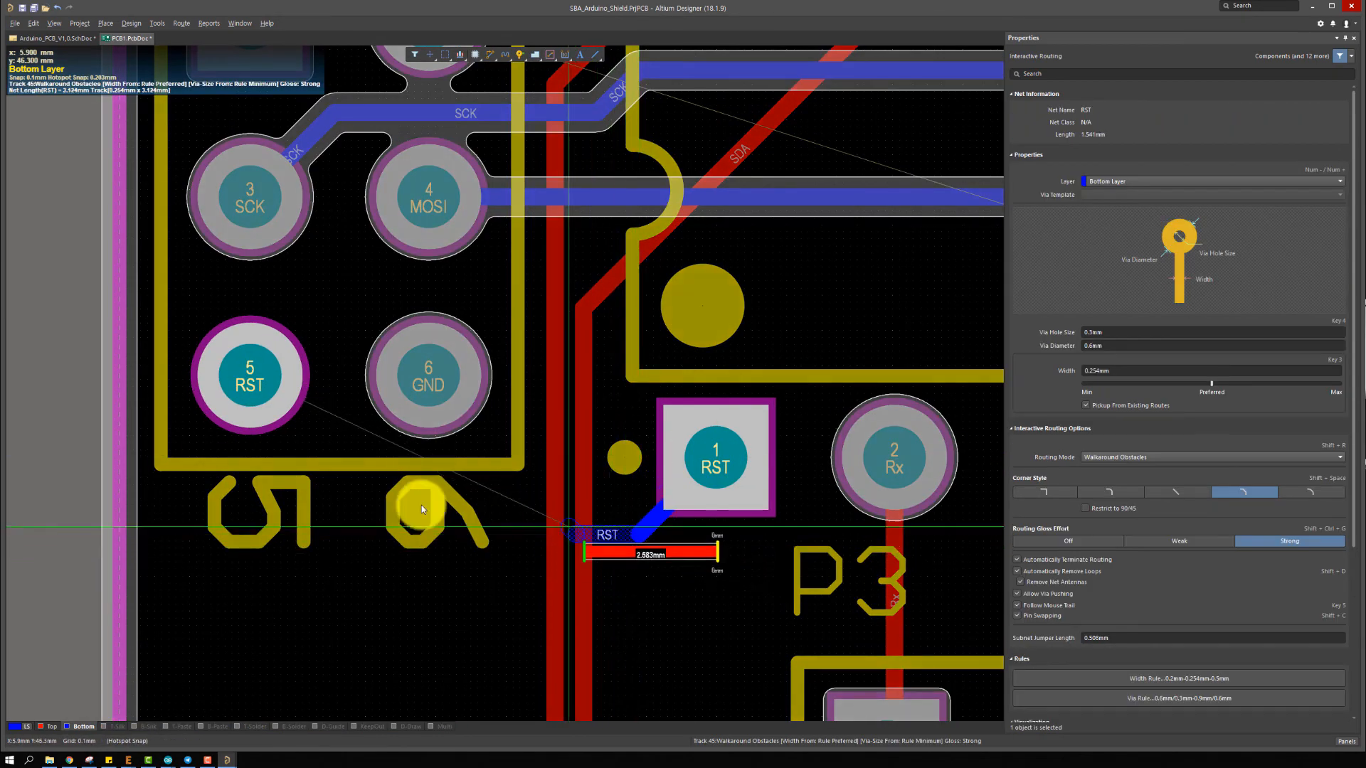
pyautogui.click(247, 390)
pyautogui.keyDown('ctrl'); pyautogui.scroll(-3, 453, 448); pyautogui.keyUp('ctrl')
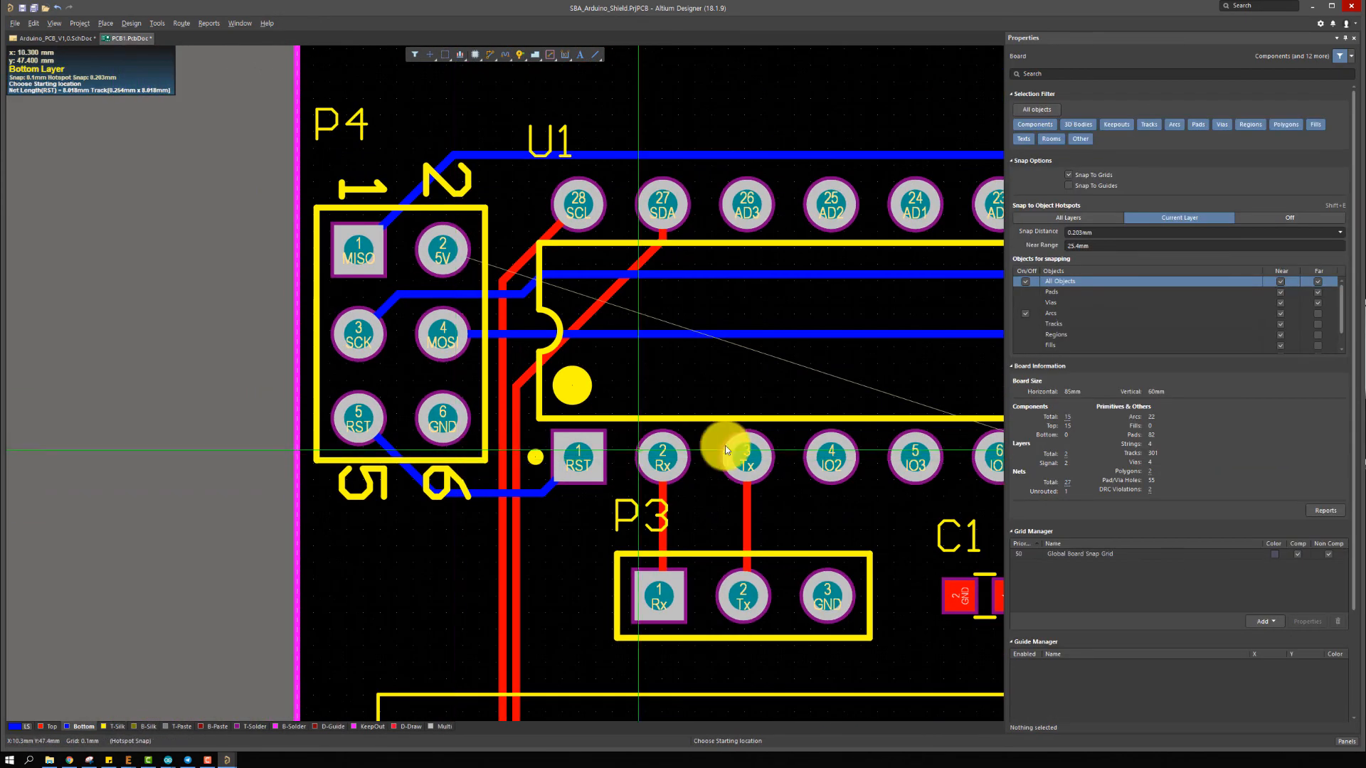
# Shift the long horizontal SCK segment inside U1 down on the Bottom Layer, in line with its run between P4's pins 2 and 4
pyautogui.keyDown('ctrl'); pyautogui.scroll(-2, 469, 265); pyautogui.keyUp('ctrl')
pyautogui.moveTo(443, 256); pyautogui.dragTo(246, 303, button='right')
pyautogui.keyDown('ctrl'); pyautogui.scroll(2, 269, 274); pyautogui.keyUp('ctrl')
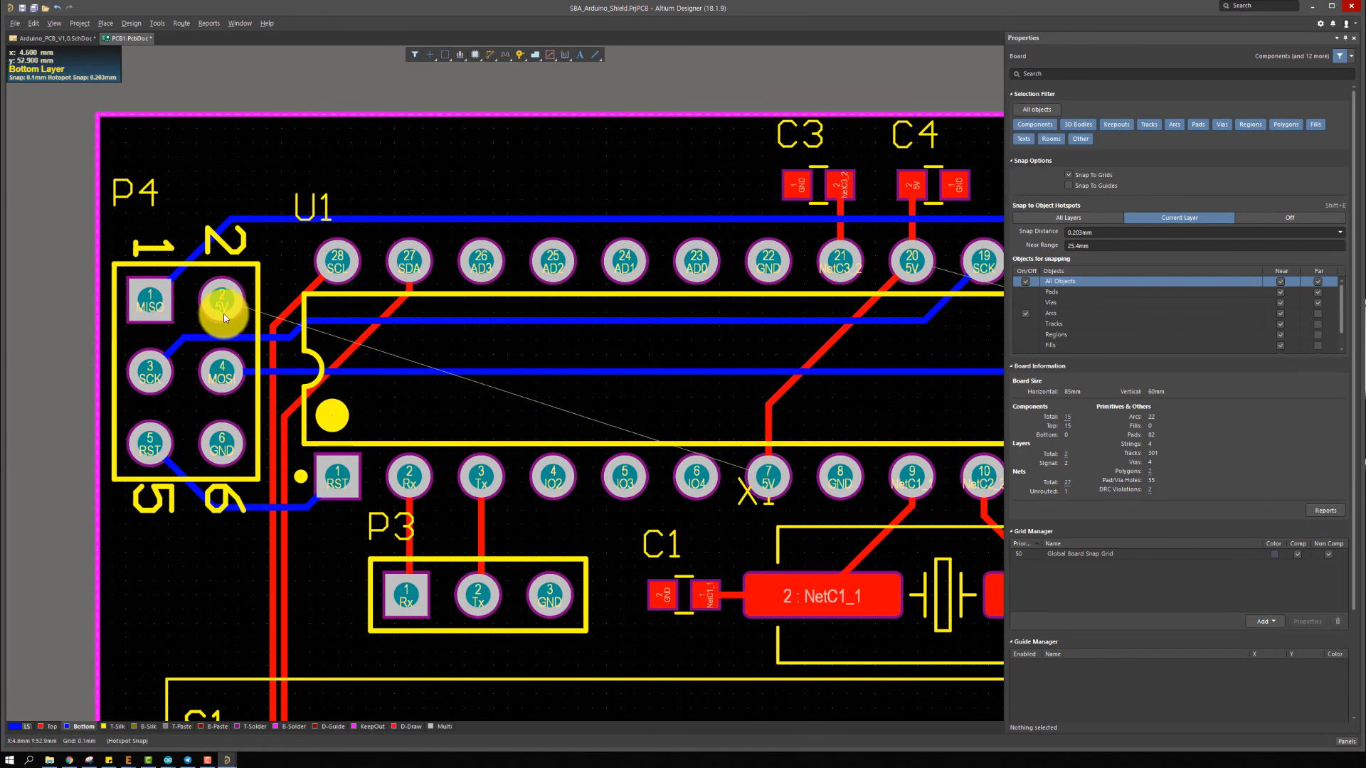
pyautogui.hotkey('ctrl', 'w')
pyautogui.click(225, 303)
pyautogui.click(490, 323)
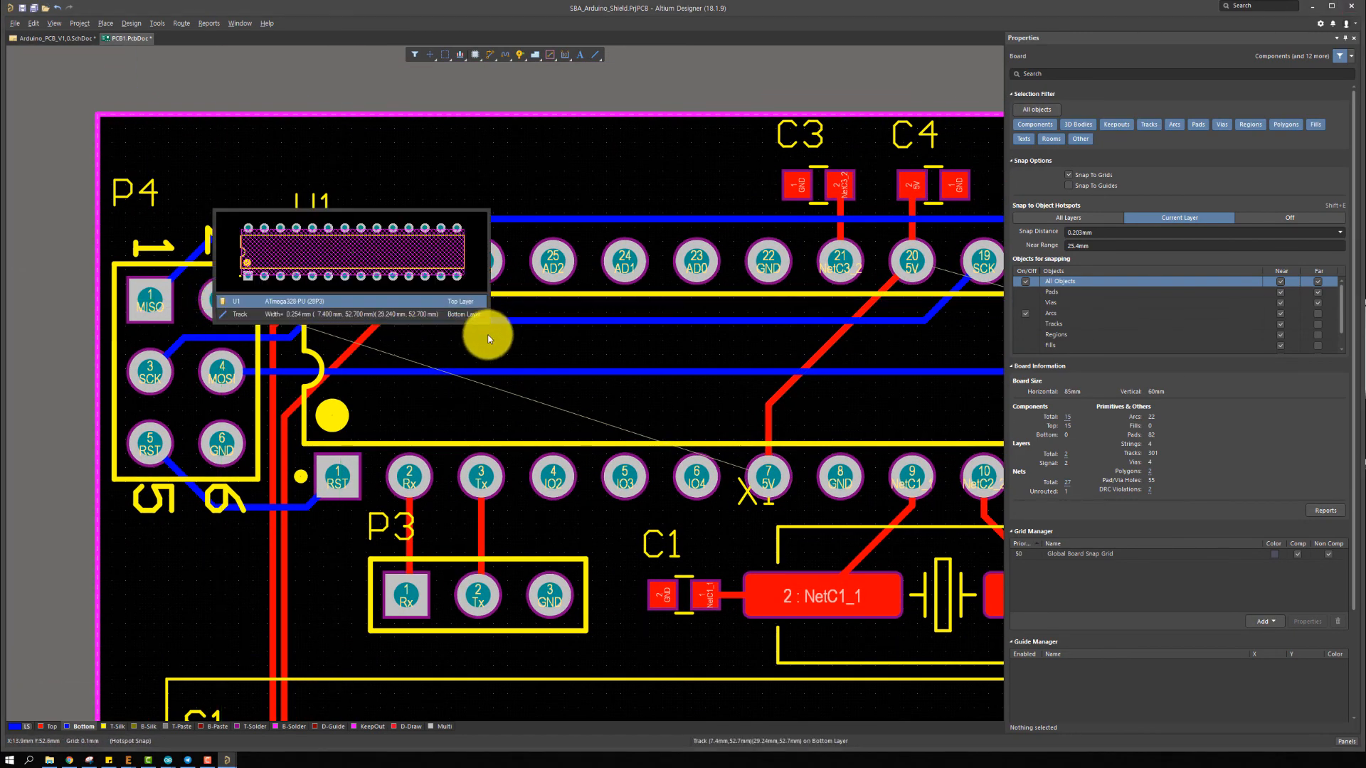
pyautogui.click(452, 307)
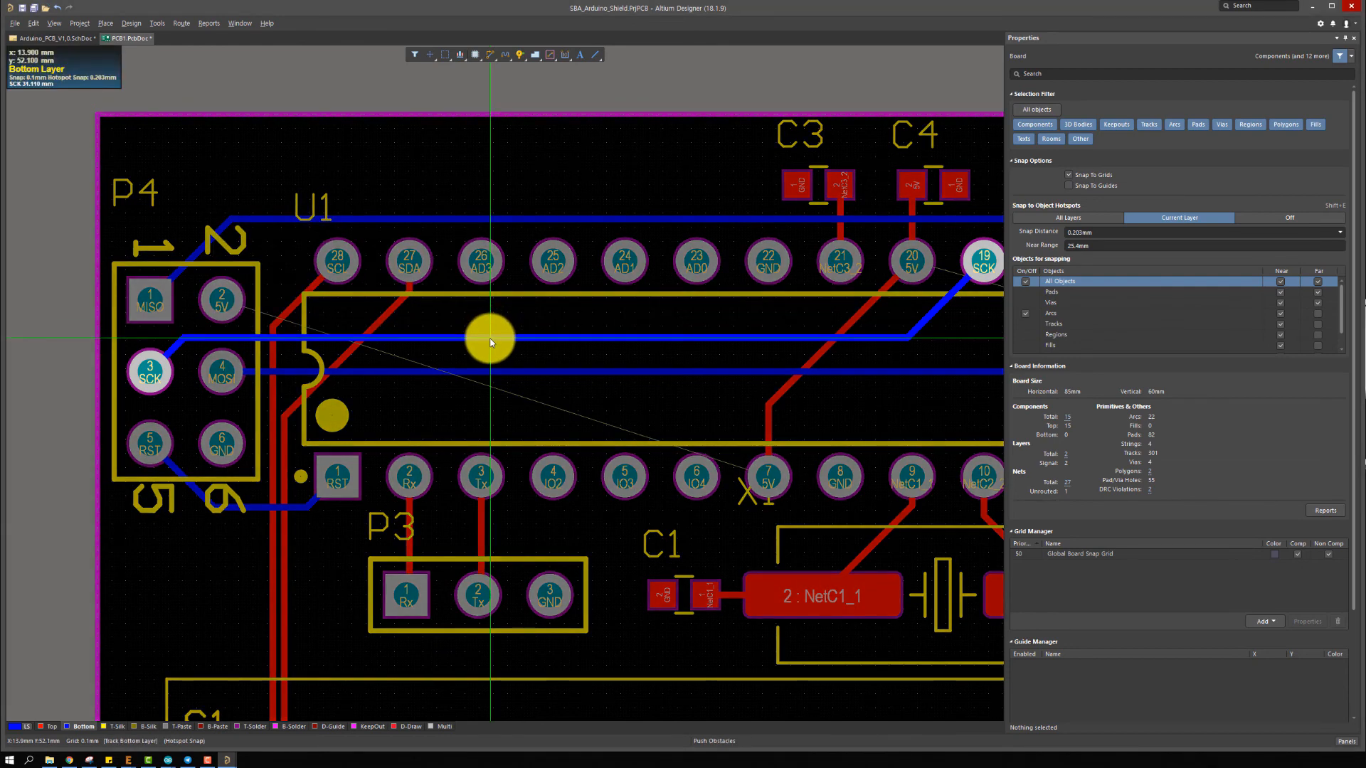
pyautogui.rightClick(491, 335)
# Route 5V on the Bottom Layer from pin 2 of P4, above the SCK track, to pin 20 of U1
pyautogui.click(222, 307)
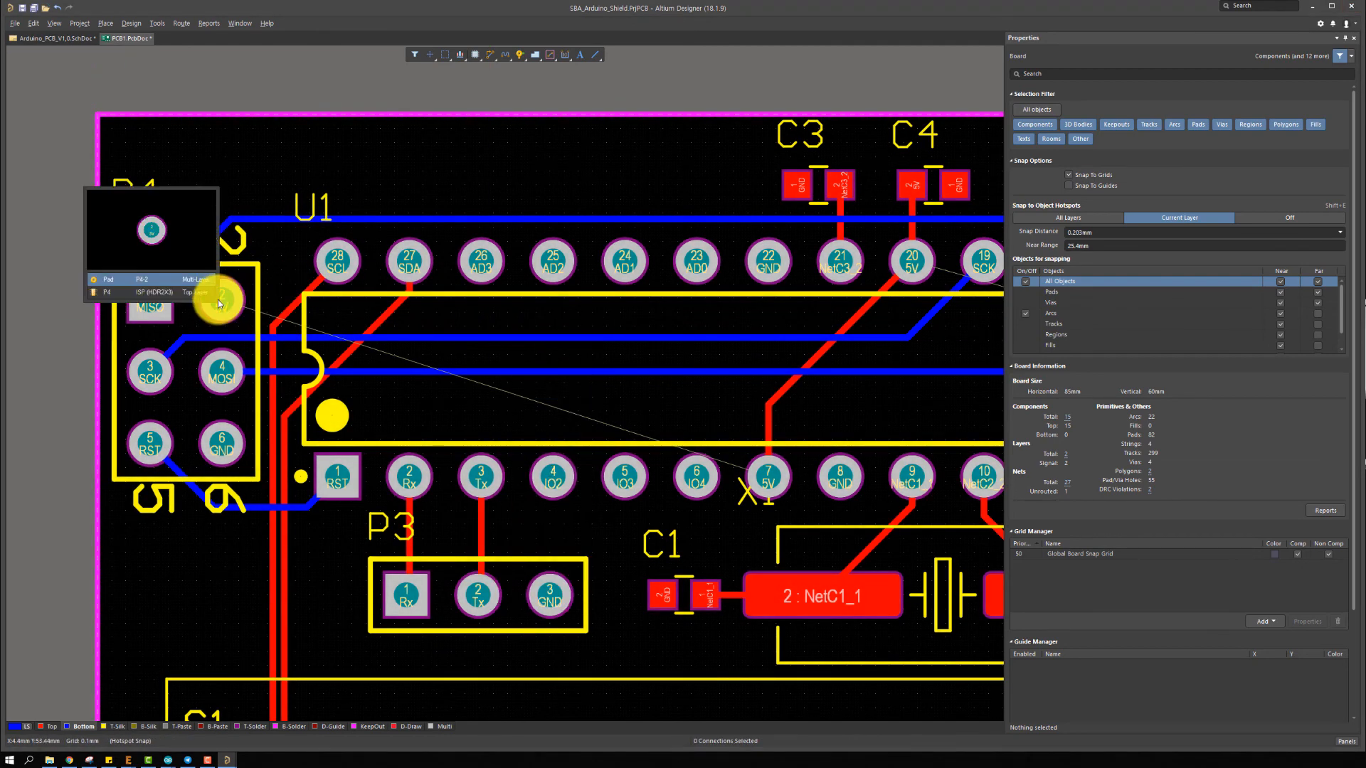
pyautogui.click(177, 281)
pyautogui.hotkey('ctrl', 'w')
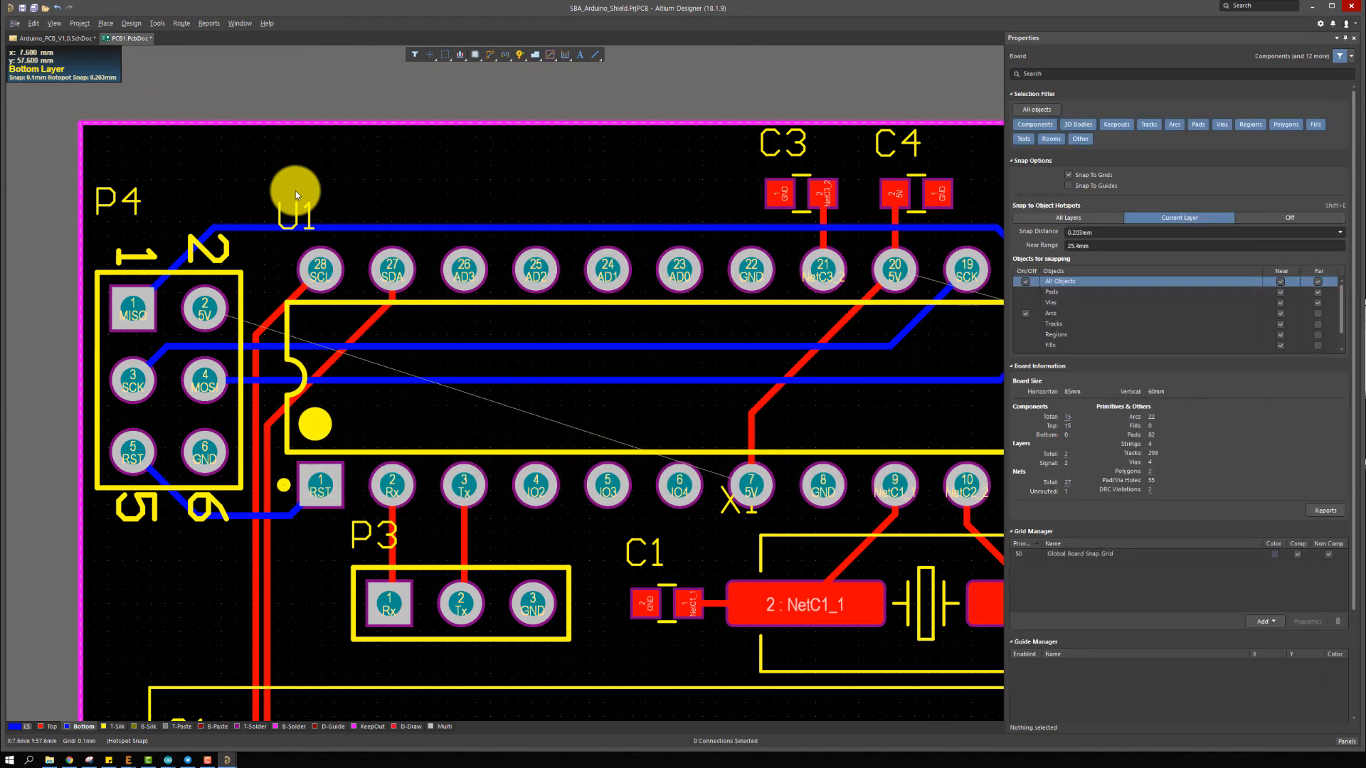
pyautogui.click(204, 308)
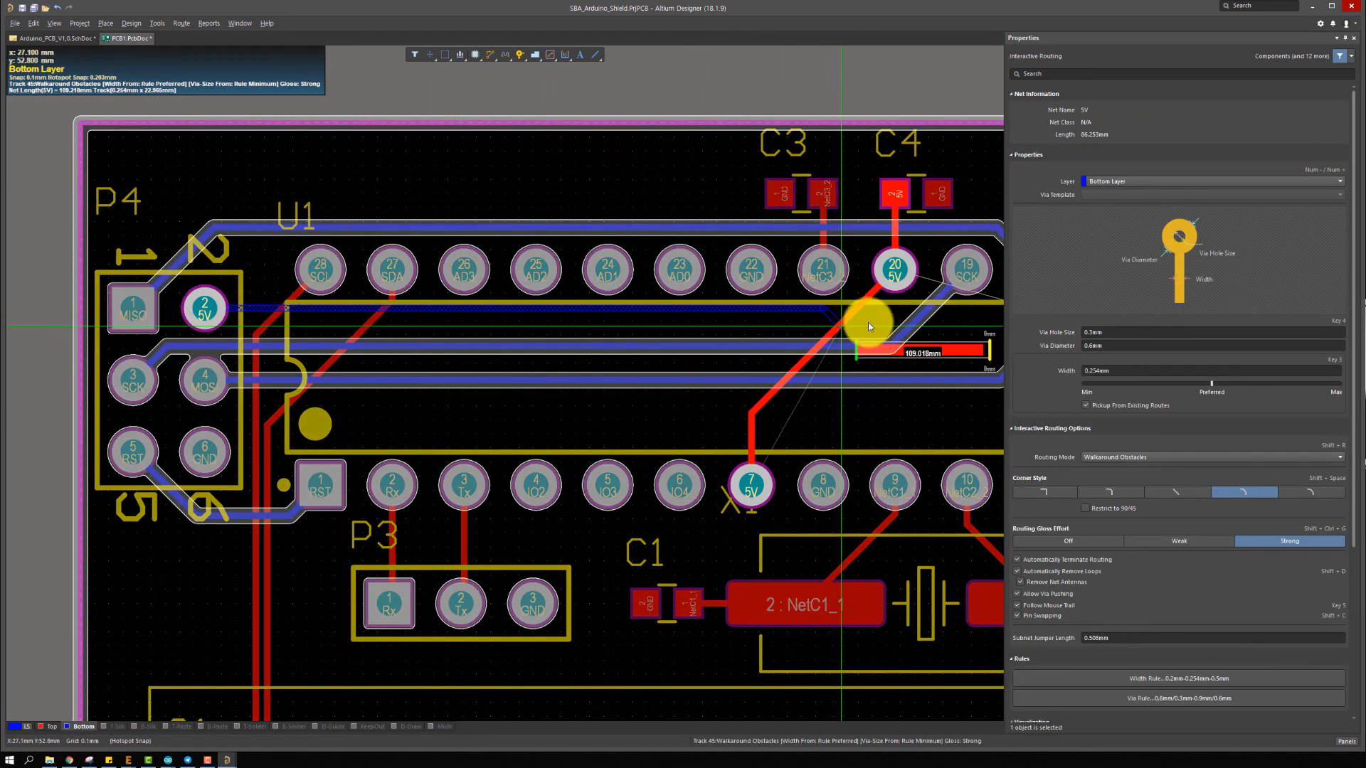
pyautogui.click(896, 272)
pyautogui.rightClick(924, 284)
# Route 5V on the Bottom Layer from pin 7 of U1, above its lower pin row, to a via on the 5V track below R1
pyautogui.moveTo(924, 284); pyautogui.dragTo(771, 268, button='right')
pyautogui.keyDown('ctrl'); pyautogui.scroll(-6, 771, 268); pyautogui.keyUp('ctrl')
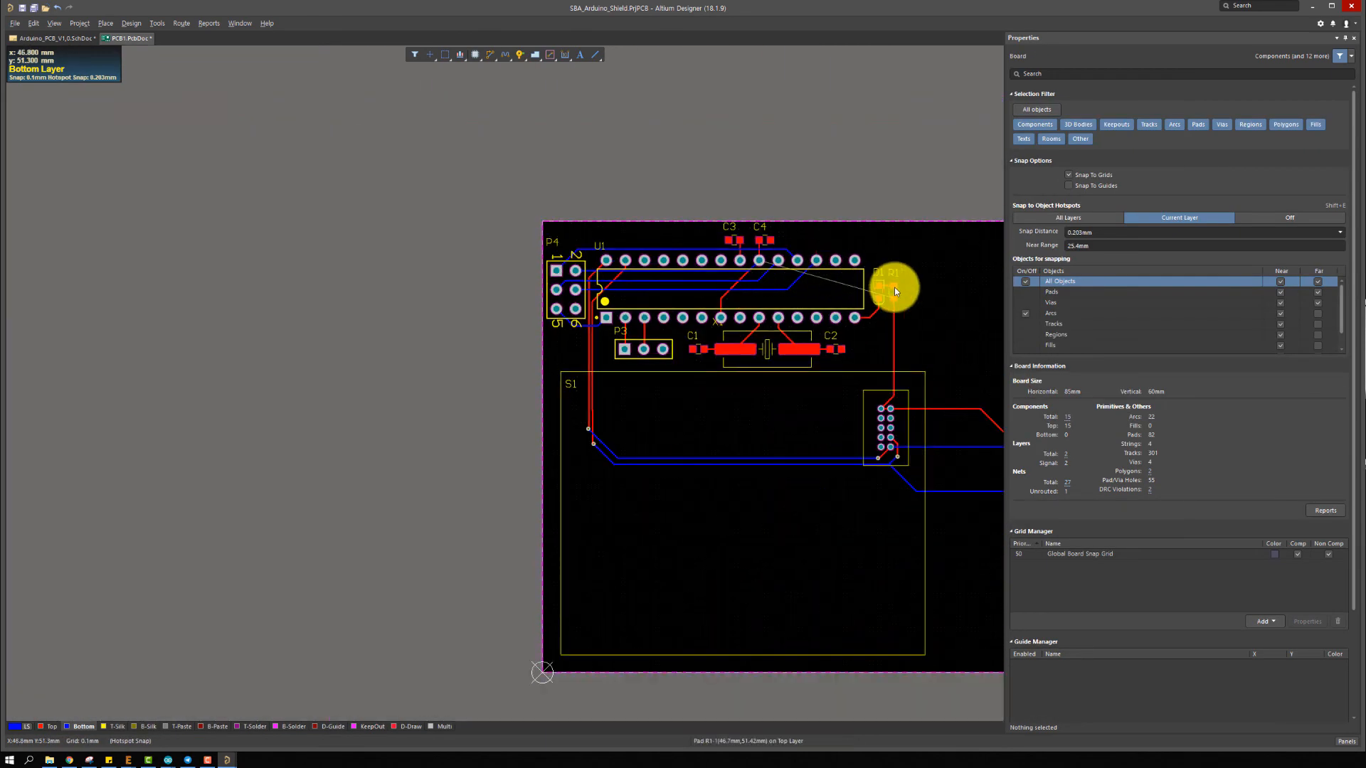
pyautogui.keyDown('ctrl'); pyautogui.scroll(7, 894, 288); pyautogui.keyUp('ctrl')
pyautogui.keyDown('ctrl'); pyautogui.scroll(-5, 922, 326); pyautogui.keyUp('ctrl')
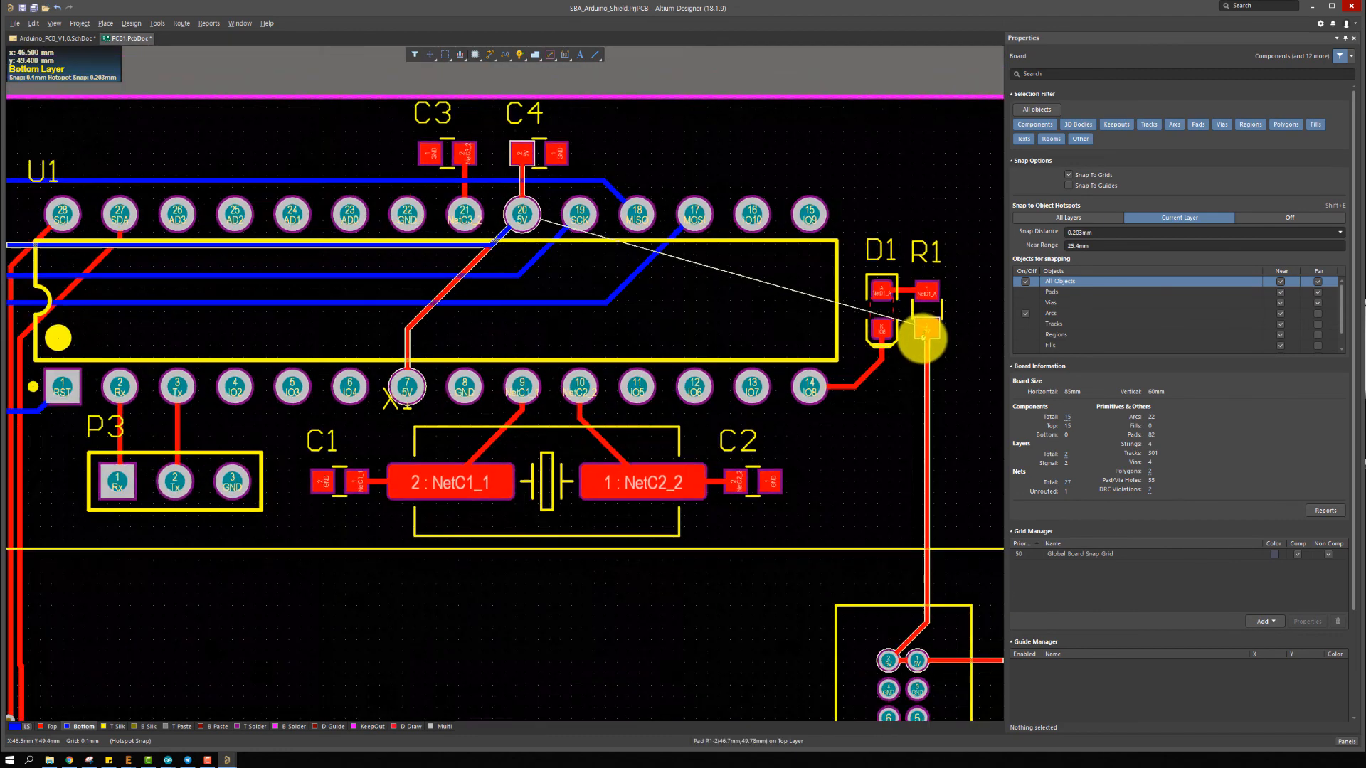
pyautogui.keyDown('ctrl'); pyautogui.scroll(4, 521, 317); pyautogui.keyUp('ctrl')
pyautogui.keyDown('ctrl'); pyautogui.scroll(3, 437, 346); pyautogui.keyUp('ctrl')
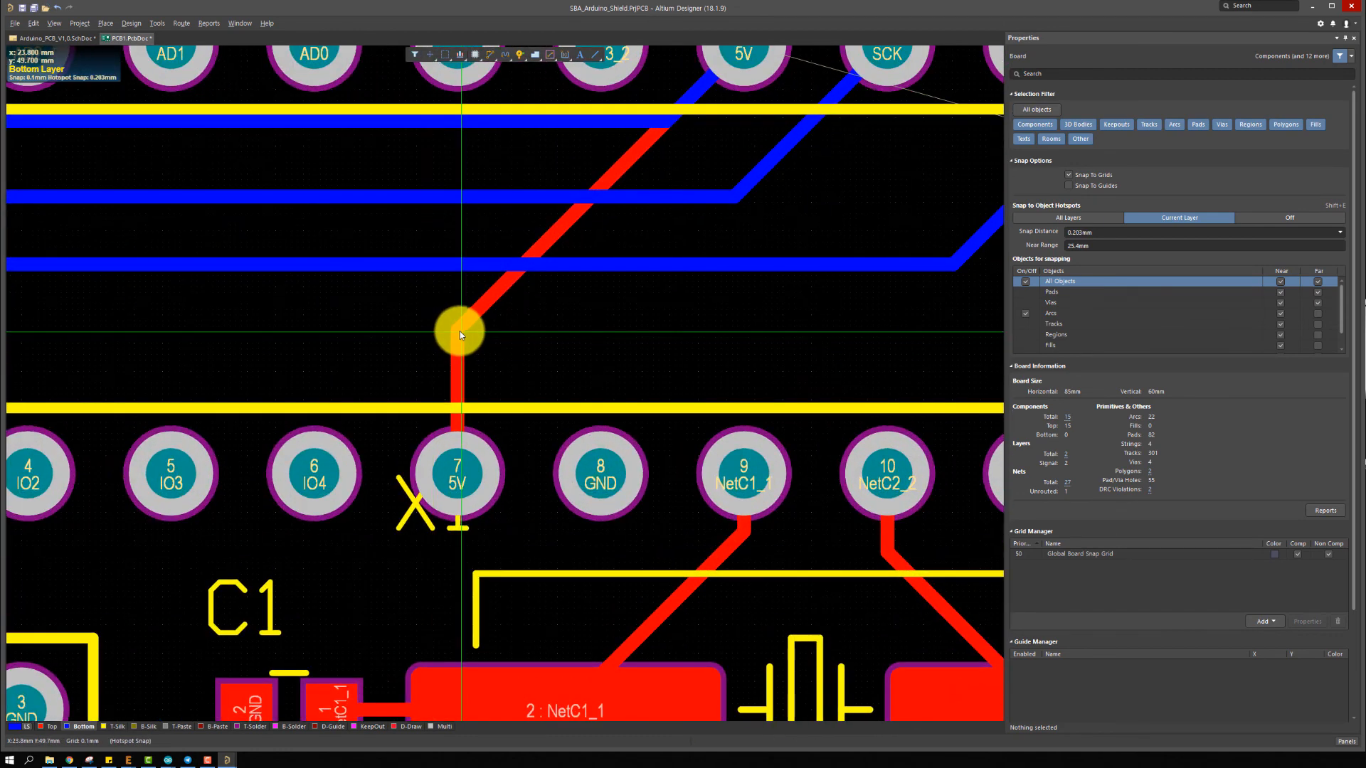
pyautogui.hotkey('ctrl', 'w')
pyautogui.click(470, 473)
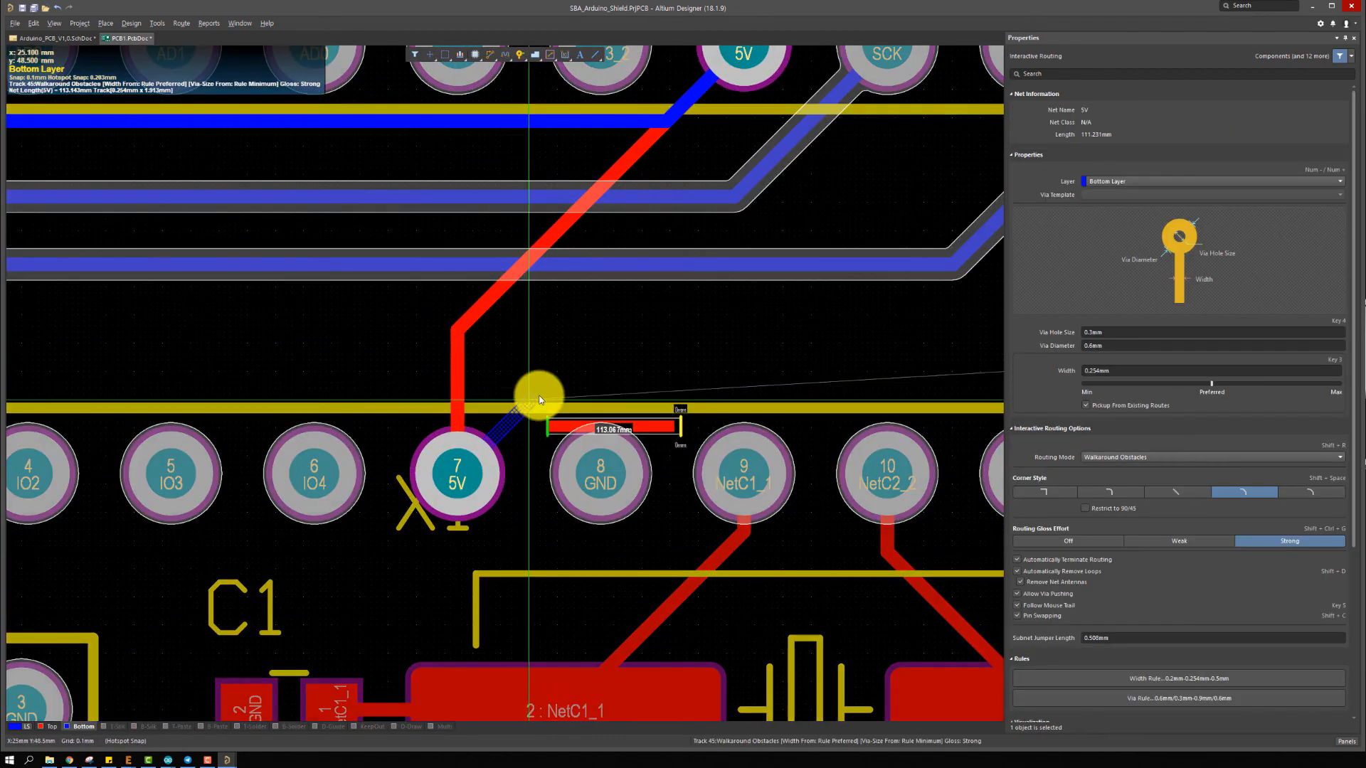
pyautogui.keyDown('ctrl'); pyautogui.scroll(-1, 618, 382); pyautogui.keyUp('ctrl')
pyautogui.keyDown('ctrl'); pyautogui.scroll(-1, 630, 383); pyautogui.keyUp('ctrl')
pyautogui.click(650, 377)
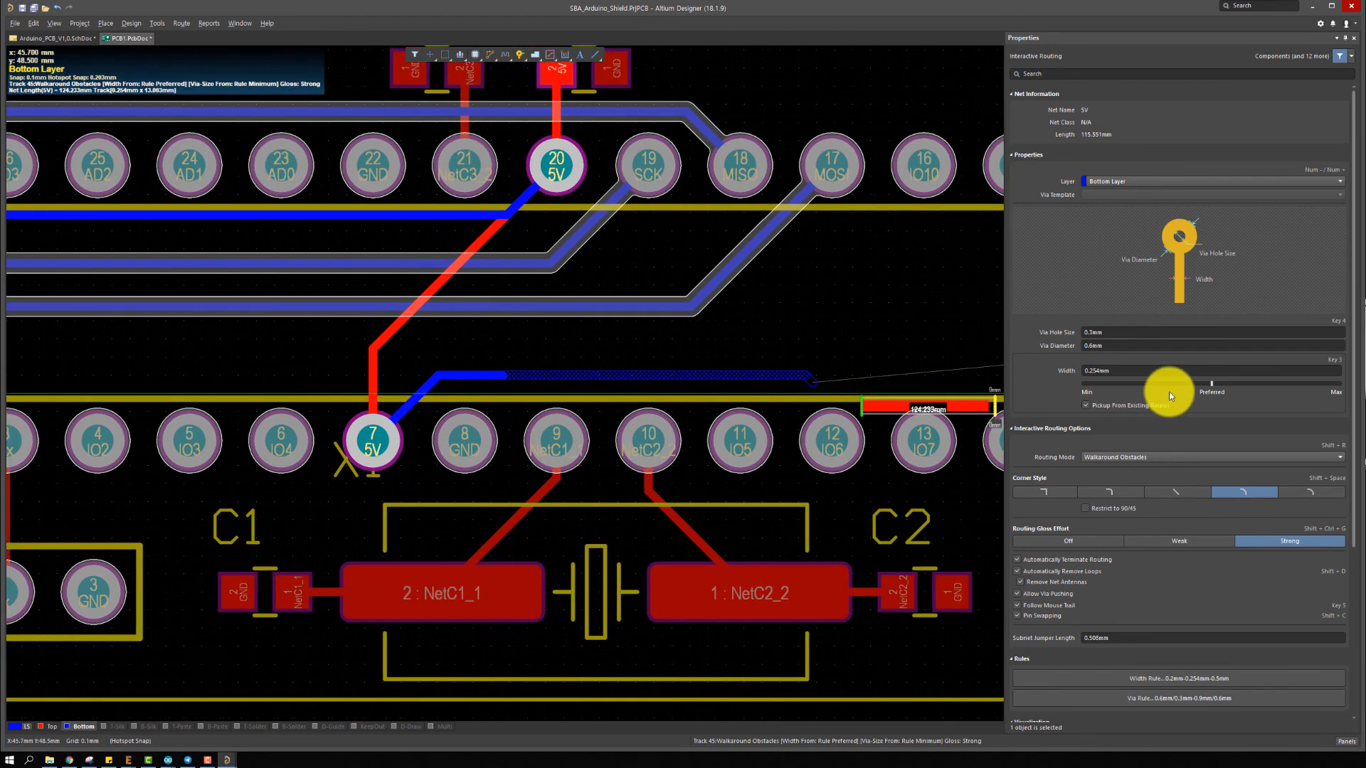
pyautogui.click(881, 413)
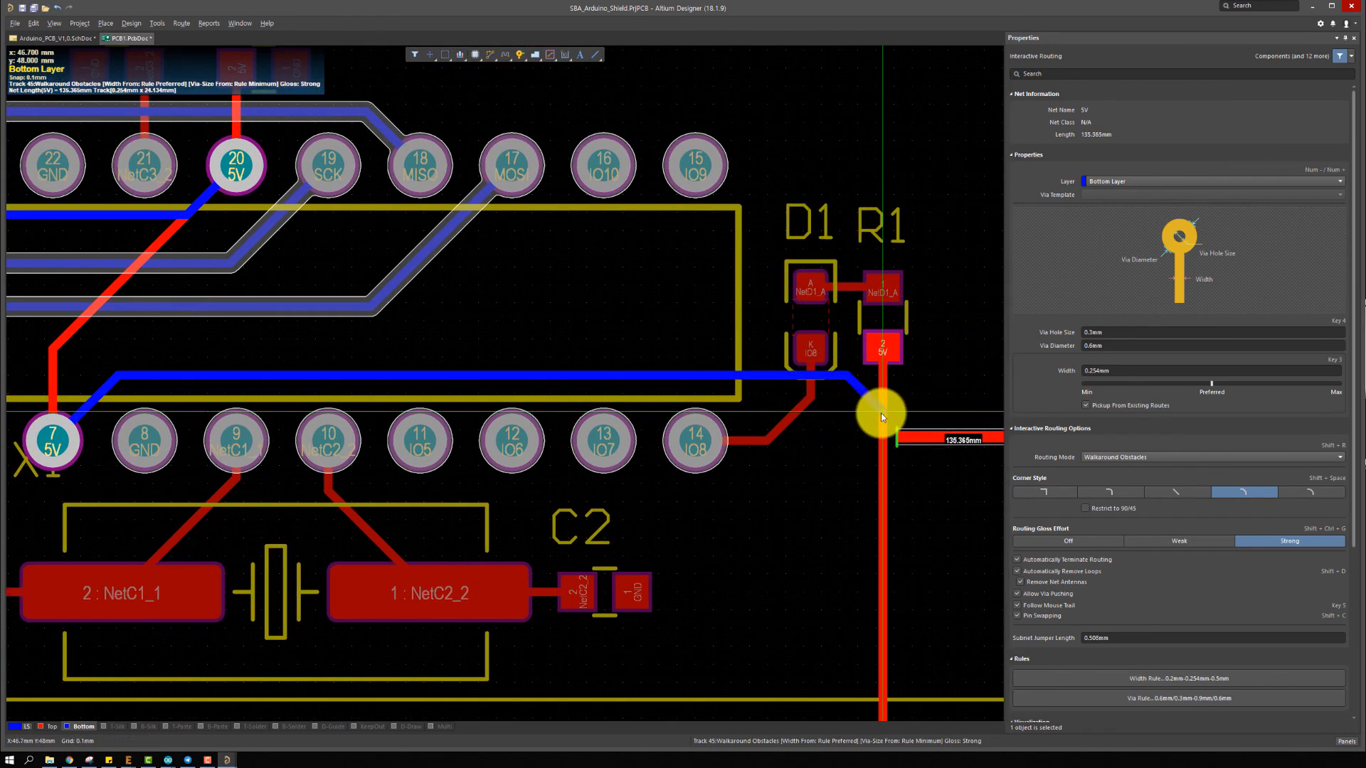
pyautogui.press('Escape')
pyautogui.keyDown('ctrl'); pyautogui.scroll(-5, 852, 378); pyautogui.keyUp('ctrl')
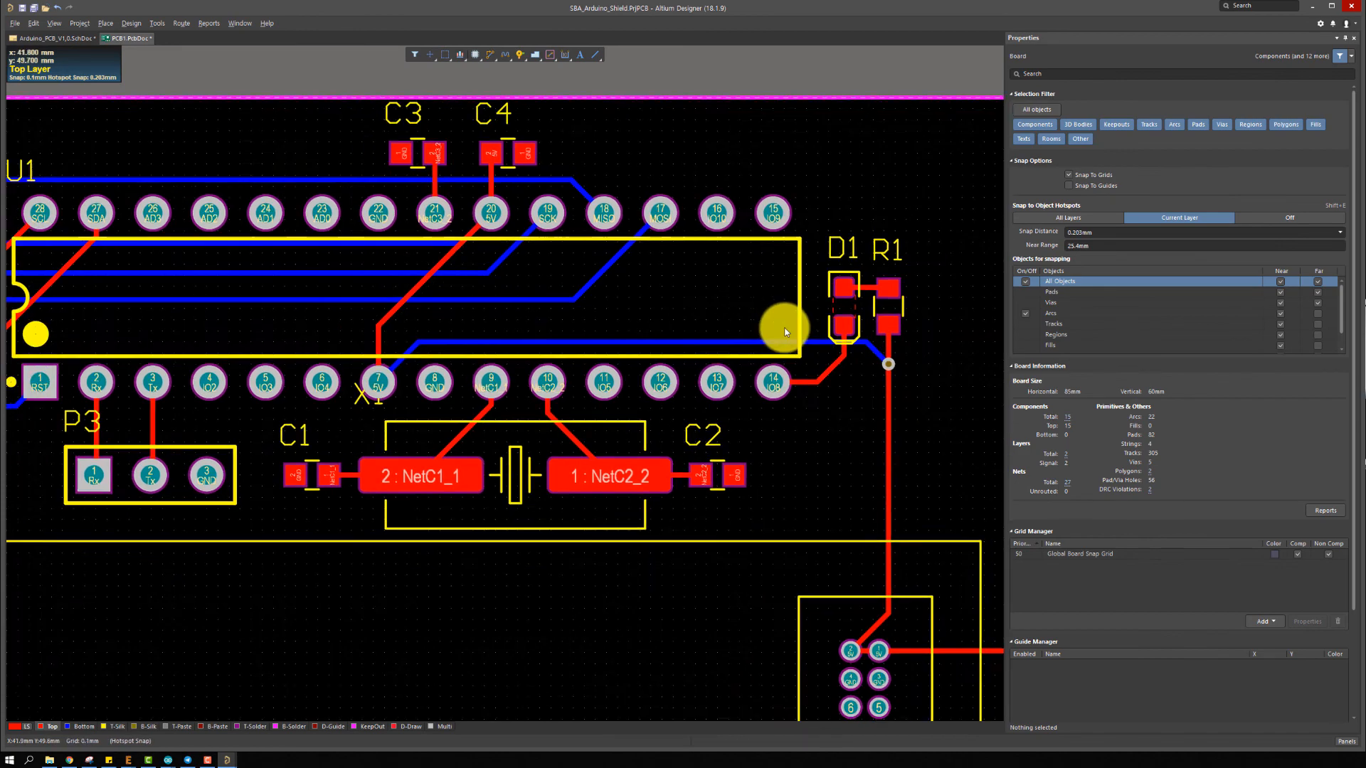
# Inspect the assembled board in the 3D view from several angles and return to the 2D layout
pyautogui.keyDown('ctrl'); pyautogui.scroll(-2, 687, 411); pyautogui.keyUp('ctrl')
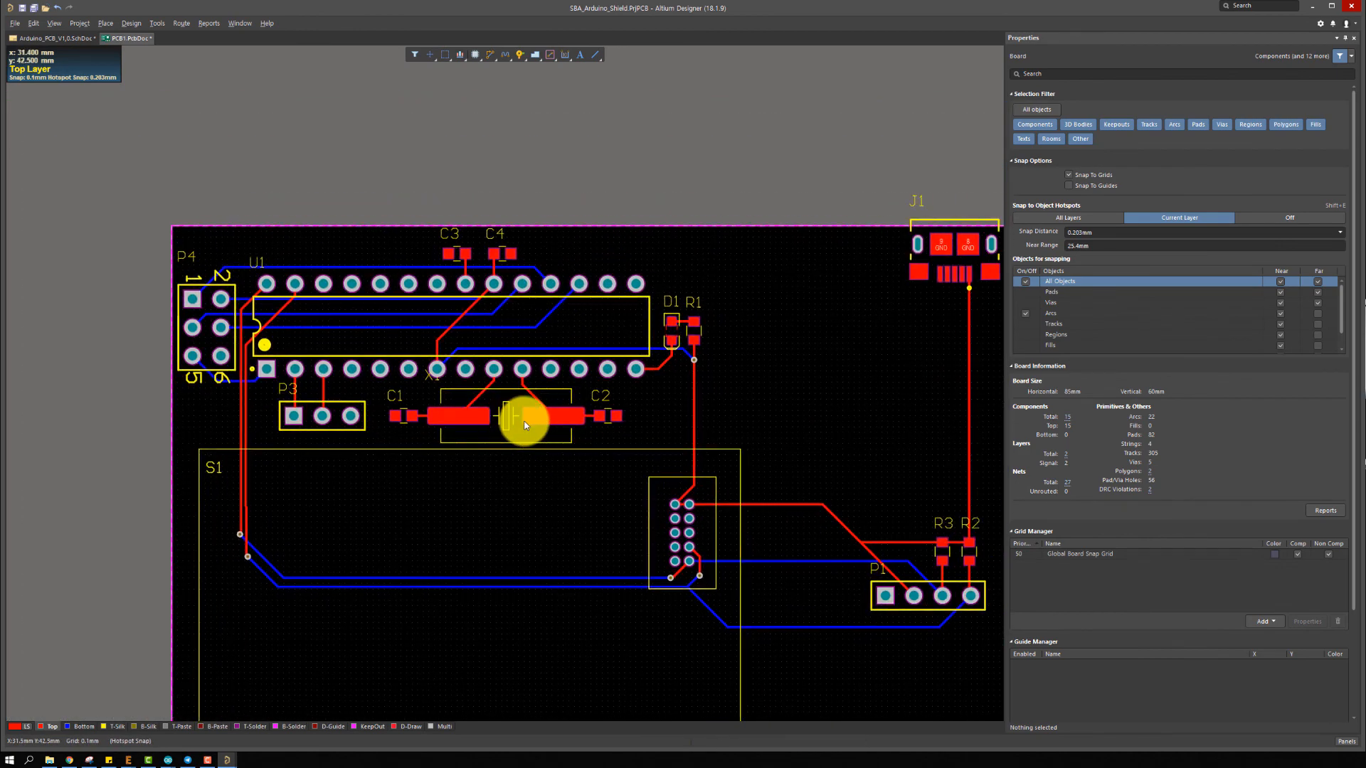
pyautogui.press('3')
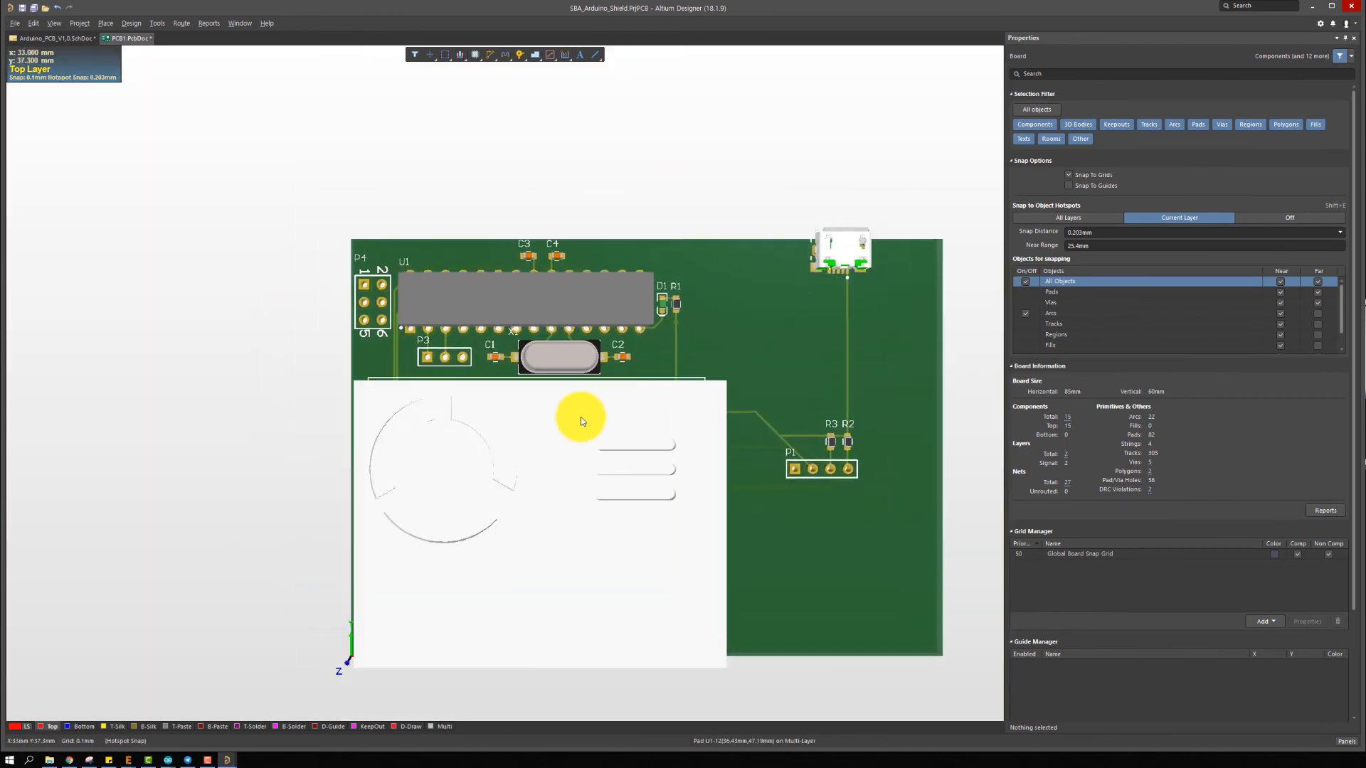
pyautogui.keyDown('shift'); pyautogui.moveTo(573, 424); pyautogui.dragTo(326, 601, button='right'); pyautogui.keyUp('shift')
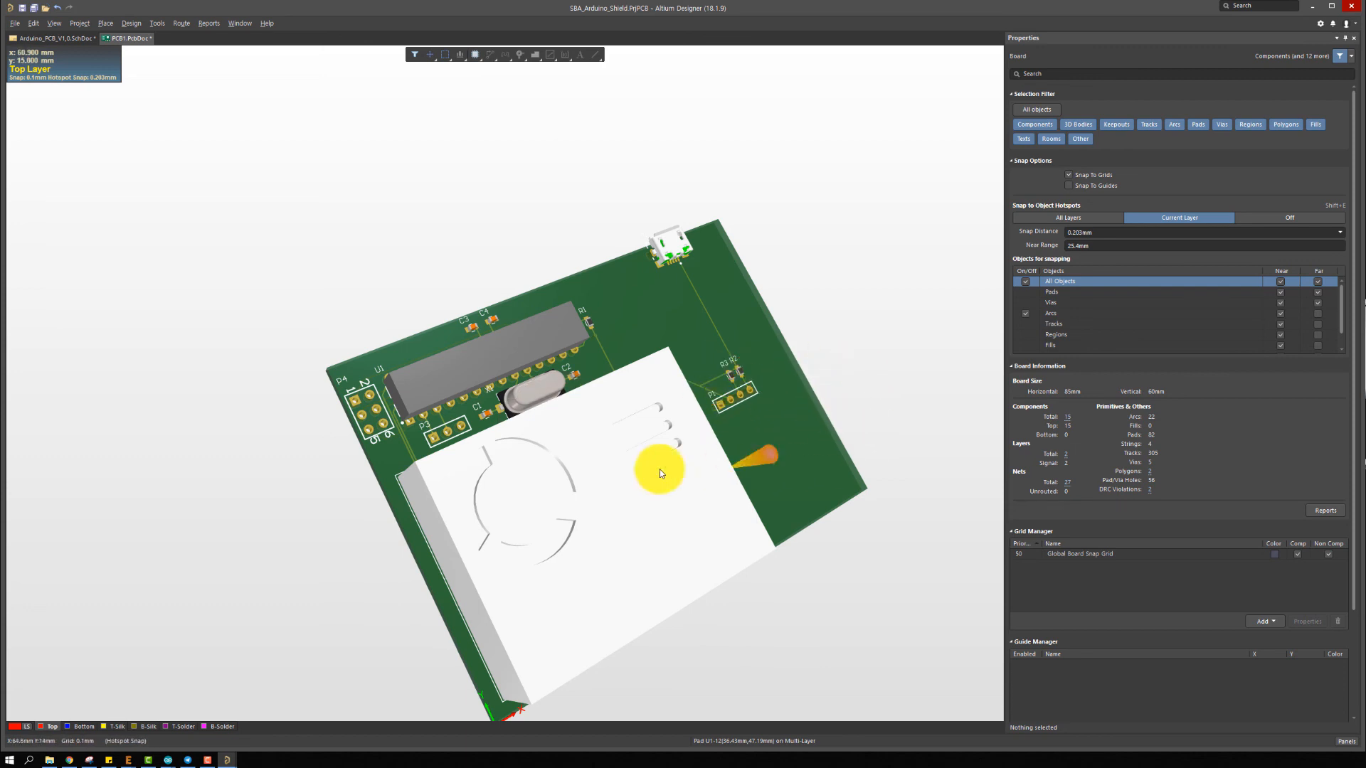
pyautogui.keyDown('shift'); pyautogui.moveTo(659, 468); pyautogui.dragTo(549, 564, button='right'); pyautogui.keyUp('shift')
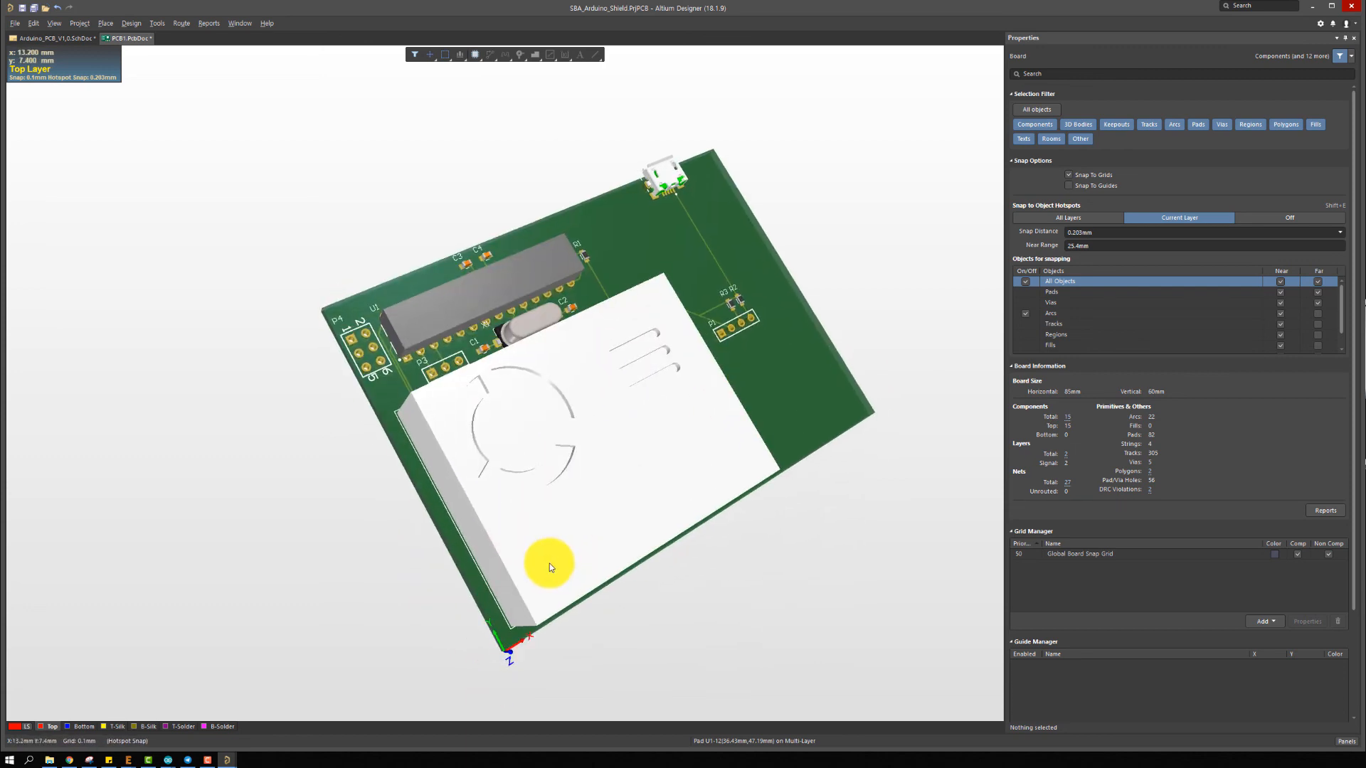
pyautogui.keyDown('shift'); pyautogui.moveTo(511, 270); pyautogui.dragTo(491, 374, button='right'); pyautogui.keyUp('shift')
pyautogui.press('2')
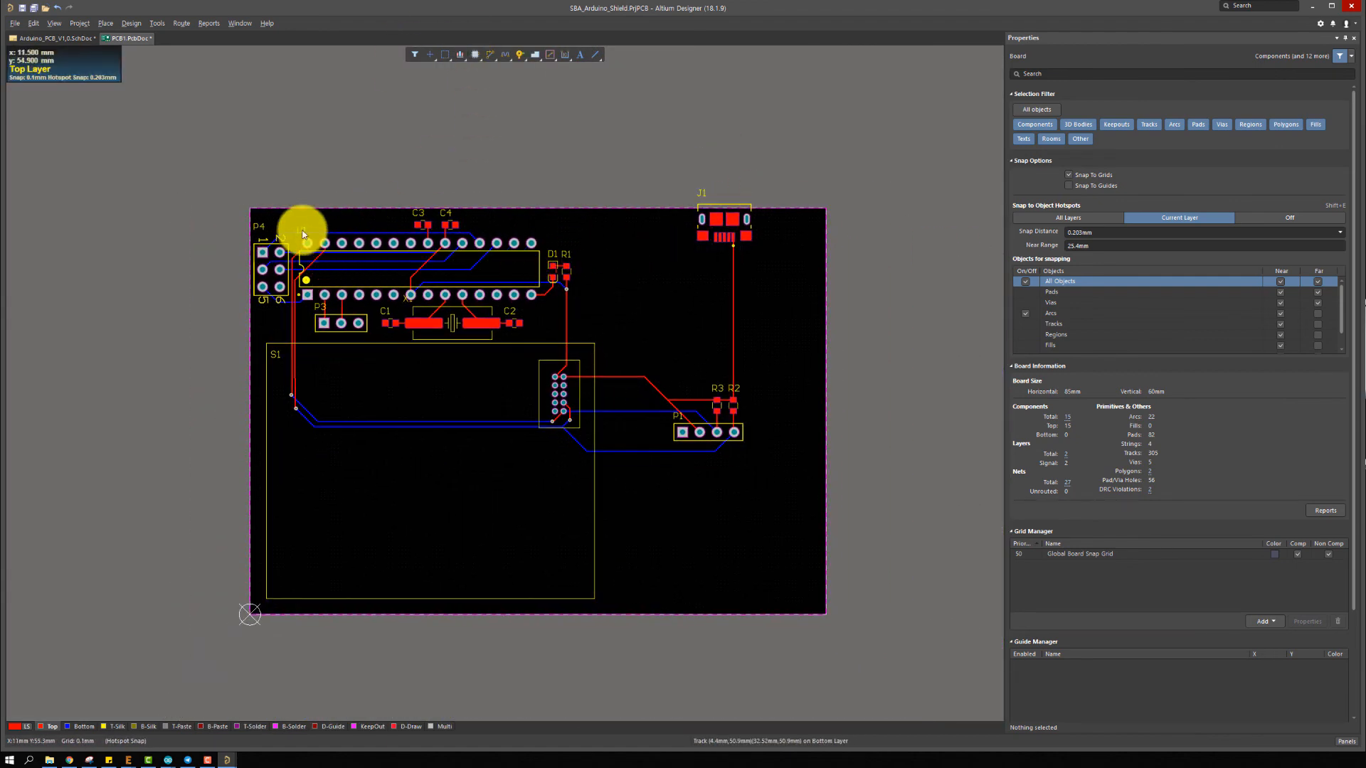
# Restore the two shelved polygon pours on the Top and Bottom Layers
pyautogui.keyDown('ctrl'); pyautogui.scroll(4, 290, 222); pyautogui.keyUp('ctrl')
pyautogui.keyDown('ctrl'); pyautogui.scroll(2, 96, 378); pyautogui.keyUp('ctrl')
pyautogui.keyDown('ctrl'); pyautogui.scroll(-5, 391, 314); pyautogui.keyUp('ctrl')
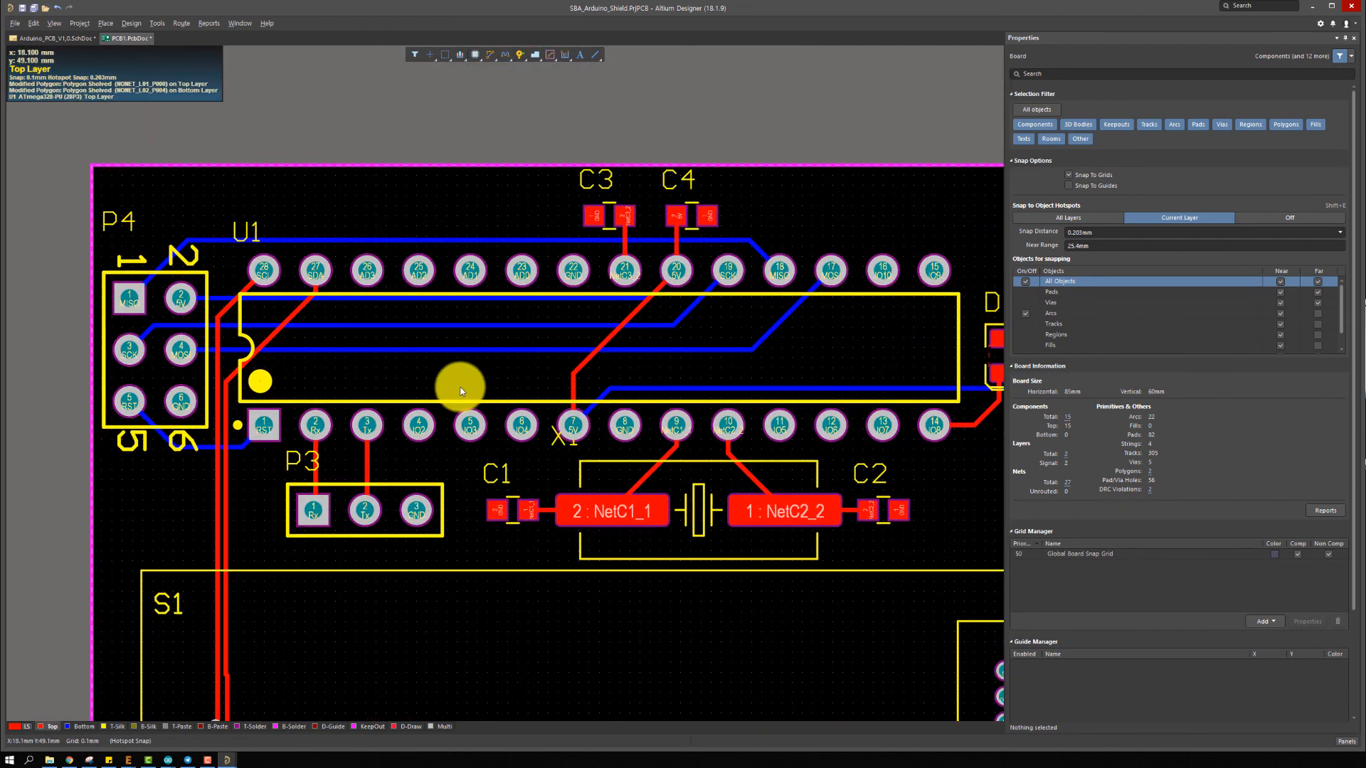
pyautogui.moveTo(576, 403); pyautogui.dragTo(599, 388, button='right')
pyautogui.rightClick(597, 388)
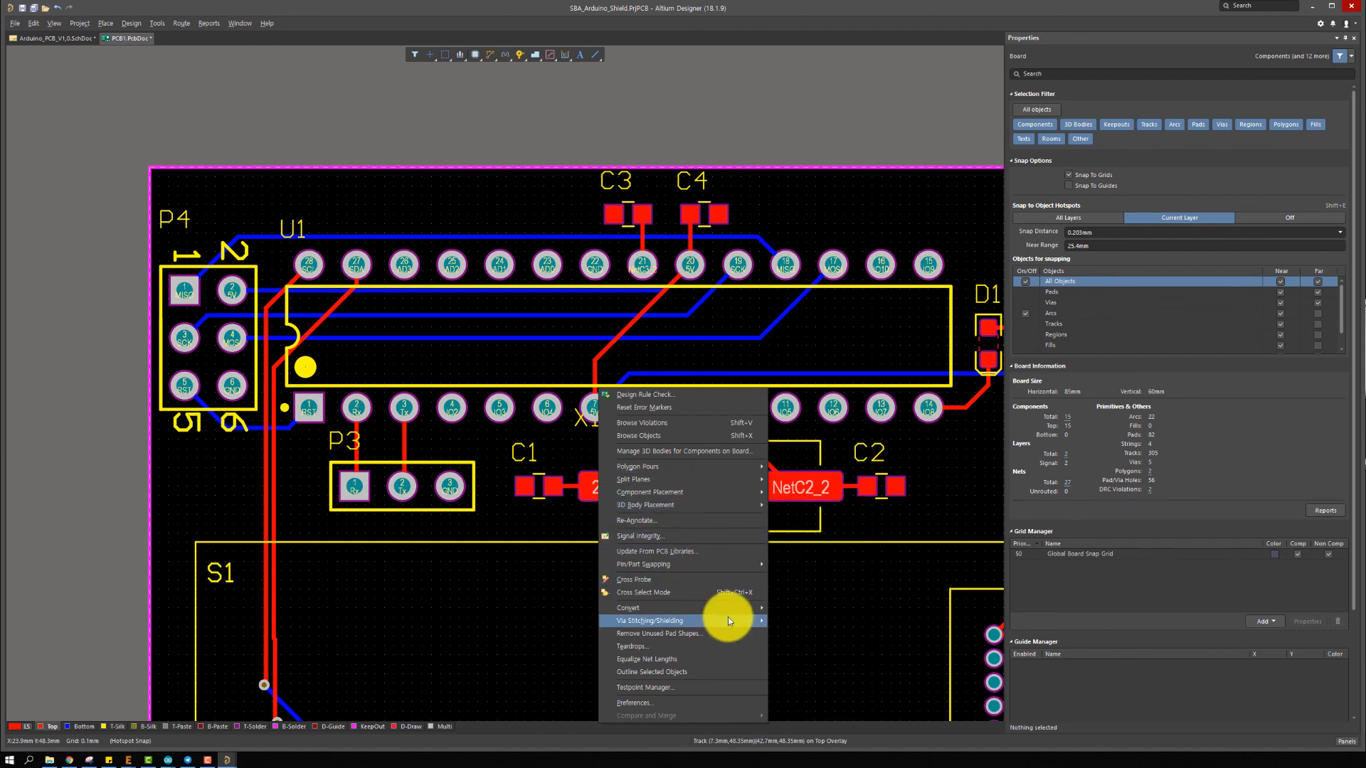
pyautogui.moveTo(744, 464)
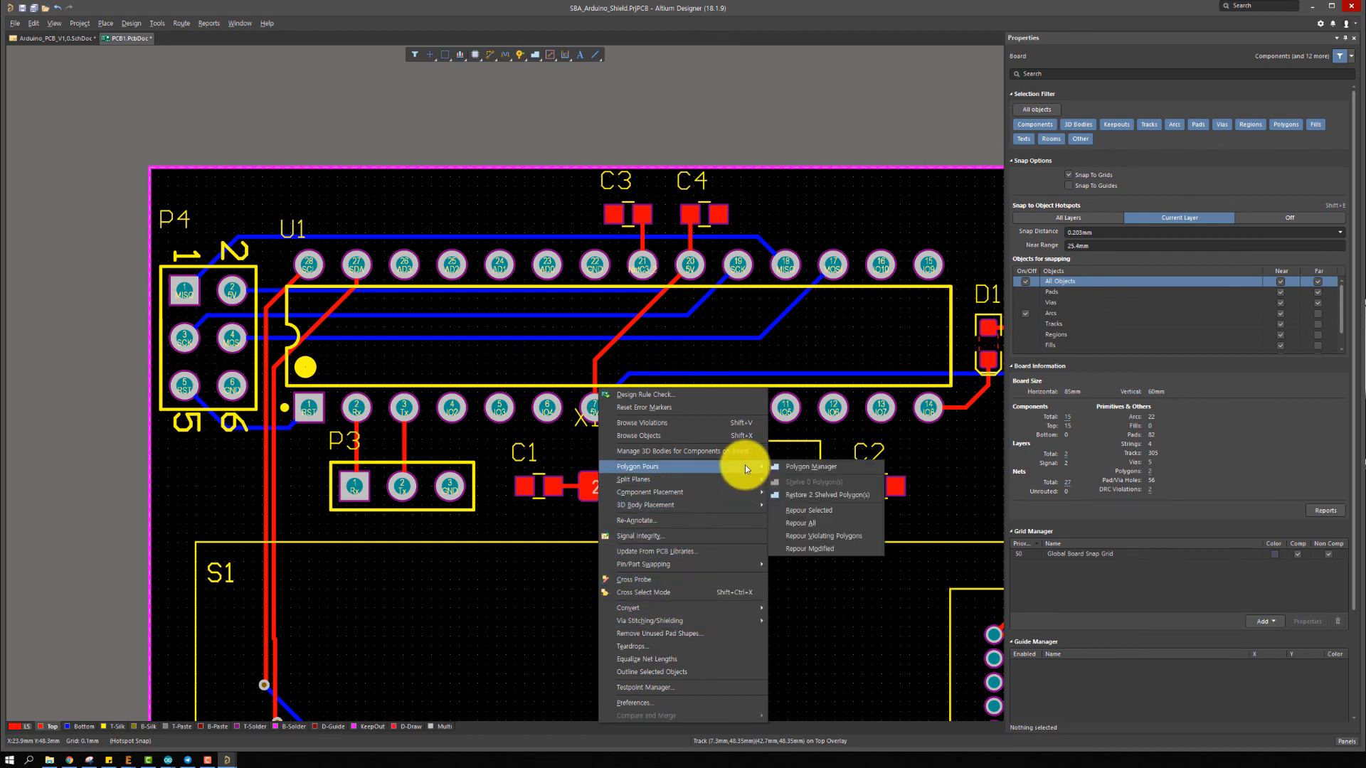
pyautogui.click(824, 499)
pyautogui.keyDown('ctrl'); pyautogui.scroll(-4, 723, 448); pyautogui.keyUp('ctrl')
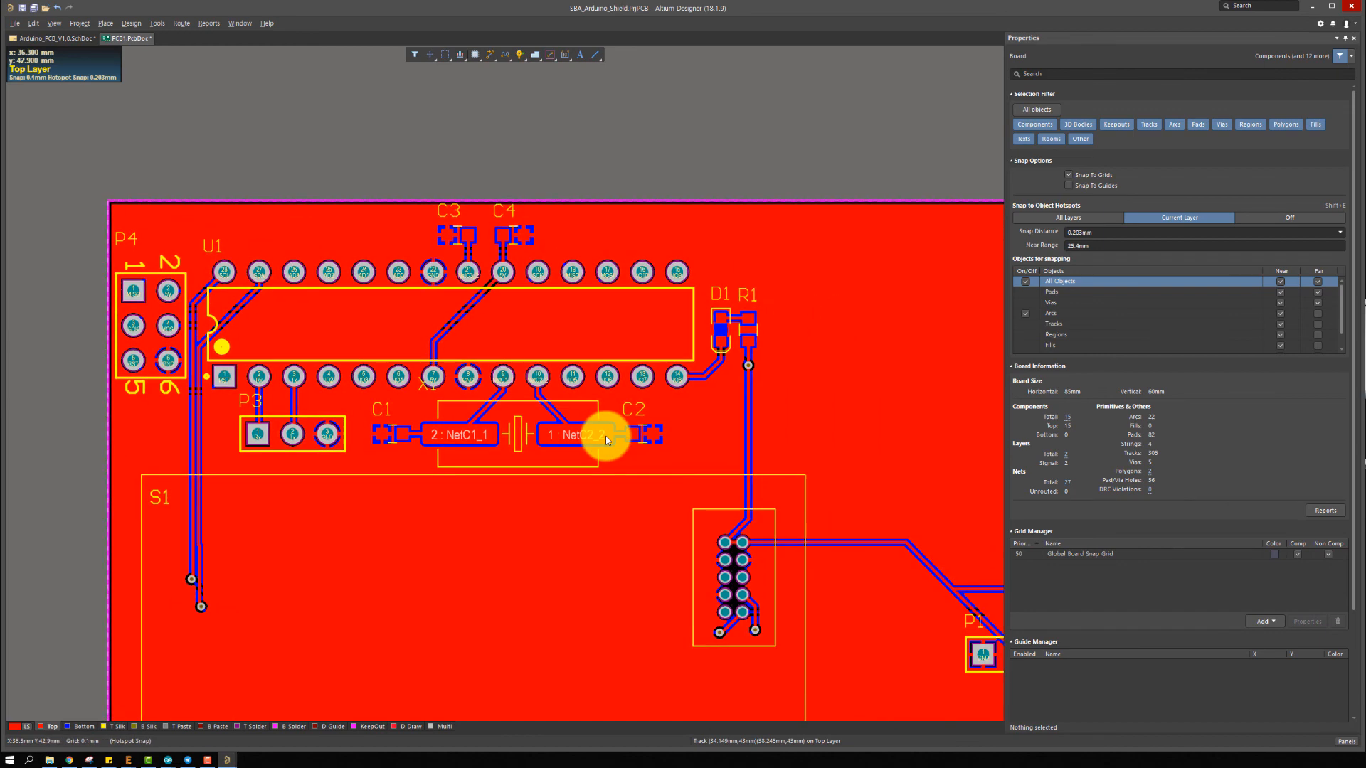
pyautogui.moveTo(540, 449); pyautogui.dragTo(500, 391, button='right')
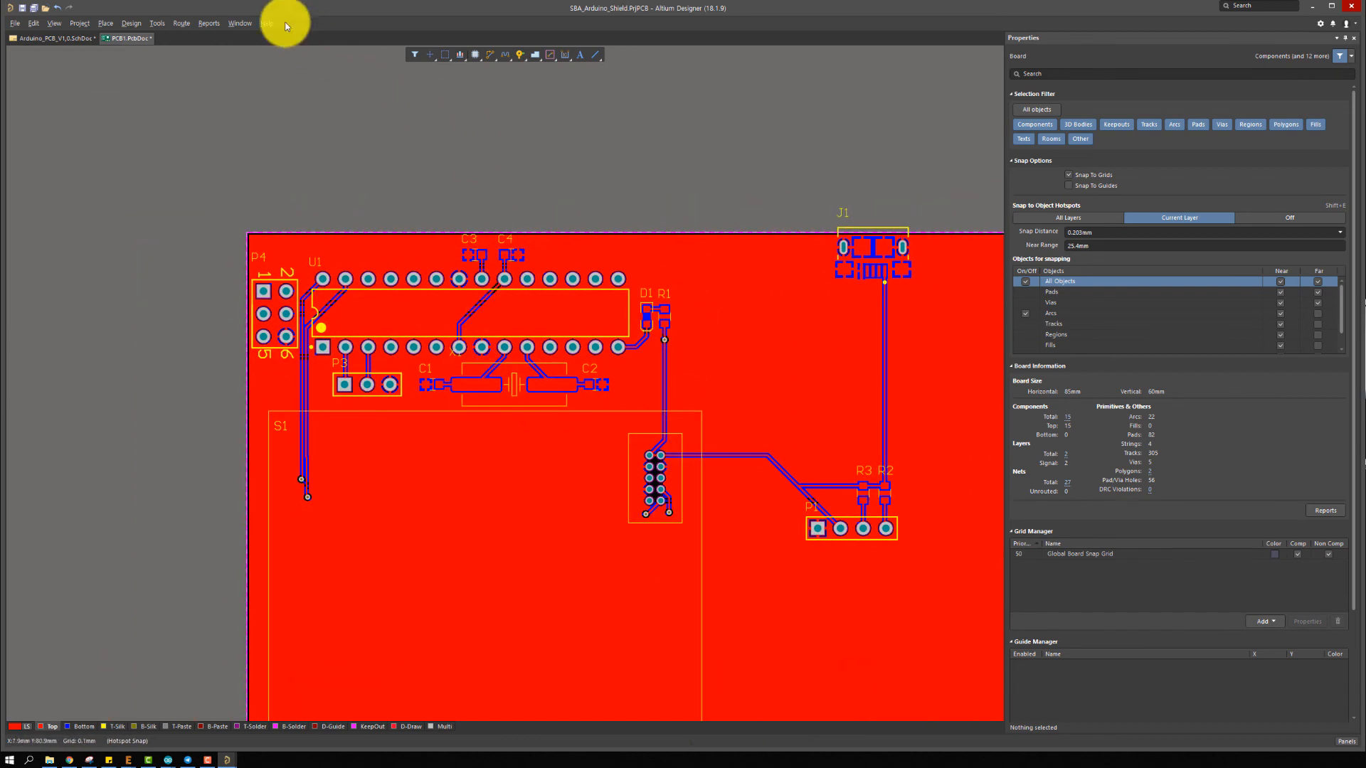
# Run the design rule check on the PCB, review the verification report for violations, and close it
pyautogui.click(132, 24)
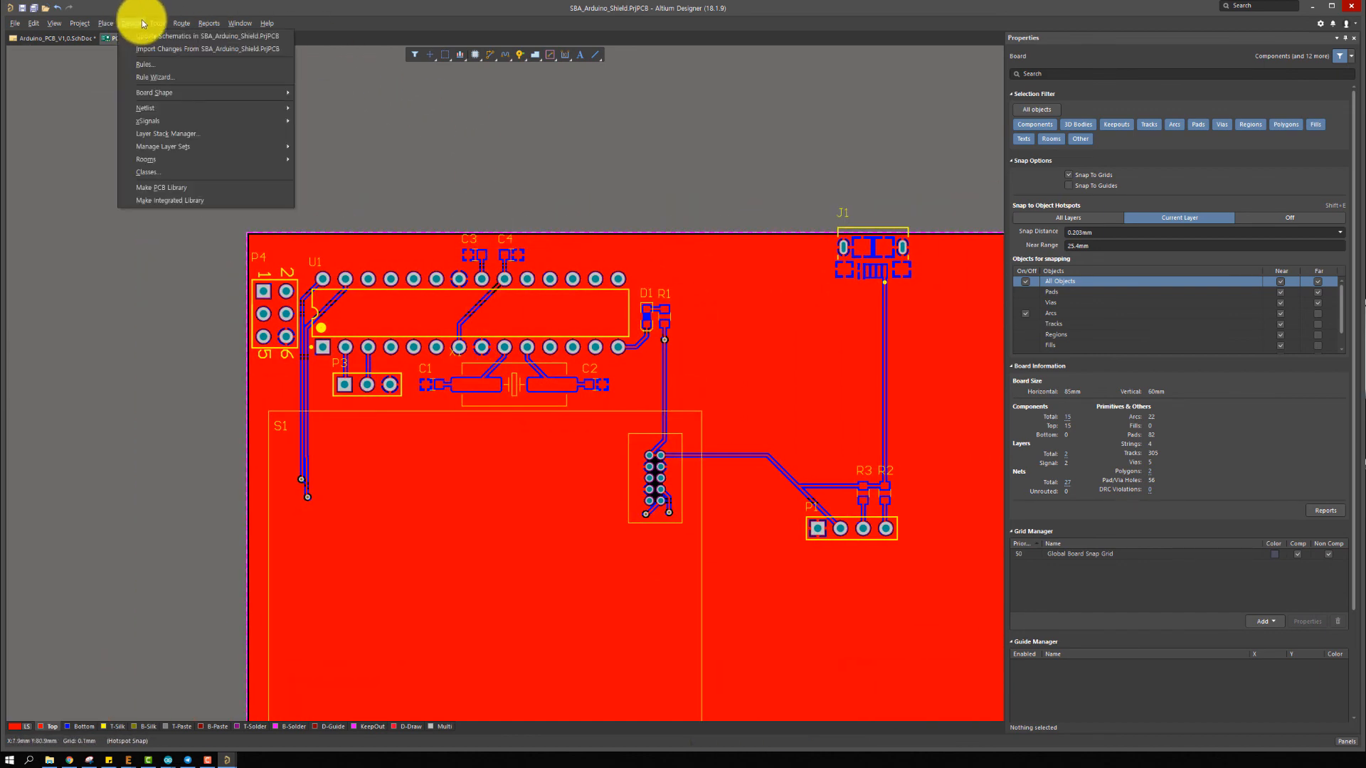
pyautogui.click(160, 35)
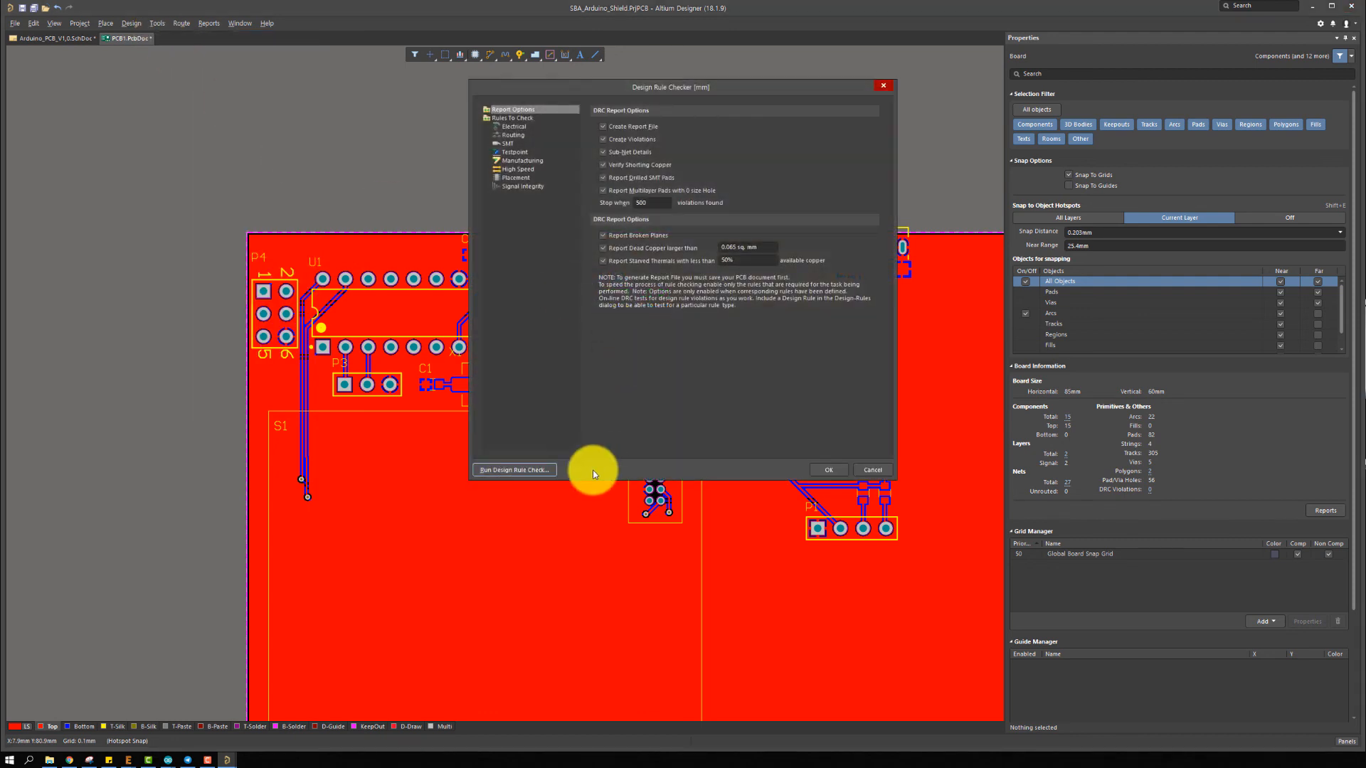
pyautogui.click(514, 469)
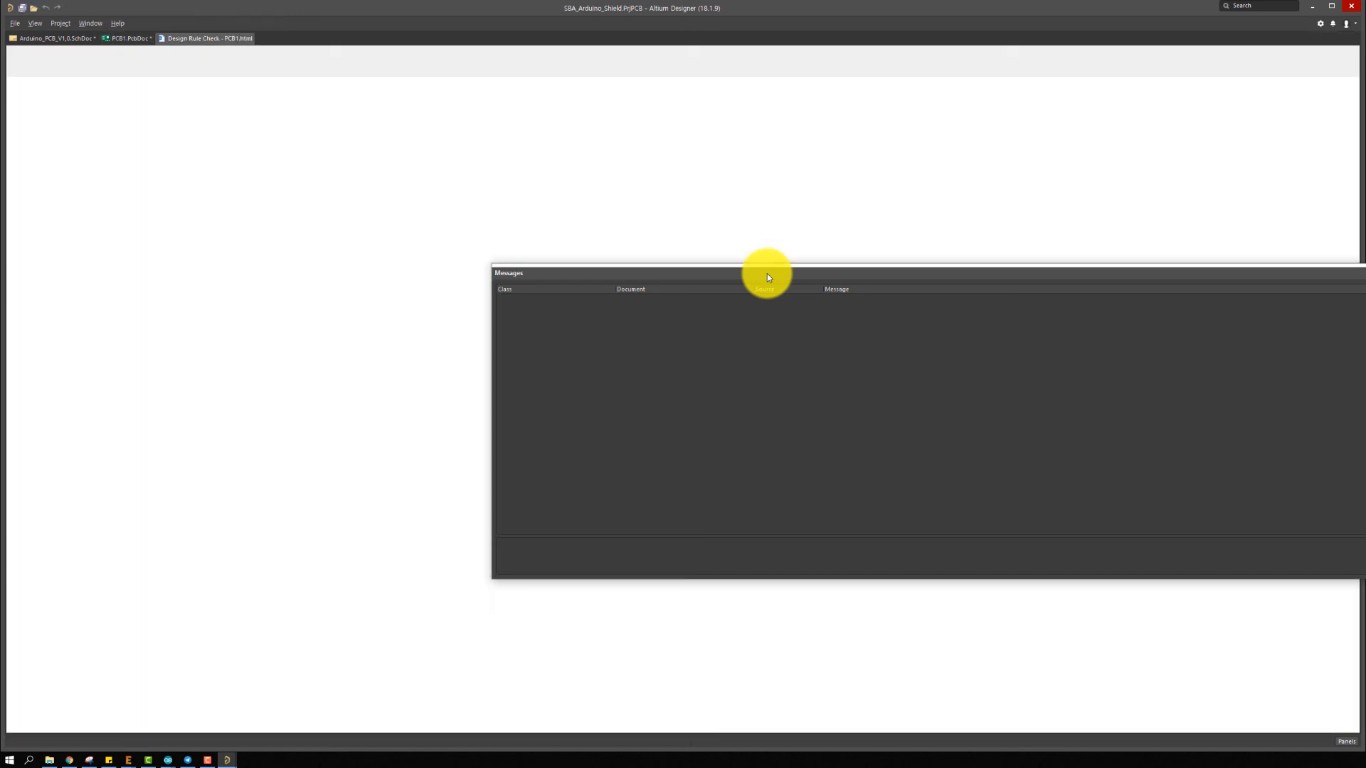
pyautogui.moveTo(693, 273); pyautogui.dragTo(1363, 242)
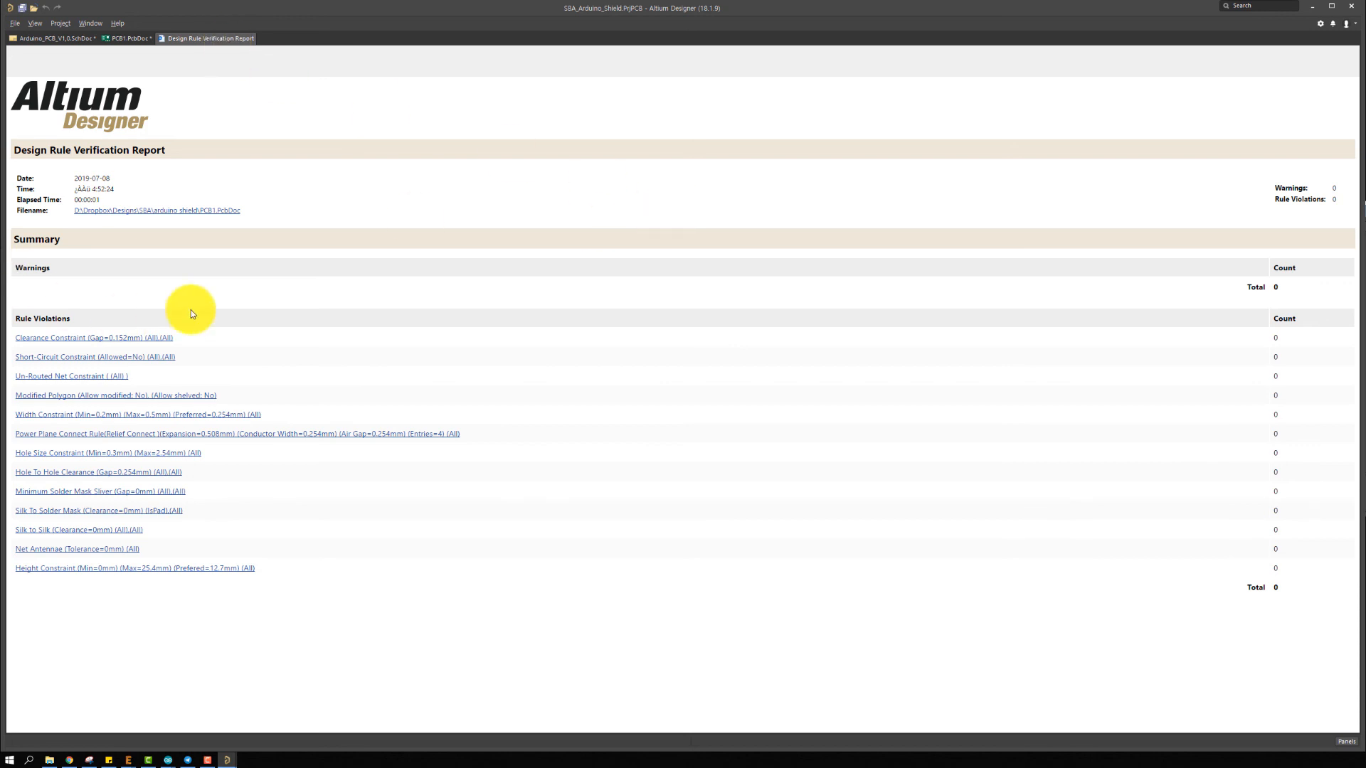
pyautogui.middleClick(218, 37)
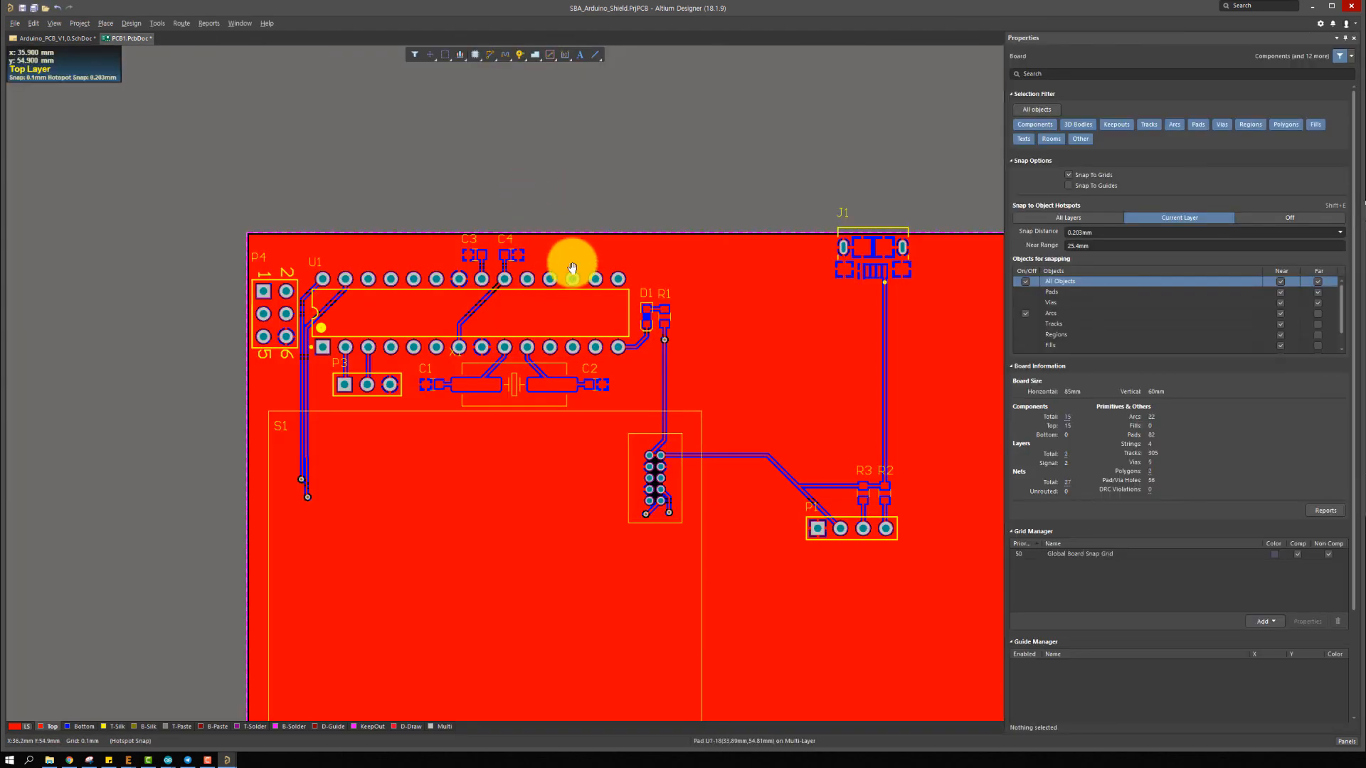
pyautogui.keyDown('ctrl'); pyautogui.scroll(-2, 505, 227); pyautogui.keyUp('ctrl')
pyautogui.moveTo(573, 268); pyautogui.dragTo(534, 218, button='right')
pyautogui.keyDown('ctrl'); pyautogui.scroll(2, 489, 413); pyautogui.keyUp('ctrl')
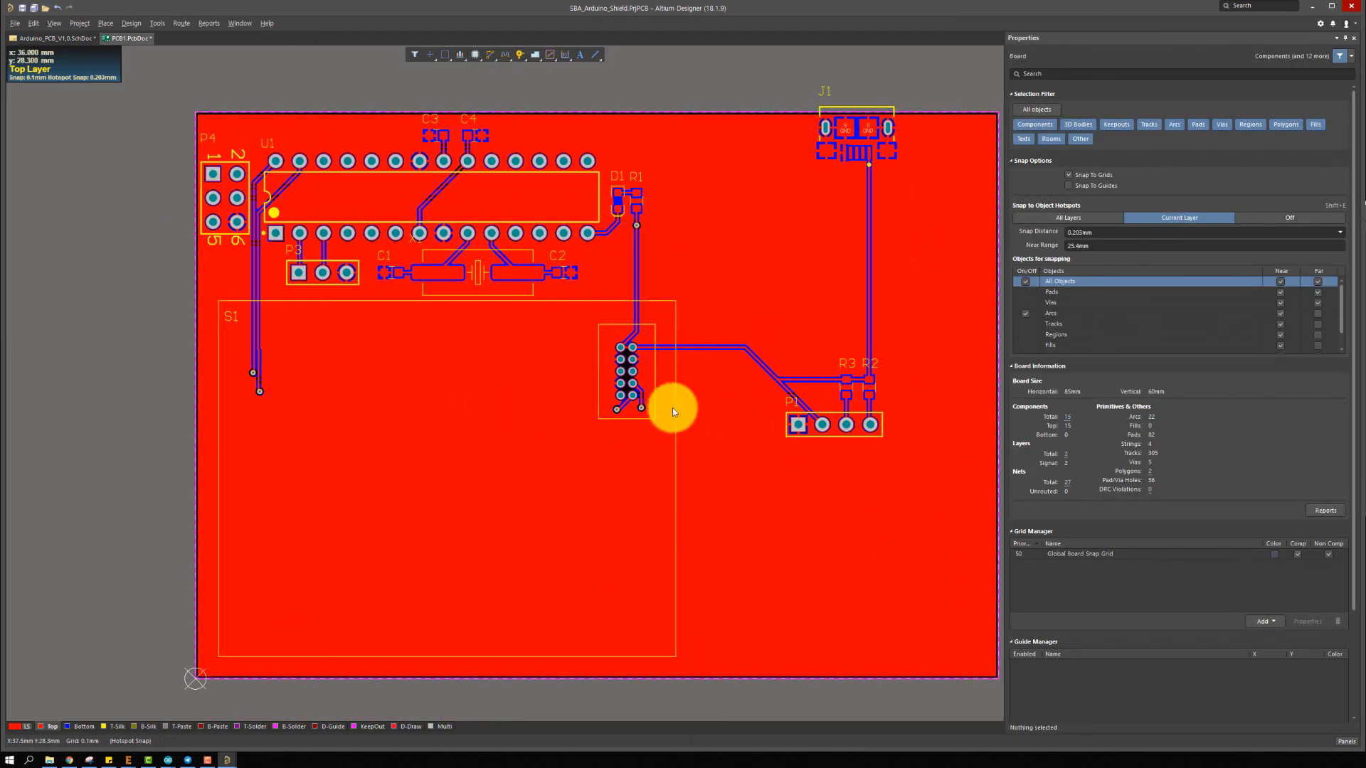
pyautogui.moveTo(674, 411); pyautogui.dragTo(567, 409, button='right')
pyautogui.moveTo(722, 333); pyautogui.dragTo(689, 335, button='right')
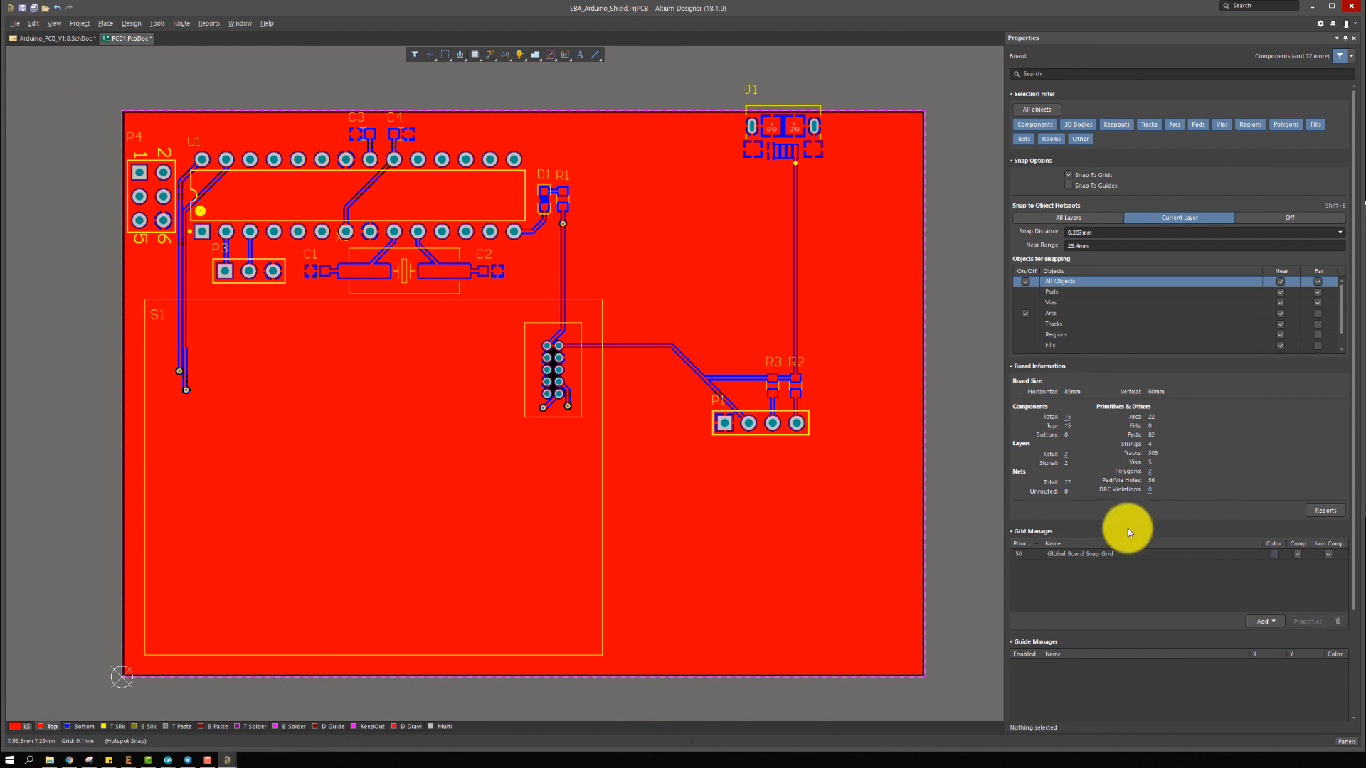
pyautogui.moveTo(610, 523); pyautogui.dragTo(570, 510, button='right')
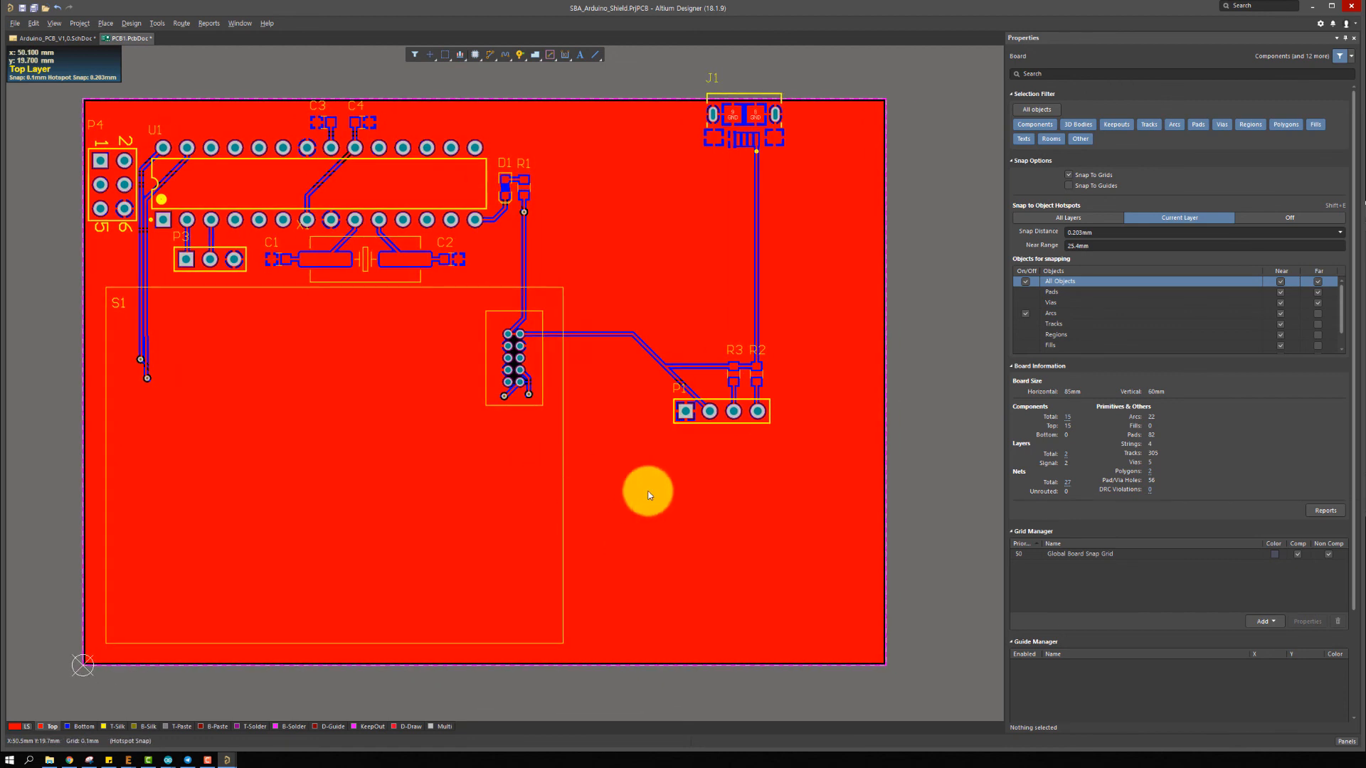